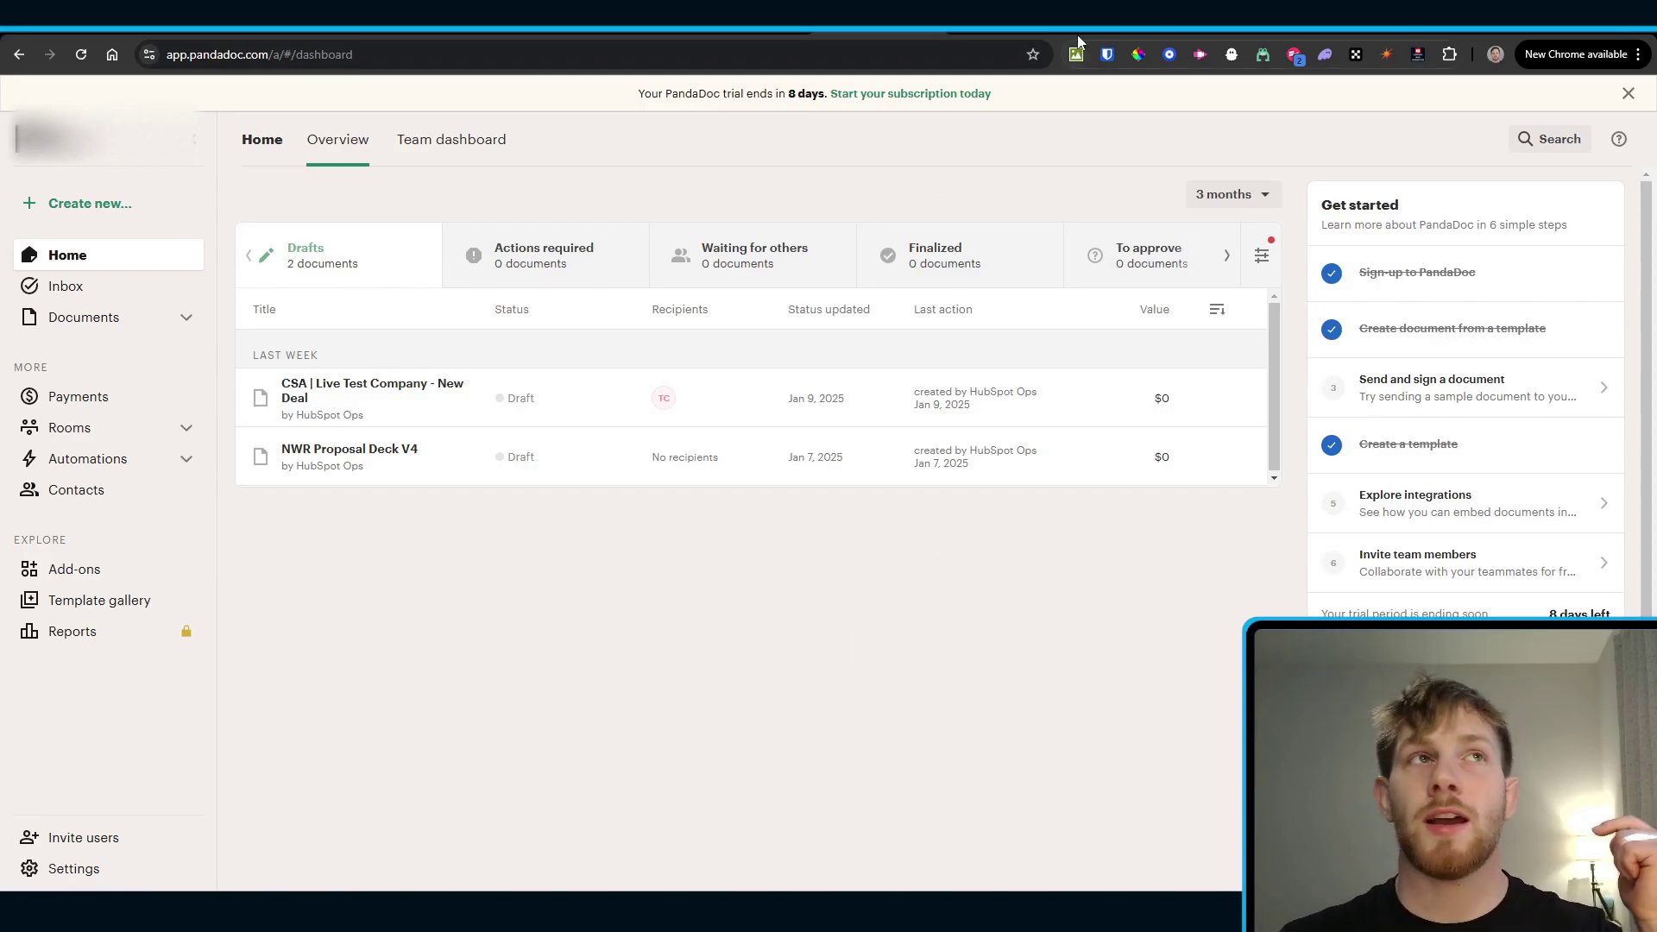
Step: Switch to the HubSpot deals list and check the available deal stages for the Live Test Company - New Deal record
{"action": "key", "text": "ctrl+Tab"}
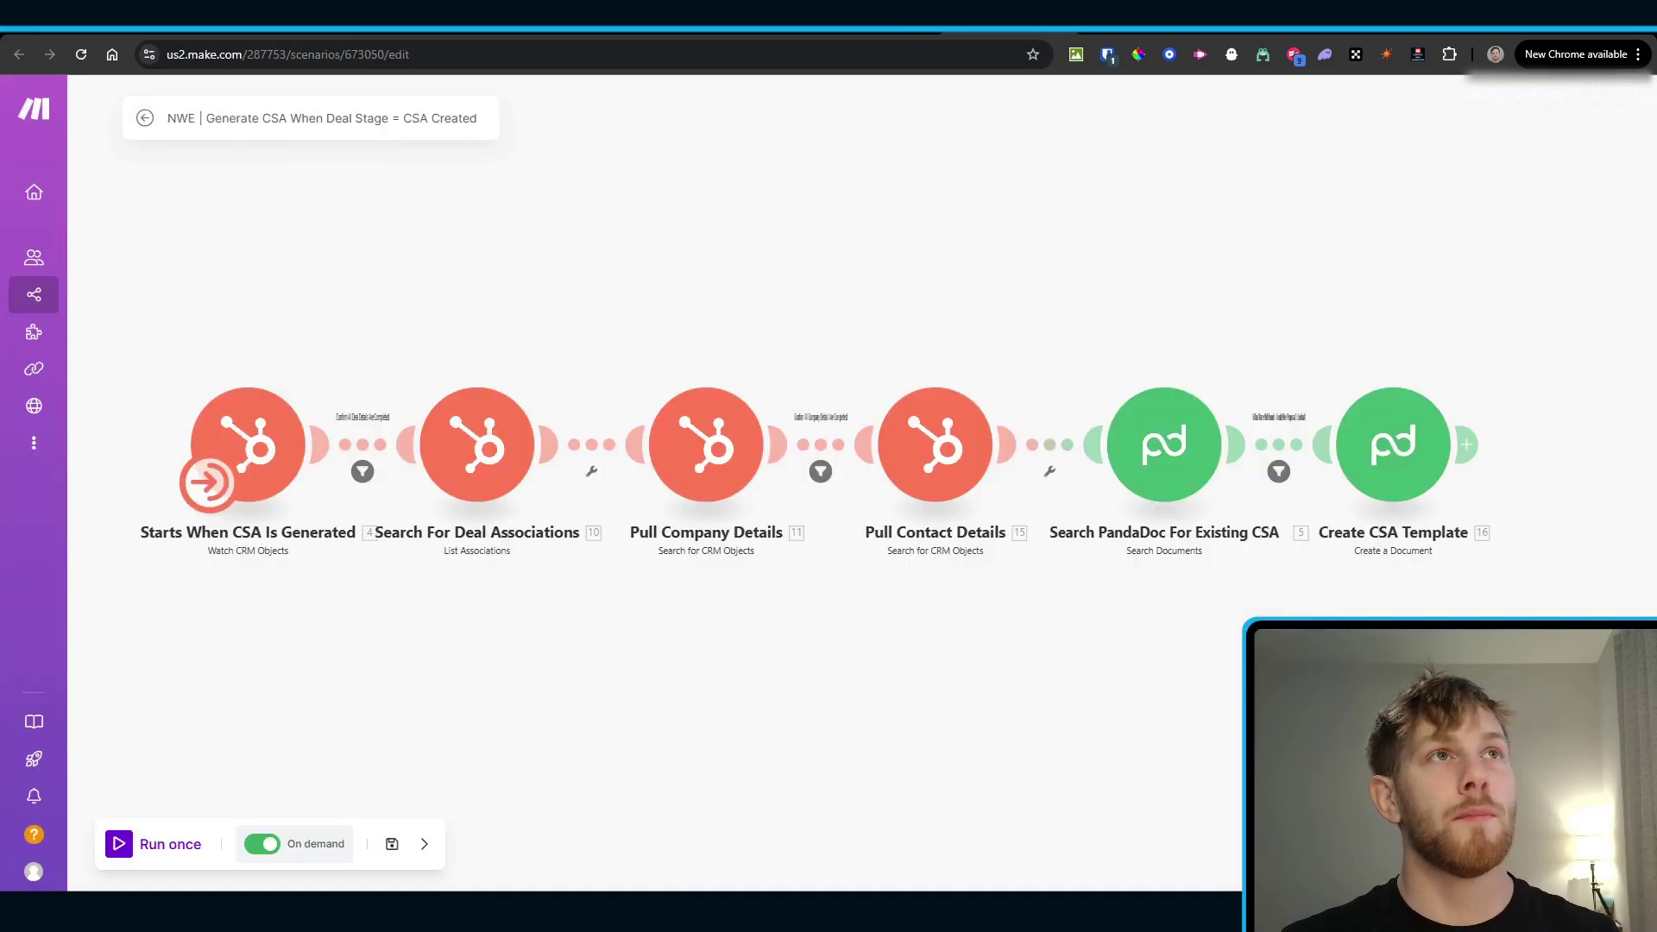
{"action": "key", "text": "ctrl+Tab"}
{"action": "key", "text": "Escape"}
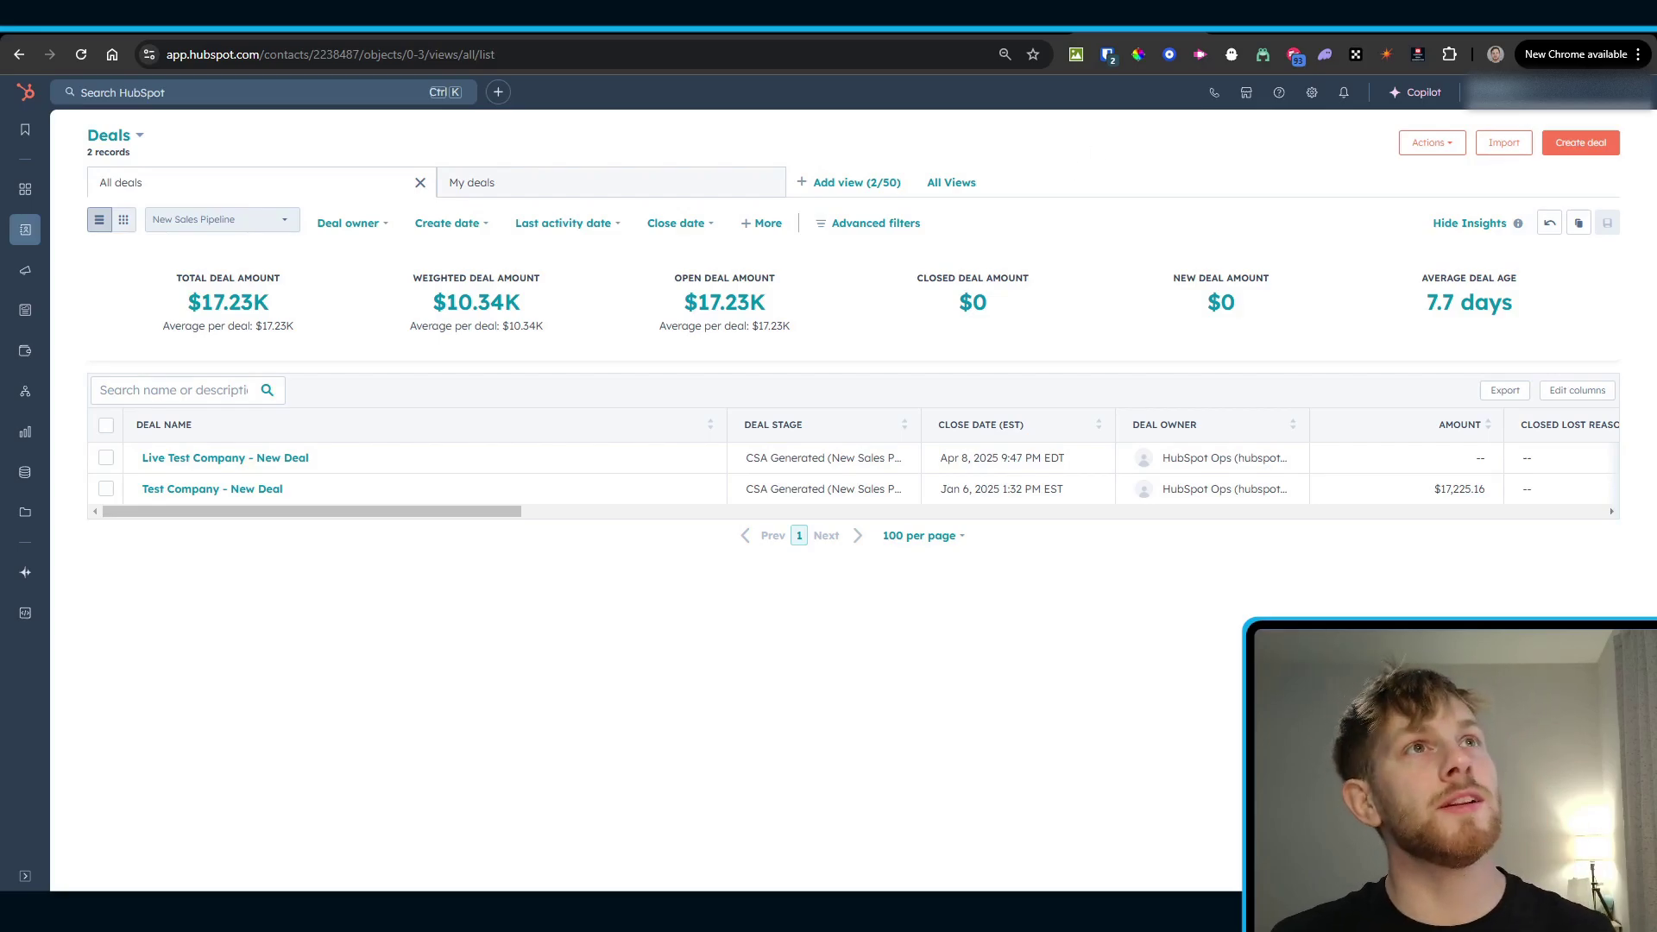
{"action": "left_click", "coordinate": [879, 26]}
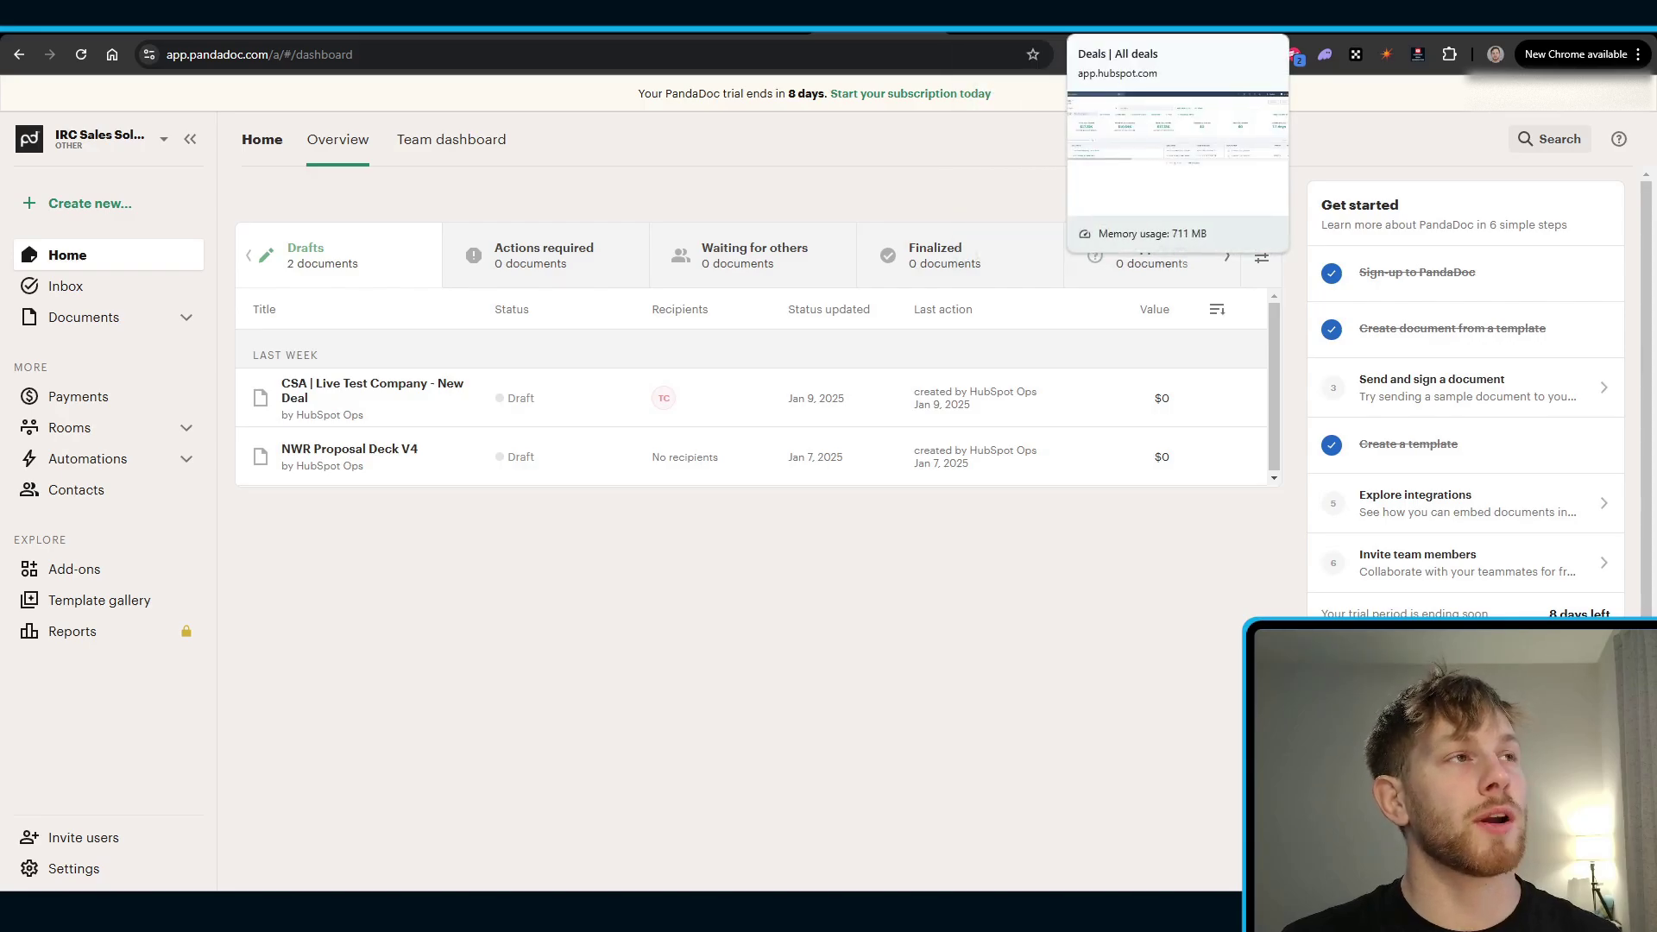
{"action": "left_click", "coordinate": [1122, 26]}
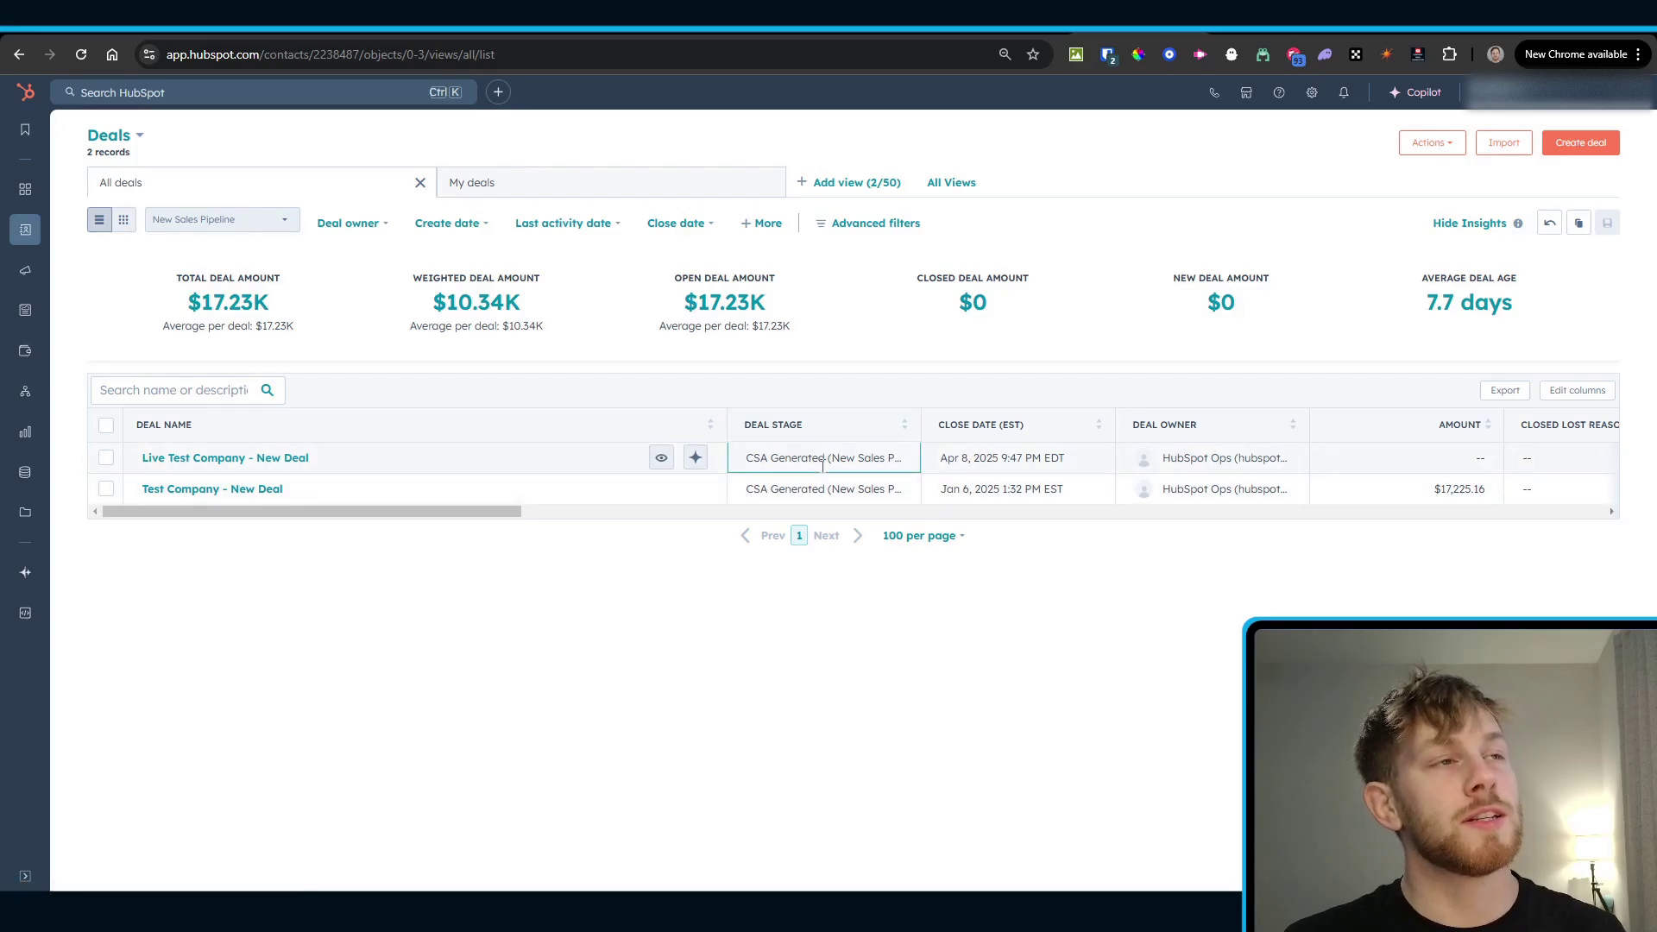
{"action": "left_click", "coordinate": [785, 458]}
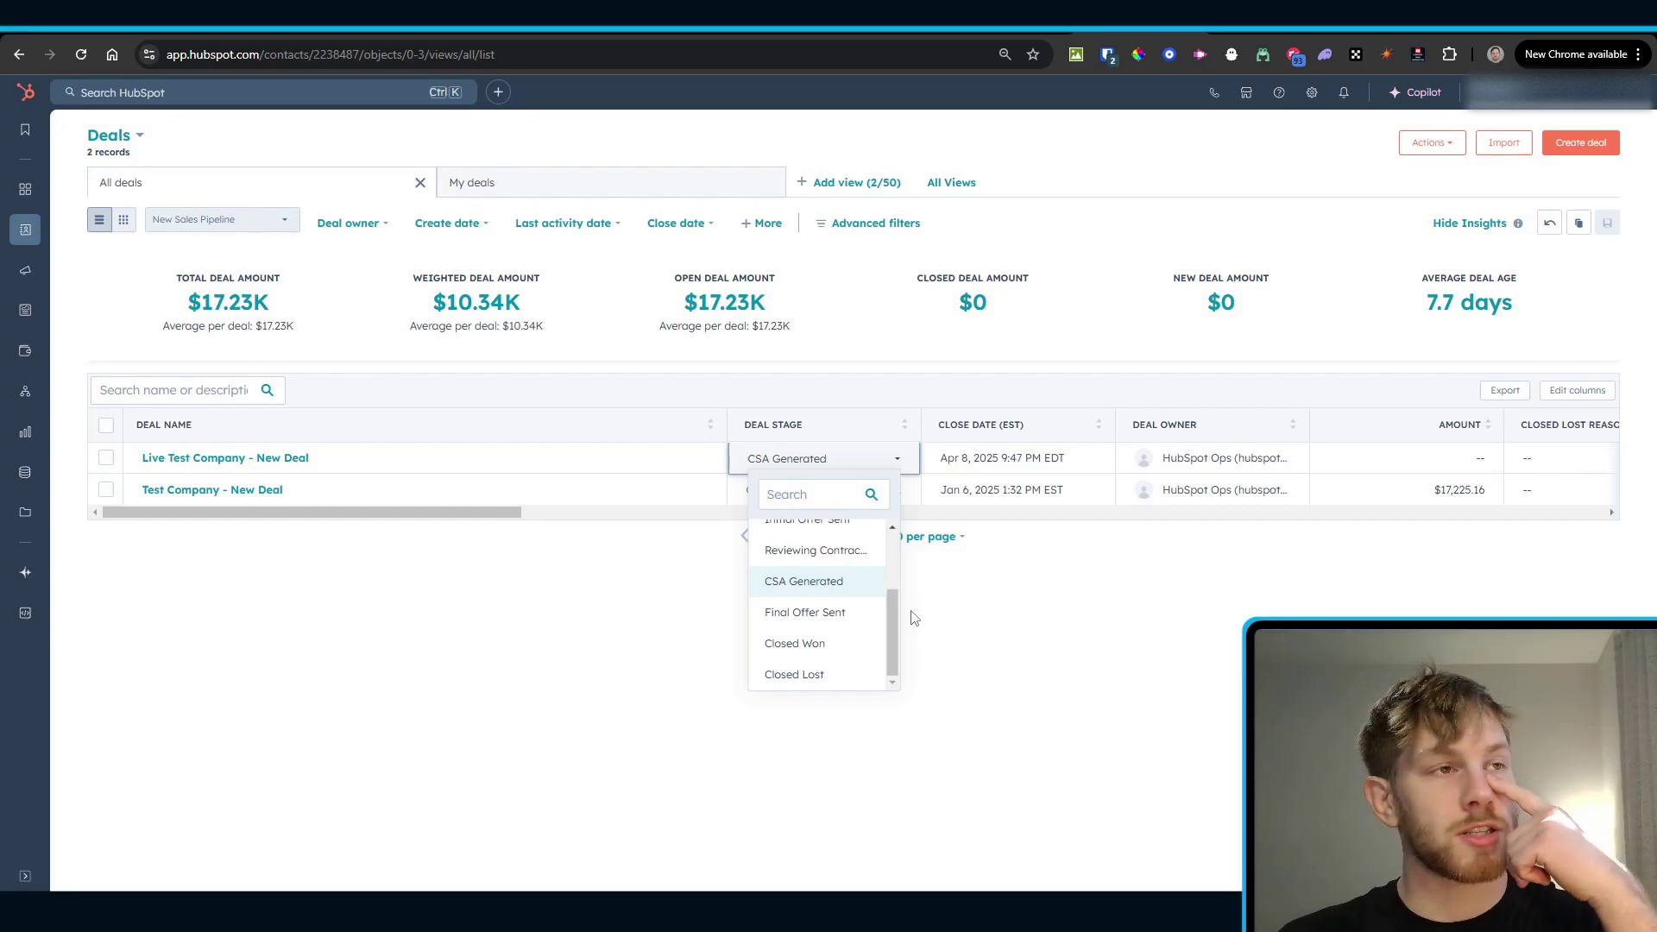
{"action": "left_click", "coordinate": [1139, 593]}
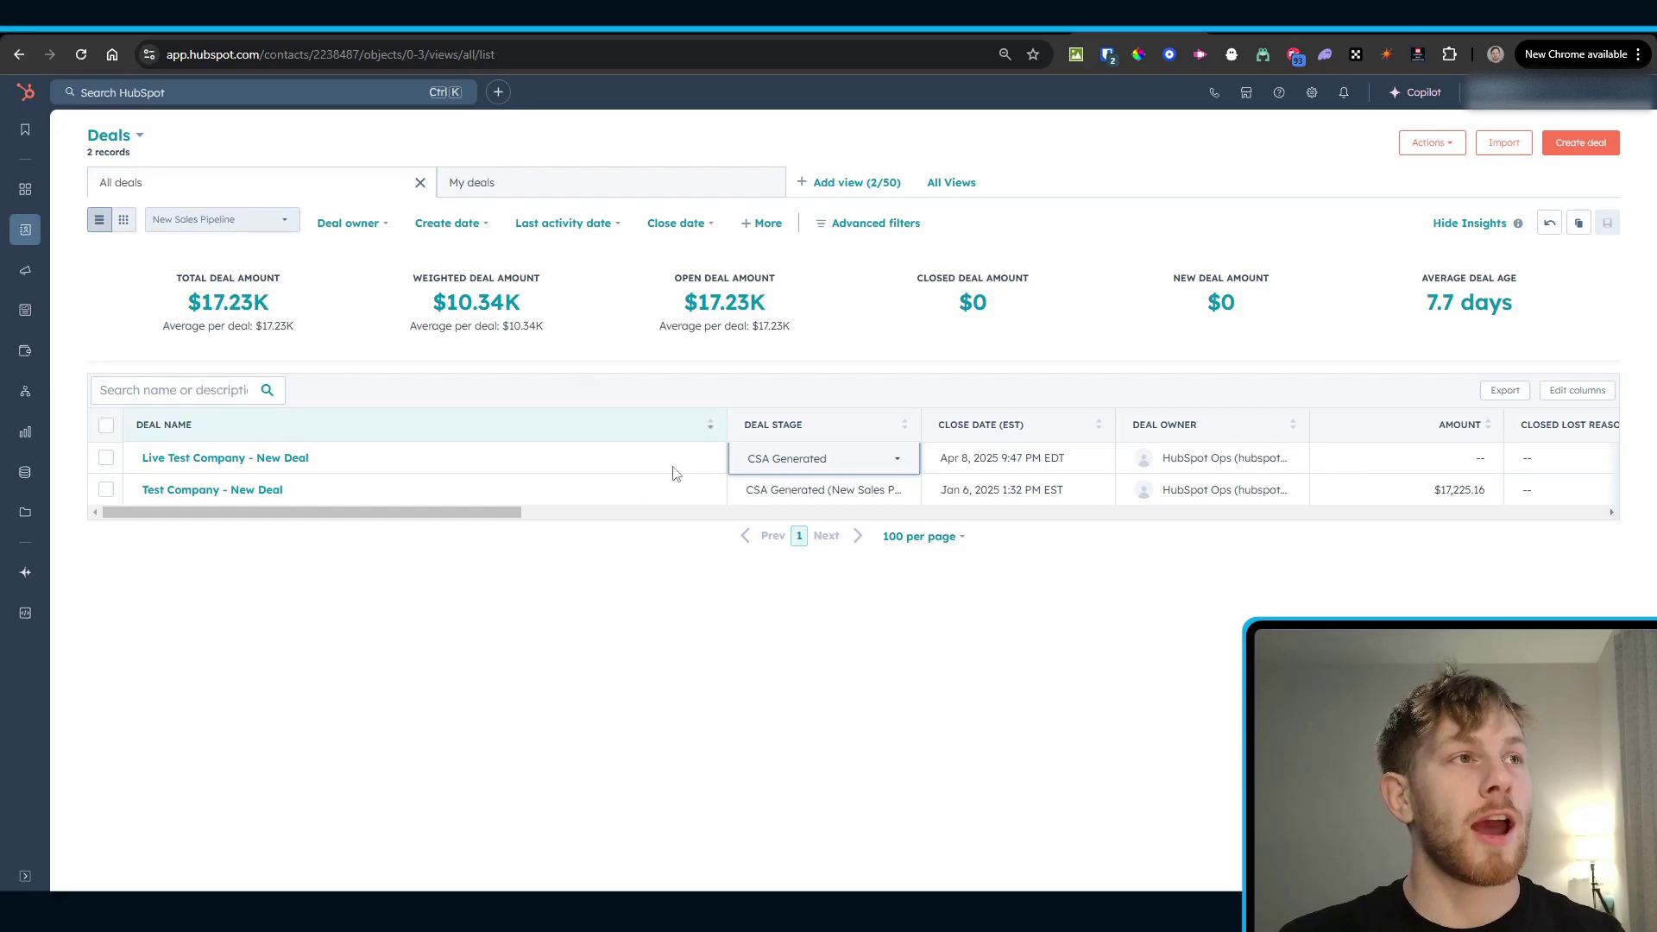
Step: Switch to the Make scenario and inspect the settings of its Starts When CSA Is Generated trigger module
{"action": "left_click", "coordinate": [923, 26]}
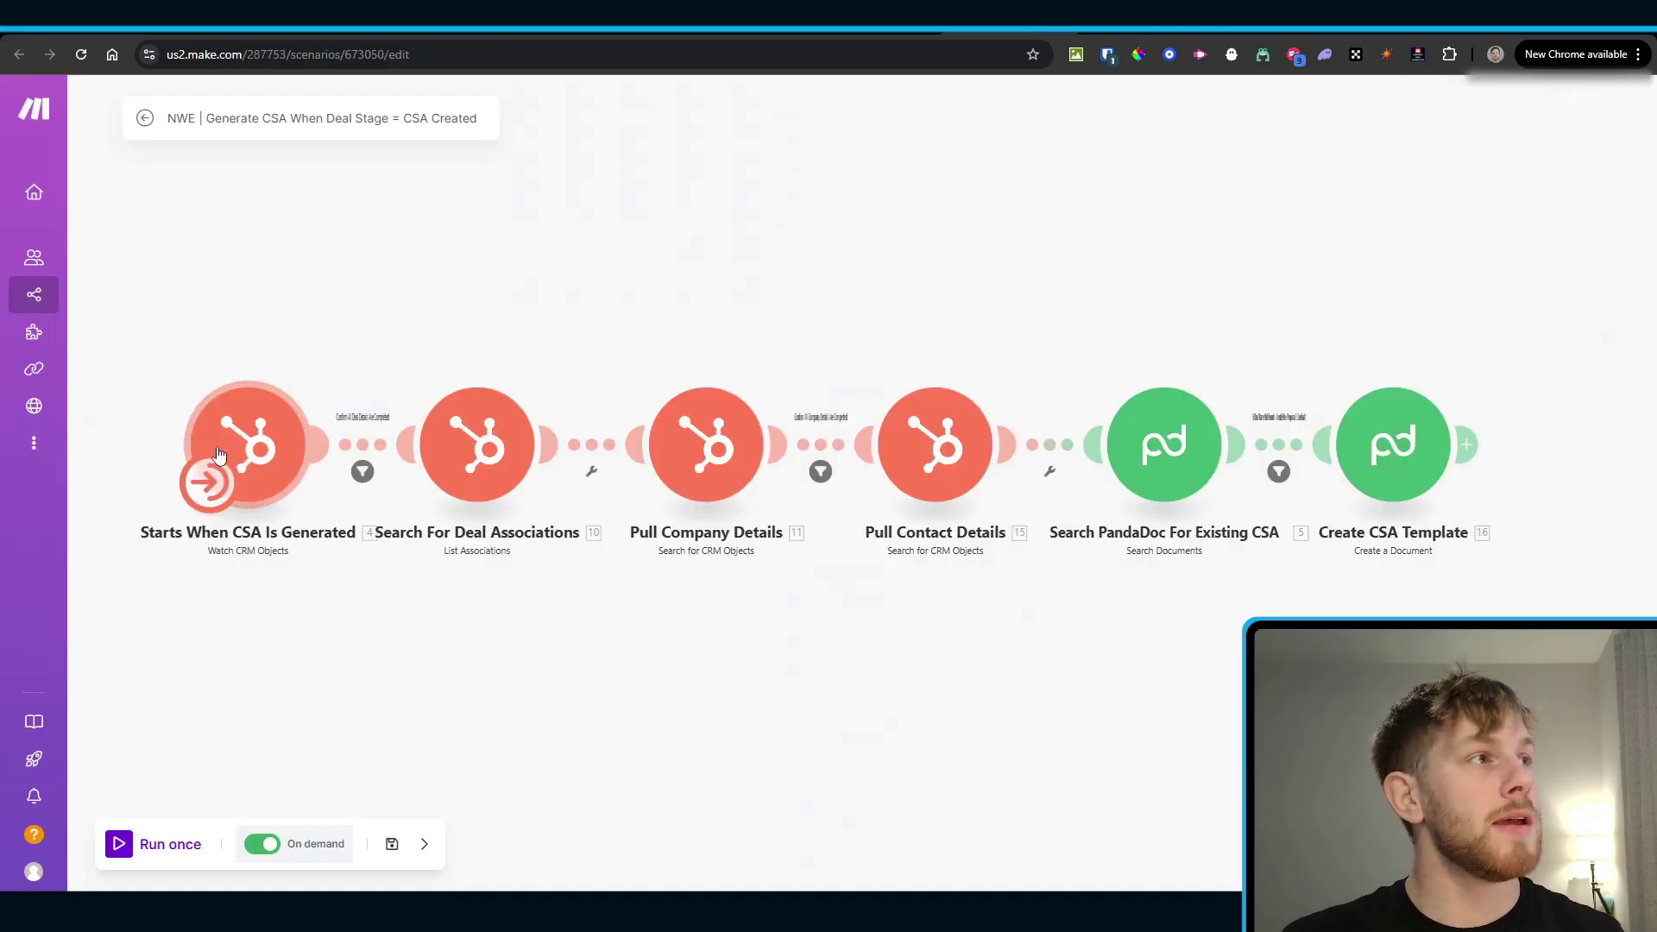
{"action": "left_click", "coordinate": [248, 445]}
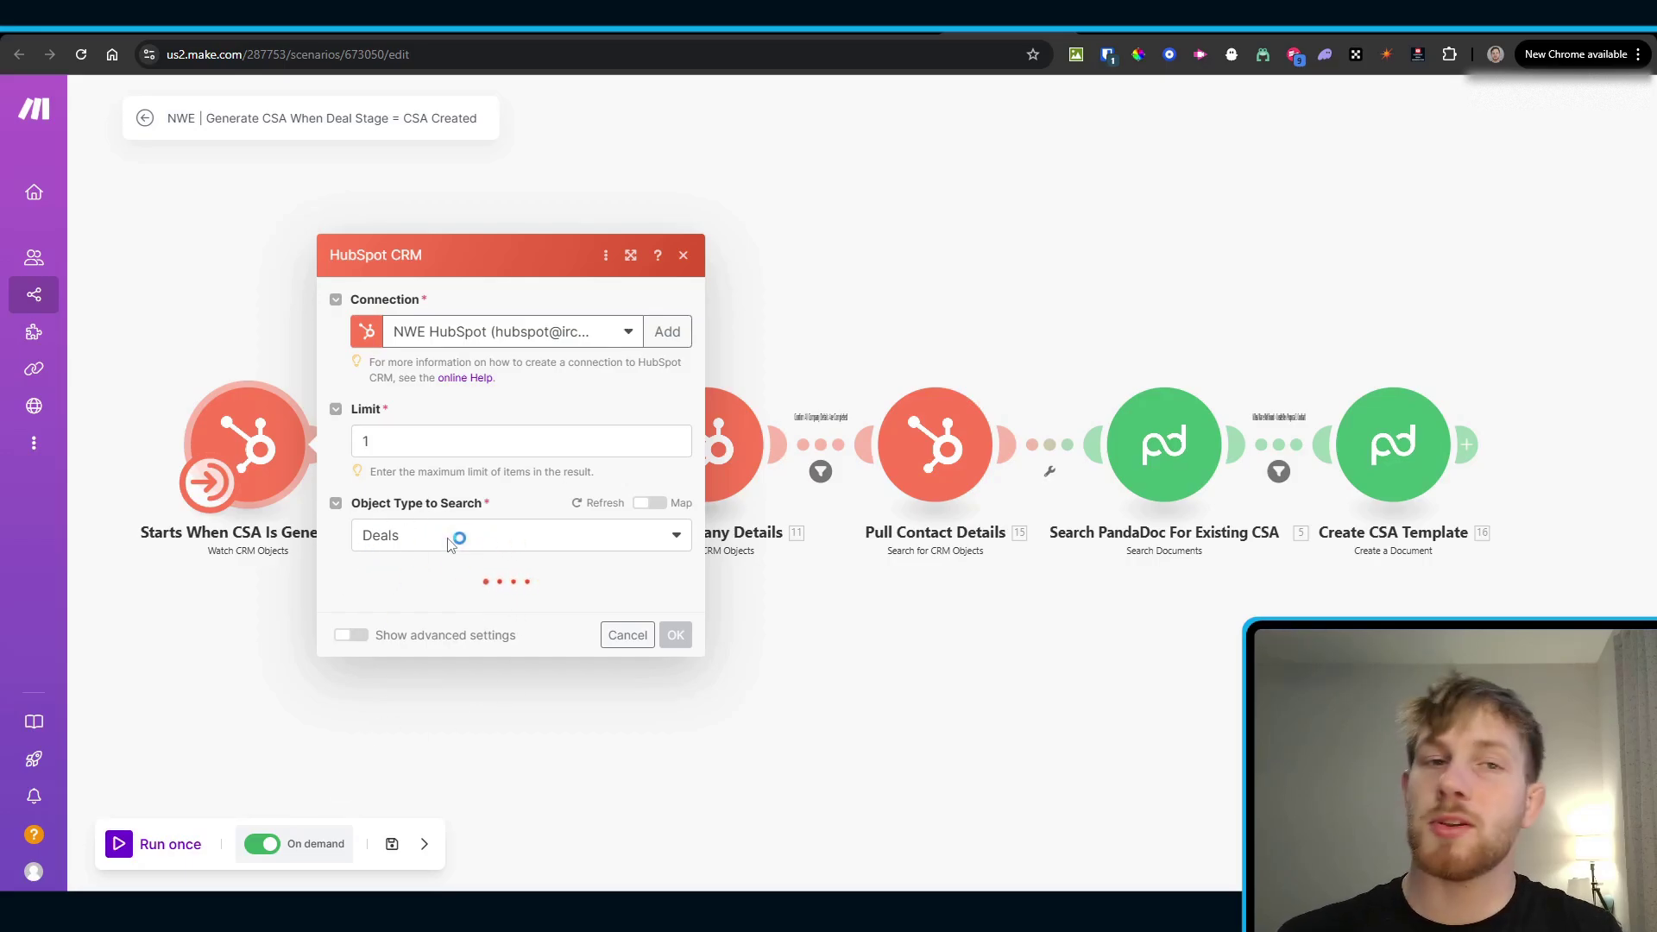
{"action": "left_click", "coordinate": [816, 641]}
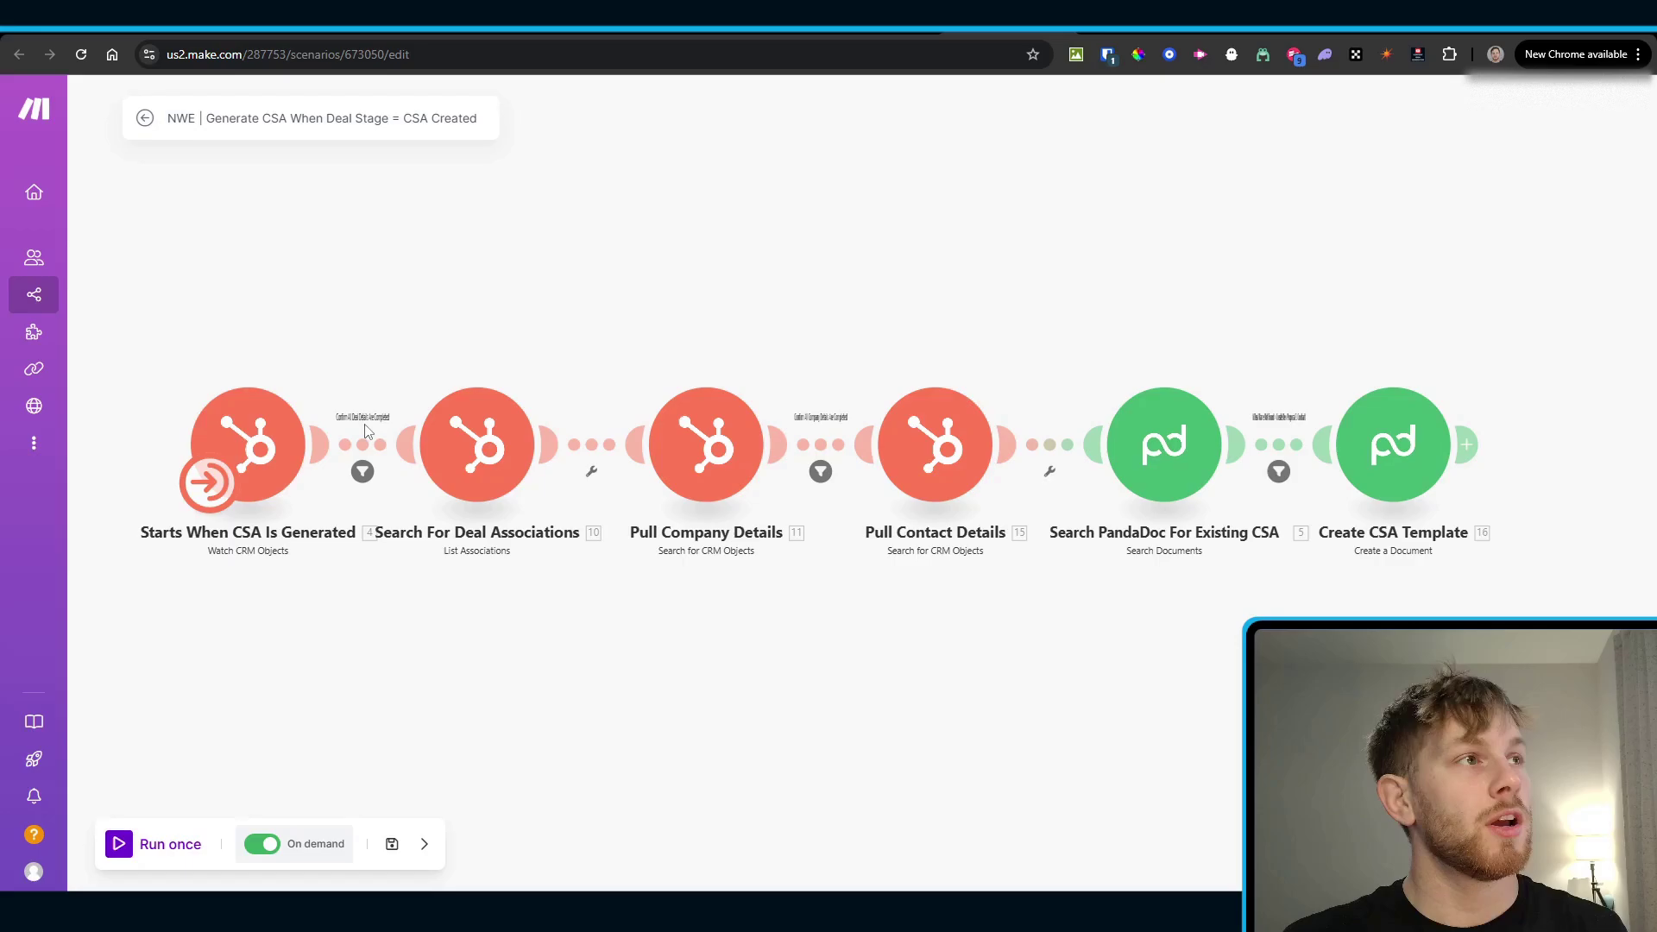
{"action": "mouse_move", "coordinate": [484, 471]}
{"action": "left_mouse_down"}
{"action": "mouse_move", "coordinate": [503, 447]}
{"action": "mouse_move", "coordinate": [499, 471]}
{"action": "left_mouse_up"}
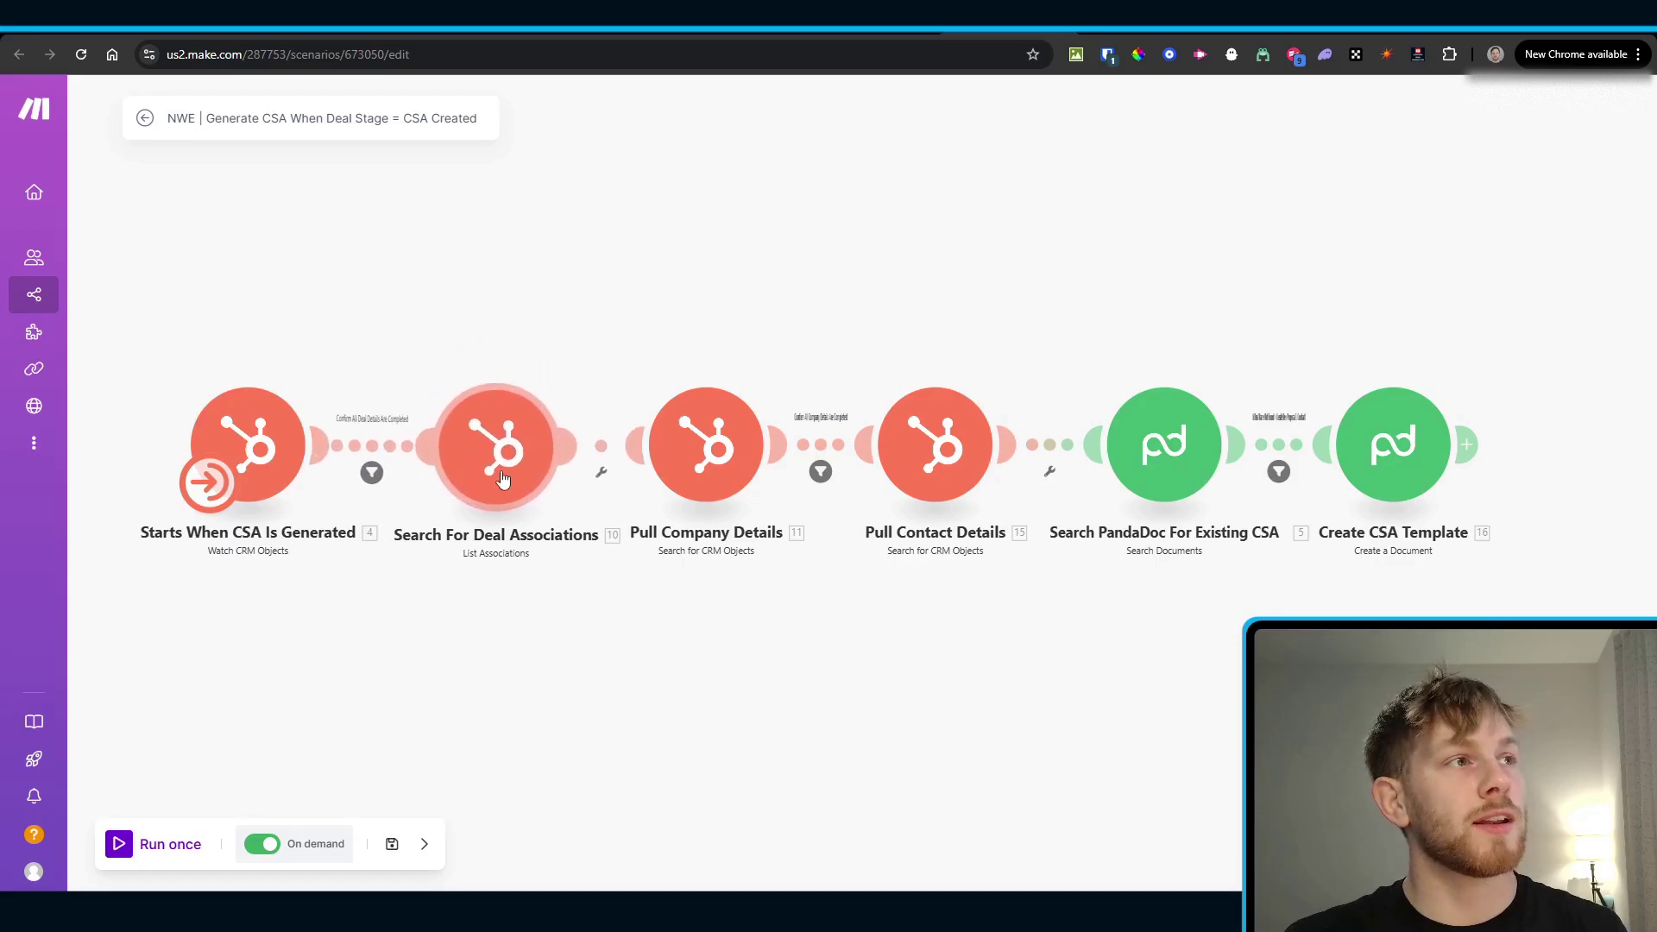
{"action": "left_click_drag", "start_coordinate": [697, 460], "coordinate": [716, 463]}
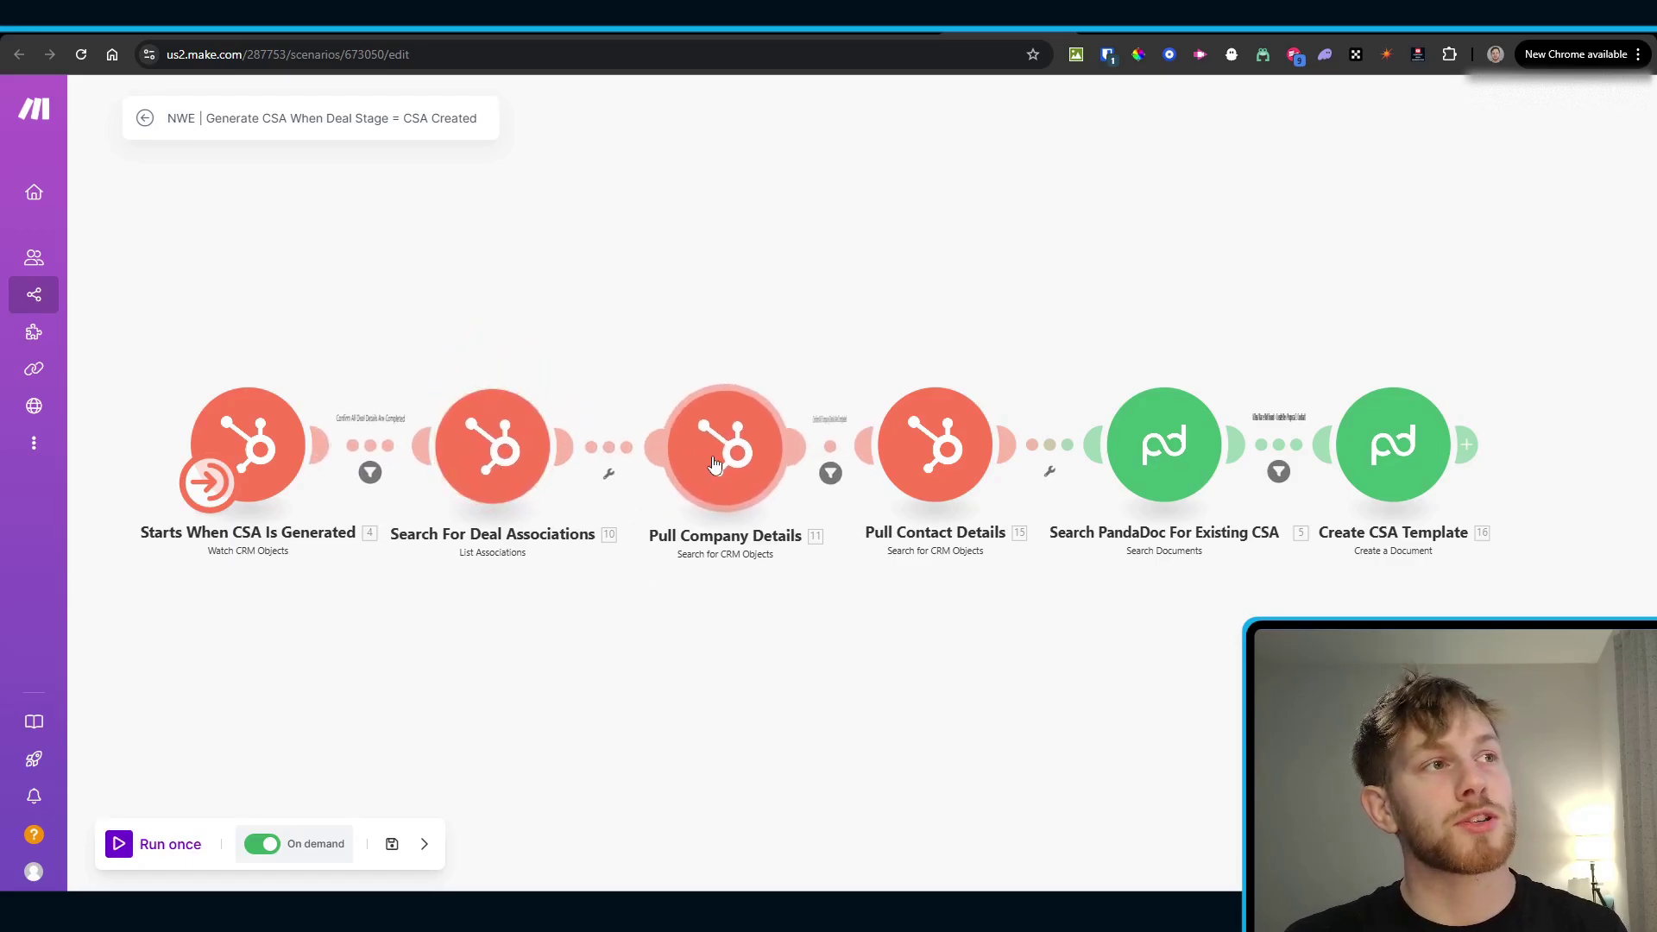
{"action": "left_click_drag", "start_coordinate": [962, 621], "coordinate": [998, 645]}
{"action": "mouse_move", "coordinate": [957, 502]}
{"action": "left_mouse_down"}
{"action": "mouse_move", "coordinate": [966, 512]}
{"action": "mouse_move", "coordinate": [956, 503]}
{"action": "left_mouse_up"}
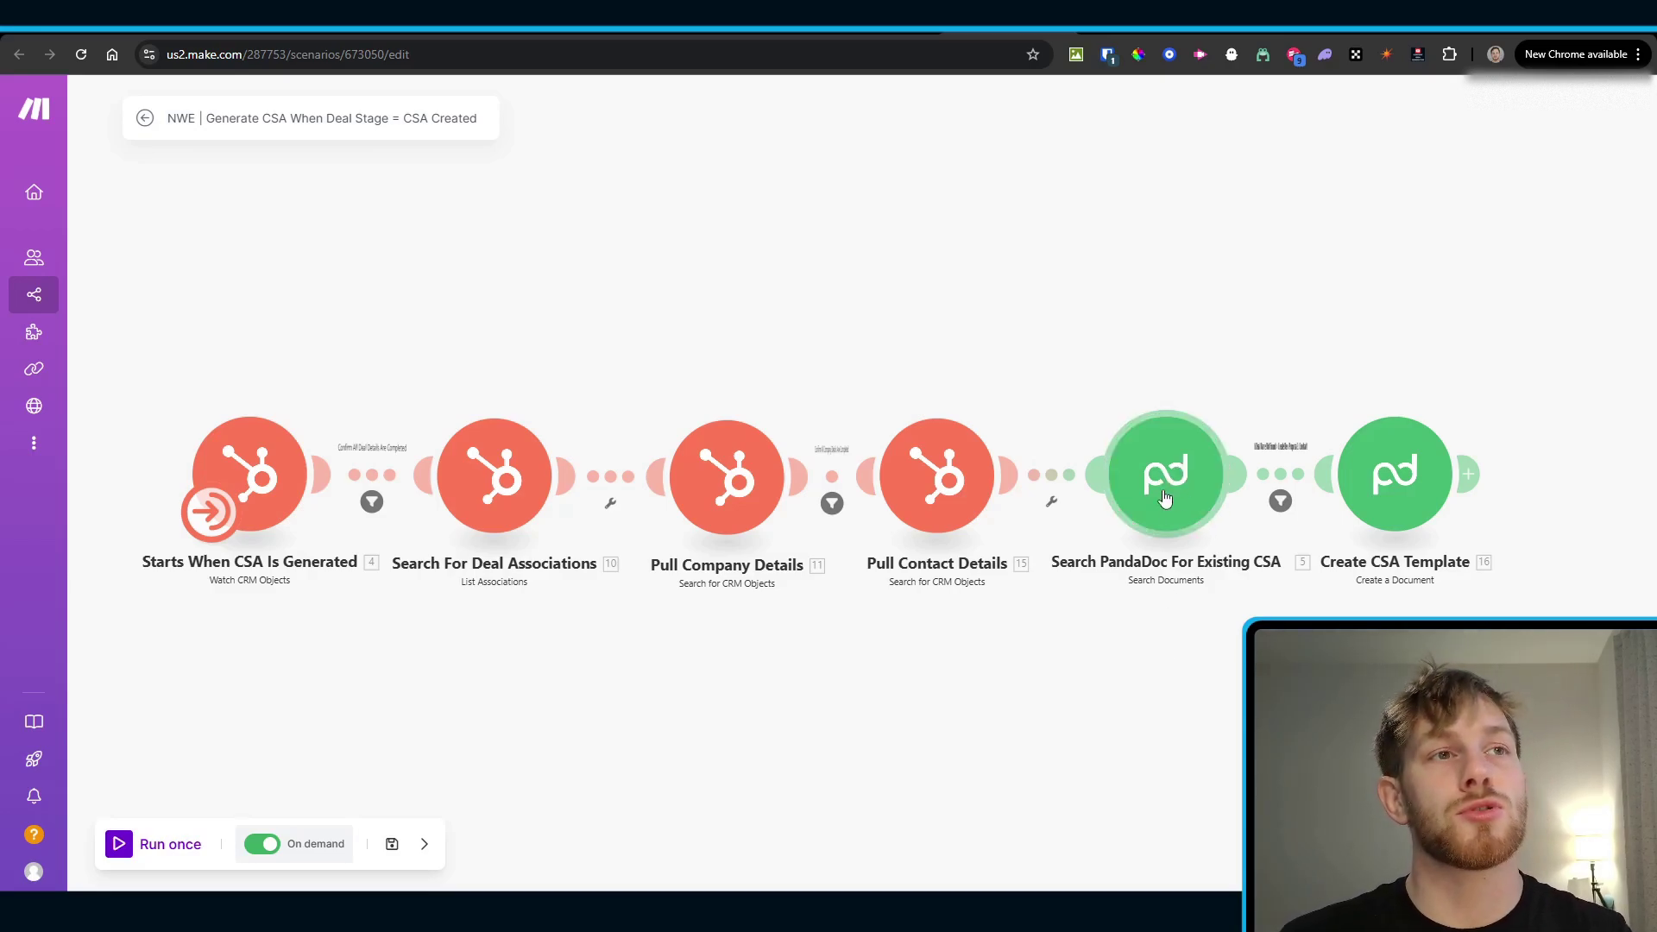
{"action": "left_click_drag", "start_coordinate": [1164, 494], "coordinate": [1157, 502]}
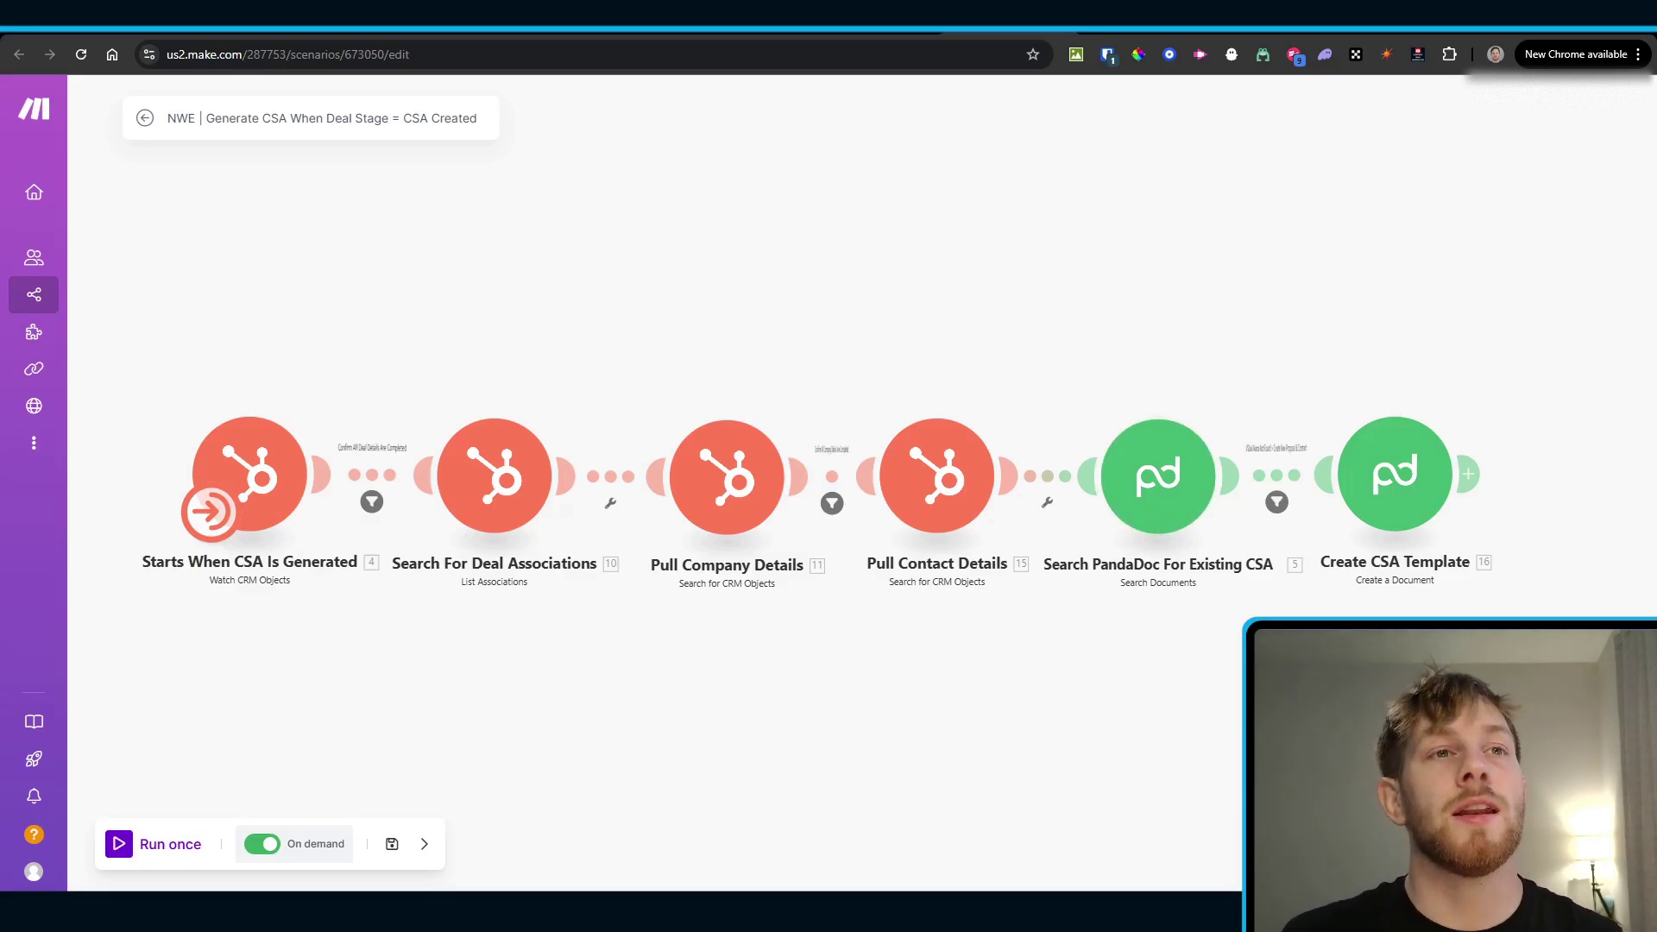
{"action": "left_click_drag", "start_coordinate": [1406, 488], "coordinate": [1412, 494]}
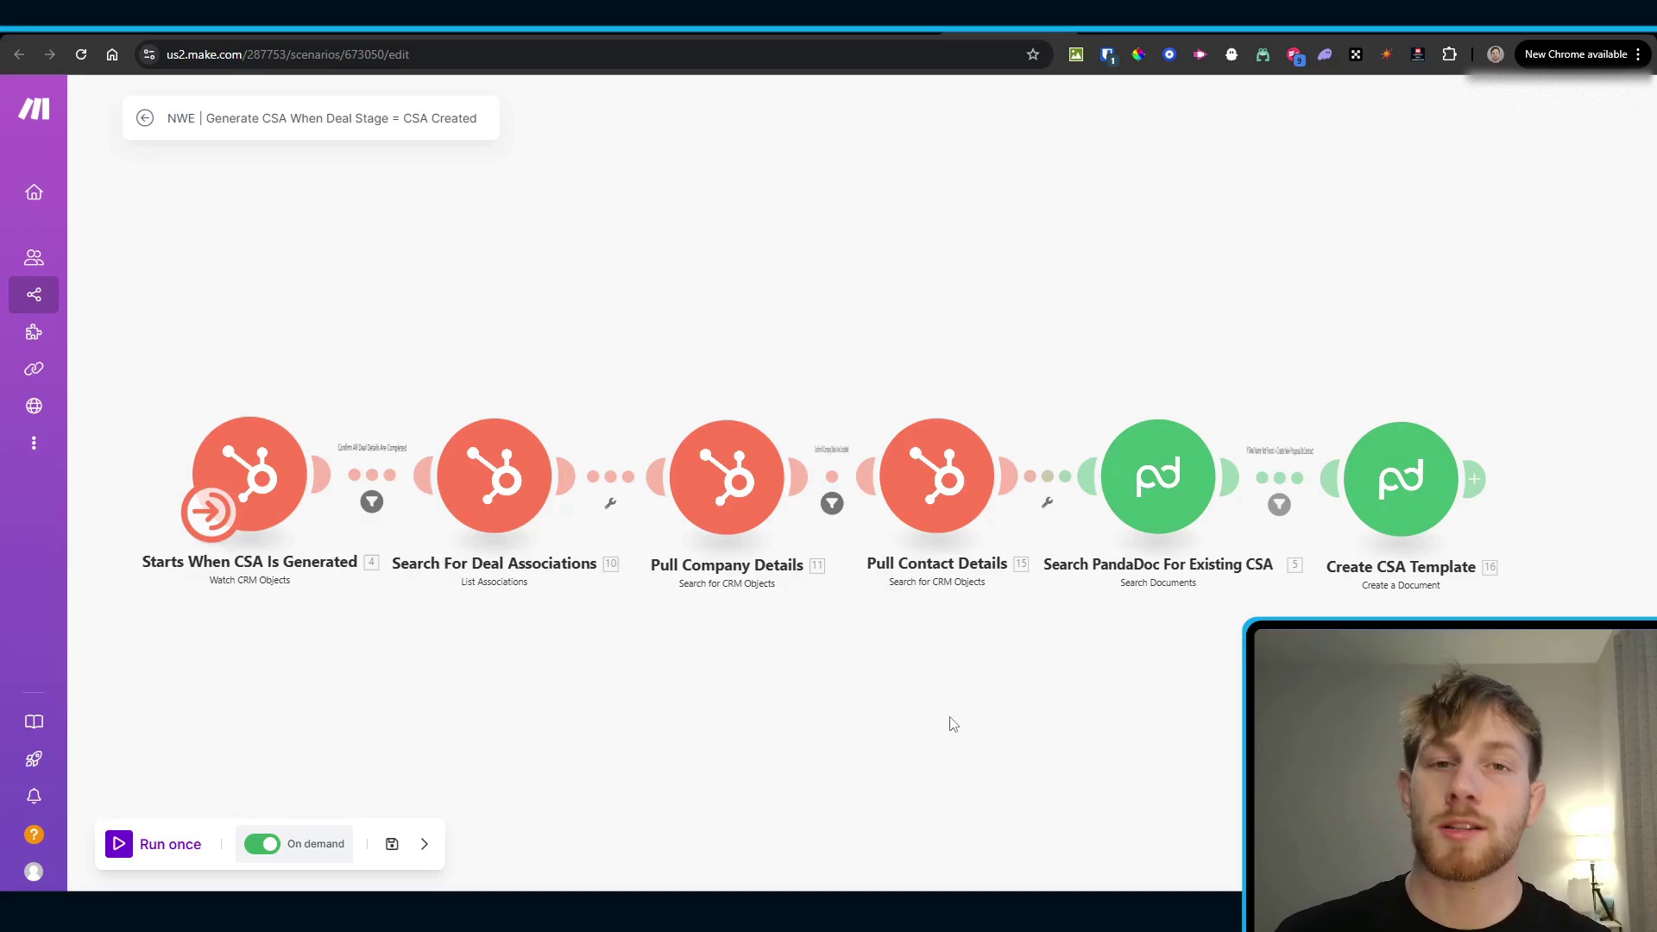
{"action": "left_click_drag", "start_coordinate": [634, 747], "coordinate": [658, 735]}
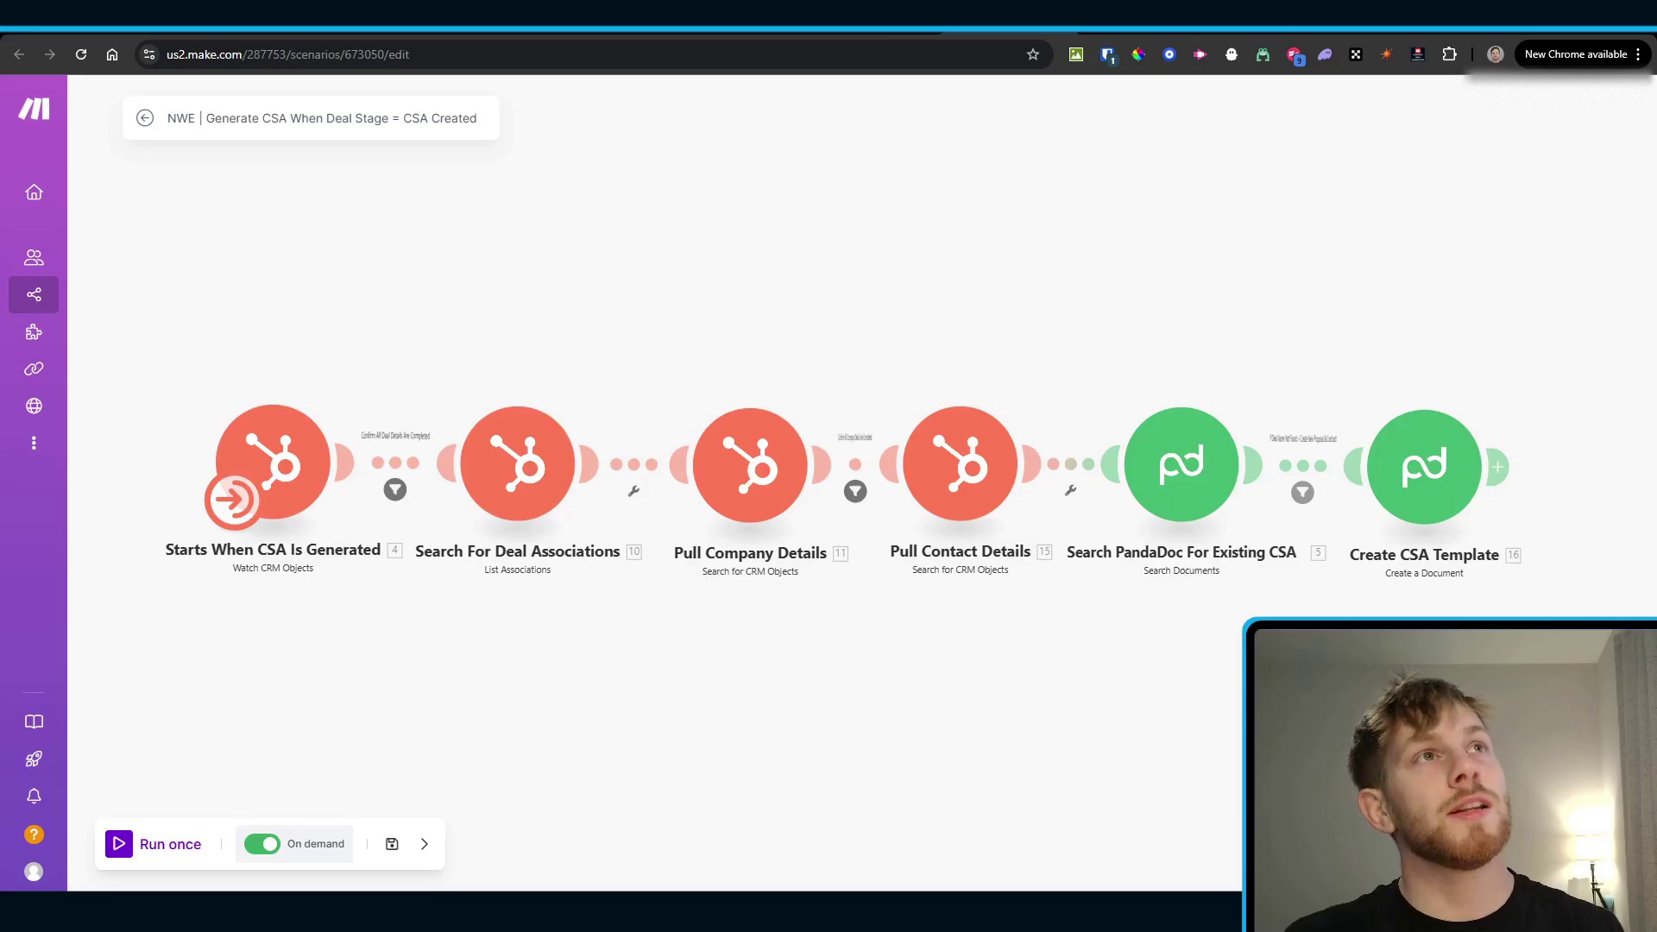
Step: Switch to HubSpot's deal property settings and open the Deal Stage property's field type options
{"action": "left_click", "coordinate": [1268, 16]}
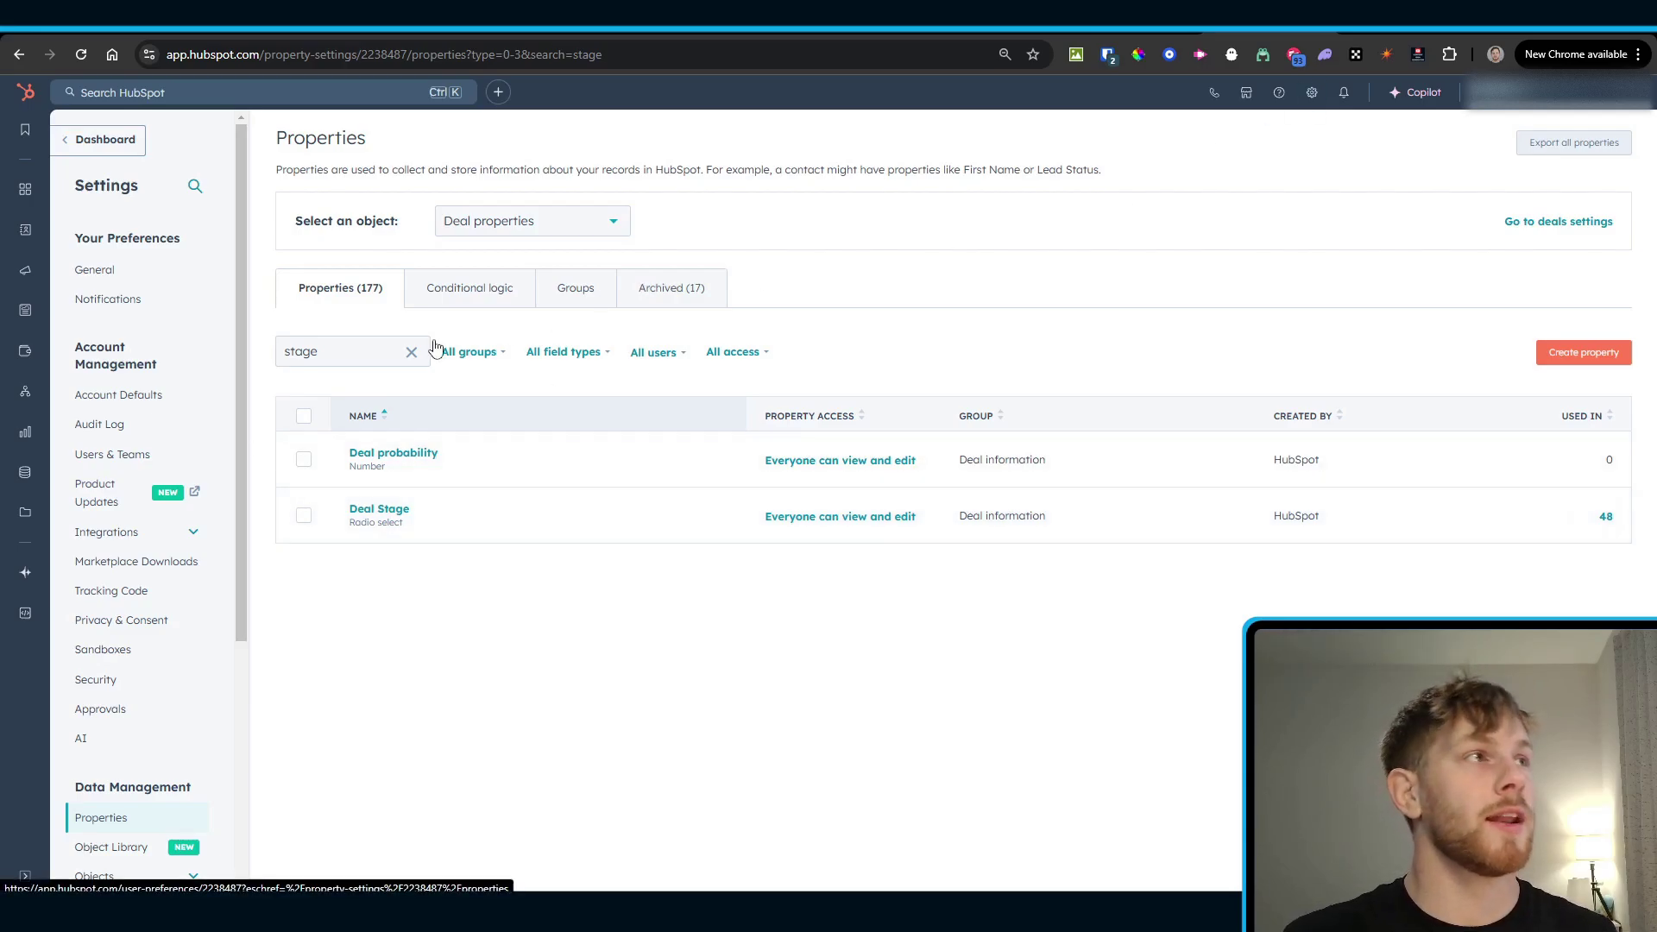
{"action": "scroll", "coordinate": [120, 755], "scroll_direction": "down", "scroll_amount": 2}
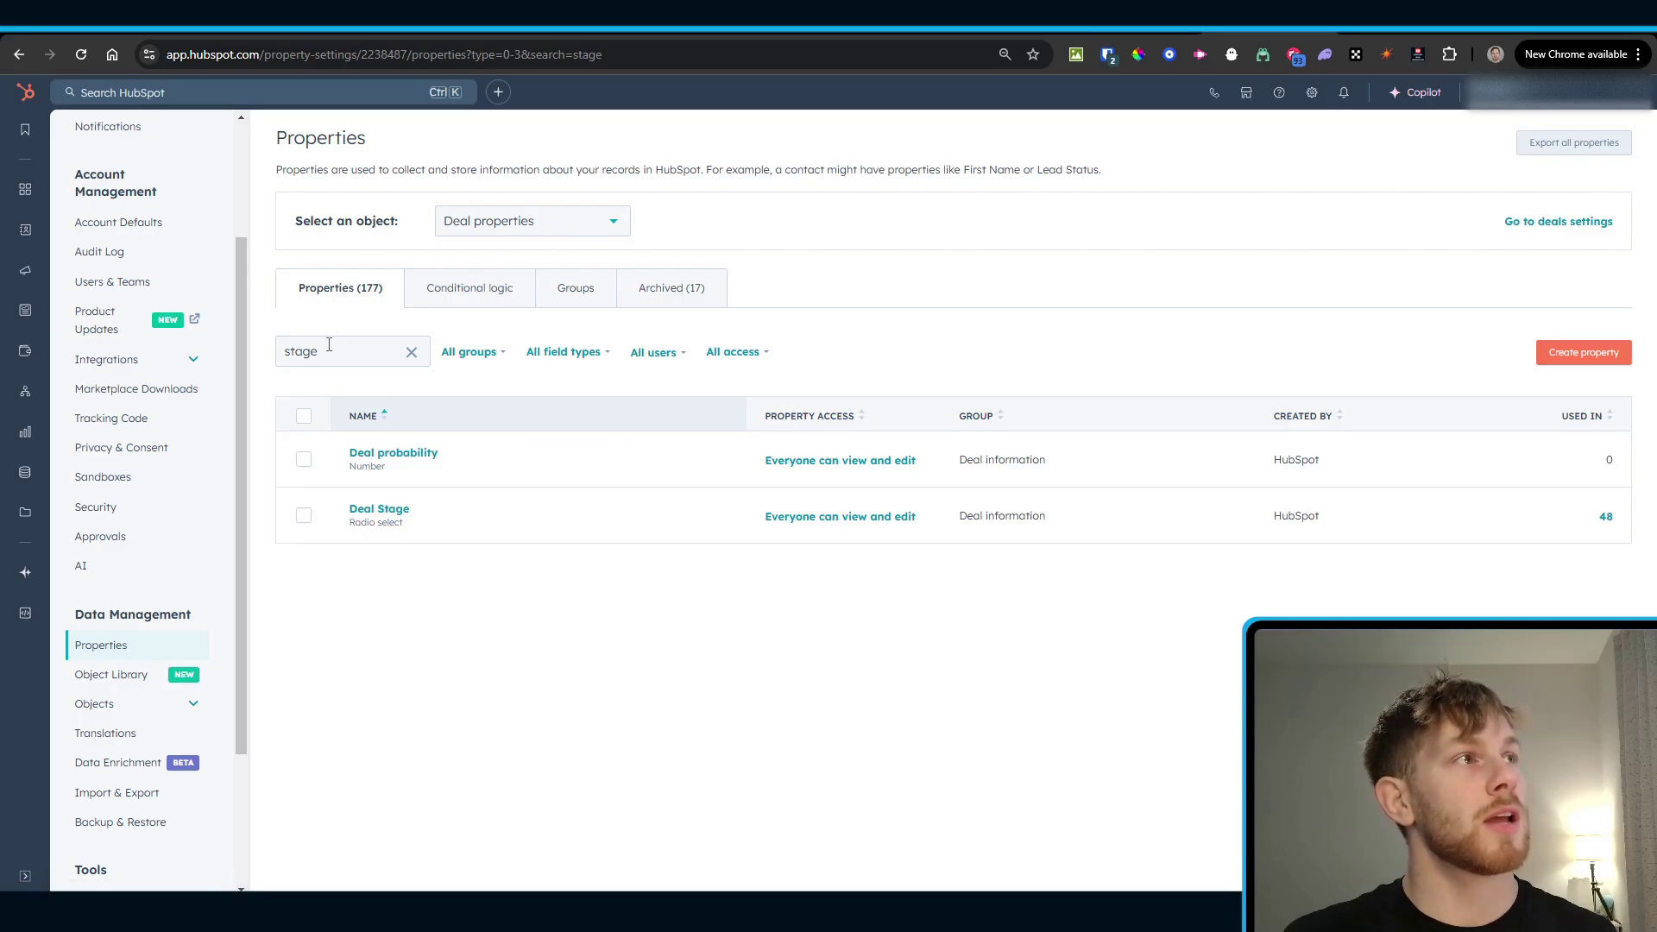
{"action": "left_click_drag", "start_coordinate": [325, 344], "coordinate": [286, 342]}
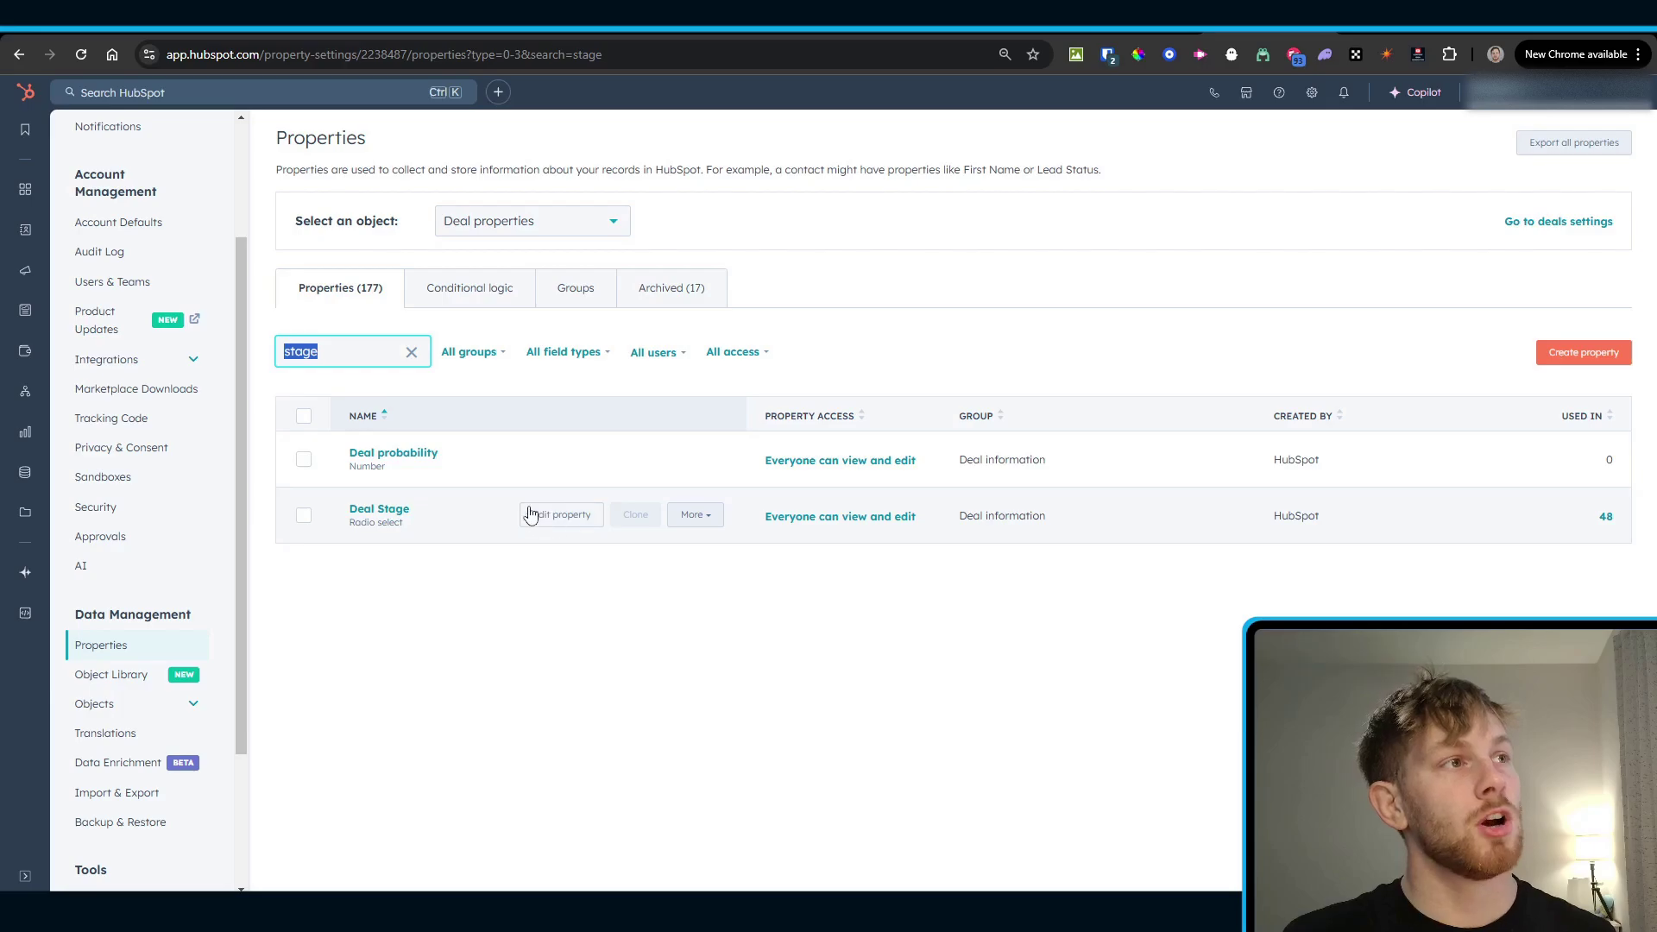
{"action": "mouse_move", "coordinate": [380, 516]}
{"action": "left_click", "coordinate": [541, 521]}
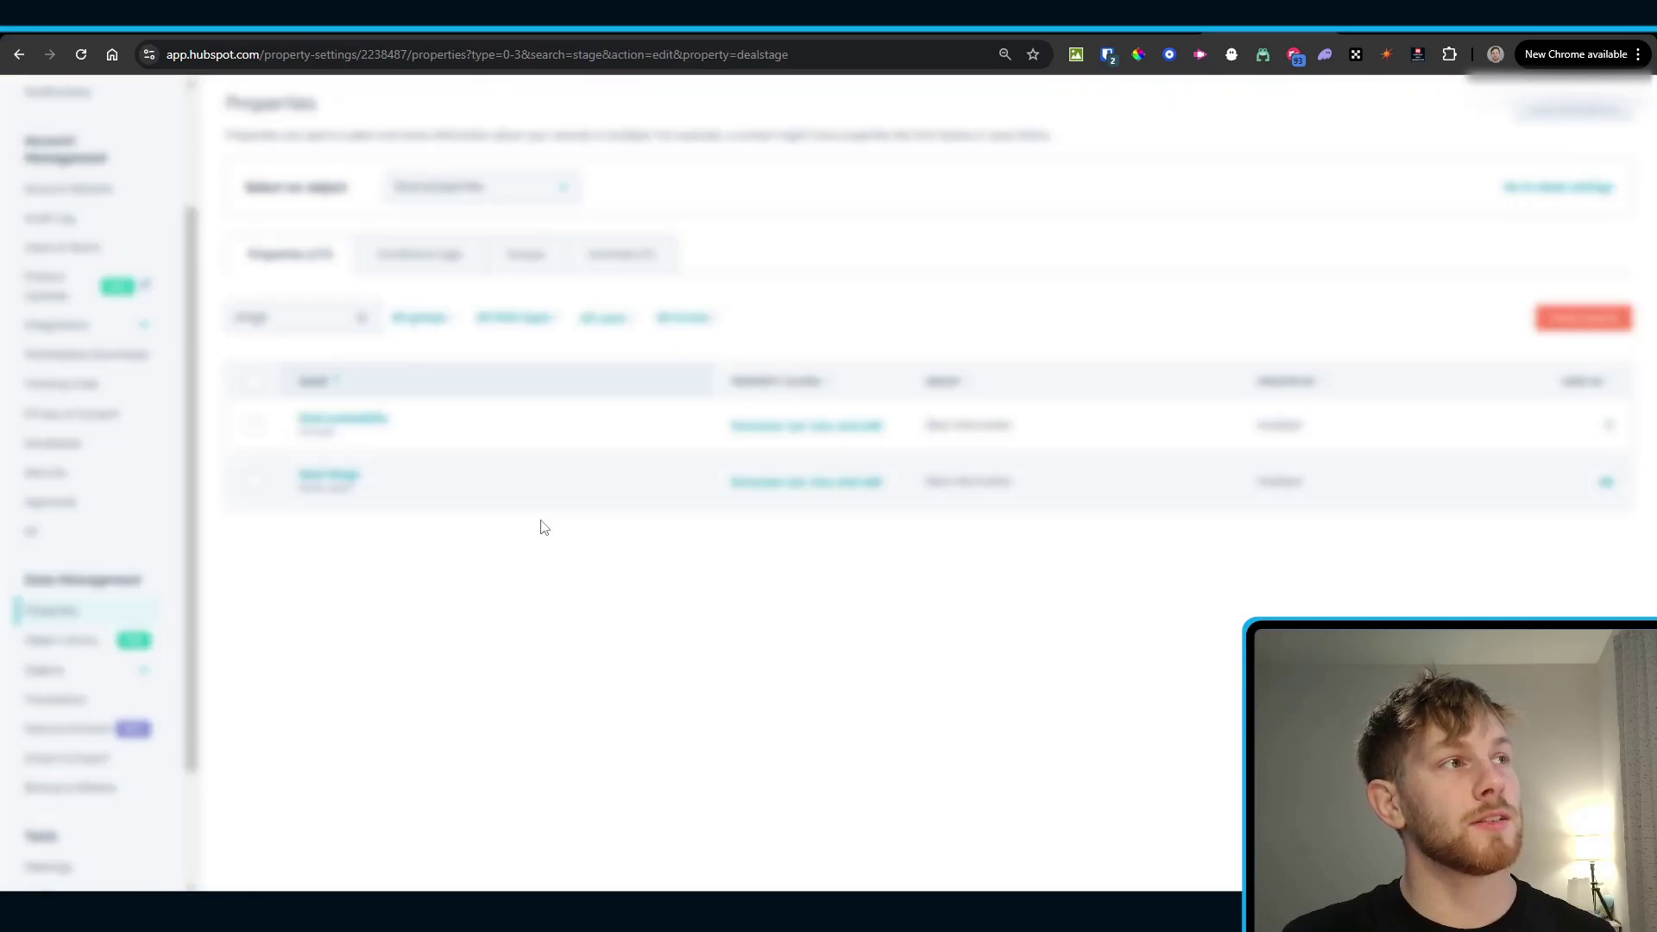
{"action": "left_click", "coordinate": [54, 280]}
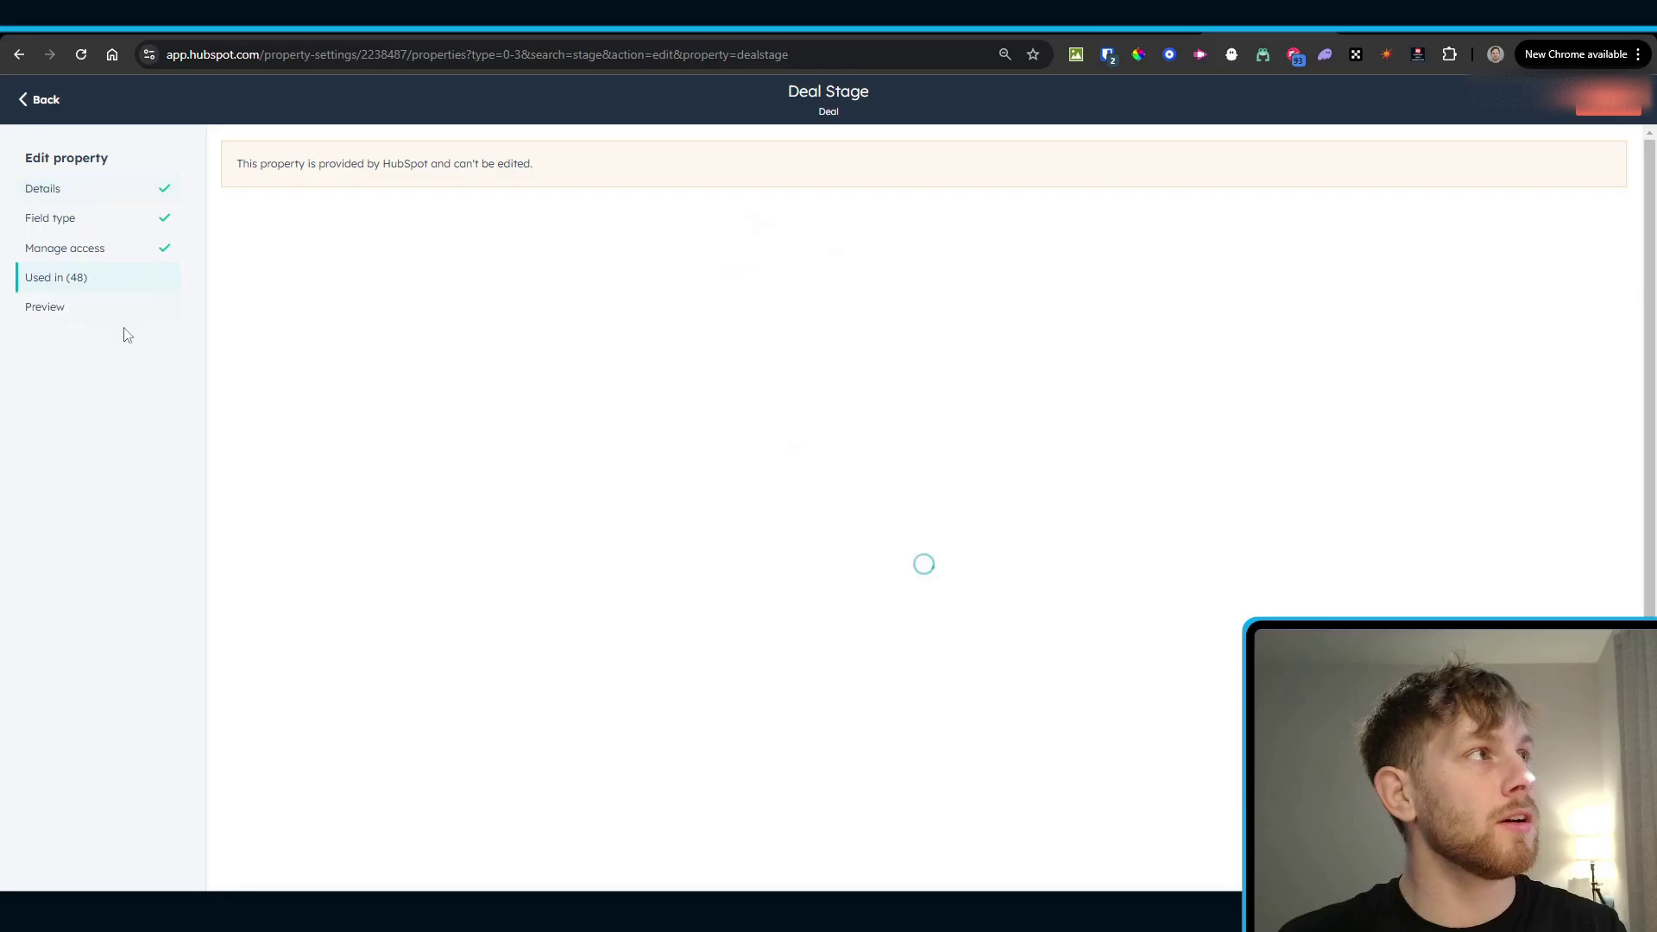
{"action": "left_click", "coordinate": [52, 223]}
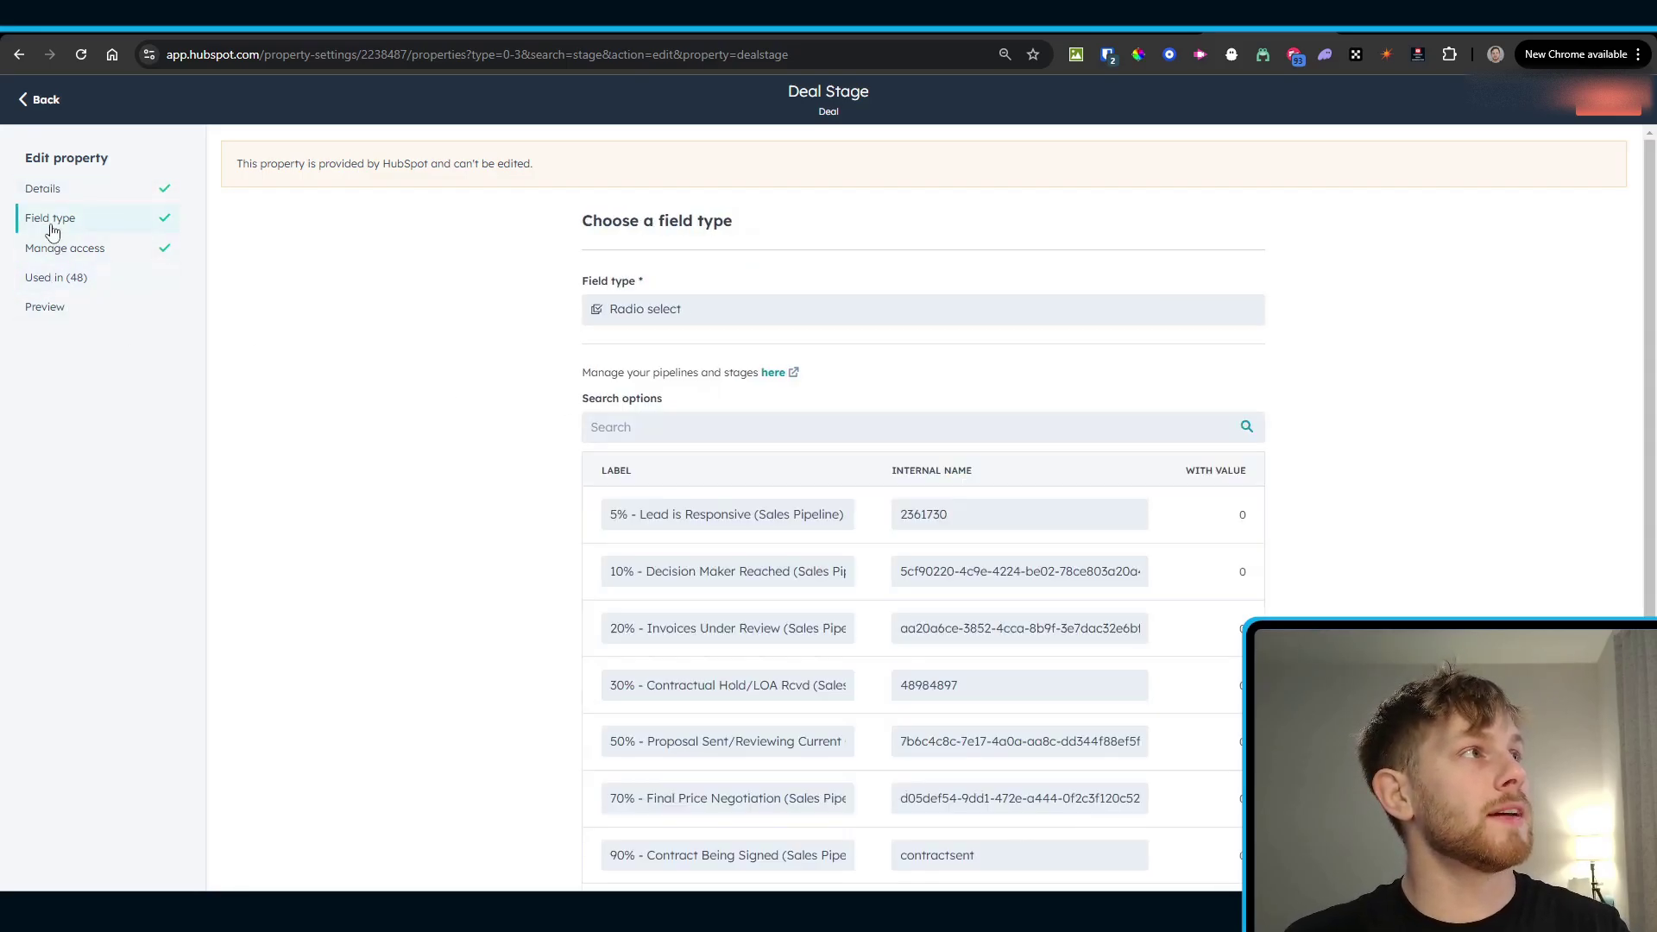
{"action": "scroll", "coordinate": [981, 523], "scroll_direction": "down", "scroll_amount": 3}
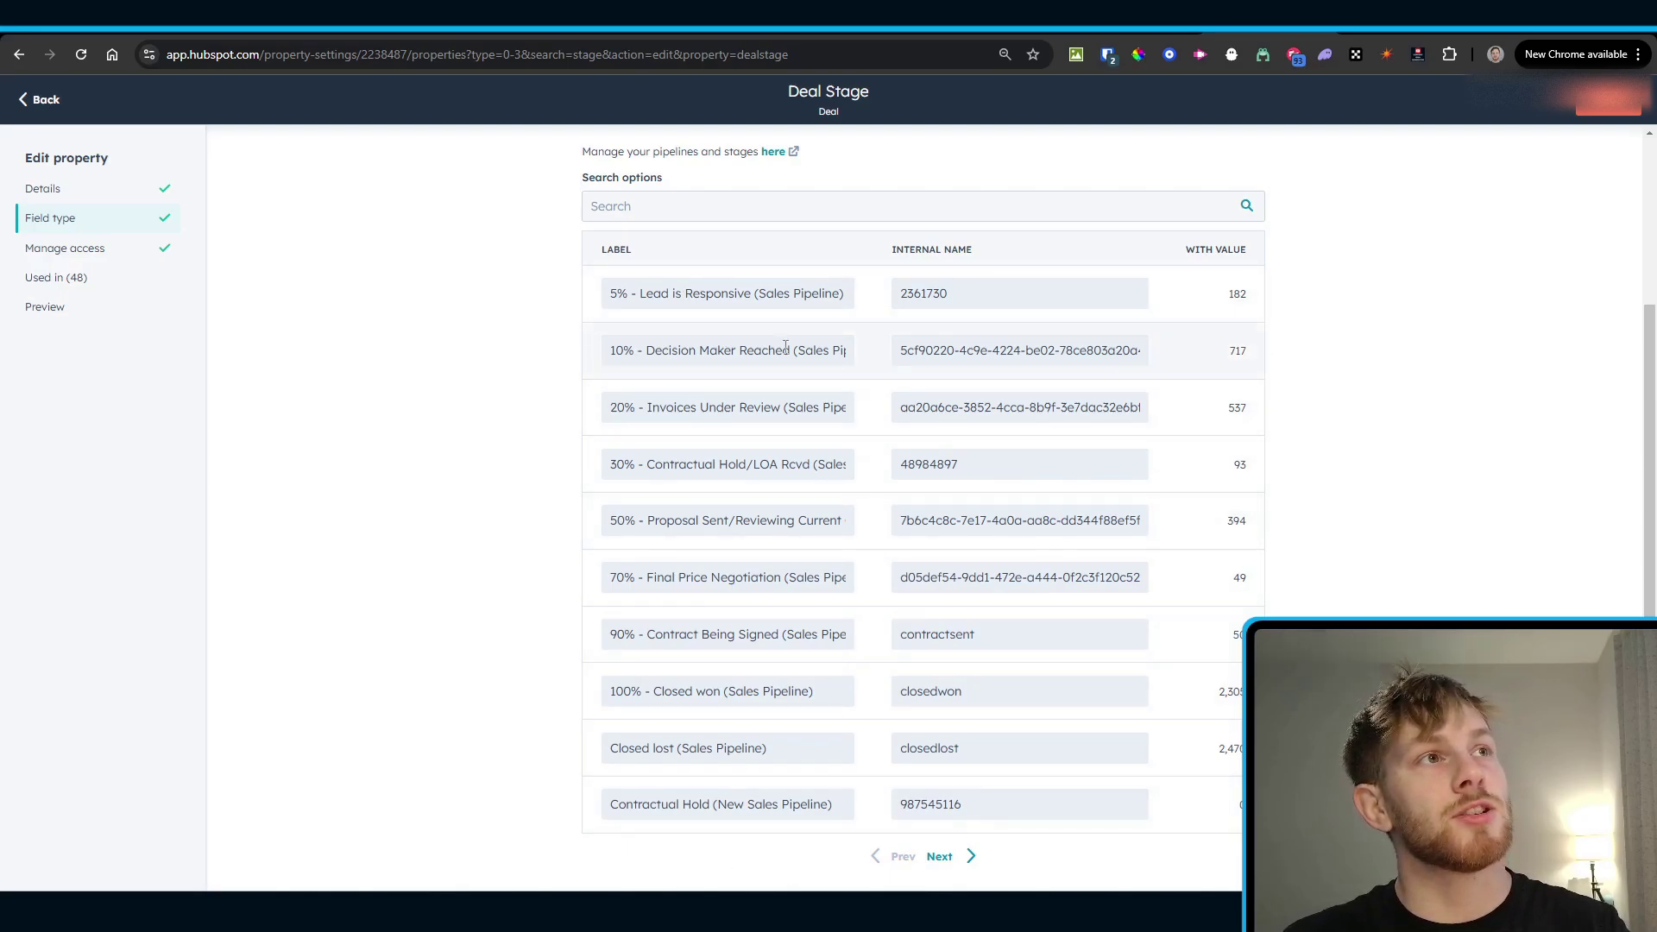
Step: Examine the internal names of the Sales Pipeline stages and compare them with their labels
{"action": "left_click_drag", "start_coordinate": [889, 252], "coordinate": [1032, 256]}
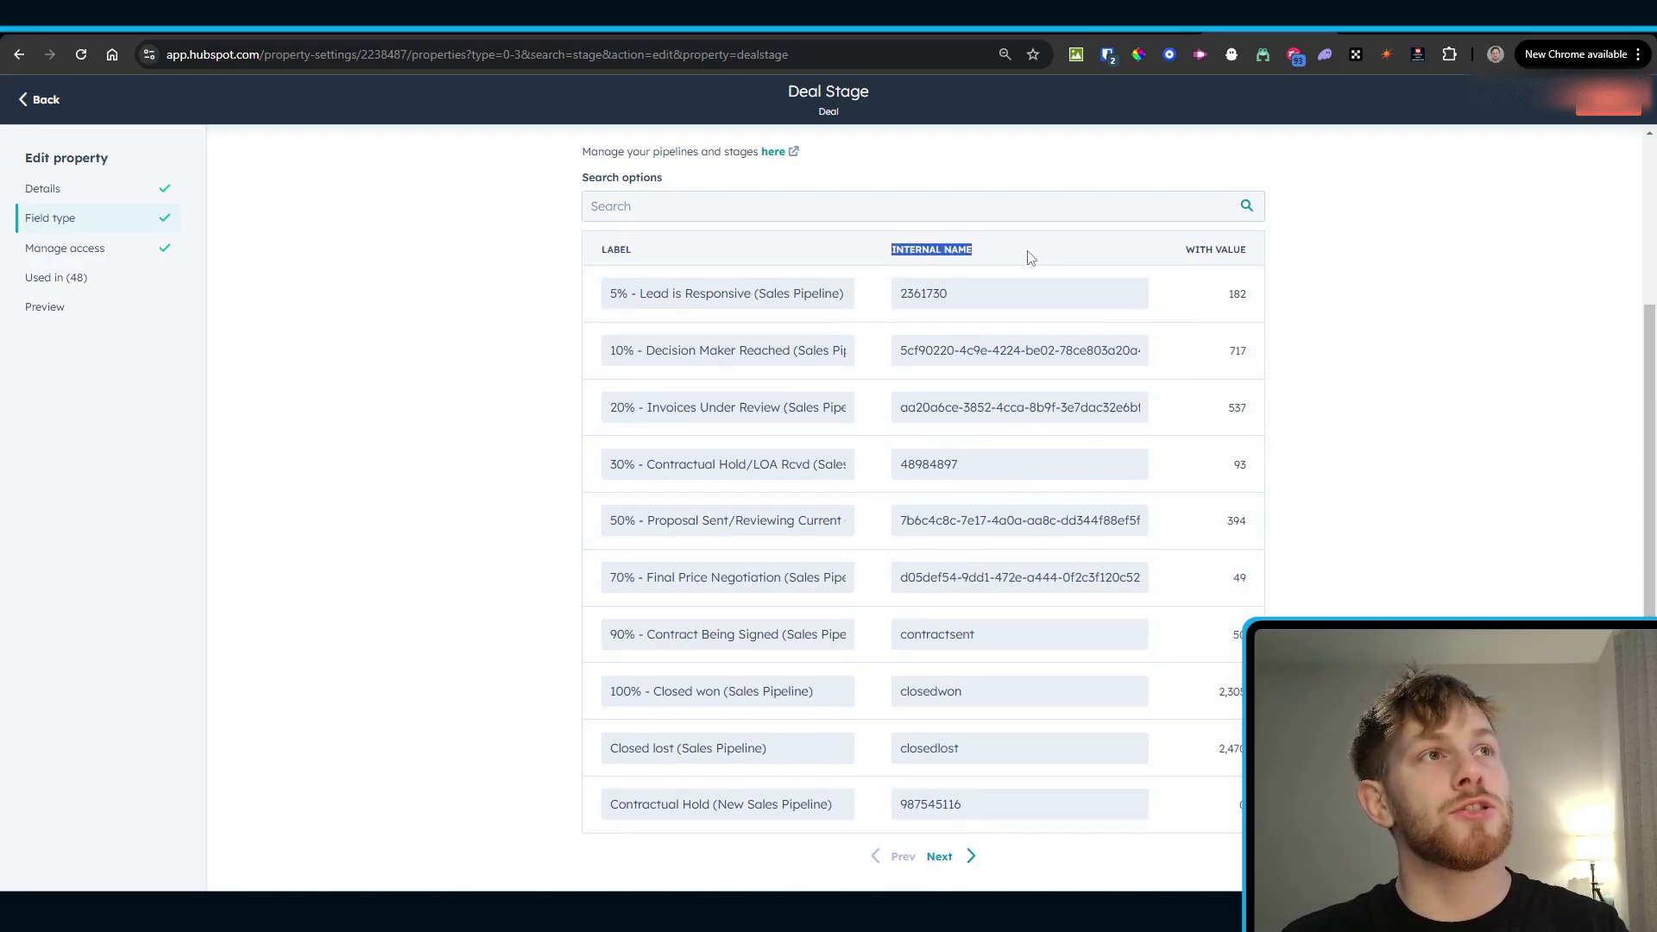
{"action": "left_click_drag", "start_coordinate": [902, 300], "coordinate": [1048, 300]}
{"action": "left_click_drag", "start_coordinate": [897, 342], "coordinate": [1239, 426]}
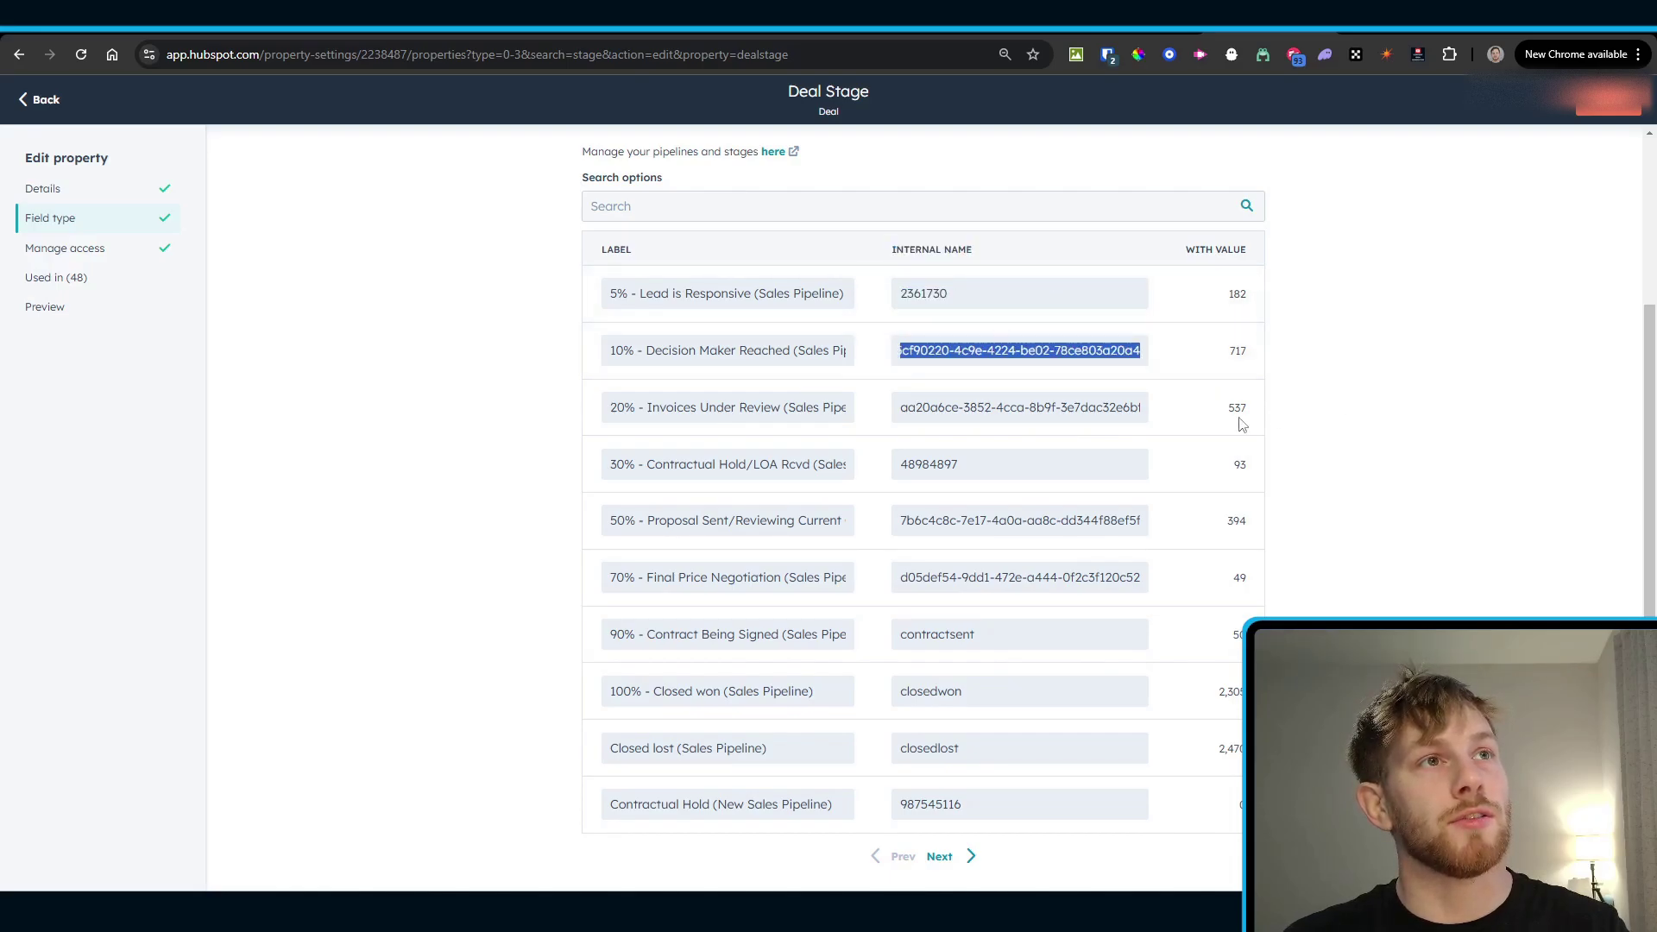
{"action": "left_click_drag", "start_coordinate": [902, 464], "coordinate": [1407, 501]}
{"action": "left_click", "coordinate": [1407, 501]}
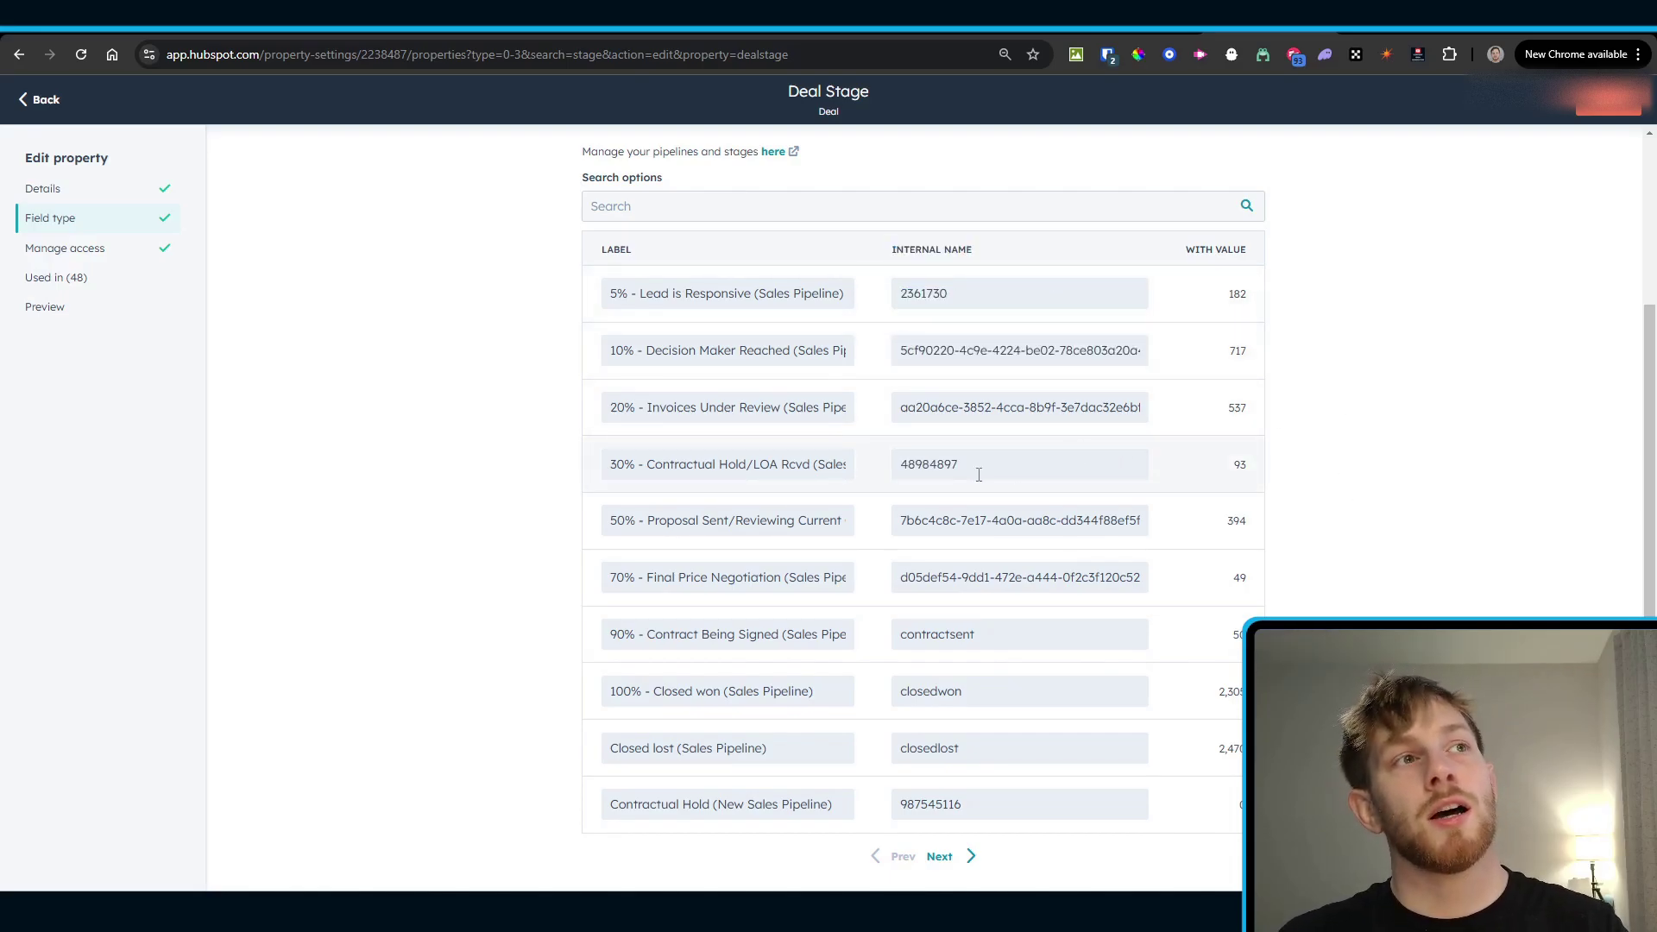
{"action": "left_click_drag", "start_coordinate": [981, 469], "coordinate": [865, 500]}
{"action": "left_click_drag", "start_coordinate": [611, 464], "coordinate": [898, 472]}
{"action": "left_click", "coordinate": [1016, 471]}
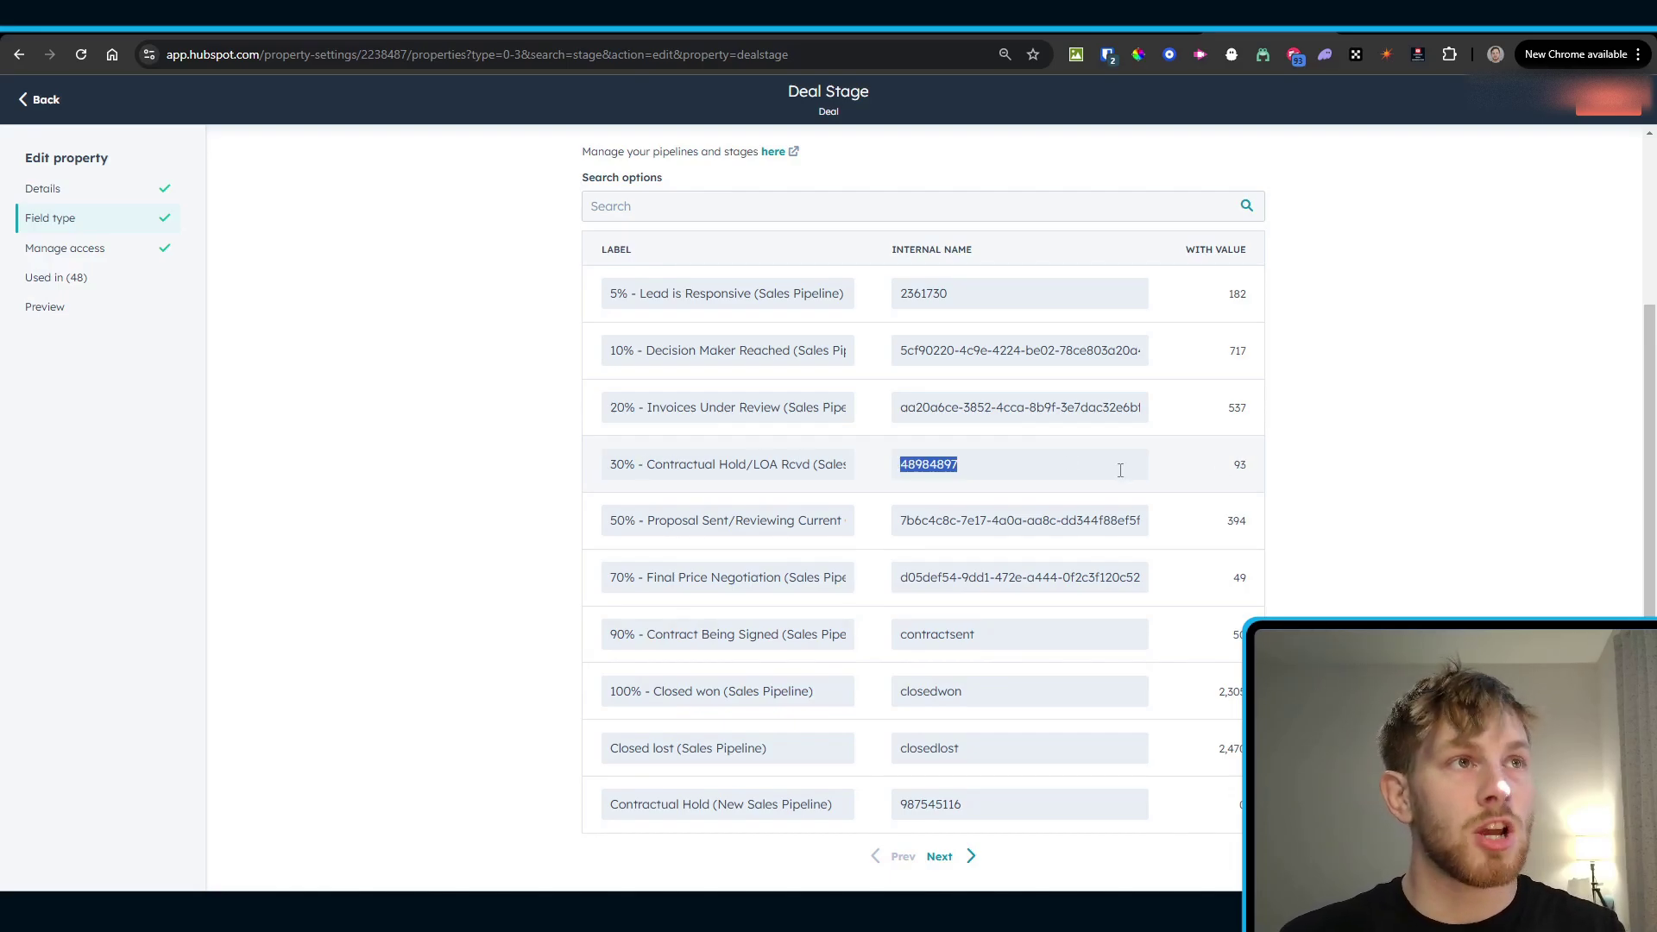
{"action": "left_click_drag", "start_coordinate": [1120, 470], "coordinate": [897, 460]}
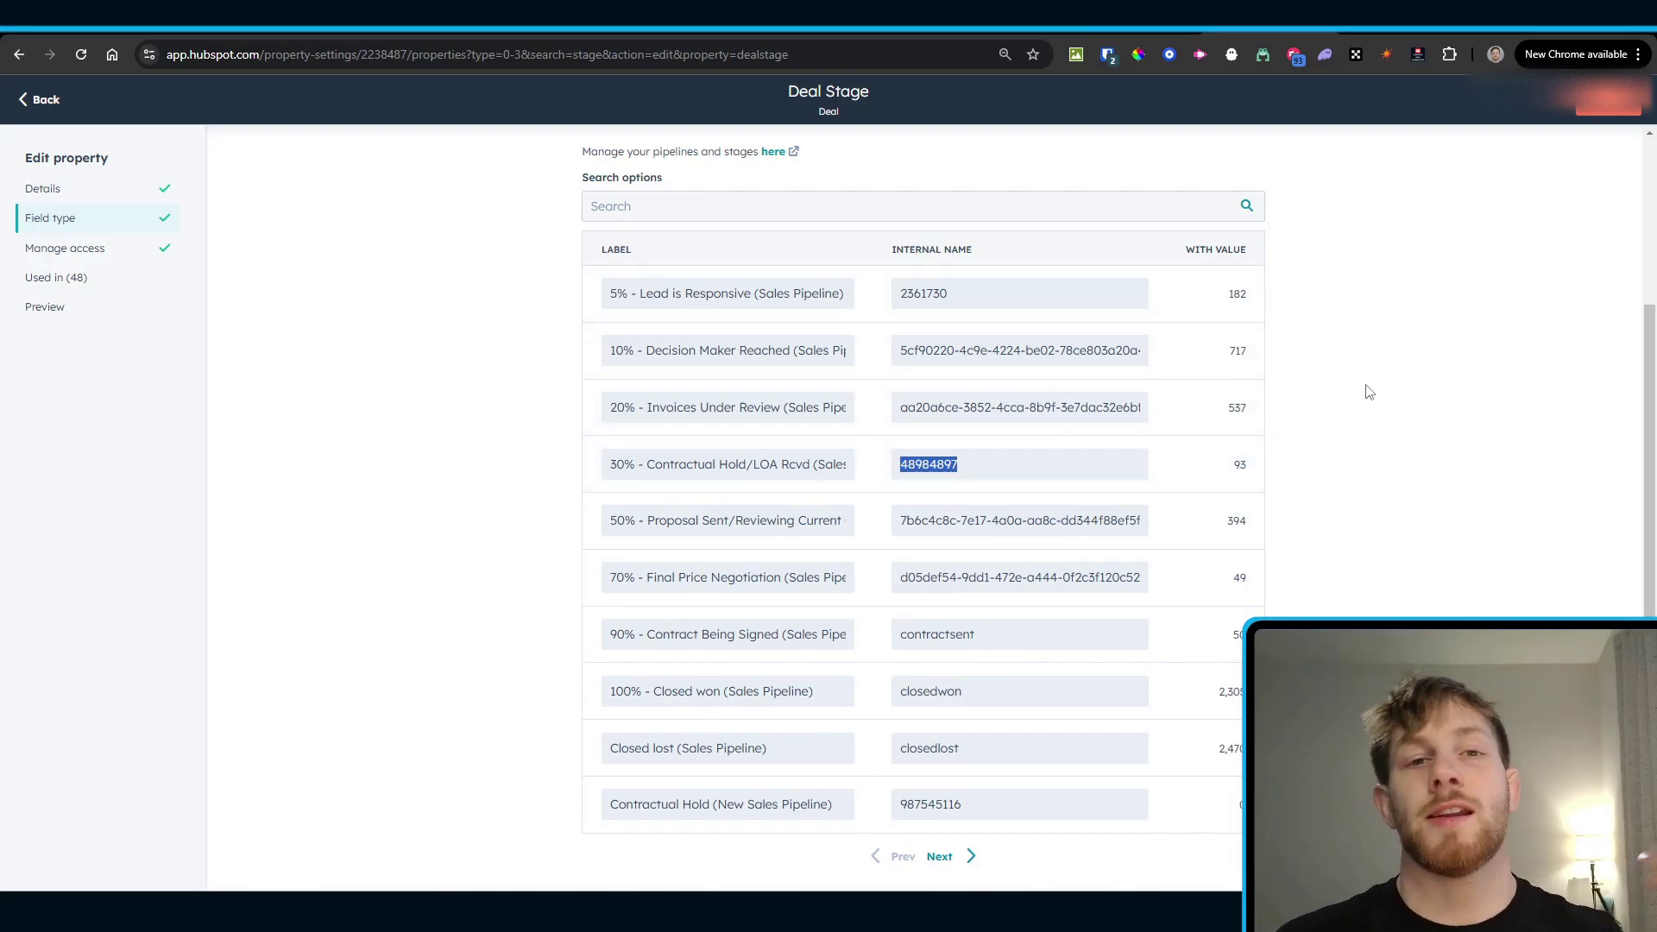
{"action": "left_click", "coordinate": [860, 450]}
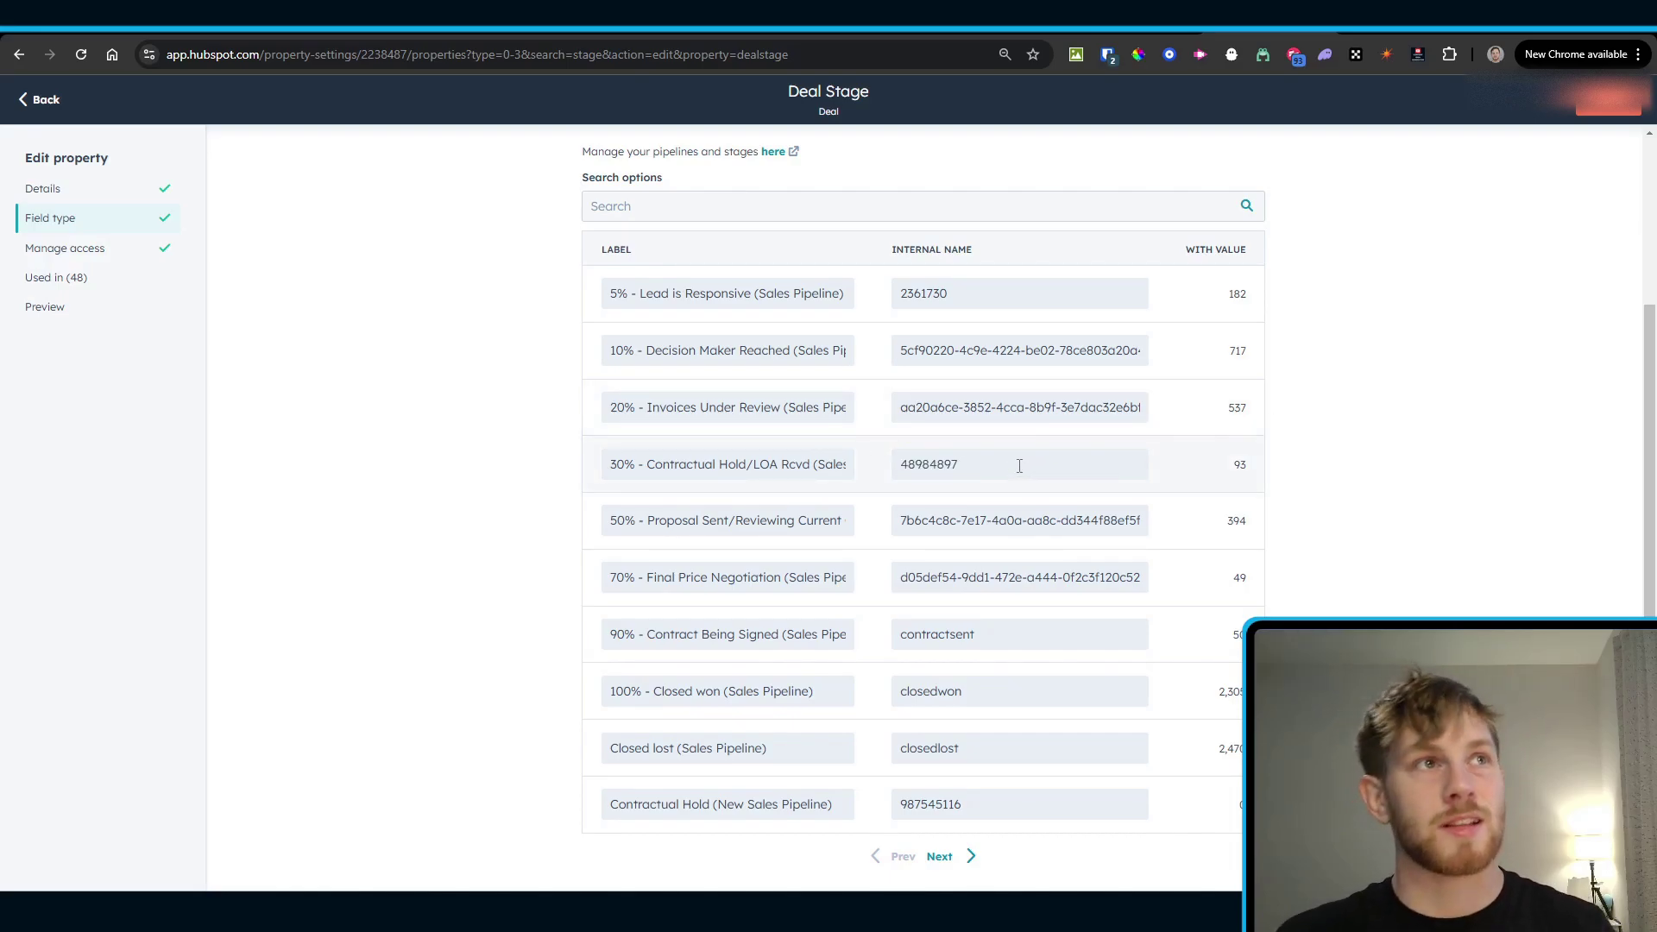
{"action": "left_click_drag", "start_coordinate": [888, 290], "coordinate": [1027, 307]}
{"action": "left_click_drag", "start_coordinate": [909, 470], "coordinate": [1079, 472]}
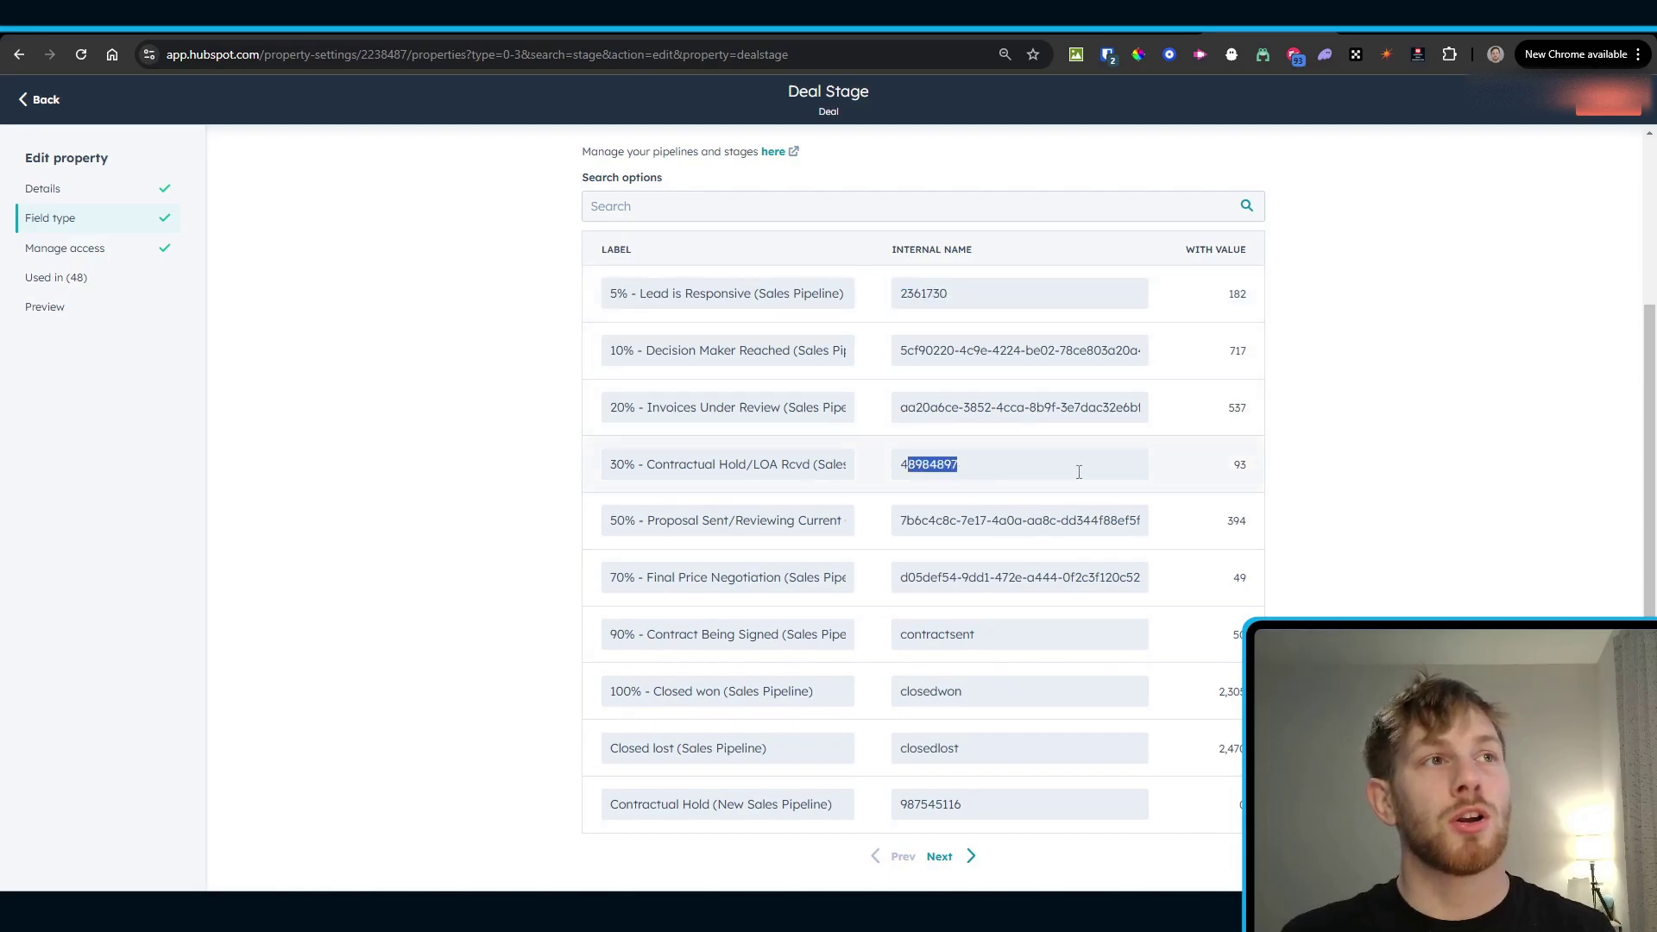
{"action": "left_click_drag", "start_coordinate": [901, 525], "coordinate": [1157, 536]}
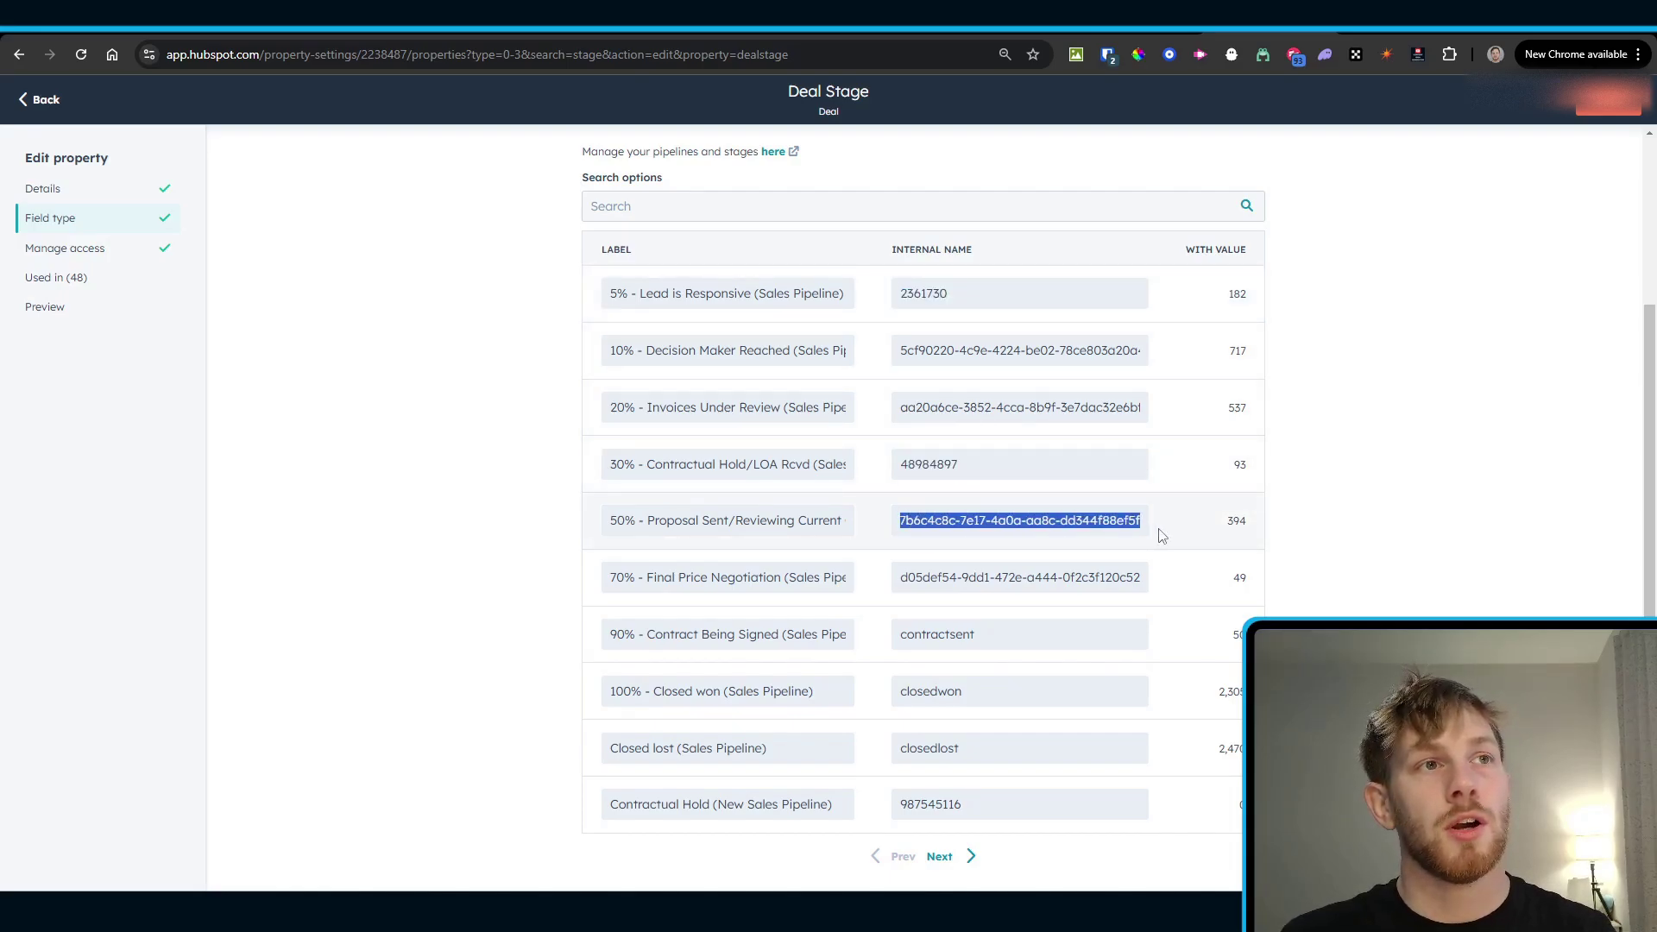
{"action": "left_click", "coordinate": [1458, 579]}
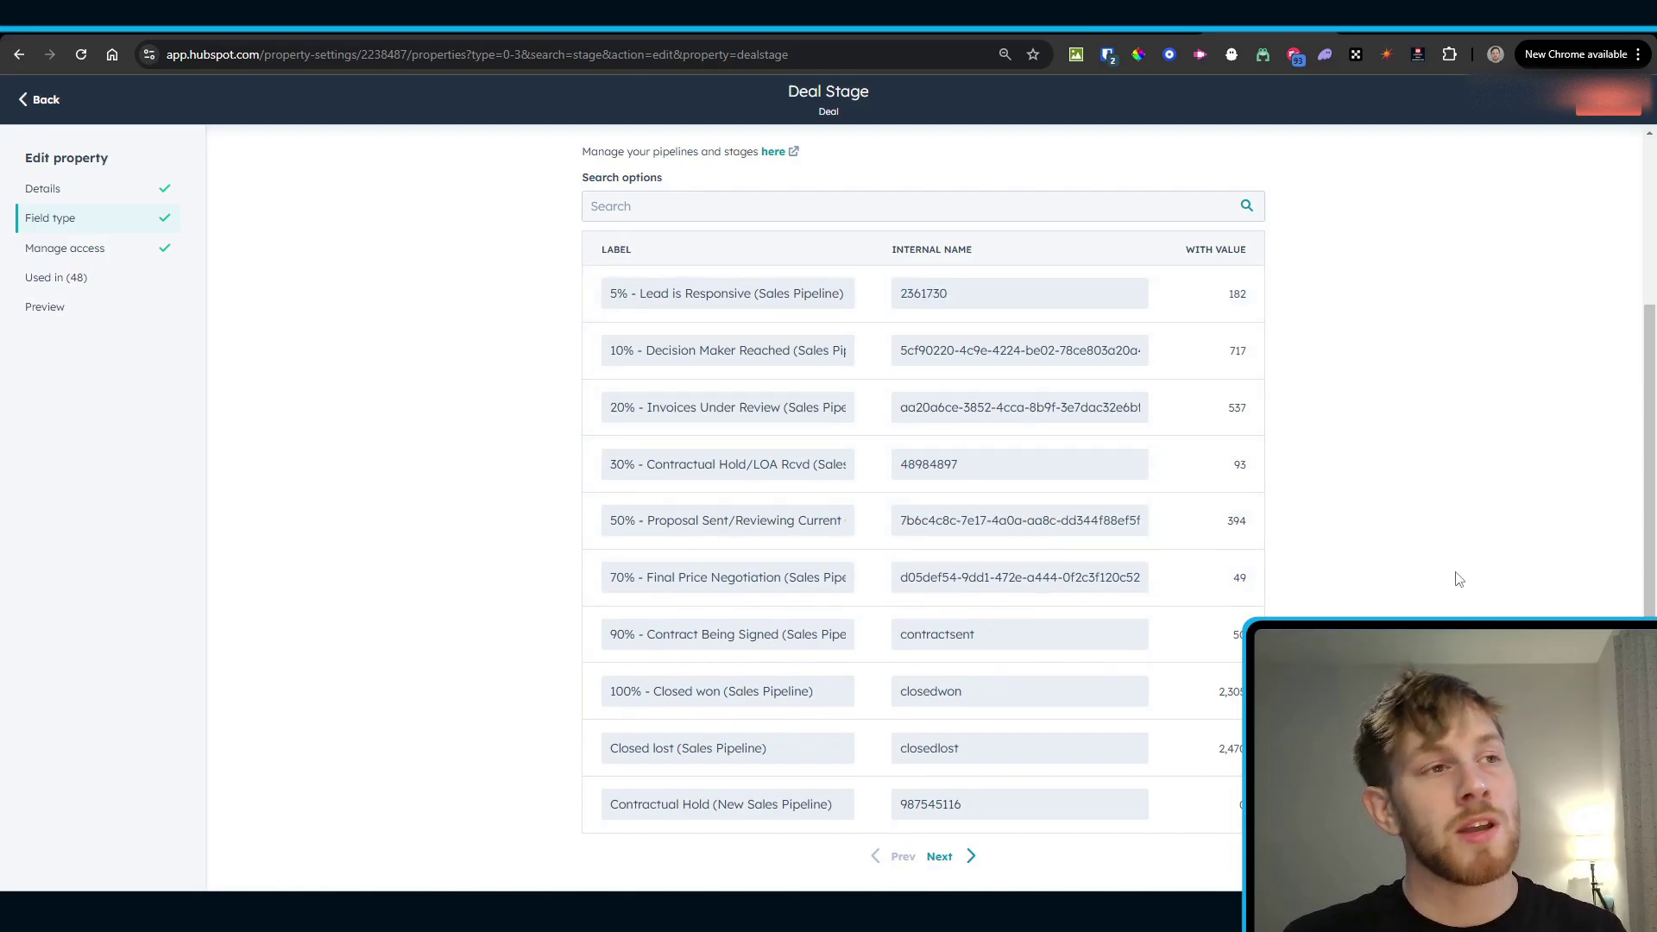
Step: Find the CSA Generated (New Sales Pipeline) stage on the next page of options and examine its internal name
{"action": "left_click", "coordinate": [940, 856]}
{"action": "scroll", "coordinate": [919, 656], "scroll_direction": "down", "scroll_amount": 2}
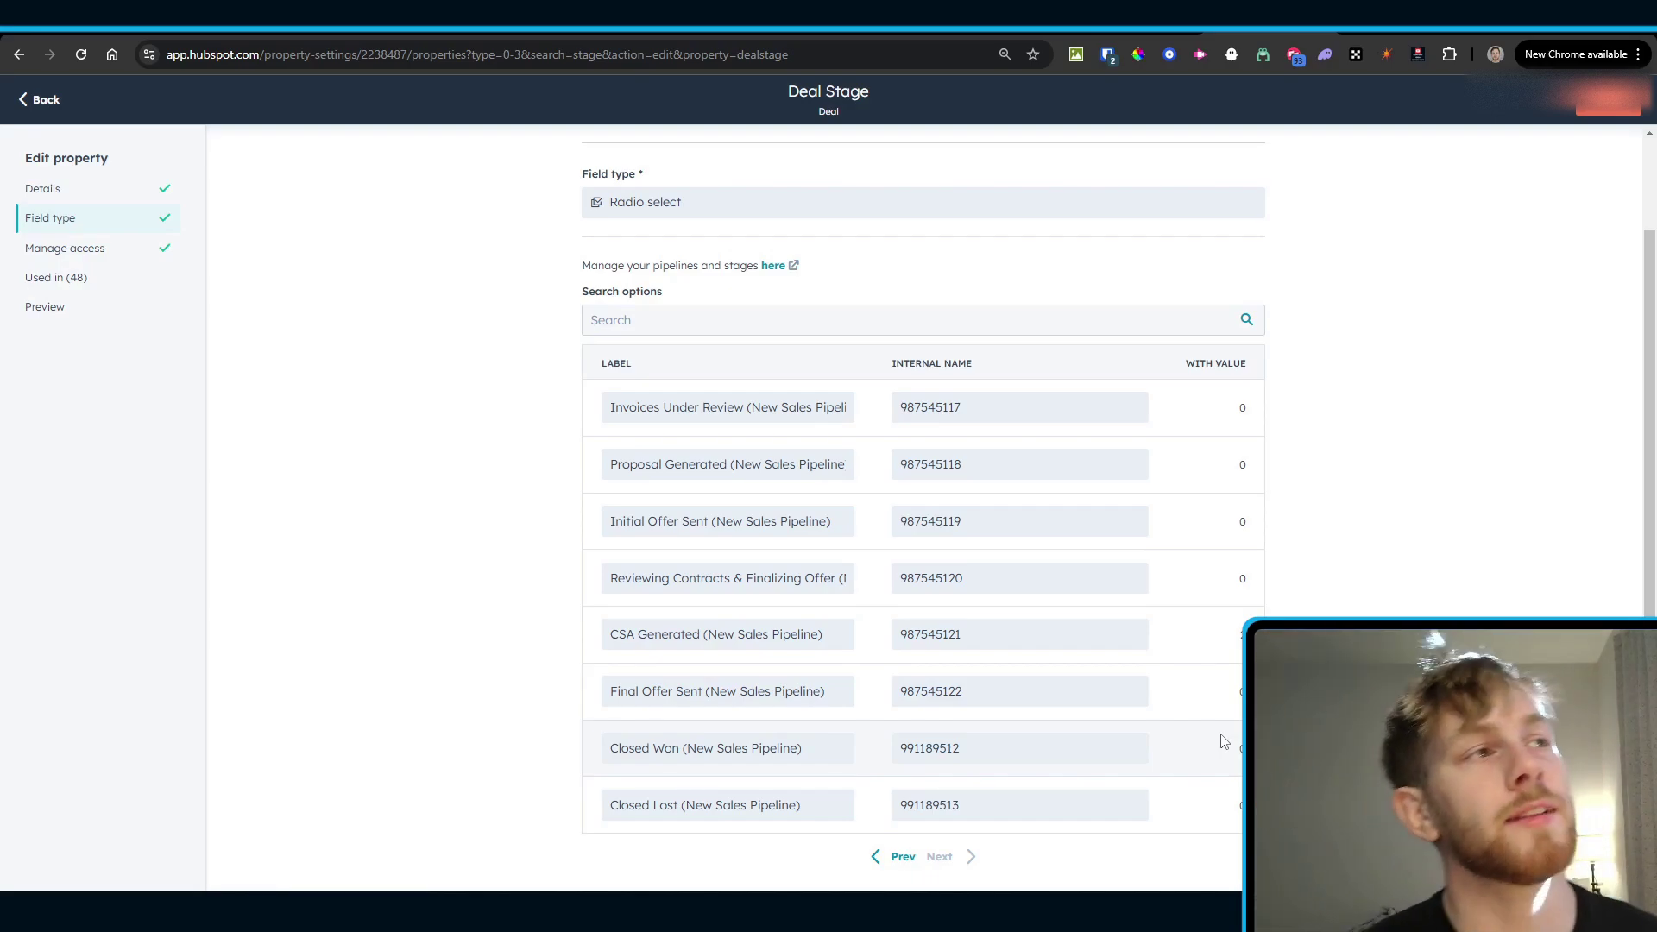
{"action": "left_click_drag", "start_coordinate": [1028, 625], "coordinate": [866, 669]}
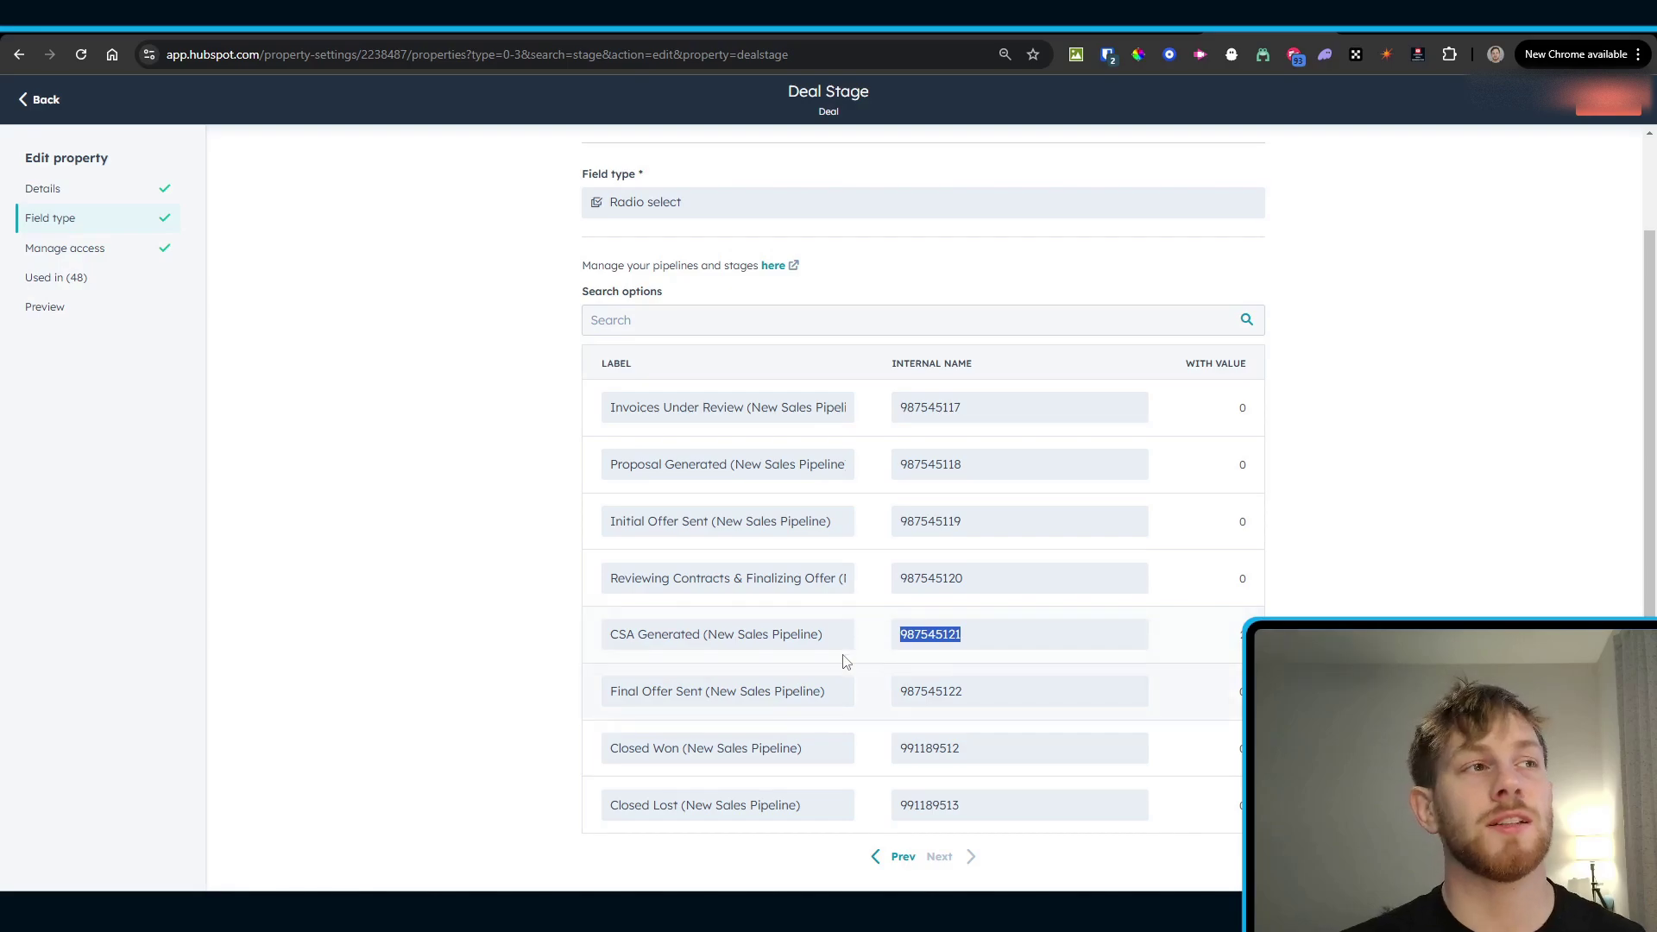
{"action": "left_click_drag", "start_coordinate": [619, 642], "coordinate": [829, 643]}
{"action": "left_click", "coordinate": [826, 642]}
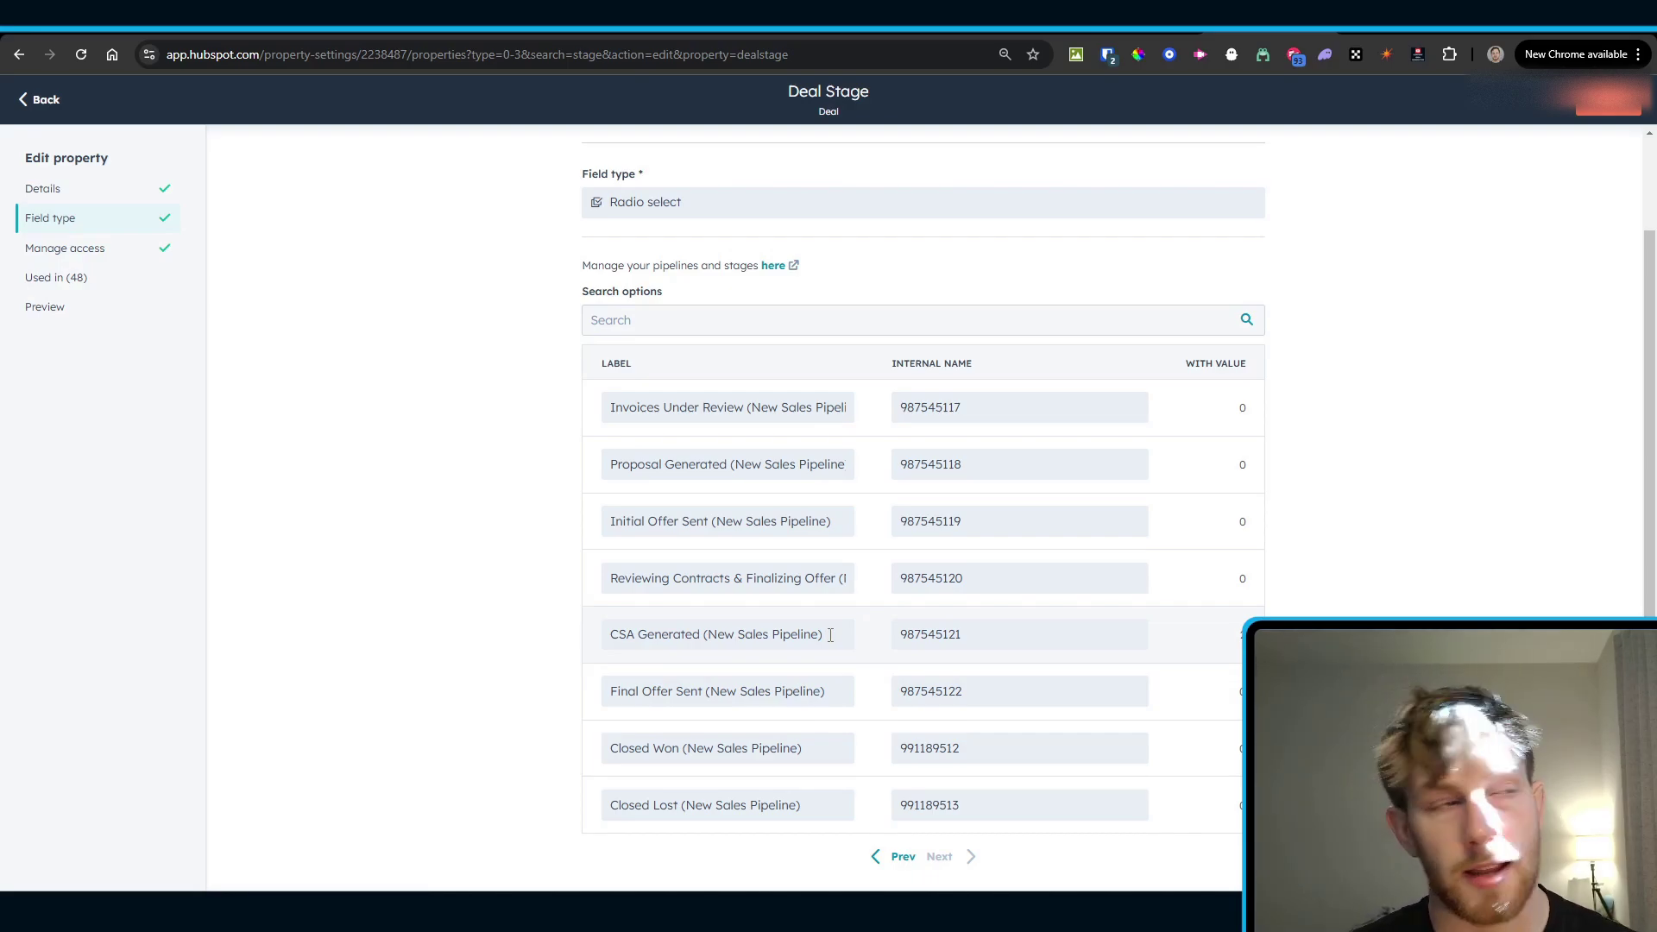
{"action": "left_click_drag", "start_coordinate": [831, 635], "coordinate": [592, 654]}
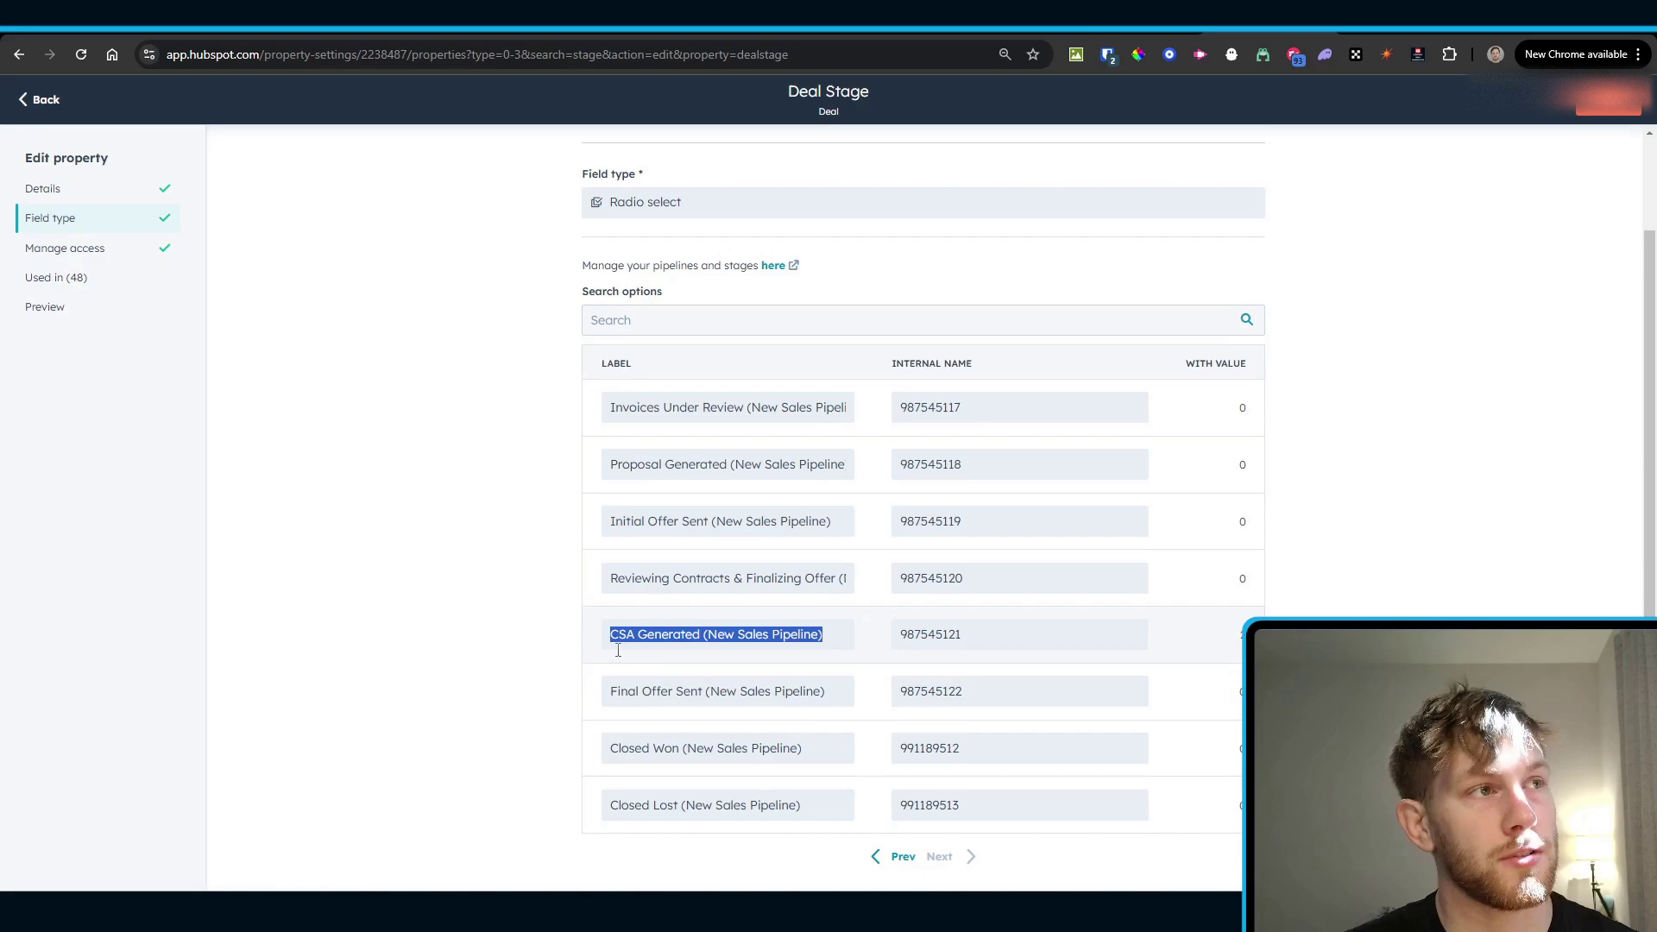
Step: Highlight the internal name of the CSA Generated (New Sales Pipeline) stage
{"action": "left_click_drag", "start_coordinate": [1012, 641], "coordinate": [850, 664]}
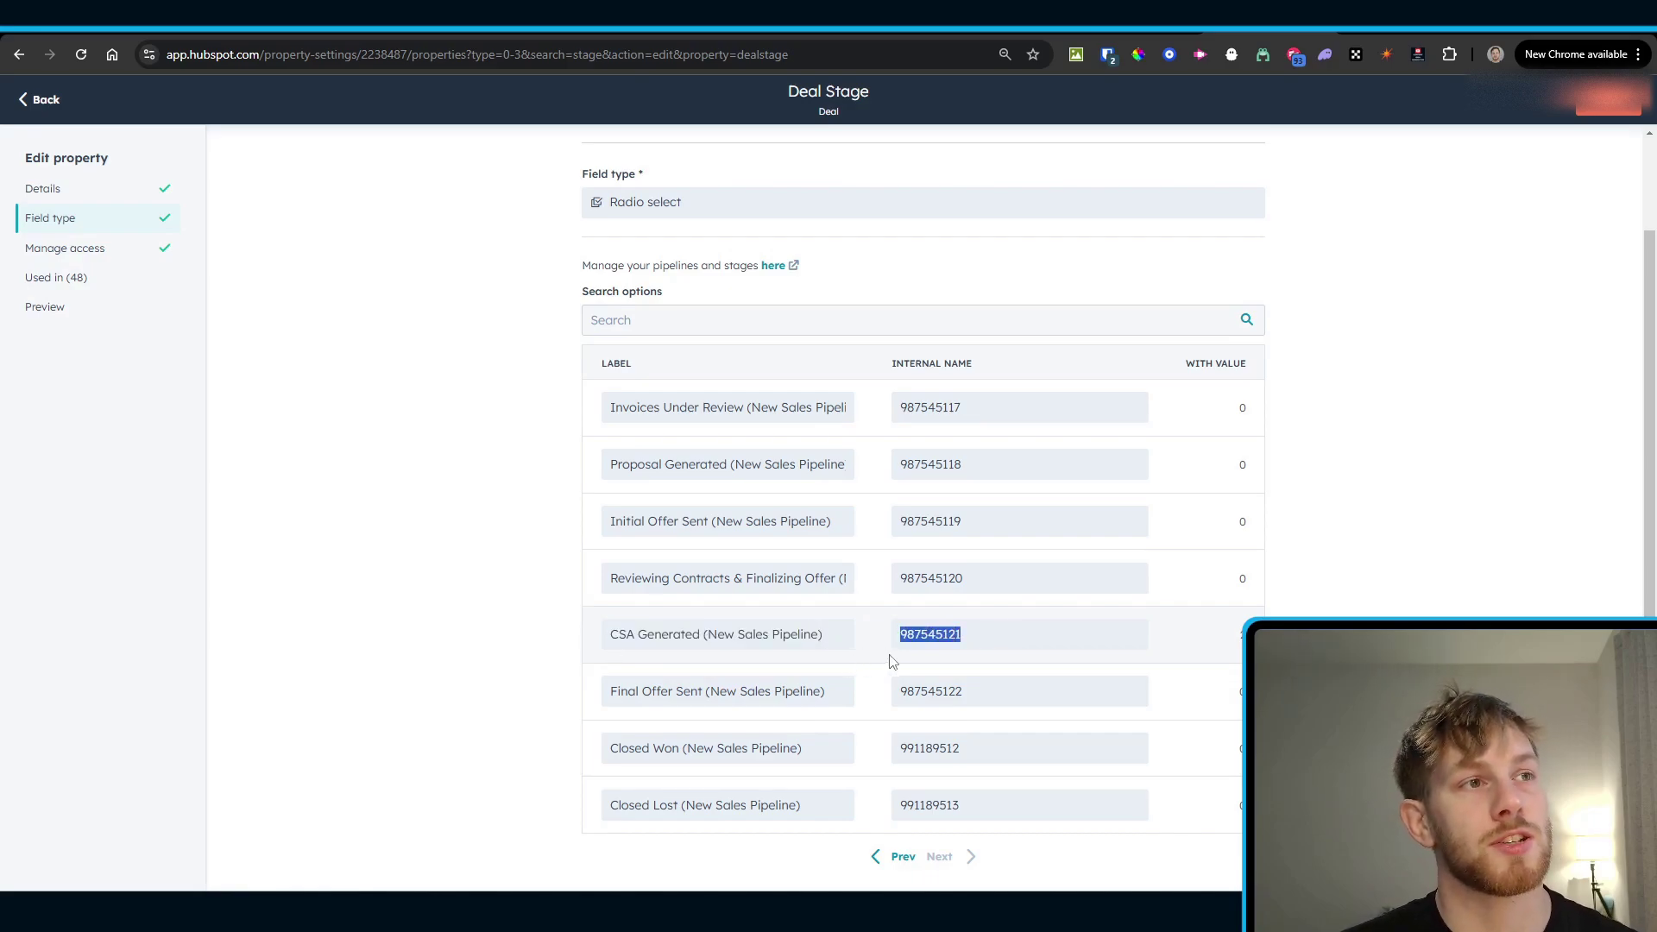
{"action": "left_click", "coordinate": [1369, 506]}
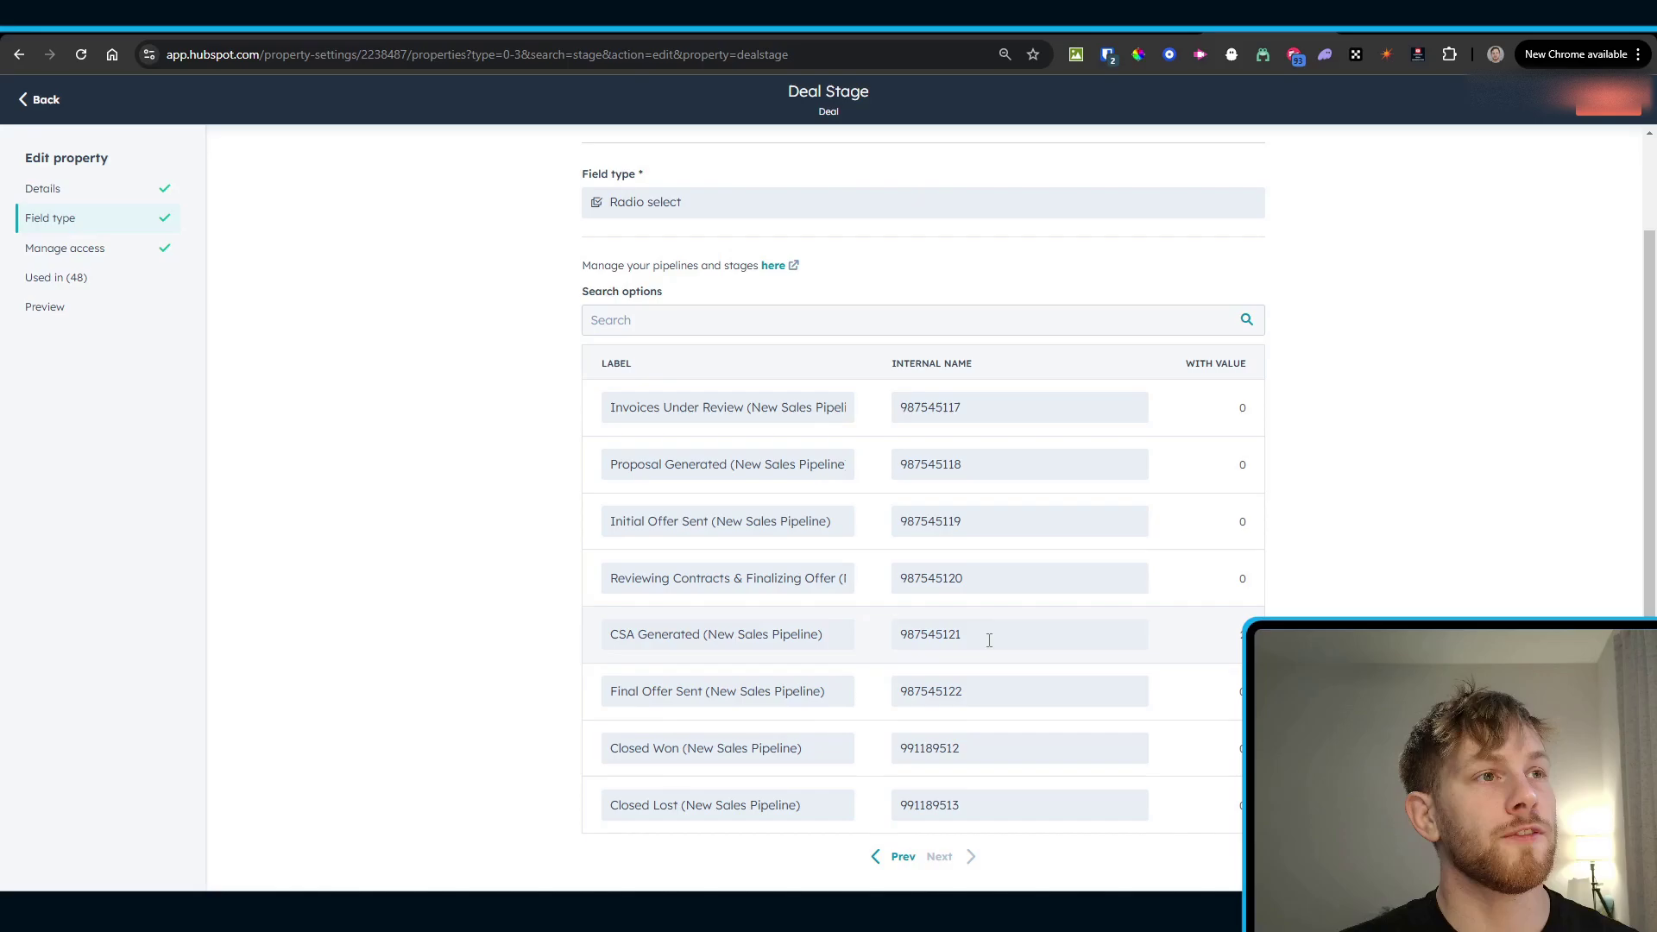
{"action": "left_click_drag", "start_coordinate": [987, 636], "coordinate": [788, 647]}
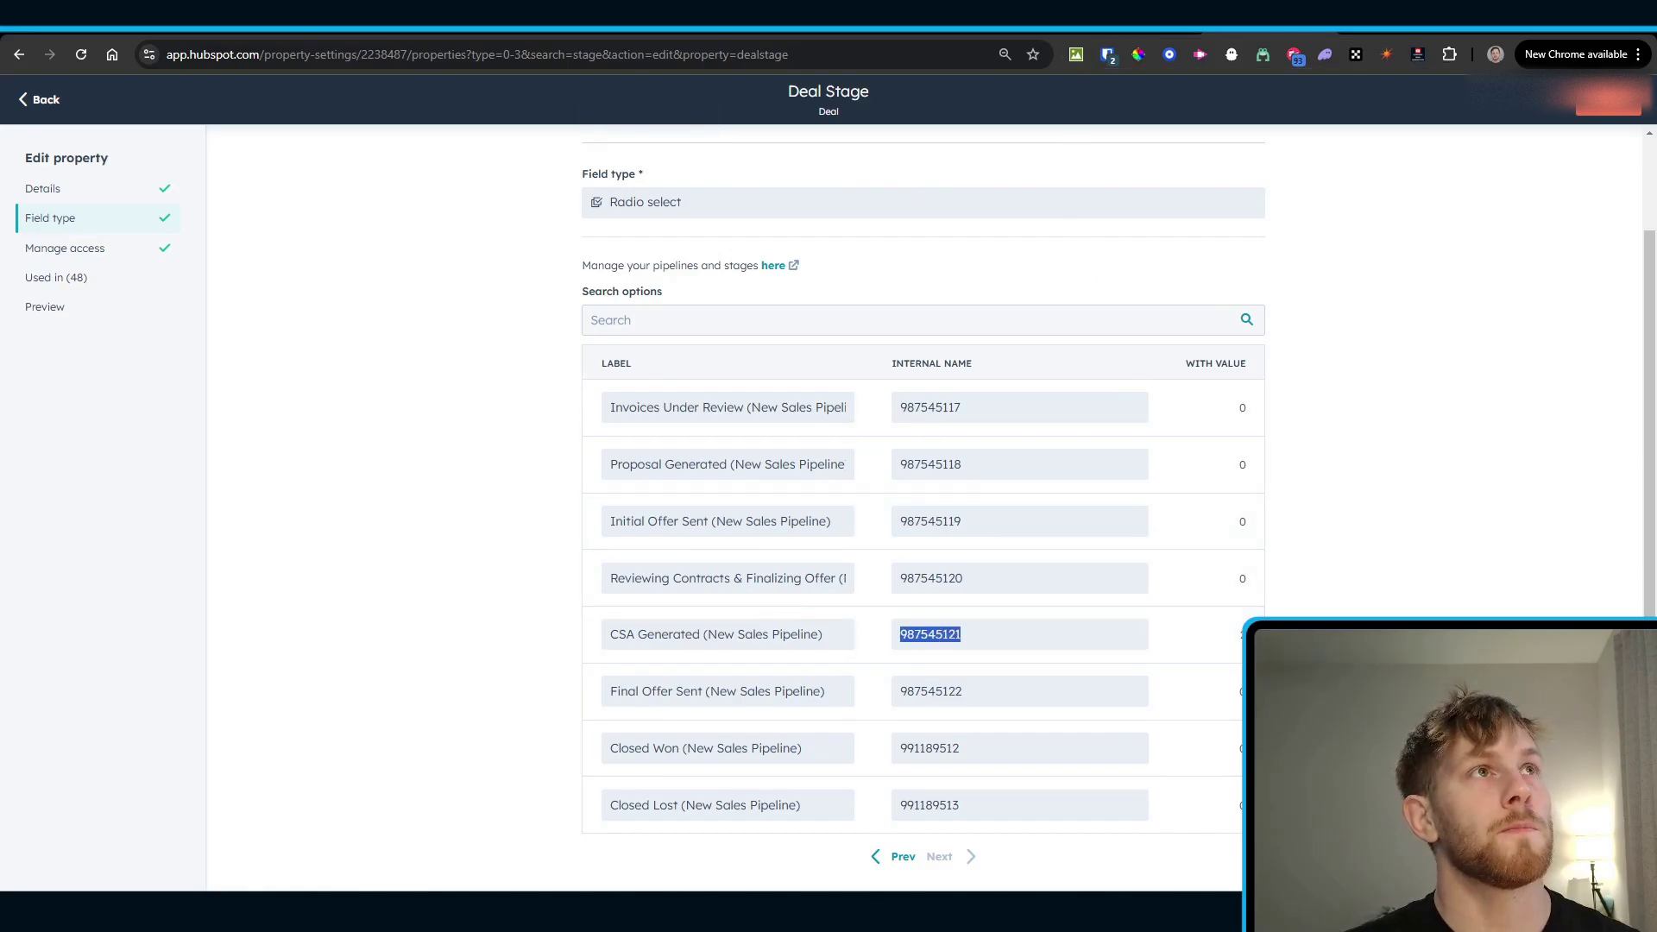
Step: Switch past the Make scenario to PandaDoc and open its documents list
{"action": "key", "text": "ctrl+Tab"}
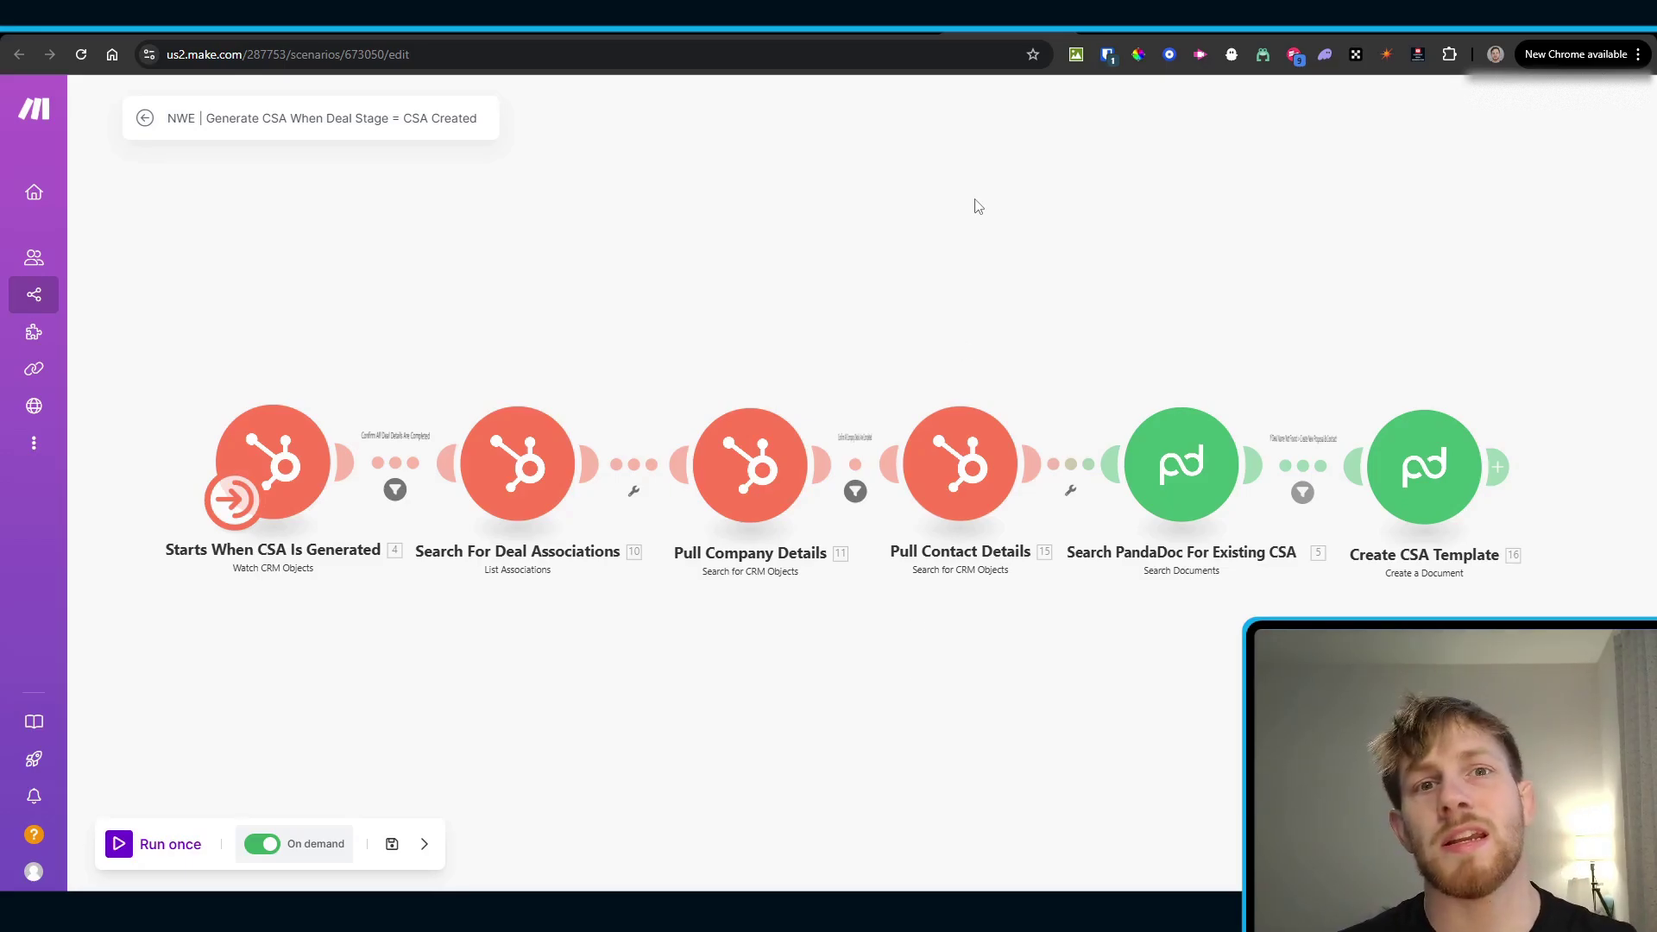
{"action": "key", "text": "ctrl+Tab"}
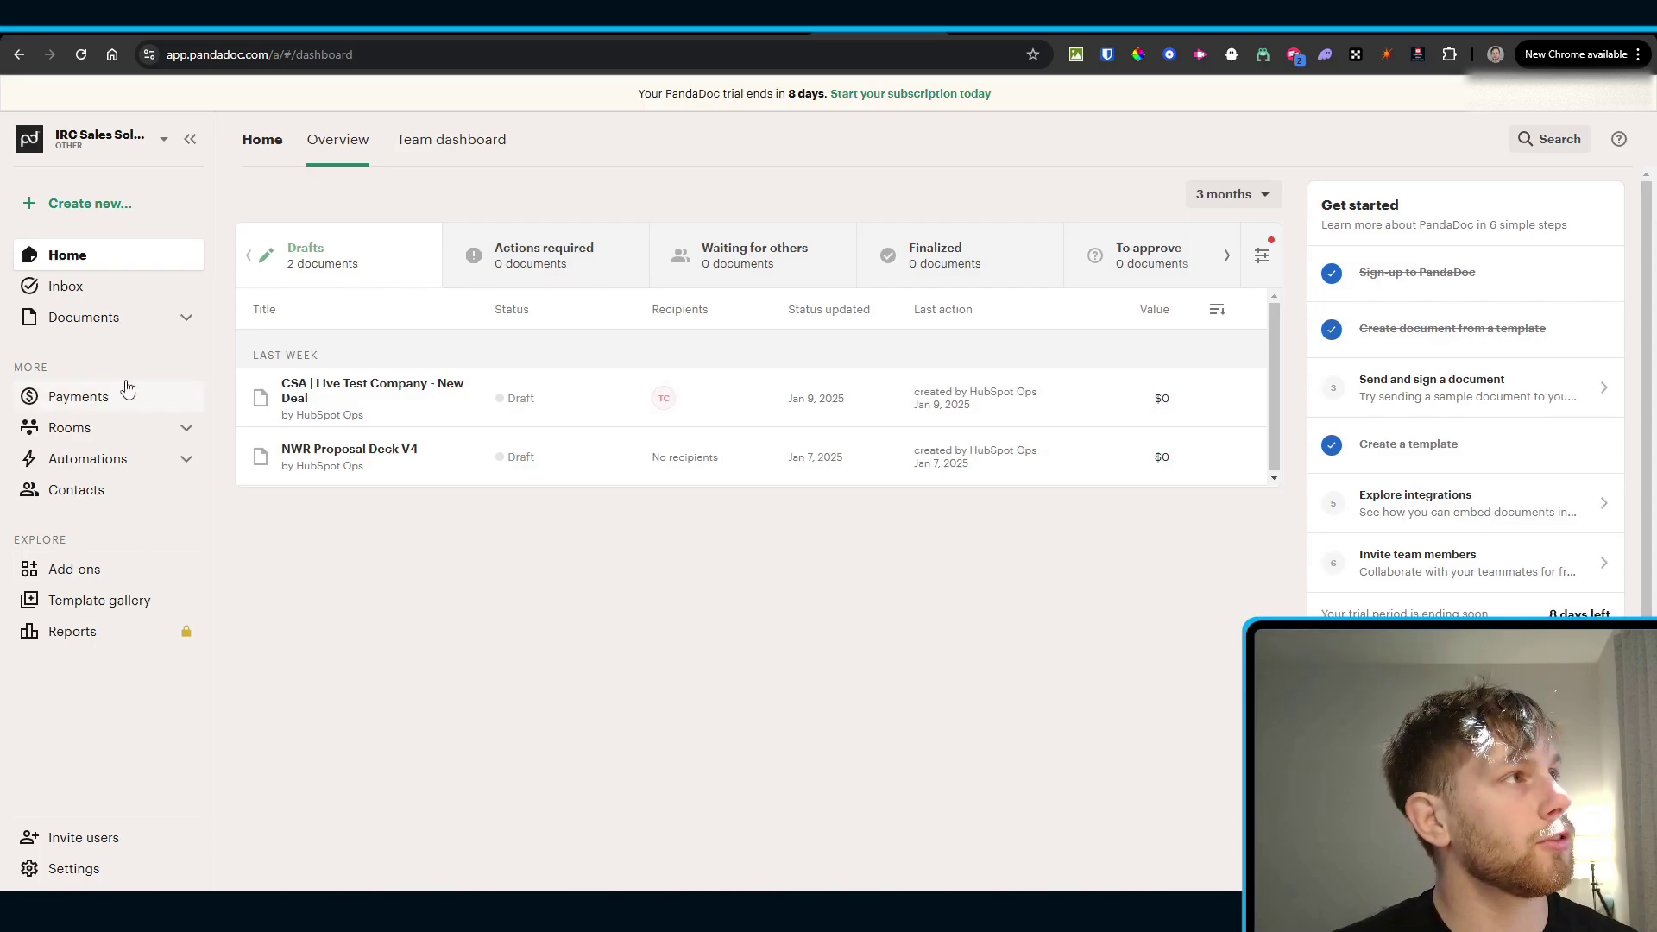
{"action": "left_click", "coordinate": [164, 323]}
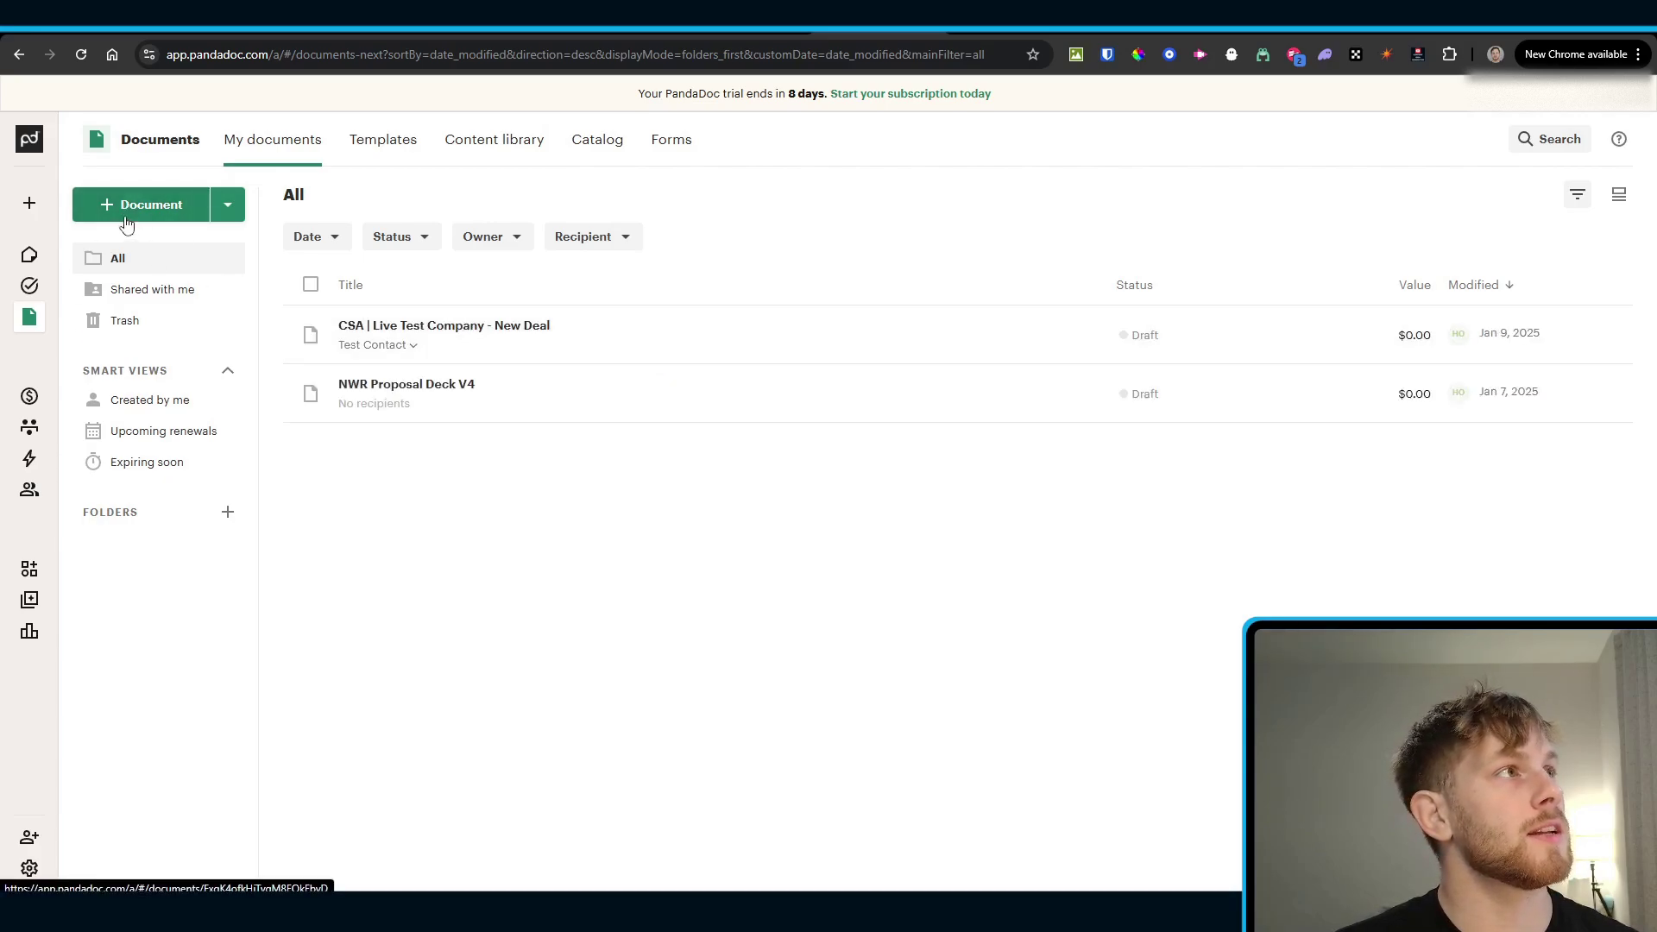
Step: Start creating a document and preview the pages of the HVAC Proposal Template
{"action": "left_click", "coordinate": [127, 223]}
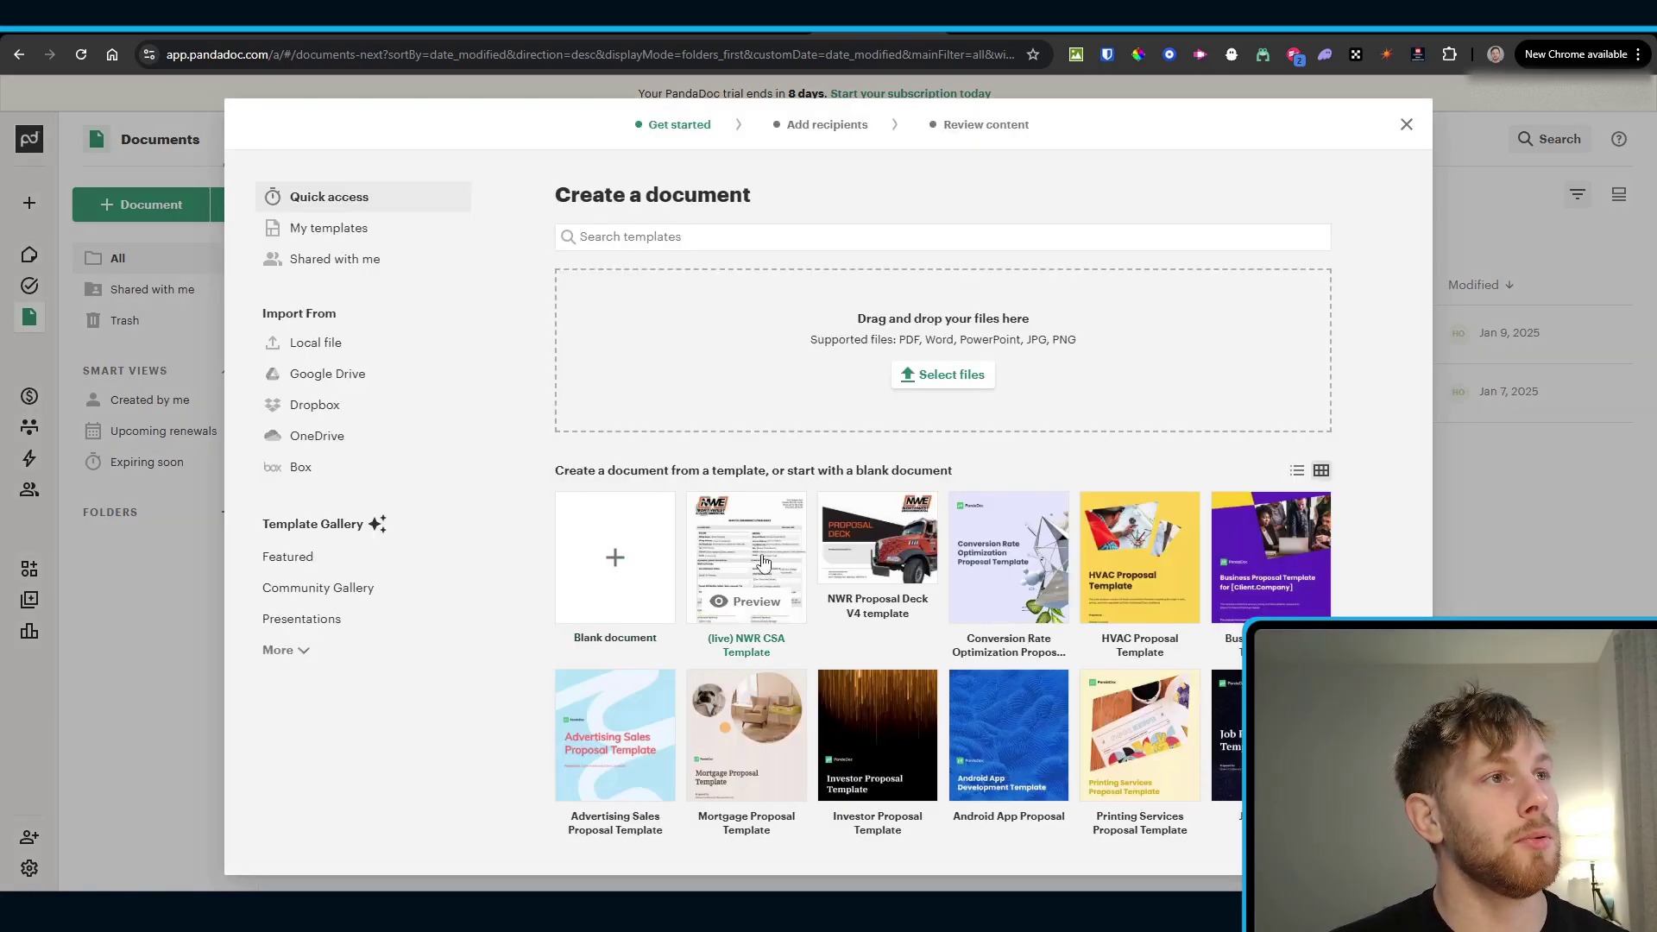
{"action": "left_click", "coordinate": [1128, 602]}
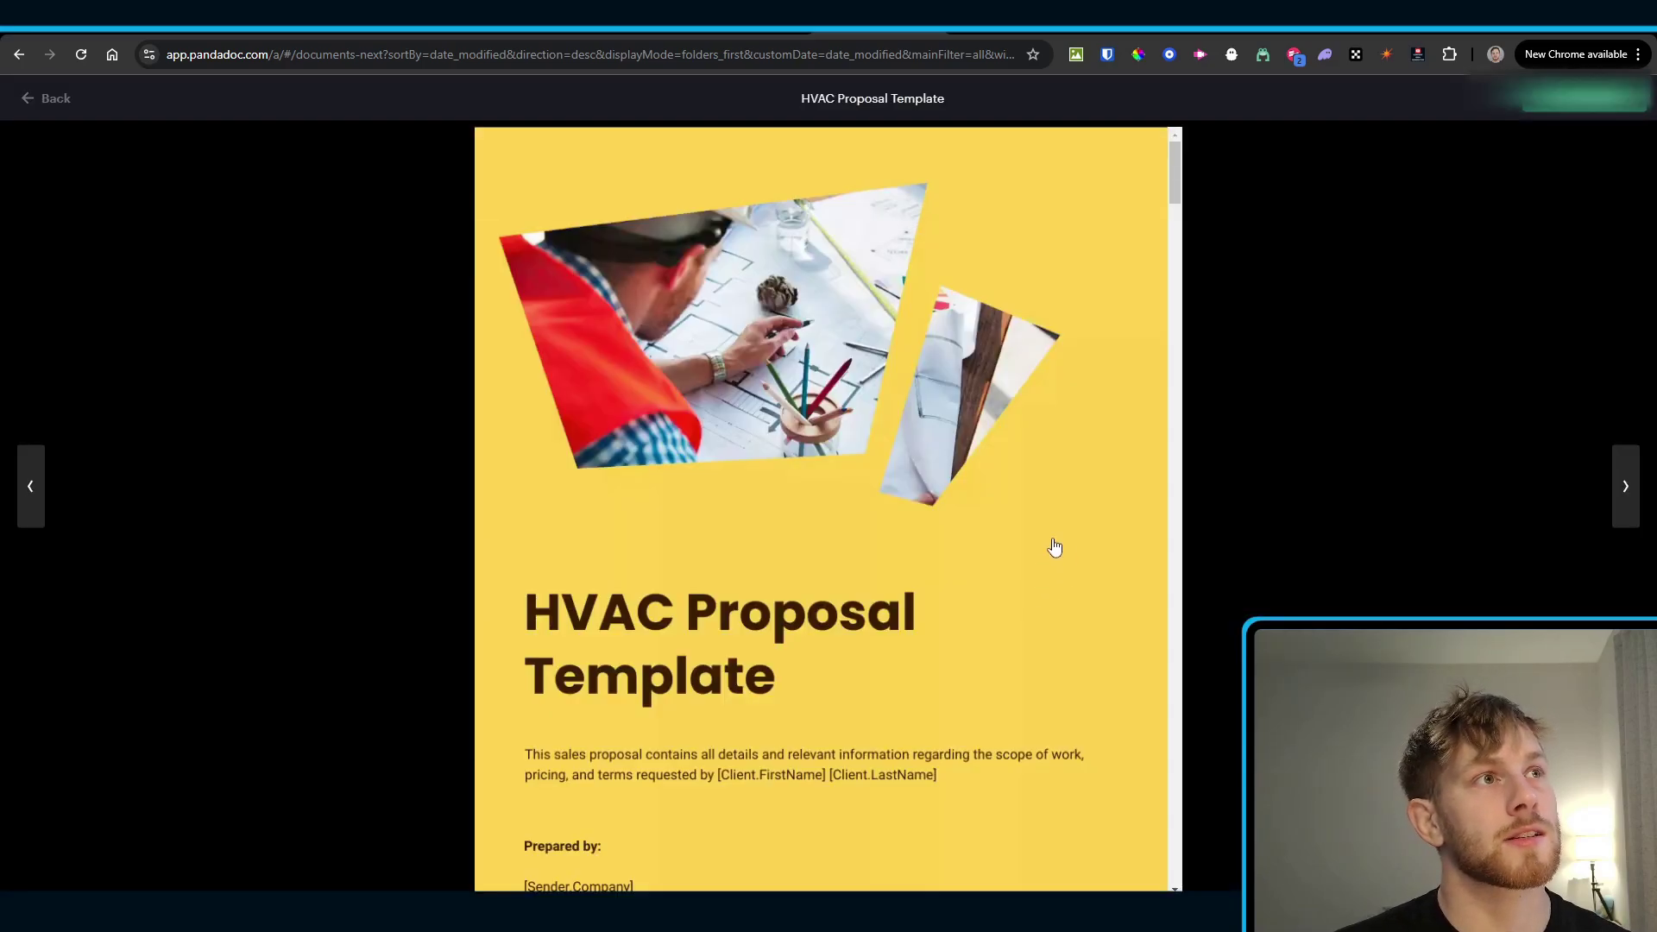
{"action": "scroll", "coordinate": [1054, 548], "scroll_direction": "down", "scroll_amount": 20}
{"action": "scroll", "coordinate": [915, 548], "scroll_direction": "up", "scroll_amount": 3}
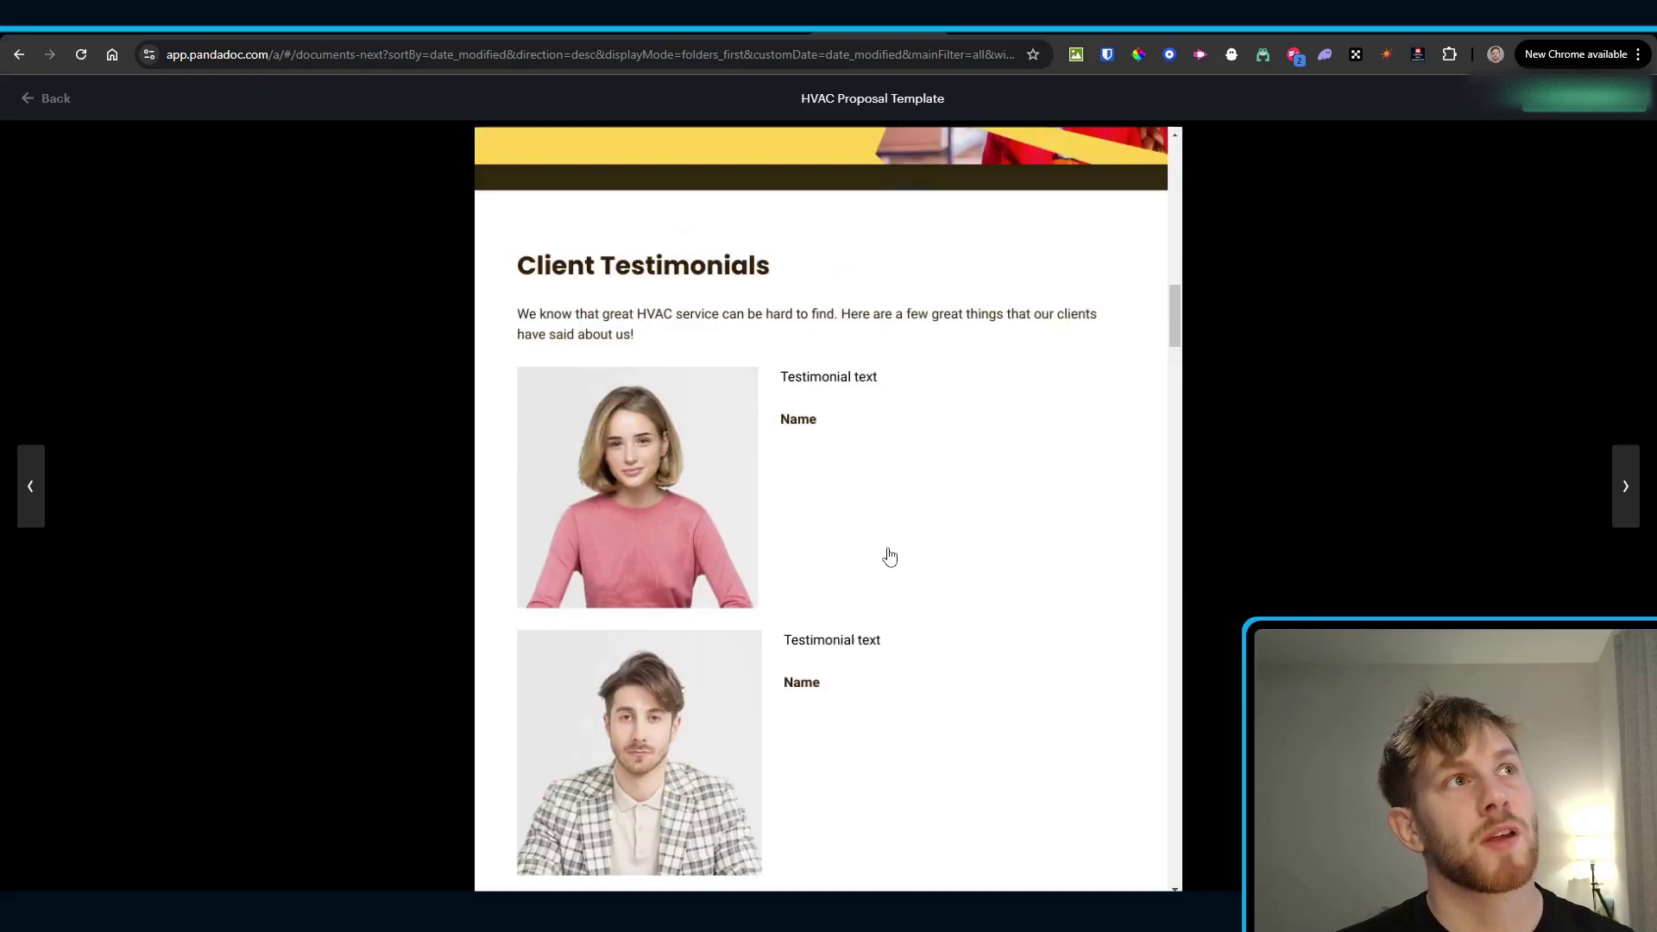
{"action": "scroll", "coordinate": [890, 556], "scroll_direction": "up", "scroll_amount": 6}
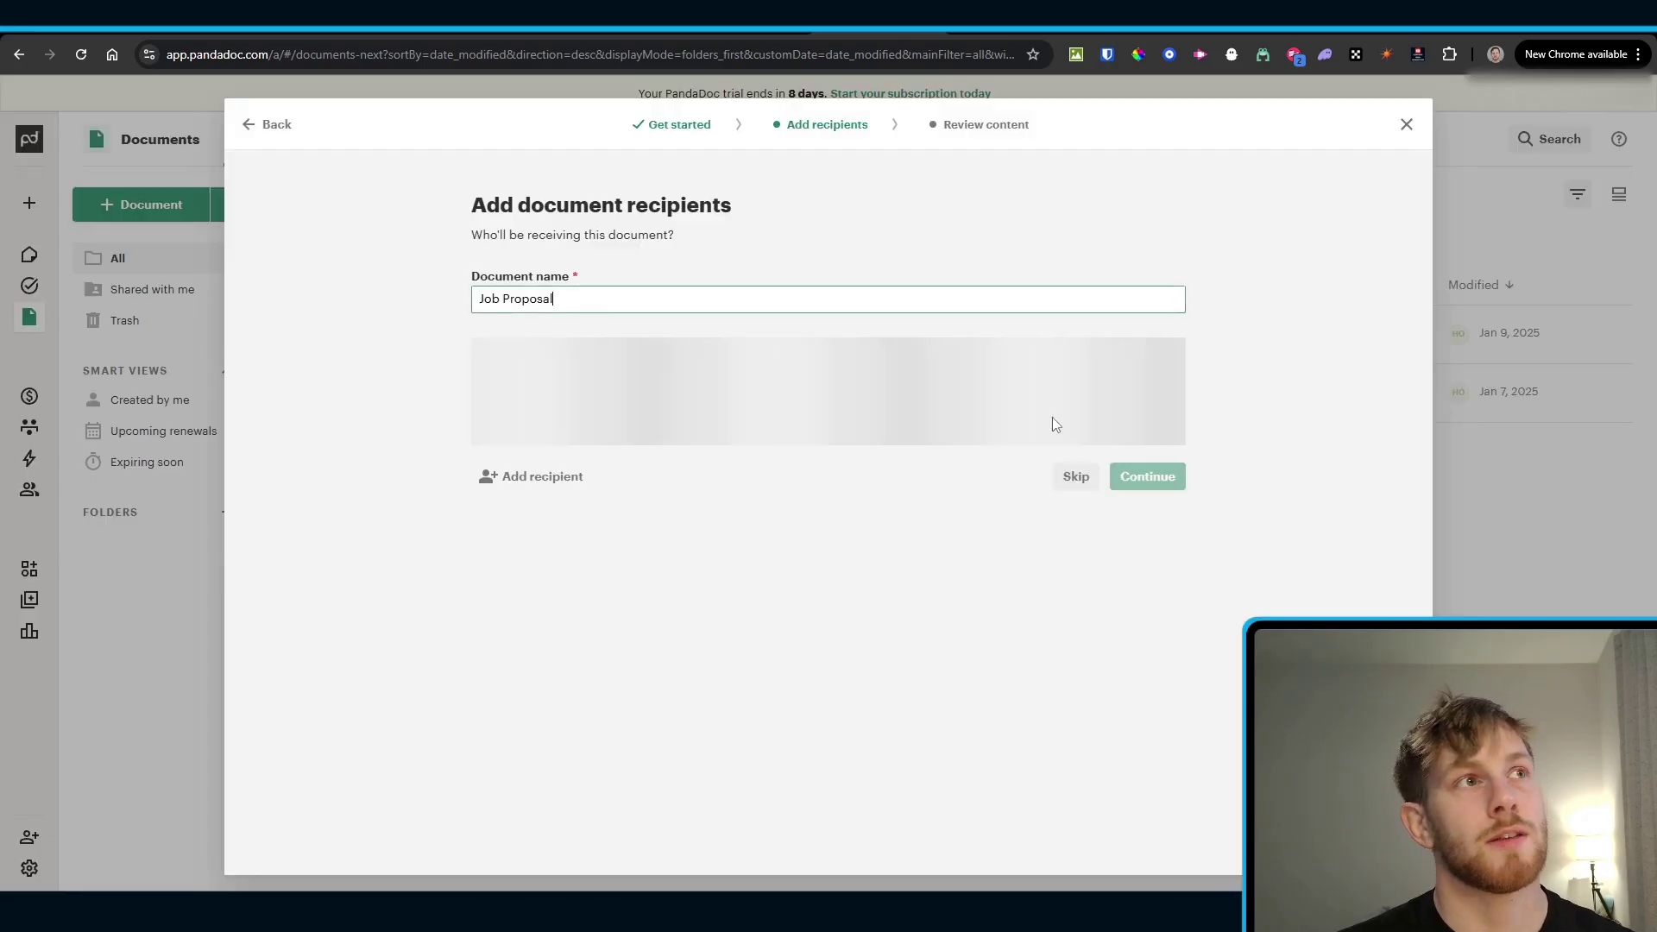
Step: Try to start a document named Job Proposal from a template, and close the document creation dialog
{"action": "left_click", "coordinate": [1146, 449]}
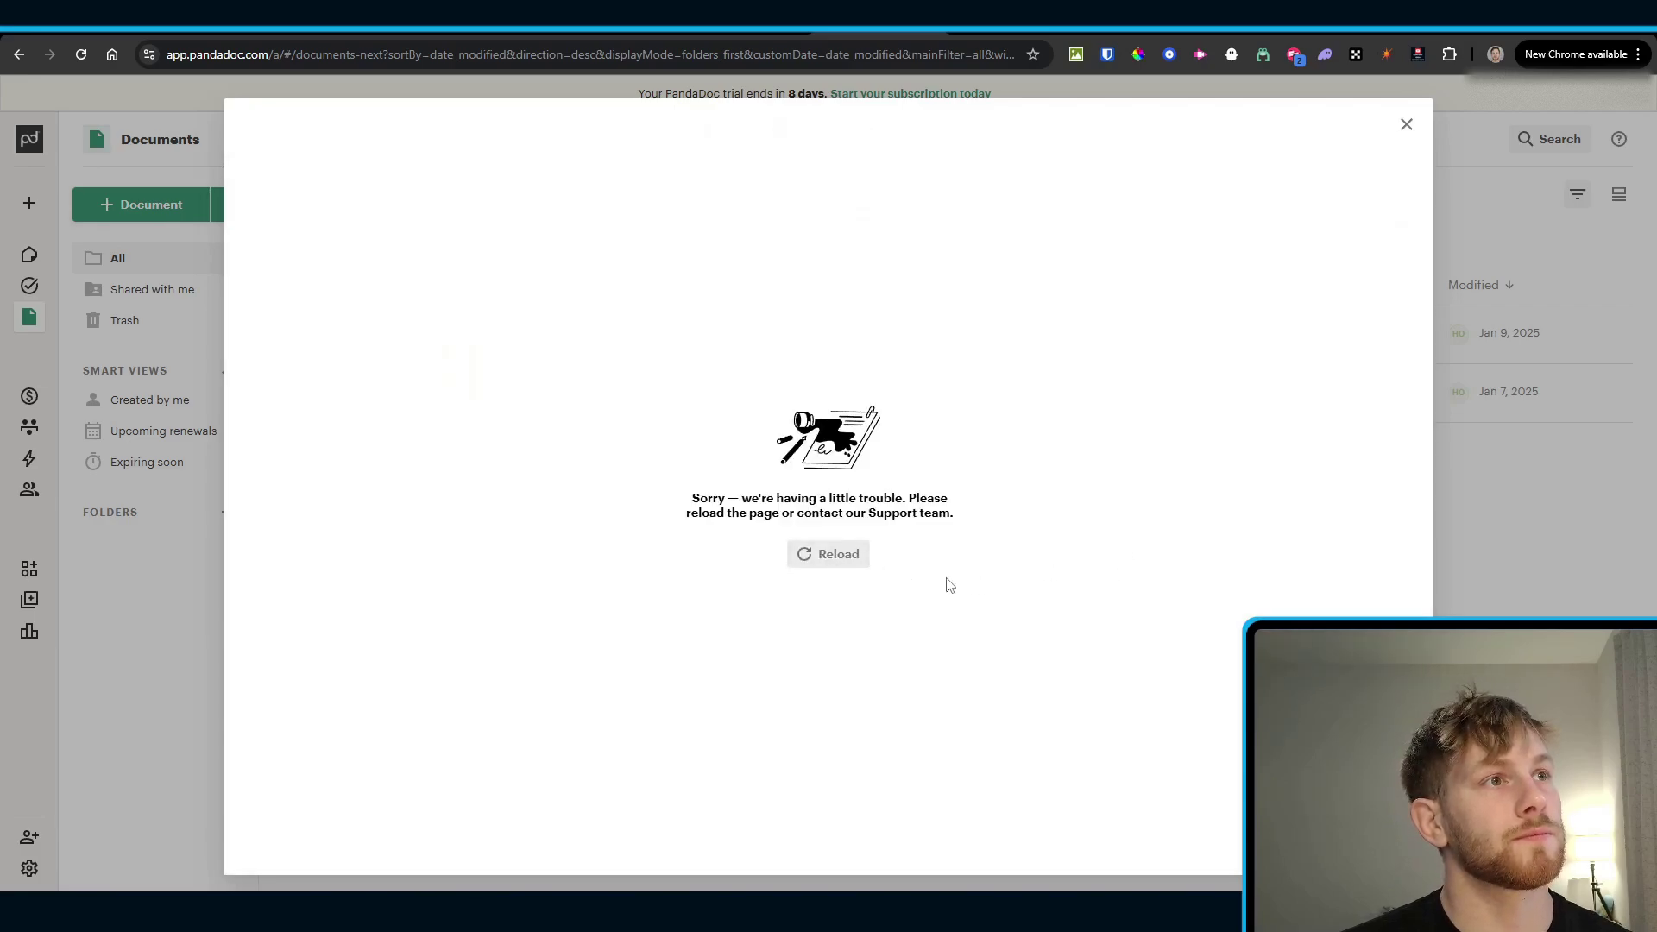
{"action": "left_click", "coordinate": [824, 556]}
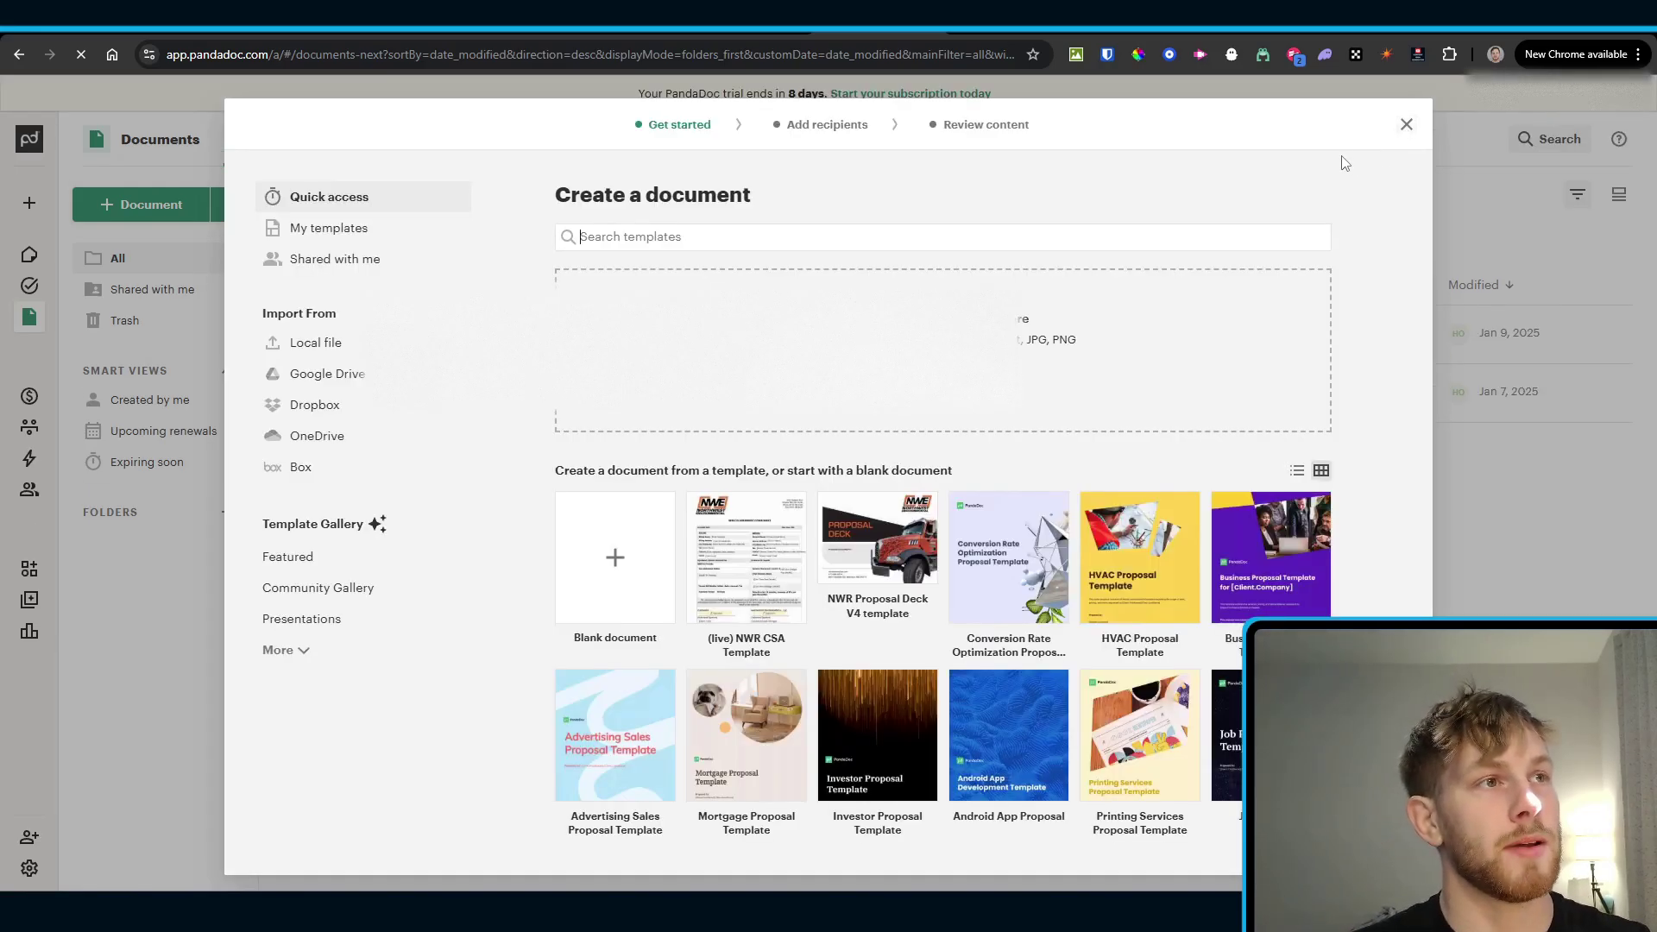
{"action": "left_click", "coordinate": [1406, 124]}
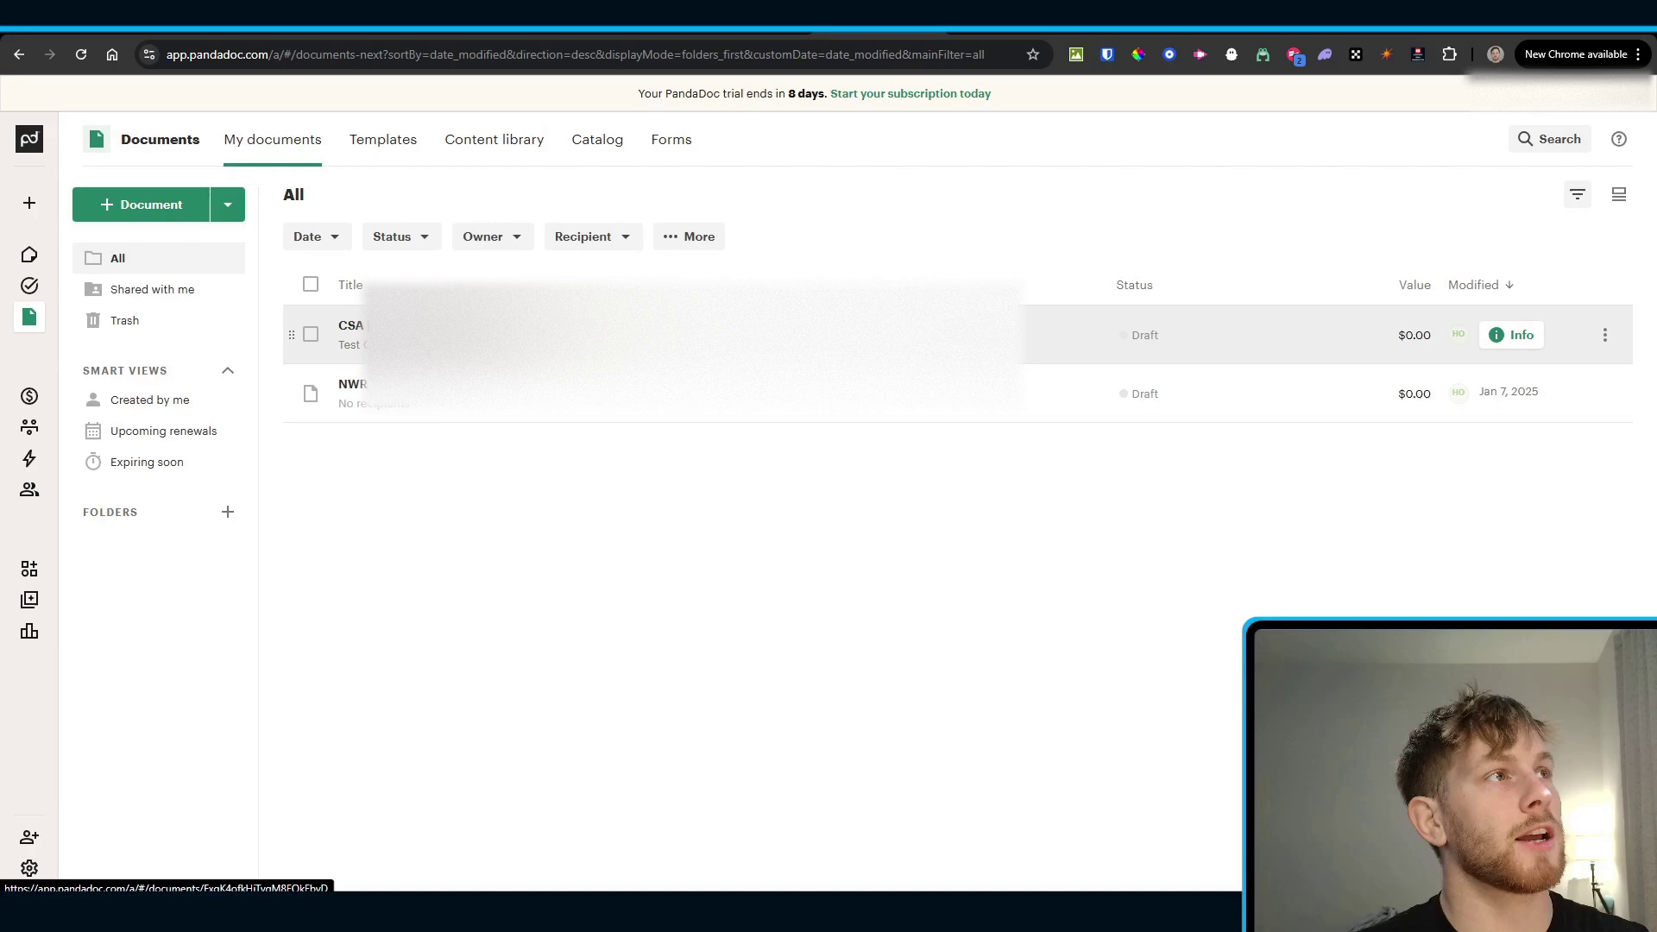
Step: Open the CSA | Live Test Company - New Deal document and view its variables and the dialog for adding a custom variable
{"action": "left_click", "coordinate": [351, 325]}
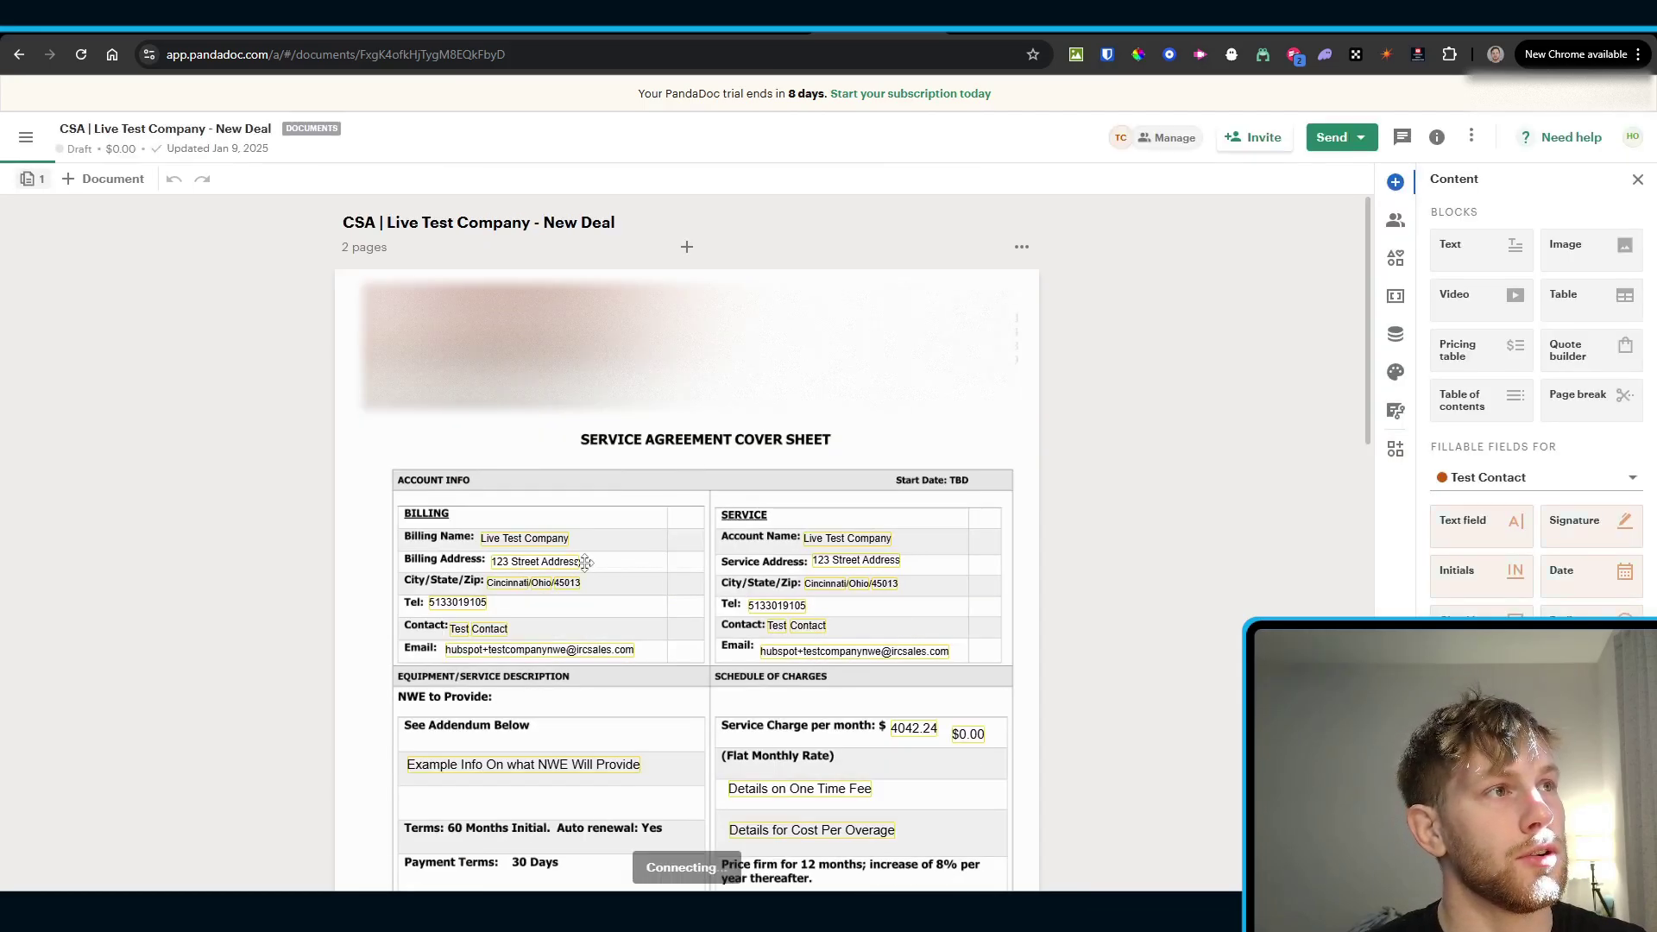
{"action": "left_click", "coordinate": [474, 542]}
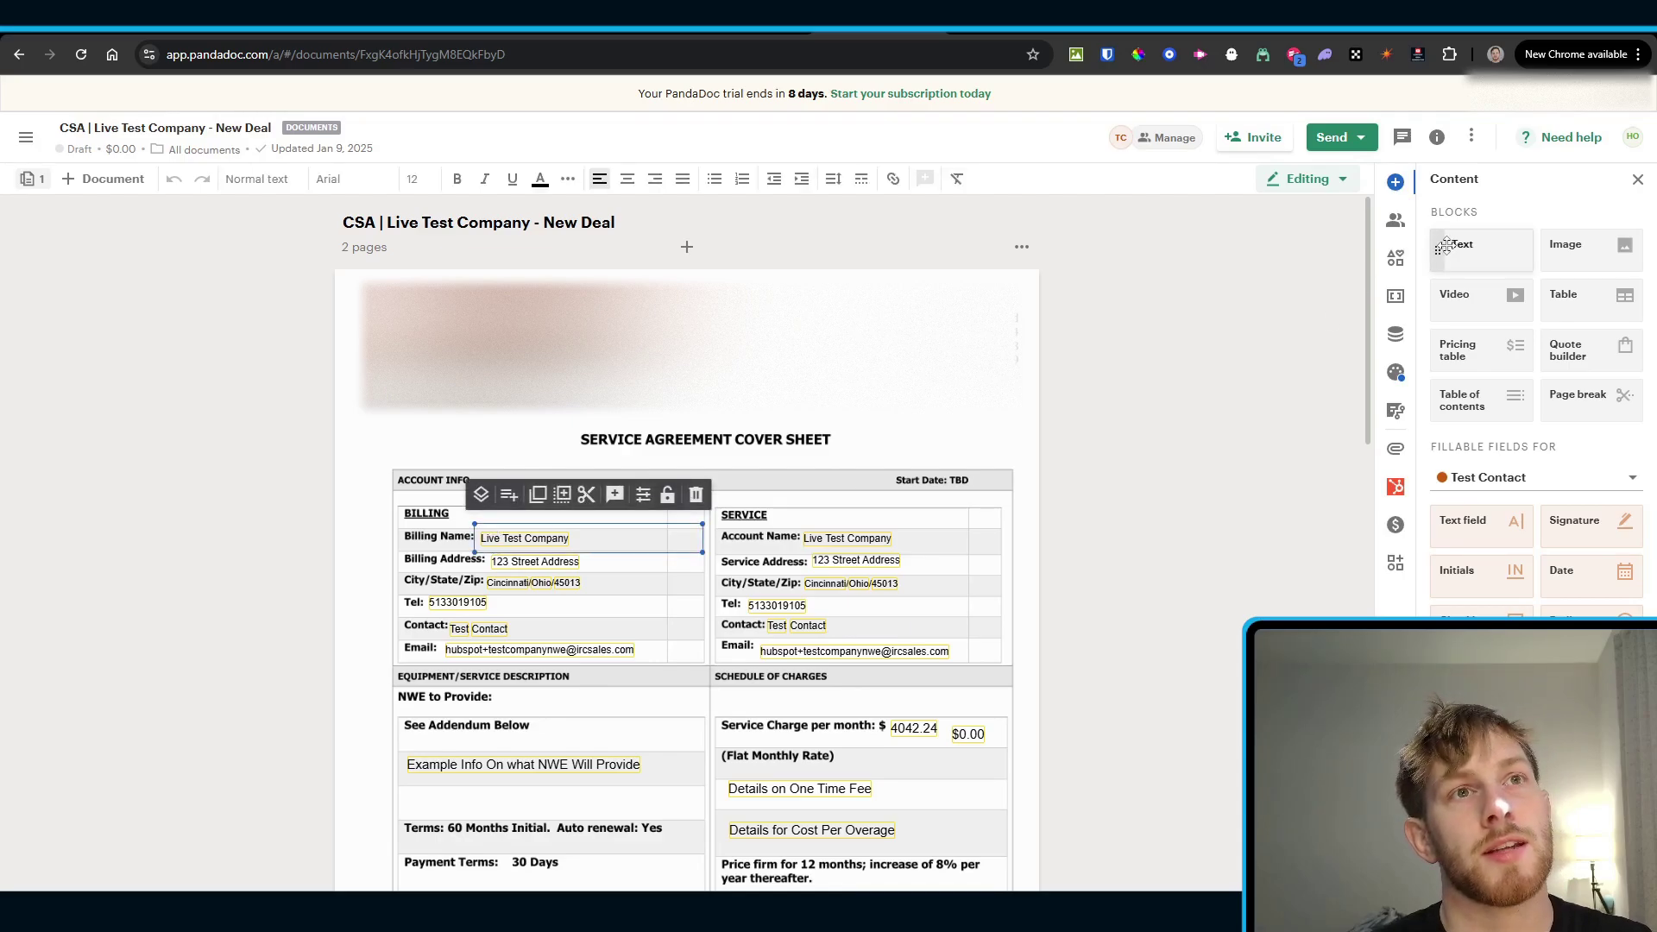
{"action": "left_click", "coordinate": [1418, 297]}
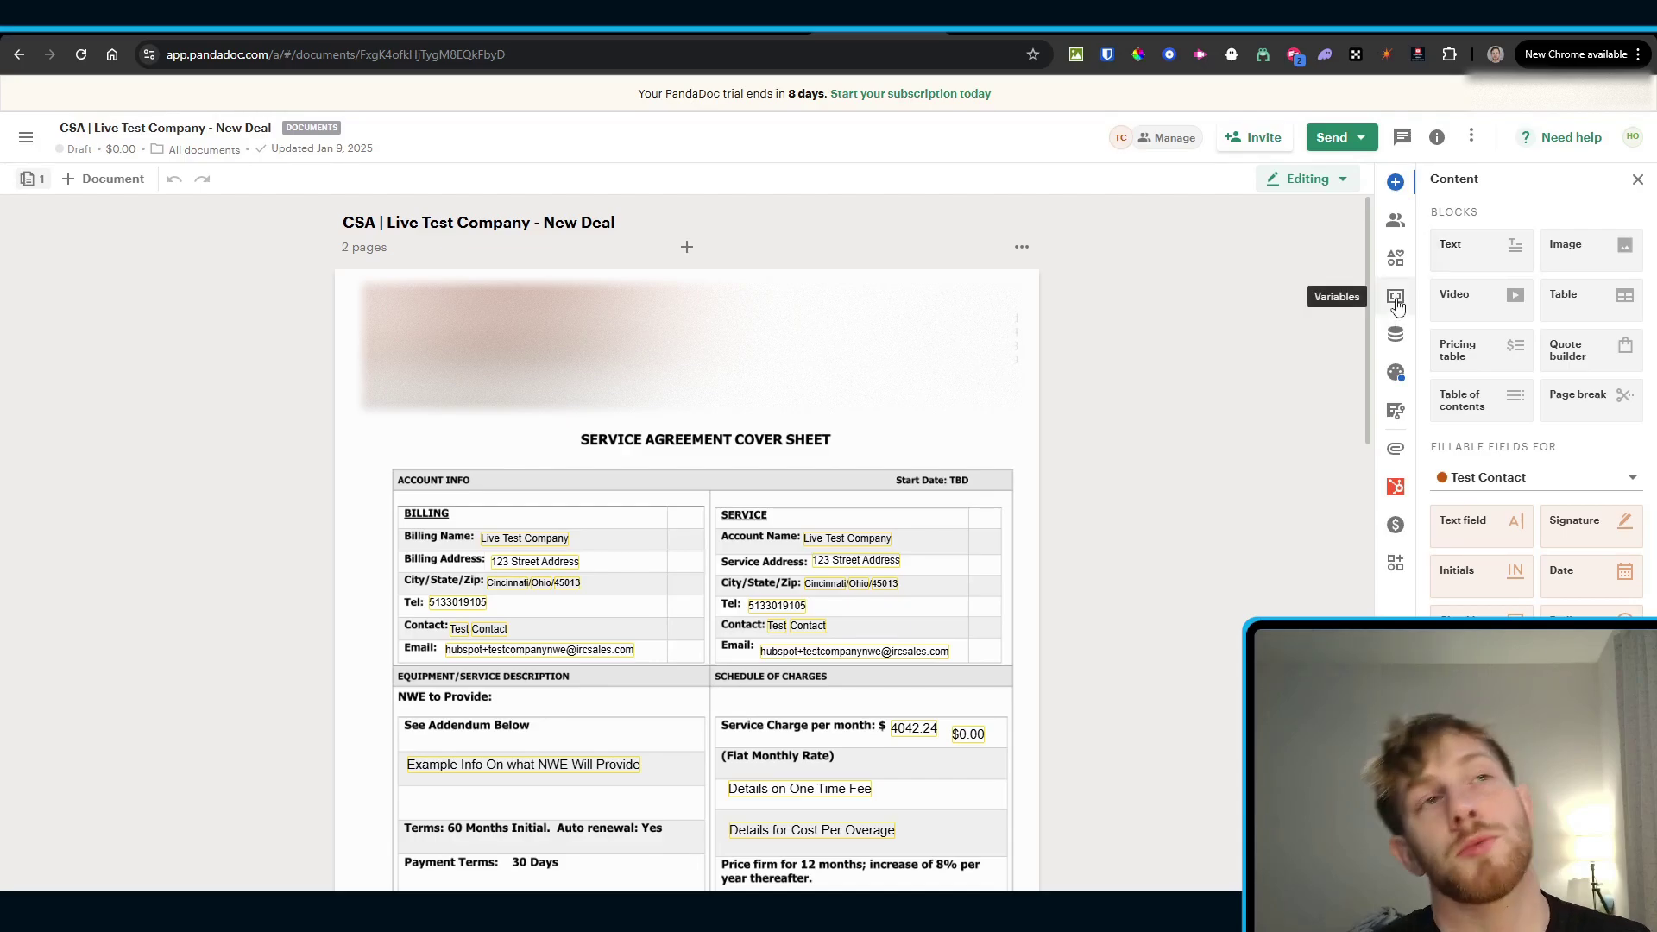
{"action": "left_click", "coordinate": [1395, 298]}
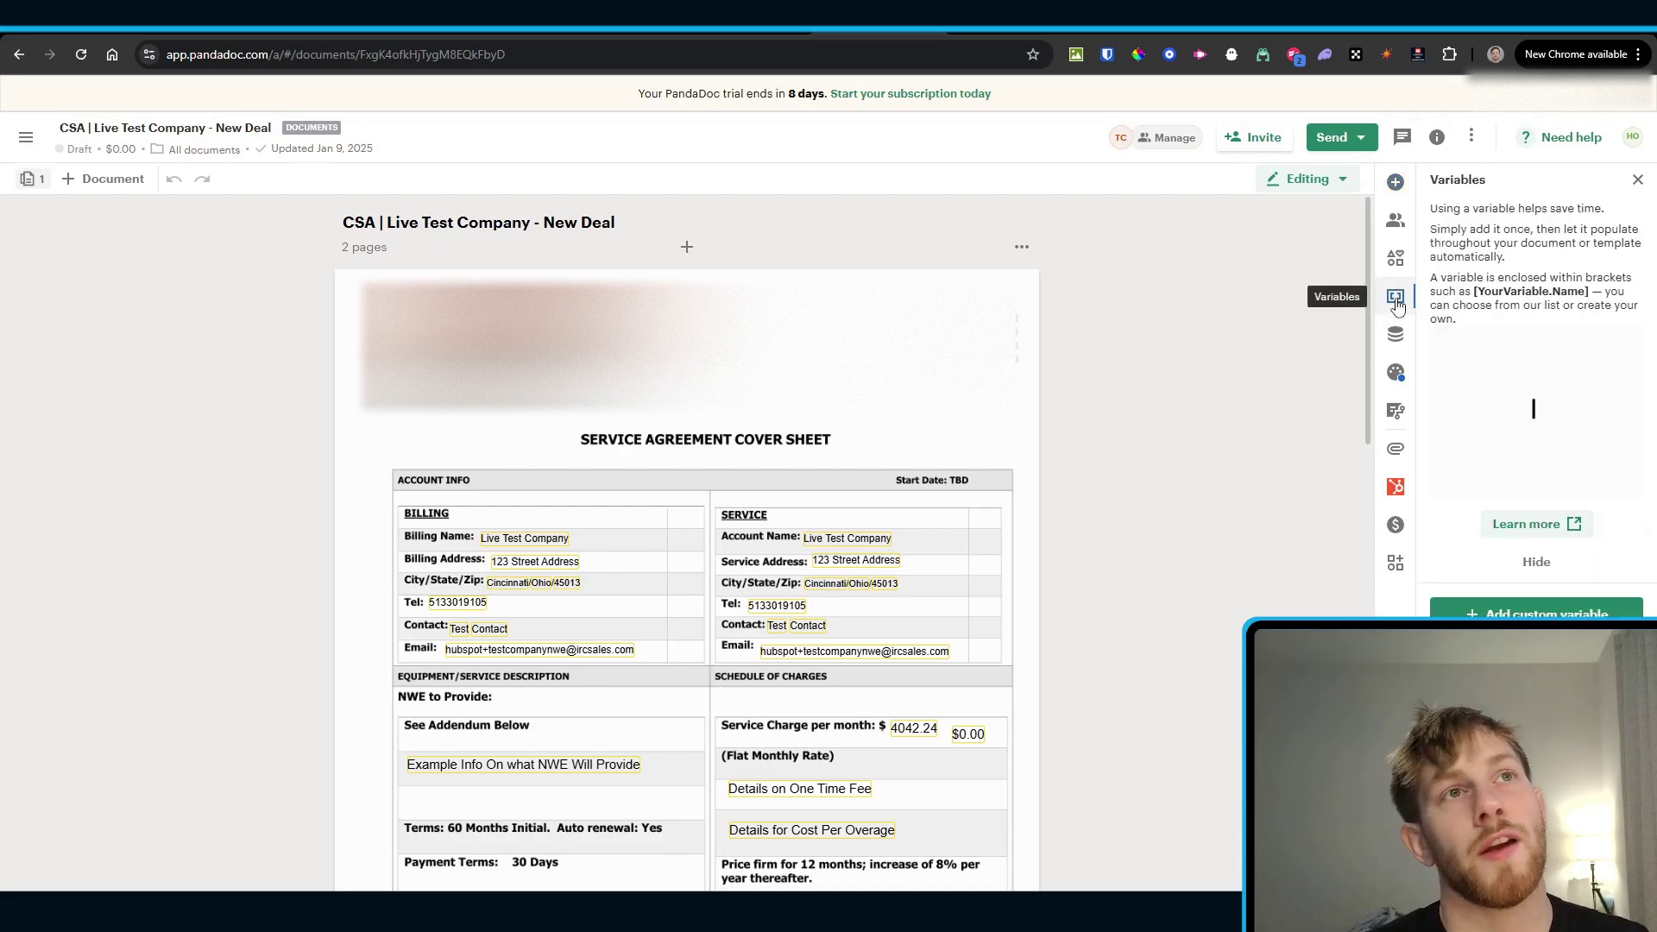
{"action": "left_click", "coordinate": [1510, 611]}
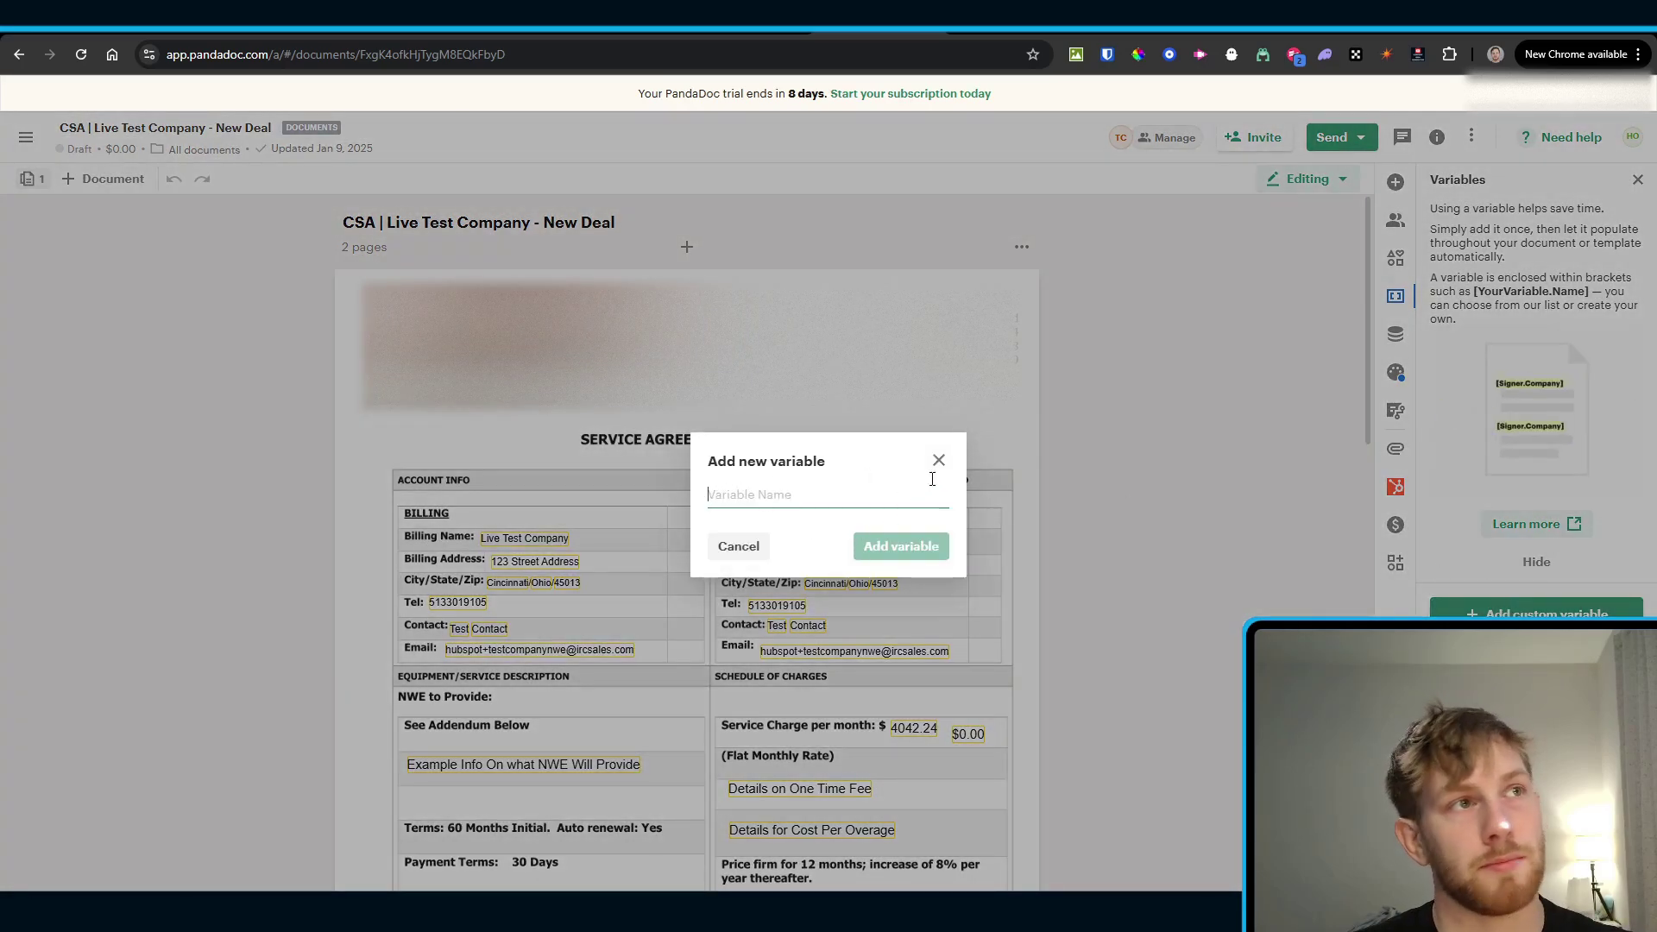
{"action": "left_click", "coordinate": [939, 462]}
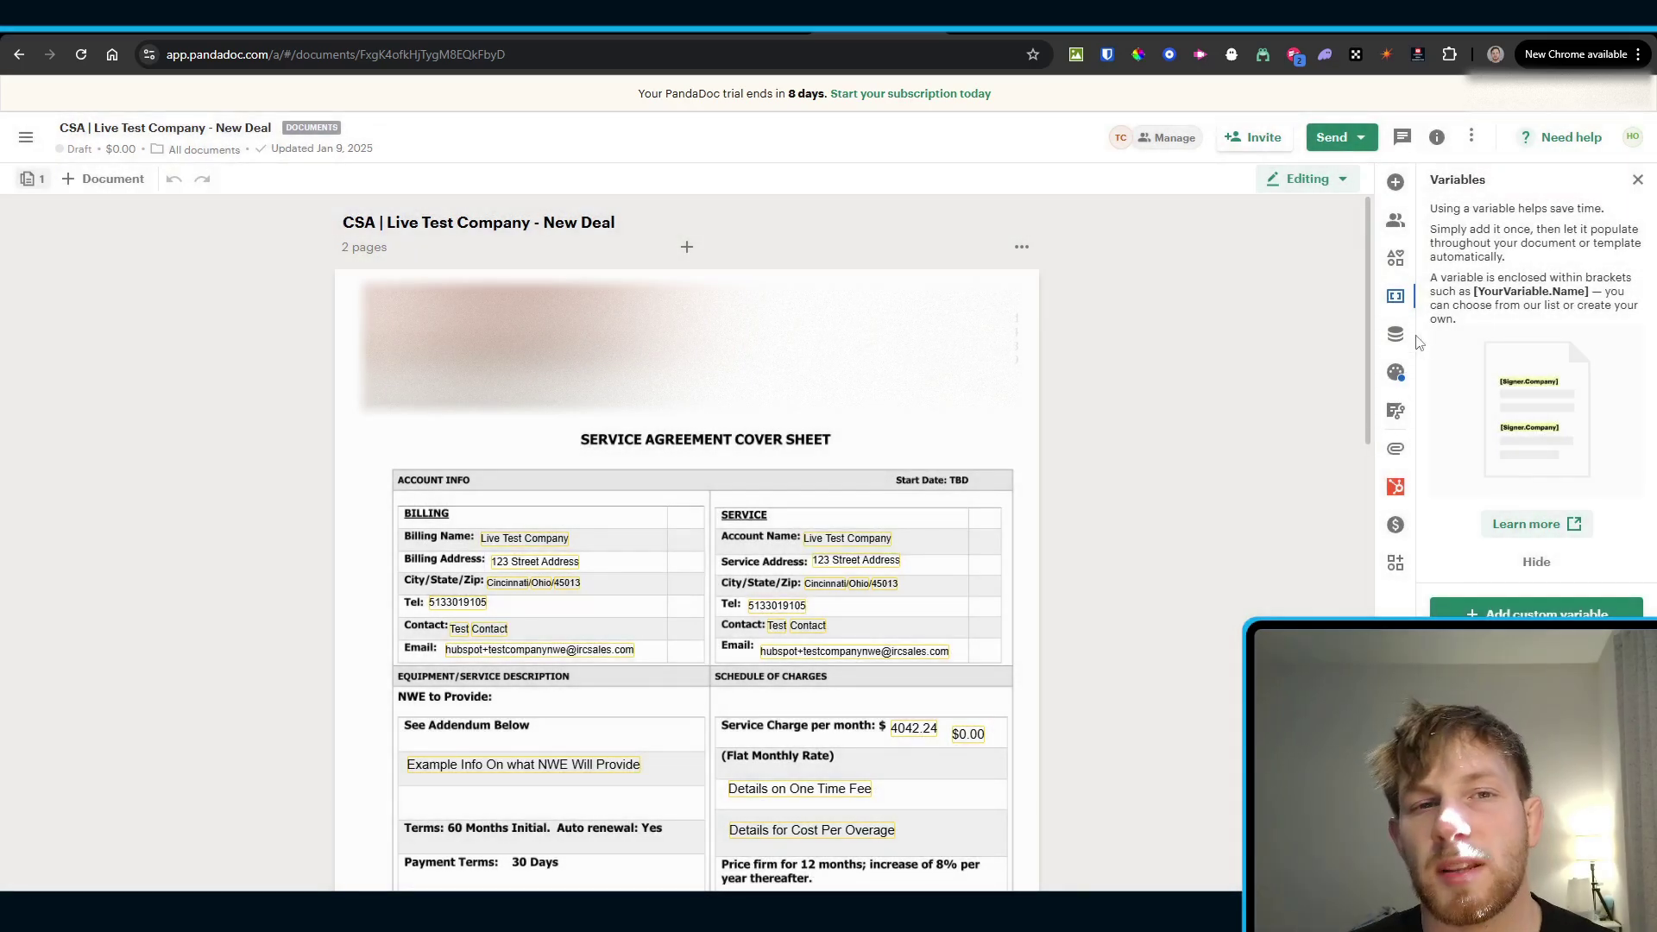
Step: Add a text block above the Service Agreement Cover Sheet title and insert the Client.City variable into it
{"action": "left_click", "coordinate": [1399, 193]}
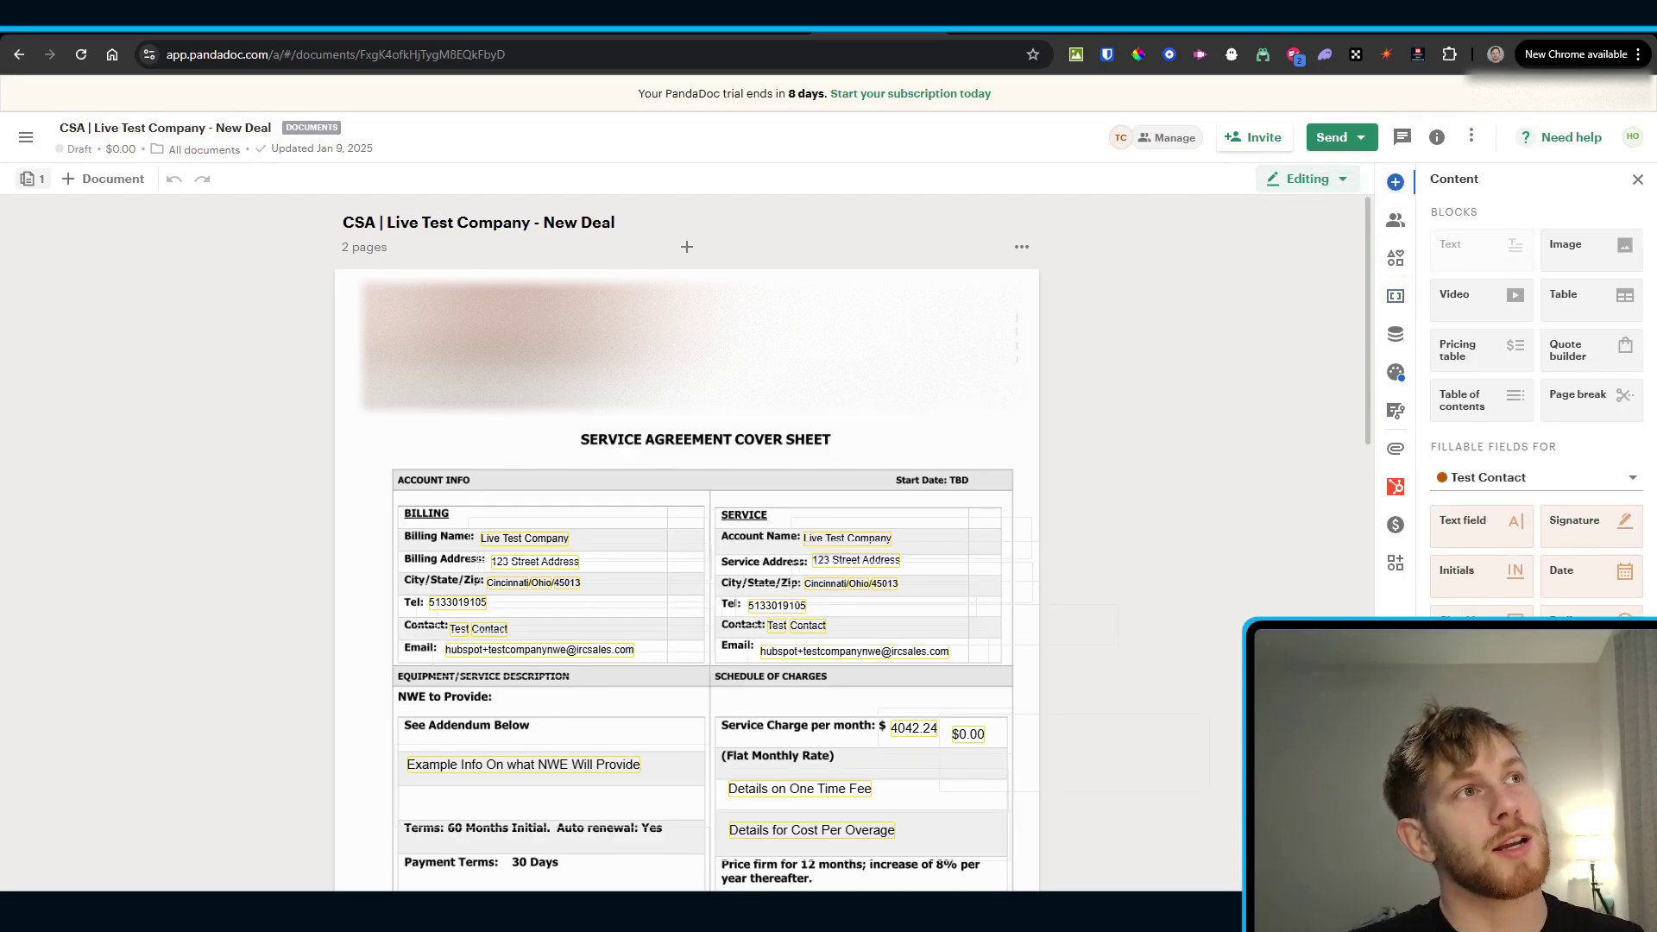
{"action": "left_click", "coordinate": [833, 414]}
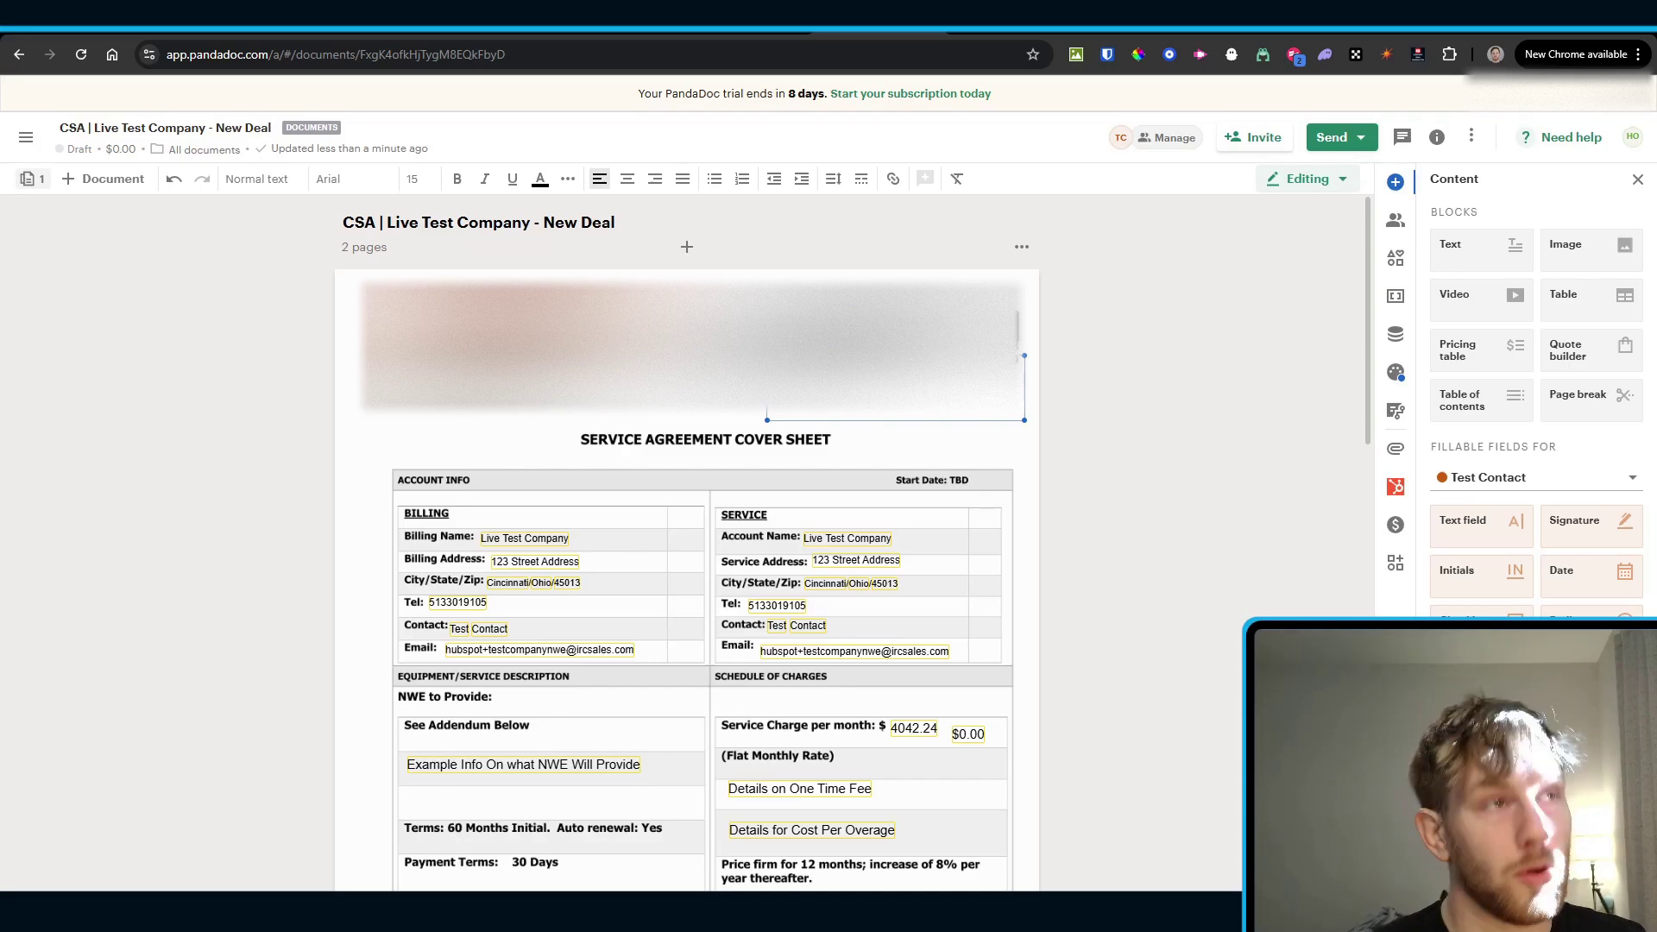
{"action": "type", "text": "["}
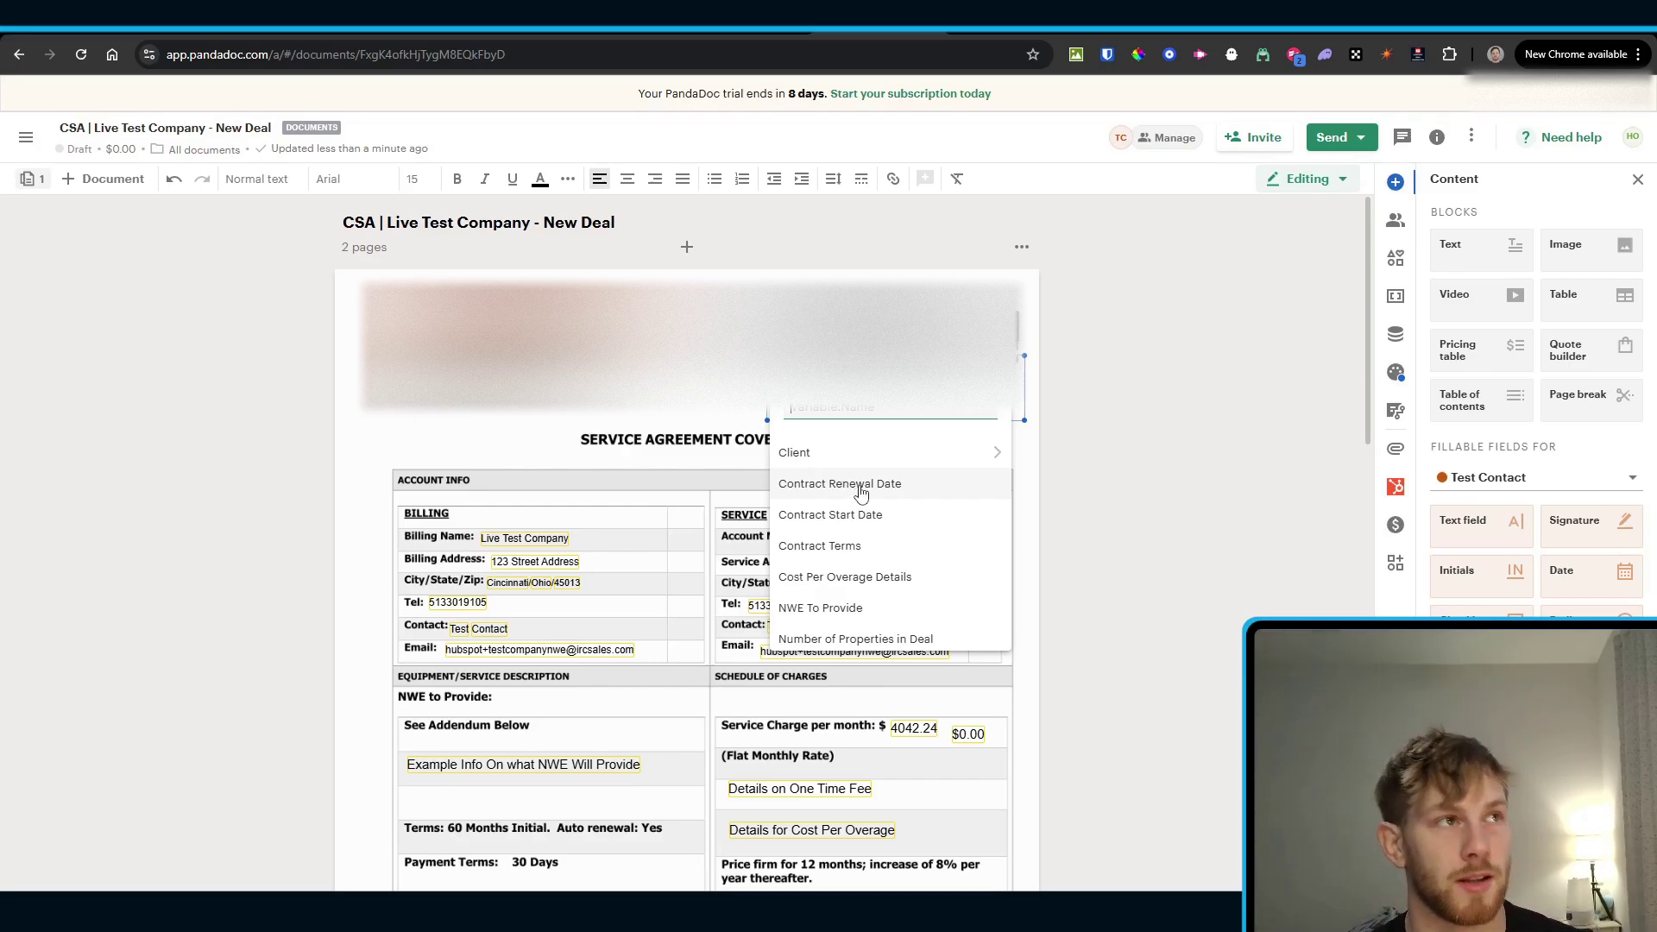
{"action": "left_click", "coordinate": [949, 454]}
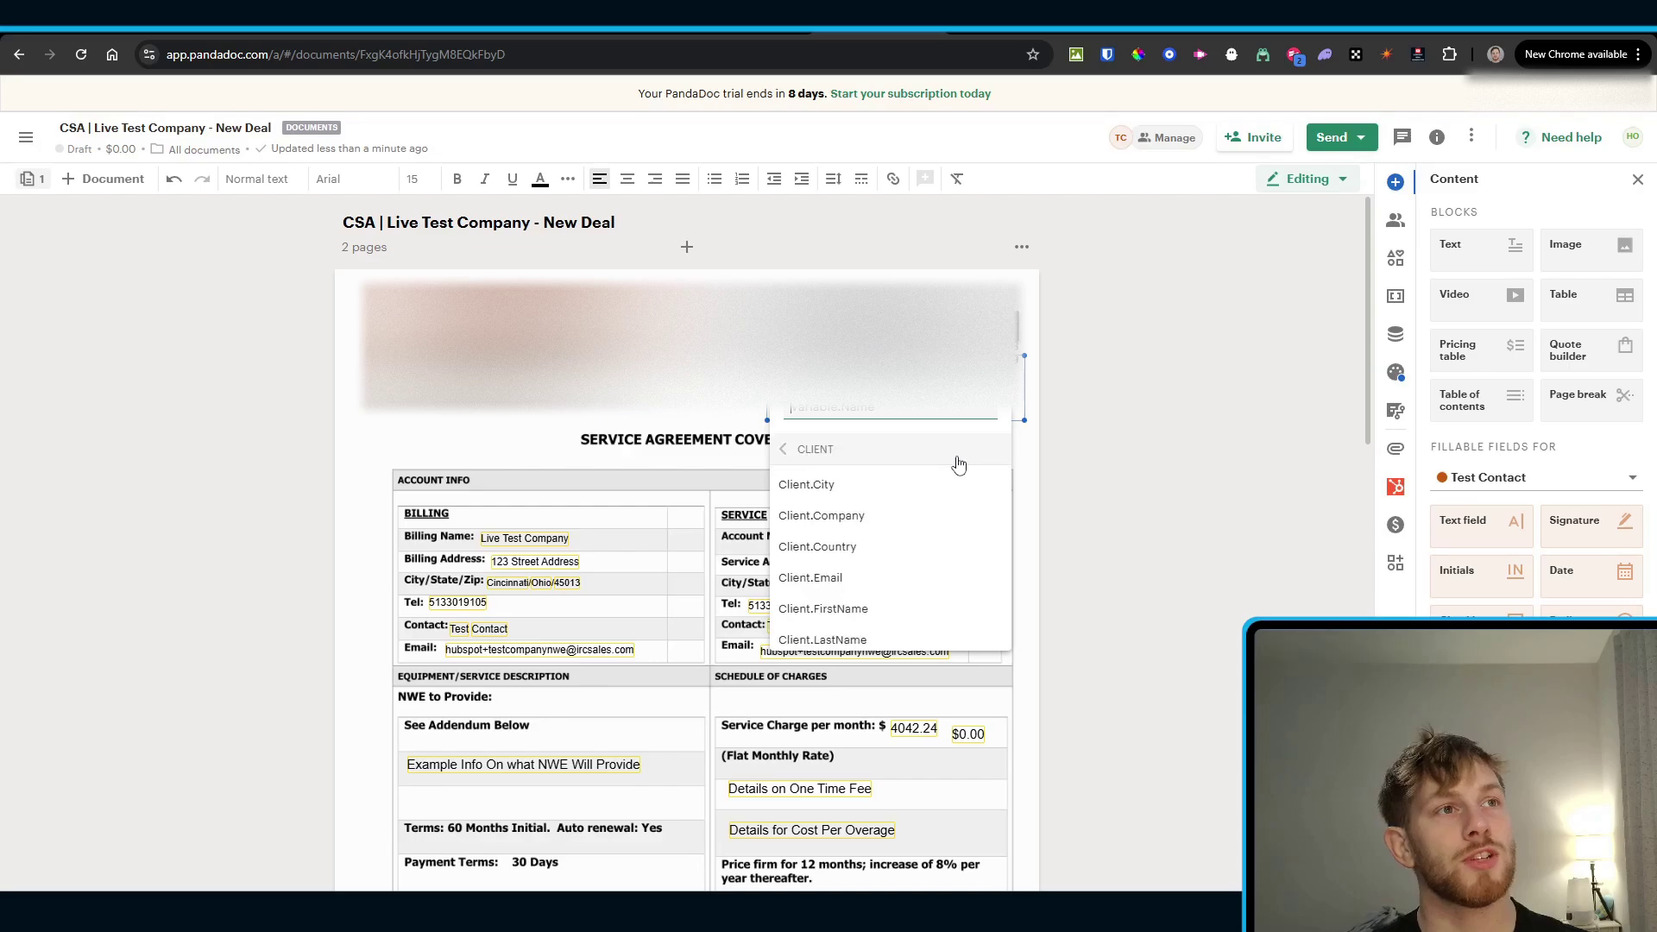
{"action": "left_click", "coordinate": [885, 480]}
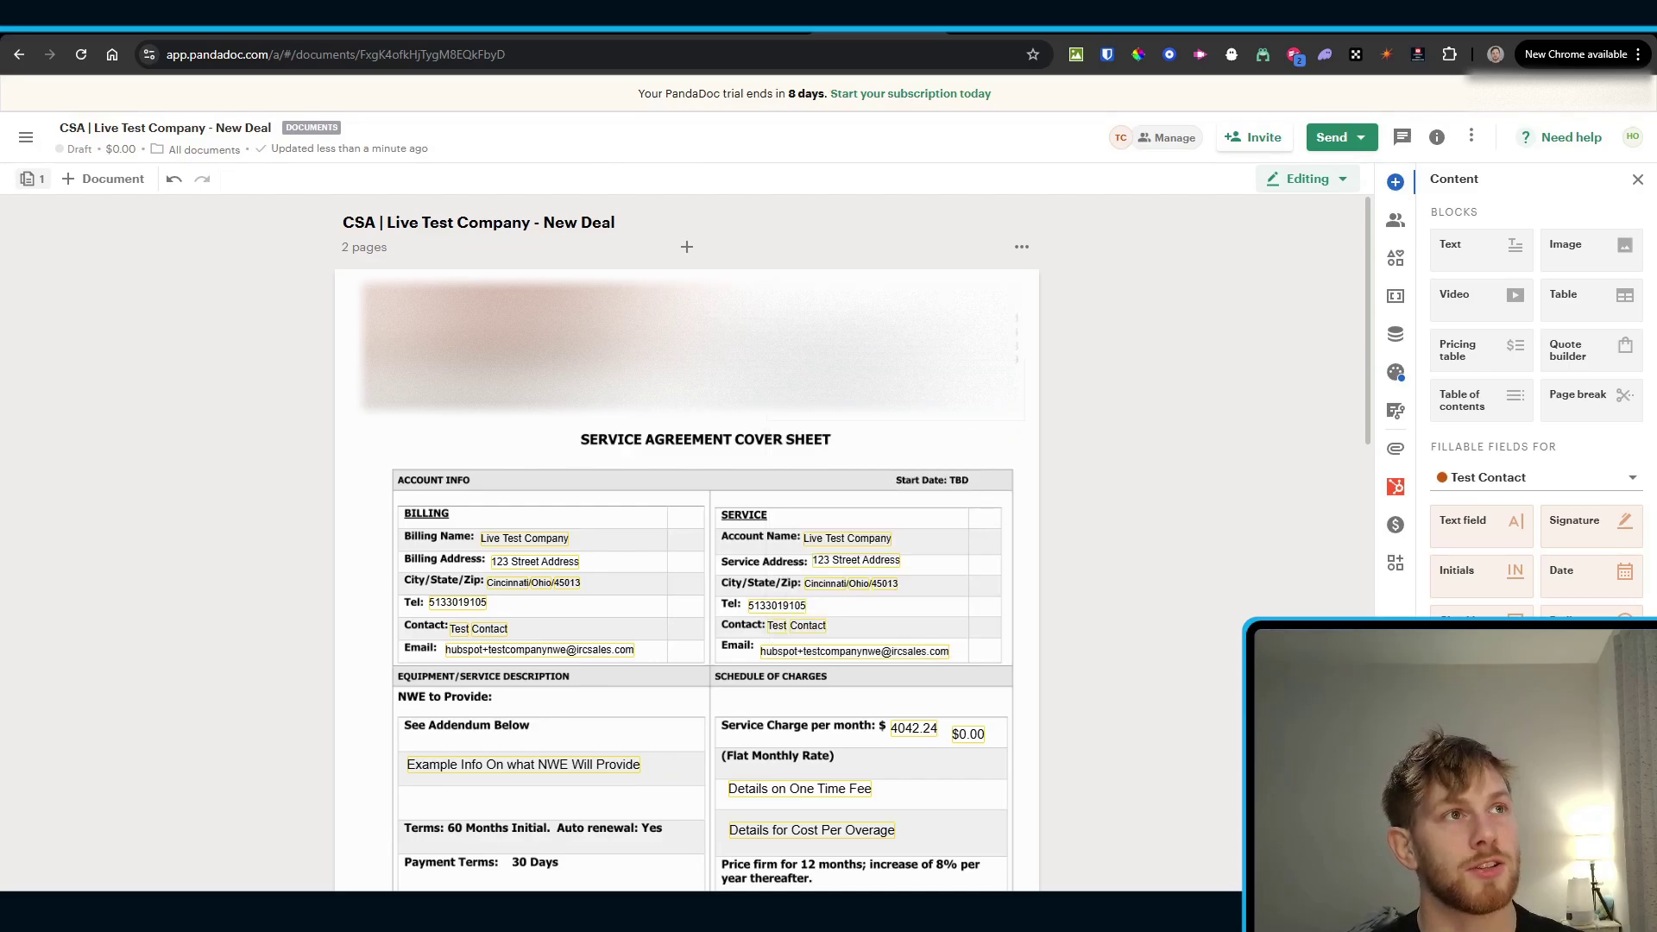
{"action": "left_click", "coordinate": [906, 431]}
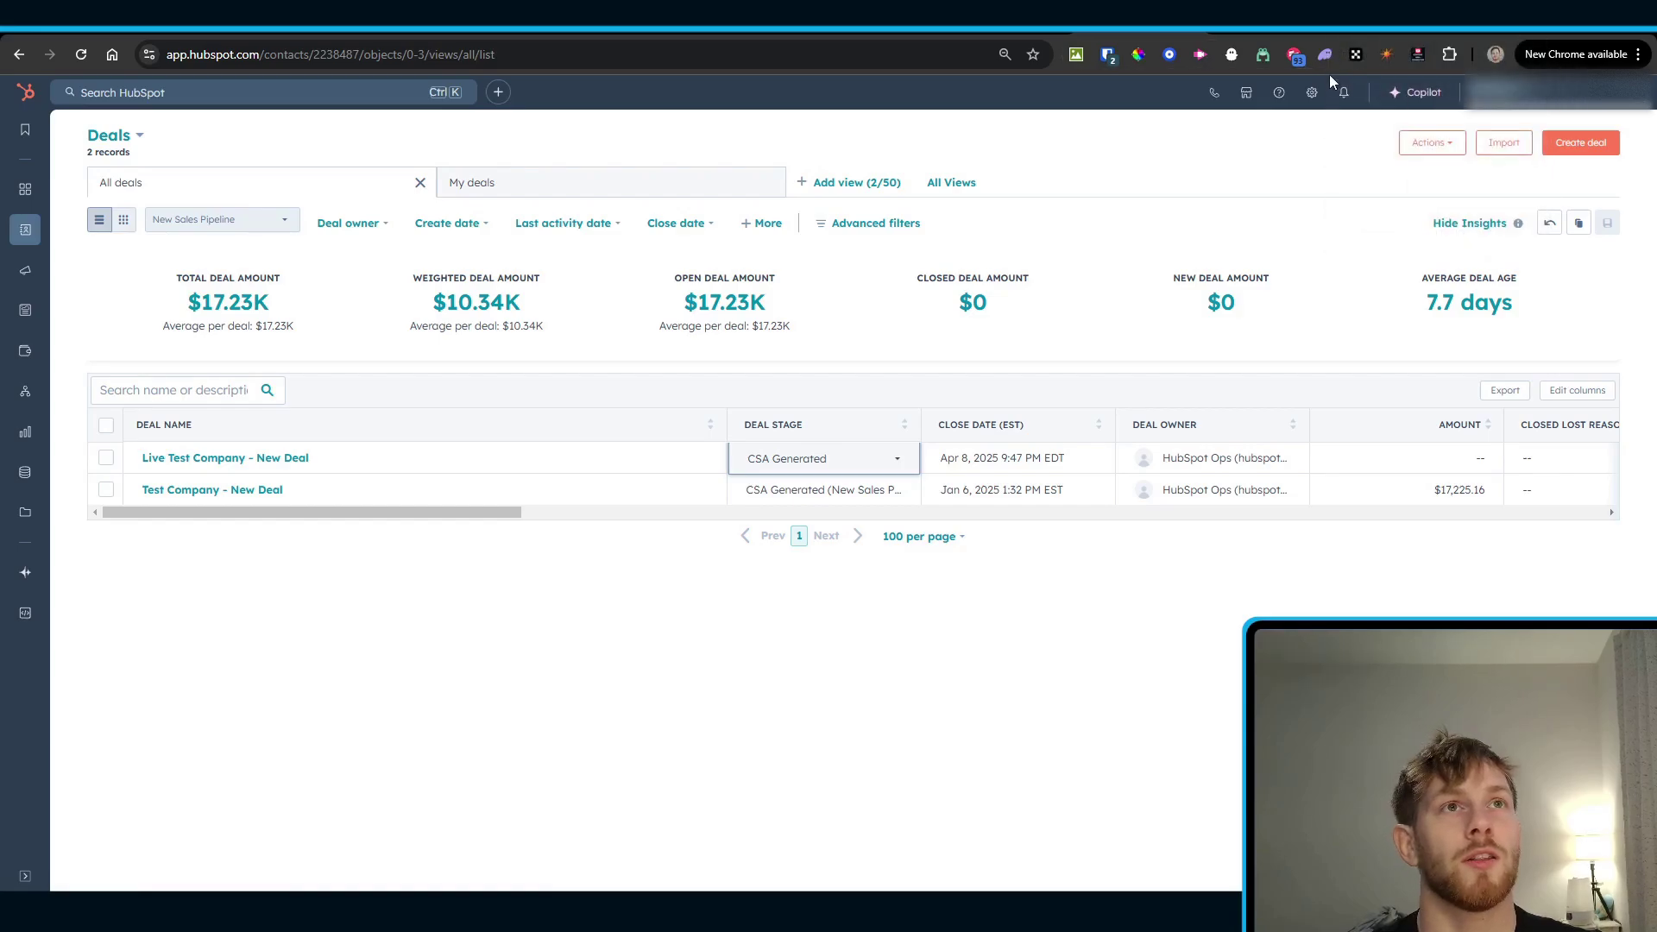
Step: Open the connected apps in HubSpot's integration settings and go on to the app marketplace
{"action": "left_click", "coordinate": [1311, 93]}
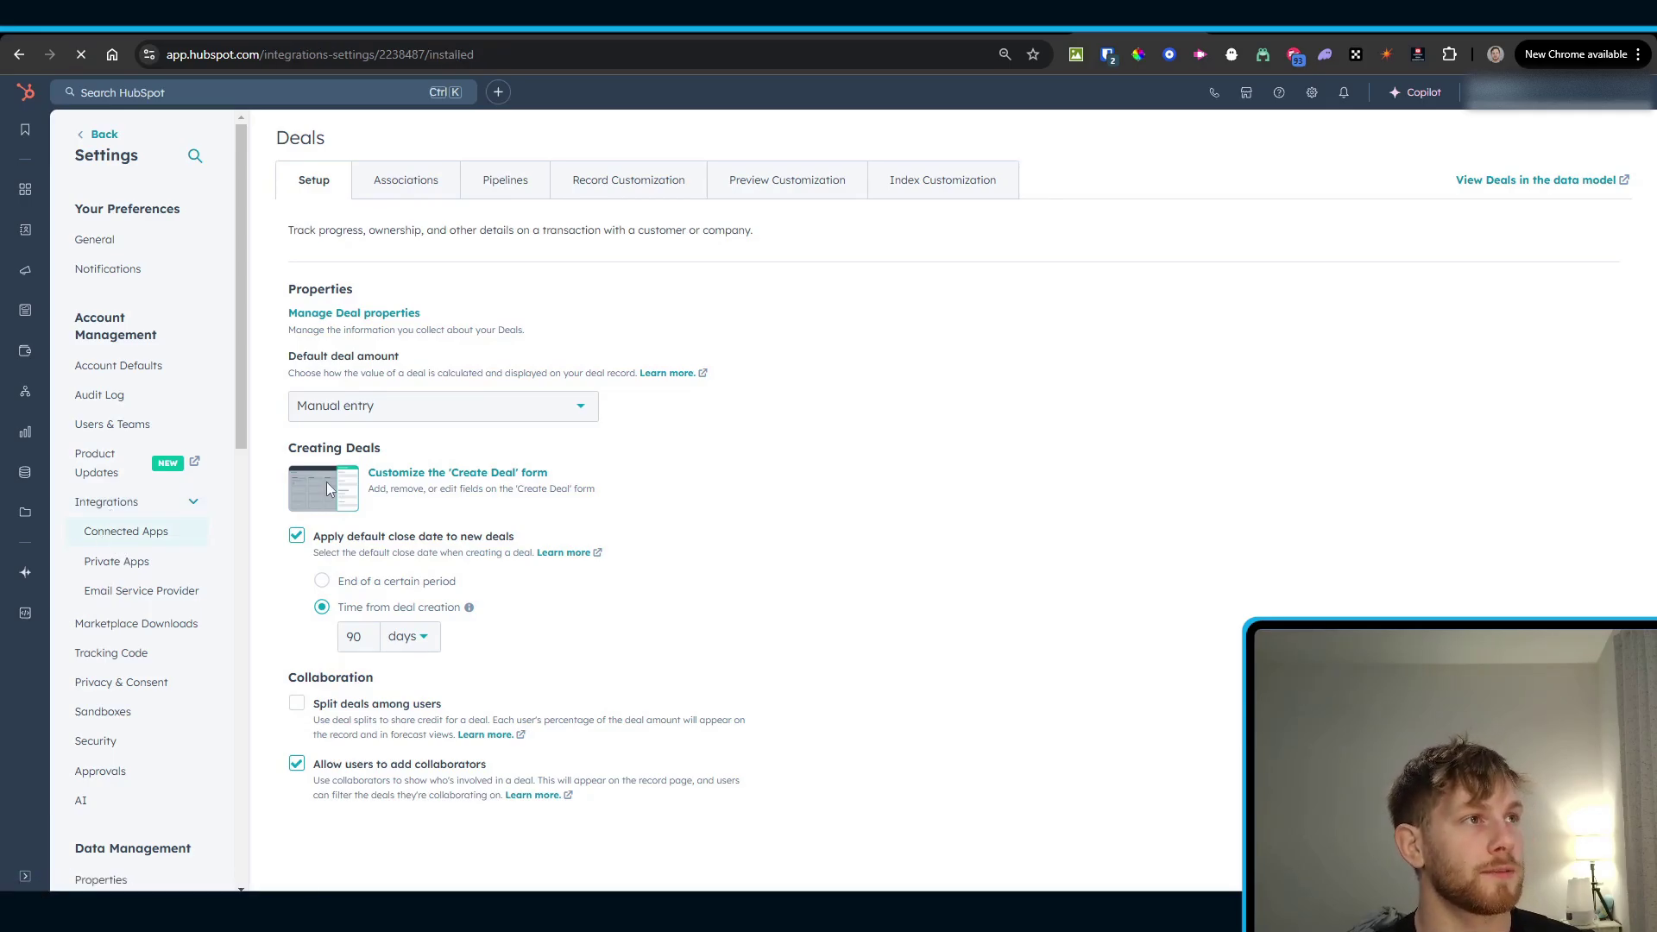
{"action": "left_click", "coordinate": [108, 534]}
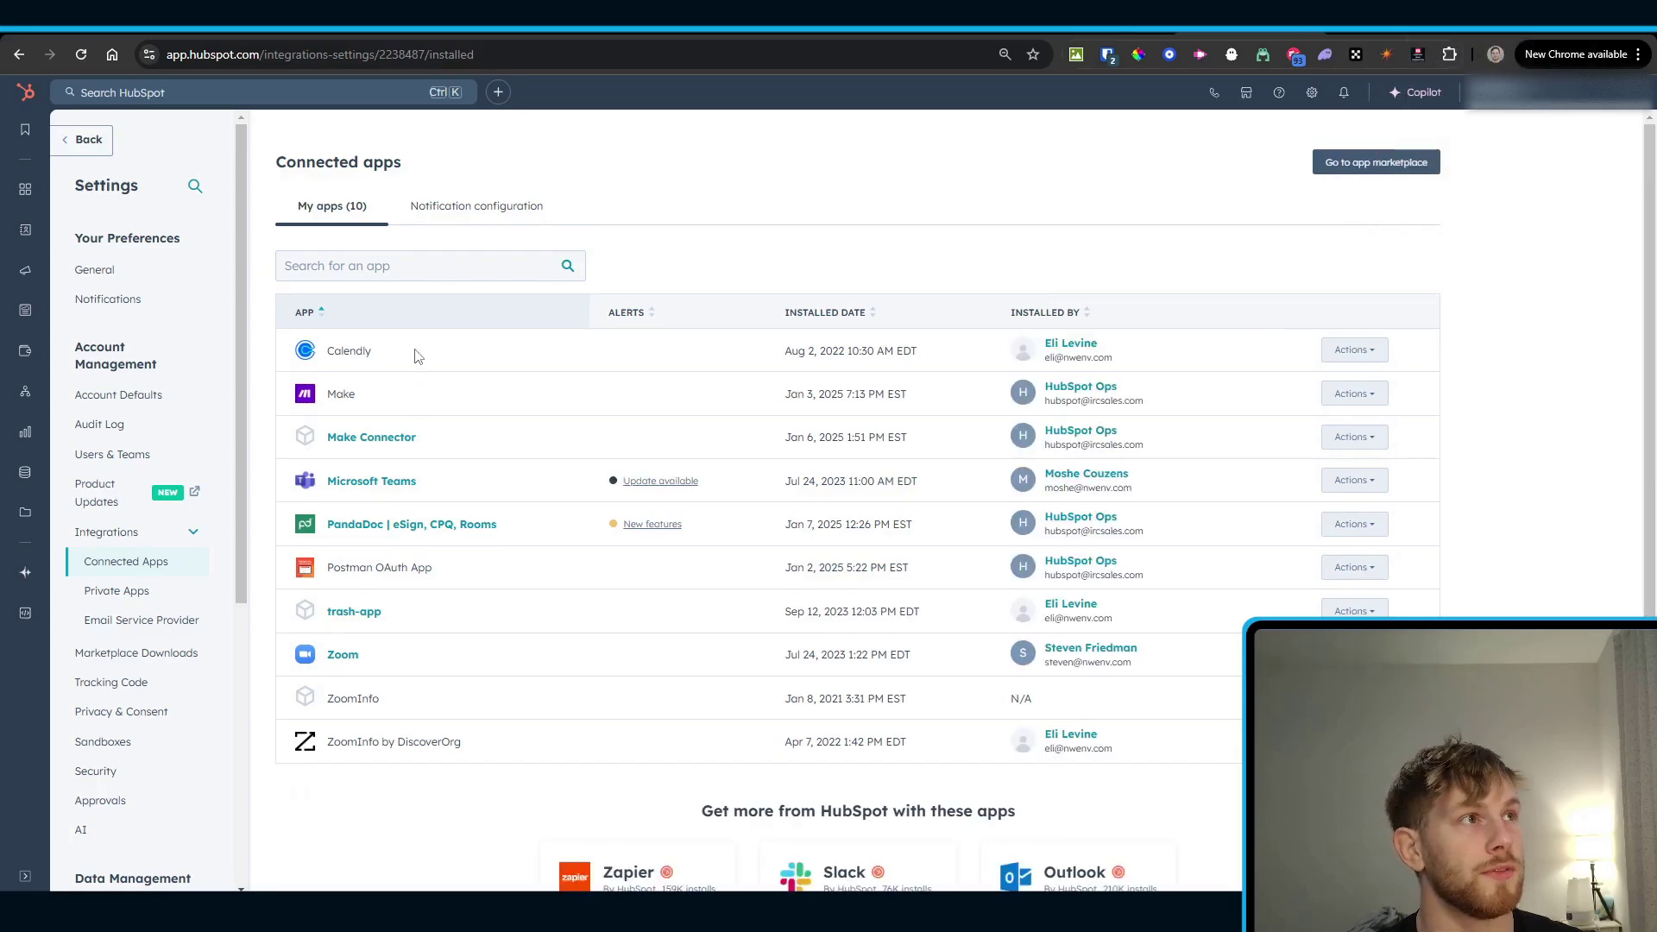
{"action": "left_click", "coordinate": [1369, 164]}
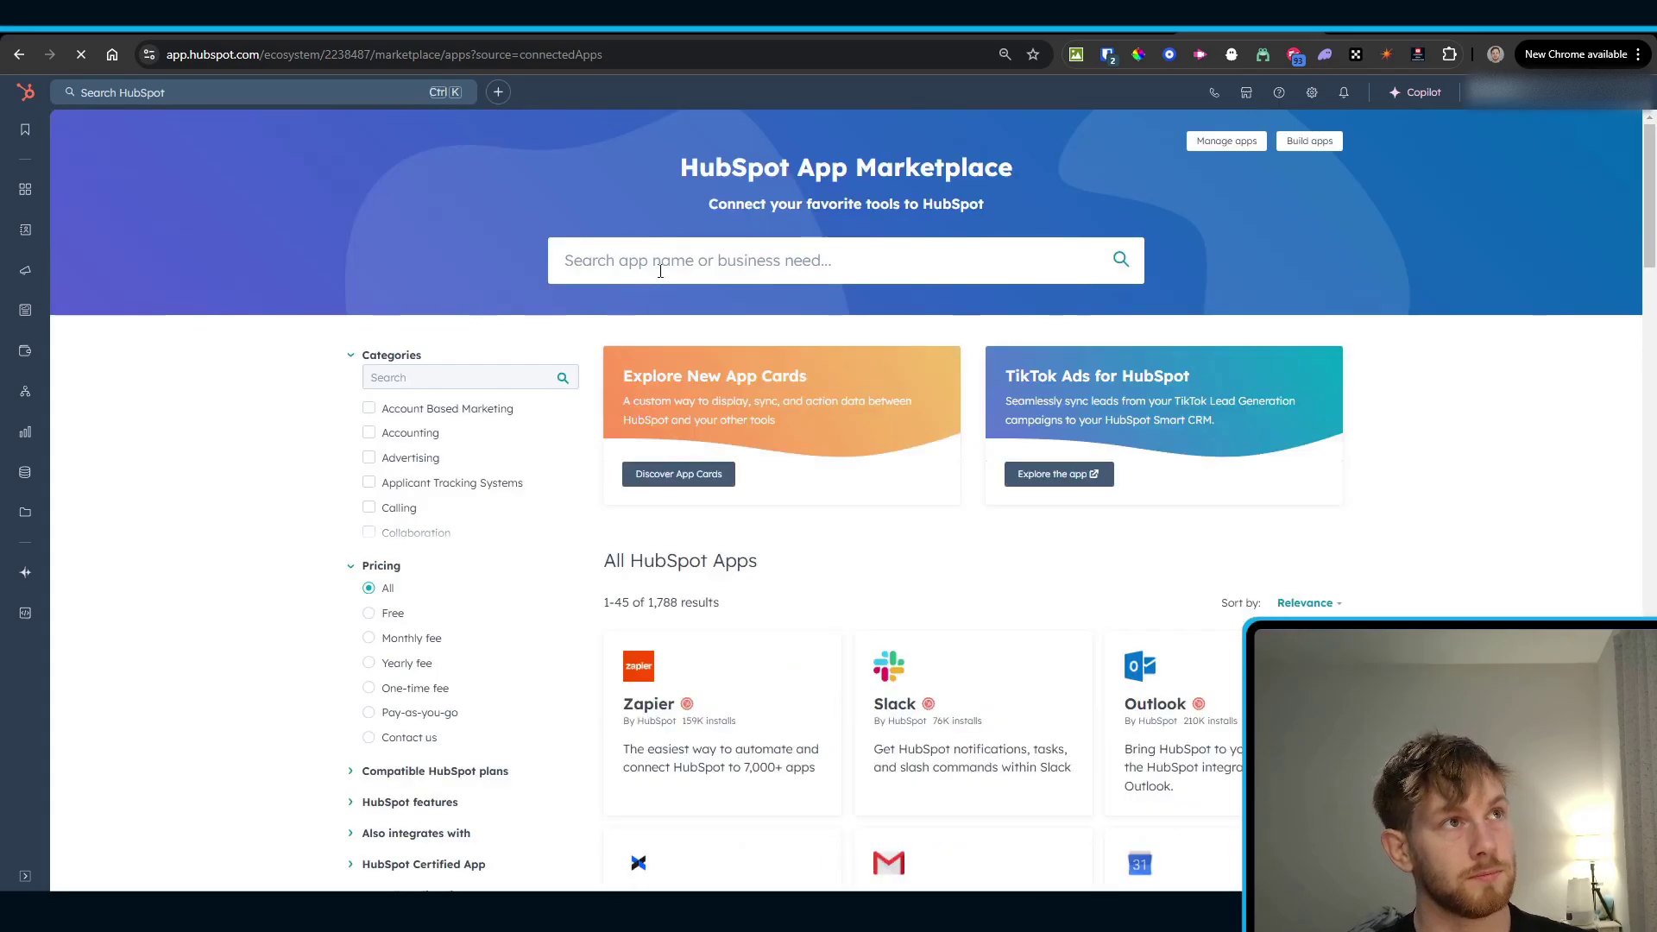
Step: Search the HubSpot App Marketplace for "panda" and choose a suggested result
{"action": "left_click", "coordinate": [657, 272]}
{"action": "type", "text": "panda"}
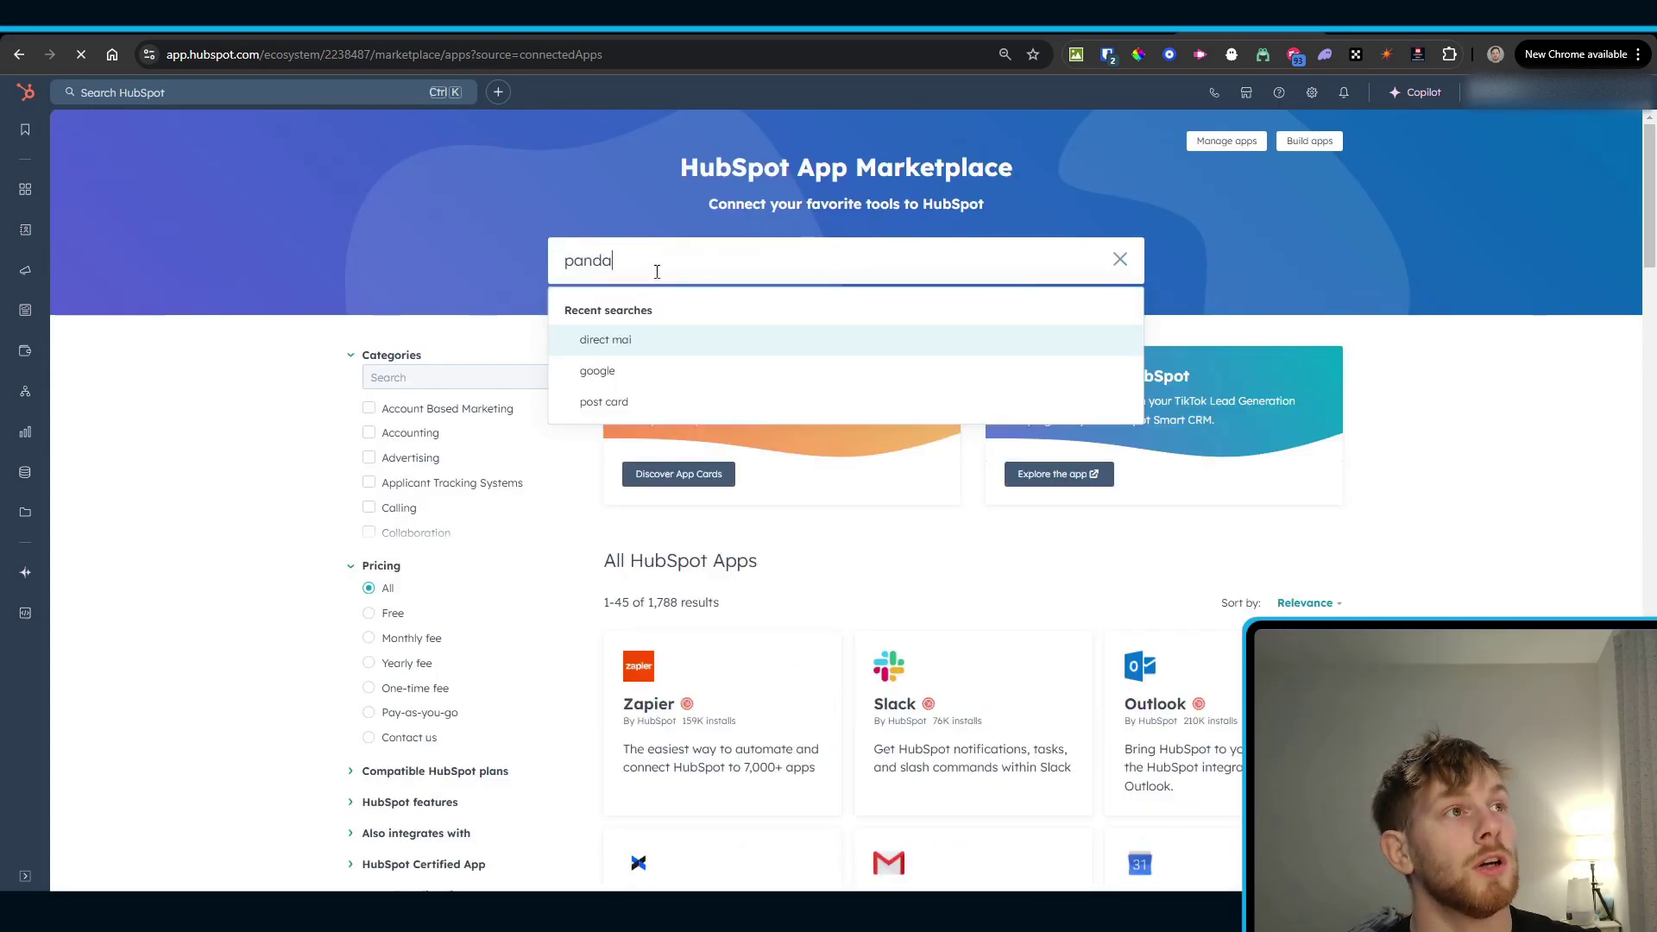
{"action": "left_click", "coordinate": [803, 345]}
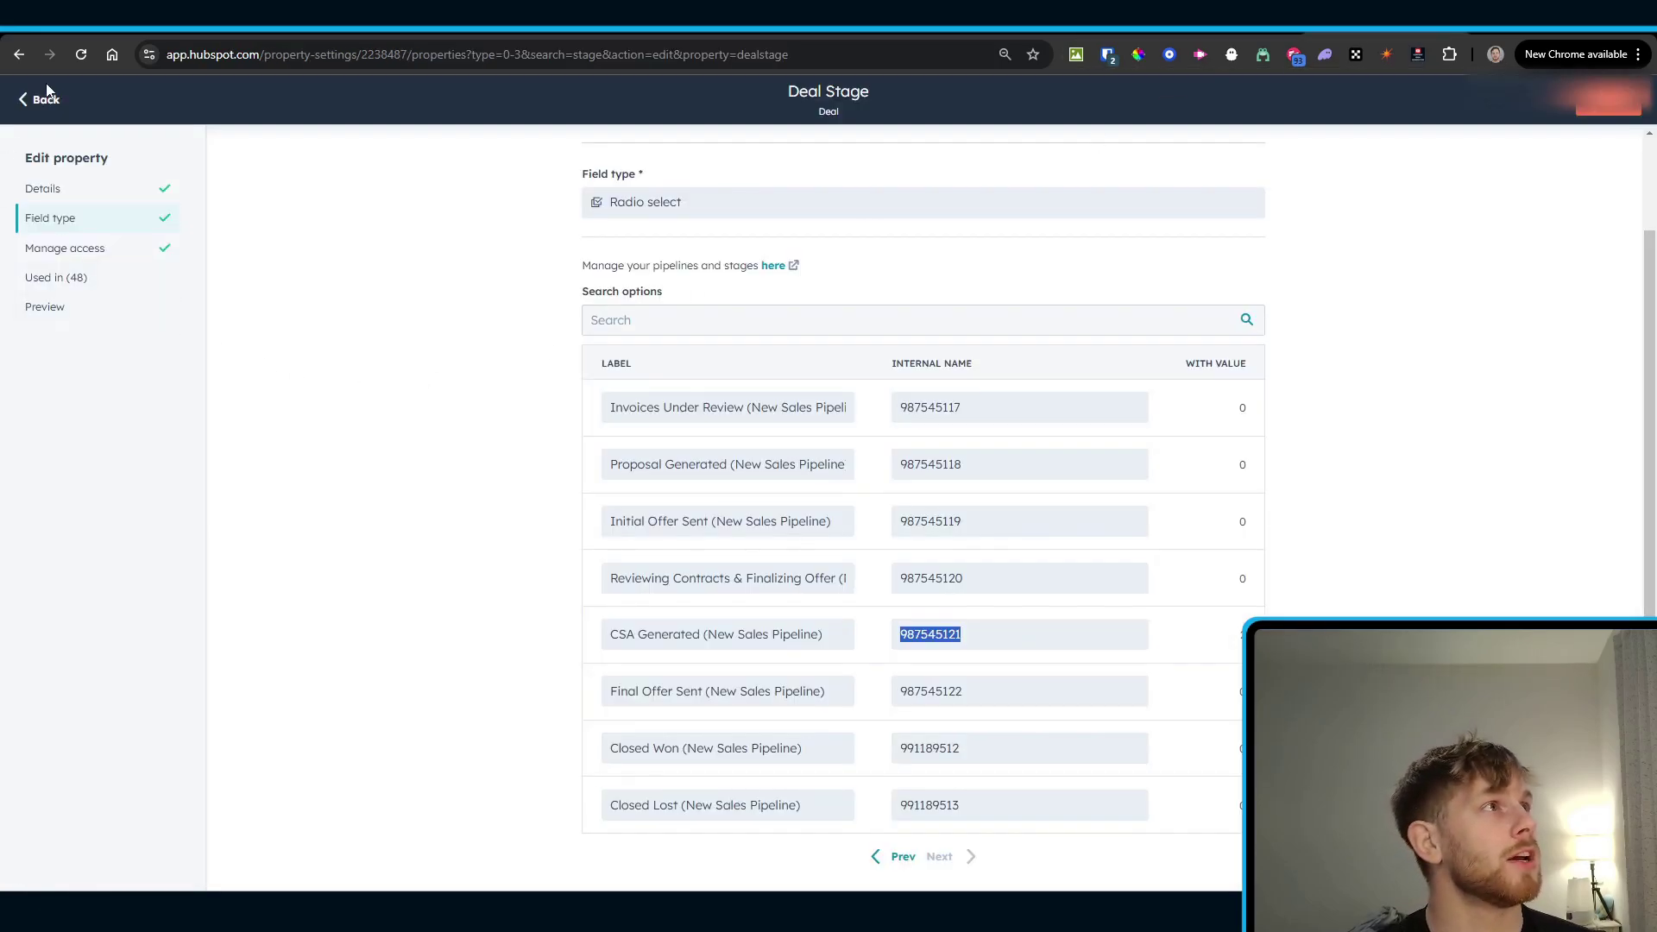
Step: Leave the Deal Stage property for the deal properties list and search HubSpot for "private app"
{"action": "left_click", "coordinate": [43, 97]}
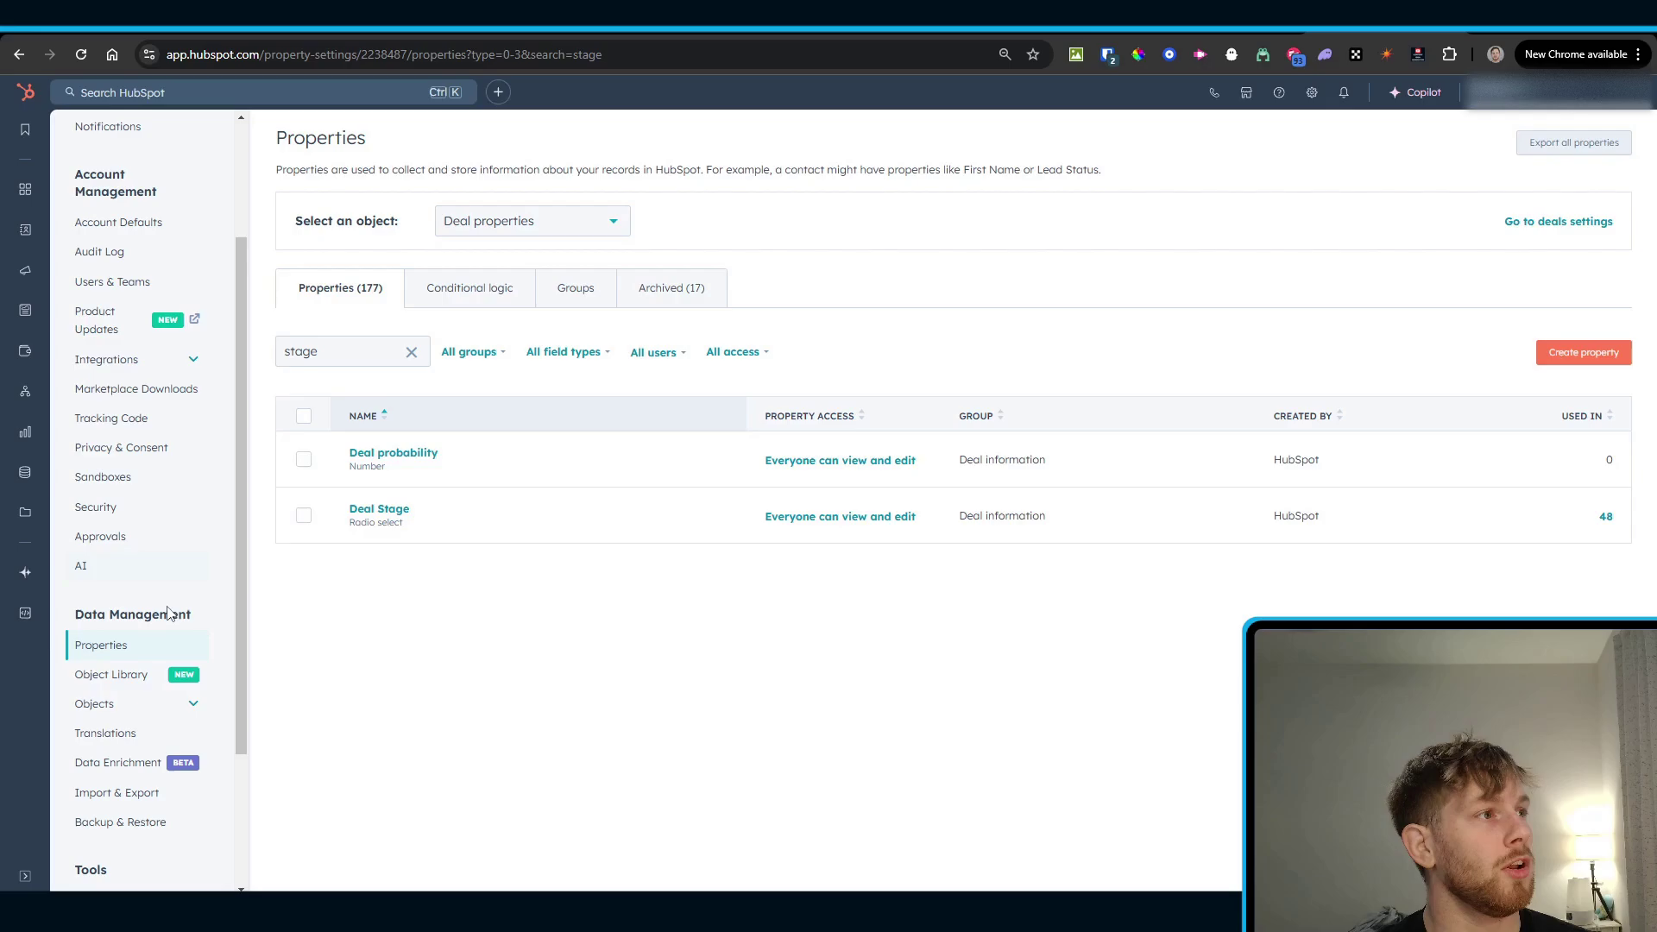
{"action": "scroll", "coordinate": [155, 529], "scroll_direction": "down", "scroll_amount": 3}
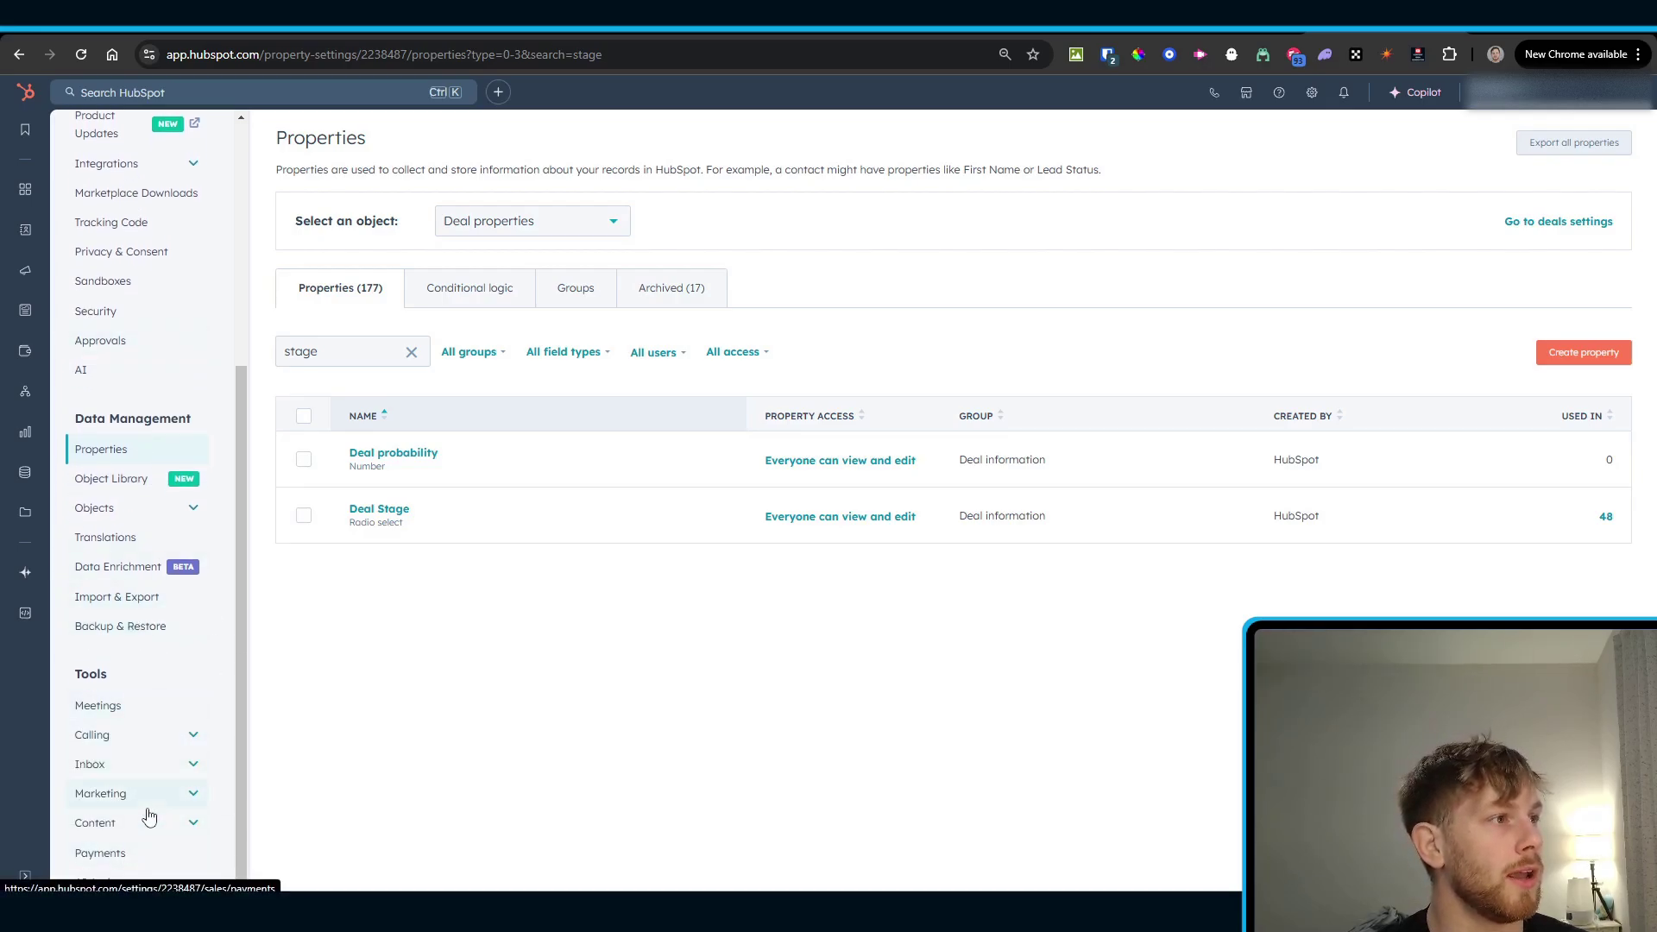
{"action": "scroll", "coordinate": [147, 816], "scroll_direction": "up", "scroll_amount": 5}
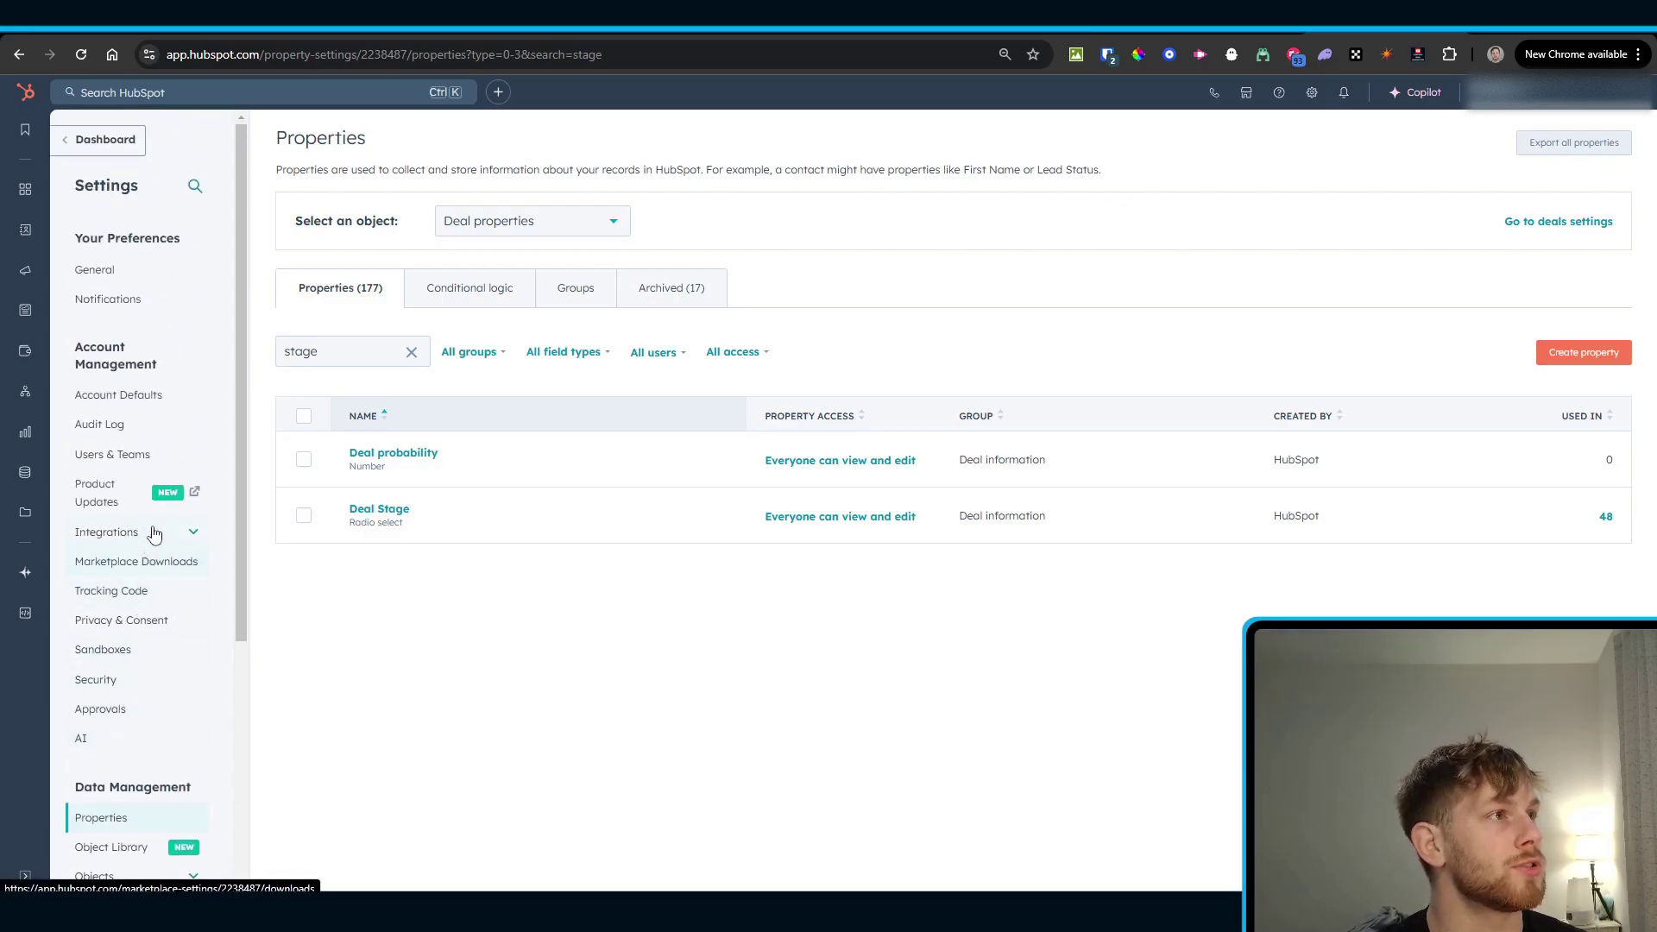
{"action": "left_click", "coordinate": [369, 89]}
{"action": "type", "text": "p"}
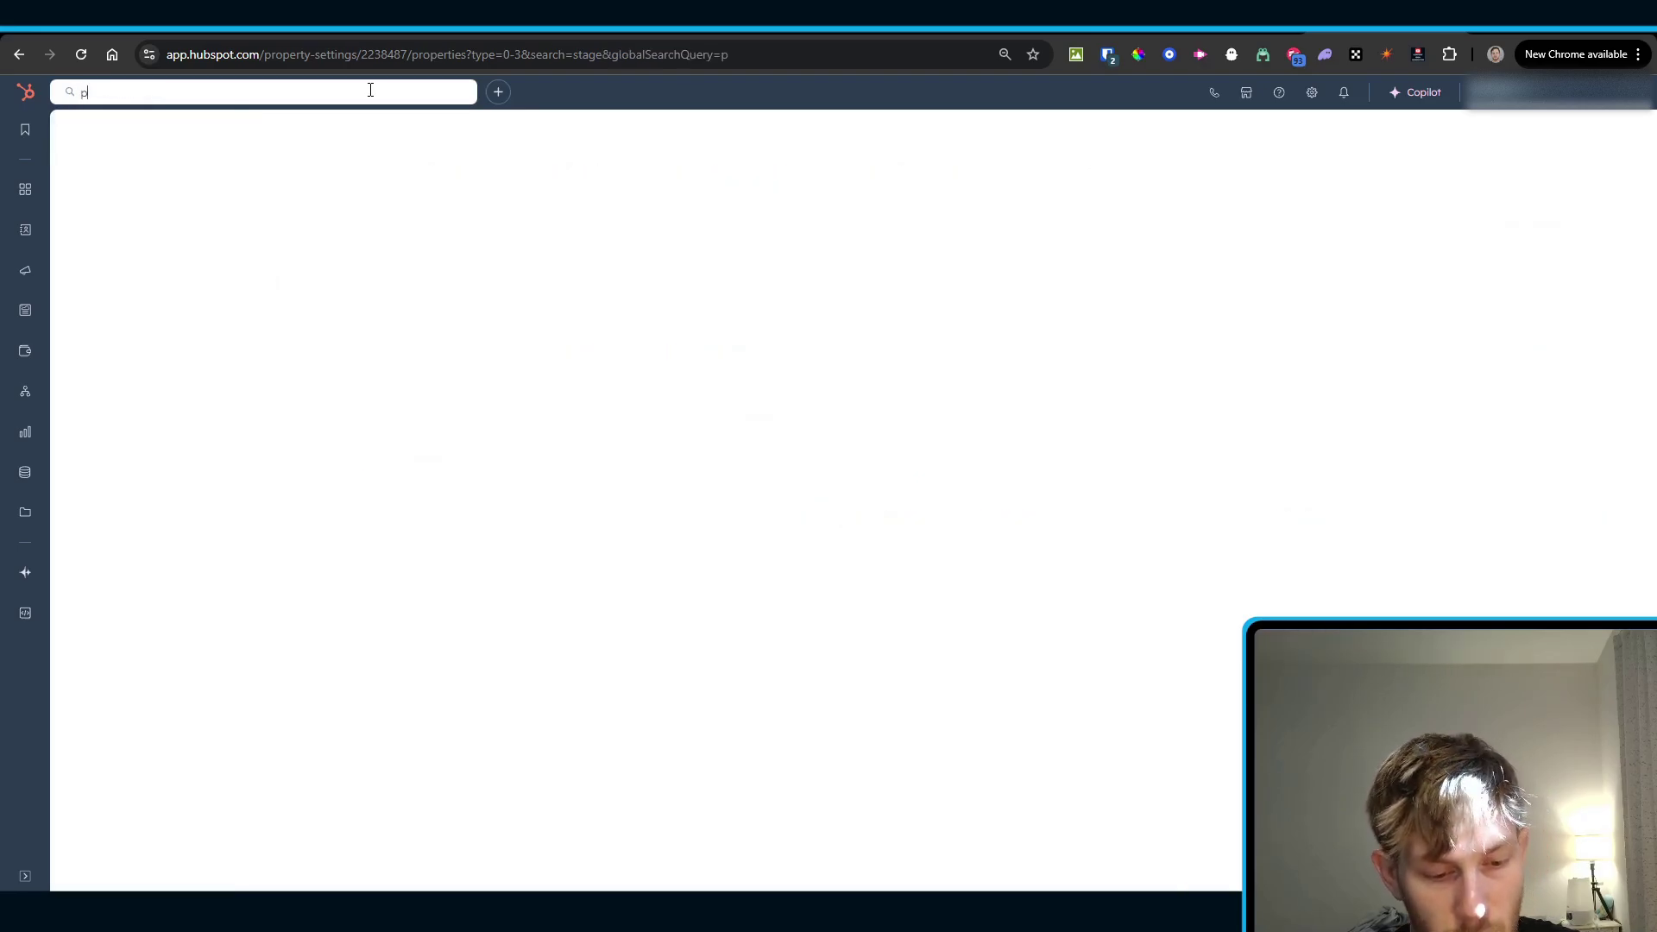
{"action": "type", "text": "rivate app"}
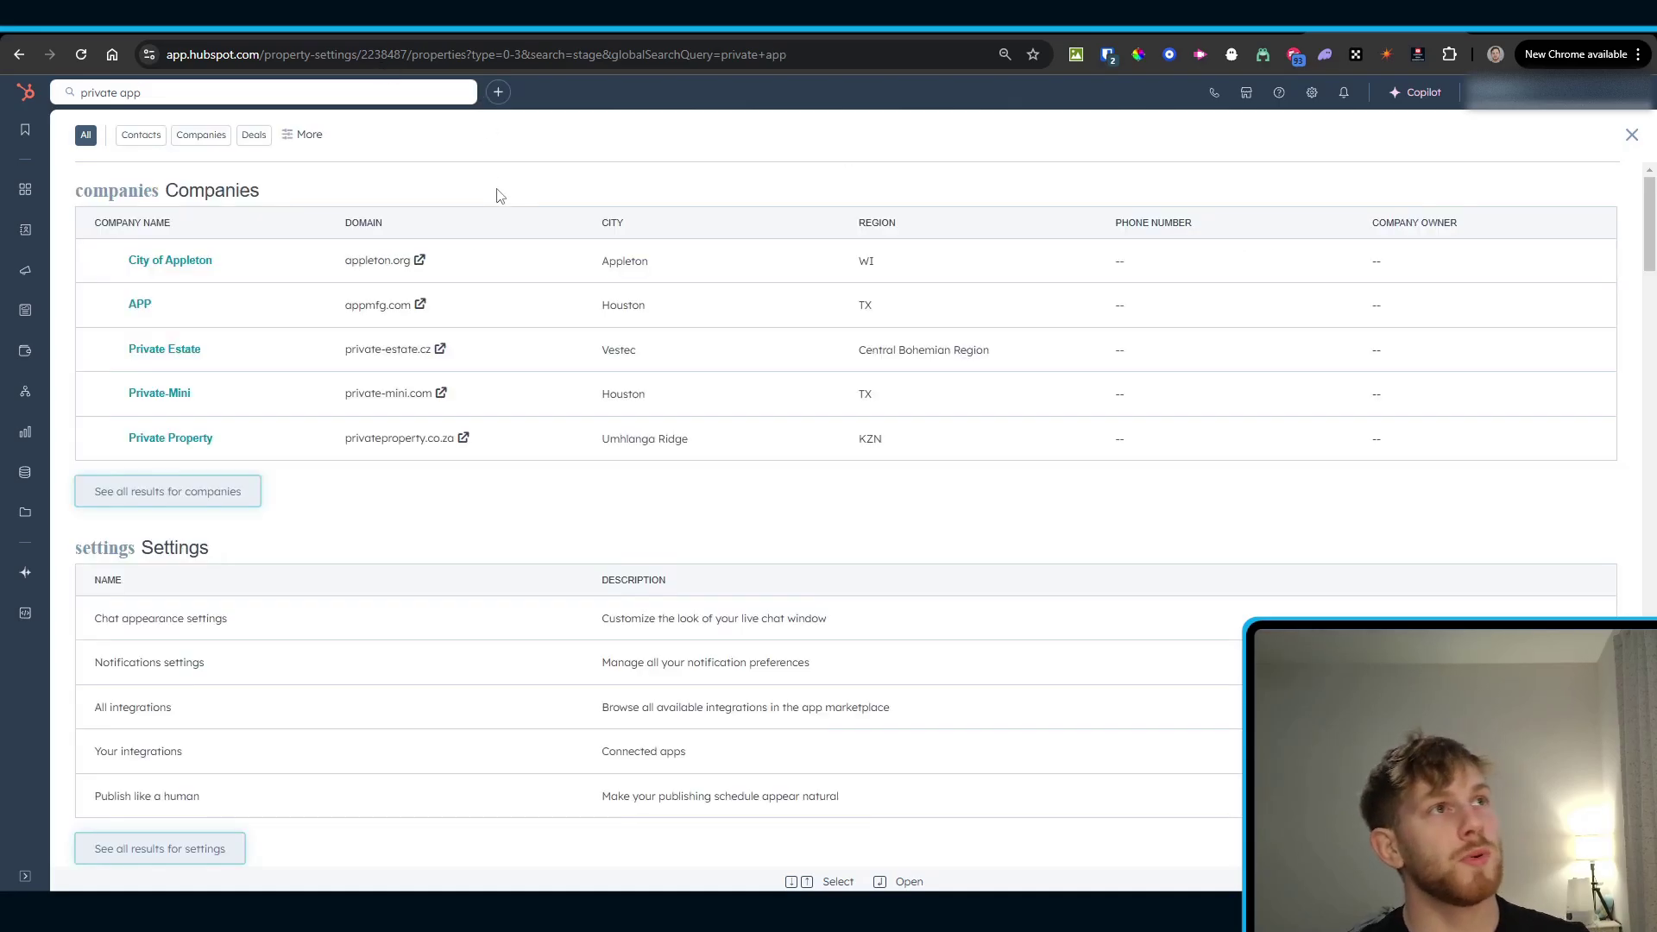
Step: Leave the "private app" search results and open the Private Apps page in HubSpot's integration settings
{"action": "scroll", "coordinate": [215, 561], "scroll_direction": "down", "scroll_amount": 1}
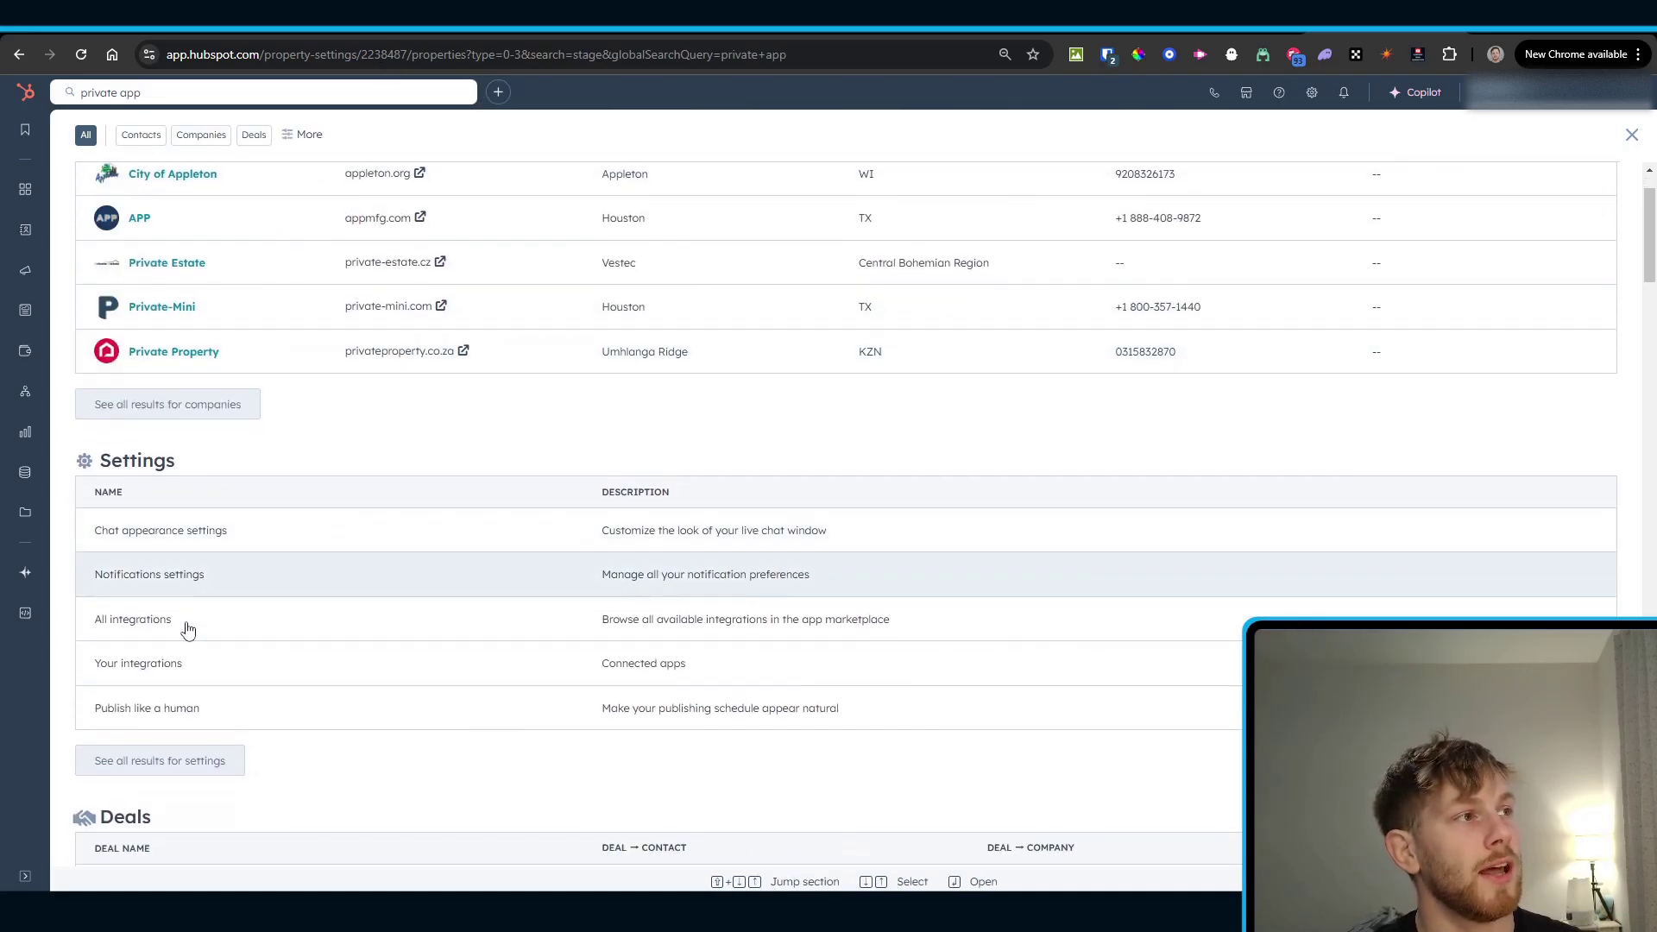
{"action": "left_click", "coordinate": [135, 633]}
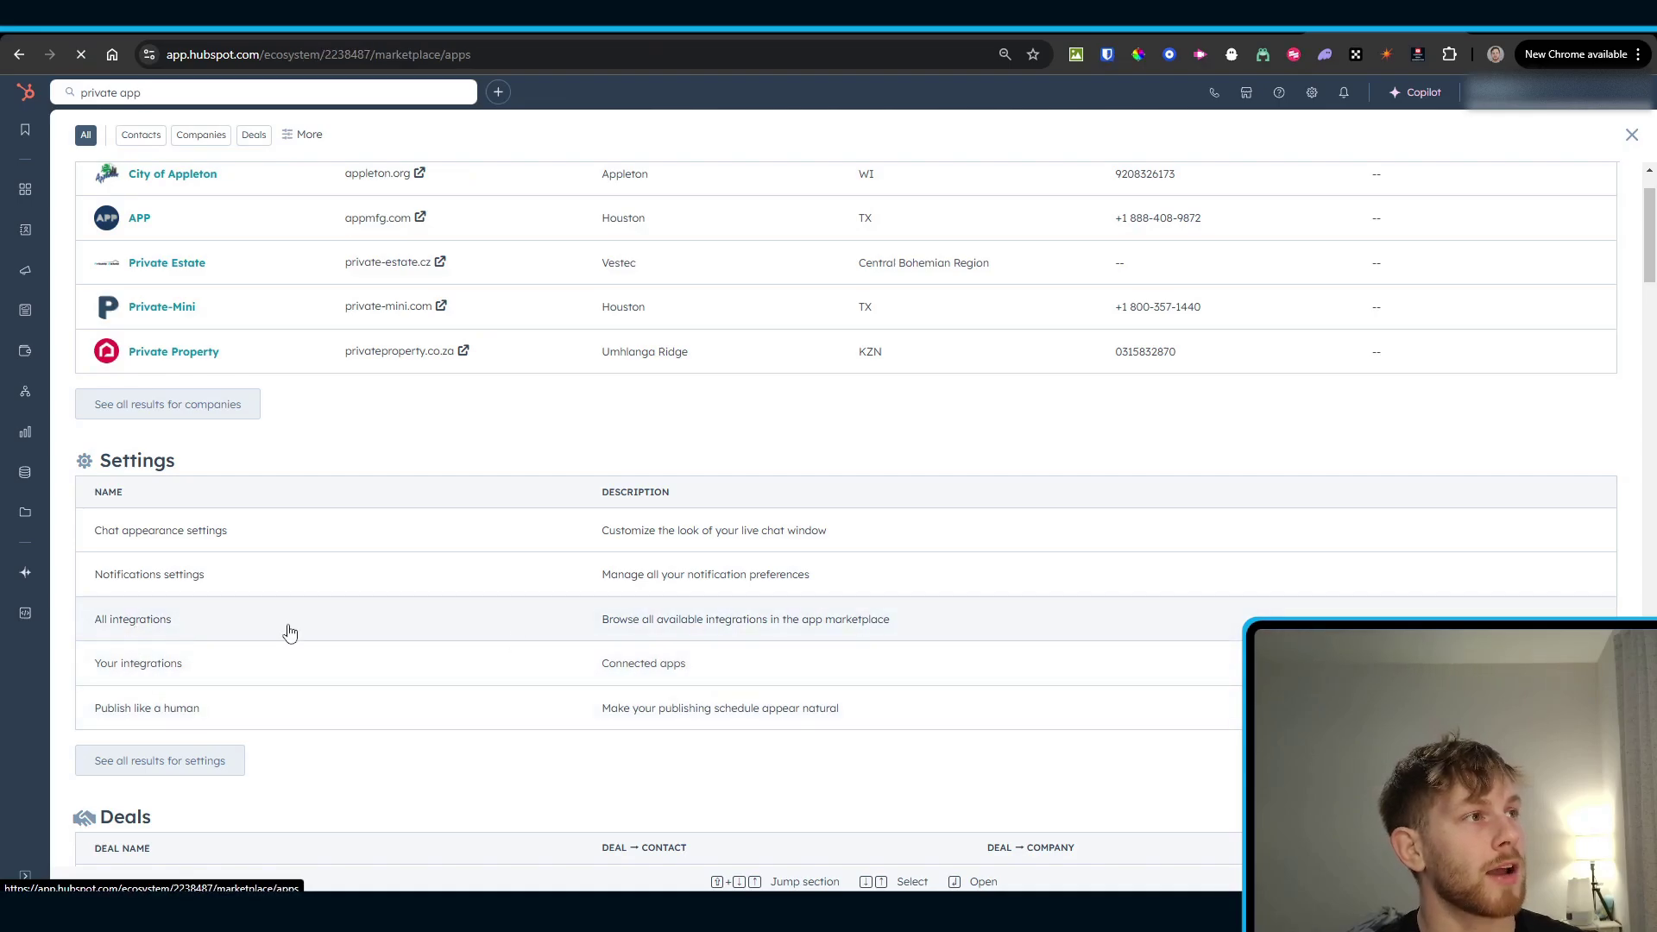
{"action": "left_click", "coordinate": [1312, 93]}
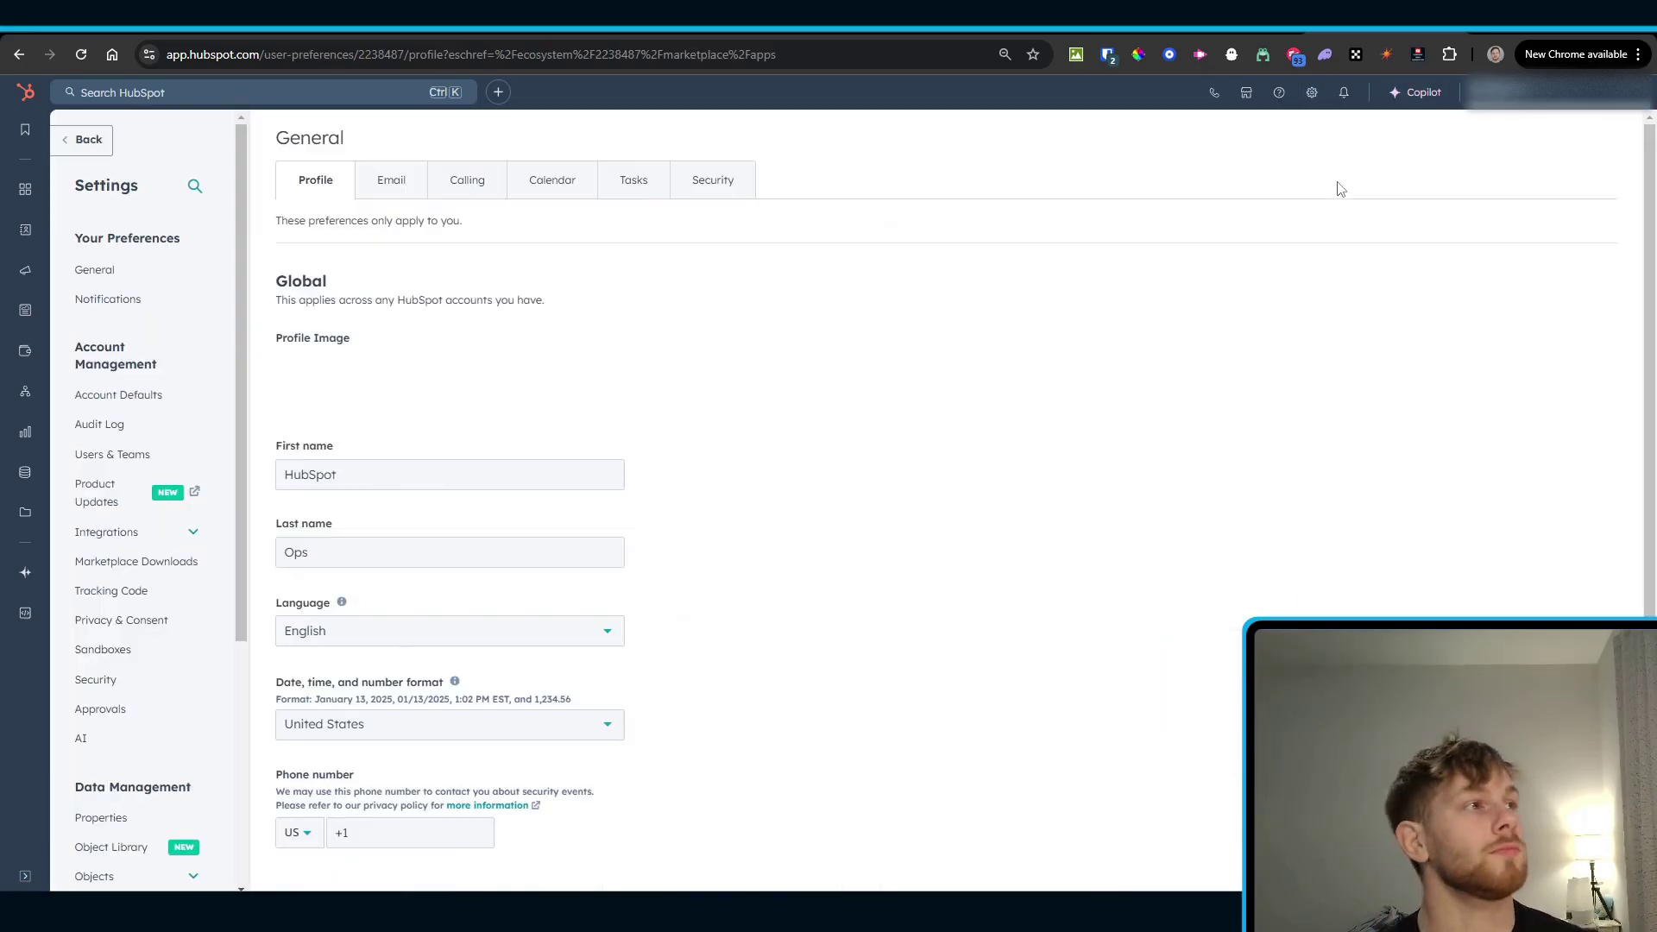
{"action": "scroll", "coordinate": [149, 487], "scroll_direction": "down", "scroll_amount": 3}
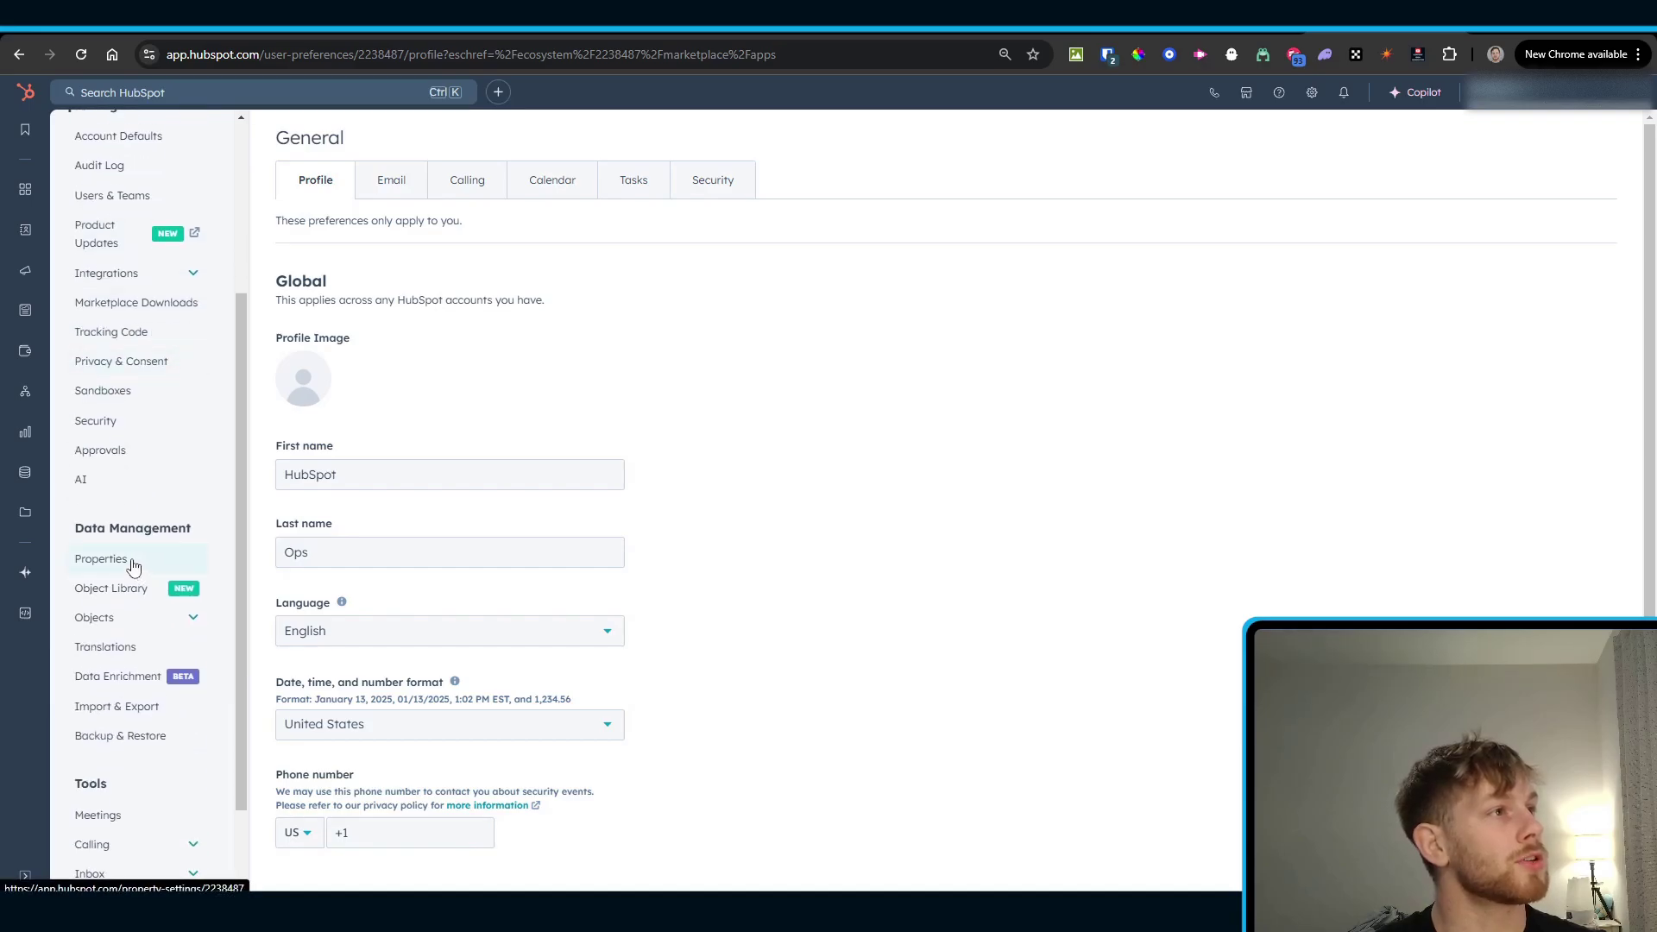
{"action": "left_click", "coordinate": [157, 623]}
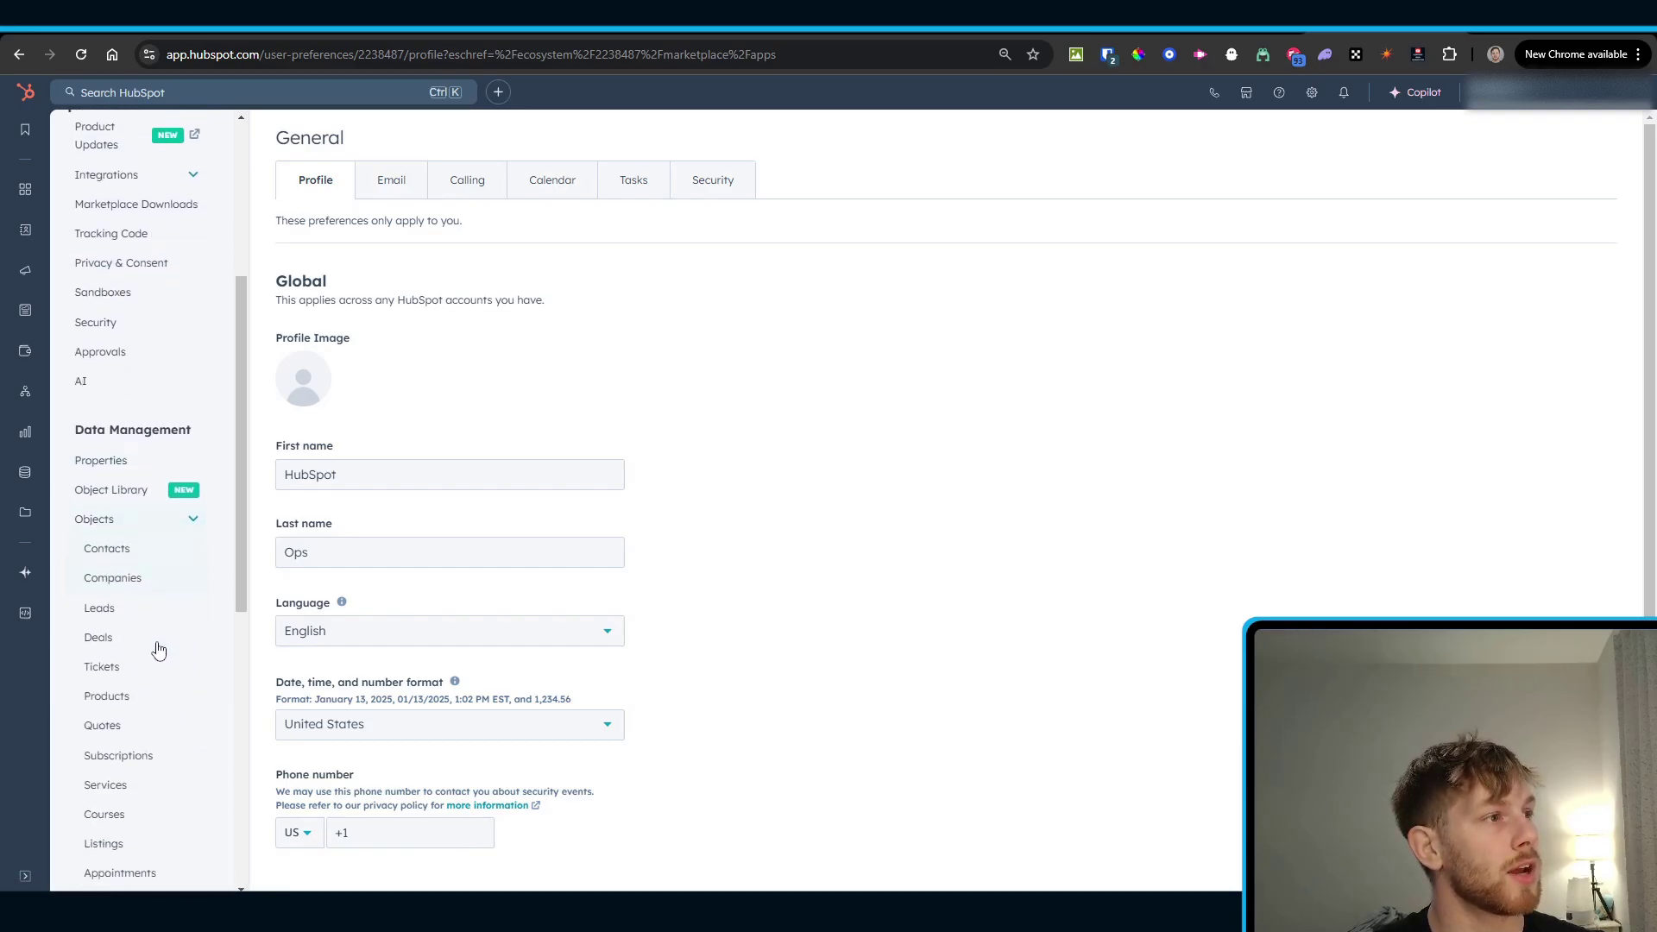
{"action": "scroll", "coordinate": [155, 655], "scroll_direction": "down", "scroll_amount": 5}
{"action": "scroll", "coordinate": [139, 703], "scroll_direction": "down", "scroll_amount": 2}
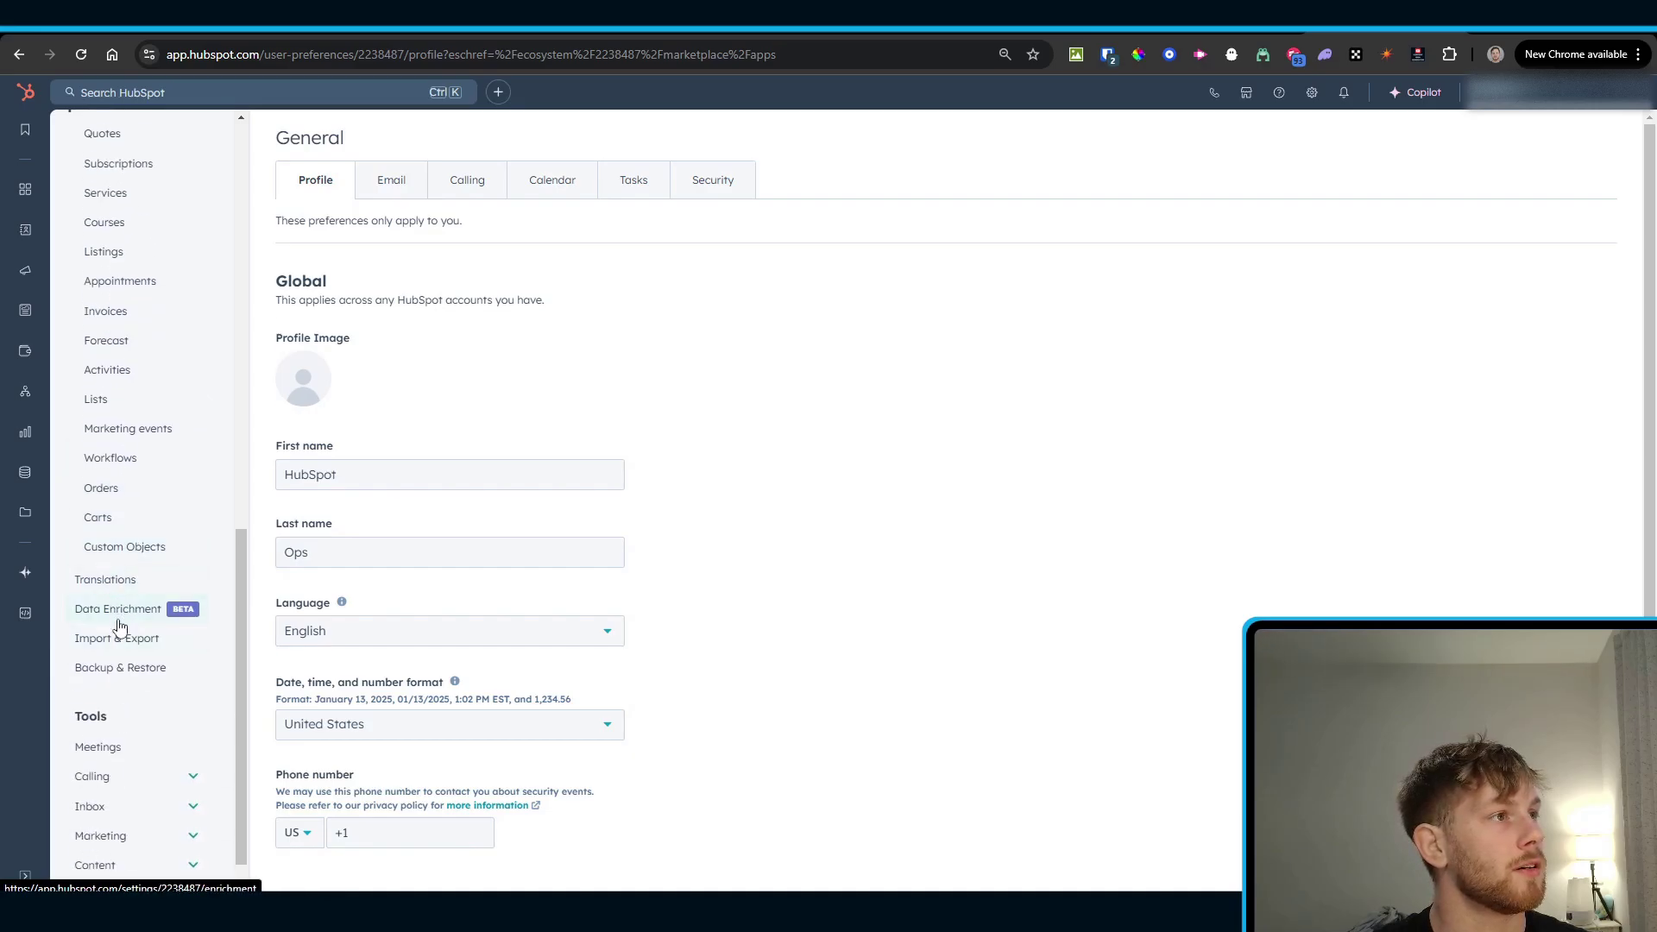
{"action": "scroll", "coordinate": [138, 715], "scroll_direction": "down", "scroll_amount": 1}
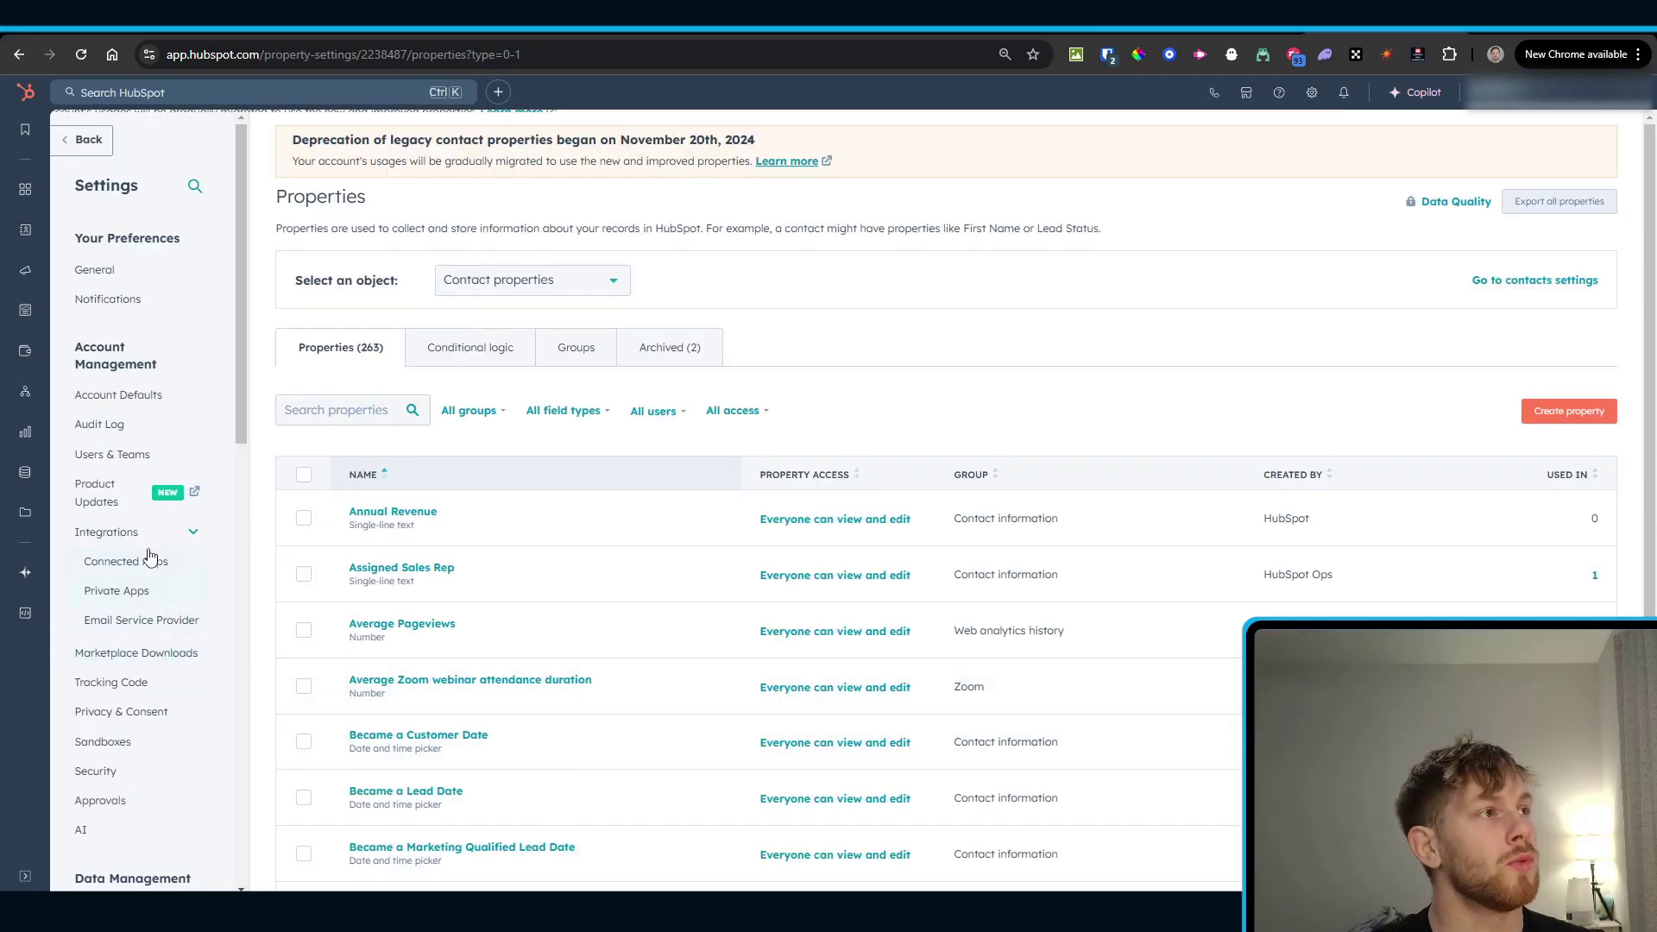
{"action": "left_click", "coordinate": [136, 597]}
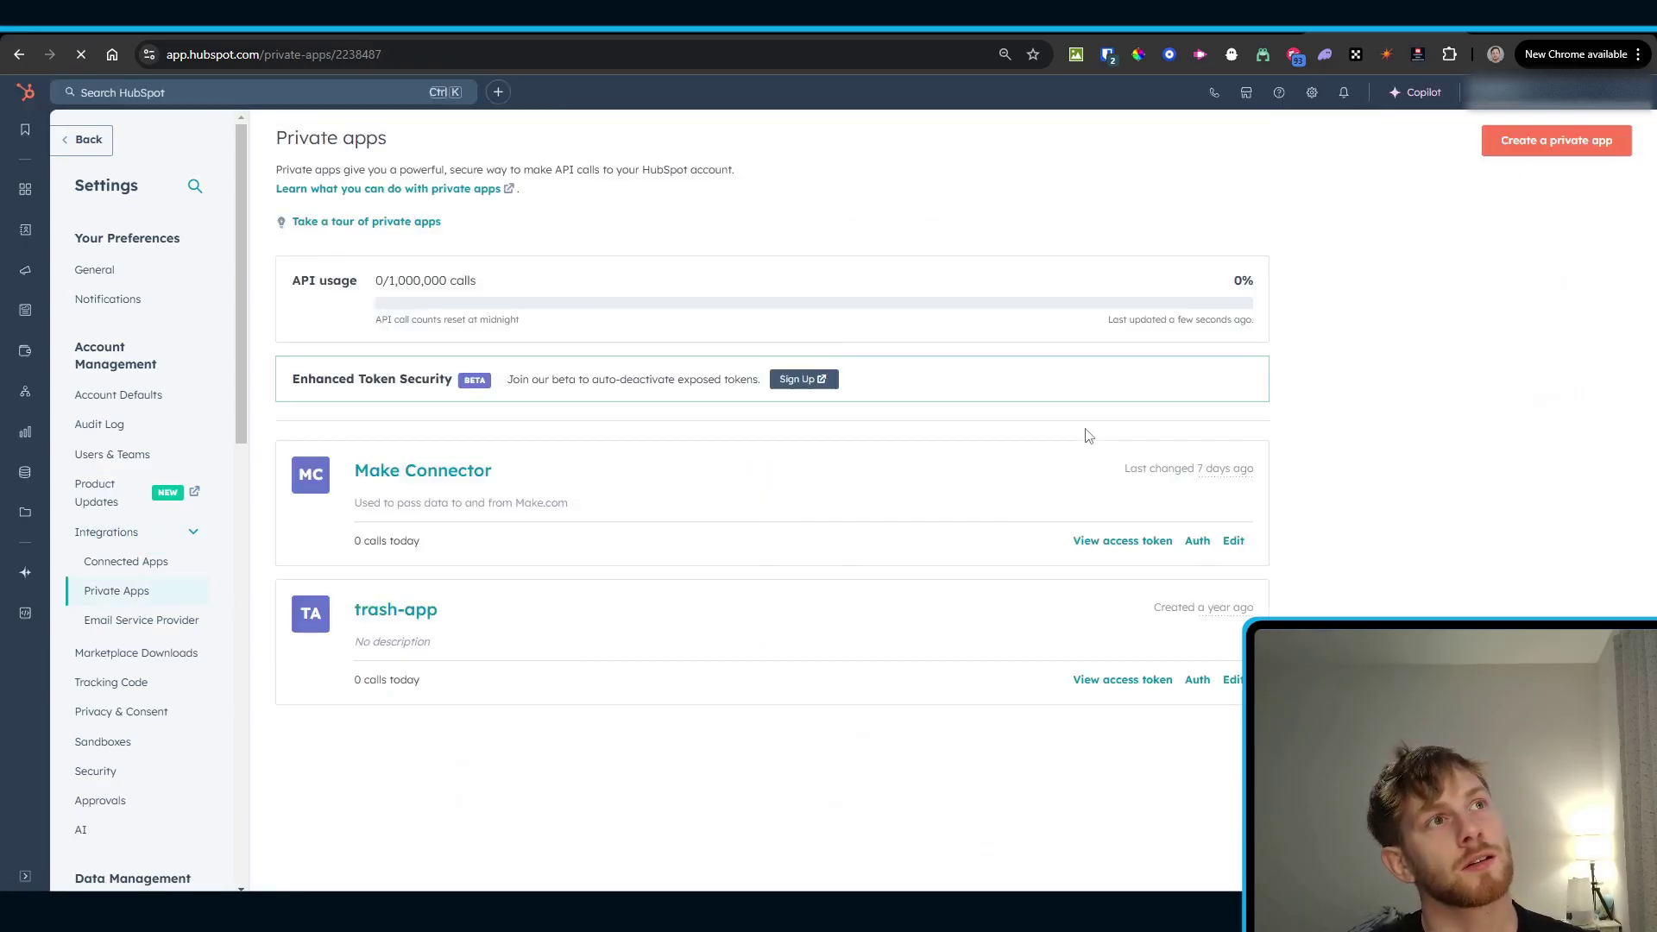
Step: Start creating a new private app and go from its basic info to its scopes
{"action": "left_click", "coordinate": [1536, 155]}
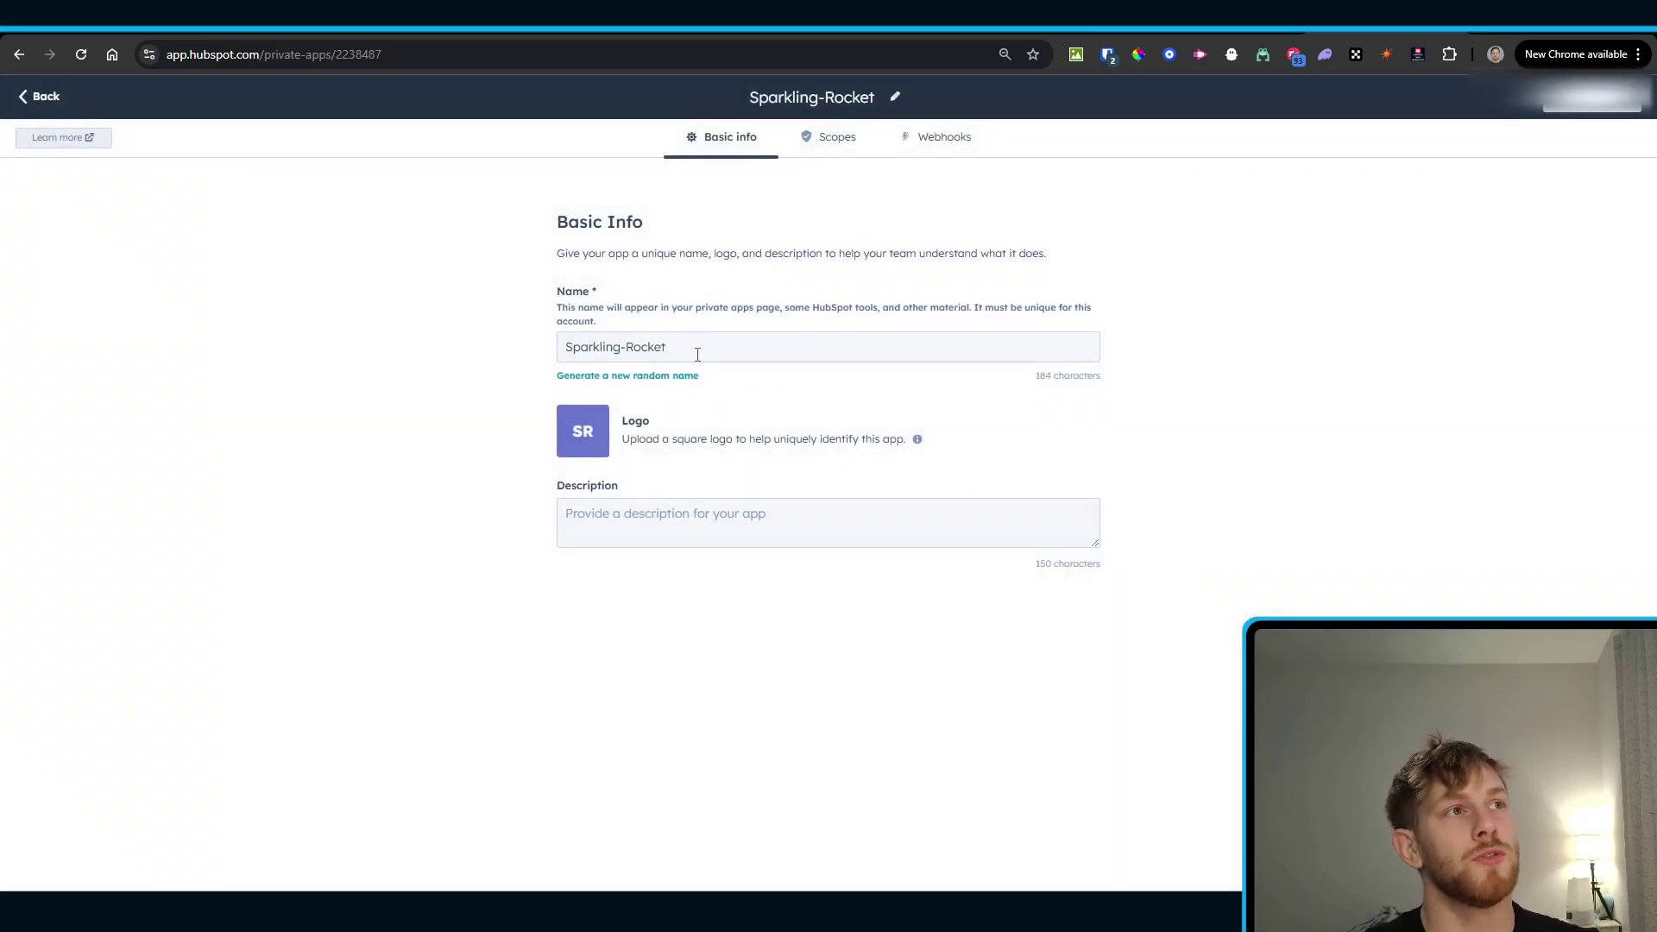
{"action": "triple_click", "coordinate": [697, 355]}
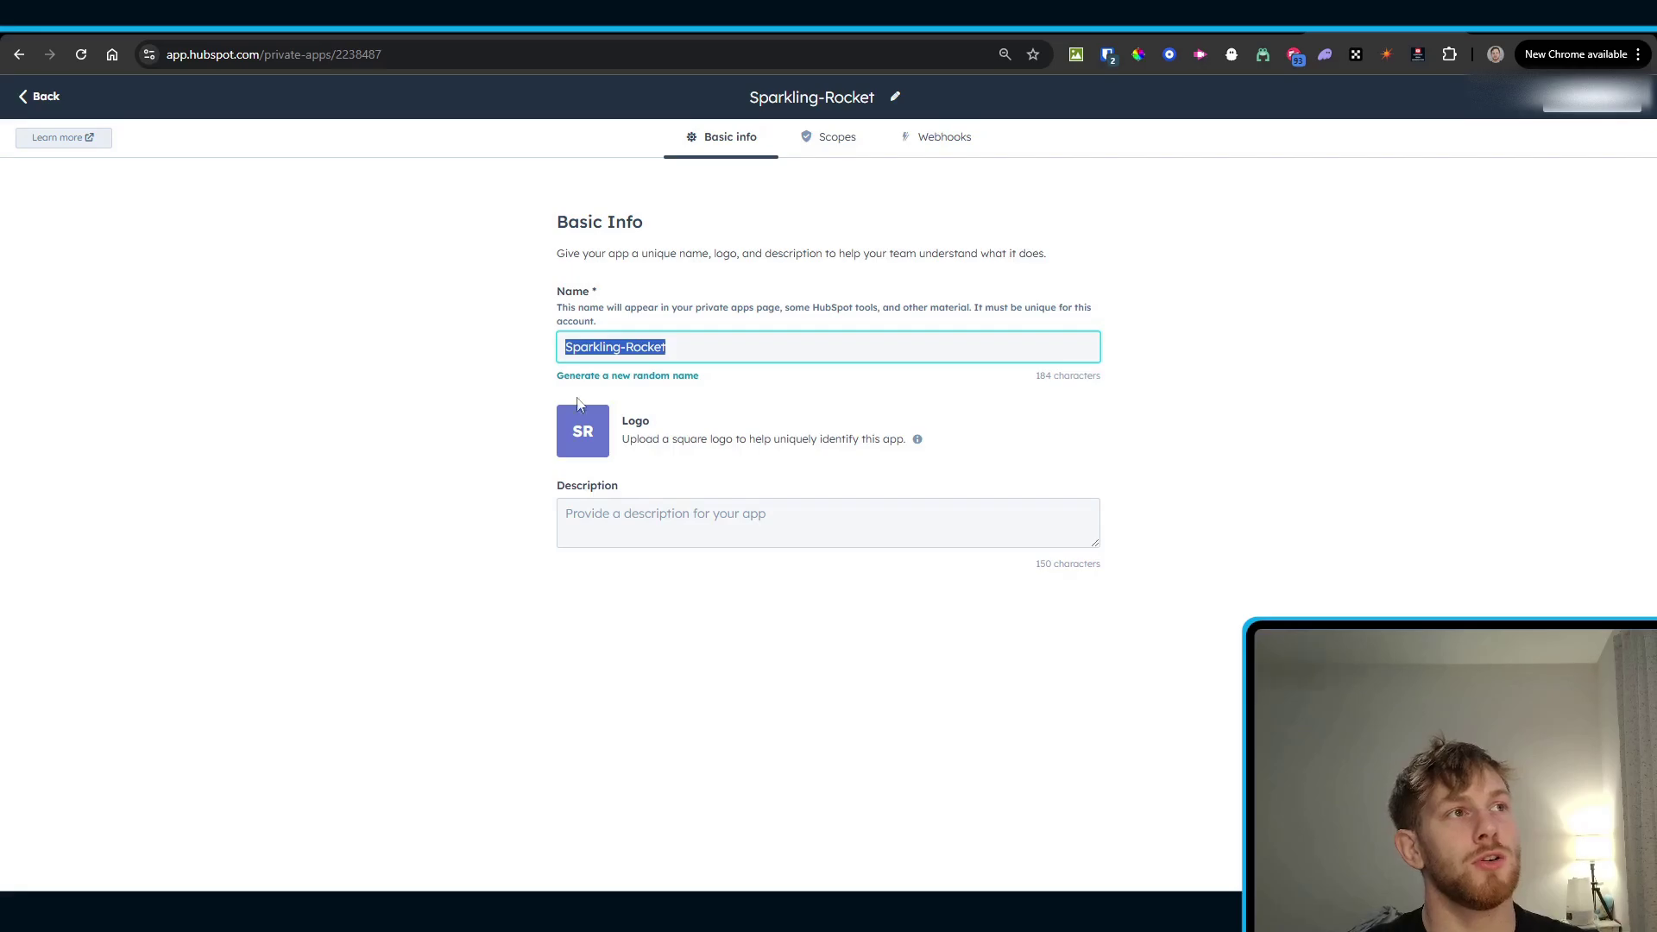
{"action": "left_click", "coordinate": [830, 140]}
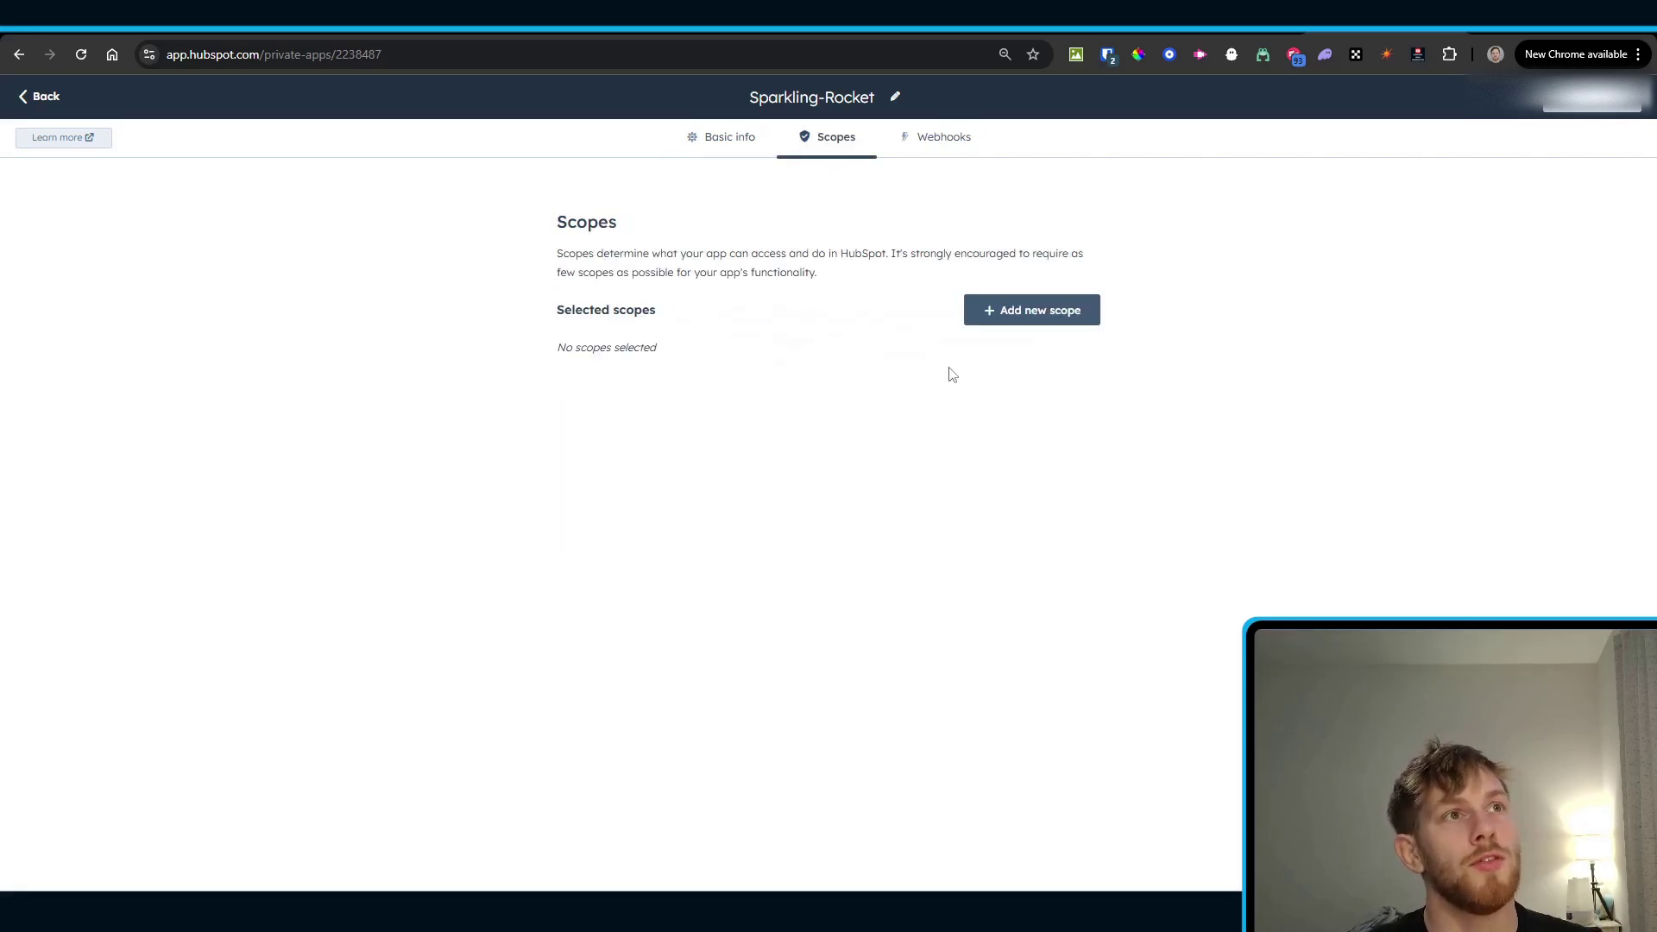
Step: Look through the scopes that can be added to the private app, then close the list without choosing any
{"action": "left_click", "coordinate": [1028, 310]}
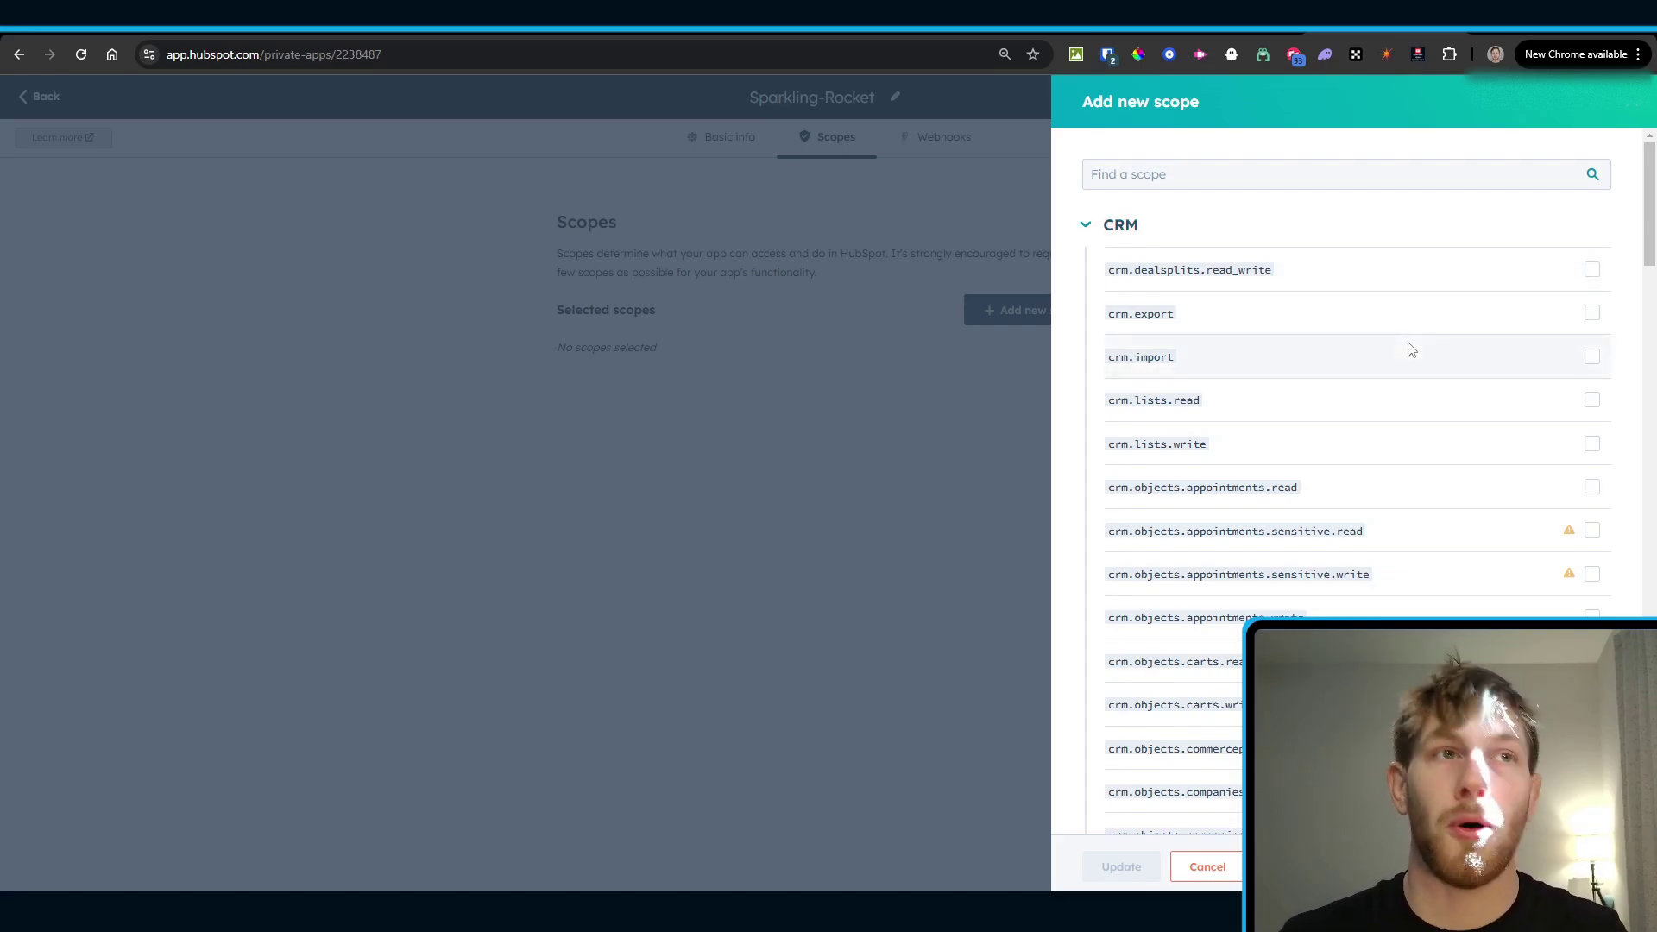
{"action": "scroll", "coordinate": [1416, 354], "scroll_direction": "down", "scroll_amount": 20}
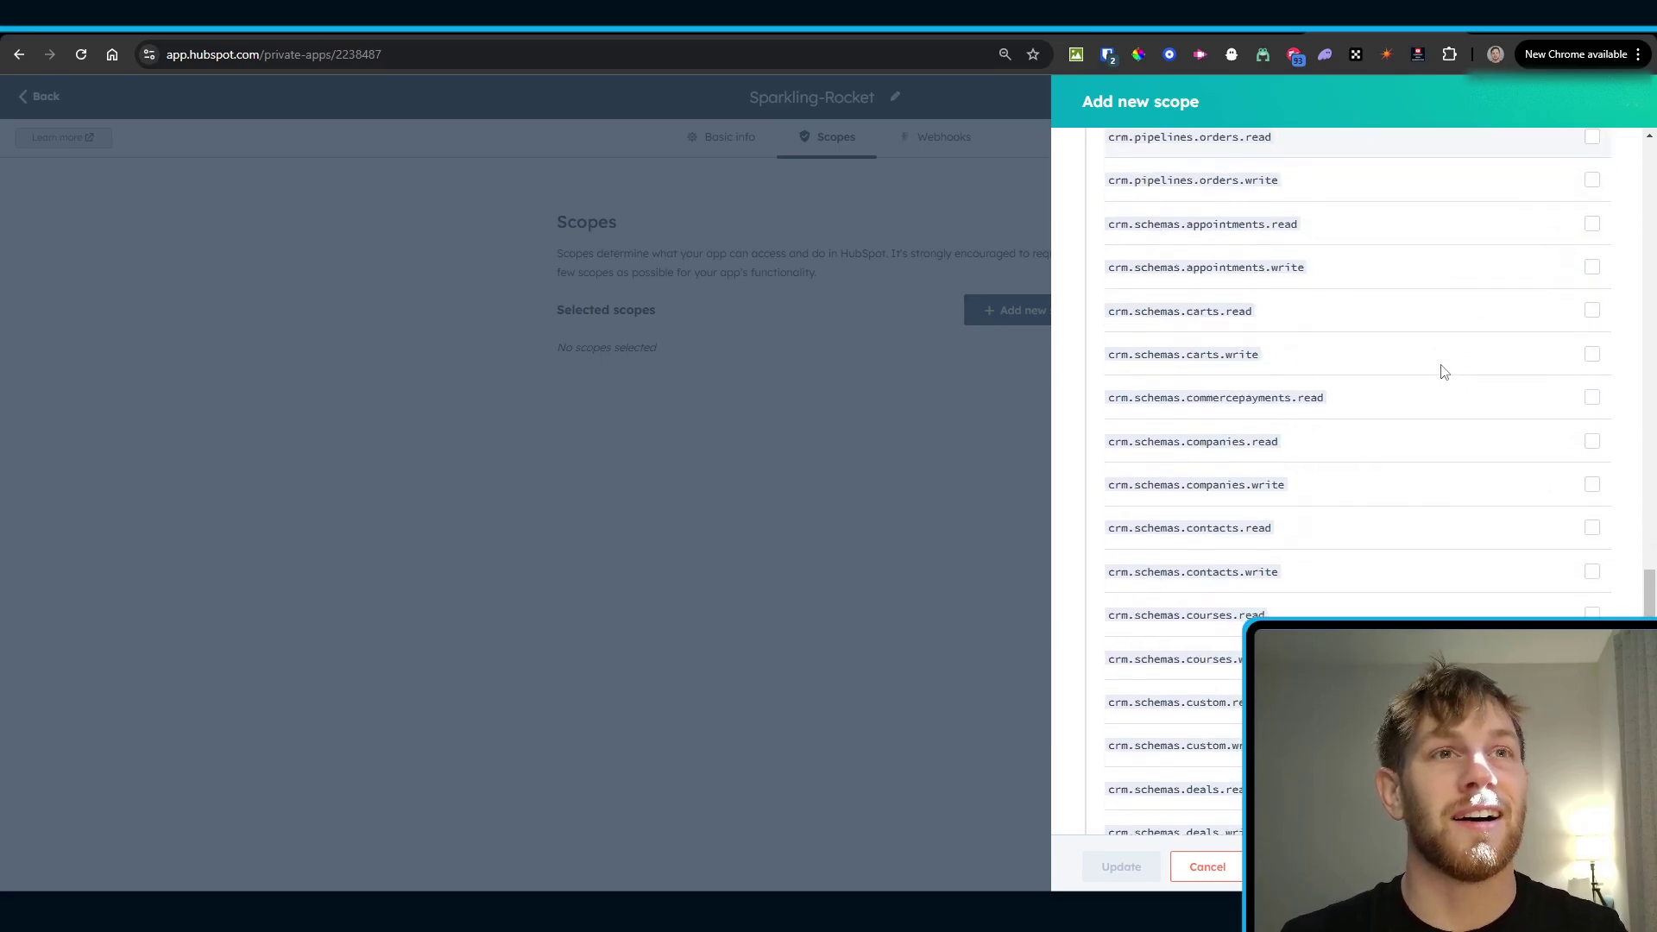
{"action": "scroll", "coordinate": [1444, 369], "scroll_direction": "down", "scroll_amount": 10}
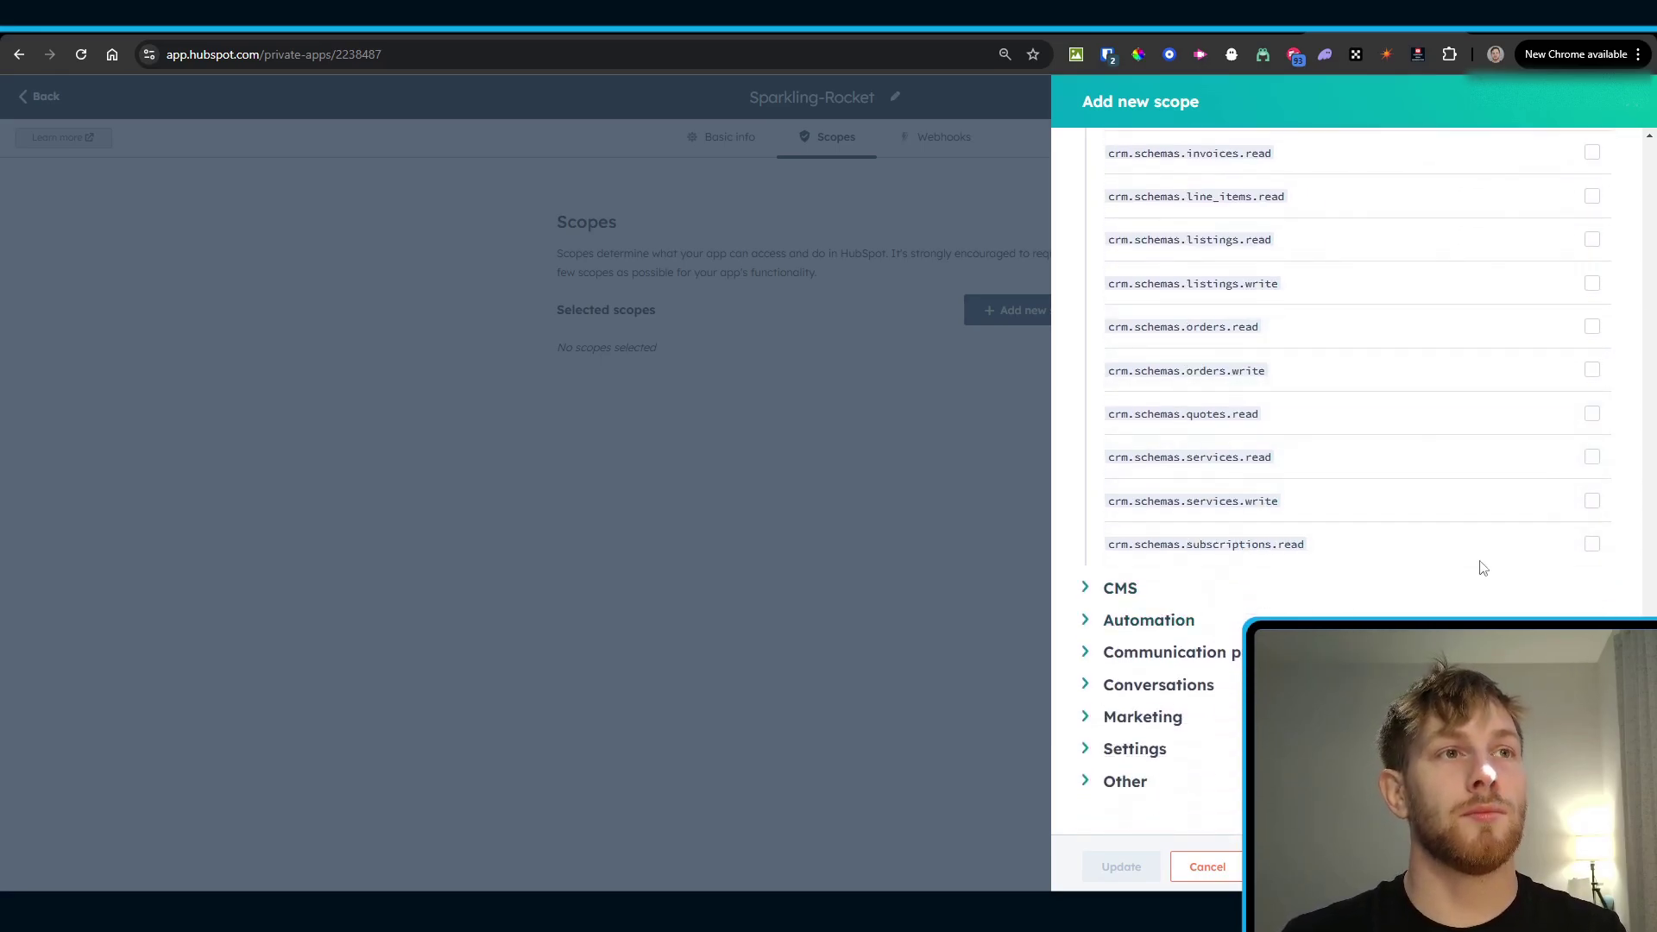
{"action": "scroll", "coordinate": [1489, 544], "scroll_direction": "up", "scroll_amount": 10}
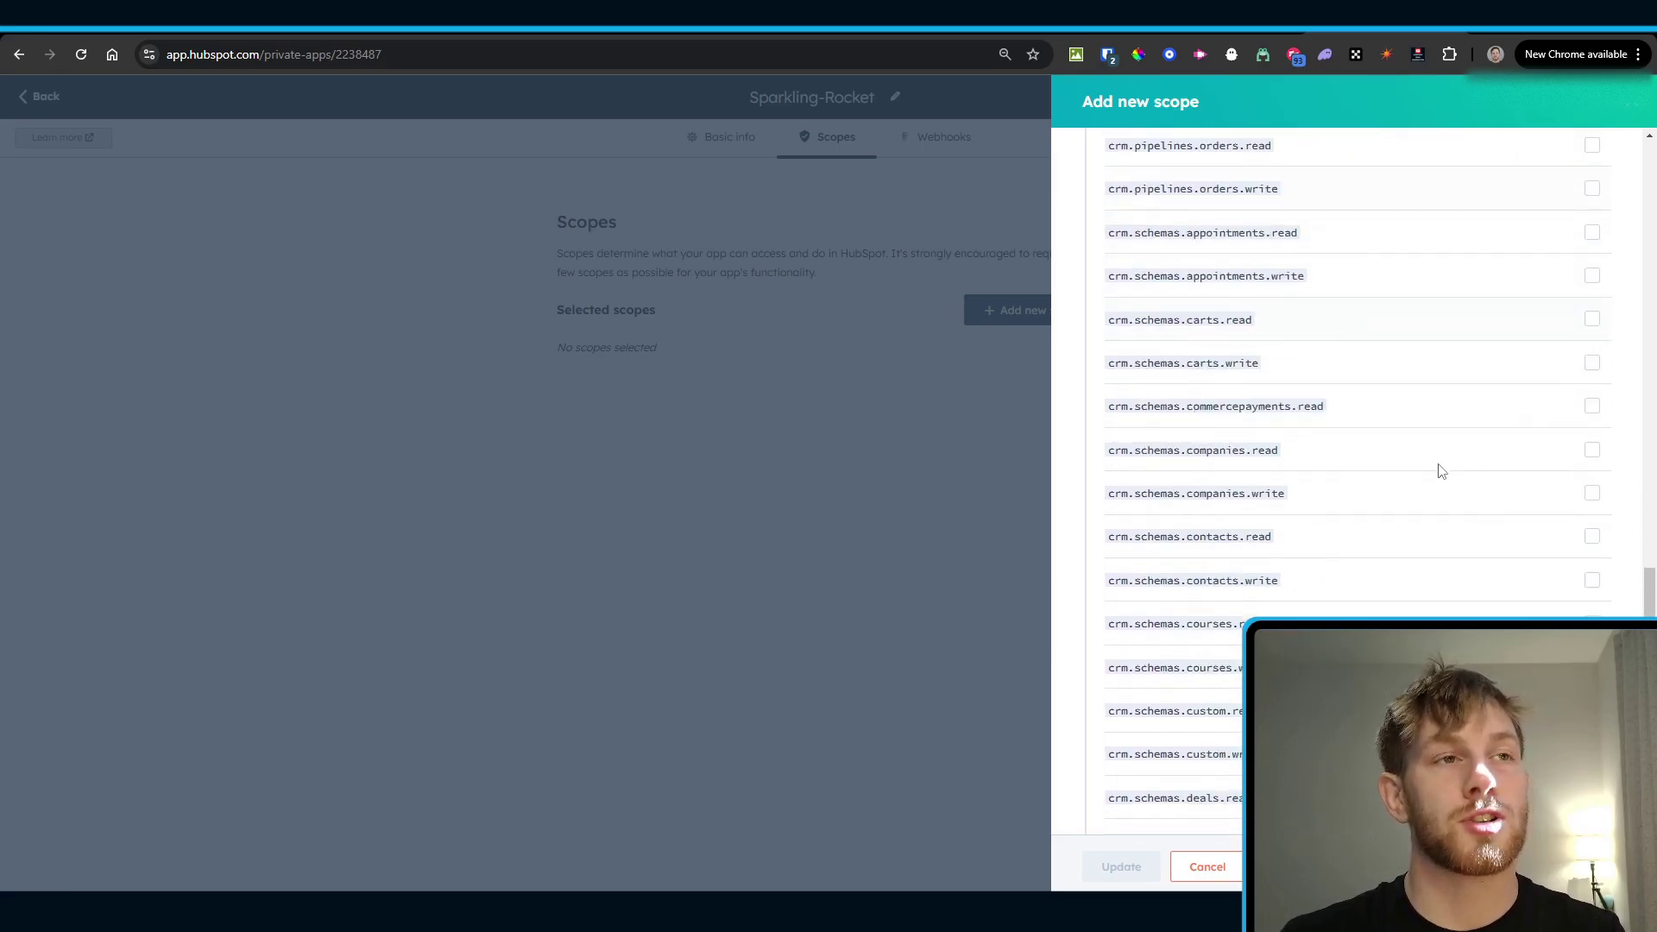
{"action": "scroll", "coordinate": [1441, 484], "scroll_direction": "down", "scroll_amount": 10}
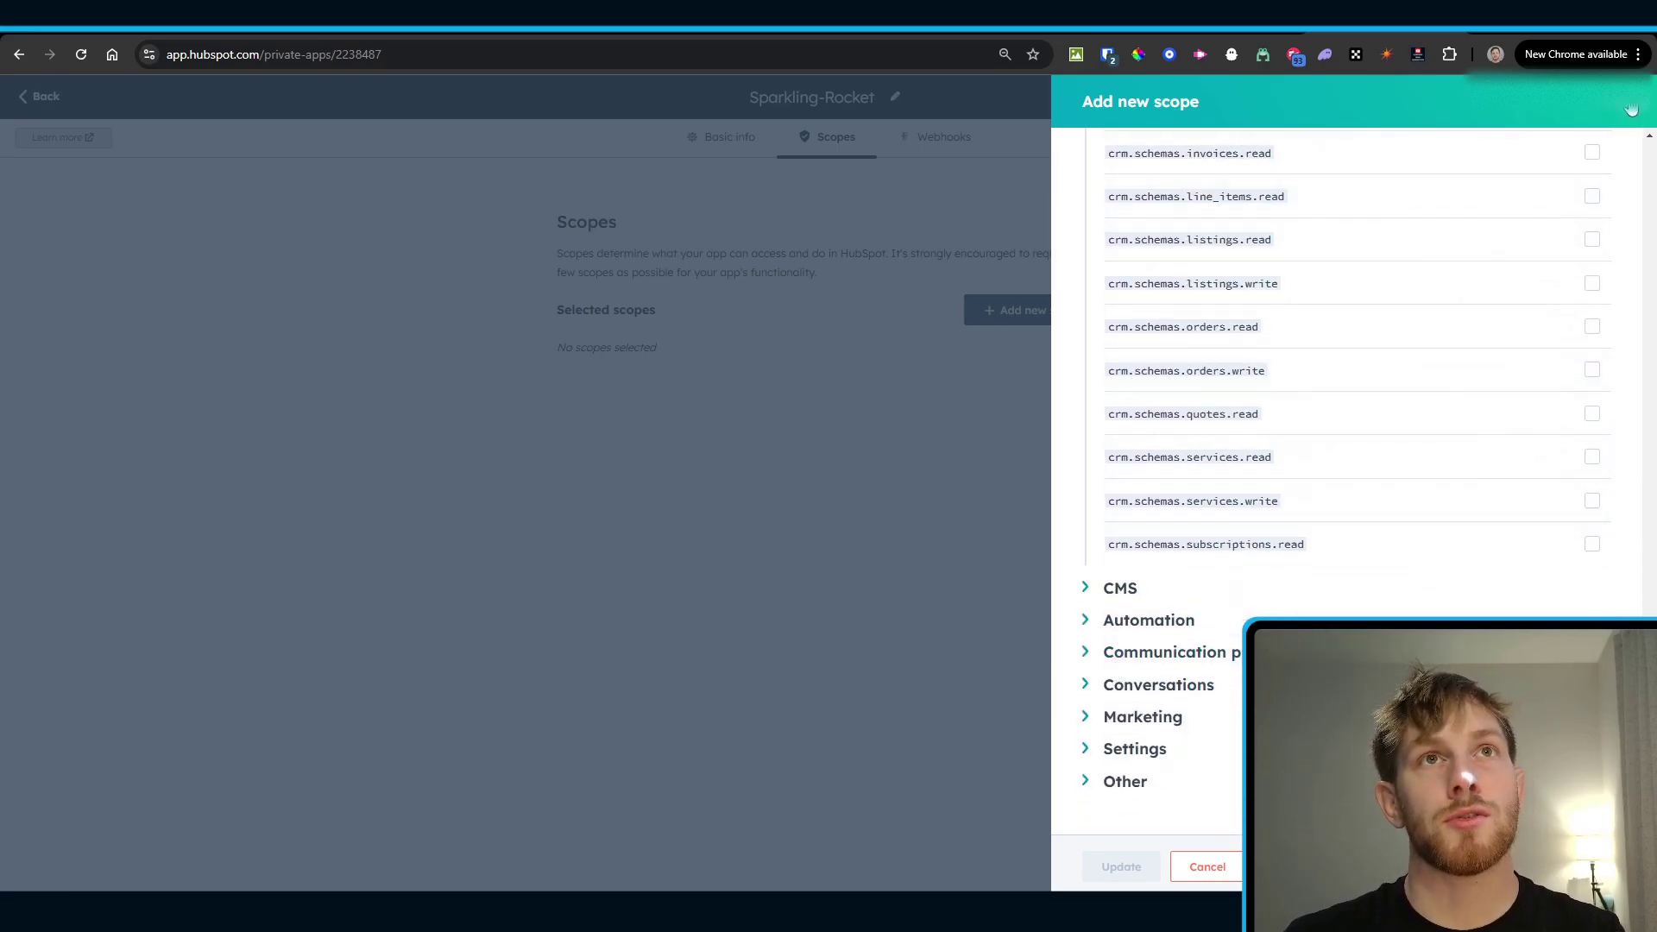
{"action": "left_click", "coordinate": [825, 533]}
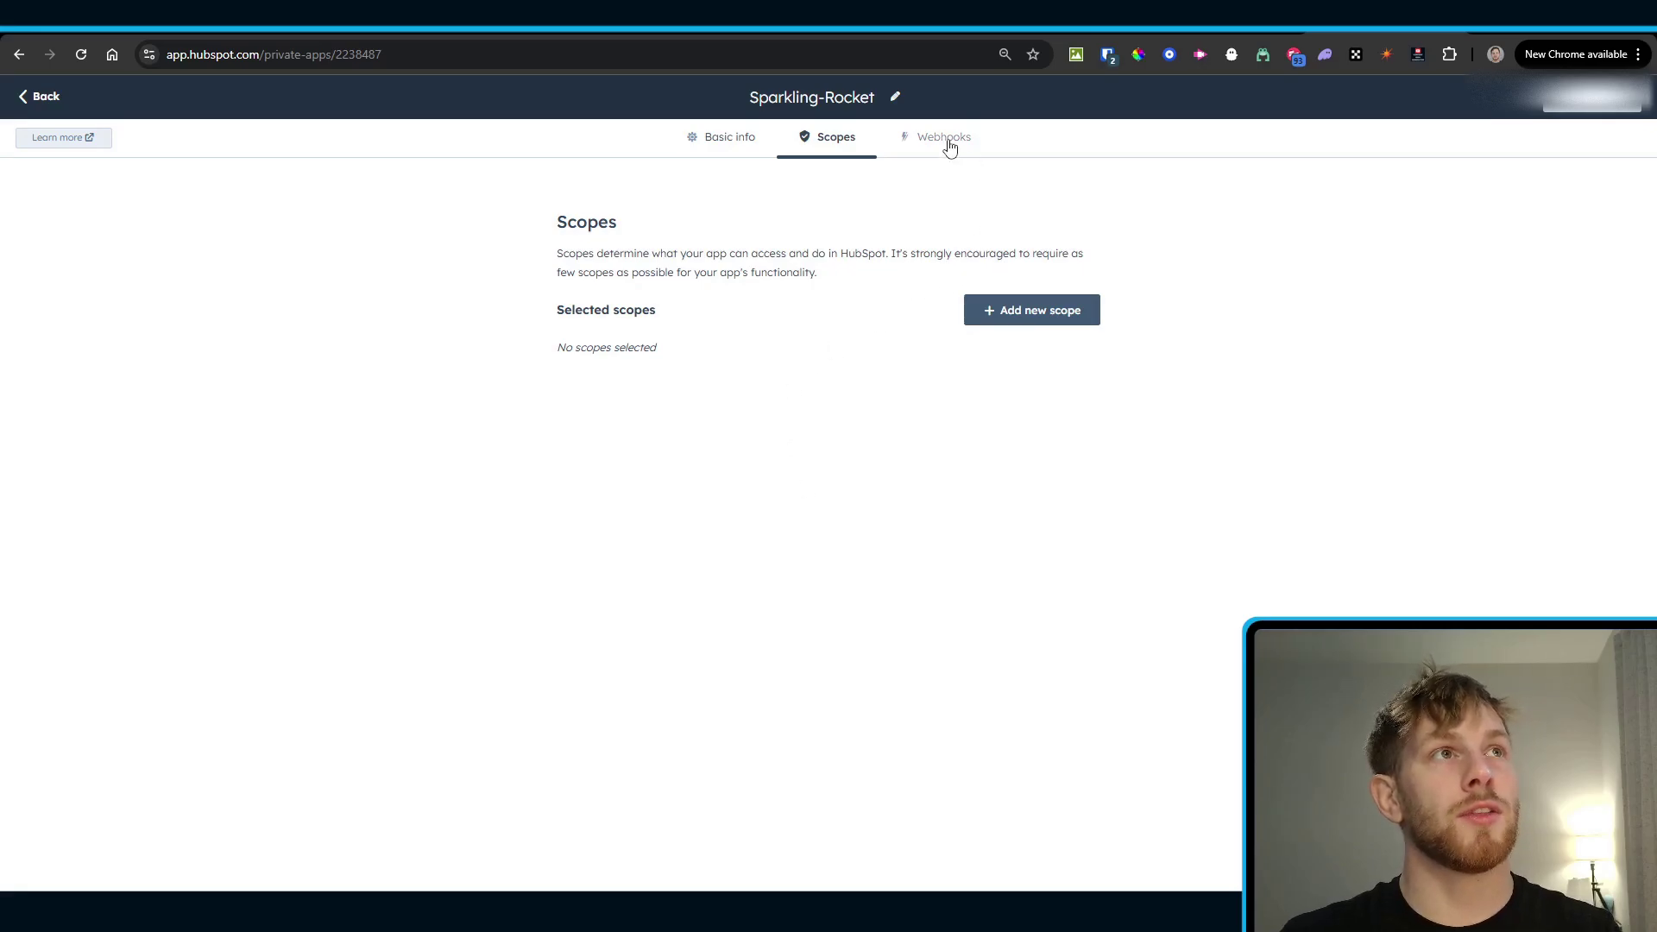
Step: Examine the private app's webhook settings, including the event subscriptions section
{"action": "left_click", "coordinate": [949, 140]}
{"action": "left_click_drag", "start_coordinate": [634, 393], "coordinate": [529, 463]}
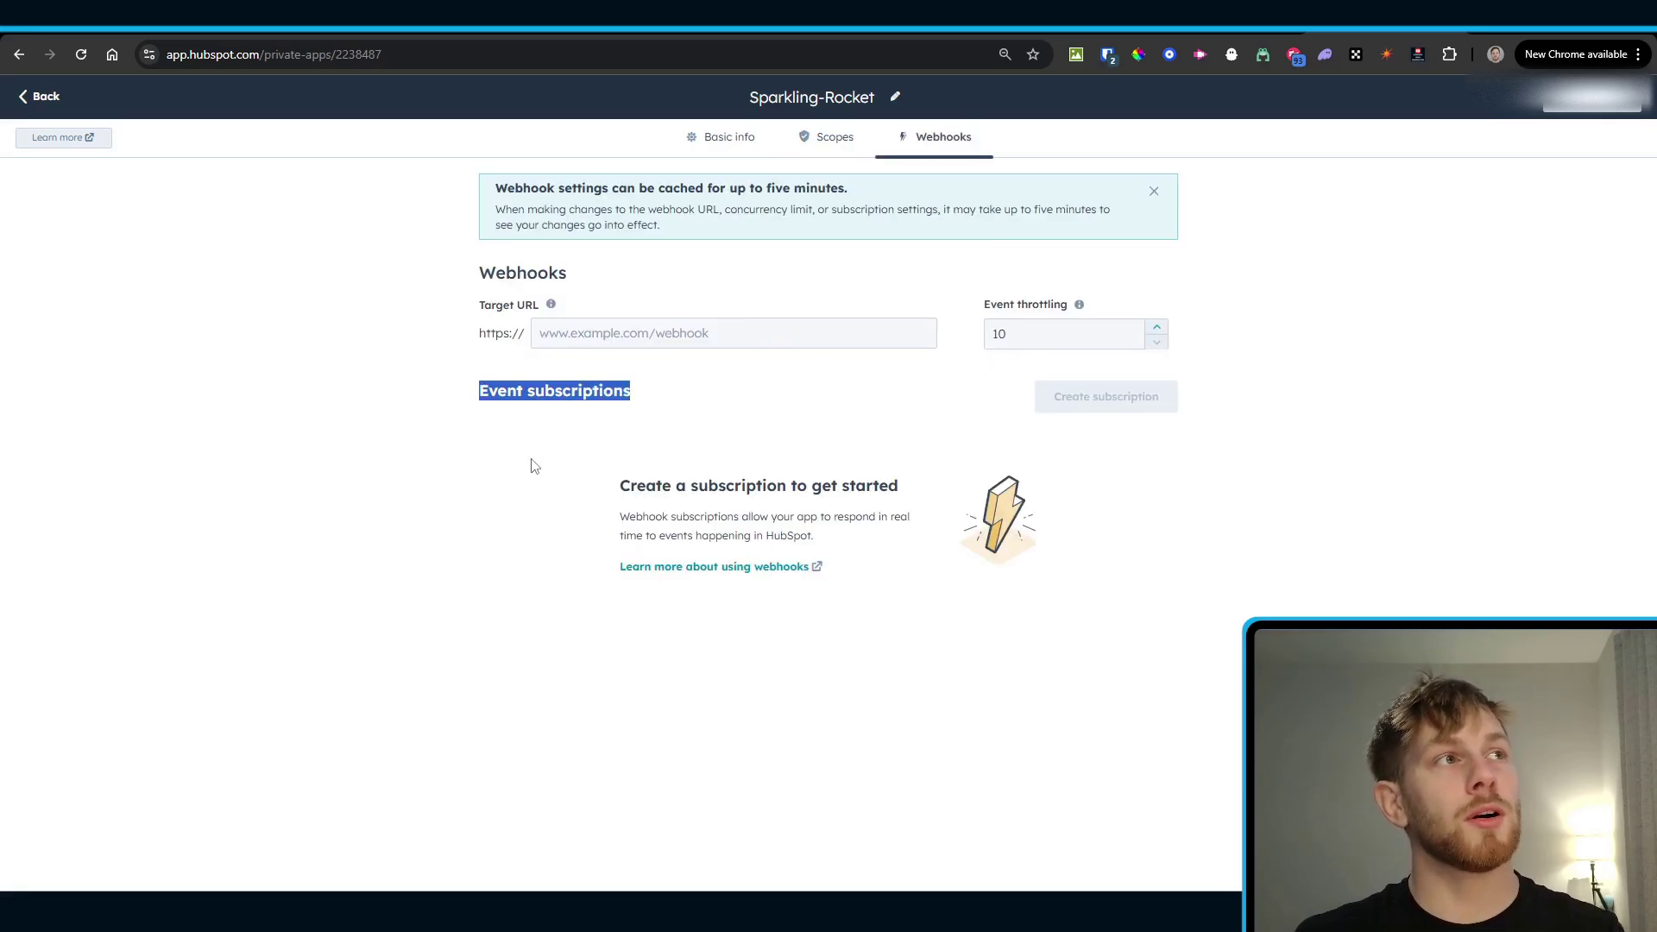
{"action": "left_click", "coordinate": [508, 472]}
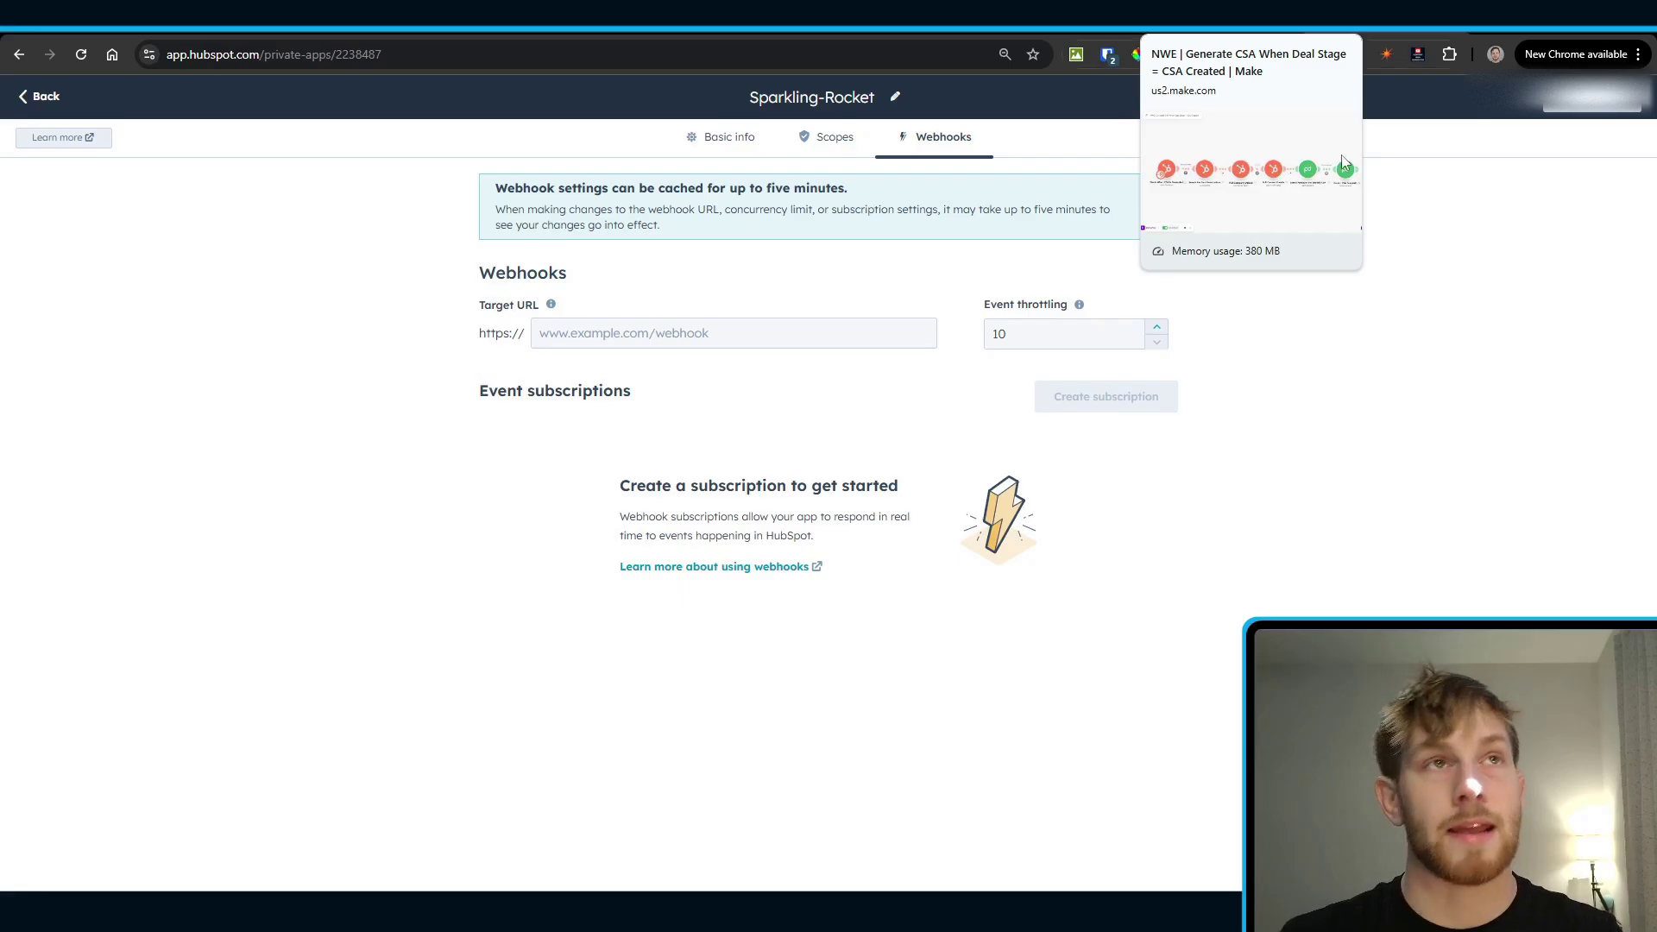
Step: Switch to the CSA scenario in Make, open the scenarios list in a new tab, and create a new scenario
{"action": "left_click", "coordinate": [1210, 31]}
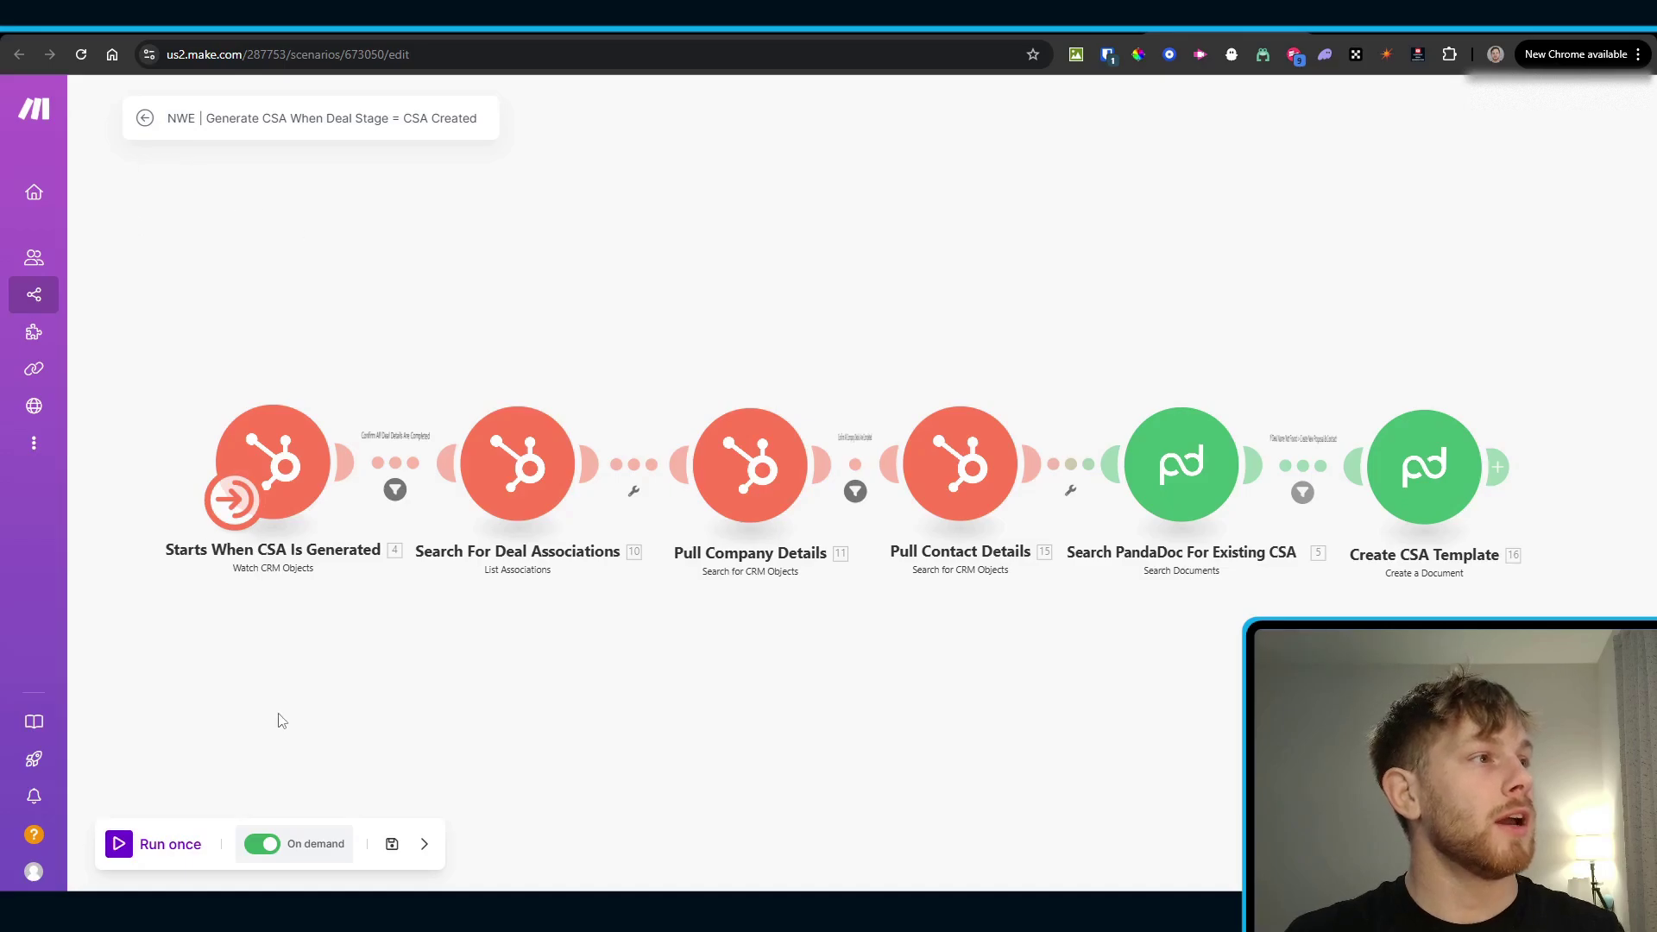
{"action": "left_click_drag", "start_coordinate": [296, 719], "coordinate": [290, 642]}
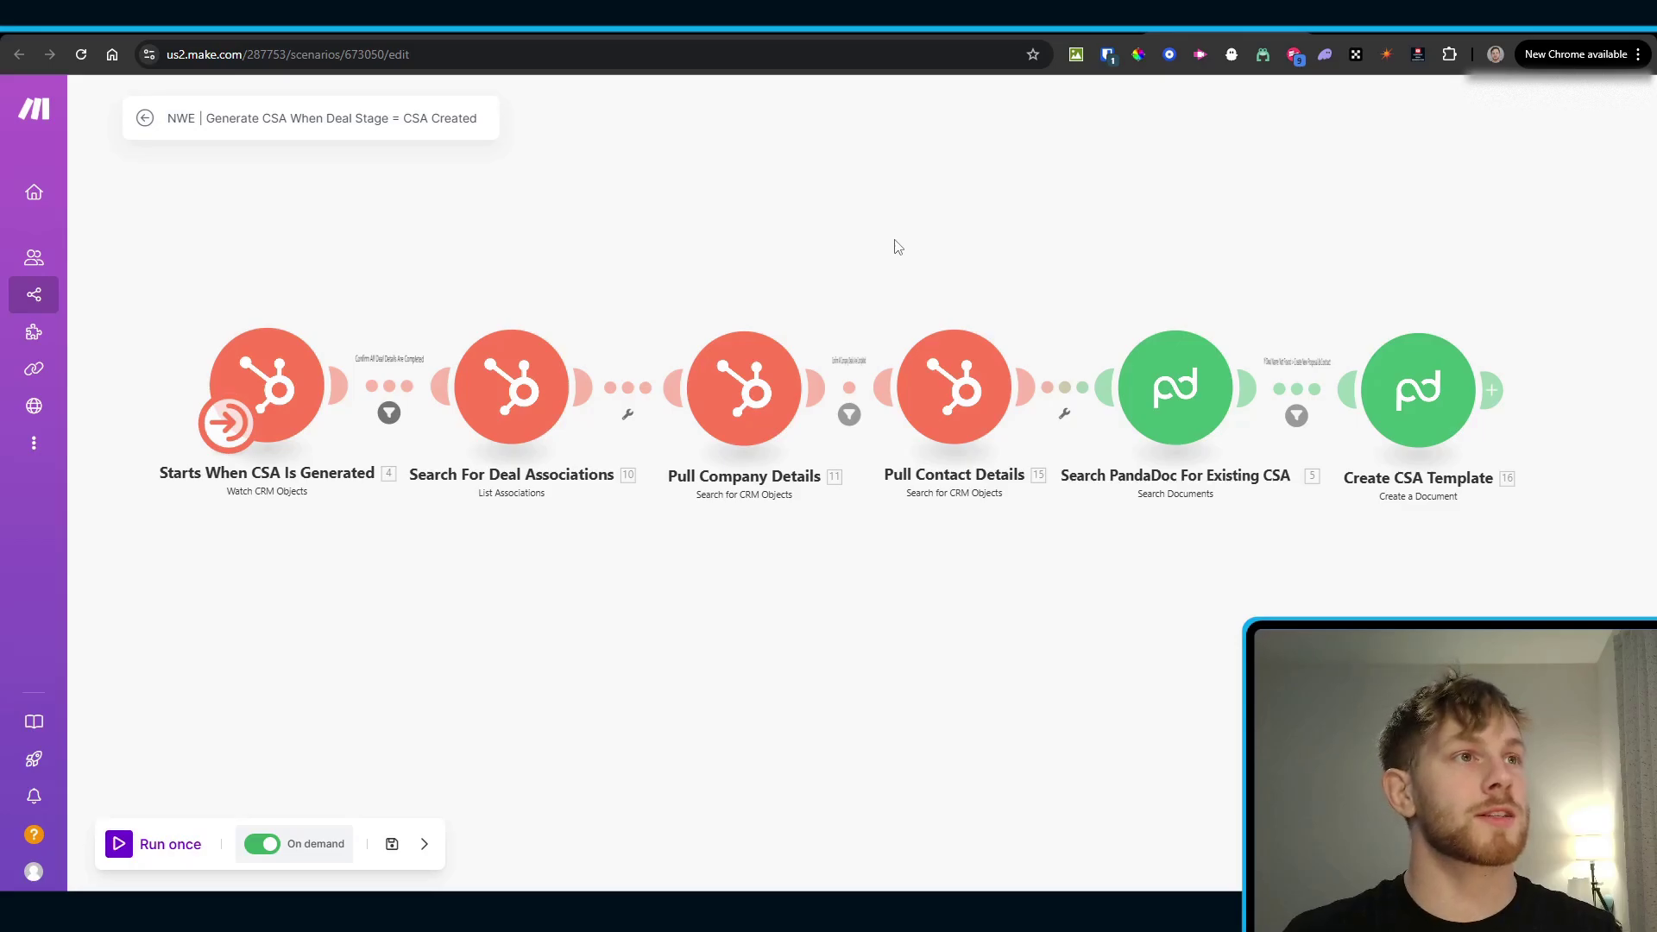
{"action": "right_click", "coordinate": [41, 297]}
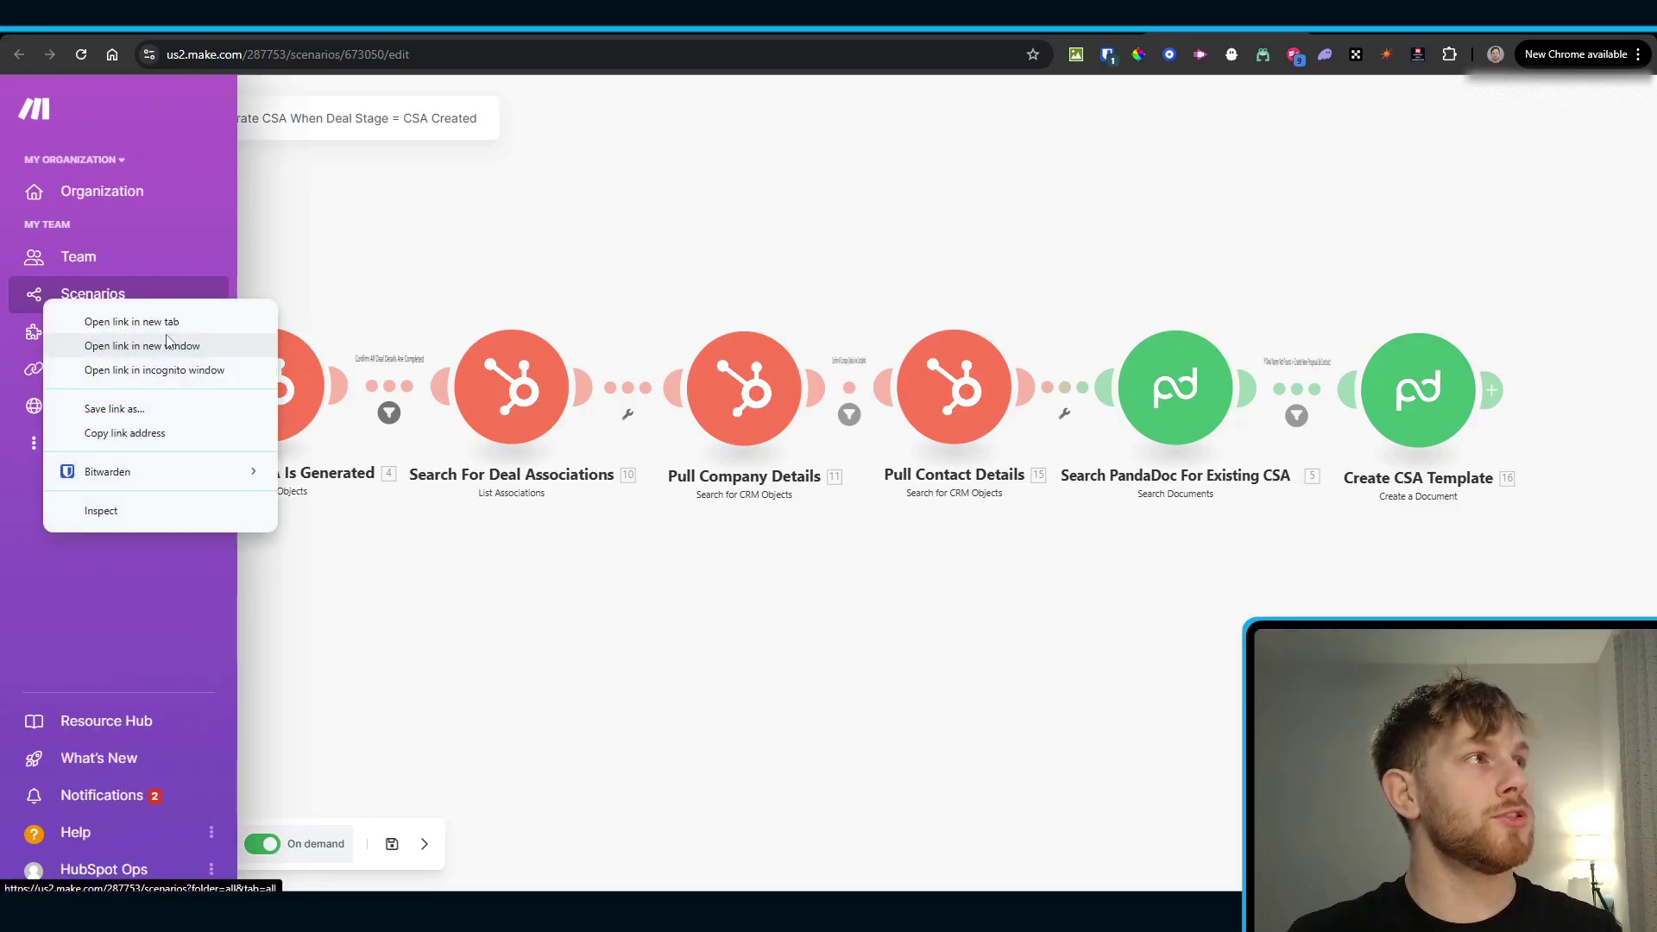
{"action": "left_click", "coordinate": [129, 315]}
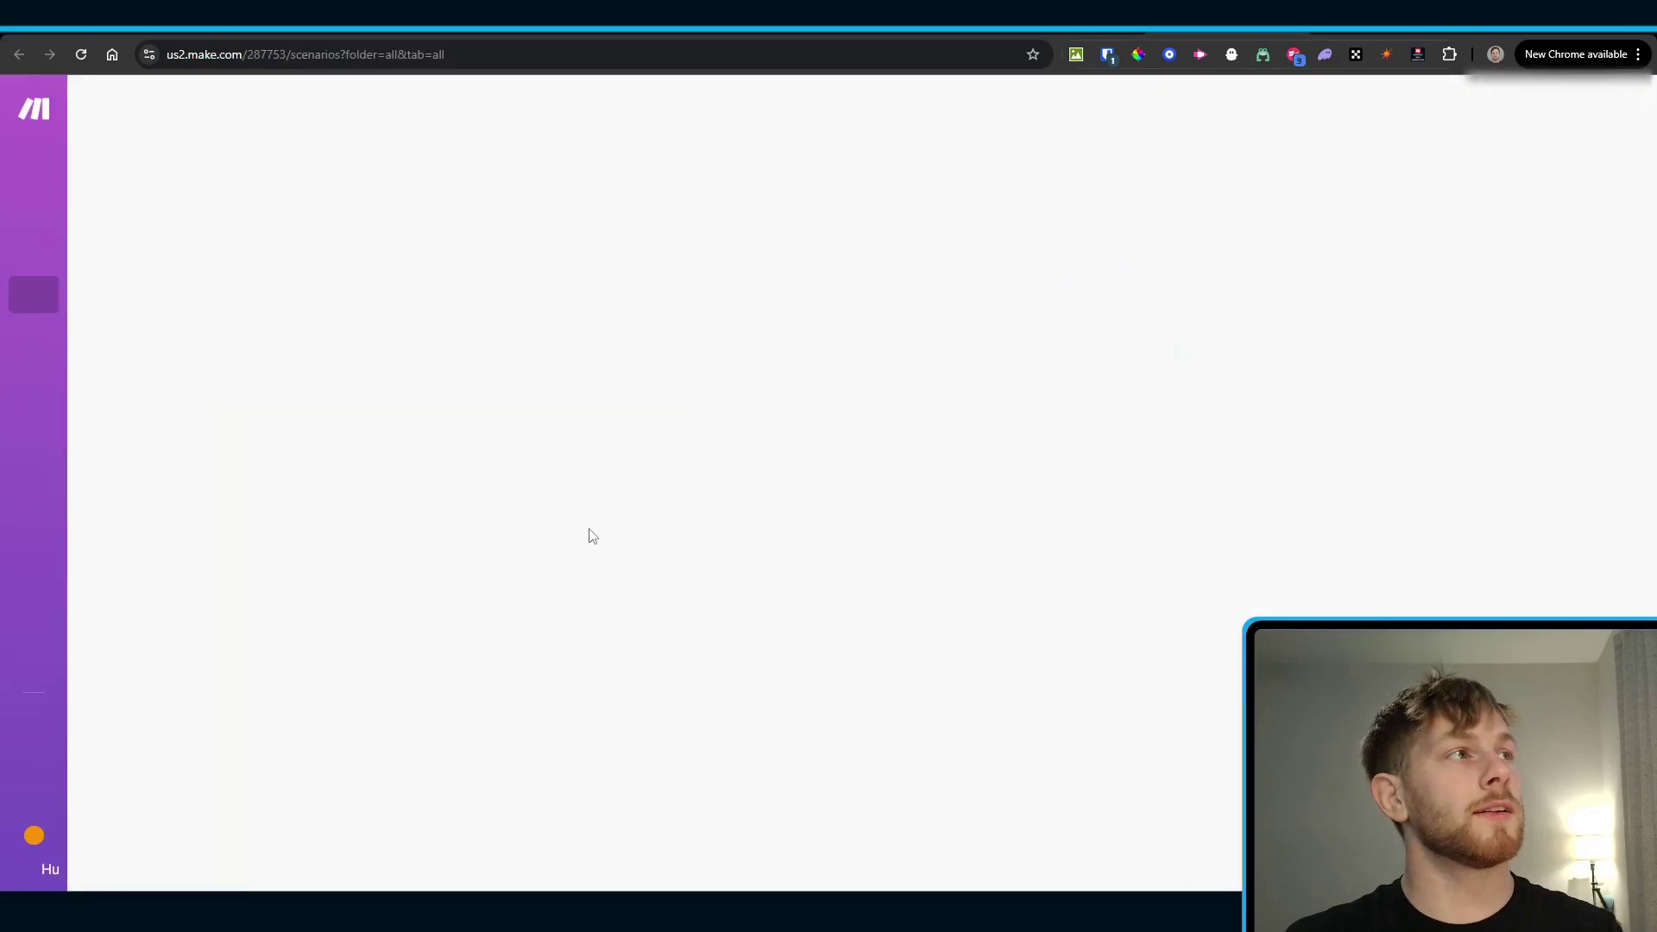
{"action": "left_click", "coordinate": [1500, 128]}
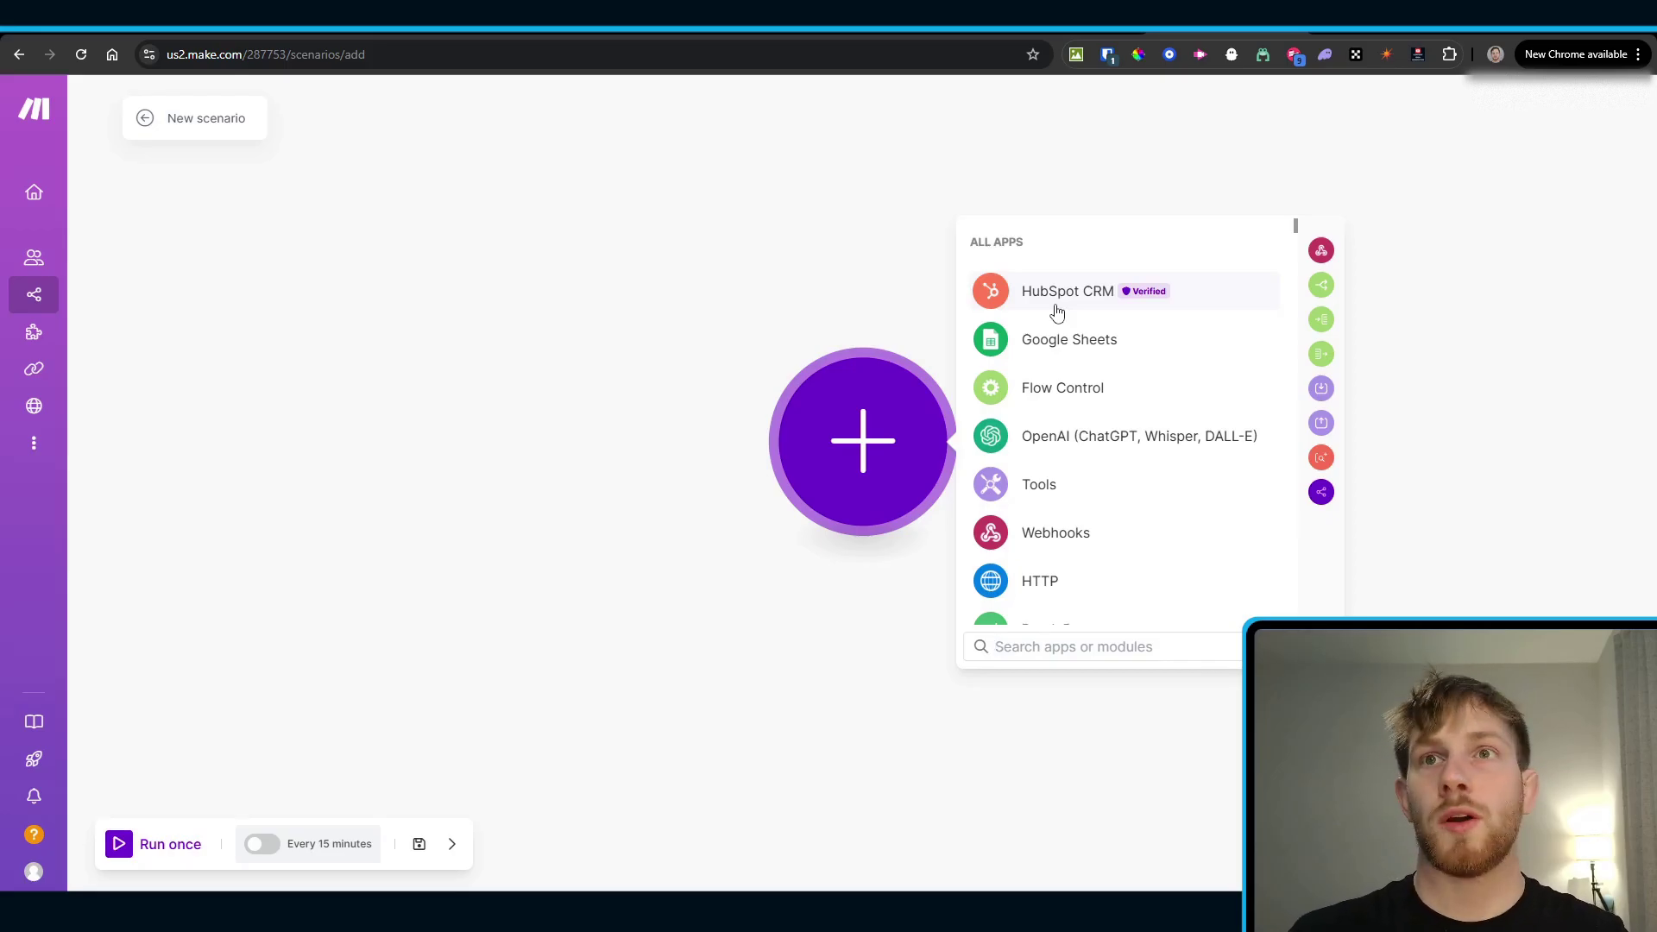
Step: Add a HubSpot CRM Watch CRM Objects module to the scenario and set its connection to NWE HubSpot
{"action": "left_click", "coordinate": [1058, 312]}
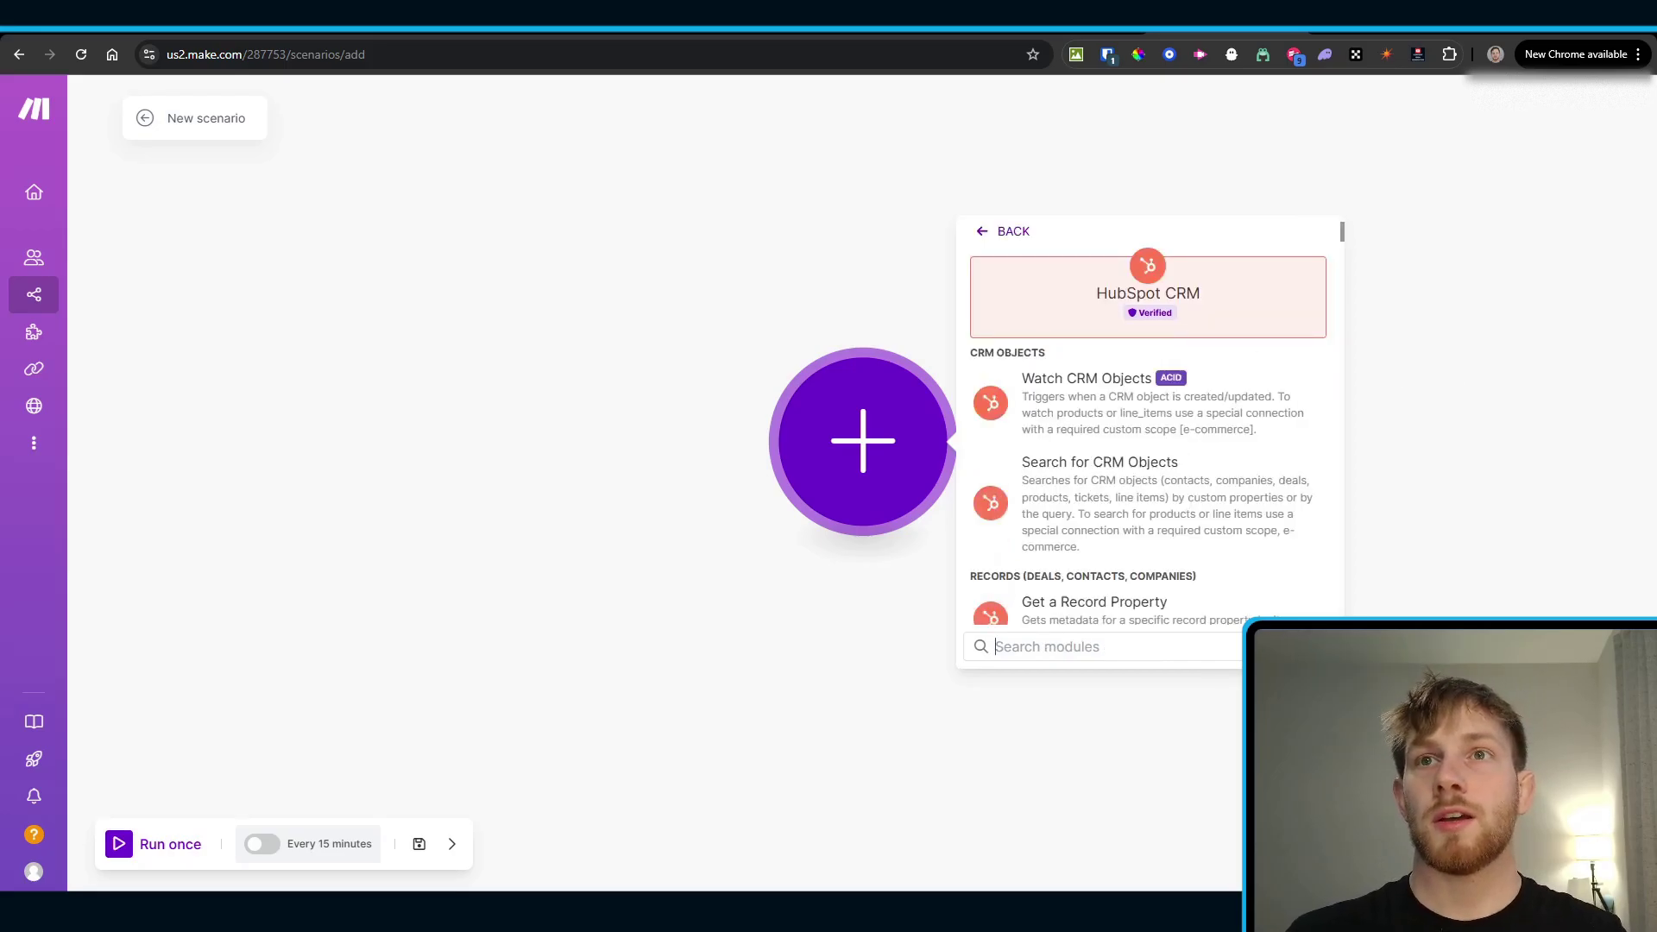
{"action": "left_click", "coordinate": [1047, 426]}
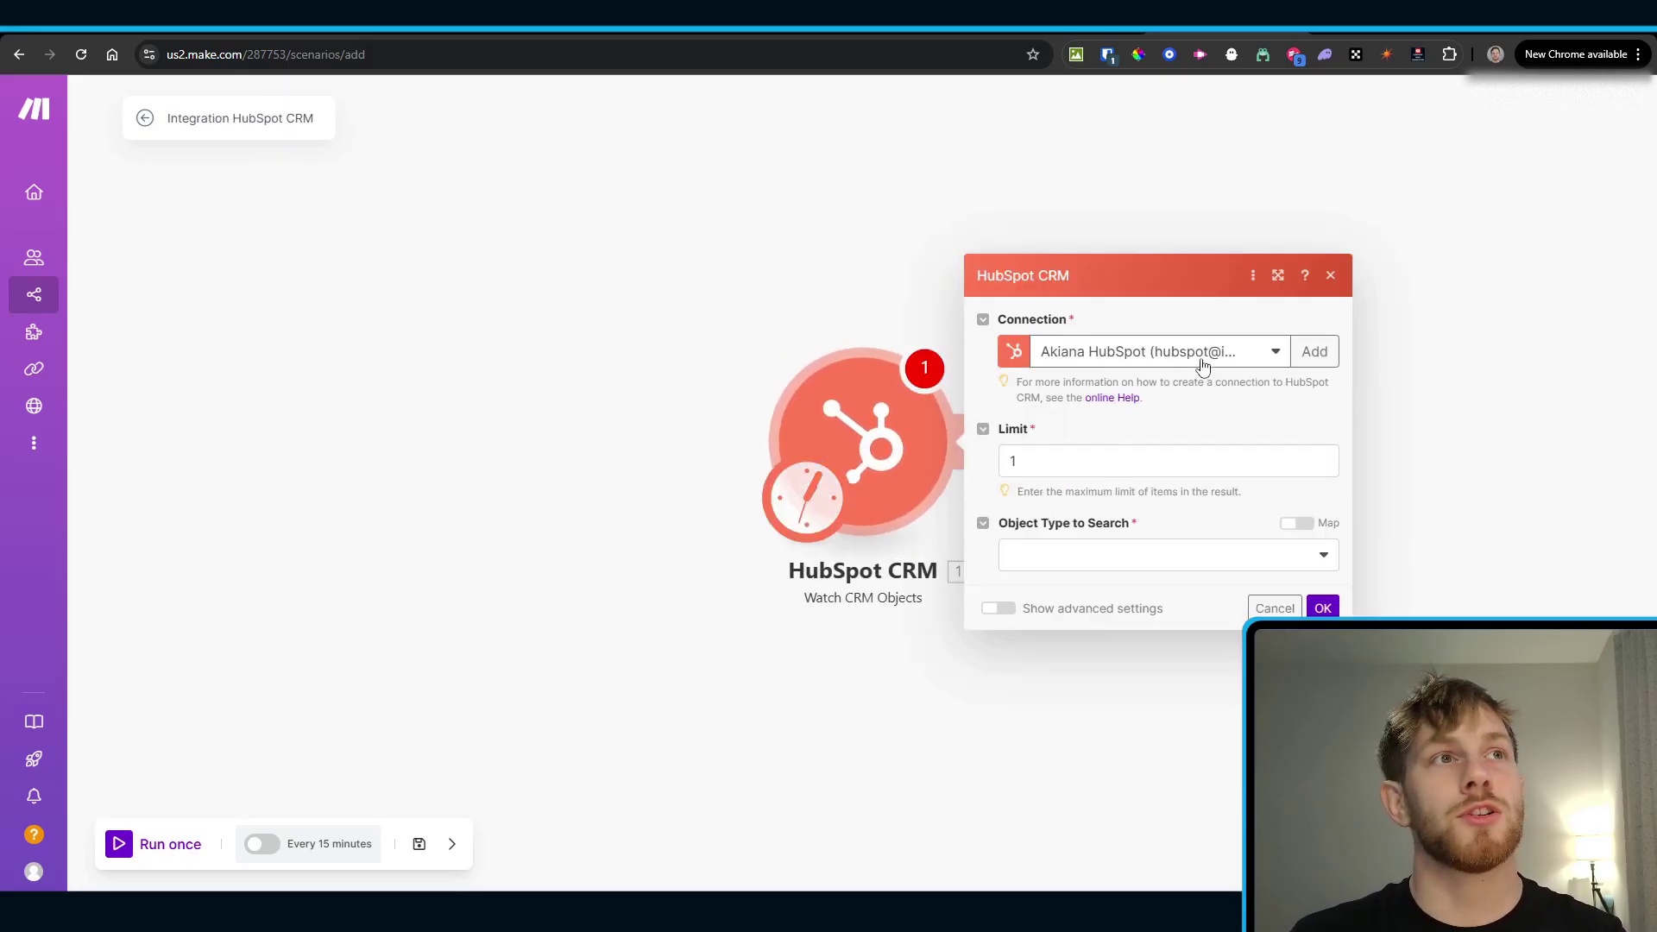
{"action": "left_click", "coordinate": [1203, 366]}
{"action": "left_click", "coordinate": [1117, 413]}
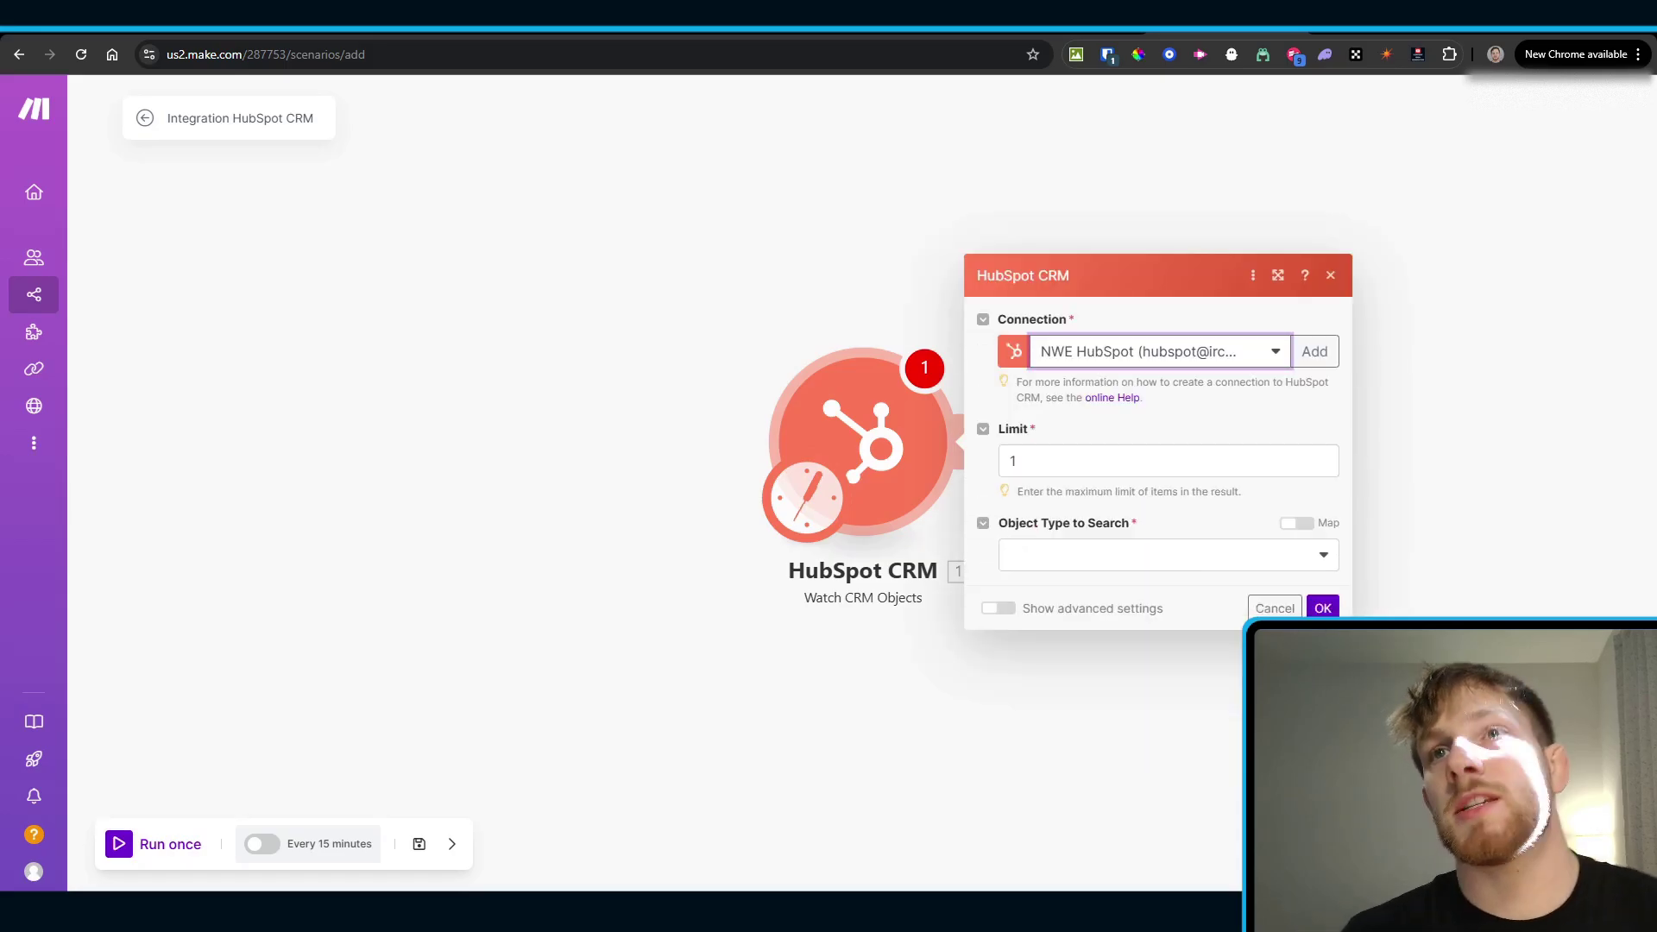
Step: Set the module's object type to Deals and include all output properties
{"action": "left_click", "coordinate": [1113, 556]}
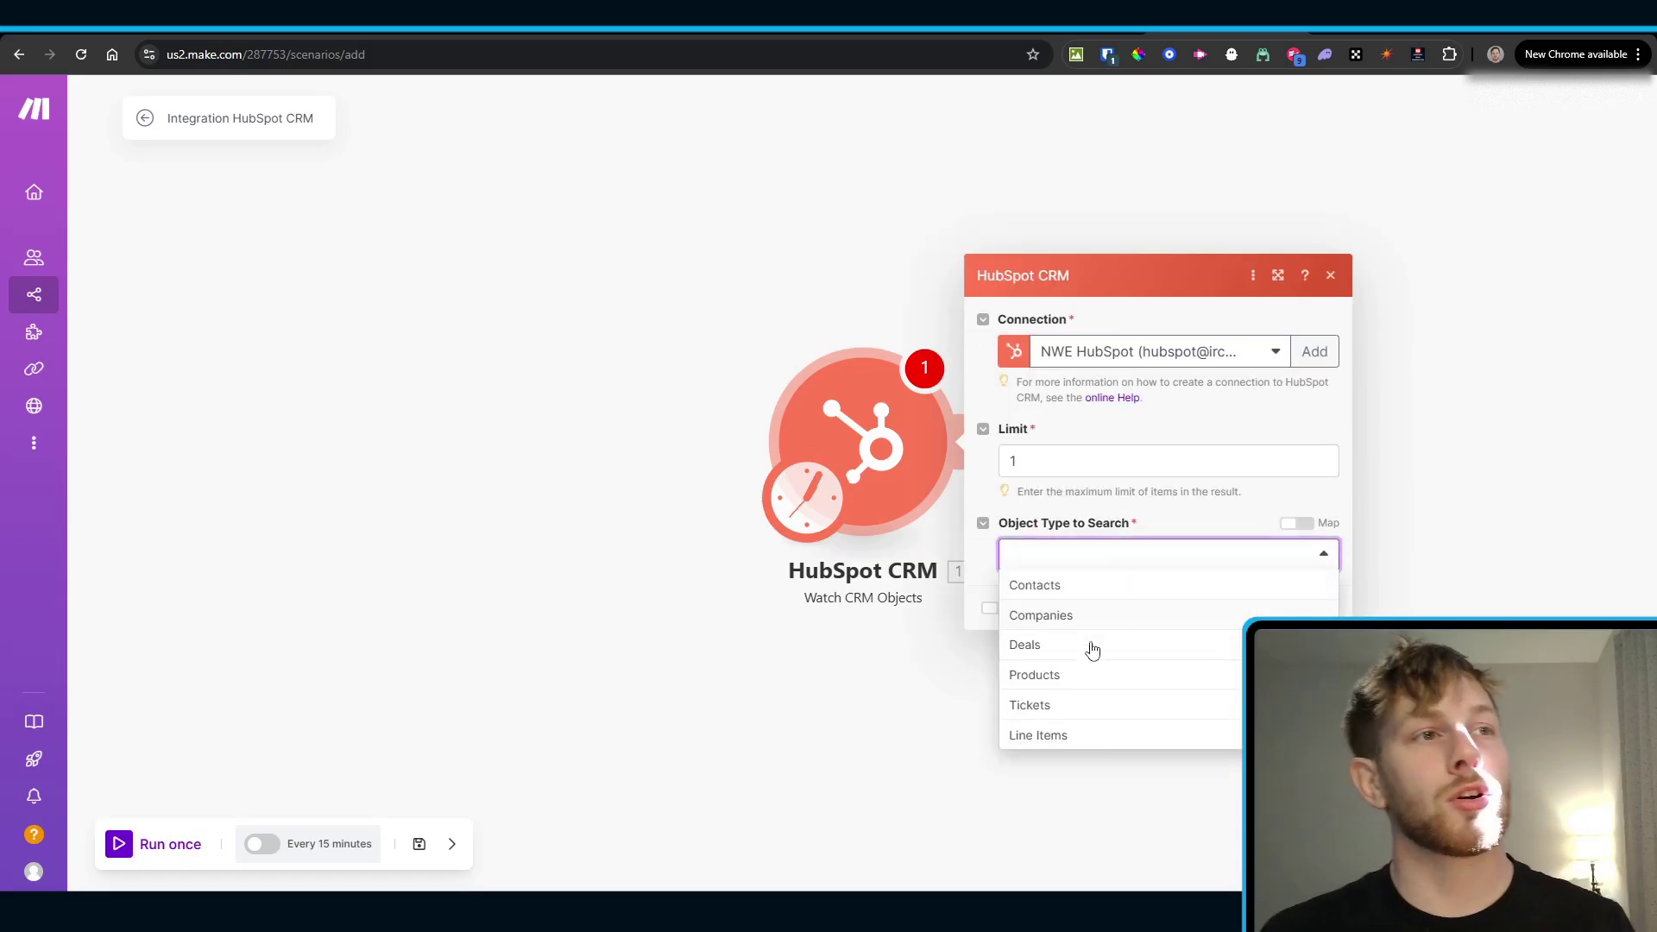
{"action": "left_click", "coordinate": [1089, 659]}
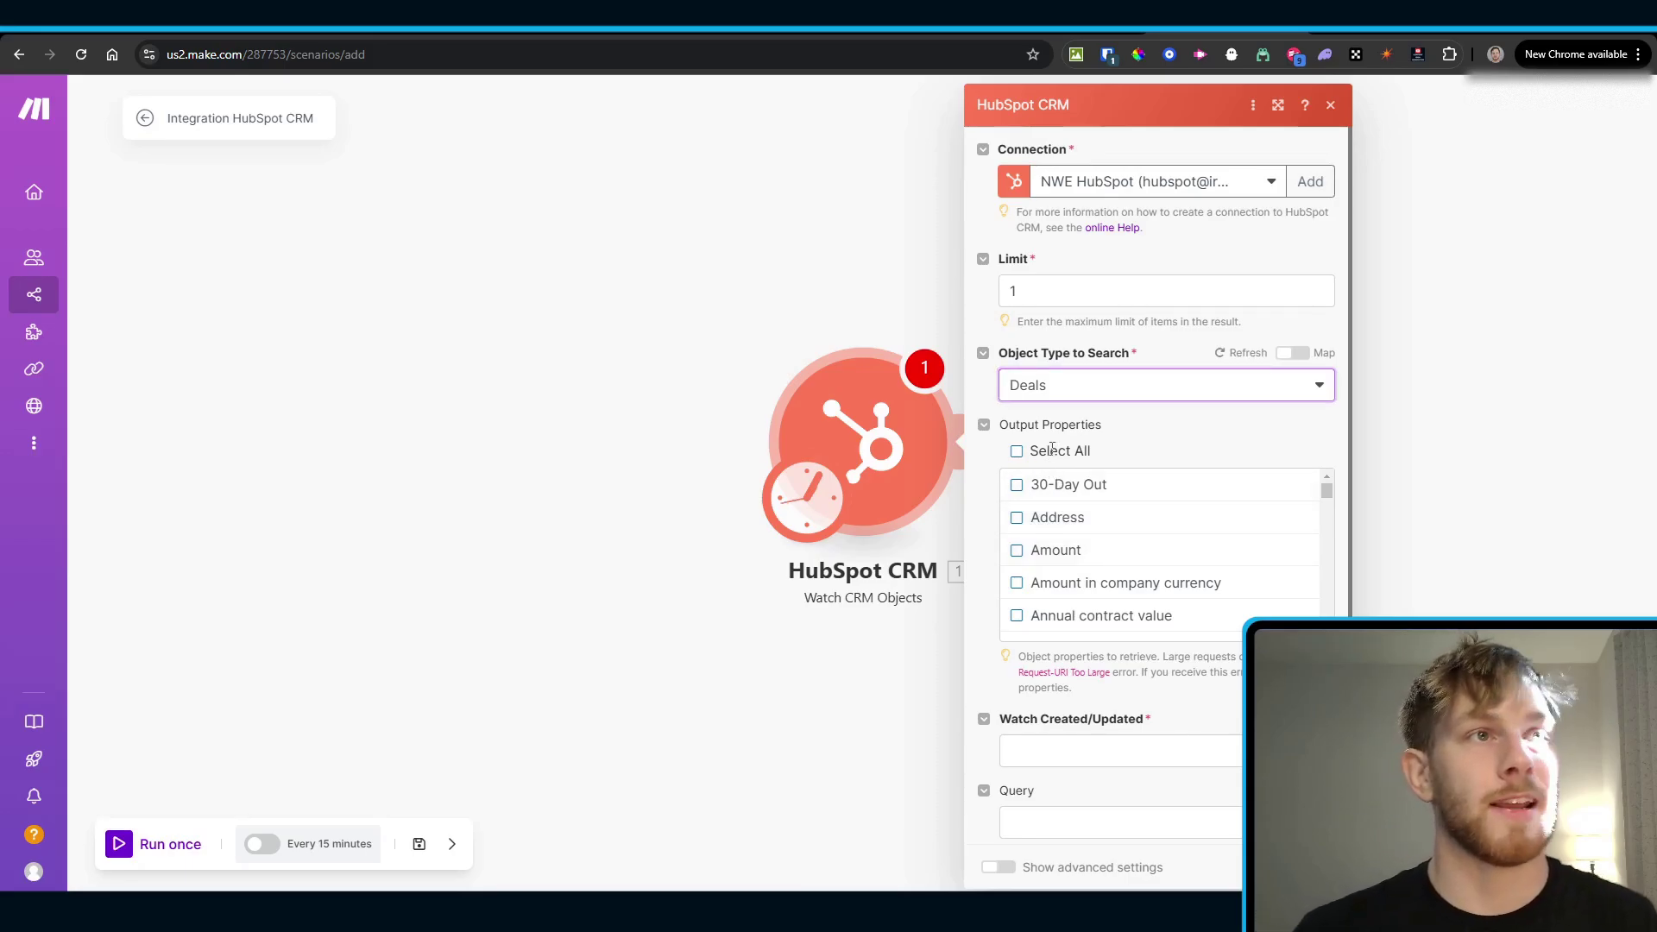
{"action": "left_click", "coordinate": [1016, 452]}
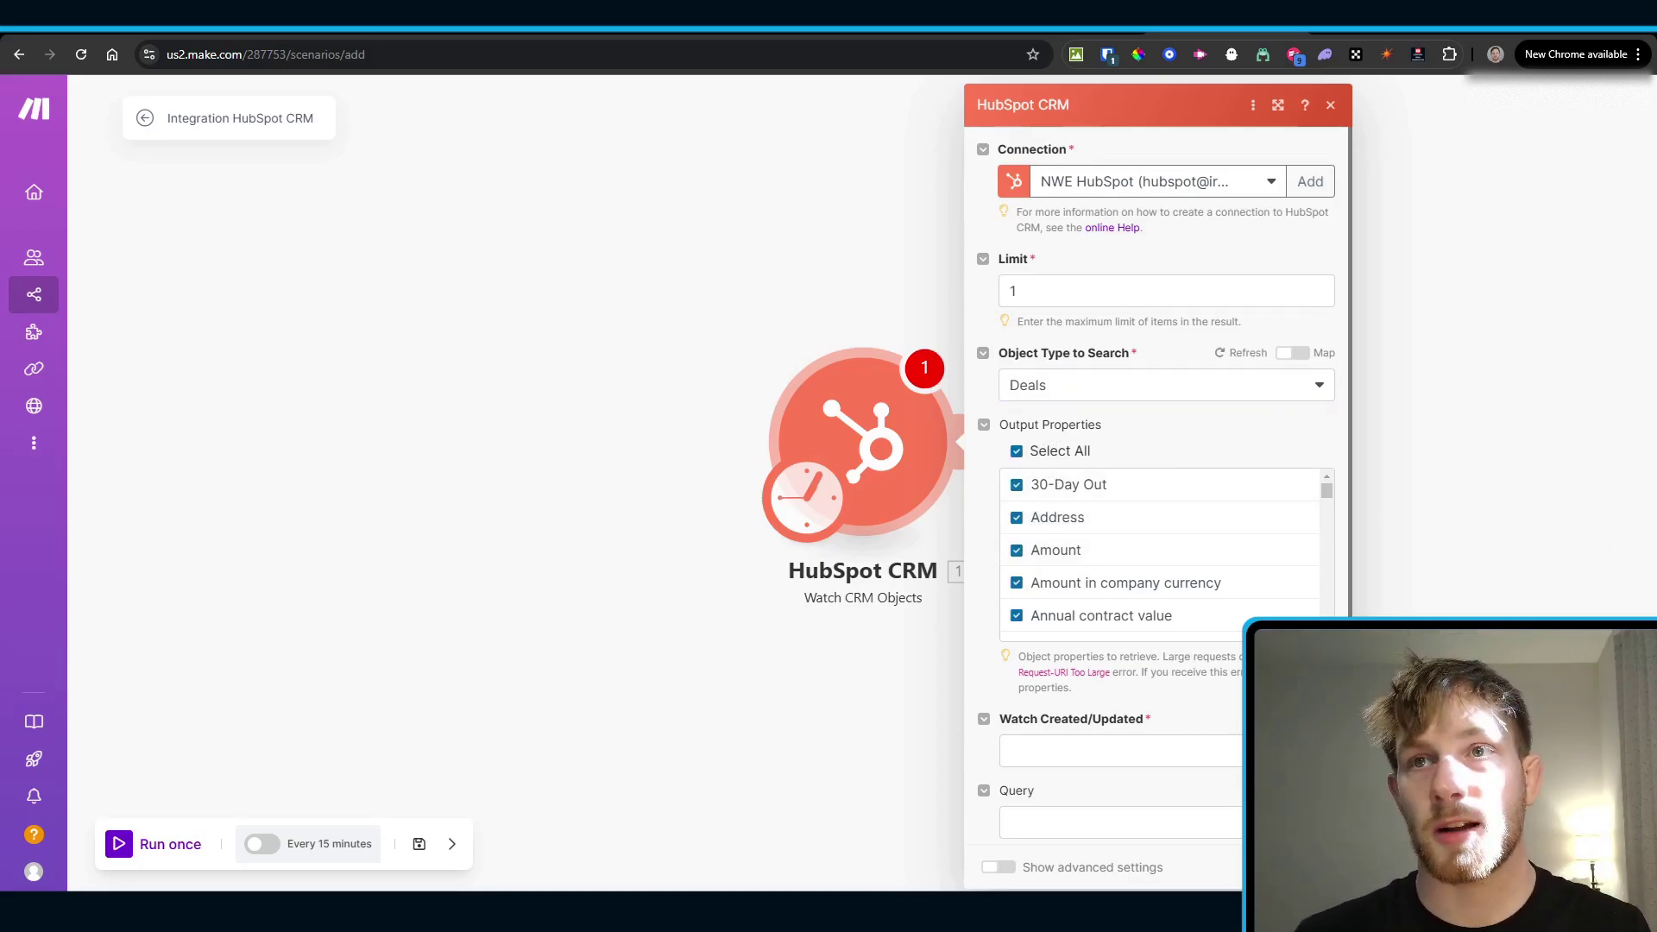
Step: Add a filter on the Deal Stage property to the deal-watching module, using the Contains Token operator
{"action": "scroll", "coordinate": [1106, 723], "scroll_direction": "down", "scroll_amount": 5}
{"action": "left_click", "coordinate": [1095, 702]}
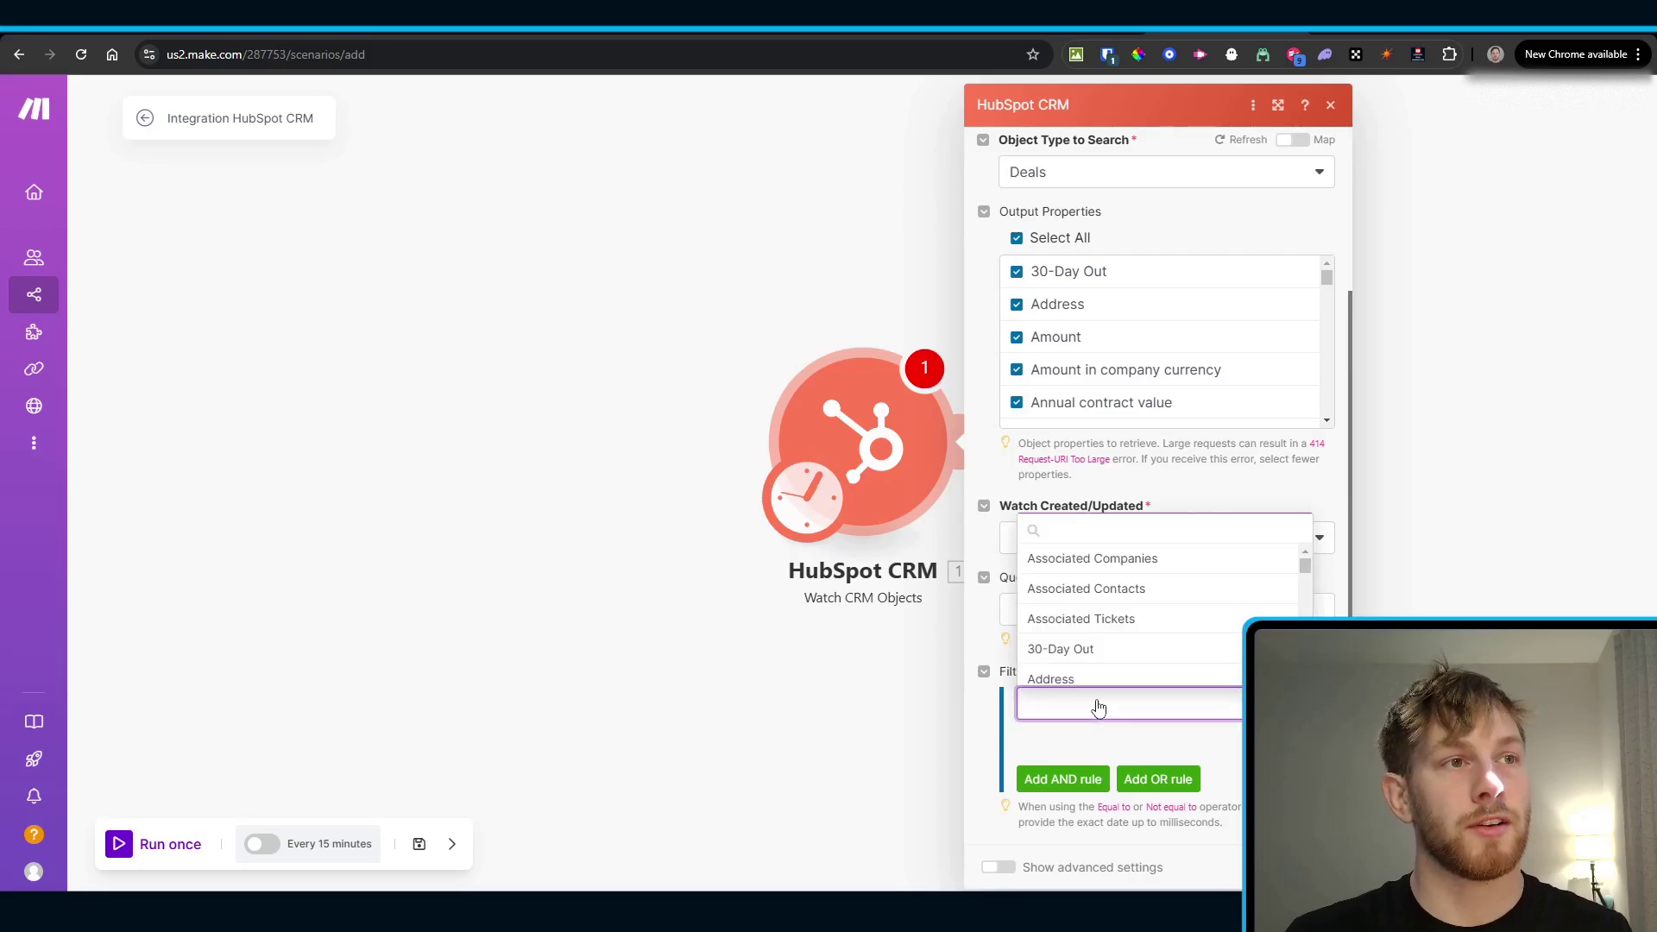
{"action": "type", "text": "deal stage"}
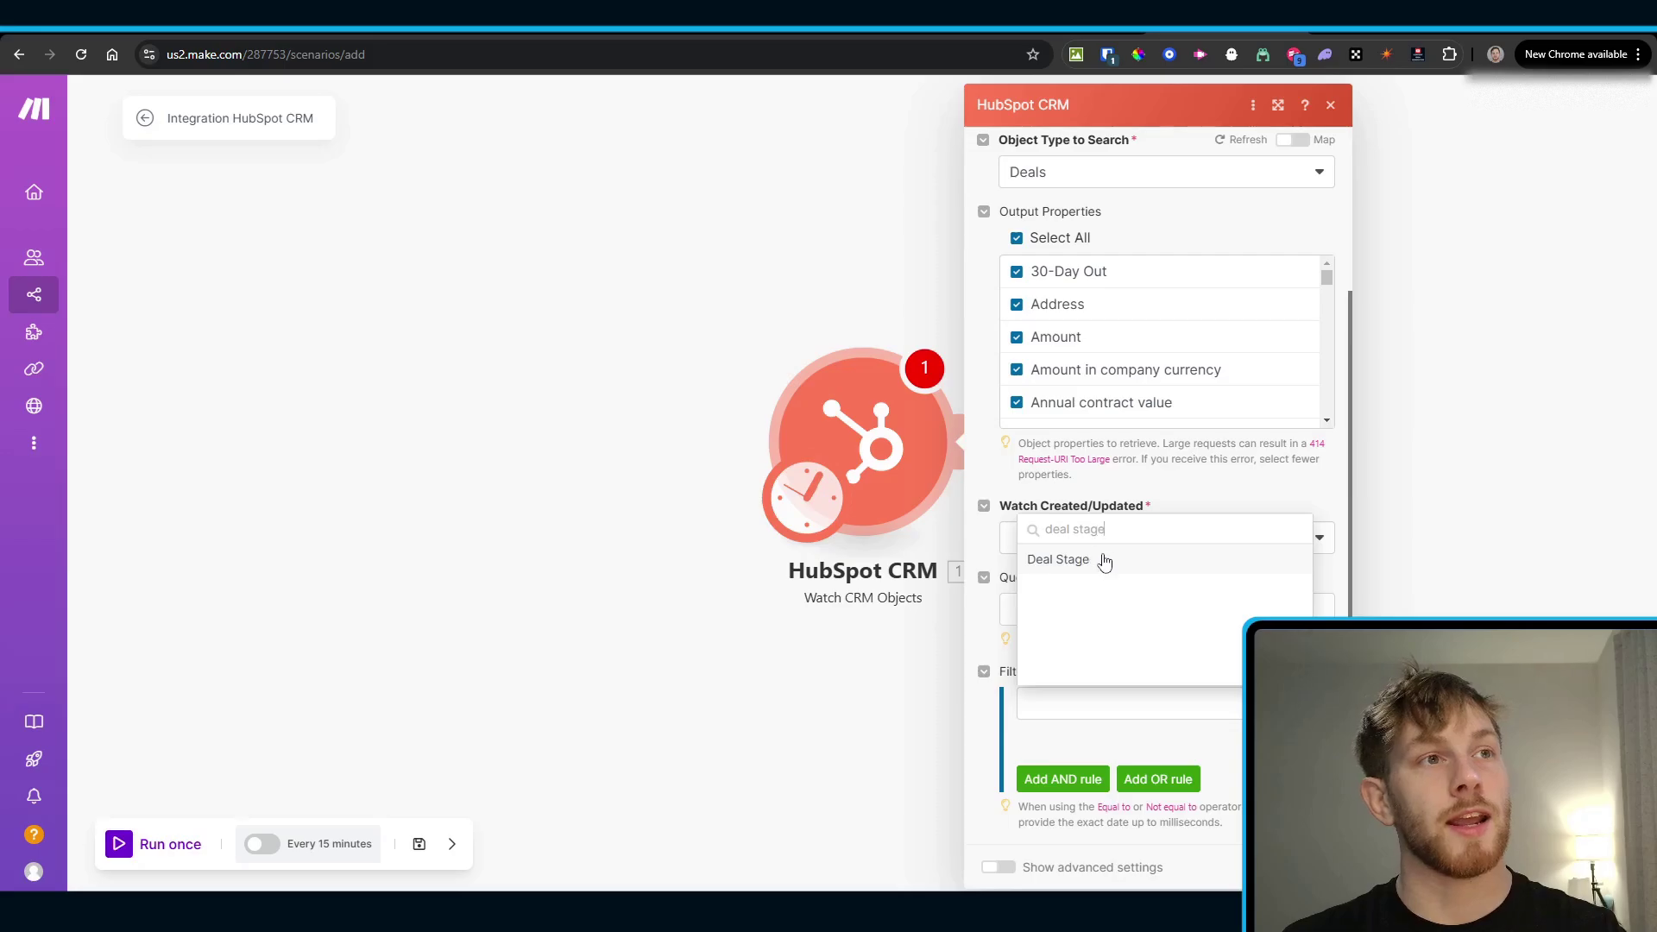
{"action": "left_click", "coordinate": [1105, 562]}
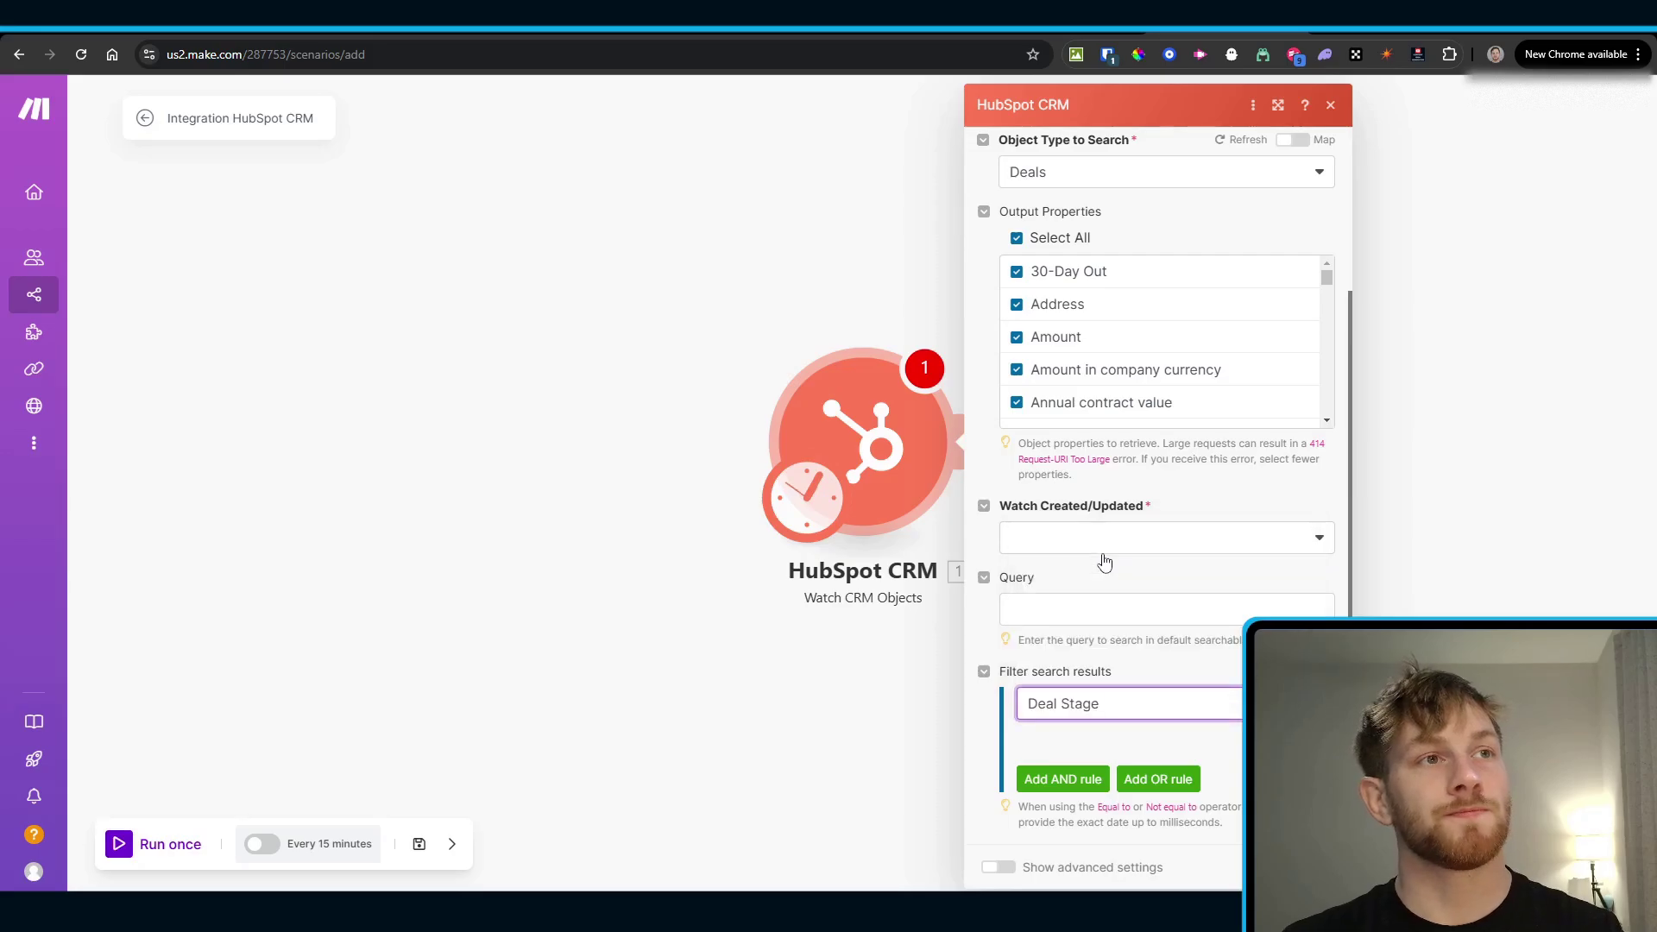
{"action": "left_click", "coordinate": [1220, 739]}
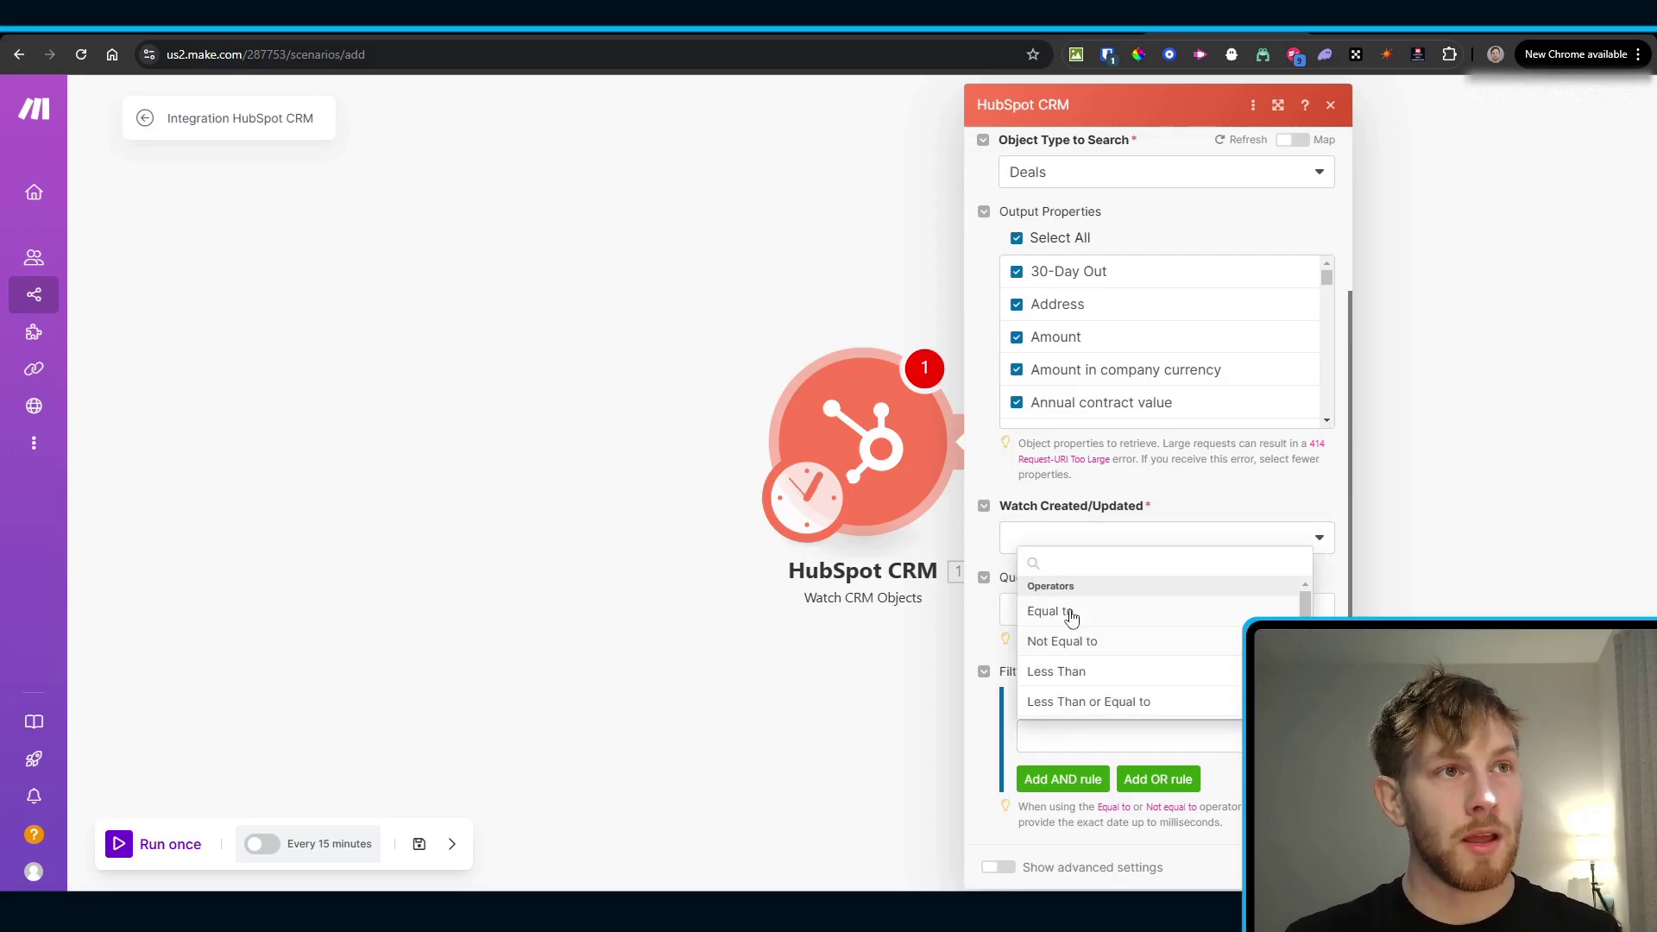
{"action": "left_click", "coordinate": [1089, 613]}
{"action": "left_click", "coordinate": [1181, 716]}
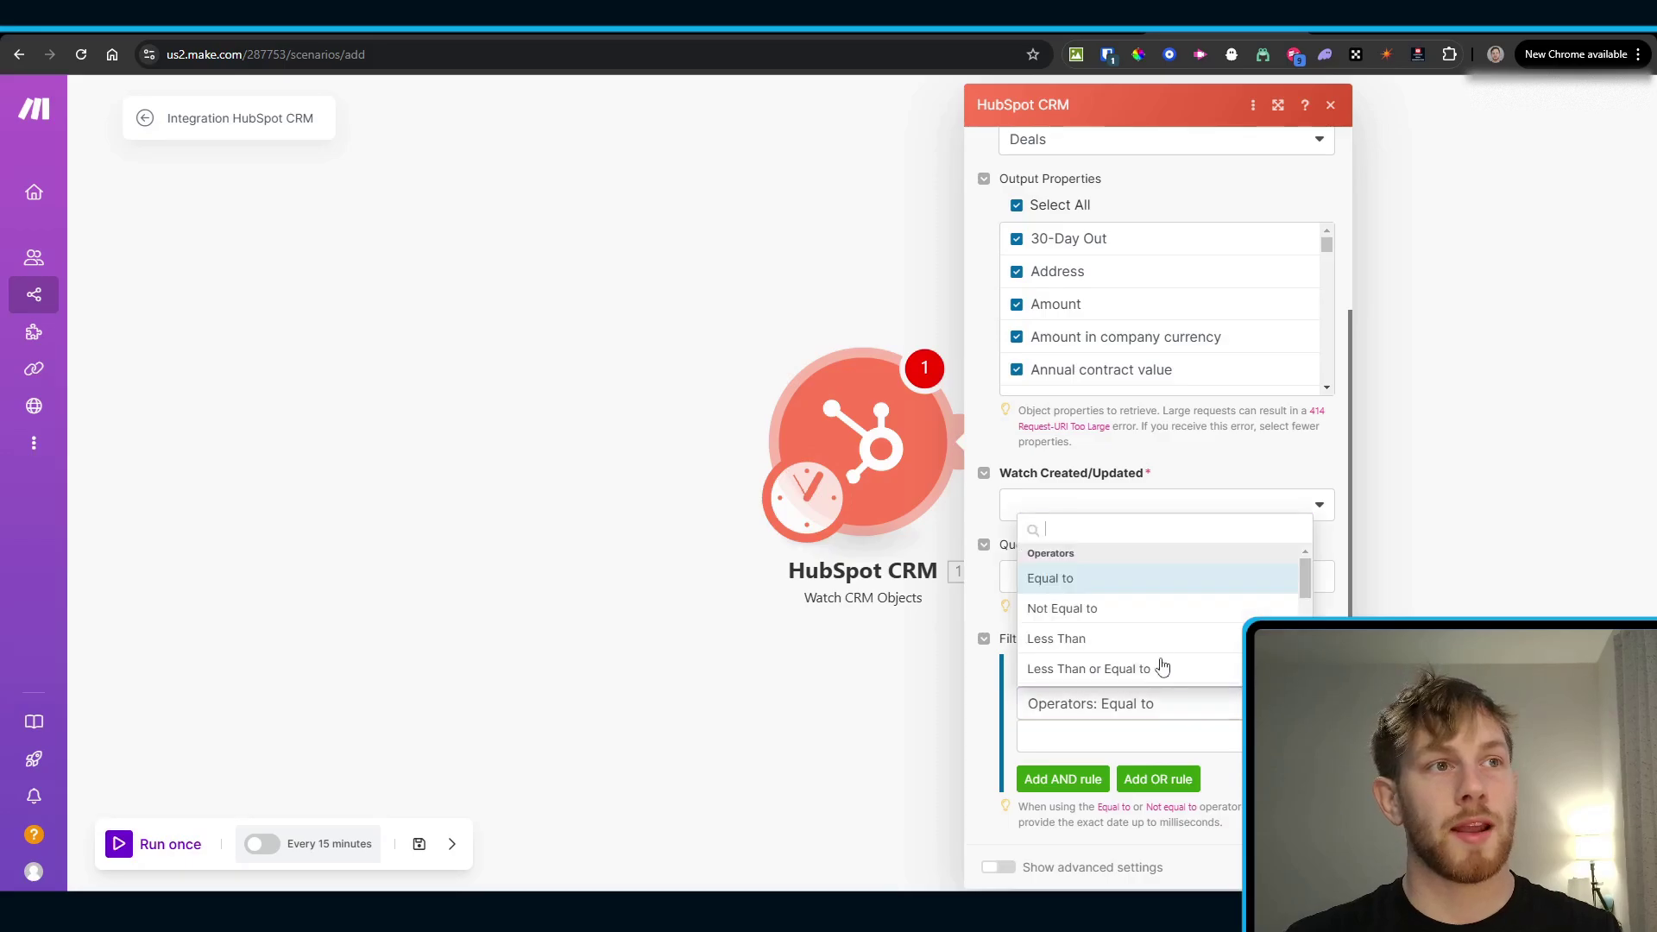
{"action": "scroll", "coordinate": [1157, 647], "scroll_direction": "down", "scroll_amount": 3}
{"action": "left_click", "coordinate": [1135, 583]}
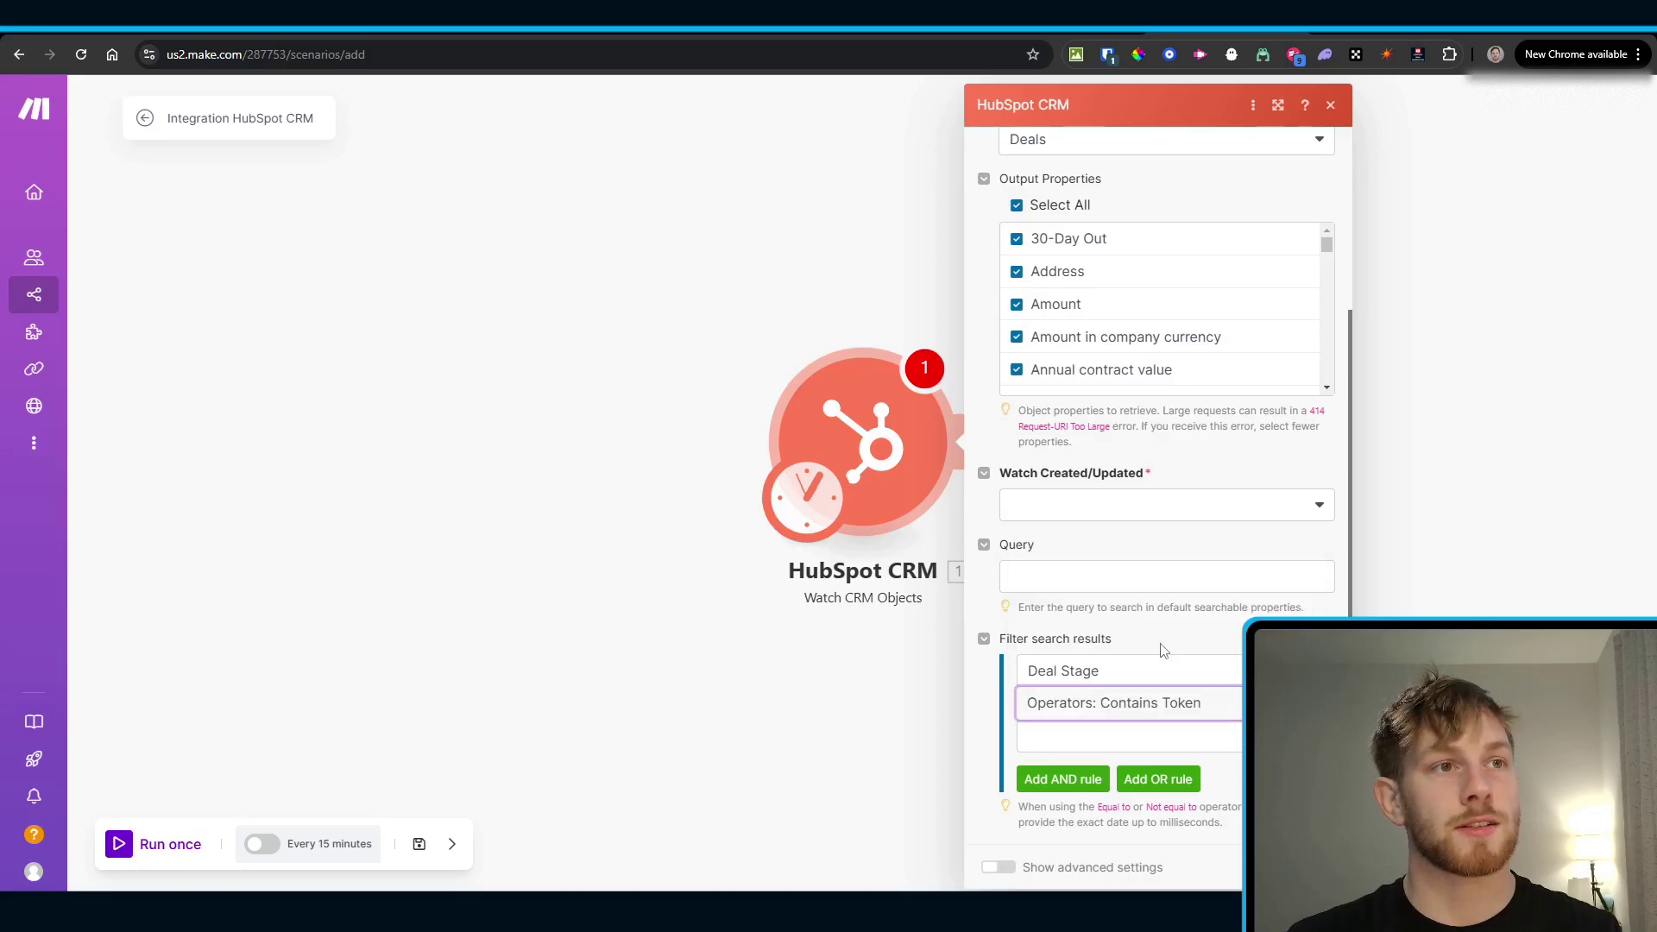
Step: Set the Deal Stage filter's value to the stage ID 987545121
{"action": "left_click", "coordinate": [1157, 740]}
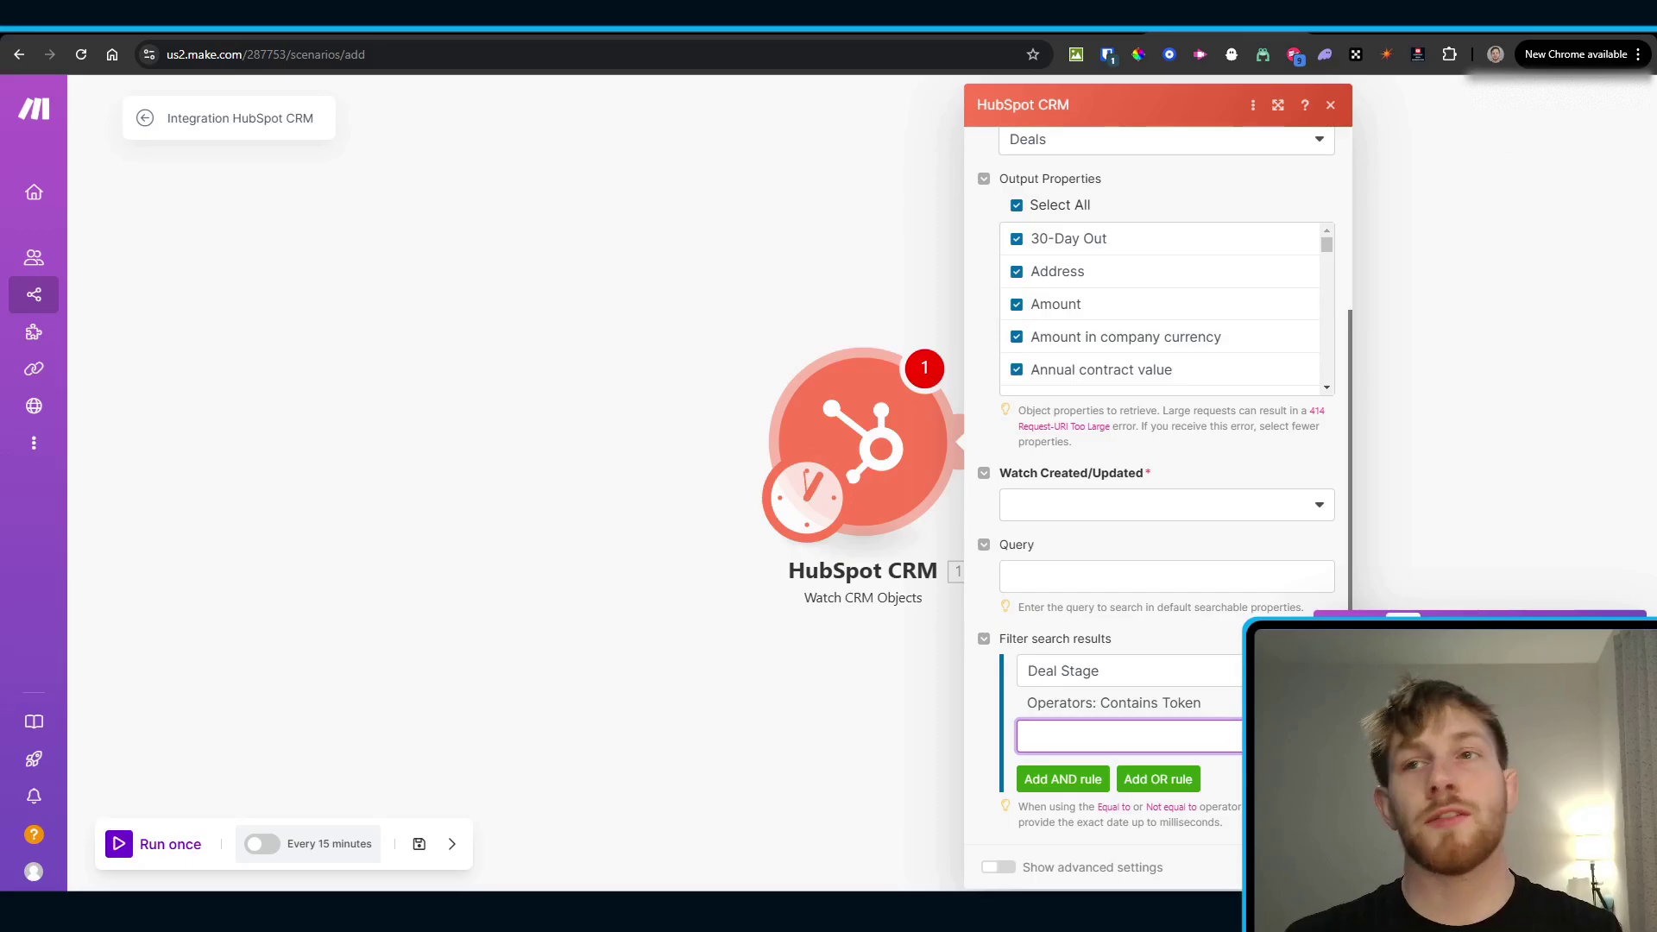
{"action": "key", "text": "Escape"}
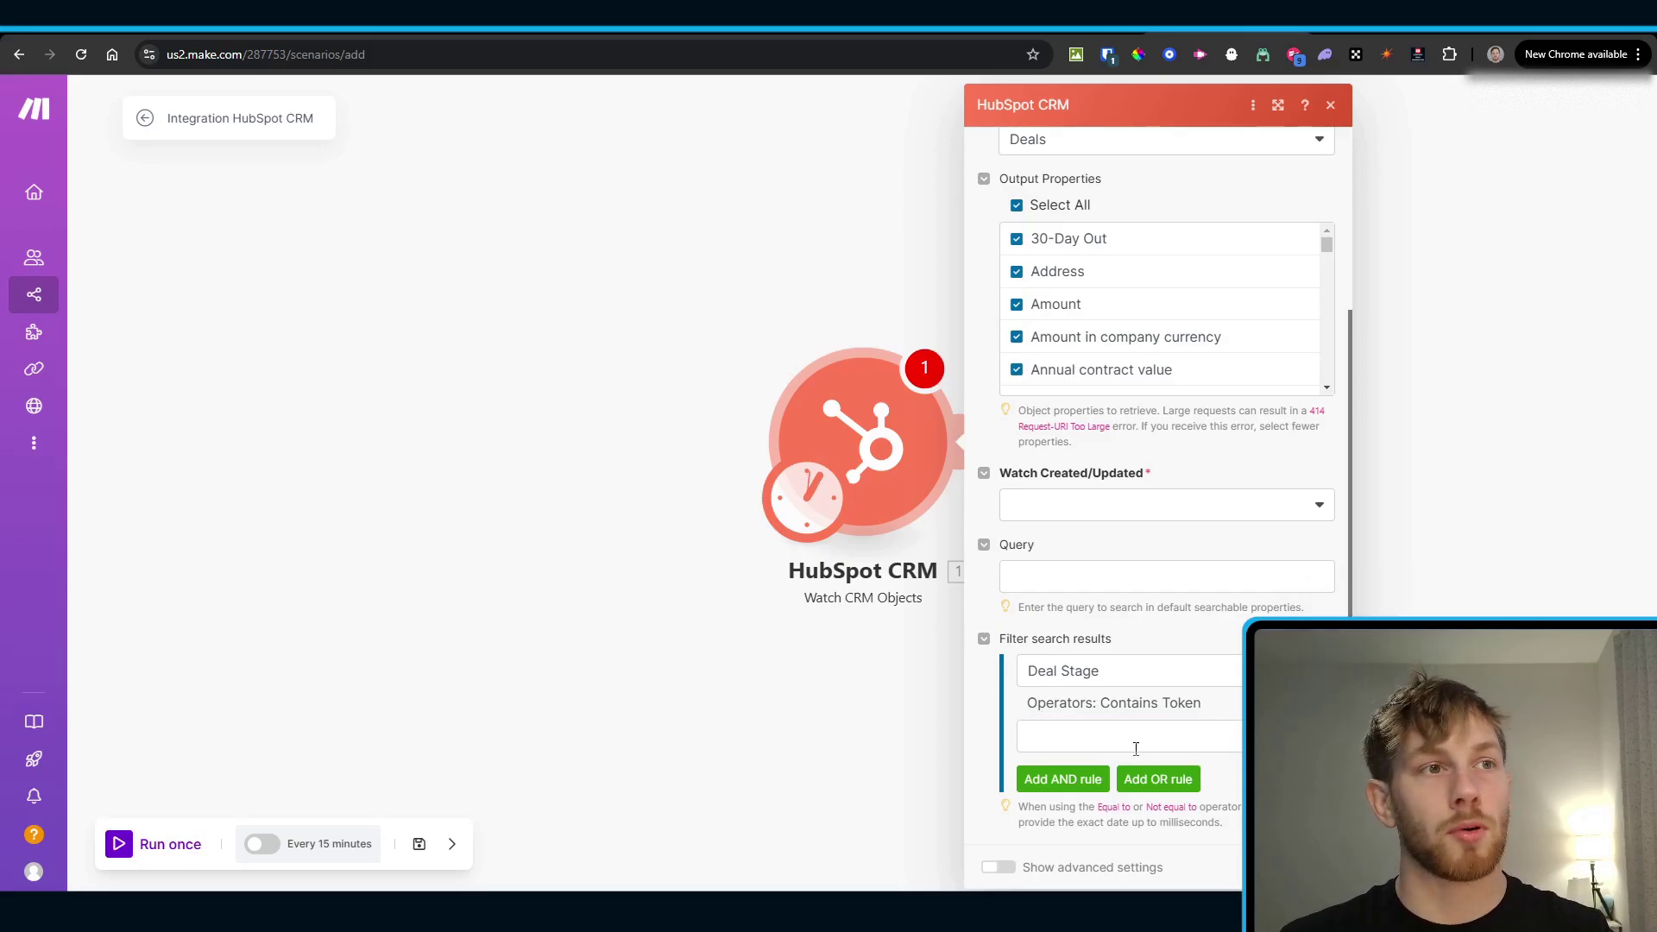
{"action": "left_click", "coordinate": [1138, 748]}
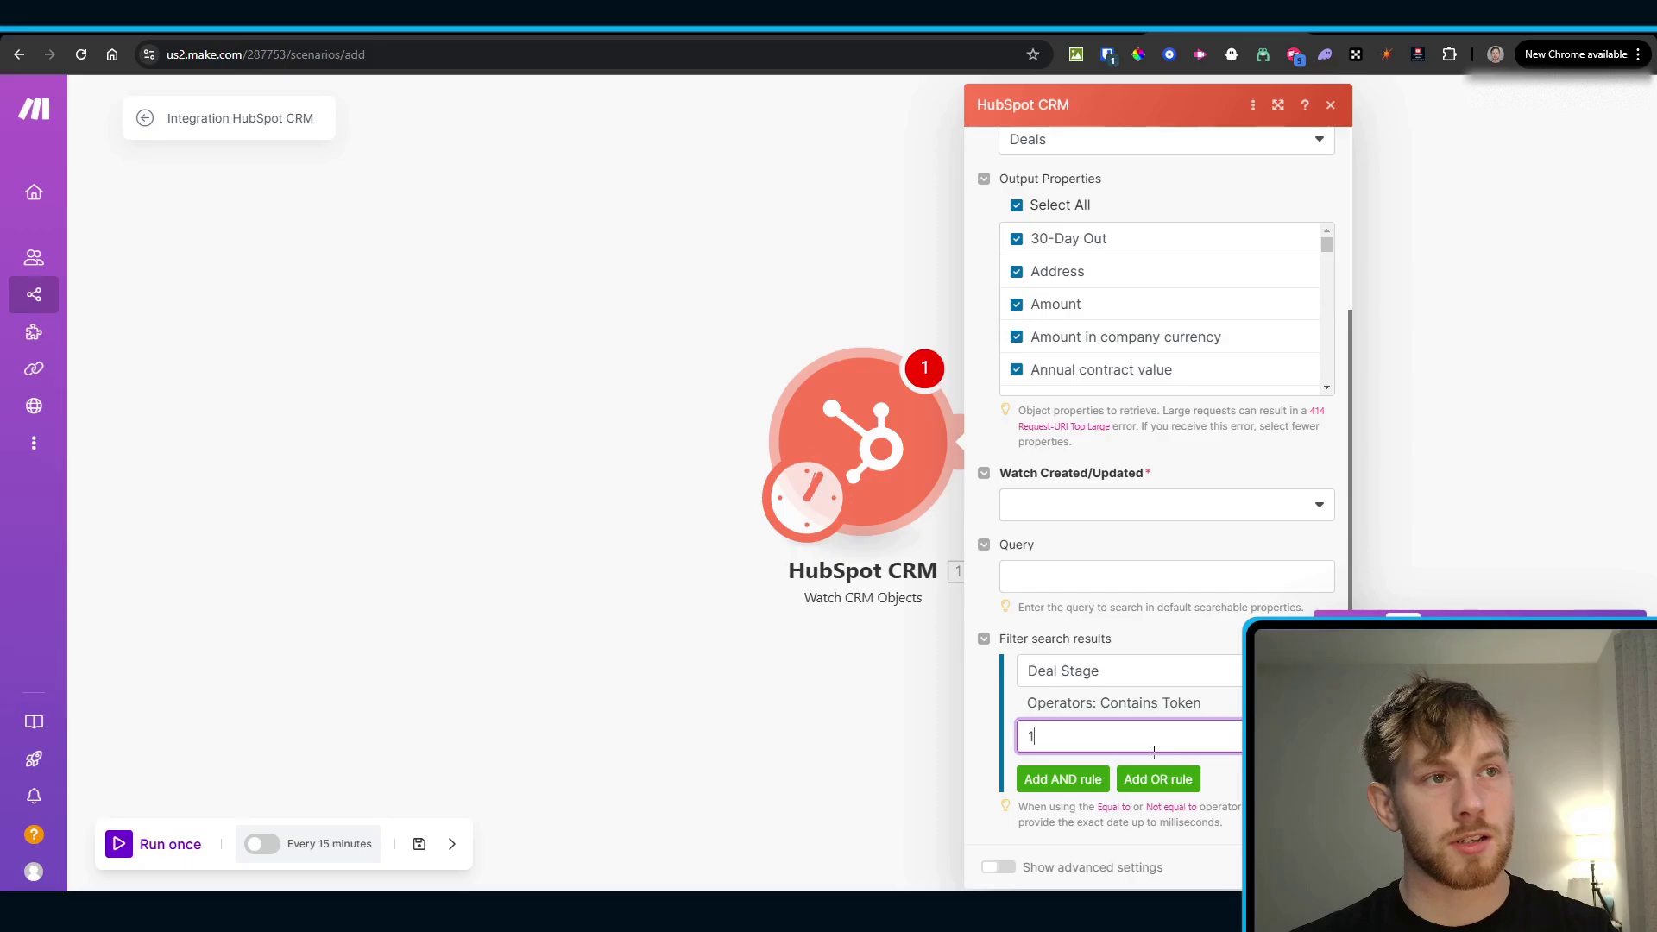
{"action": "key", "text": "ctrl+v"}
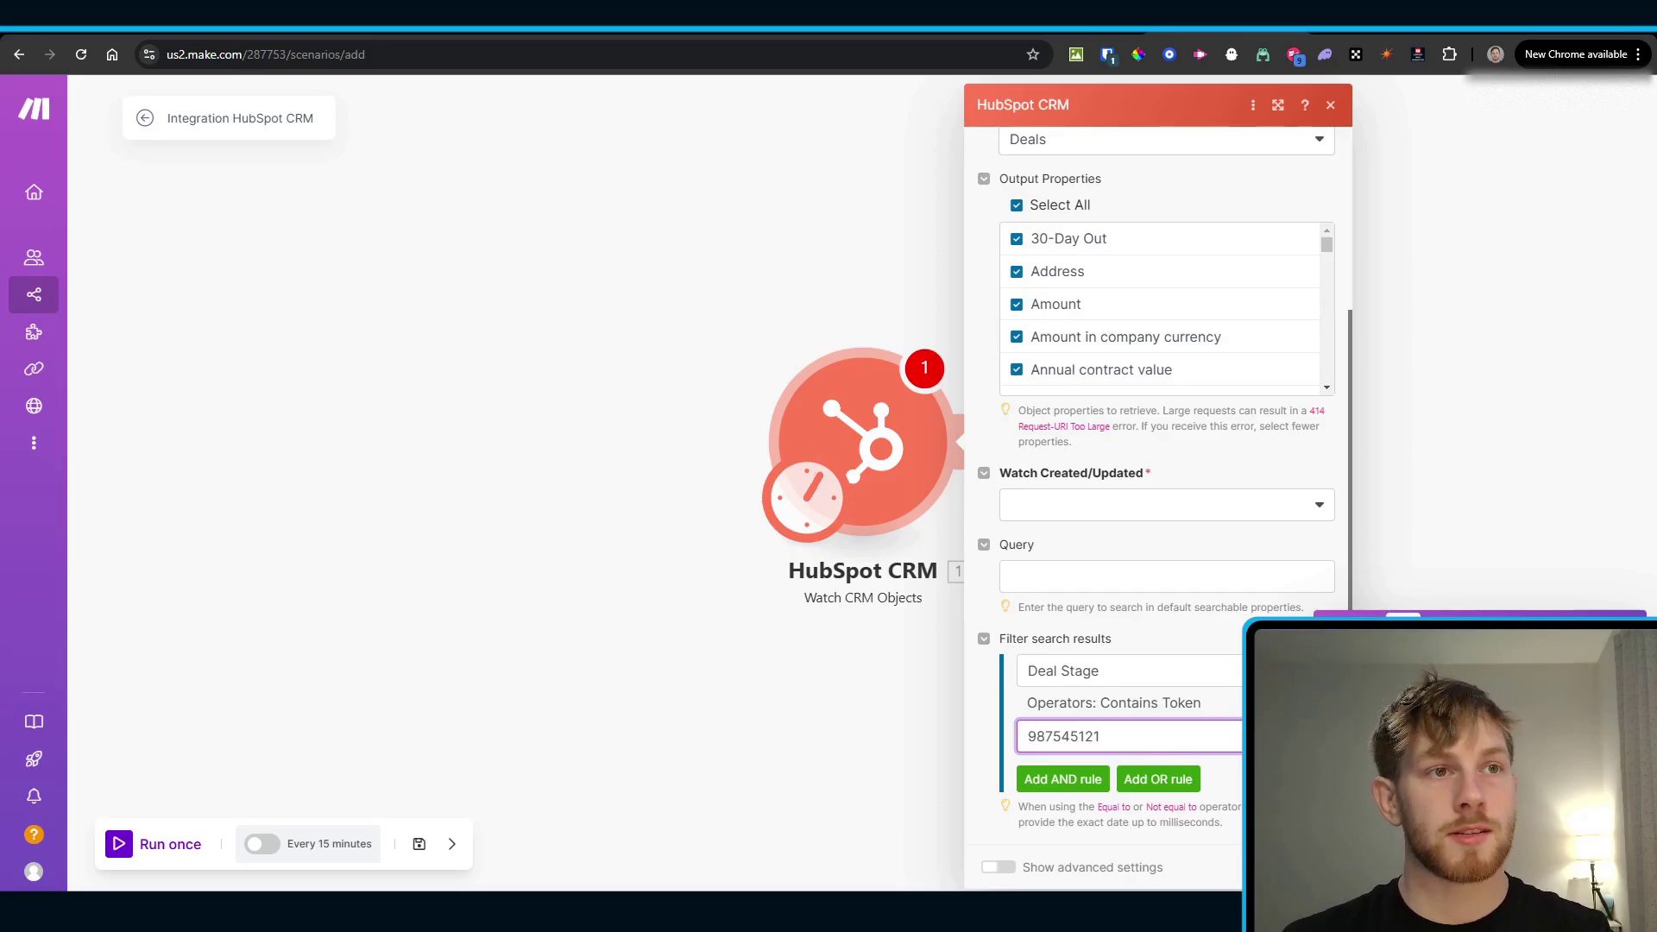
{"action": "key", "text": "Escape"}
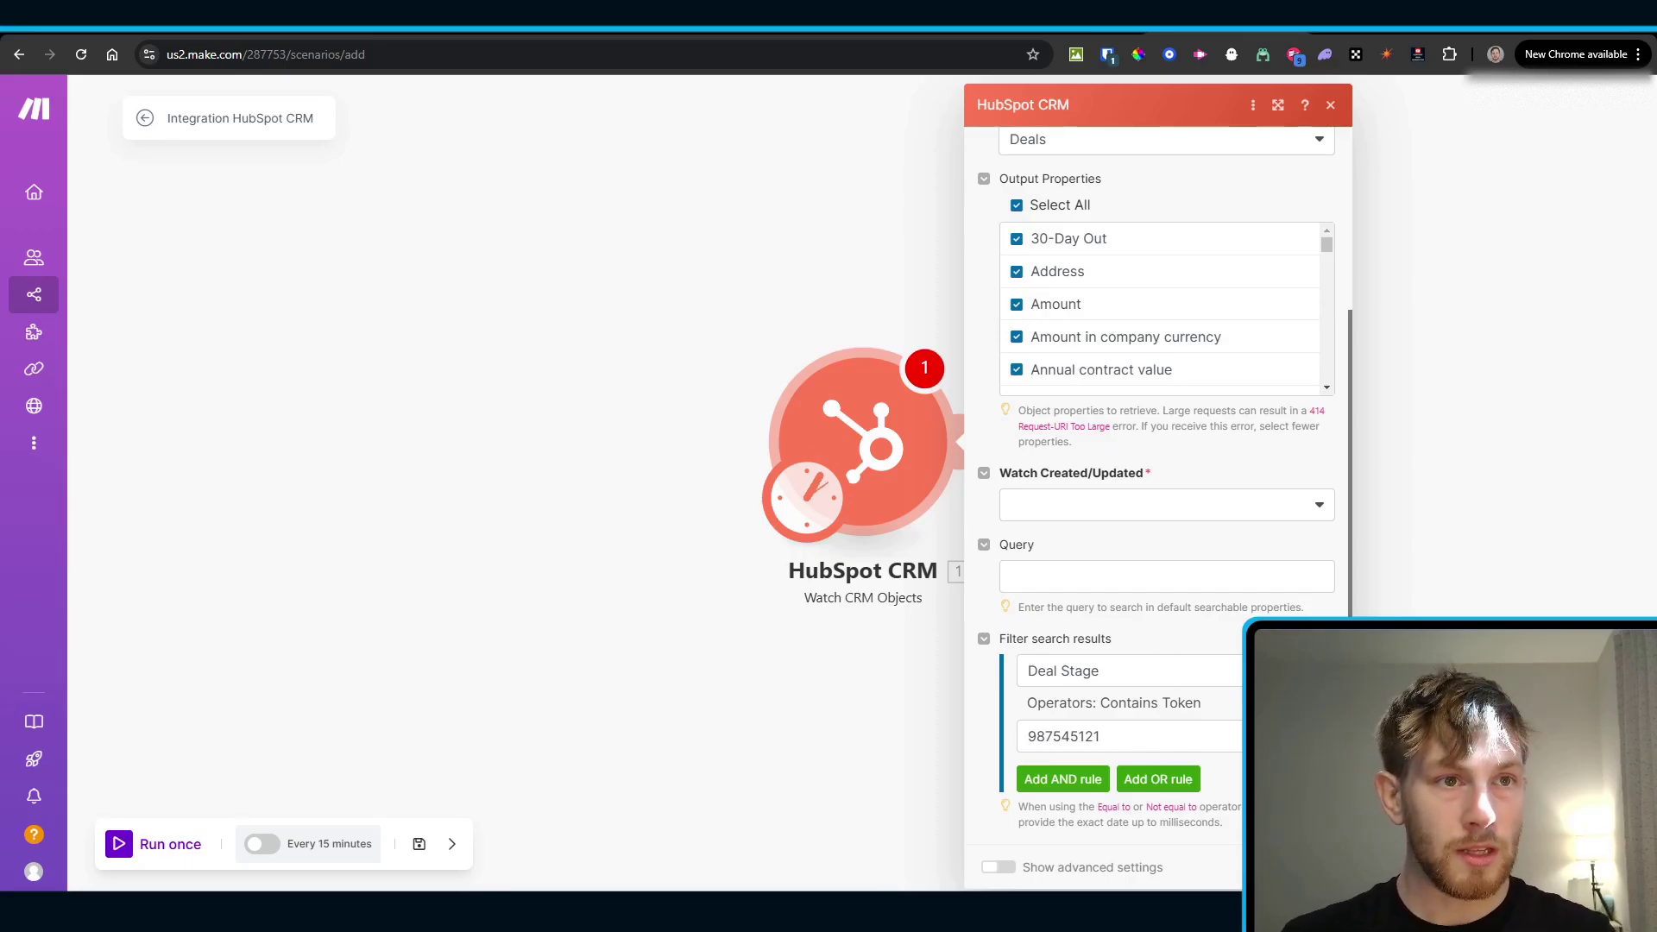
Step: Make the trigger watch Updated (Modified) deals, save it, and manually choose Live Test Company - New Deal as the starting record
{"action": "left_click", "coordinate": [1154, 511]}
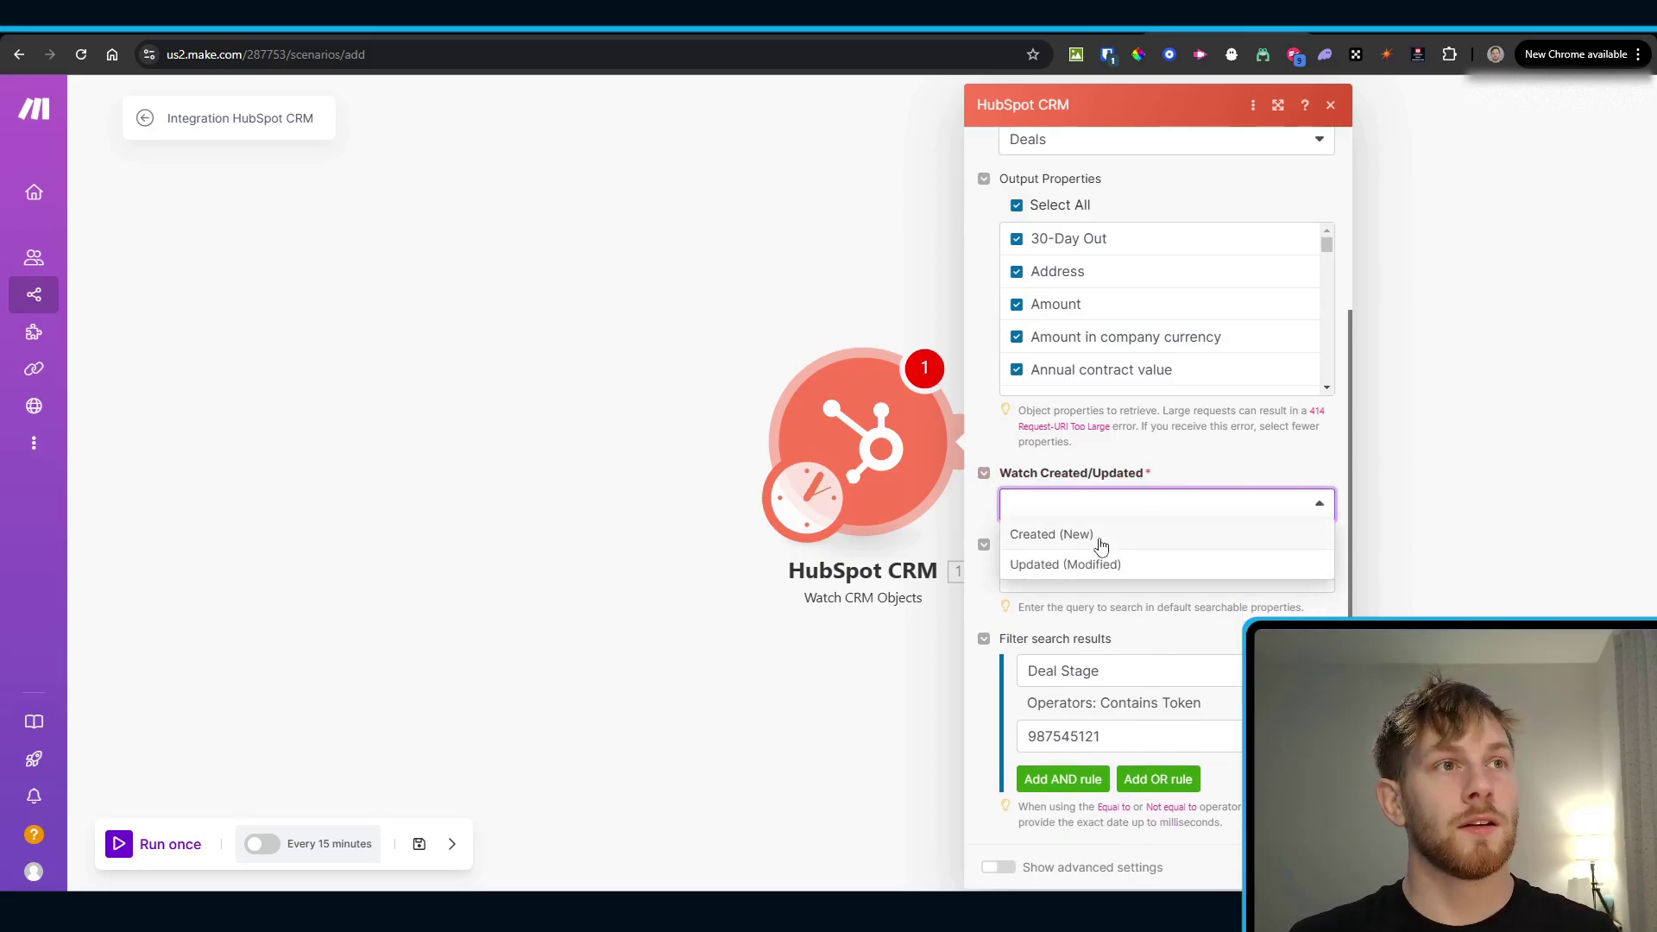
{"action": "left_click", "coordinate": [1087, 565]}
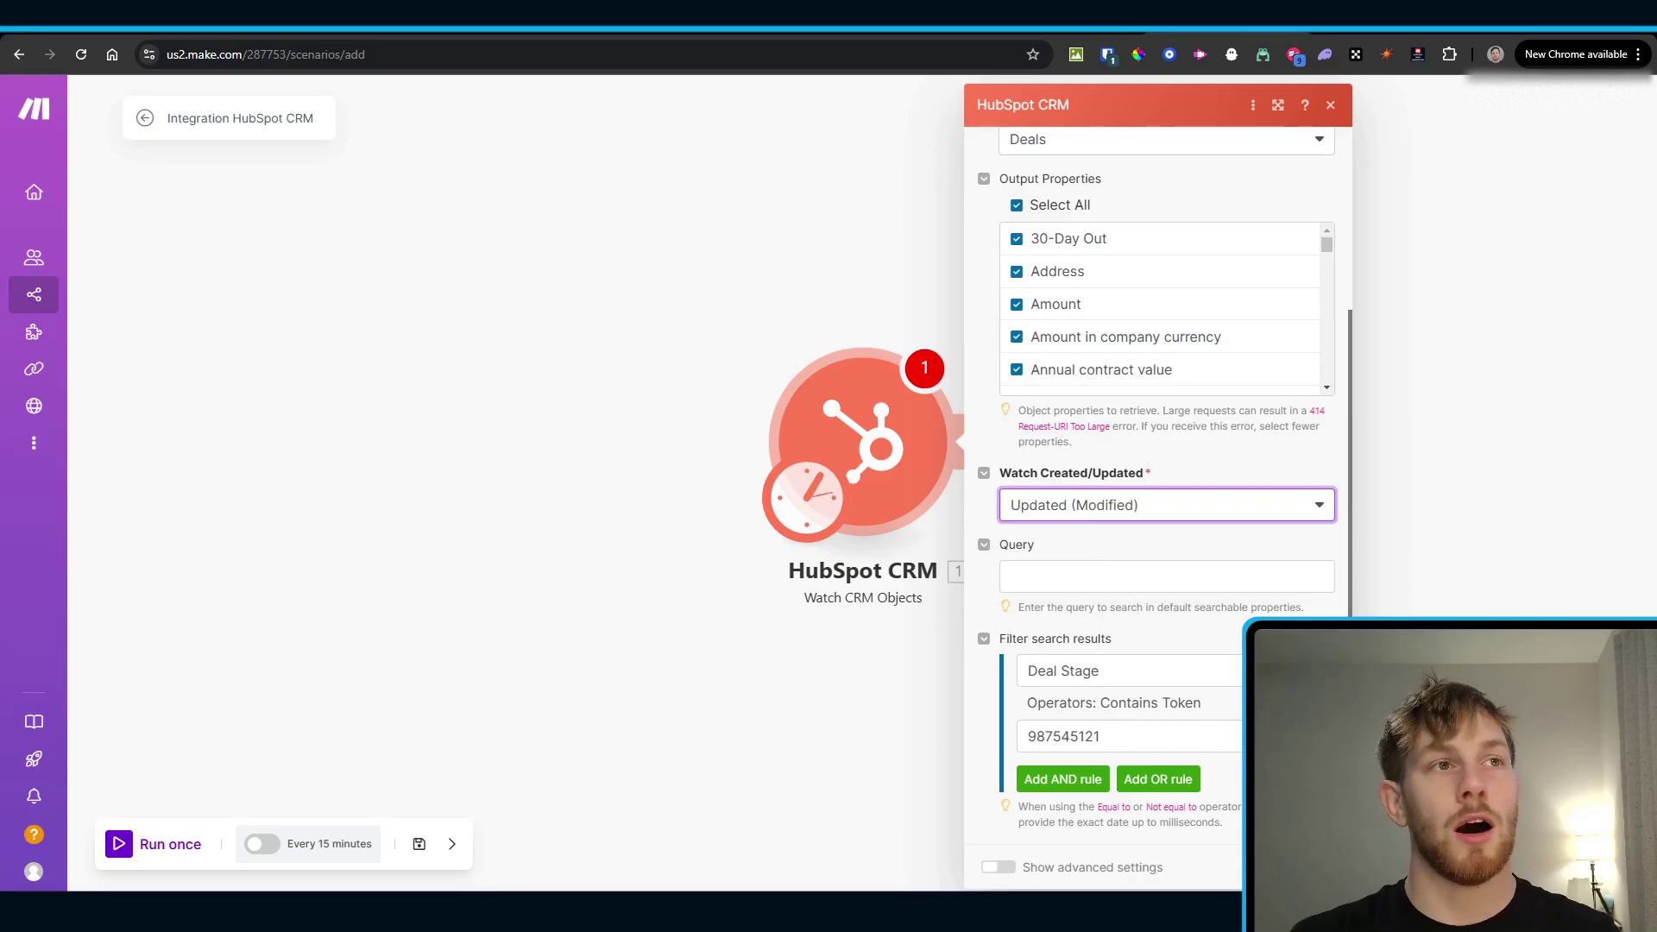
{"action": "left_click", "coordinate": [1350, 565]}
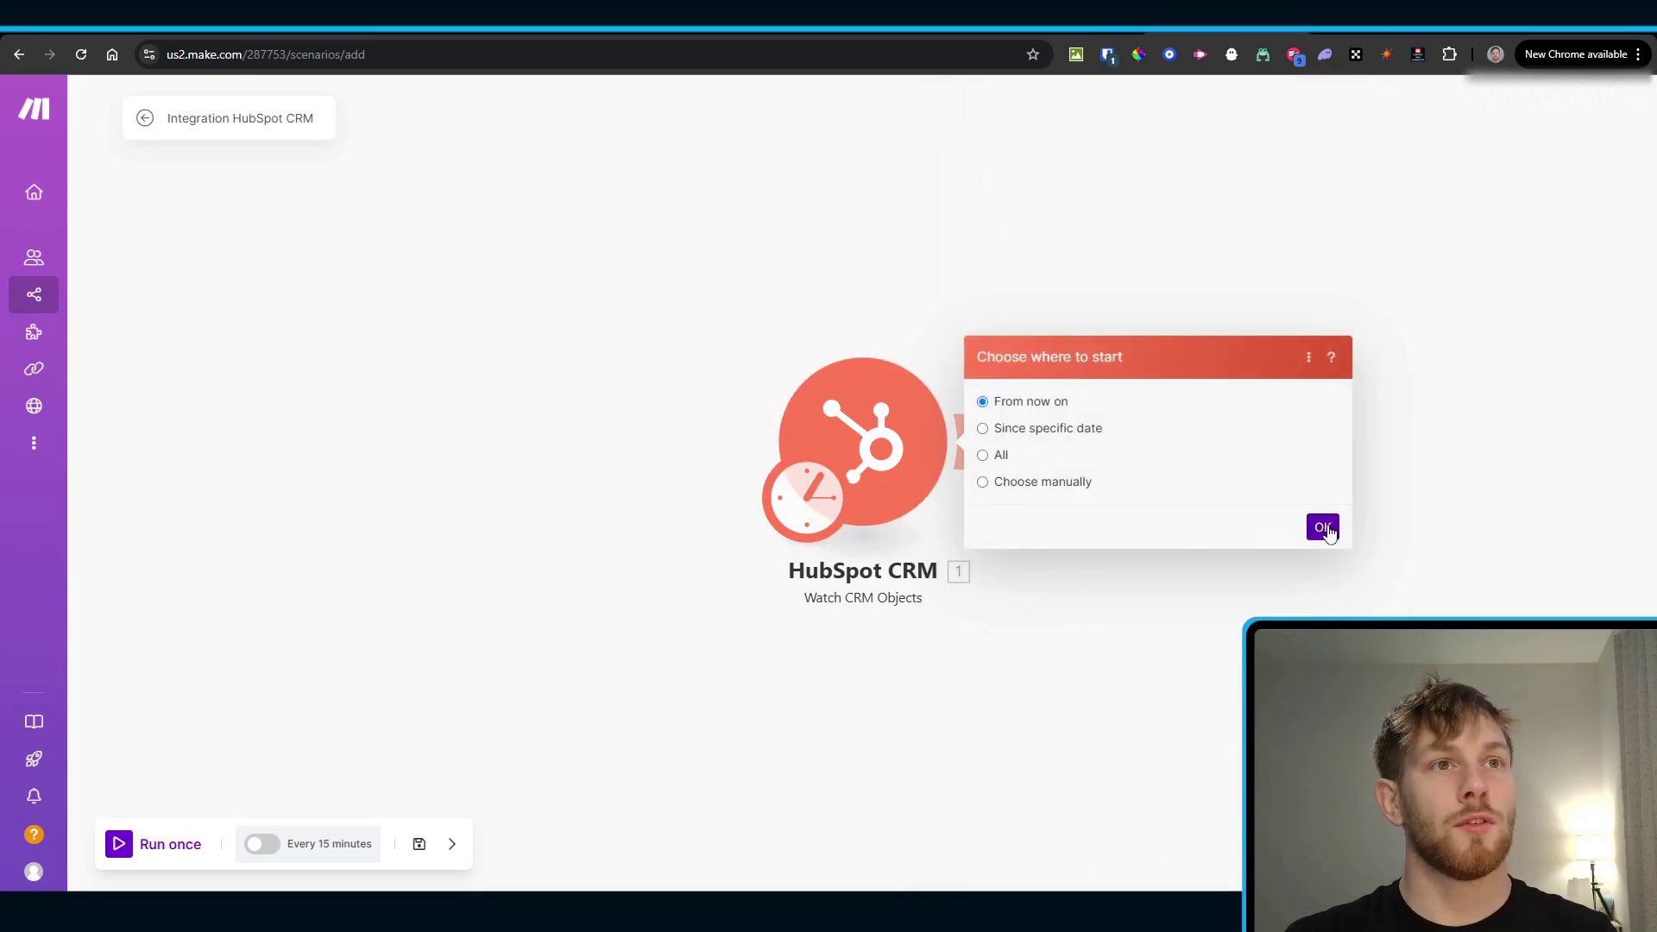
{"action": "left_click", "coordinate": [1003, 489]}
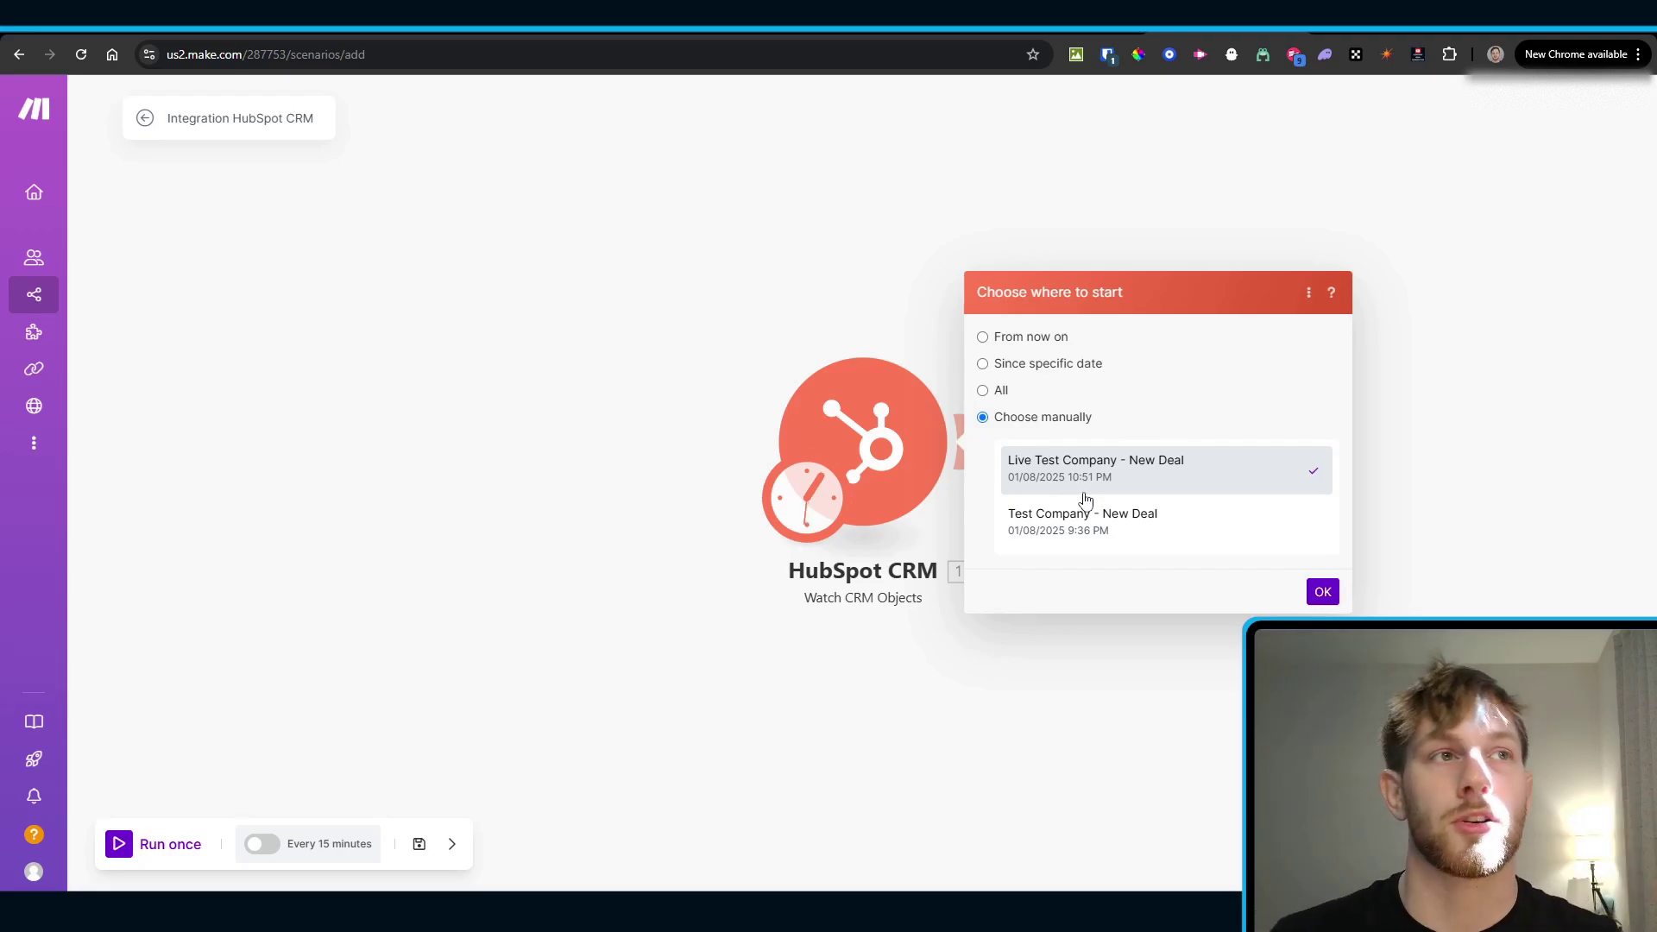
{"action": "left_click", "coordinate": [1323, 592]}
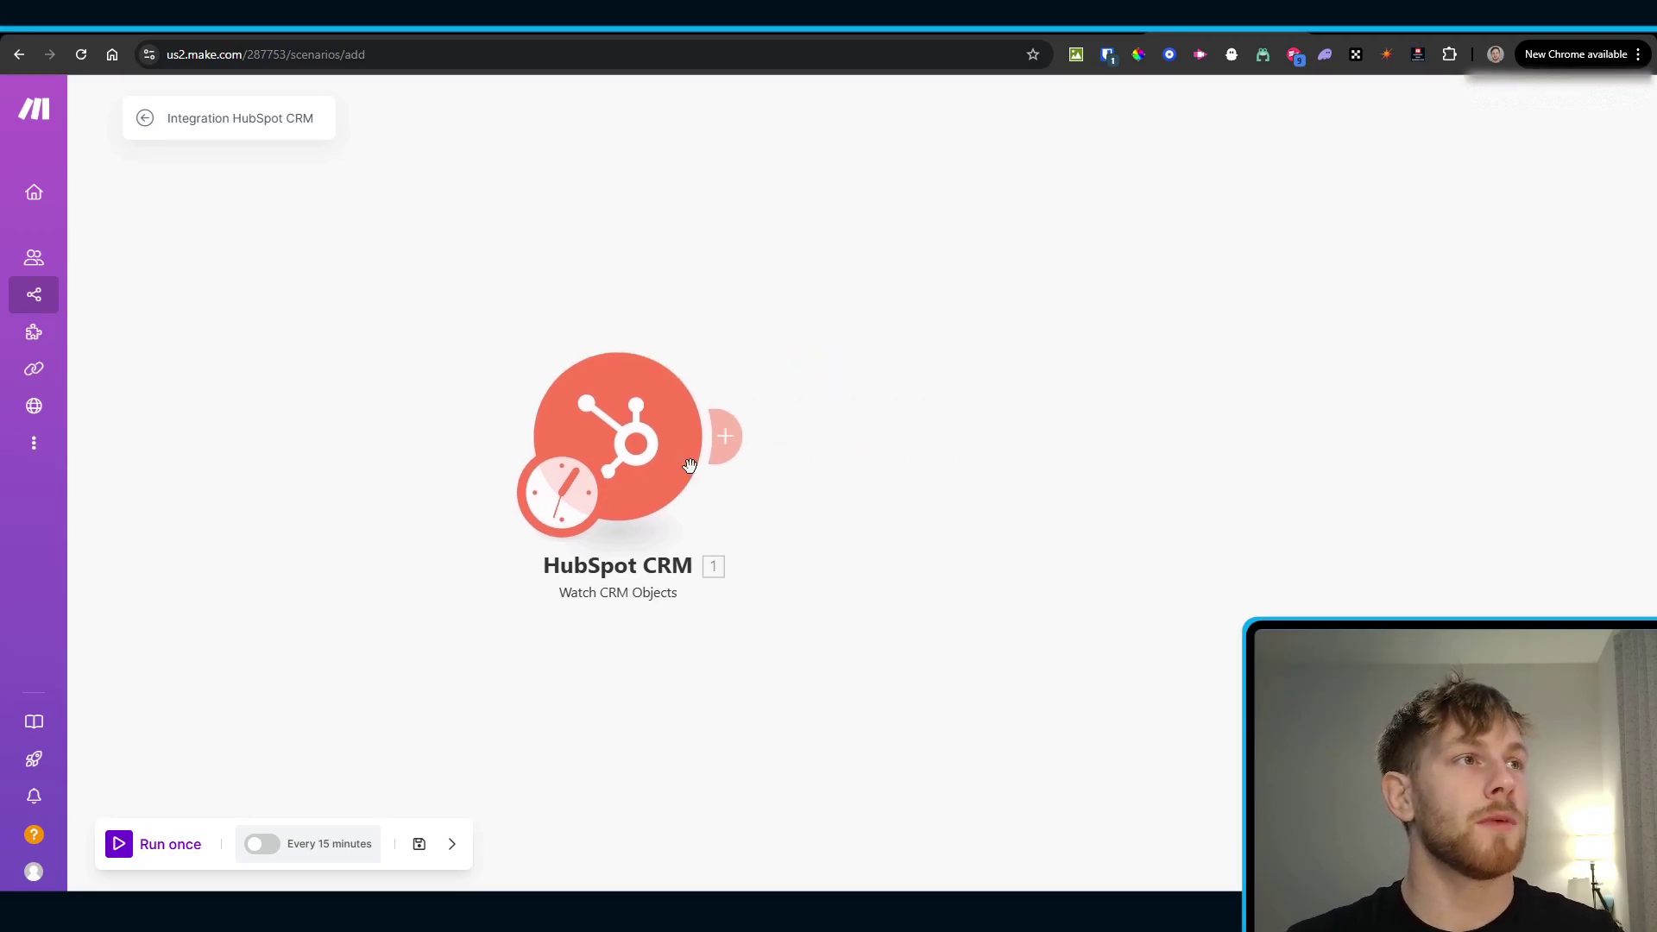
Step: Run only the Watch CRM Objects module and inspect the deal properties in its output bundle
{"action": "right_click", "coordinate": [639, 434]}
{"action": "left_click", "coordinate": [670, 474]}
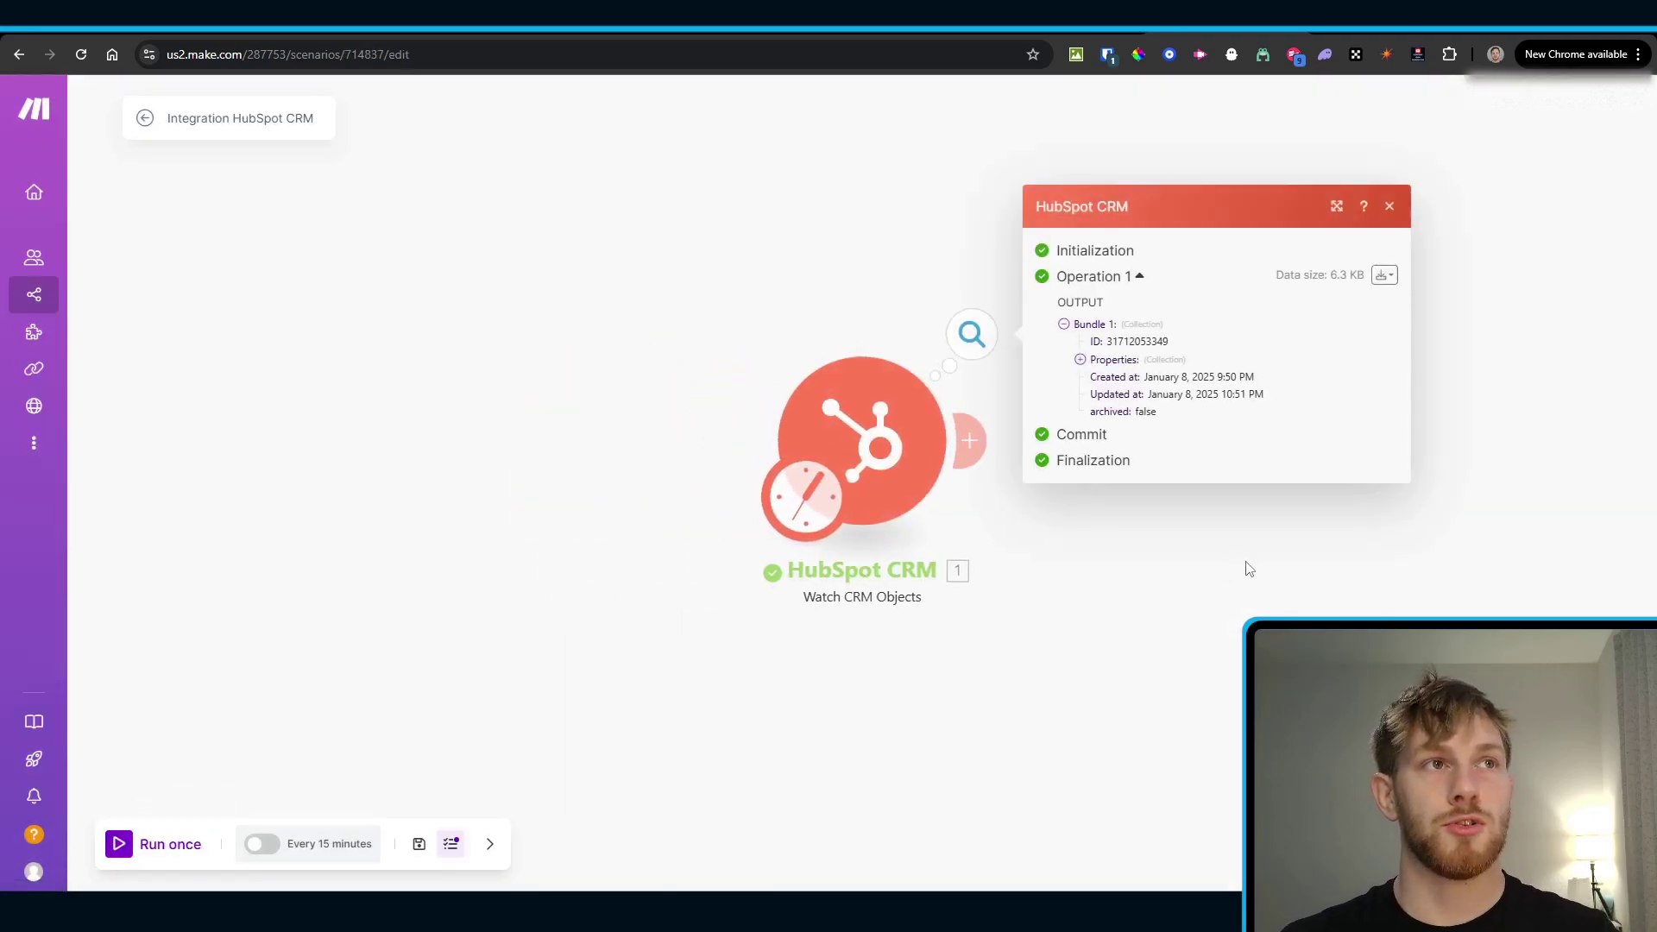
{"action": "left_click", "coordinate": [1080, 359]}
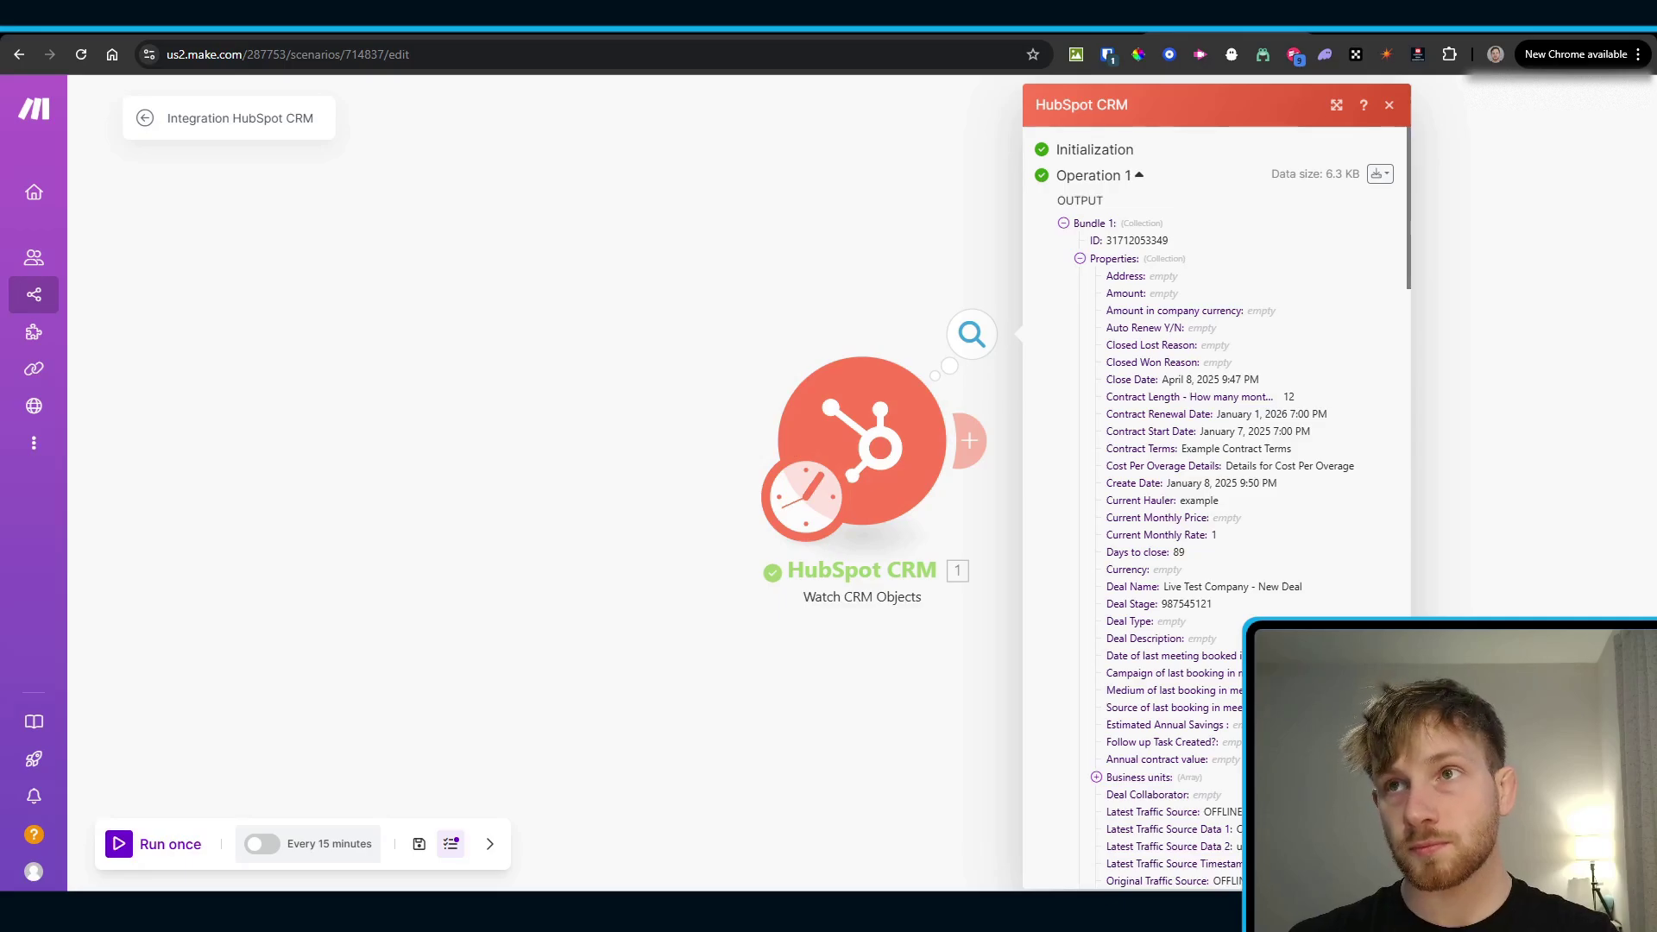
{"action": "left_click", "coordinate": [1389, 104]}
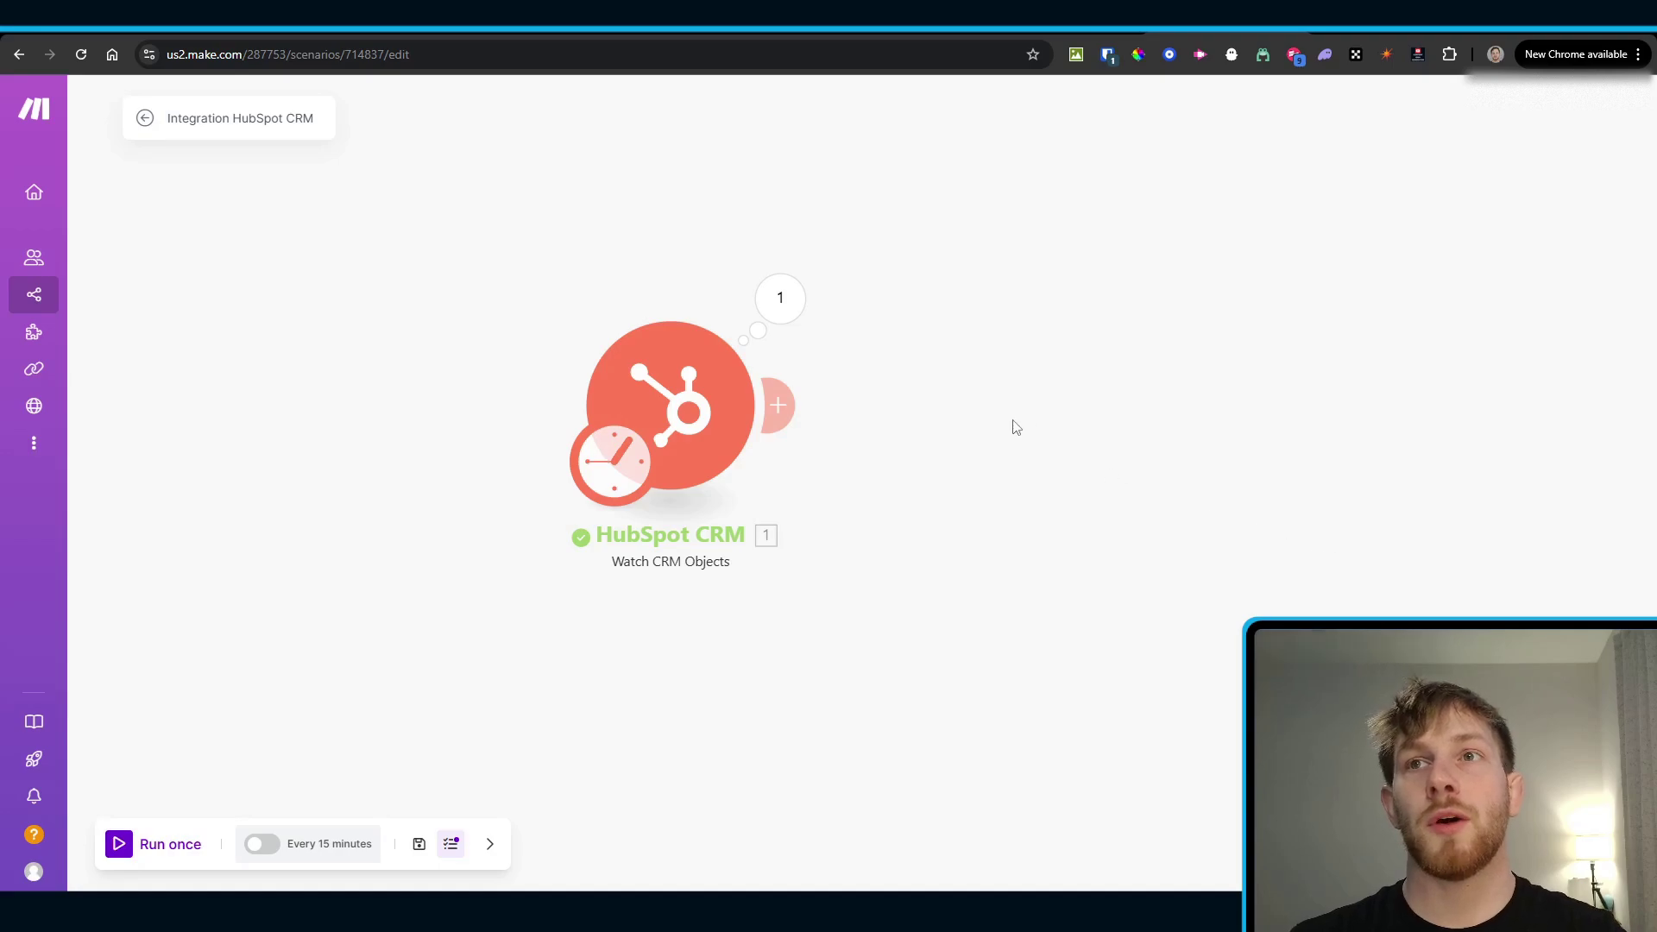
Step: Add a HubSpot CRM List Associations module after the Watch CRM Objects trigger
{"action": "left_click", "coordinate": [778, 404]}
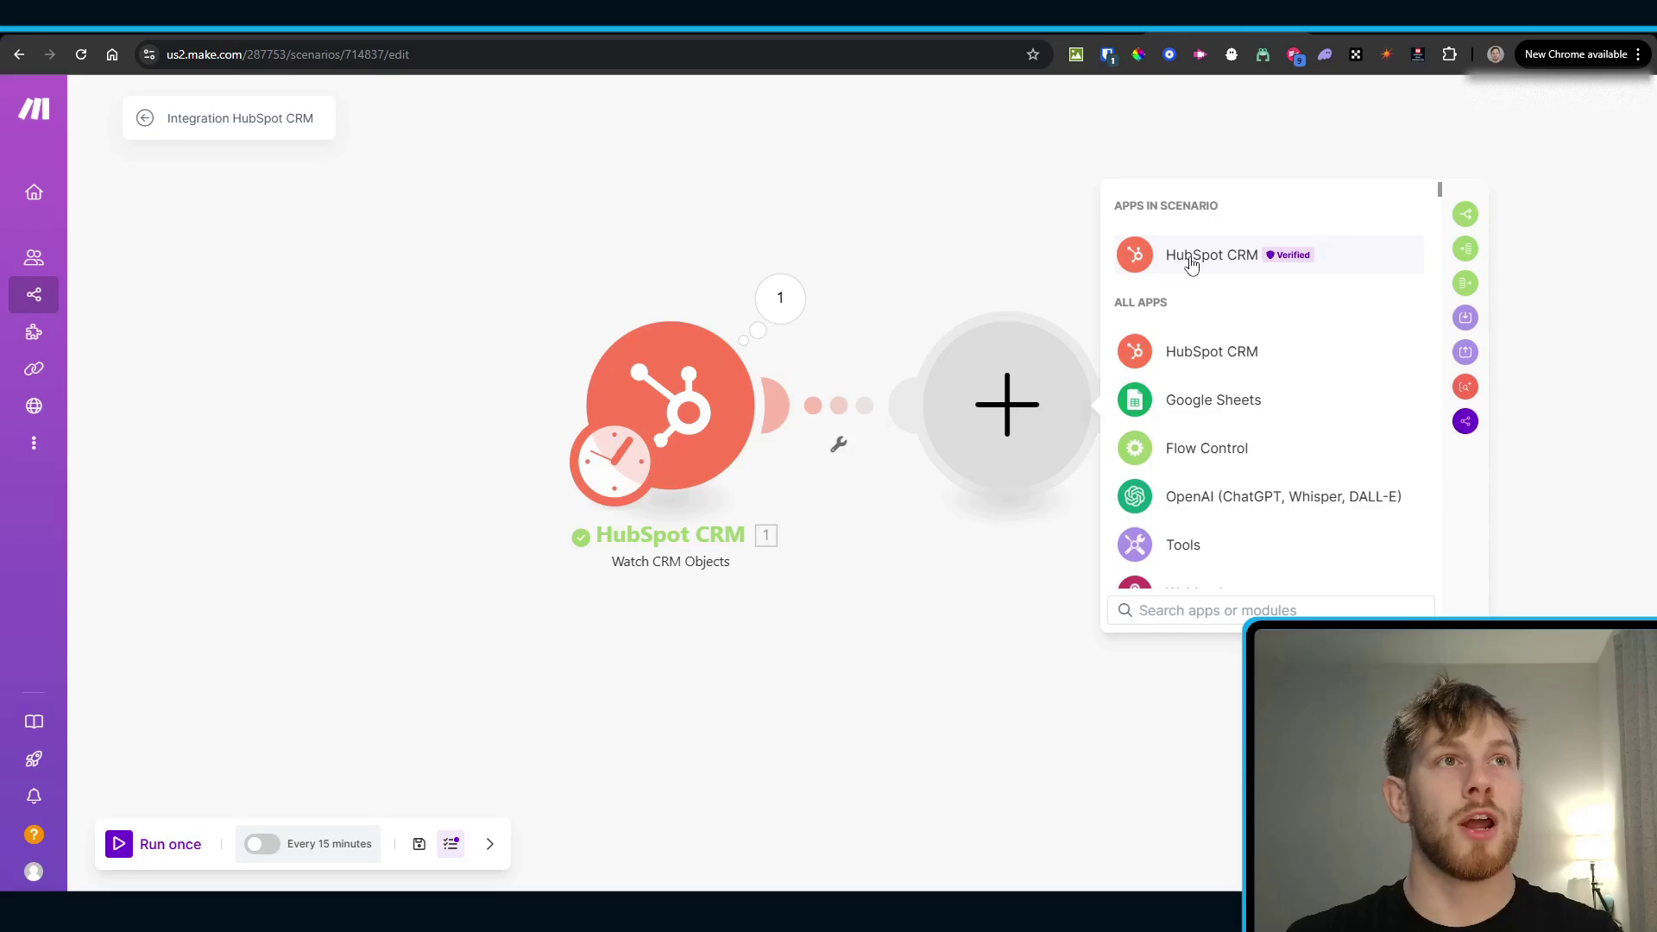
{"action": "left_click", "coordinate": [1192, 259]}
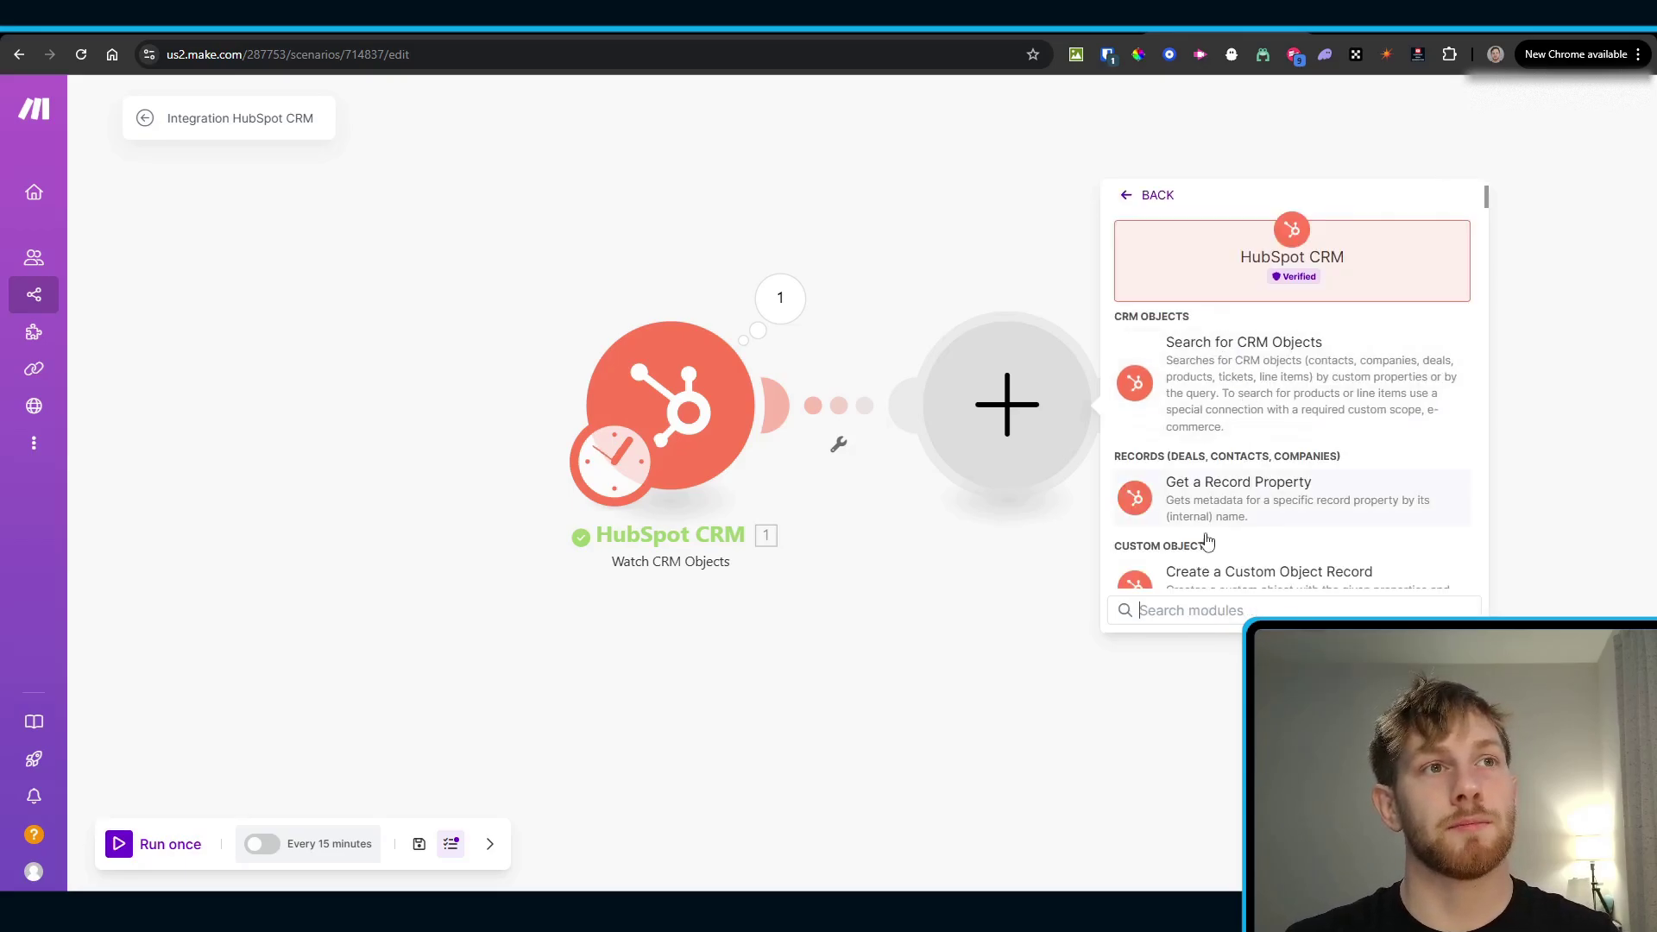
{"action": "left_click", "coordinate": [1219, 607]}
{"action": "type", "text": "list"}
{"action": "scroll", "coordinate": [1260, 436], "scroll_direction": "down", "scroll_amount": 4}
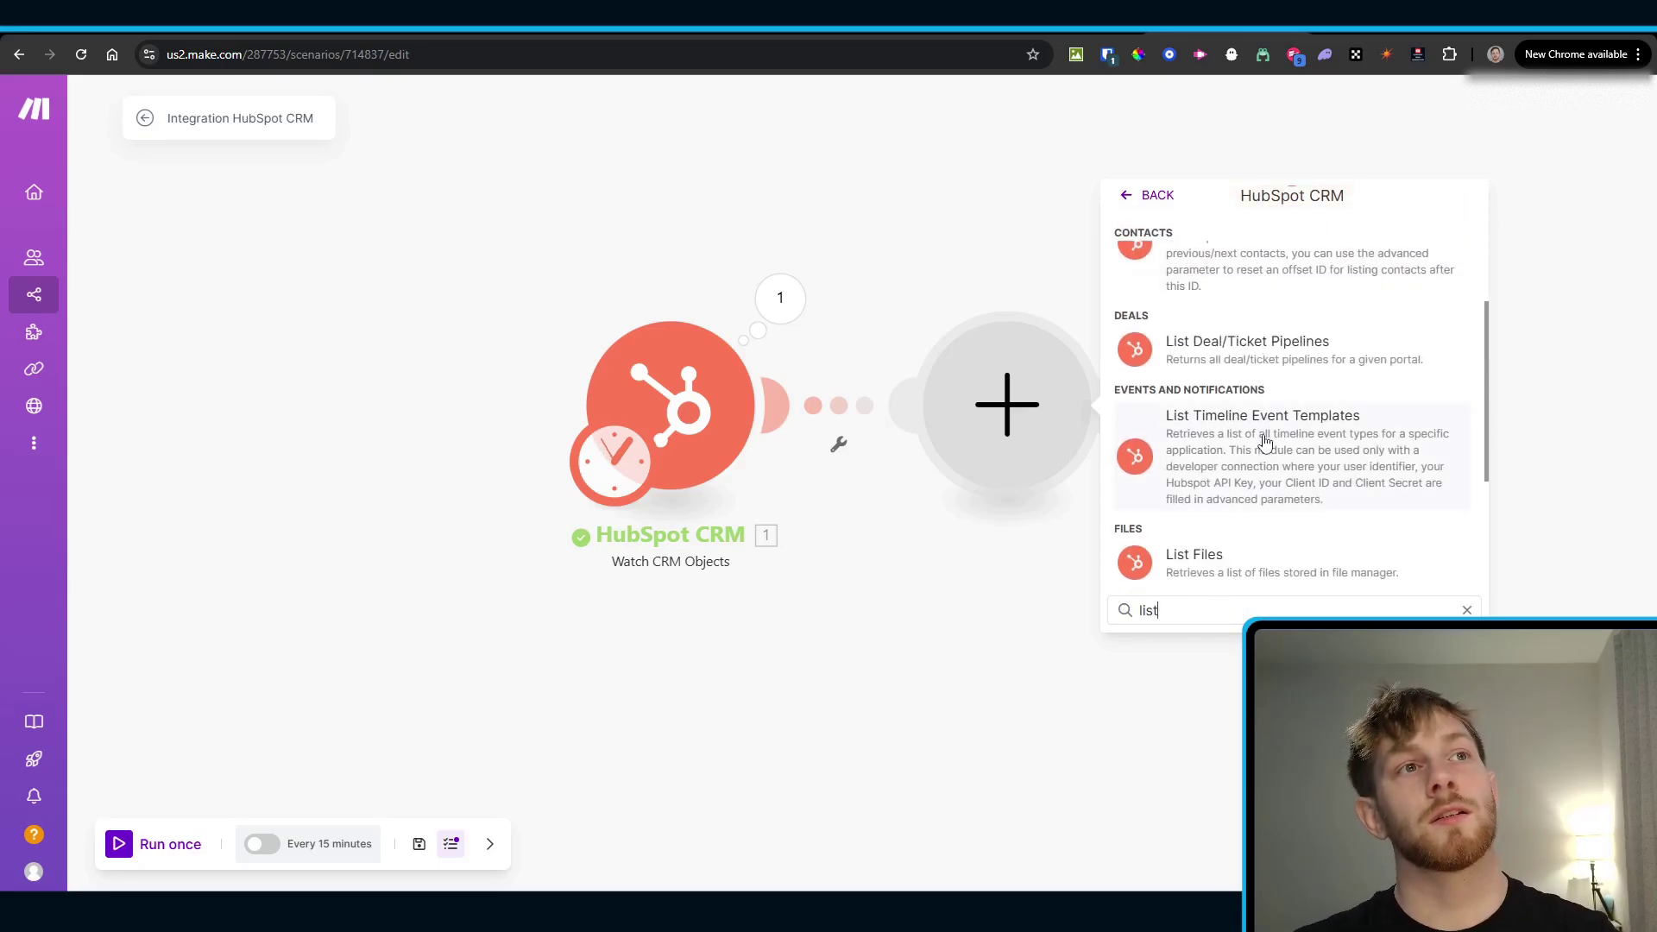
{"action": "scroll", "coordinate": [1316, 448], "scroll_direction": "down", "scroll_amount": 4}
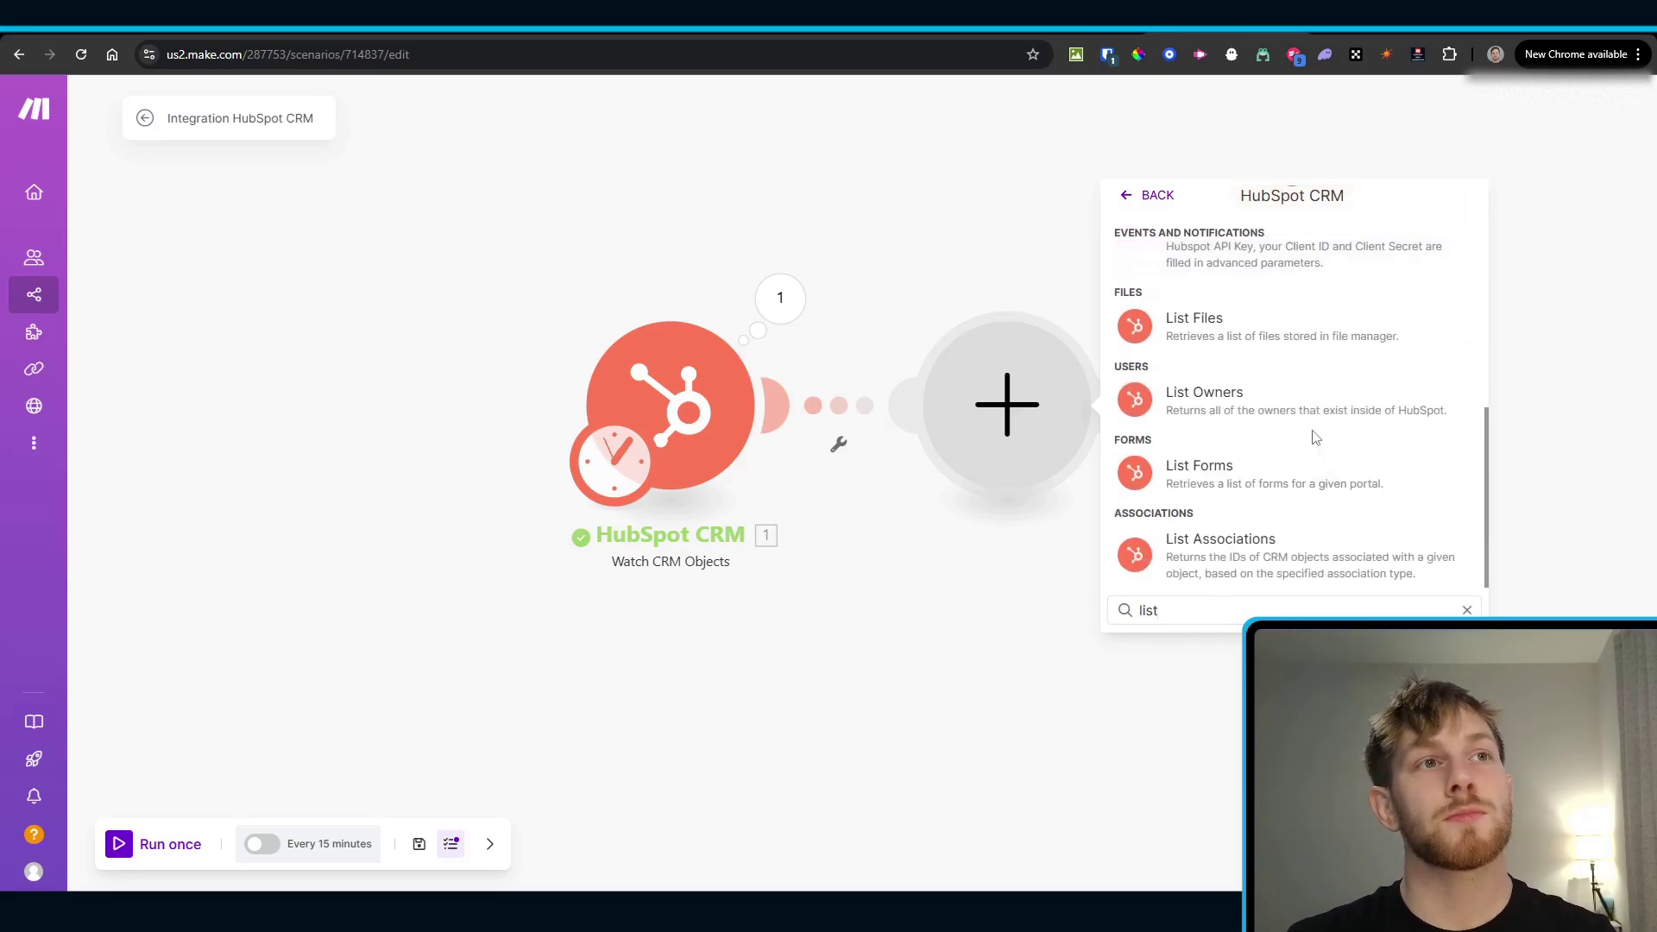
{"action": "left_click", "coordinate": [1240, 559]}
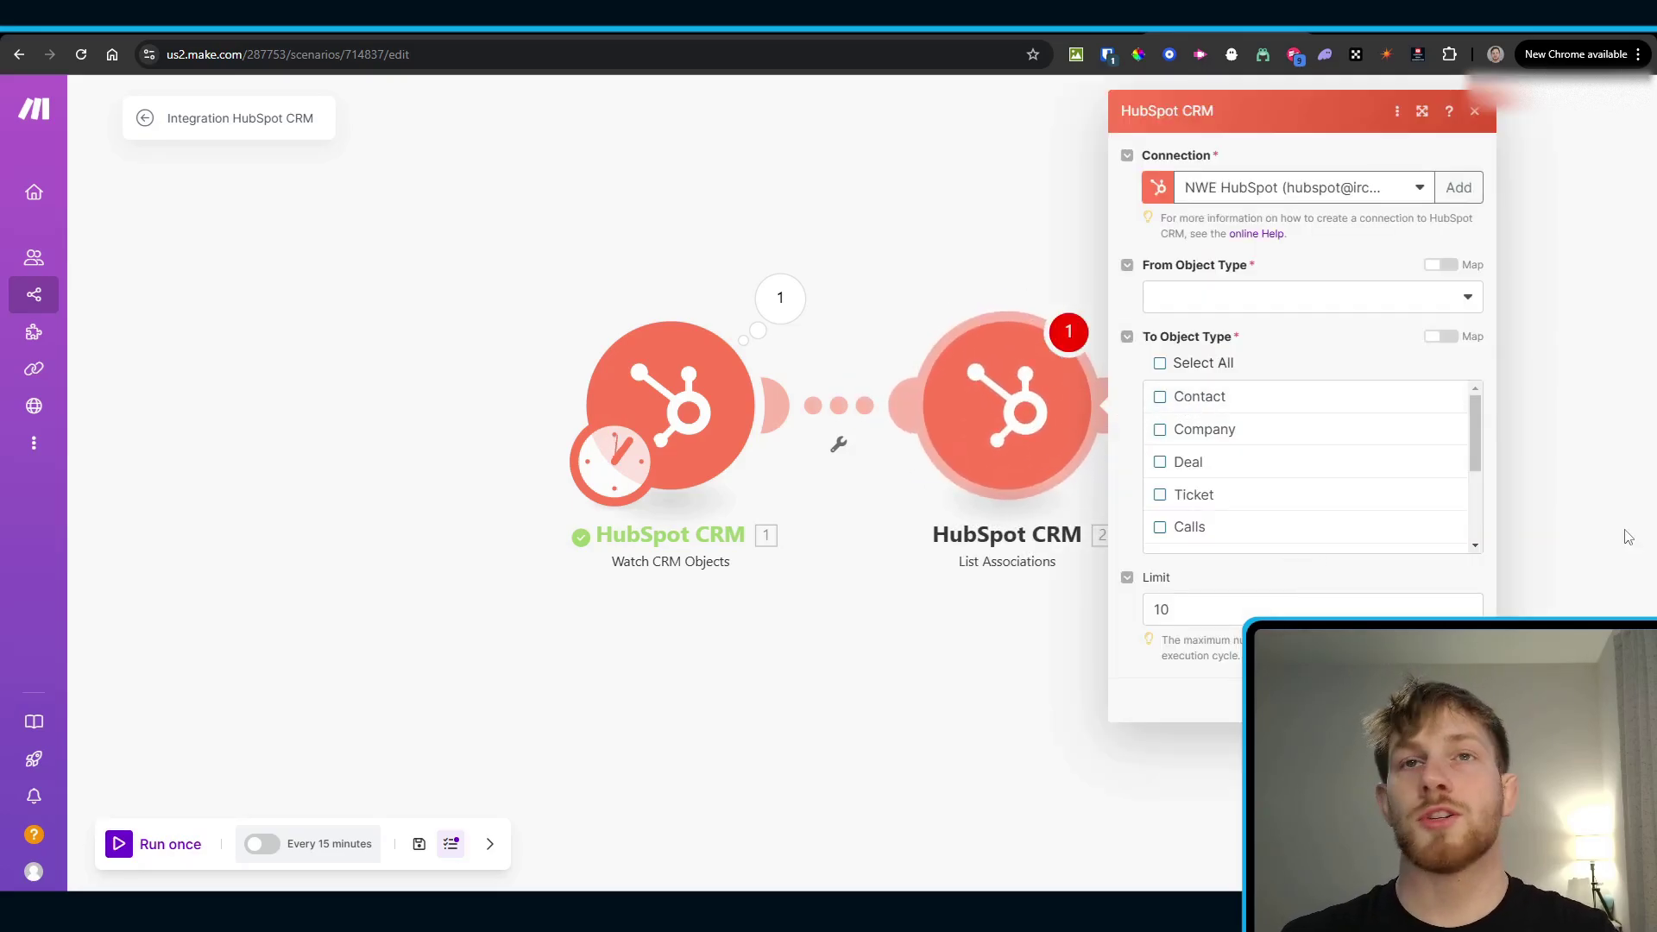
Step: Configure List Associations from Deal to all object types, map the Object ID to the trigger's ID, and save the module
{"action": "left_click", "coordinate": [1160, 363]}
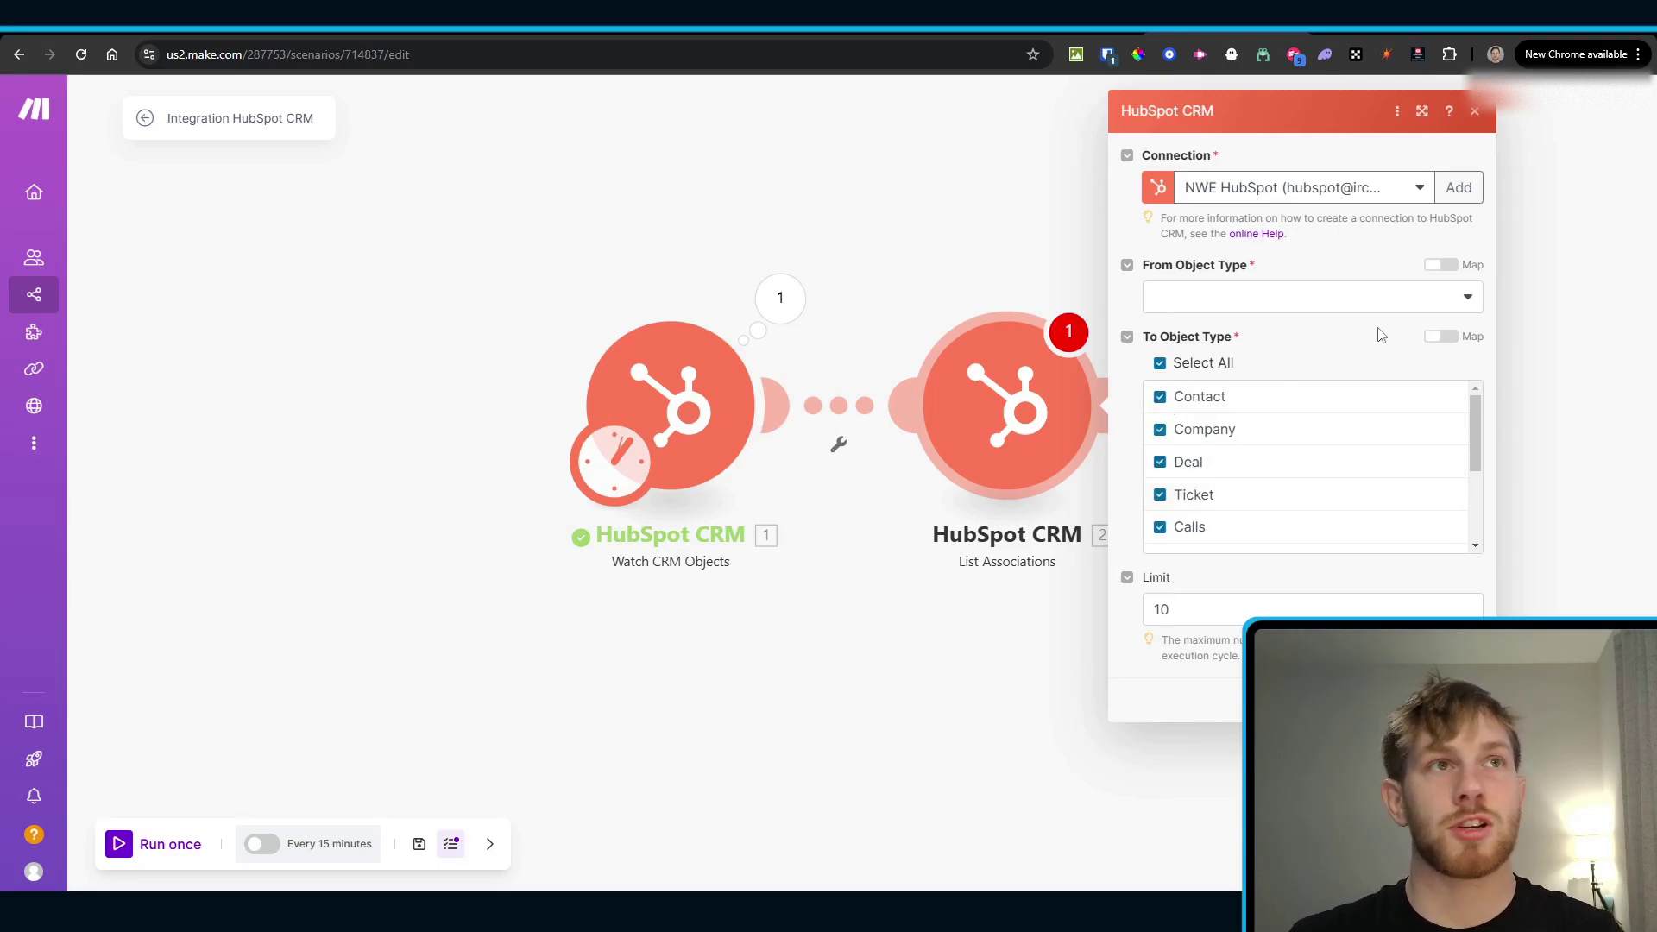
{"action": "left_click", "coordinate": [1290, 297]}
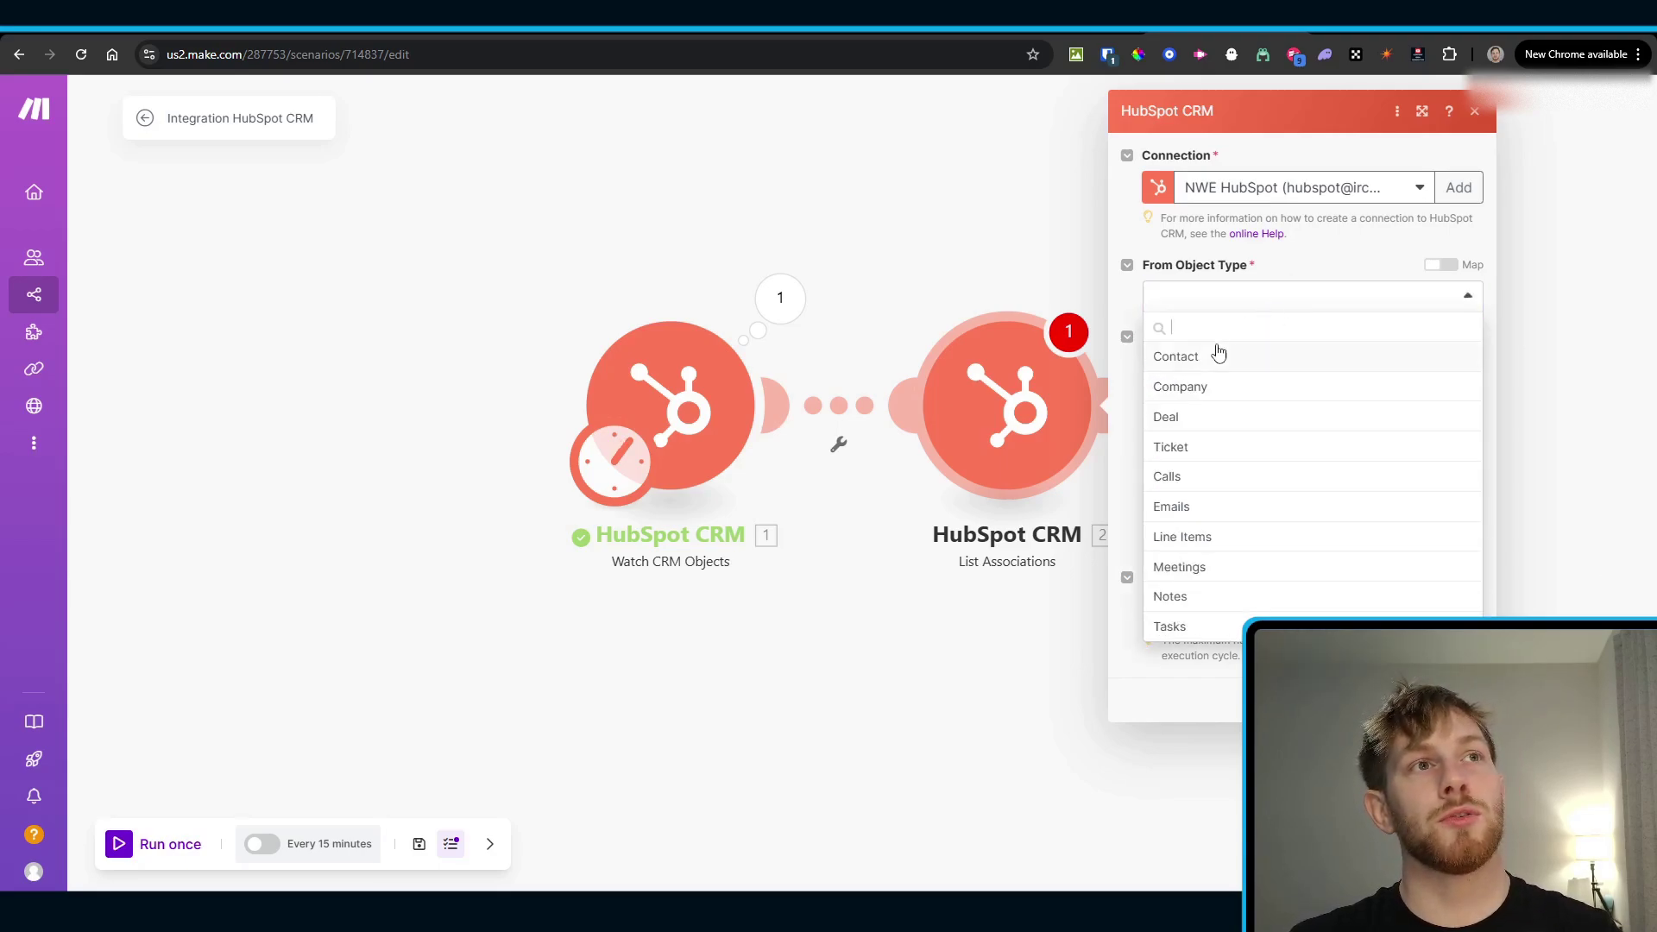
{"action": "left_click", "coordinate": [1184, 423]}
{"action": "left_click", "coordinate": [1243, 363]}
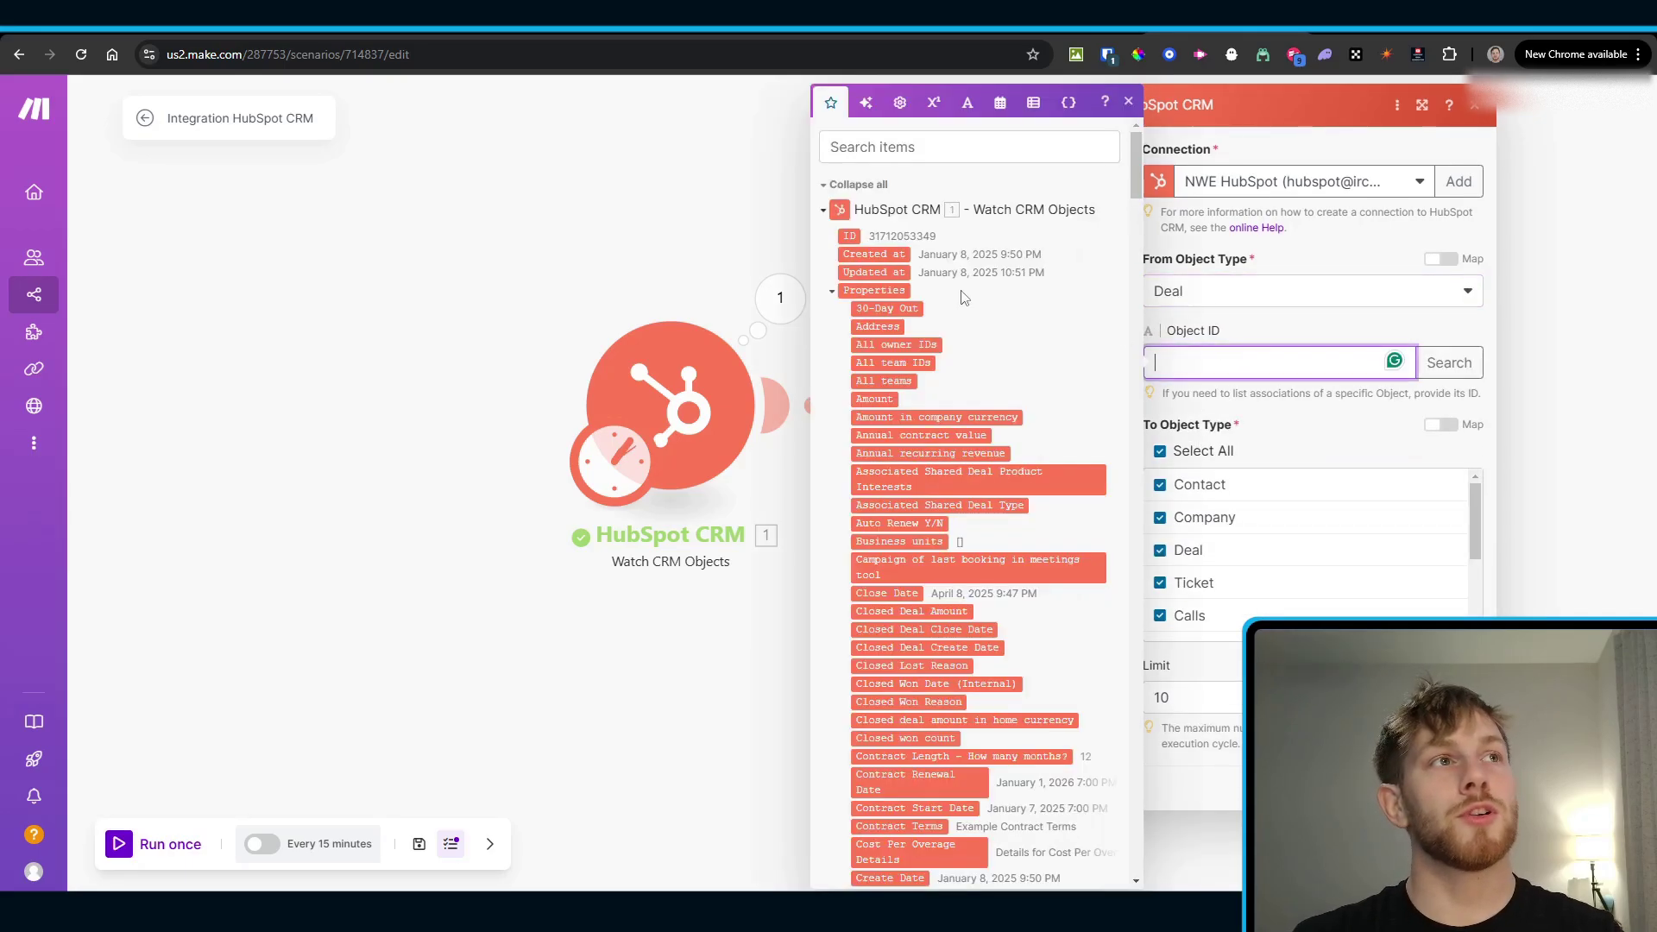
{"action": "left_click", "coordinate": [856, 235]}
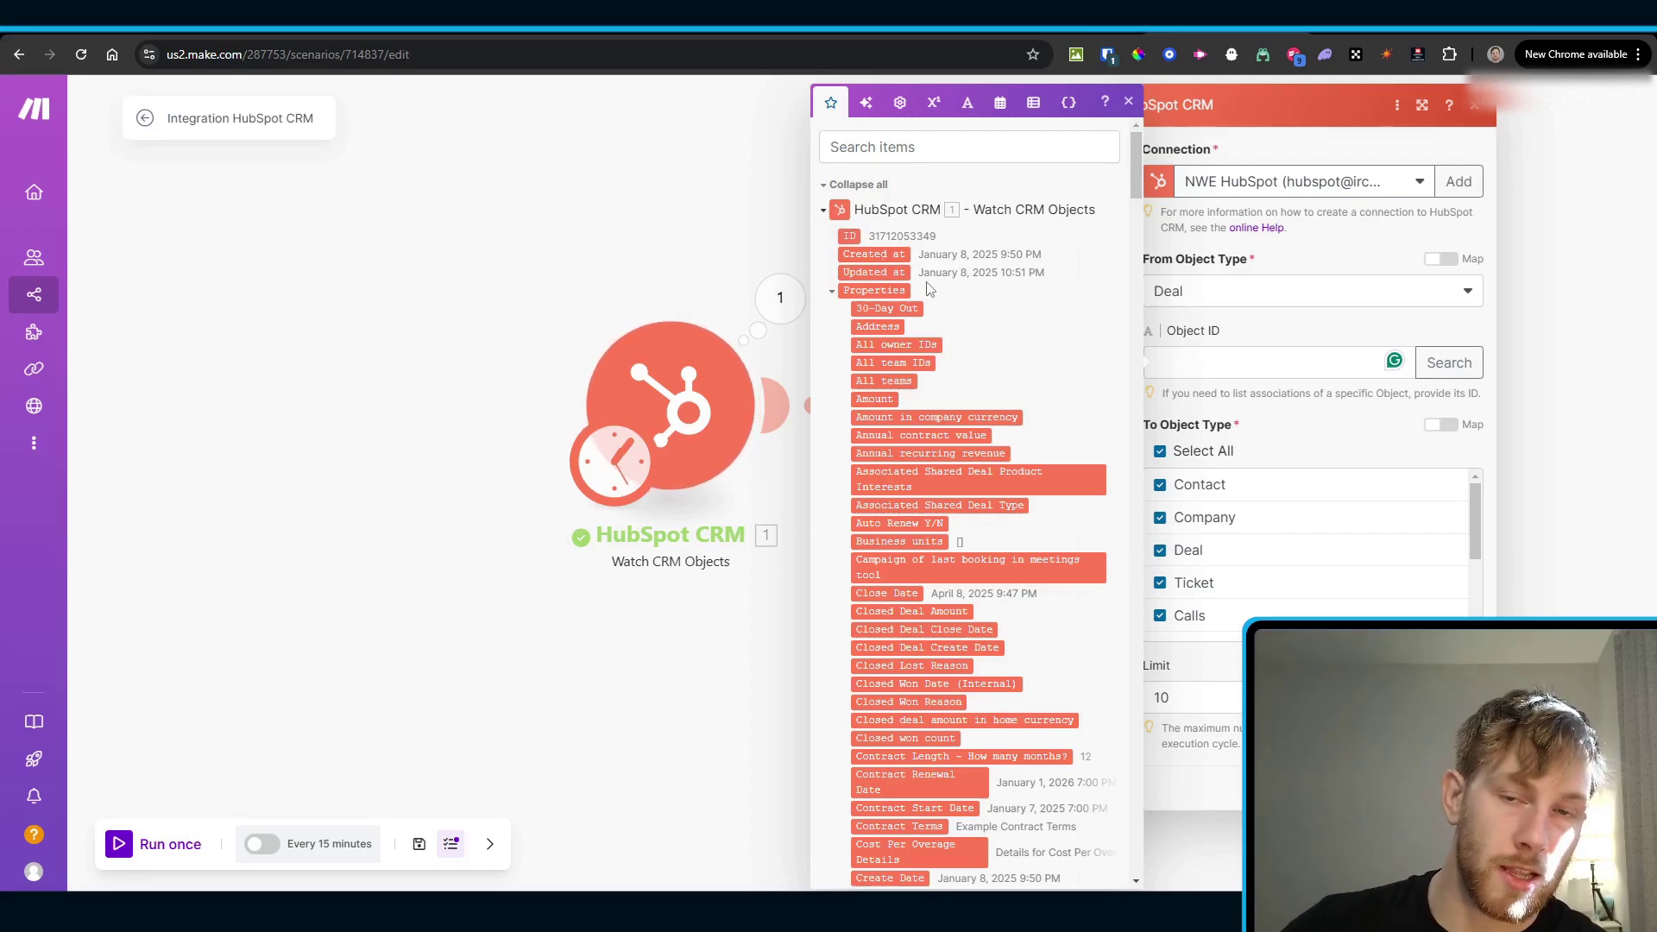
{"action": "left_click", "coordinate": [859, 240]}
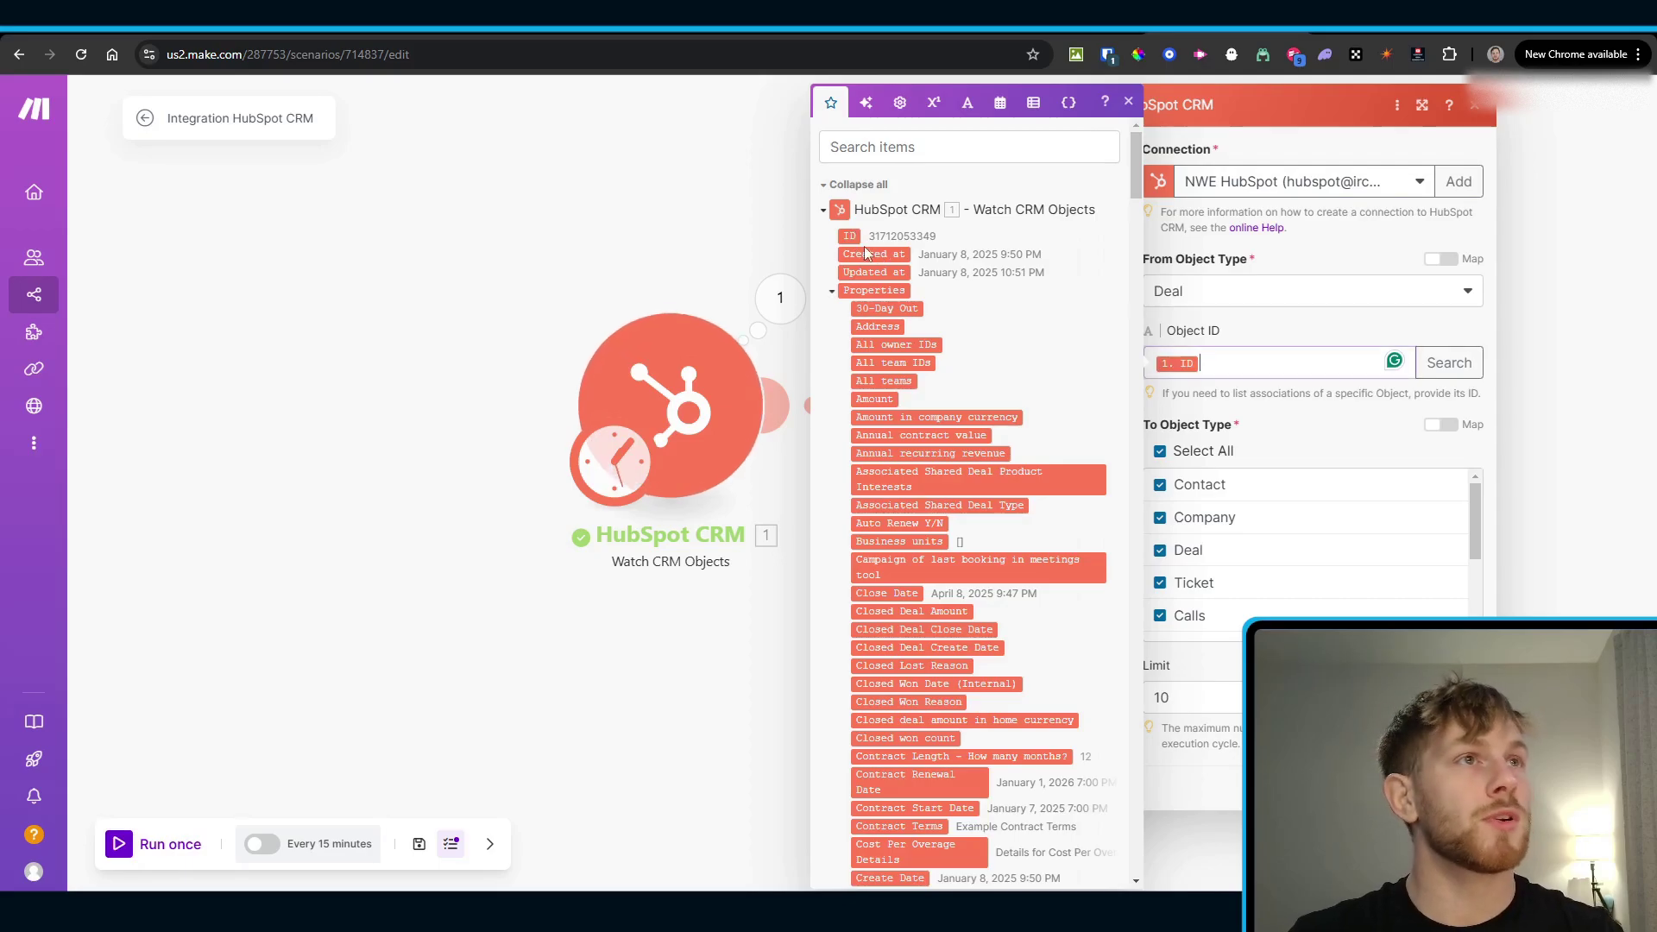
{"action": "left_click", "coordinate": [1273, 422]}
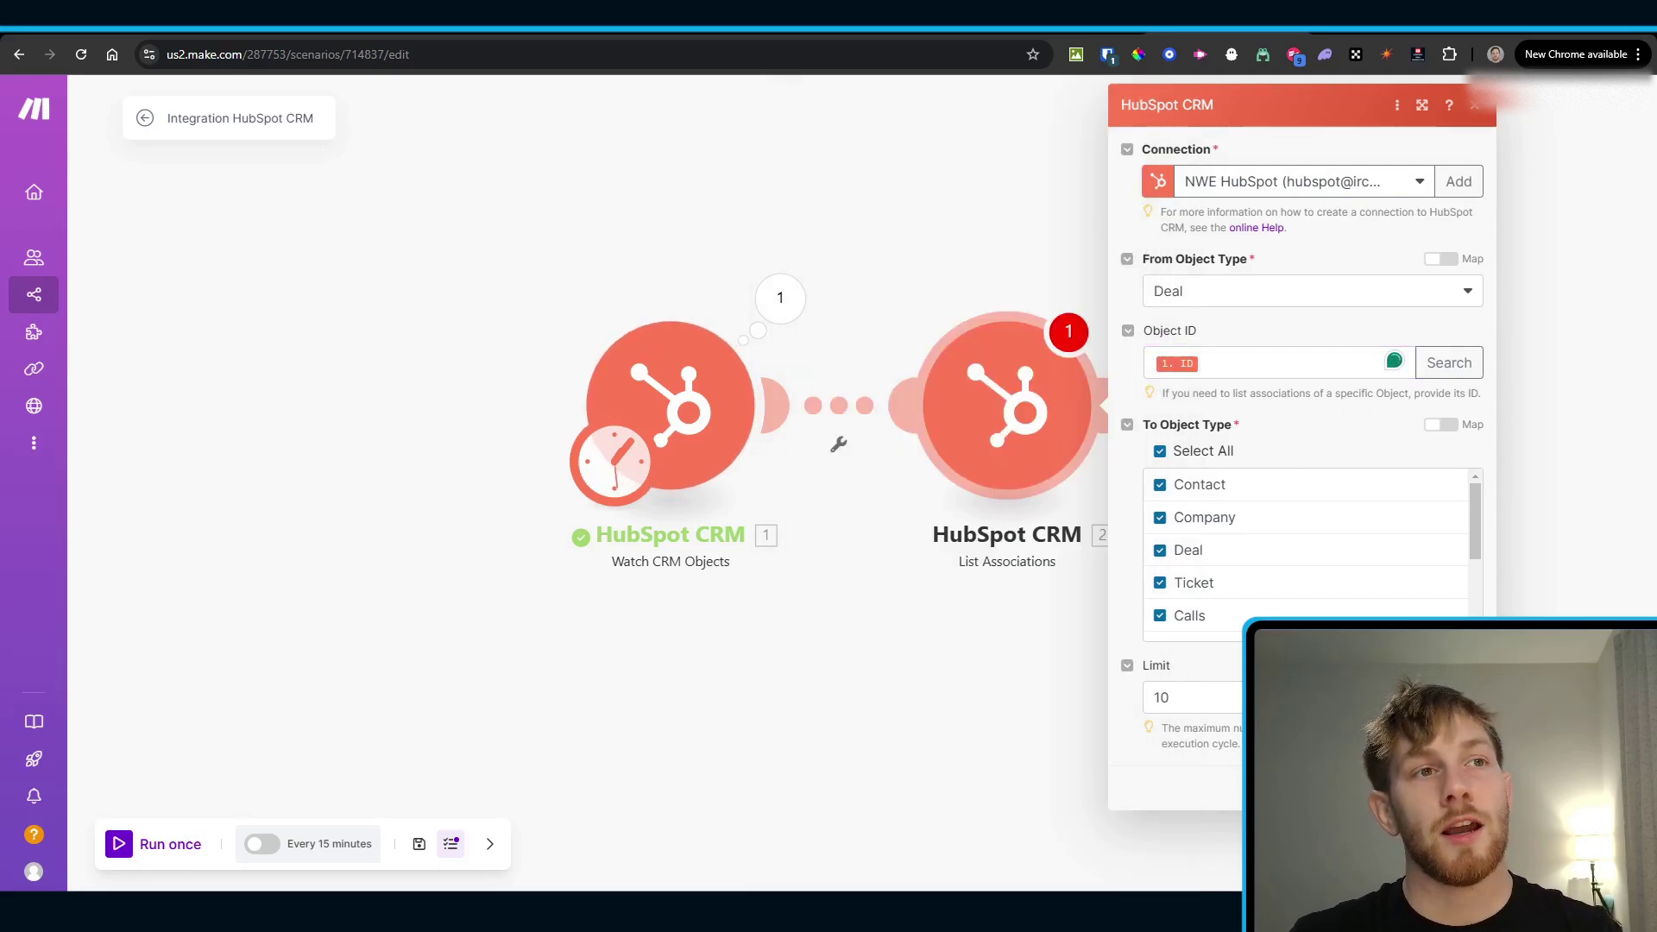
{"action": "left_click", "coordinate": [1191, 697]}
{"action": "key", "text": "Return"}
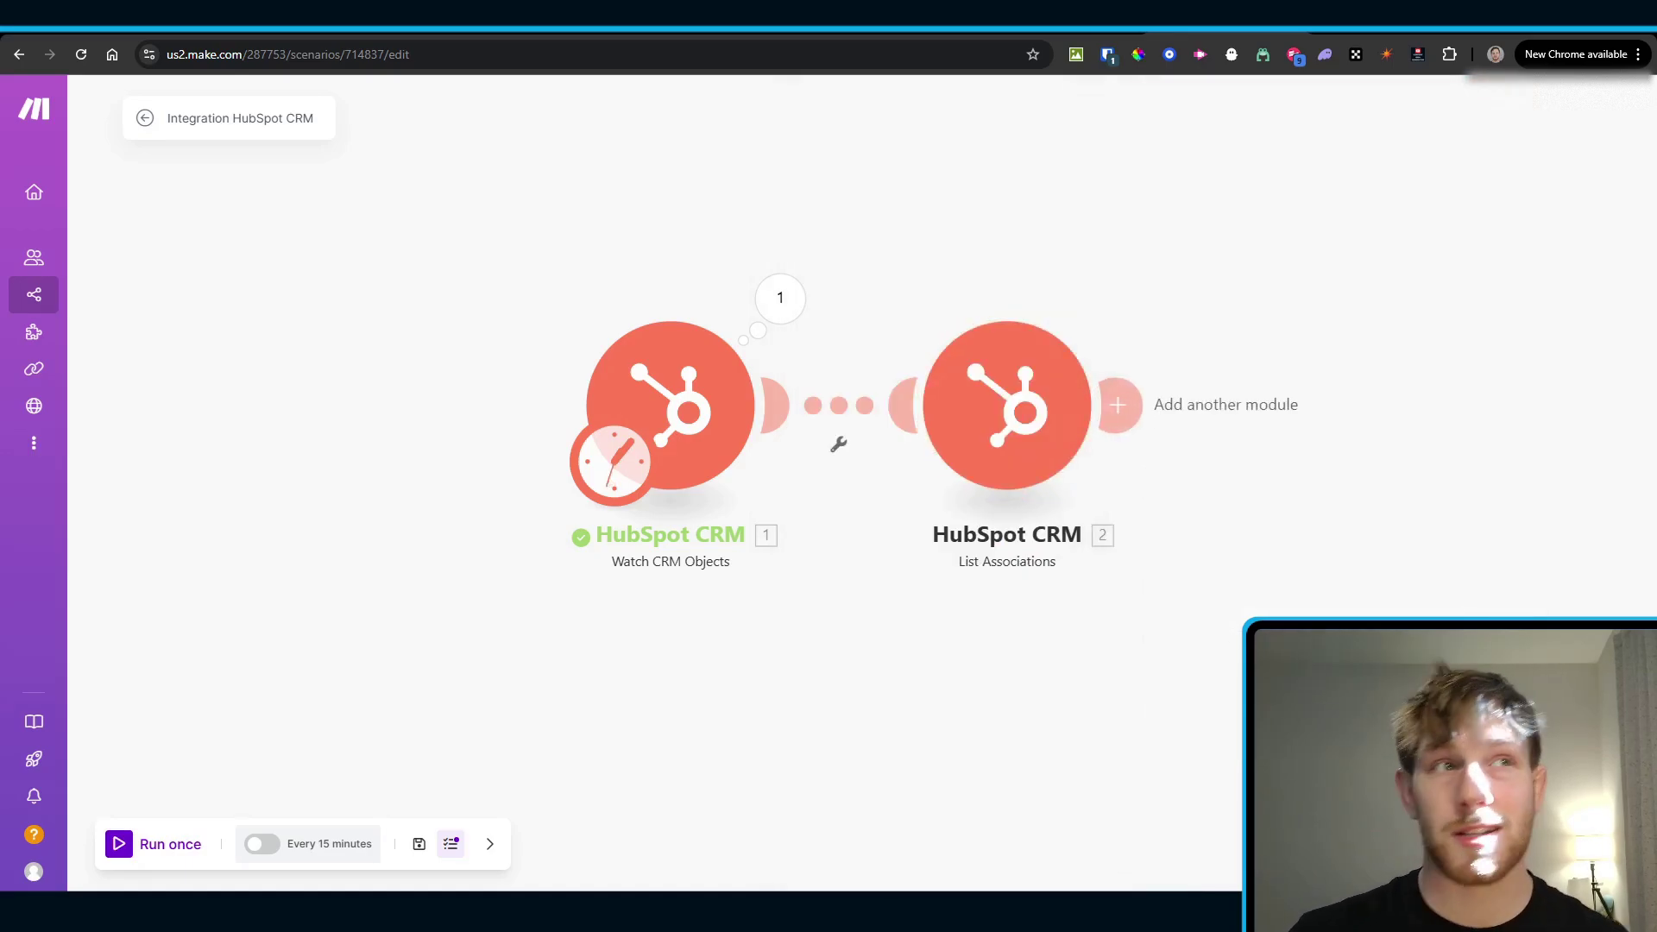
Step: Copy the deal ID from the Watch CRM Objects module's output bundle
{"action": "right_click", "coordinate": [1039, 399]}
{"action": "left_click", "coordinate": [780, 302]}
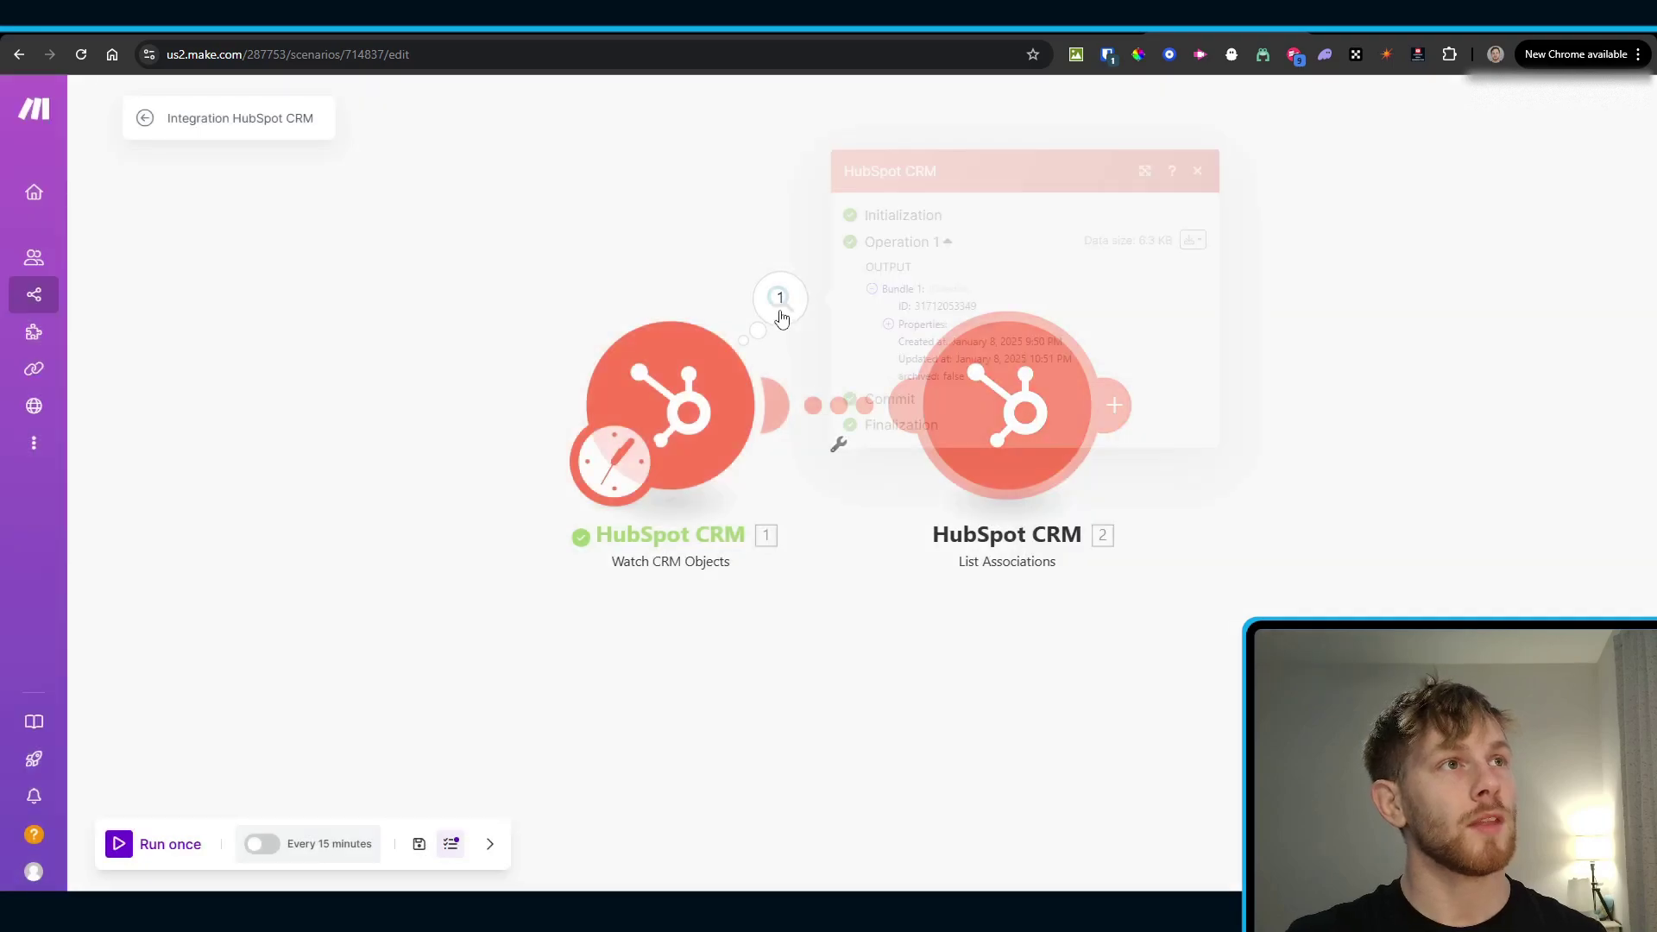
{"action": "left_click_drag", "start_coordinate": [981, 309], "coordinate": [915, 318]}
{"action": "key", "text": "ctrl+c"}
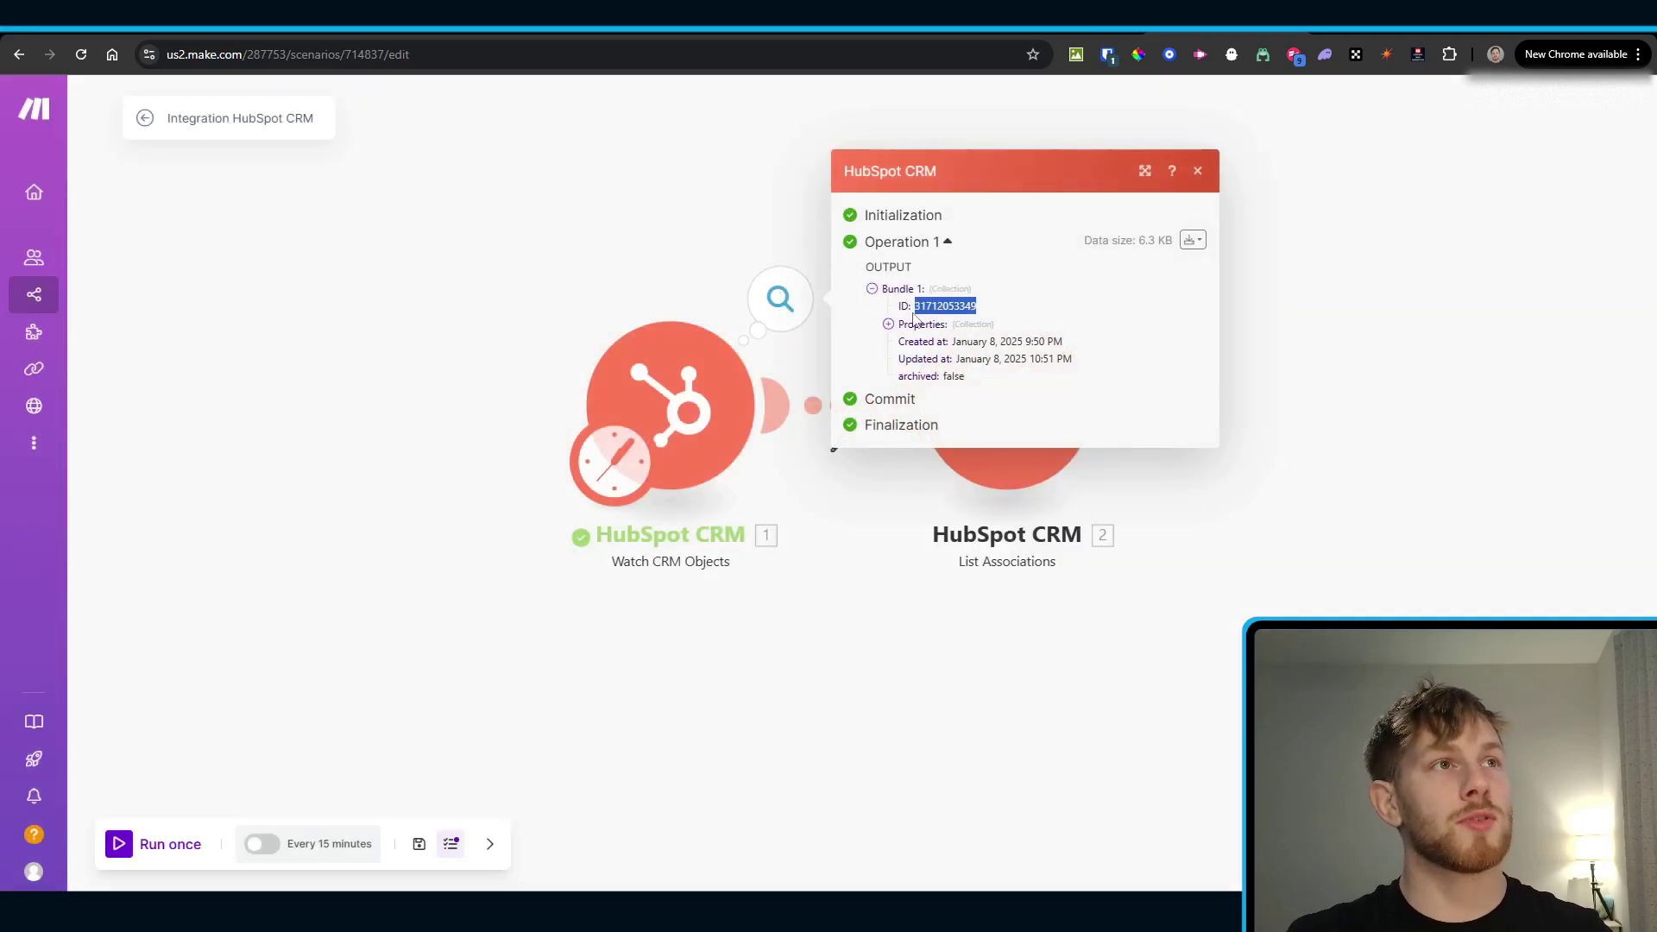
{"action": "scroll", "coordinate": [1090, 569], "scroll_direction": "down", "scroll_amount": 3}
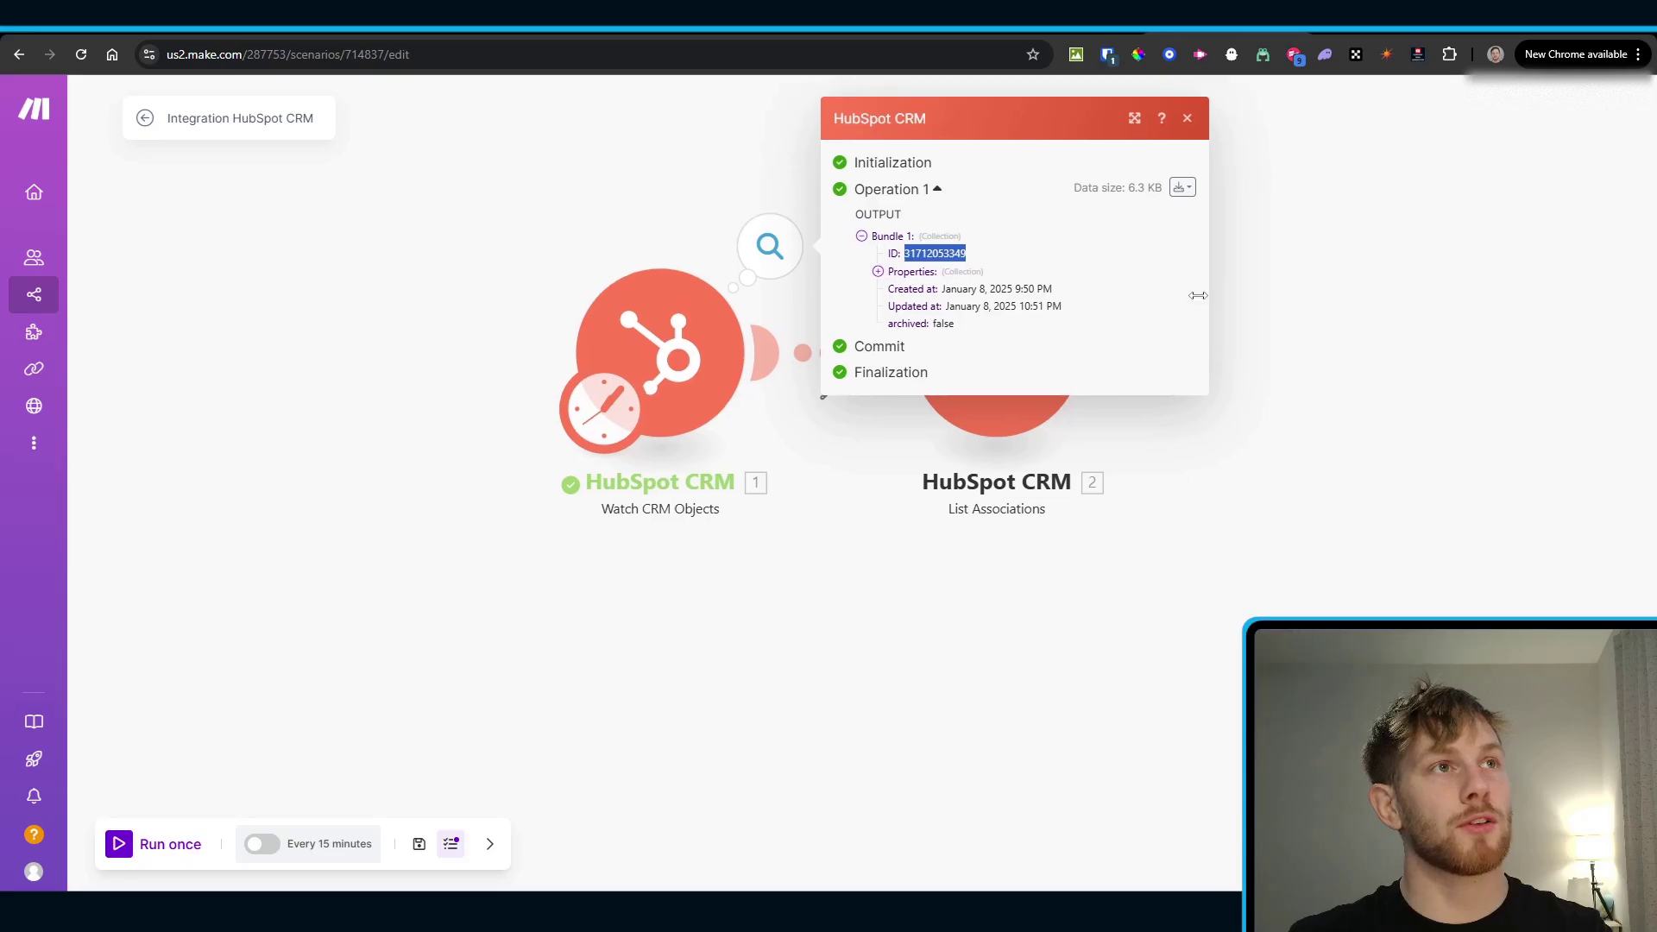
{"action": "left_click", "coordinate": [1188, 118]}
Step: Run only the List Associations module, using the copied deal ID as the Watch CRM Objects ID
{"action": "right_click", "coordinate": [893, 517]}
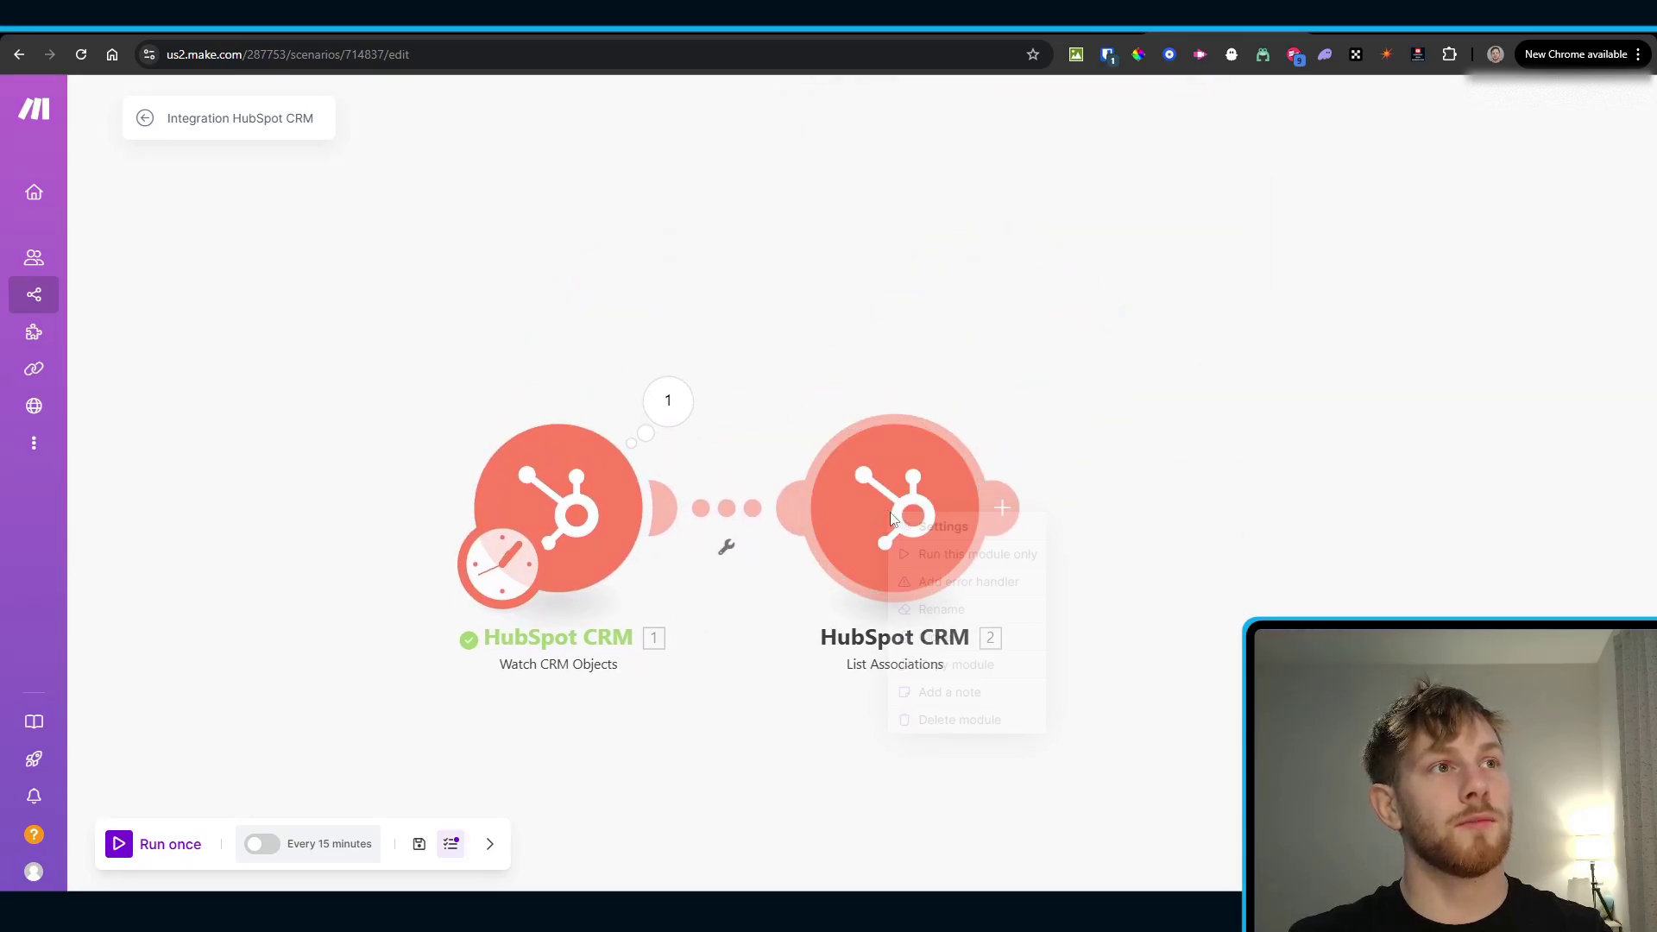
{"action": "left_click", "coordinate": [952, 561]}
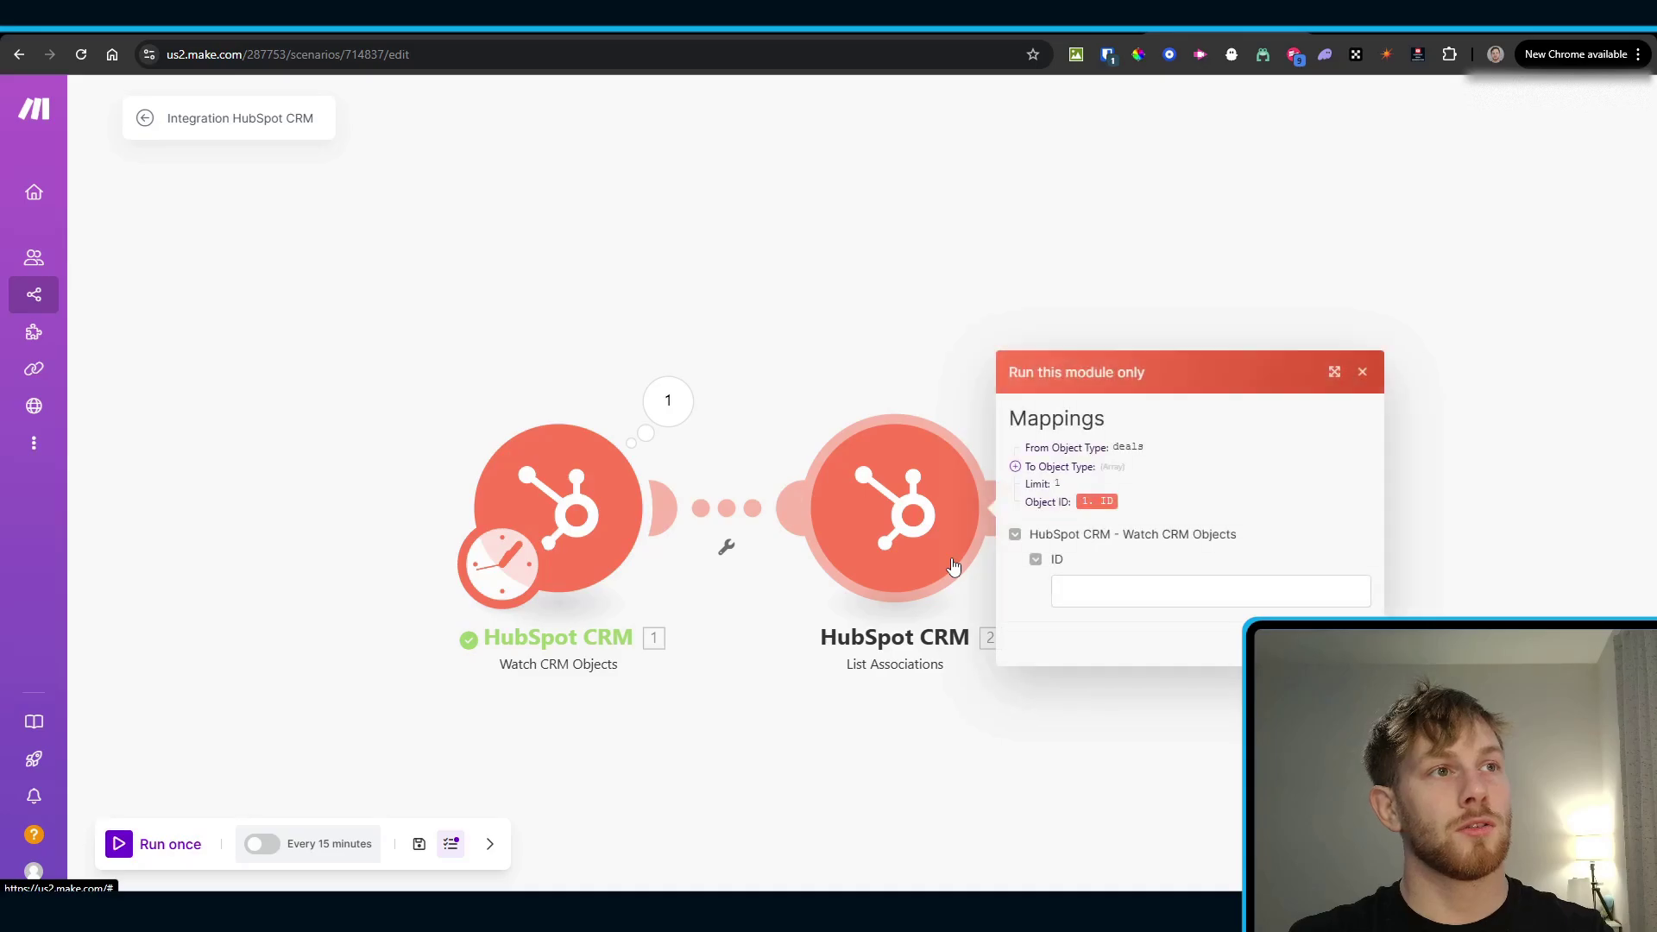
{"action": "left_click", "coordinate": [1136, 591]}
{"action": "key", "text": "ctrl+v"}
{"action": "key", "text": "Return"}
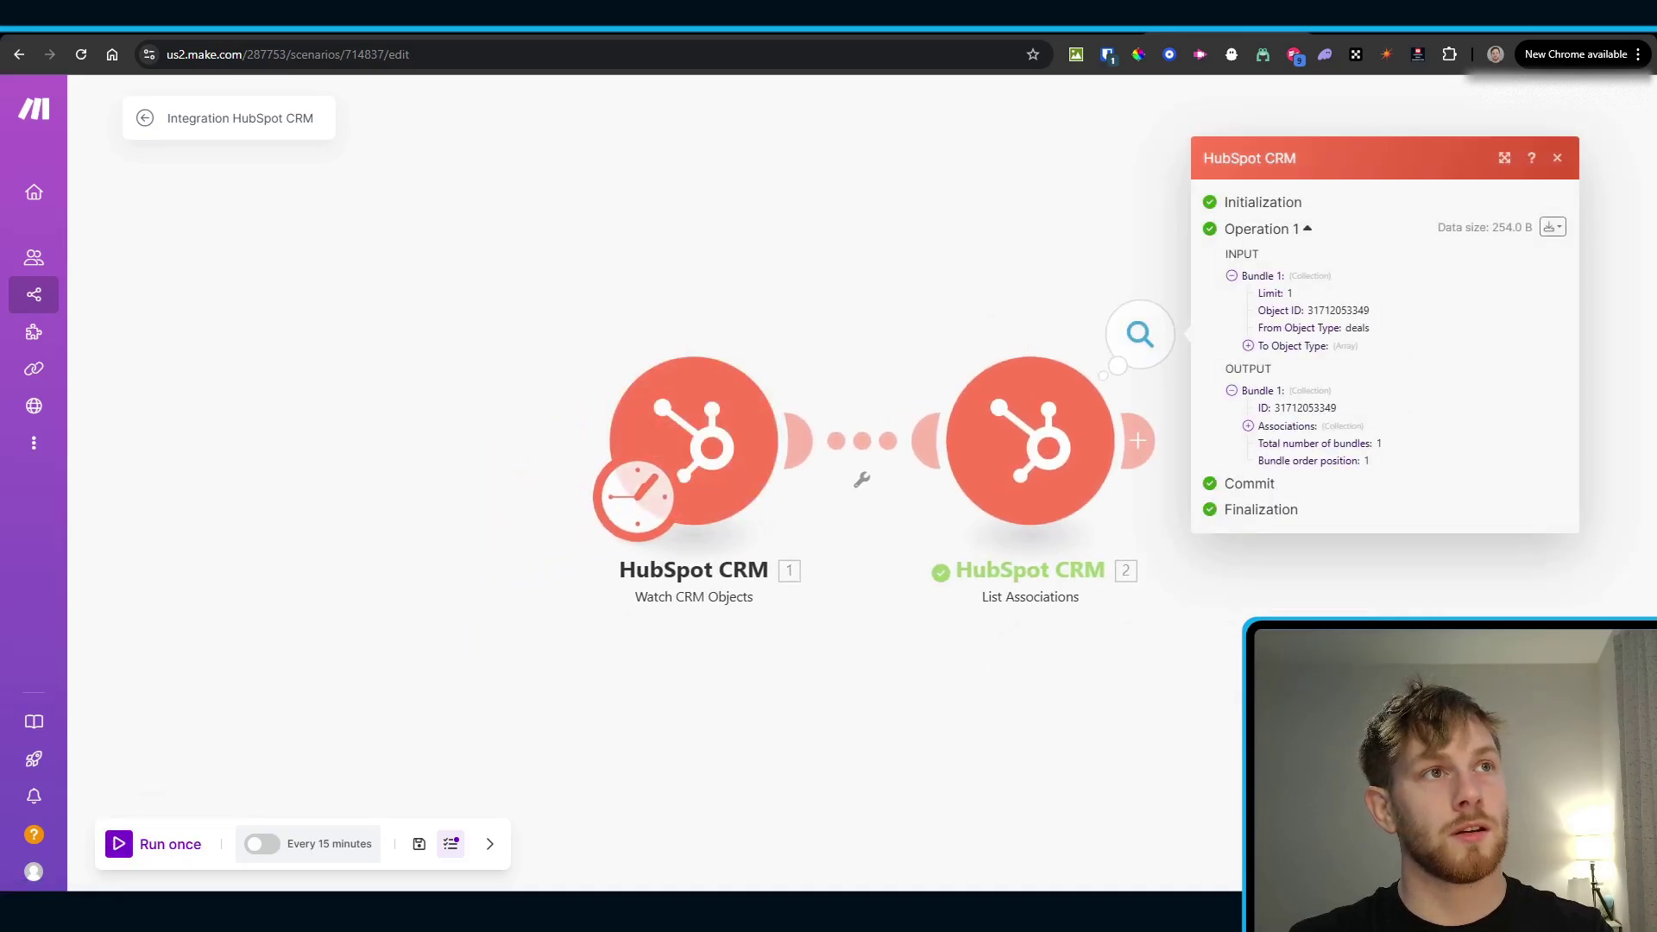
{"action": "left_click", "coordinate": [934, 723]}
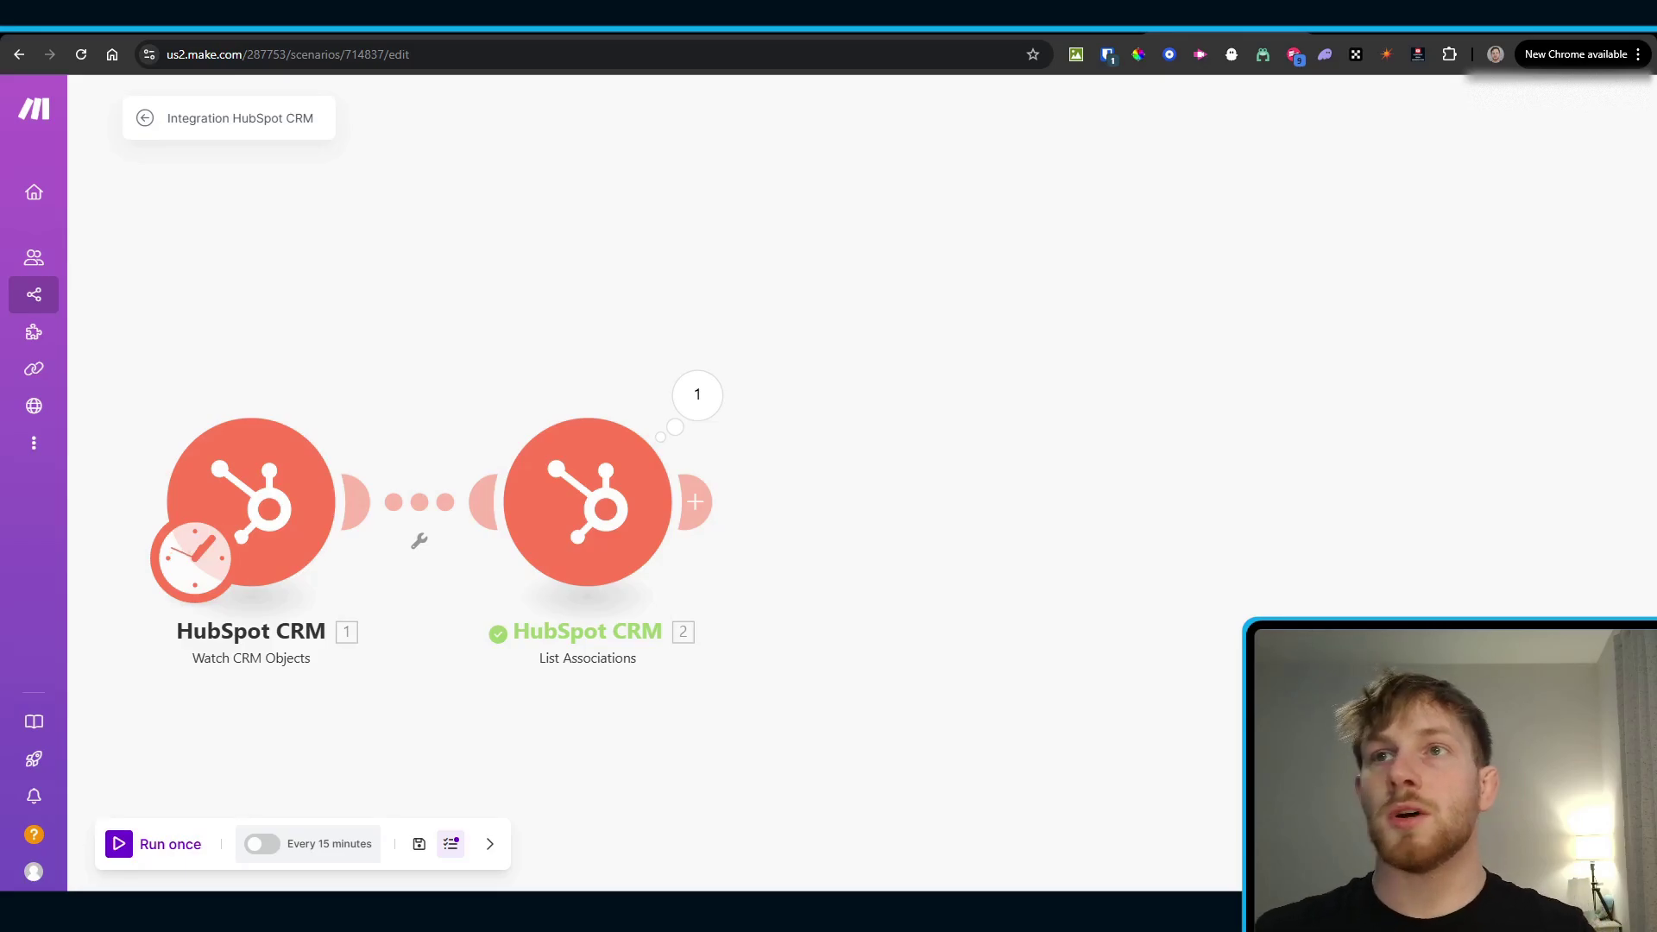
Step: Examine the Associations collection in the List Associations module's output bundle
{"action": "left_click", "coordinate": [647, 483]}
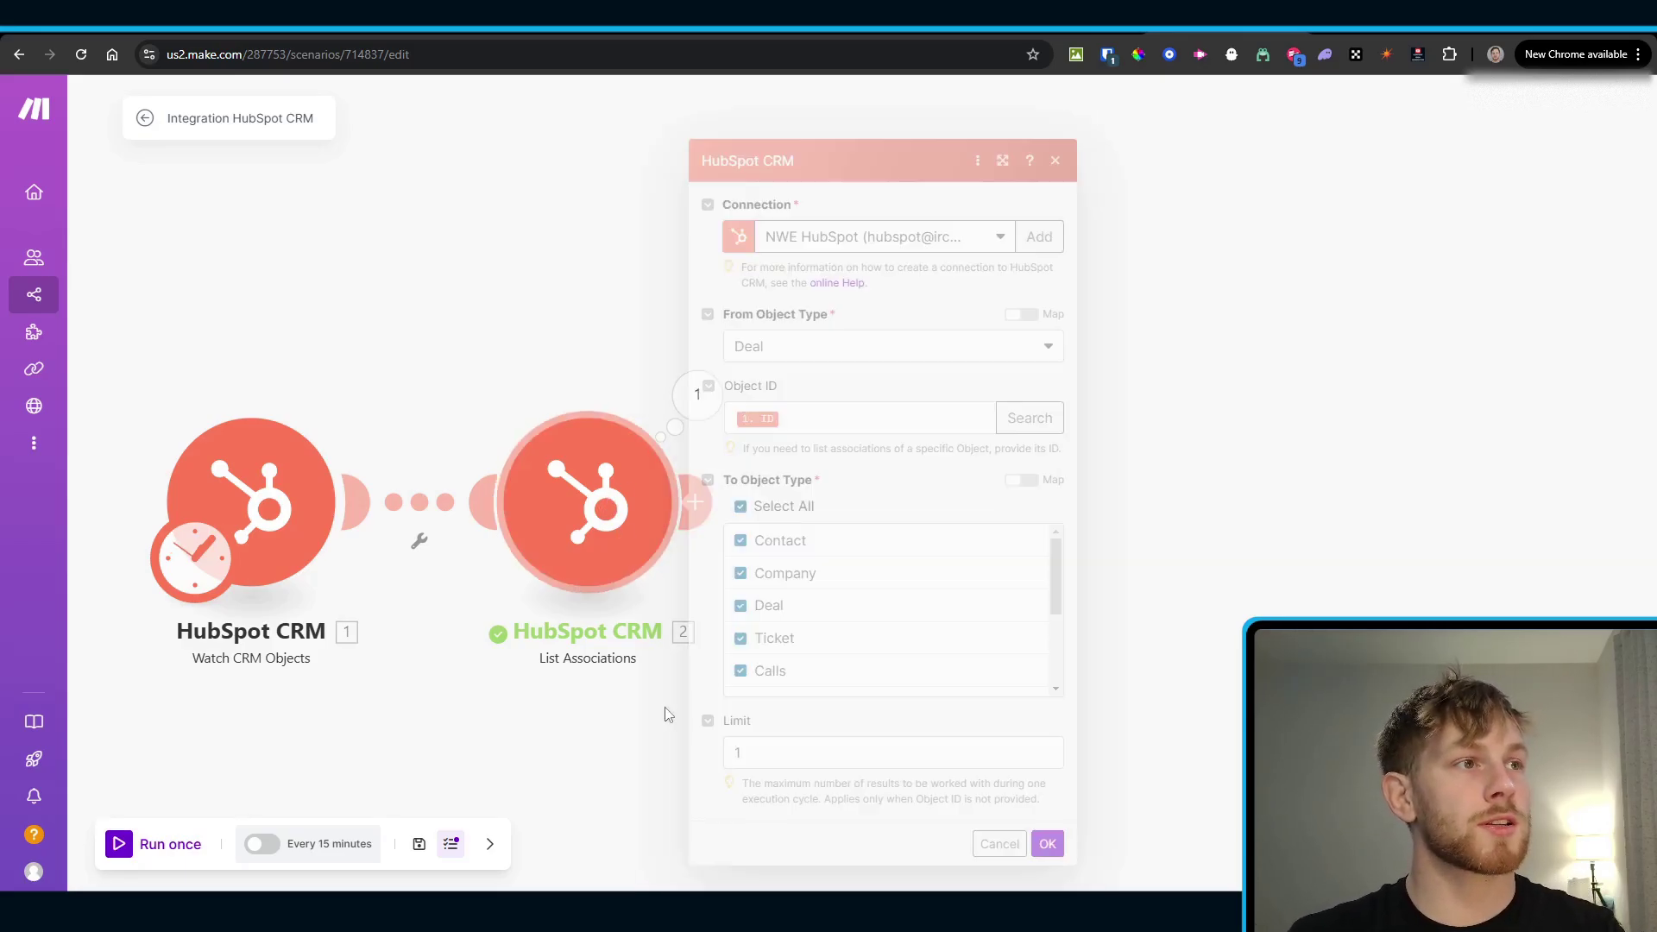
{"action": "left_click", "coordinate": [722, 393]}
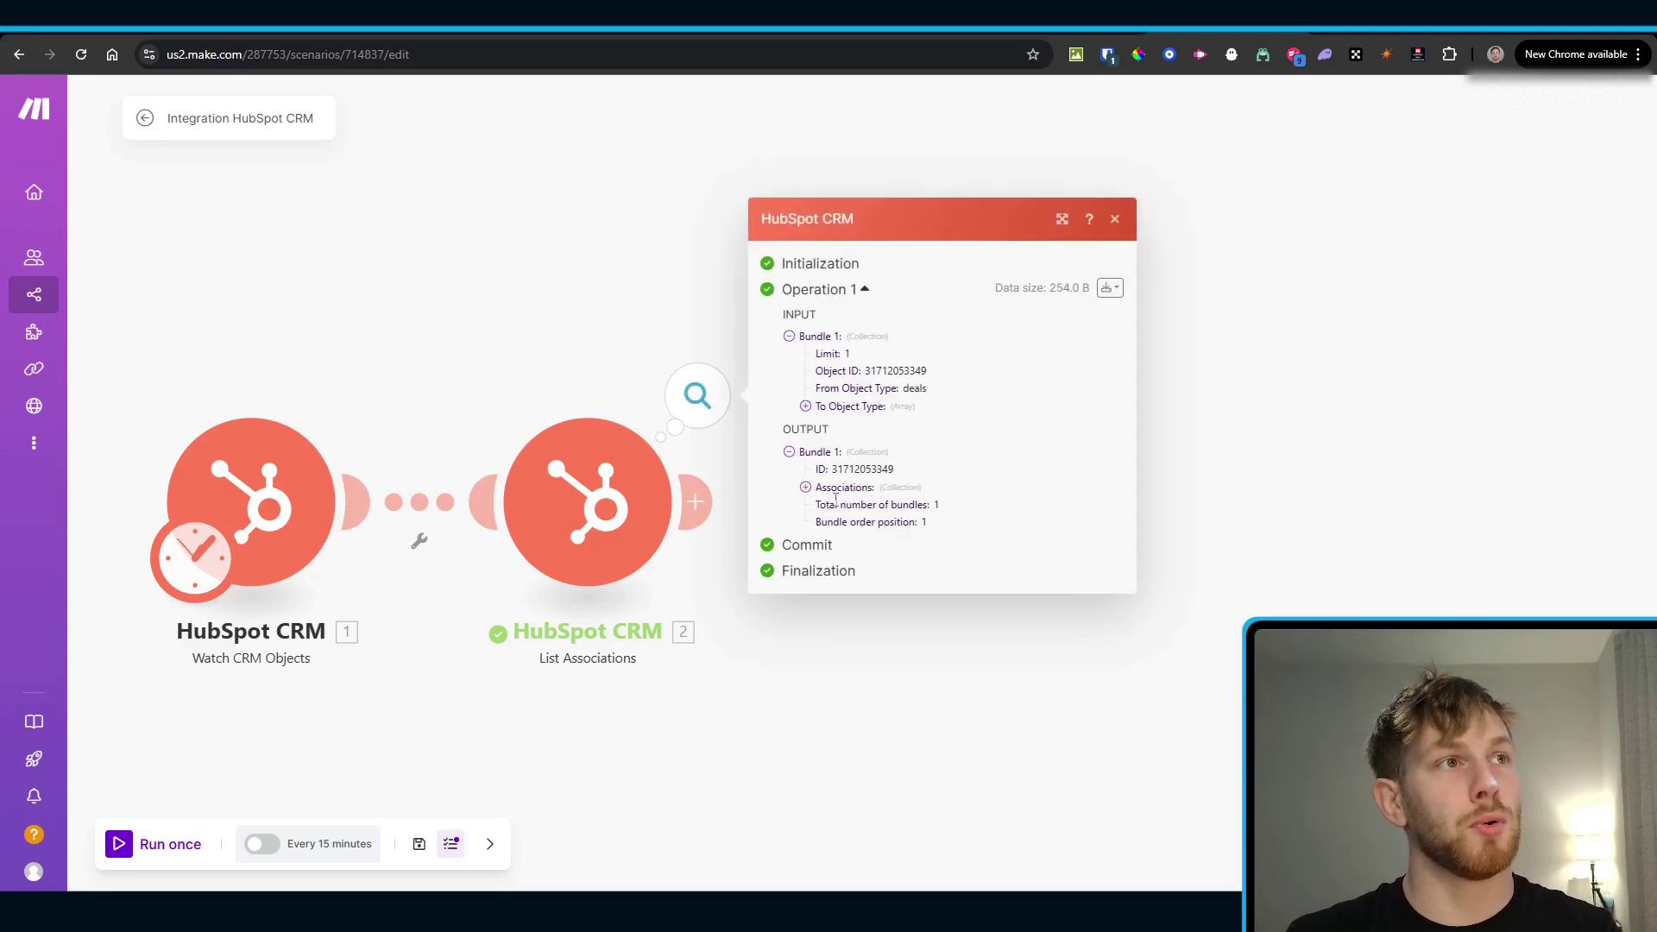
{"action": "left_click", "coordinate": [806, 490]}
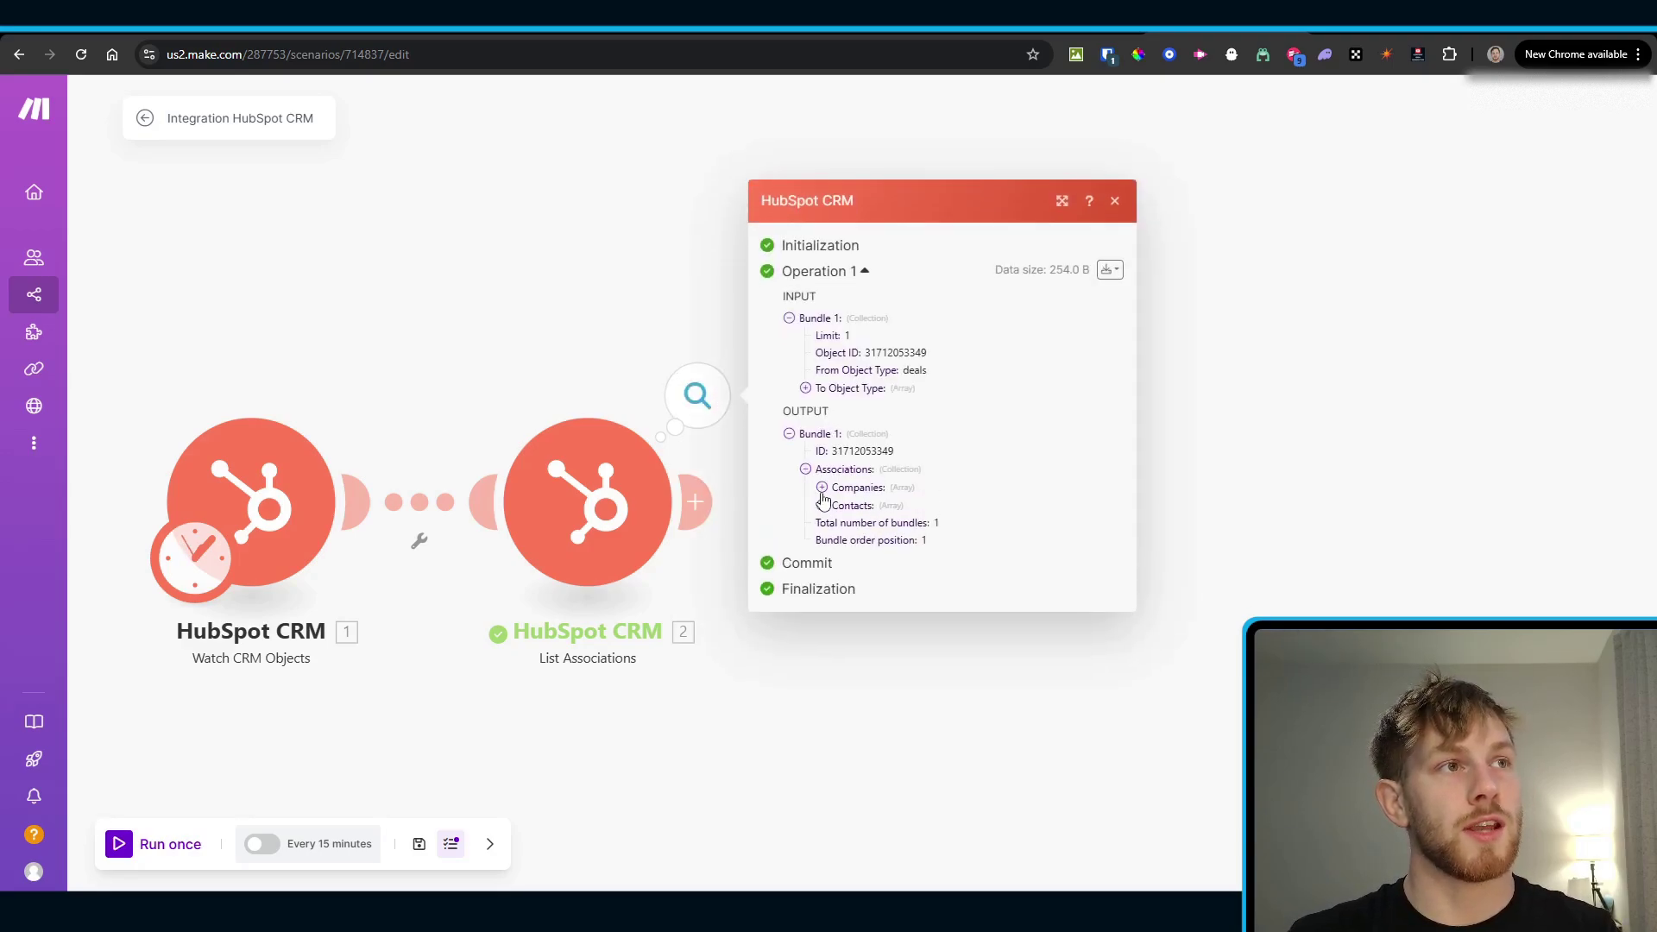
{"action": "left_click", "coordinate": [1257, 536]}
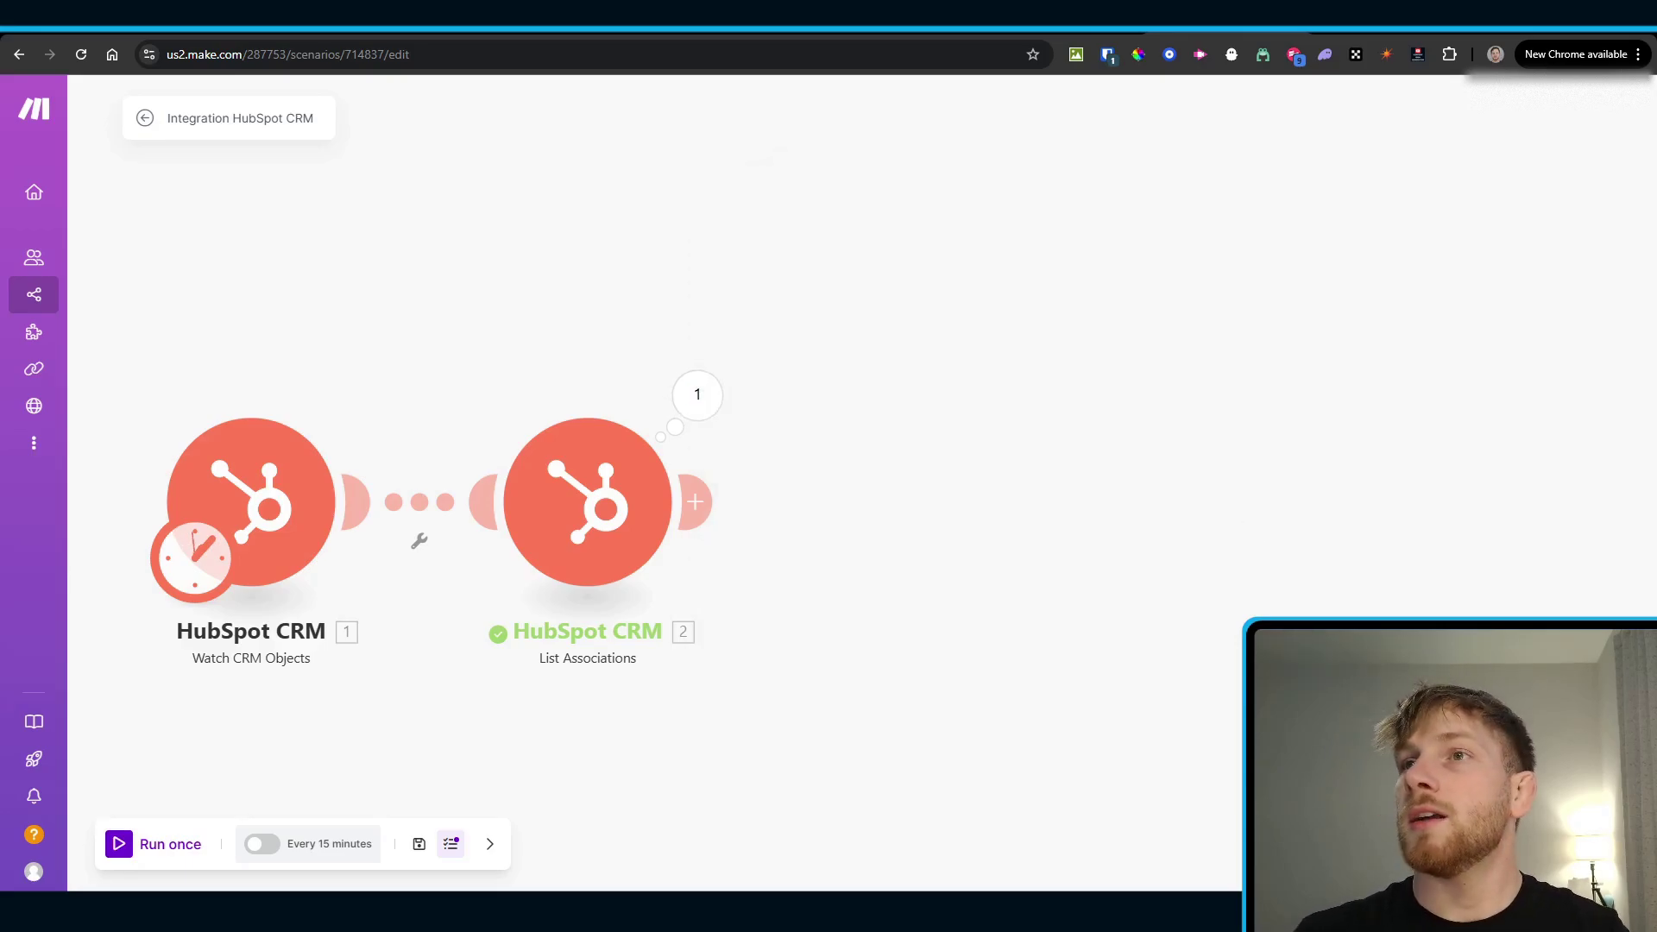
Step: Add a HubSpot CRM Search for CRM Objects module after List Associations
{"action": "left_click_drag", "start_coordinate": [900, 647], "coordinate": [845, 639]}
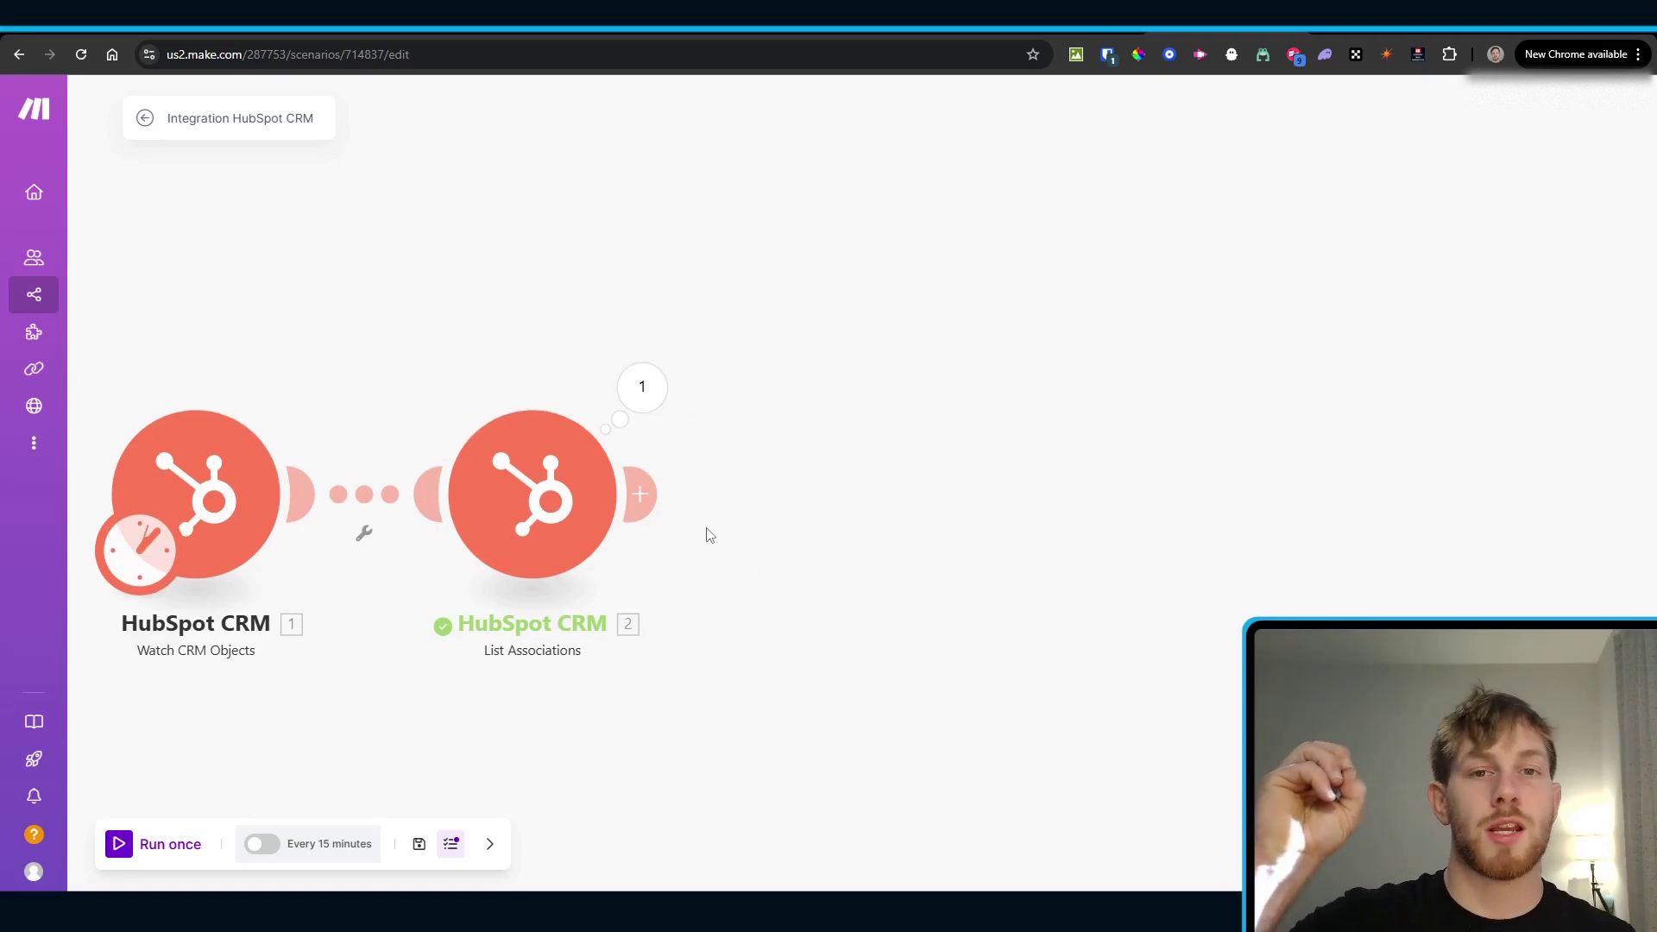
{"action": "left_click", "coordinate": [639, 493]}
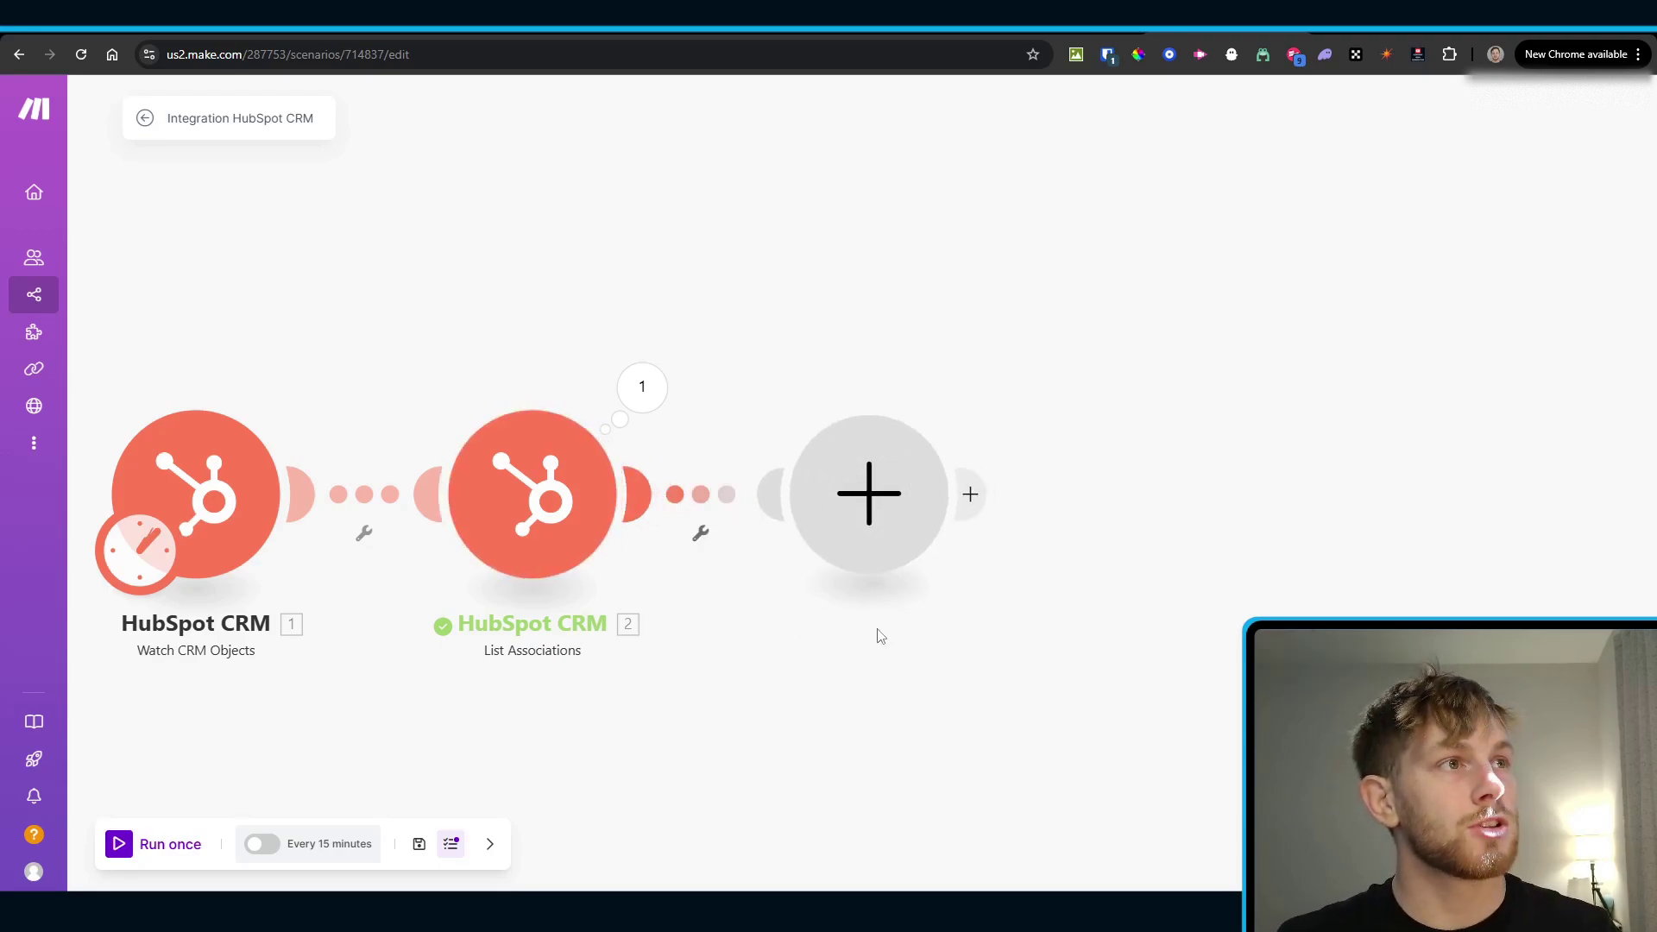
{"action": "left_click", "coordinate": [1061, 442]}
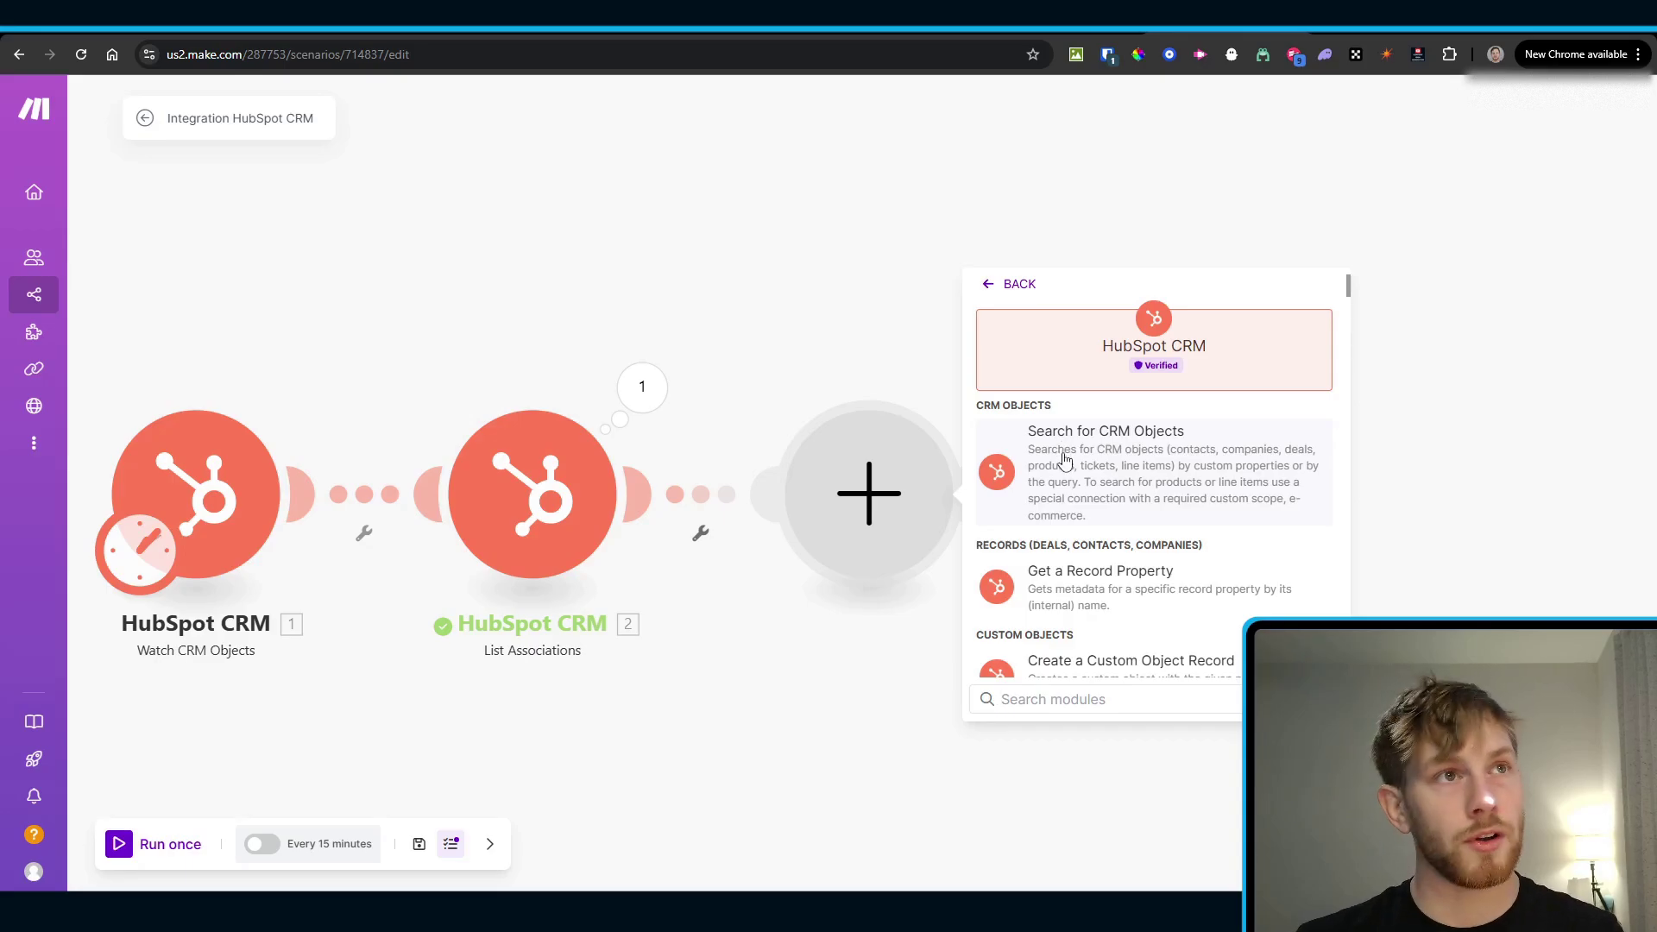
{"action": "left_click", "coordinate": [1065, 461]}
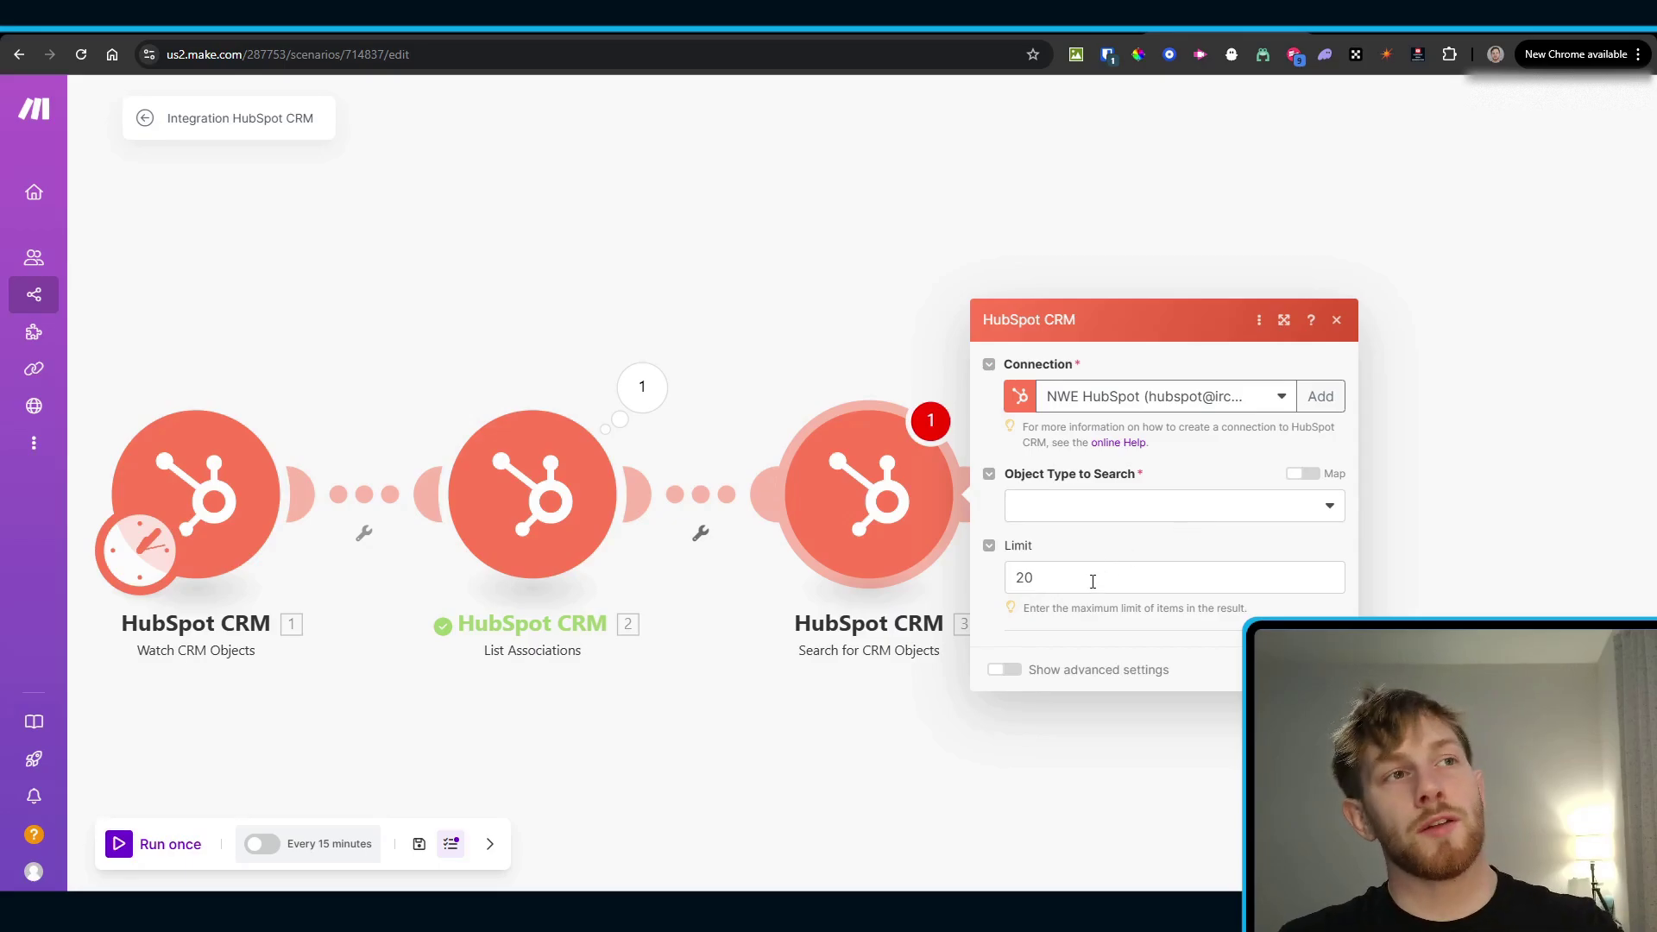
Step: Set the search module's limit to 1 and its object type to Companies
{"action": "left_click", "coordinate": [1087, 578]}
{"action": "key", "text": "BackSpace"}
{"action": "key", "text": "BackSpace"}
{"action": "type", "text": "1"}
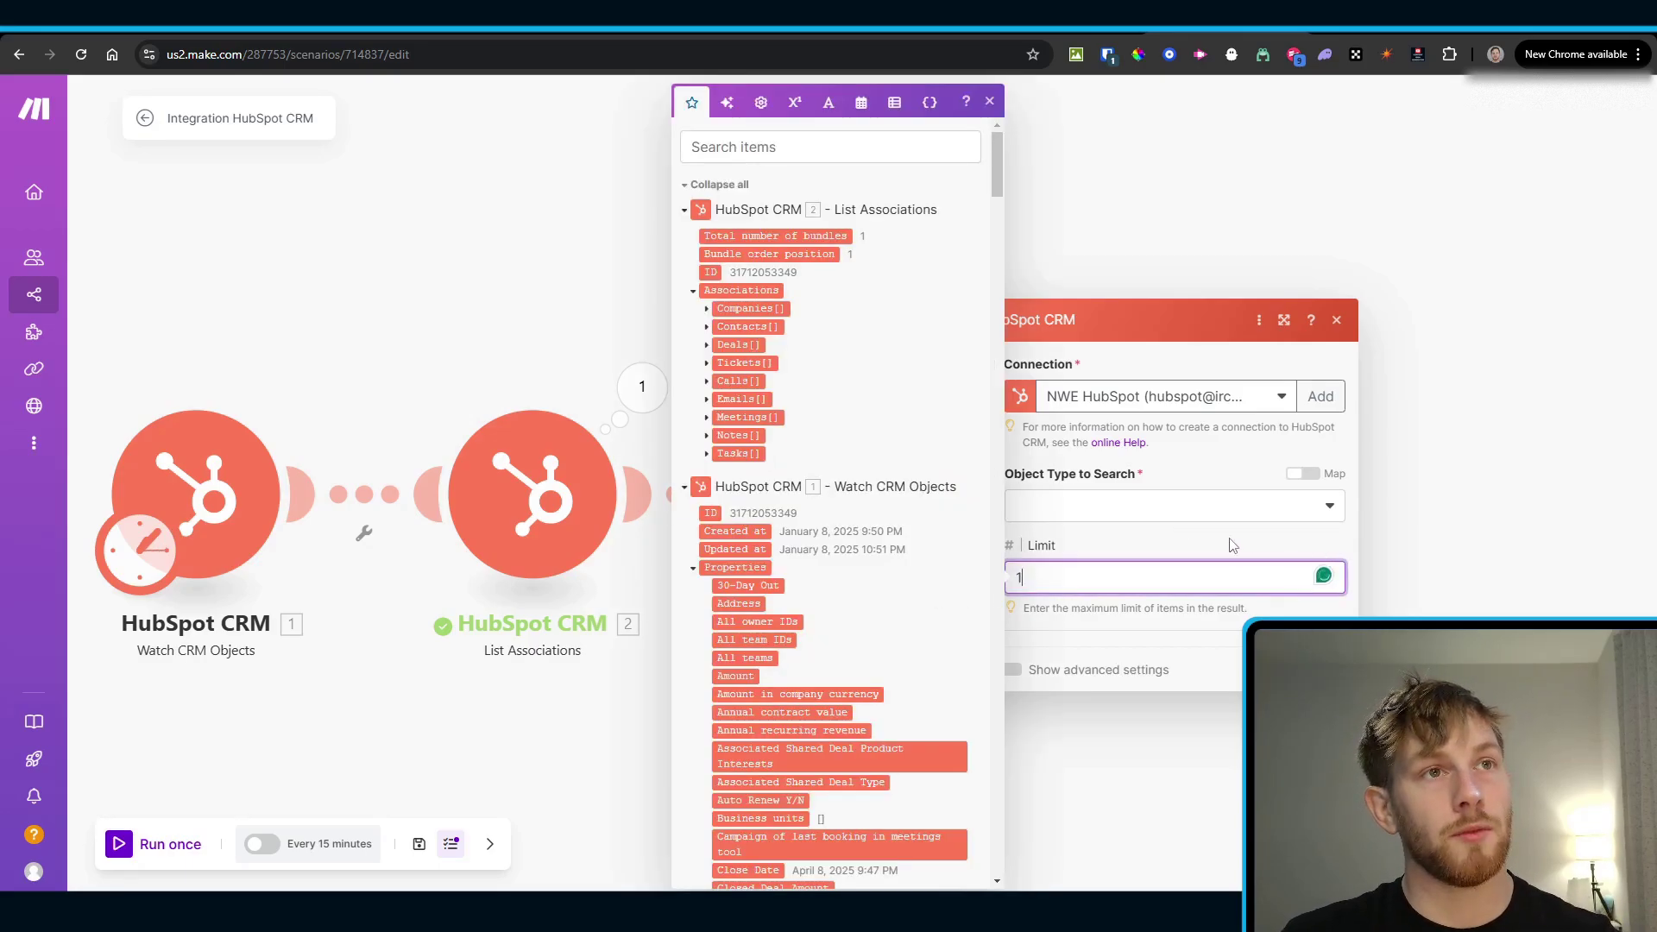
{"action": "left_click", "coordinate": [1076, 508]}
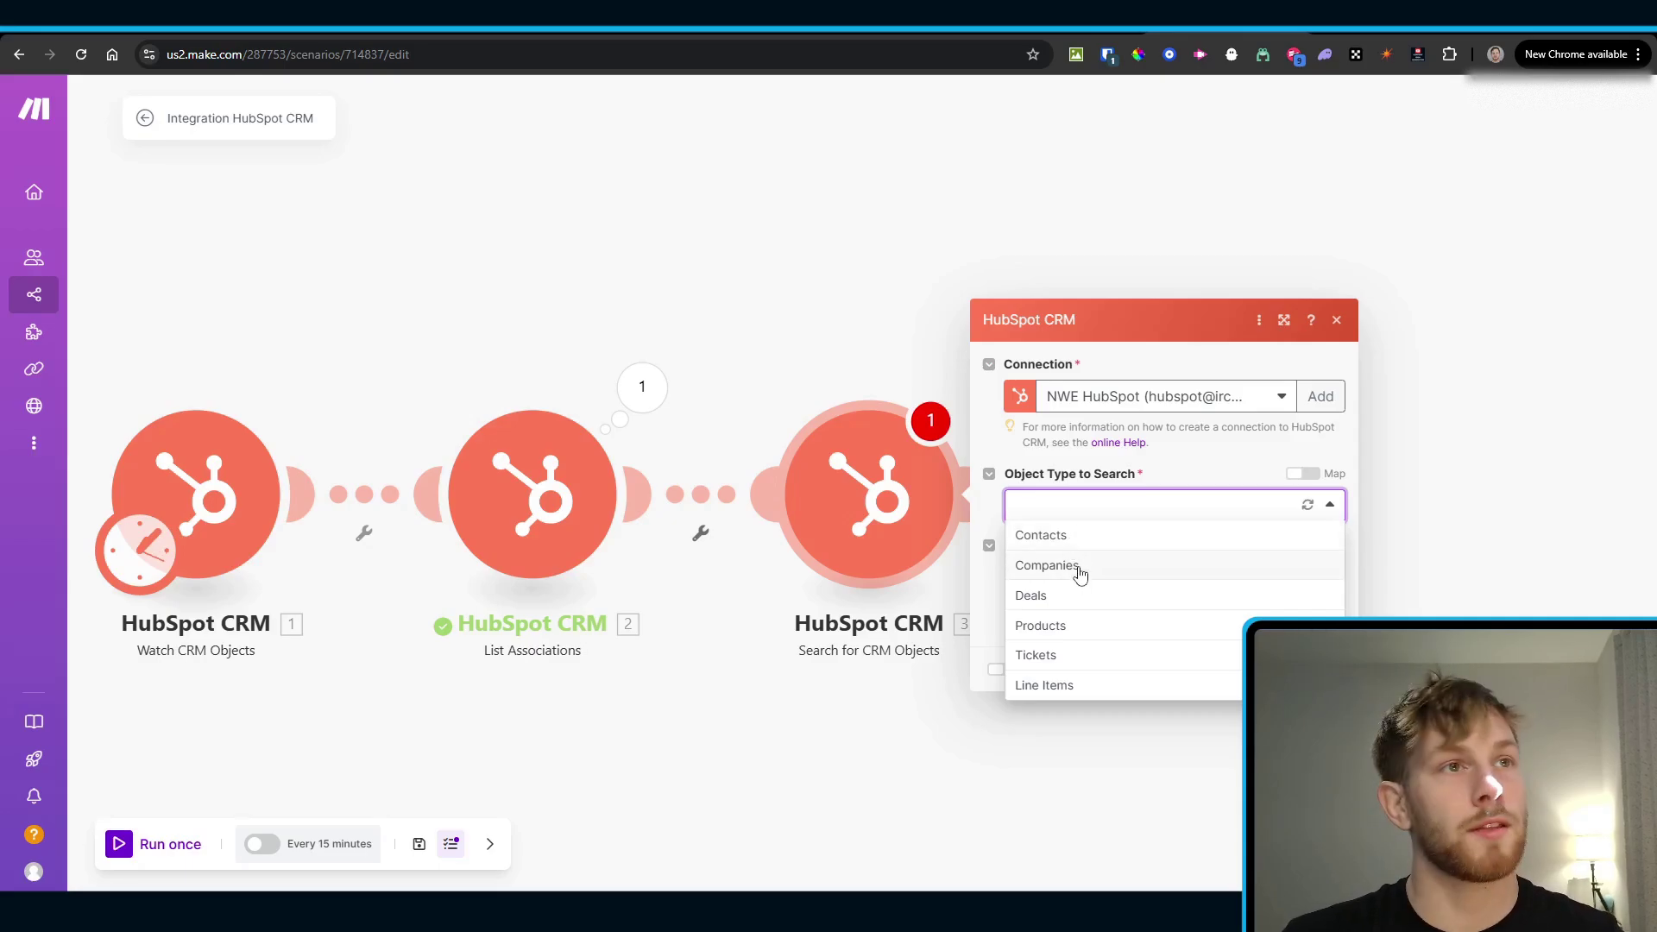
{"action": "left_click", "coordinate": [1079, 566]}
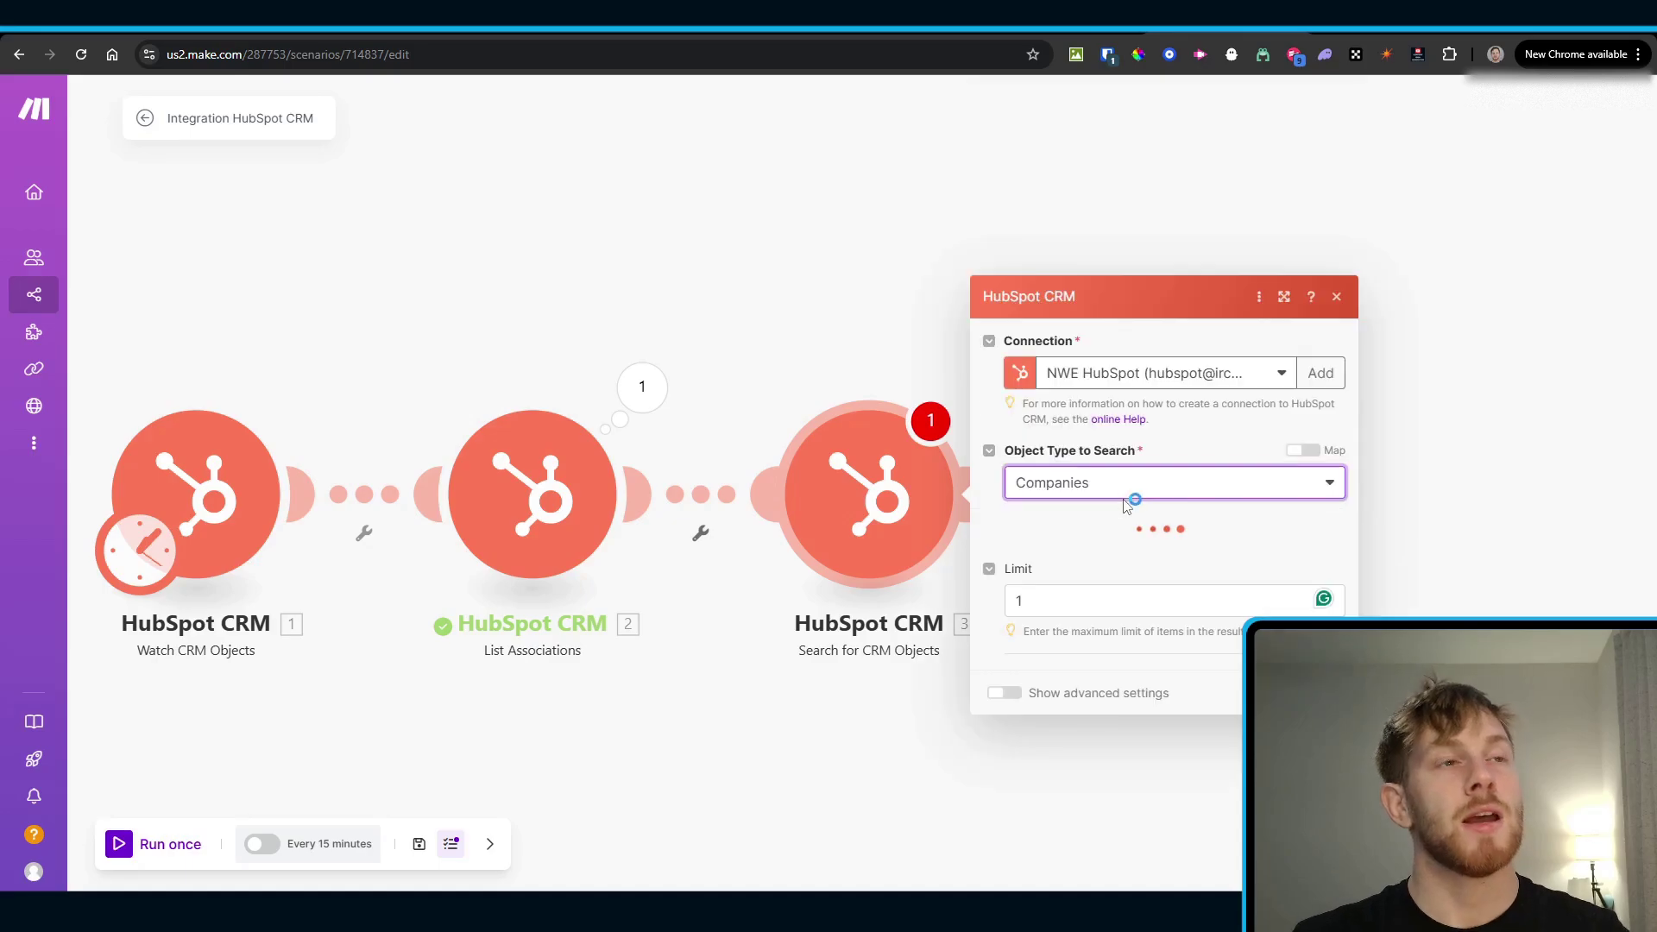
Step: Filter the company search results by Record ID with the Contains Token operator
{"action": "left_click", "coordinate": [1046, 357]}
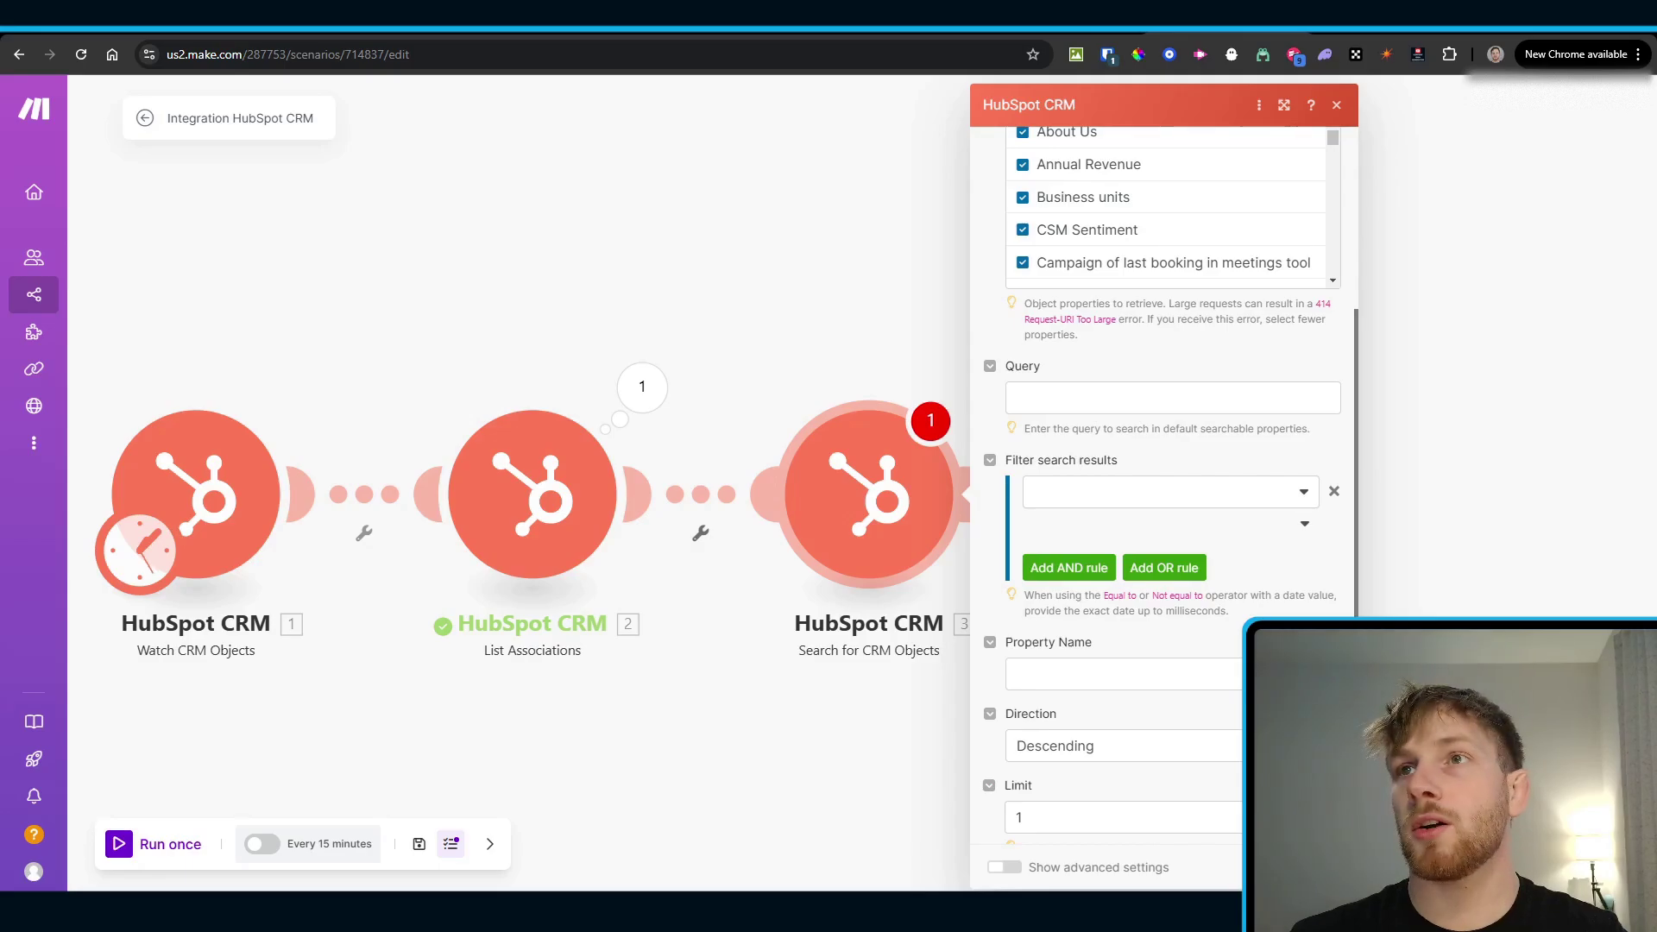
{"action": "left_click", "coordinate": [1127, 682]}
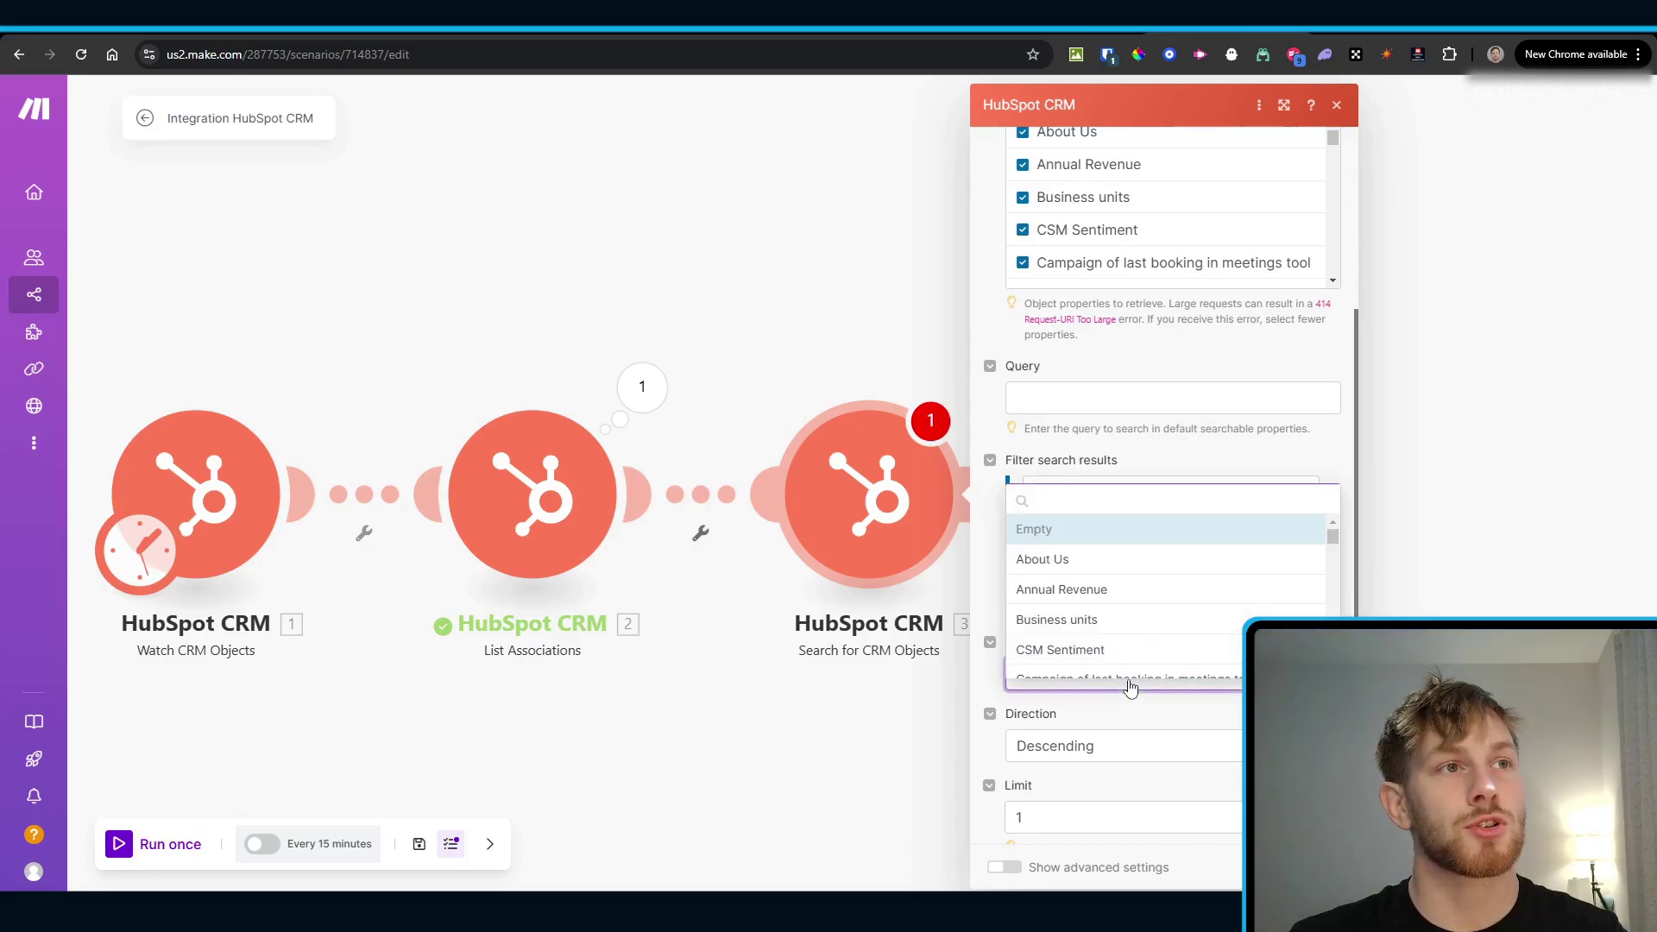
{"action": "left_click", "coordinate": [1141, 708]}
{"action": "left_click", "coordinate": [1121, 497]}
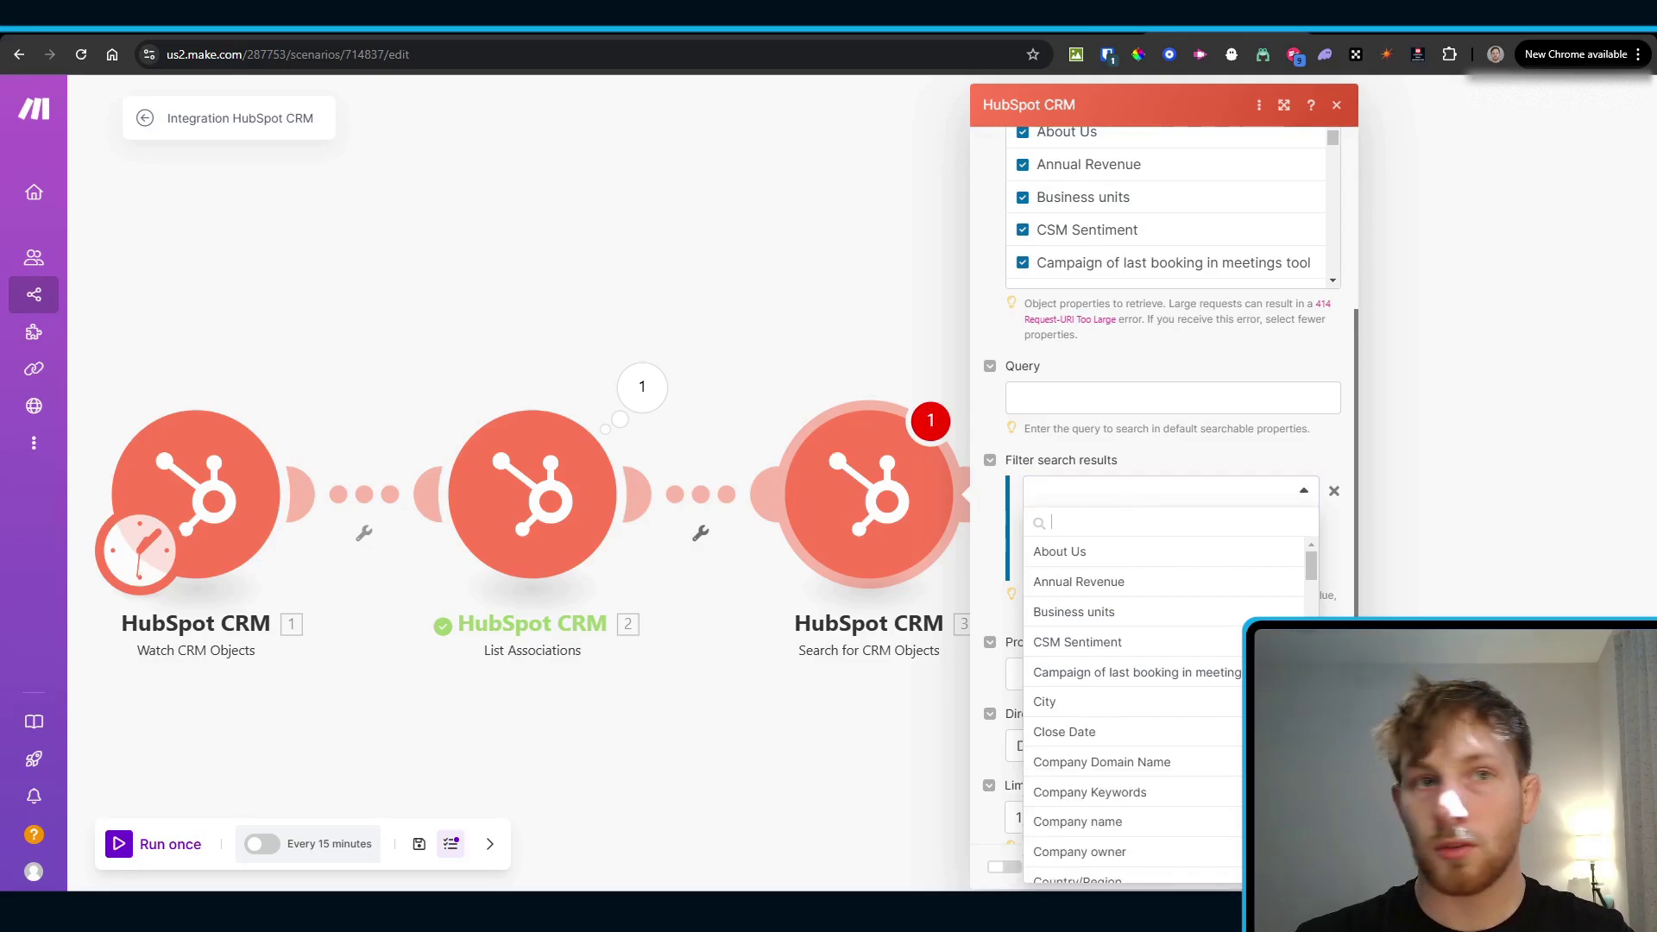
{"action": "type", "text": "rec"}
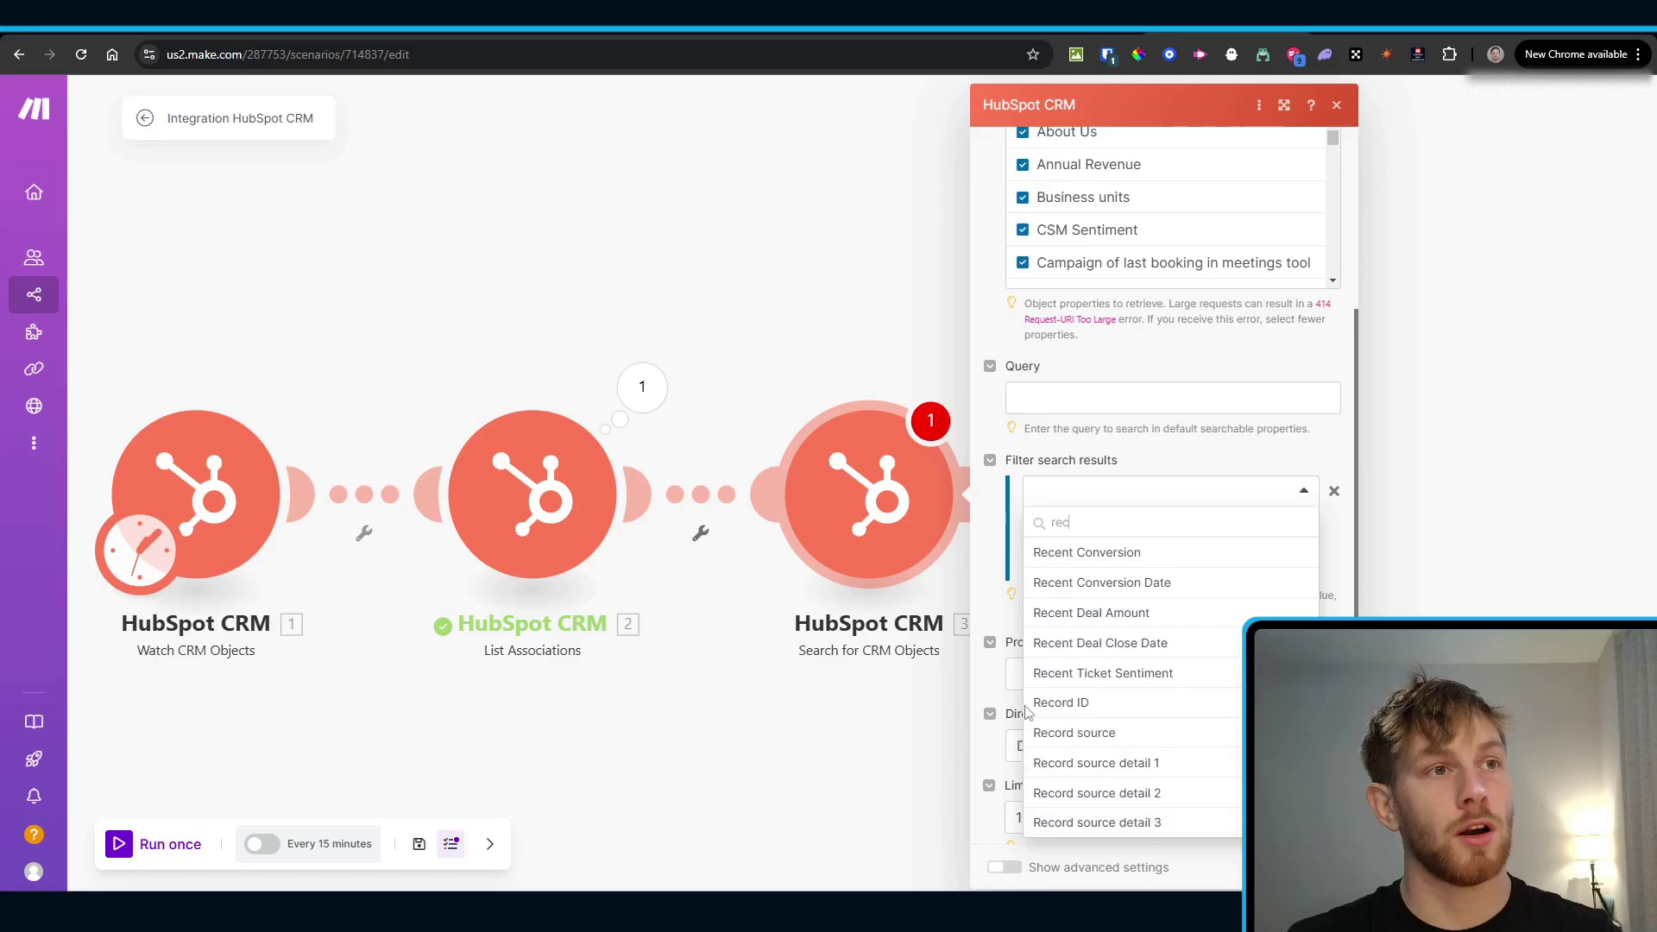
{"action": "left_click", "coordinate": [1116, 705]}
{"action": "left_click", "coordinate": [1099, 523]}
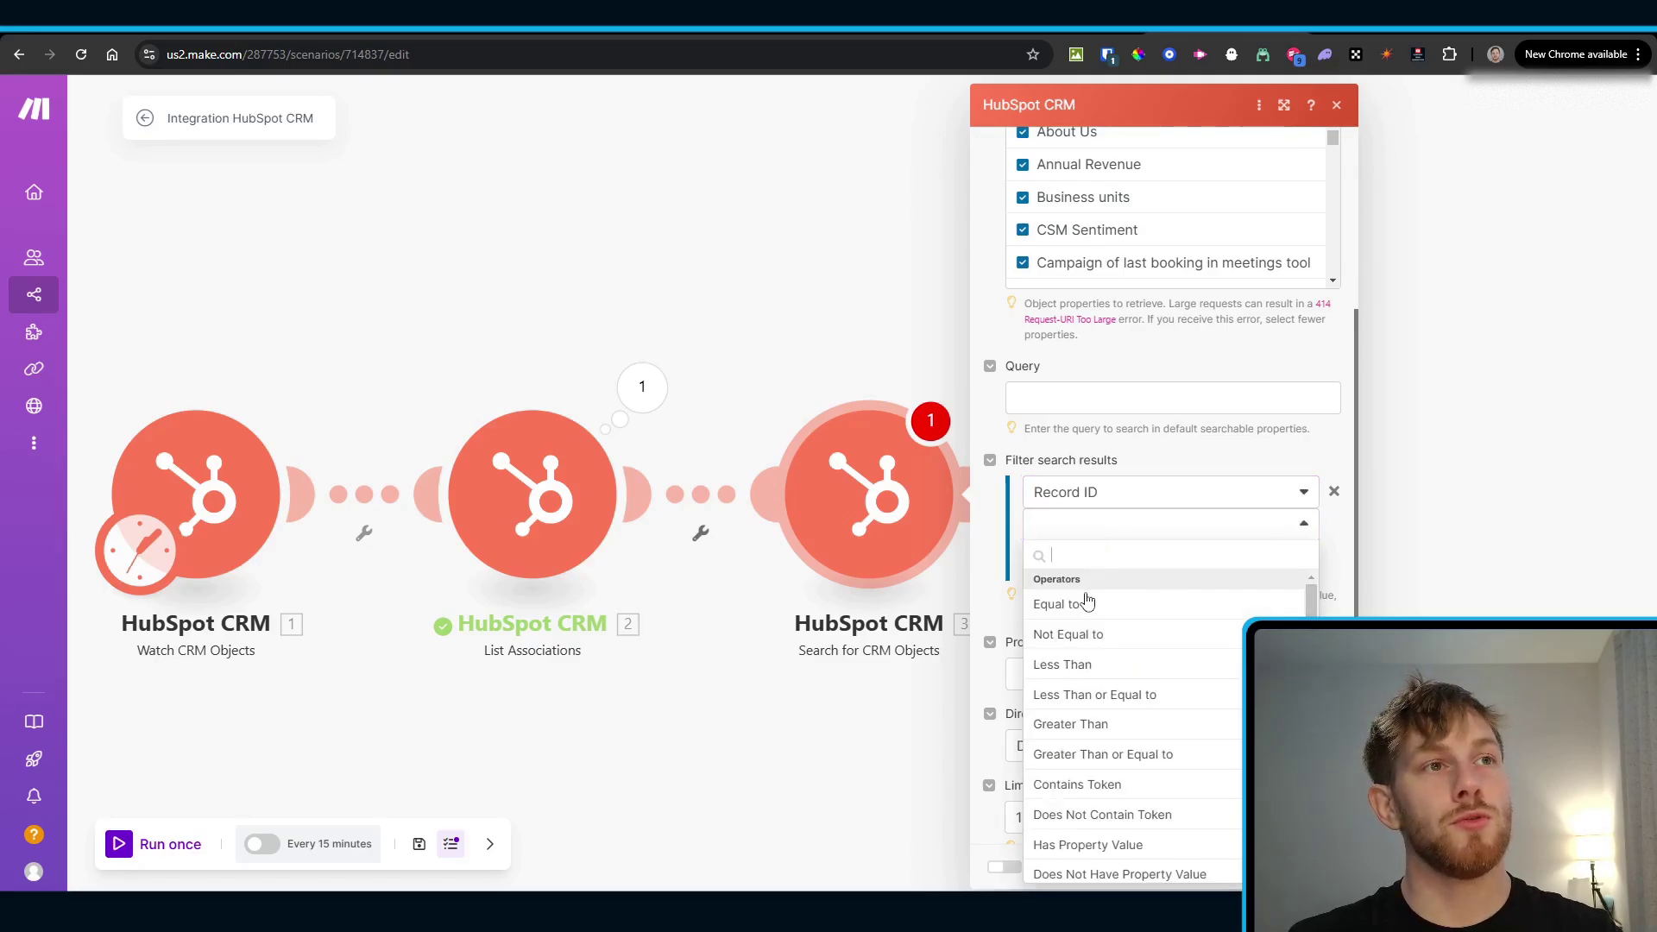
{"action": "scroll", "coordinate": [1117, 678], "scroll_direction": "down", "scroll_amount": 1}
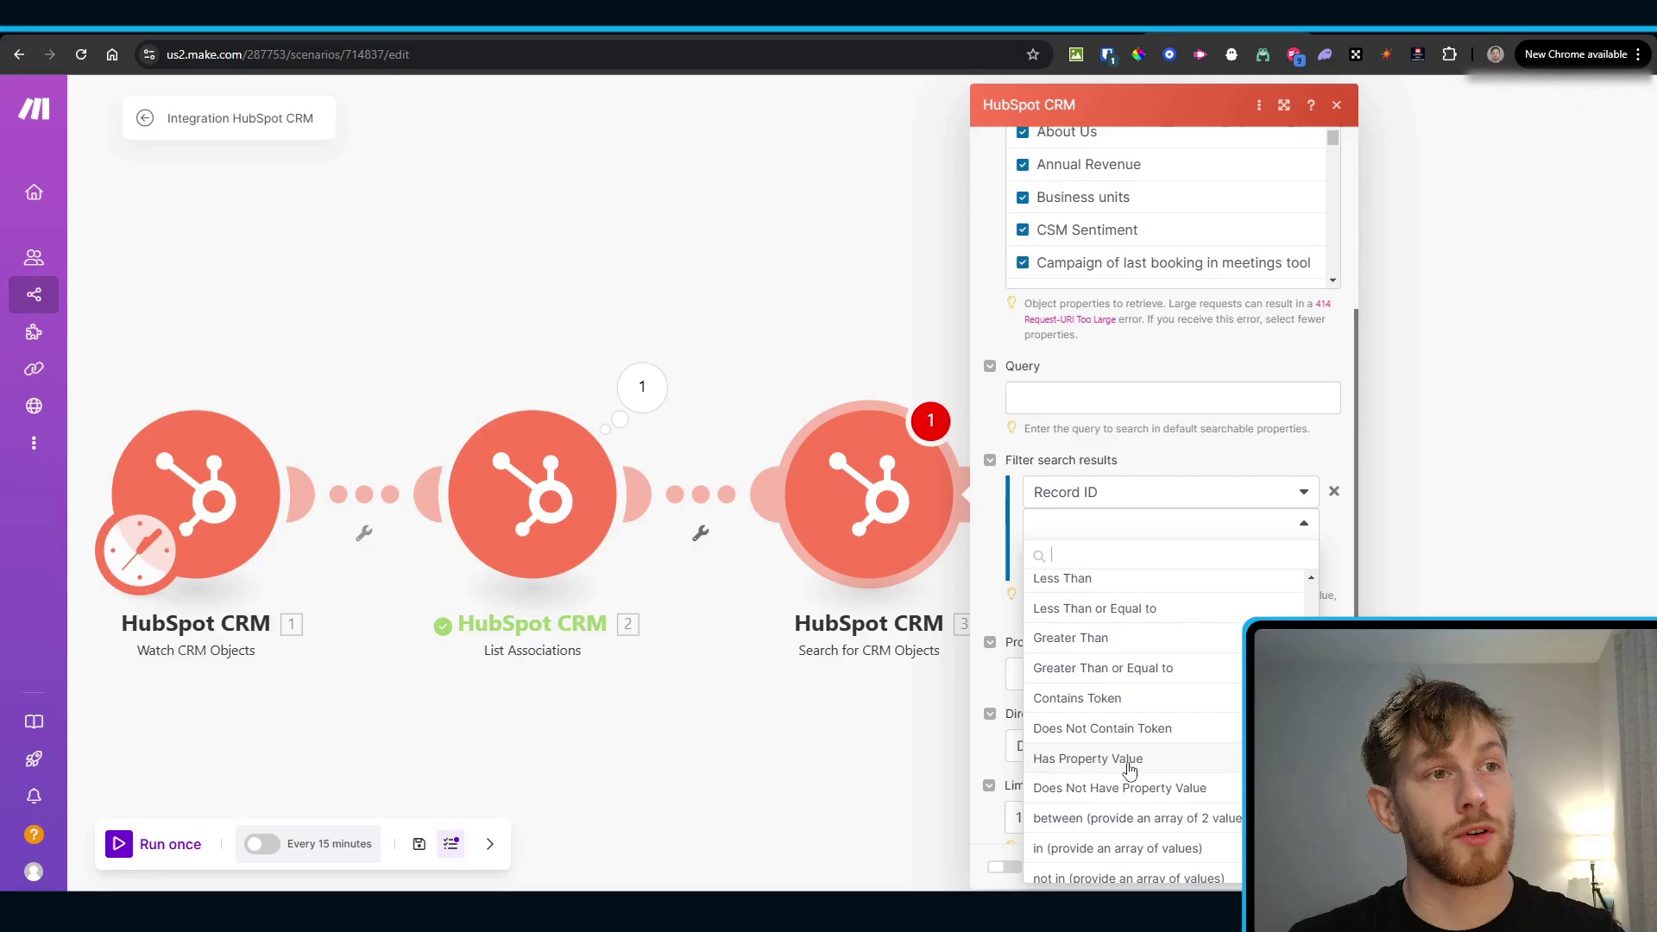
{"action": "left_click", "coordinate": [1126, 699]}
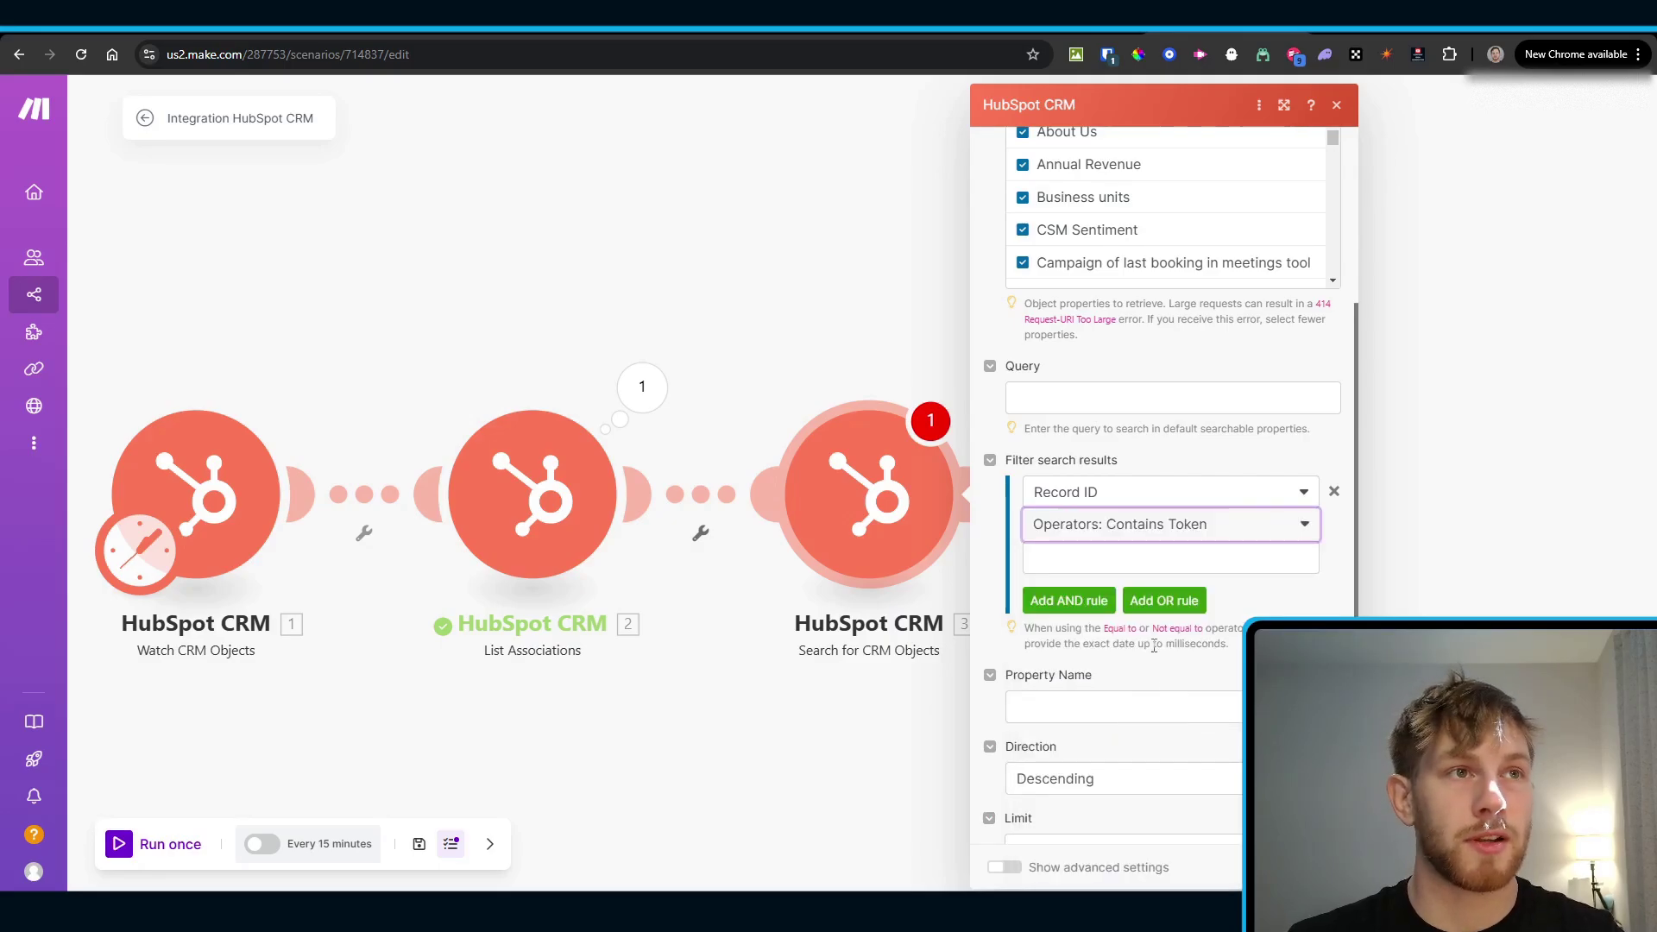
Step: Map the filter value to the Associated Object ID under List Associations' Companies[] and save the search module
{"action": "left_click", "coordinate": [1156, 557]}
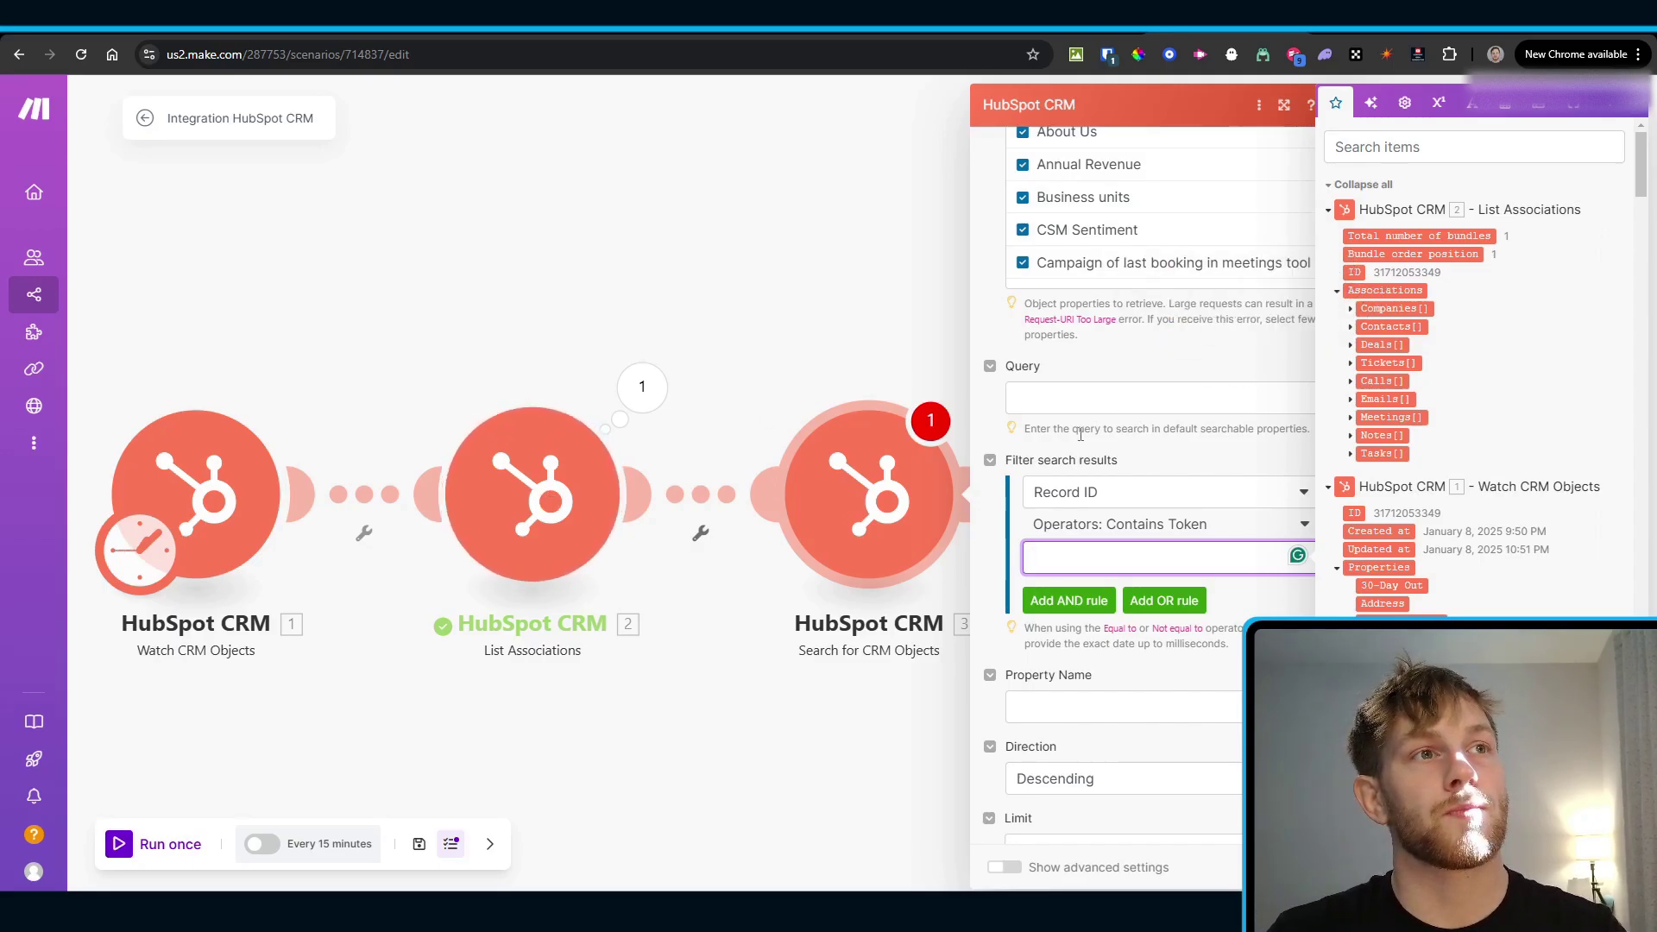
{"action": "left_click", "coordinate": [1382, 309]}
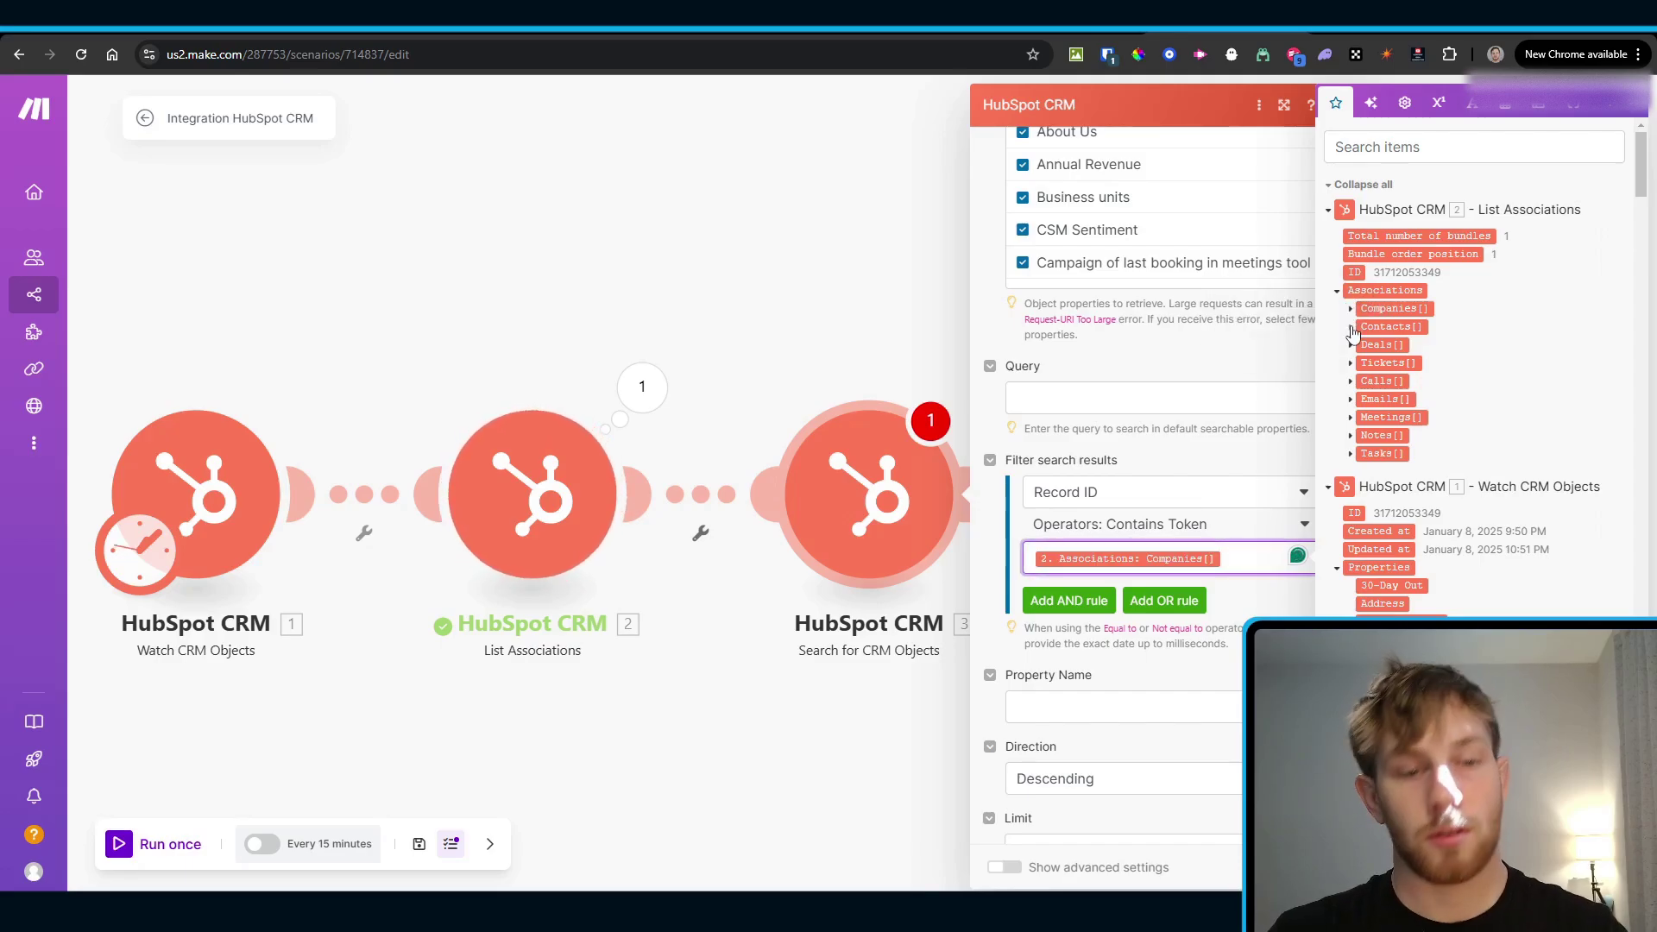
{"action": "key", "text": "BackSpace"}
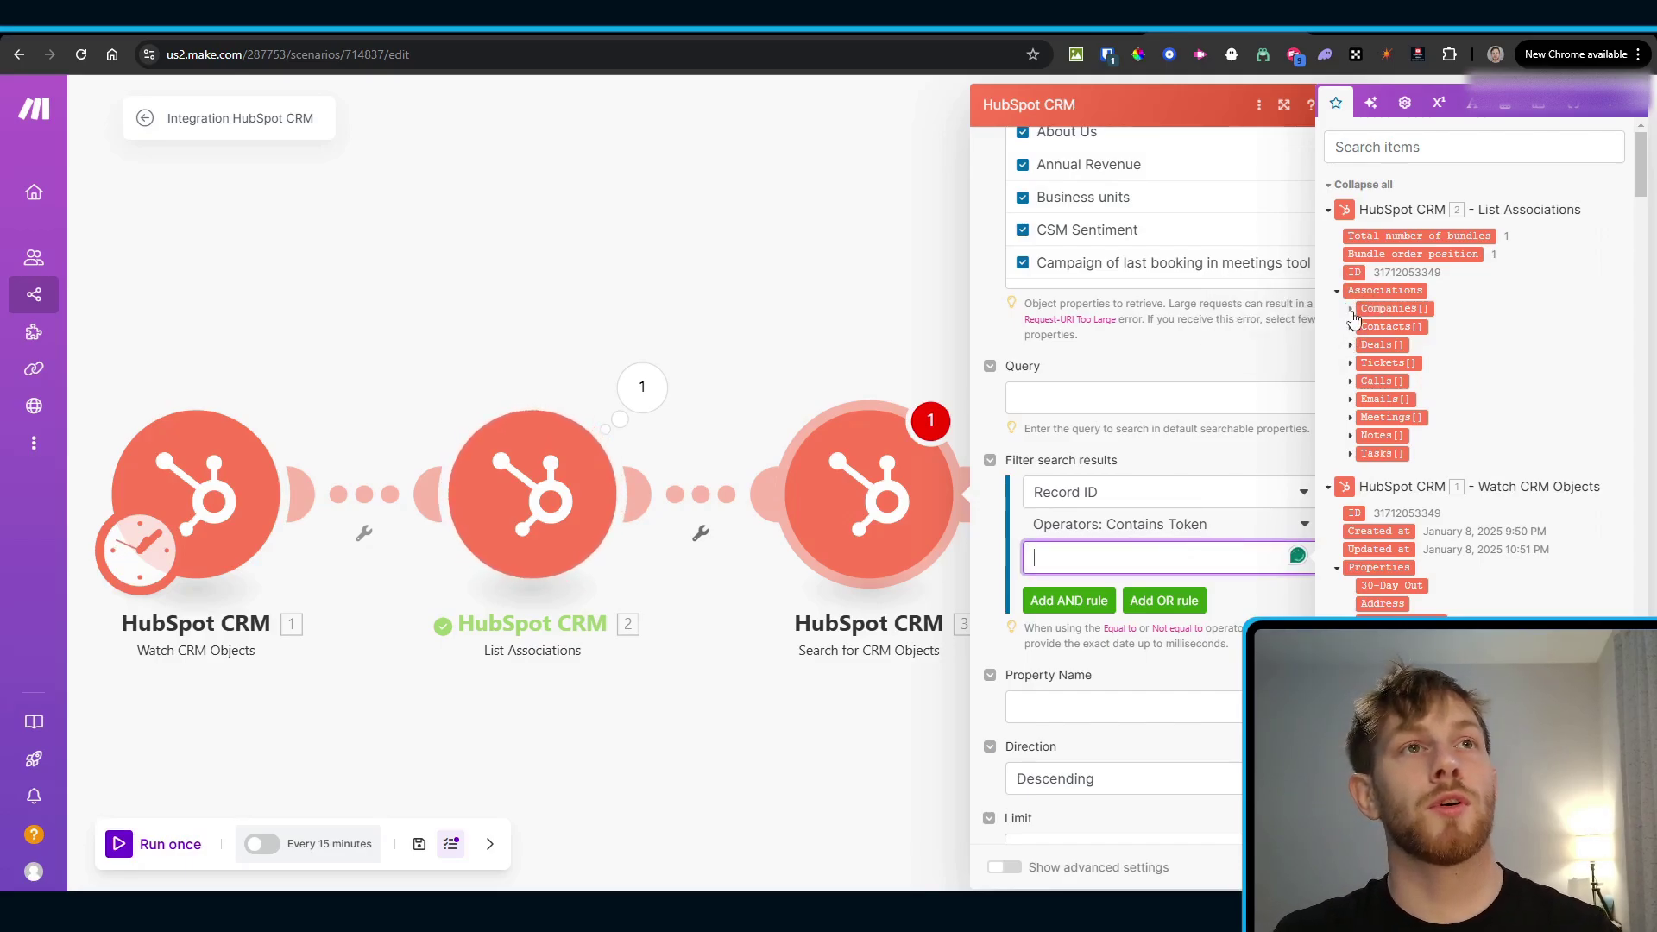
{"action": "left_click", "coordinate": [1351, 309]}
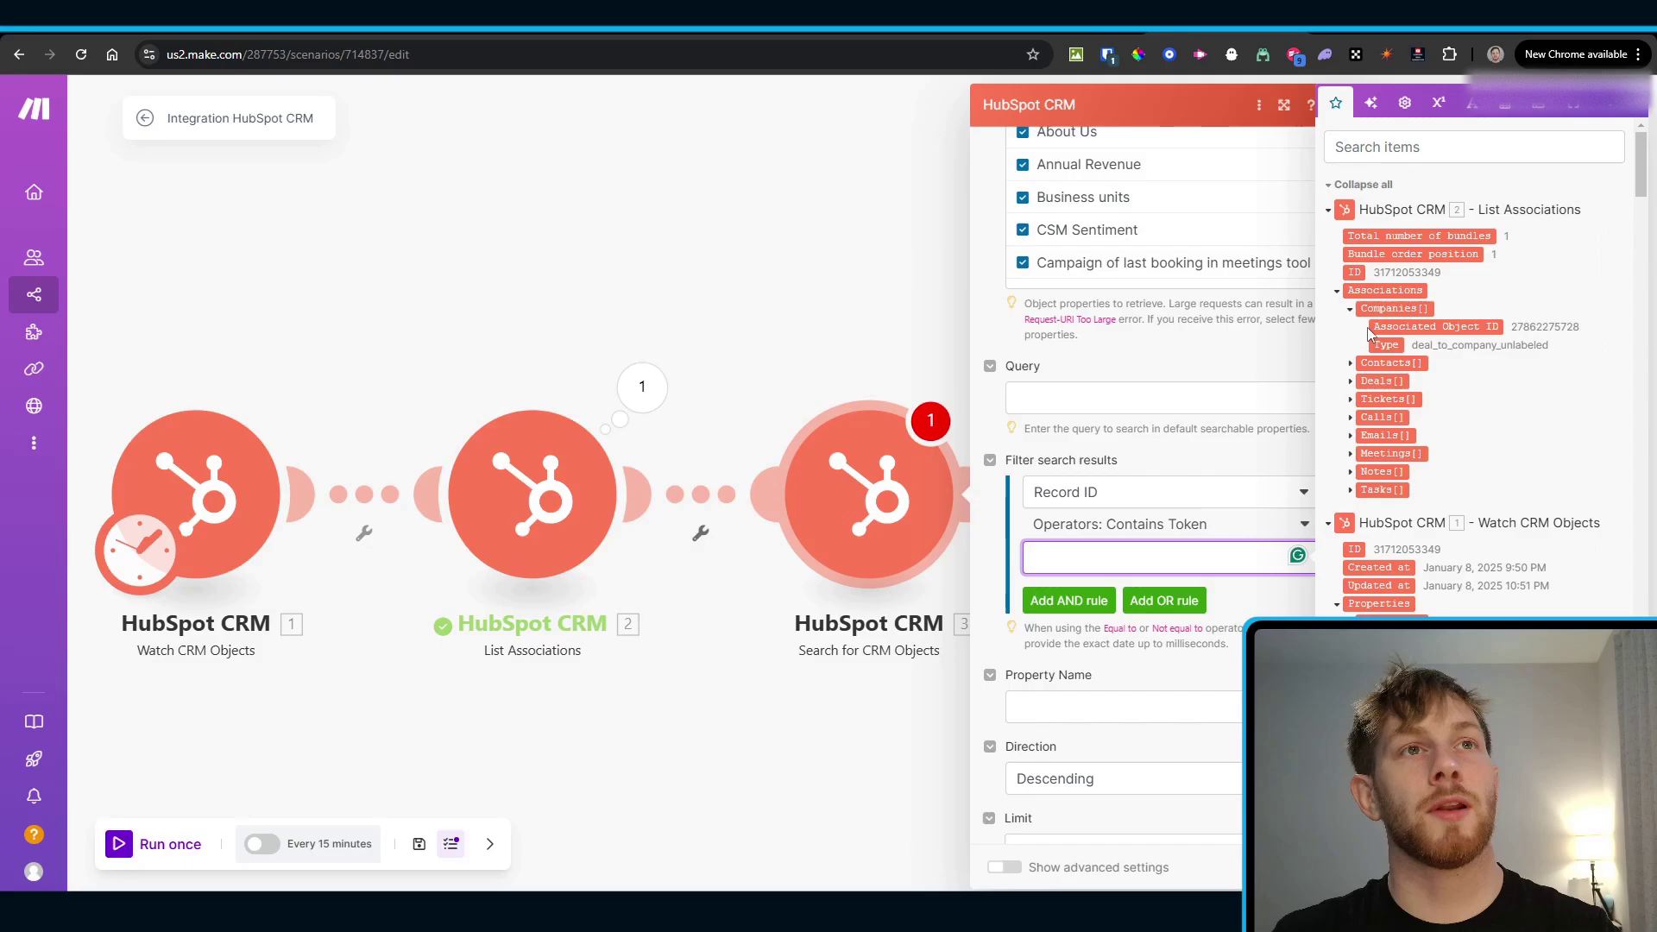
{"action": "left_click", "coordinate": [1473, 328]}
{"action": "left_click", "coordinate": [1047, 466]}
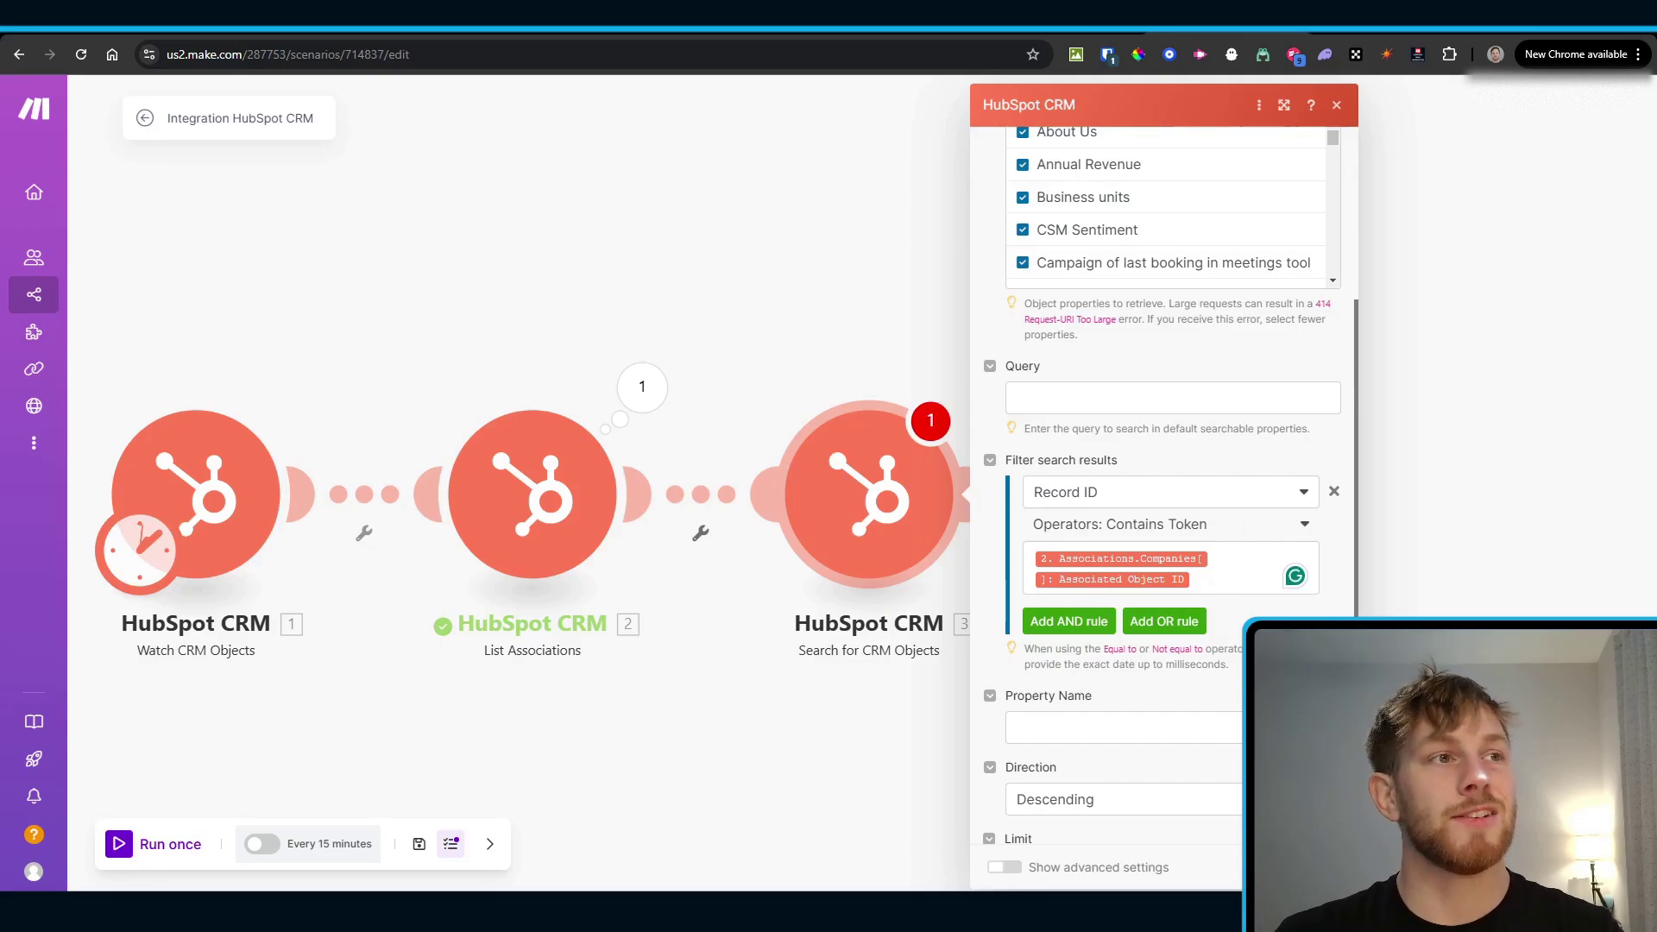
{"action": "key", "text": "Escape"}
Step: Copy the first associated company's Associated Object ID from the List Associations output
{"action": "right_click", "coordinate": [791, 487]}
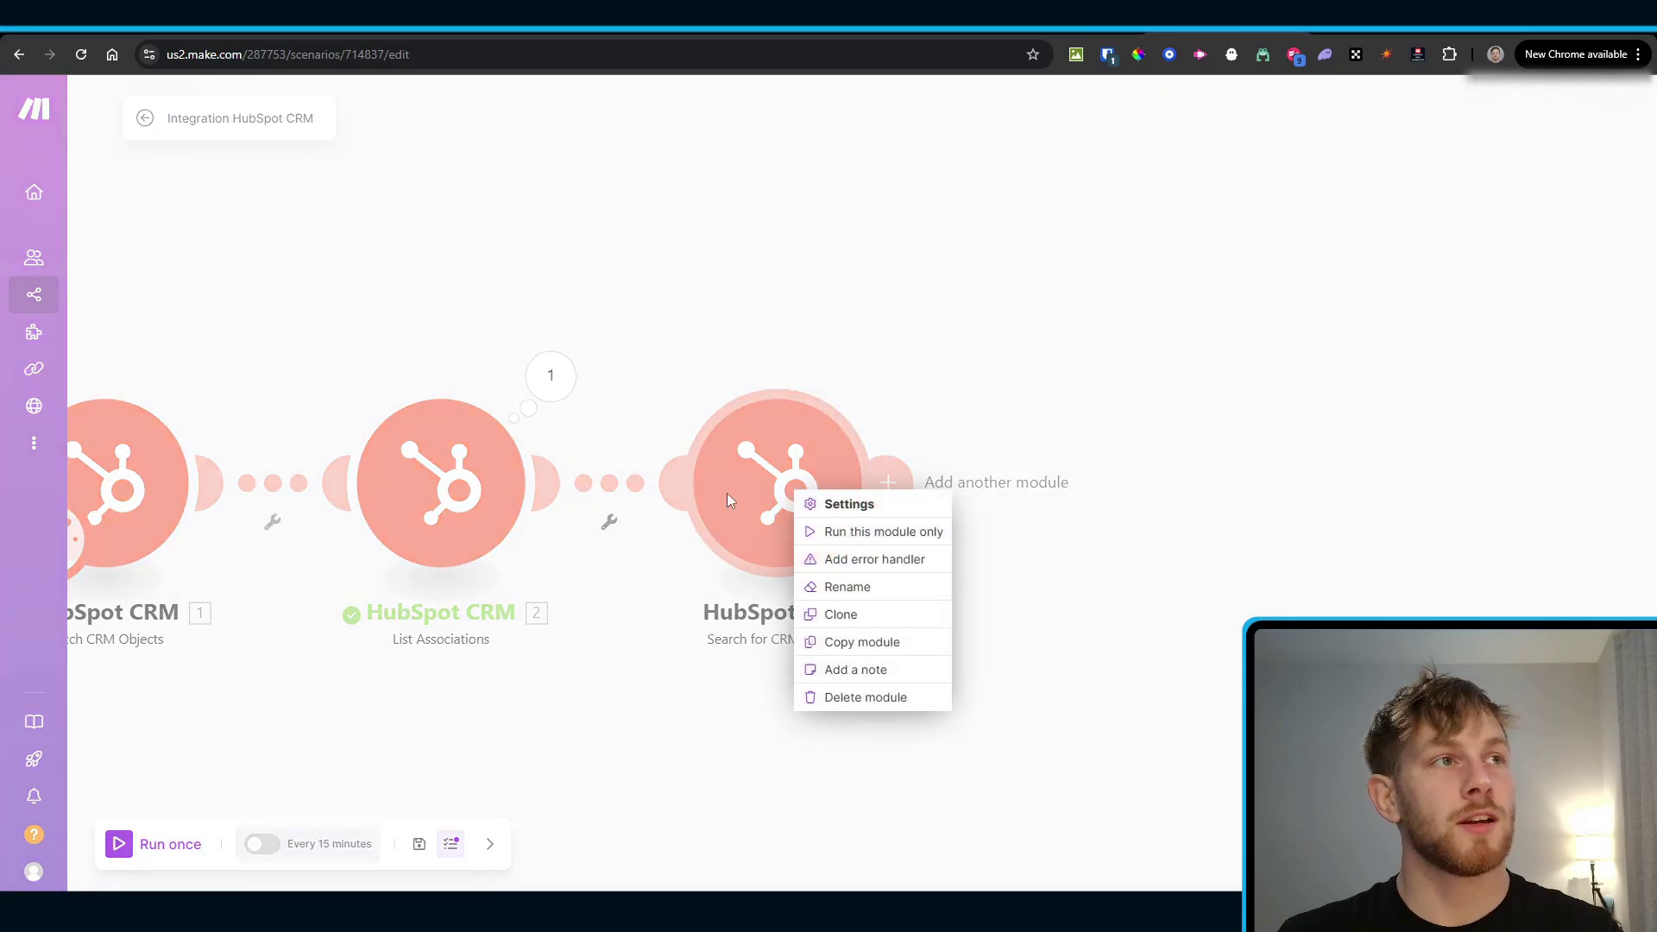
{"action": "left_click", "coordinate": [568, 383]}
{"action": "left_click", "coordinate": [557, 378]}
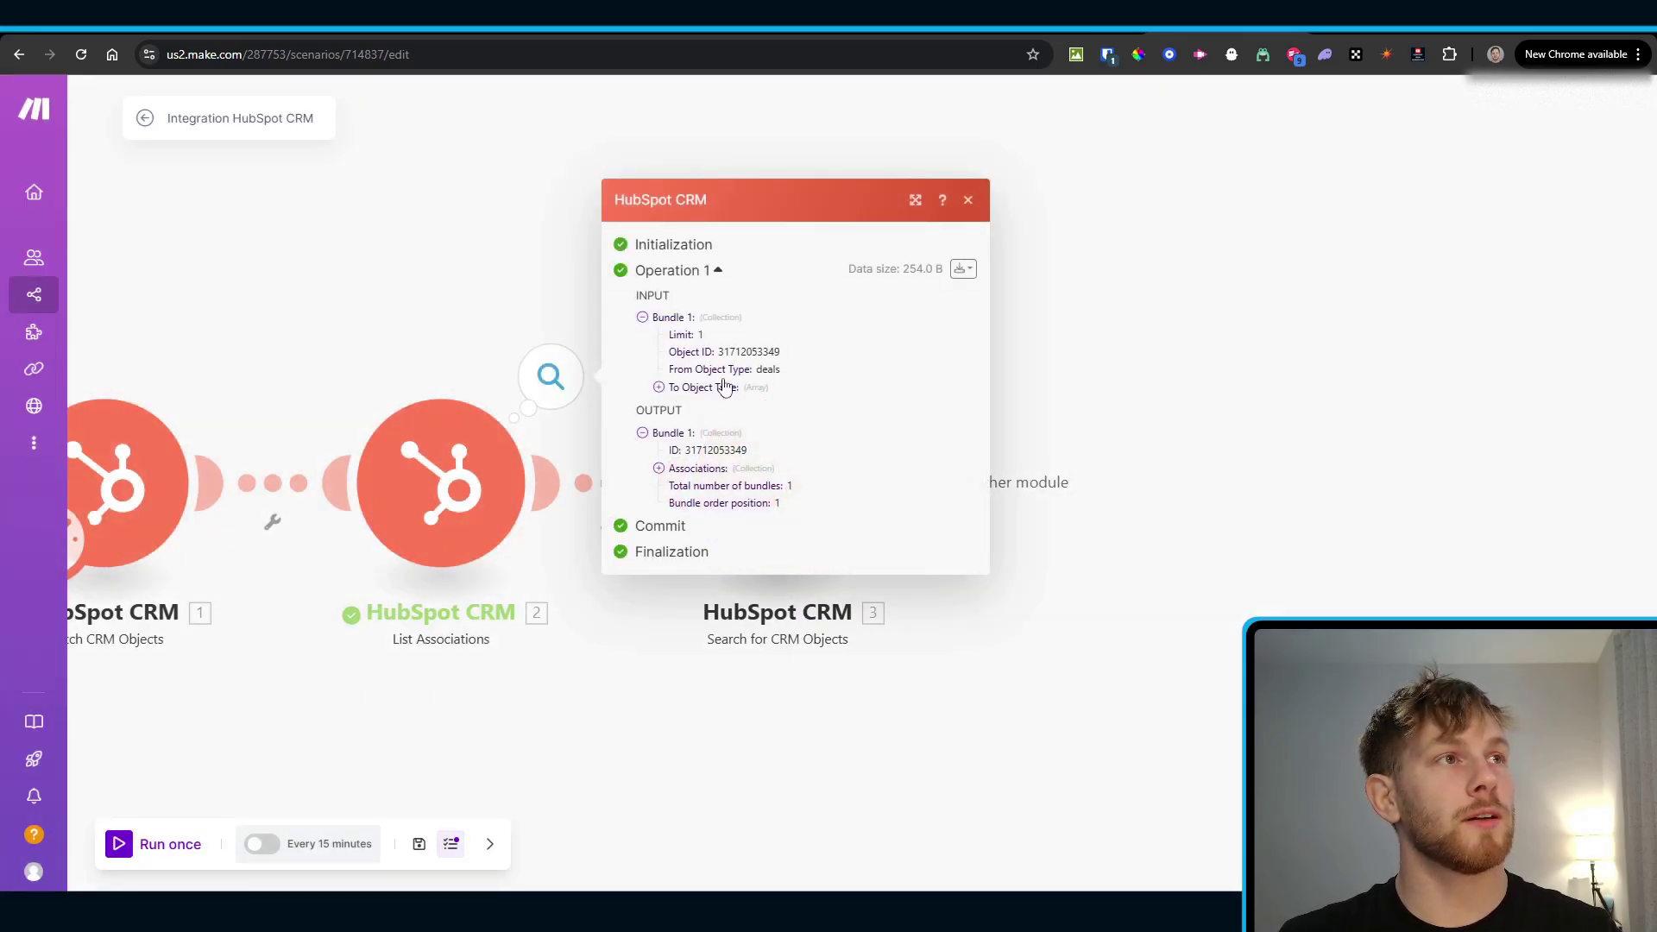
{"action": "left_click", "coordinate": [660, 469]}
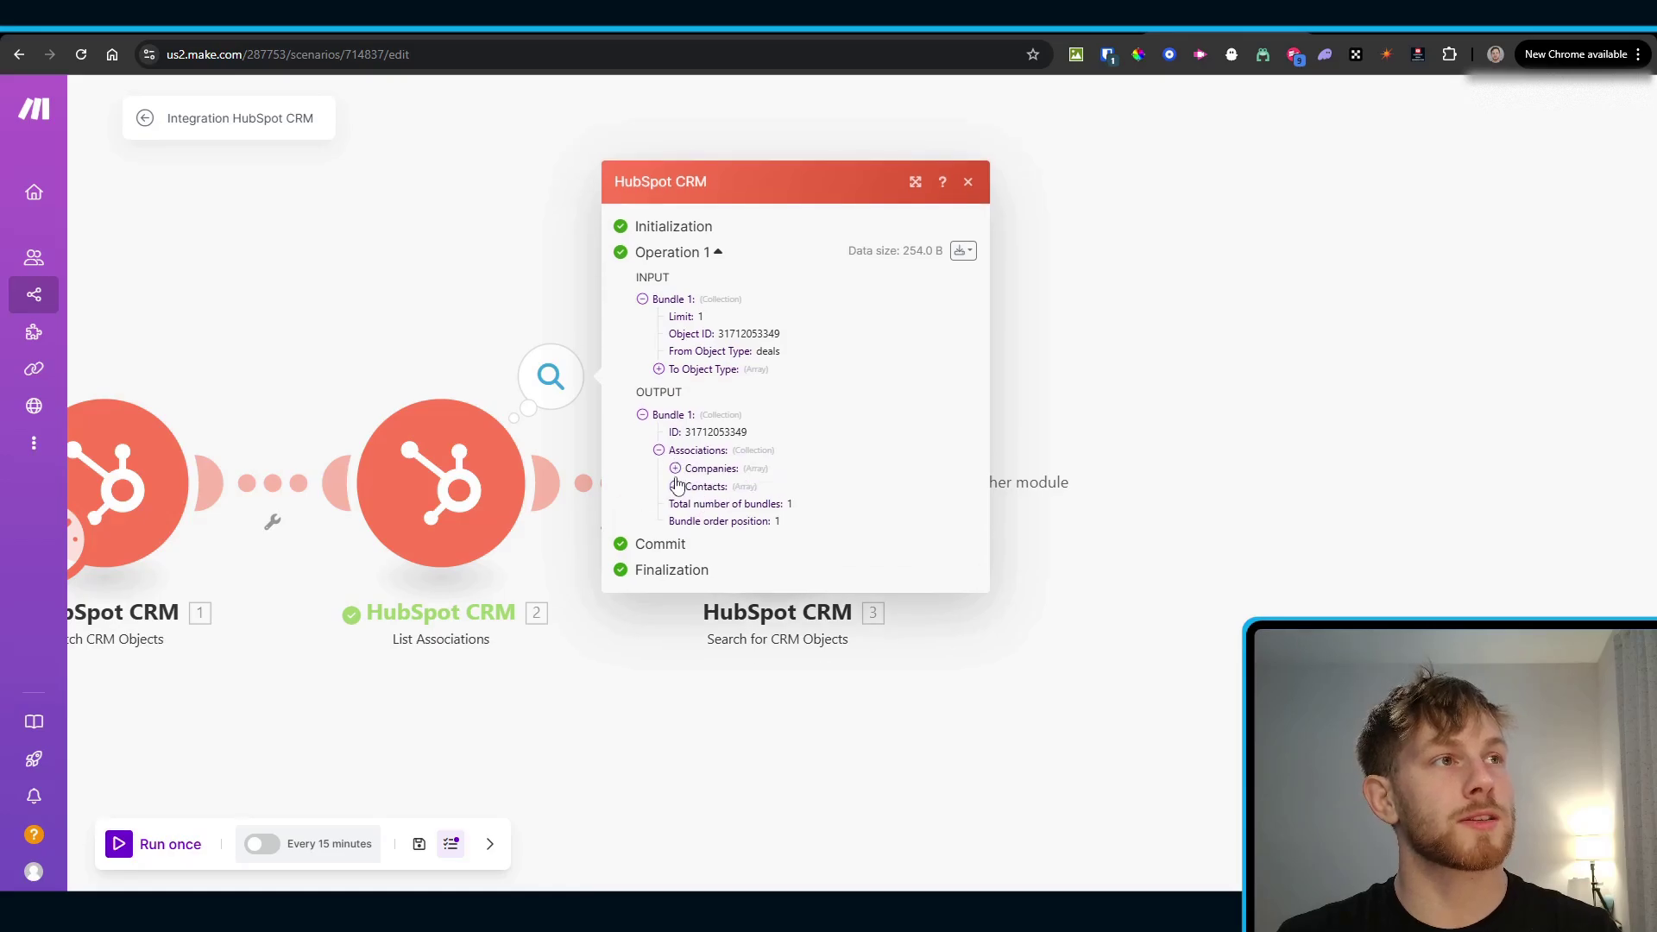
{"action": "left_click", "coordinate": [676, 469]}
{"action": "left_click", "coordinate": [691, 469]}
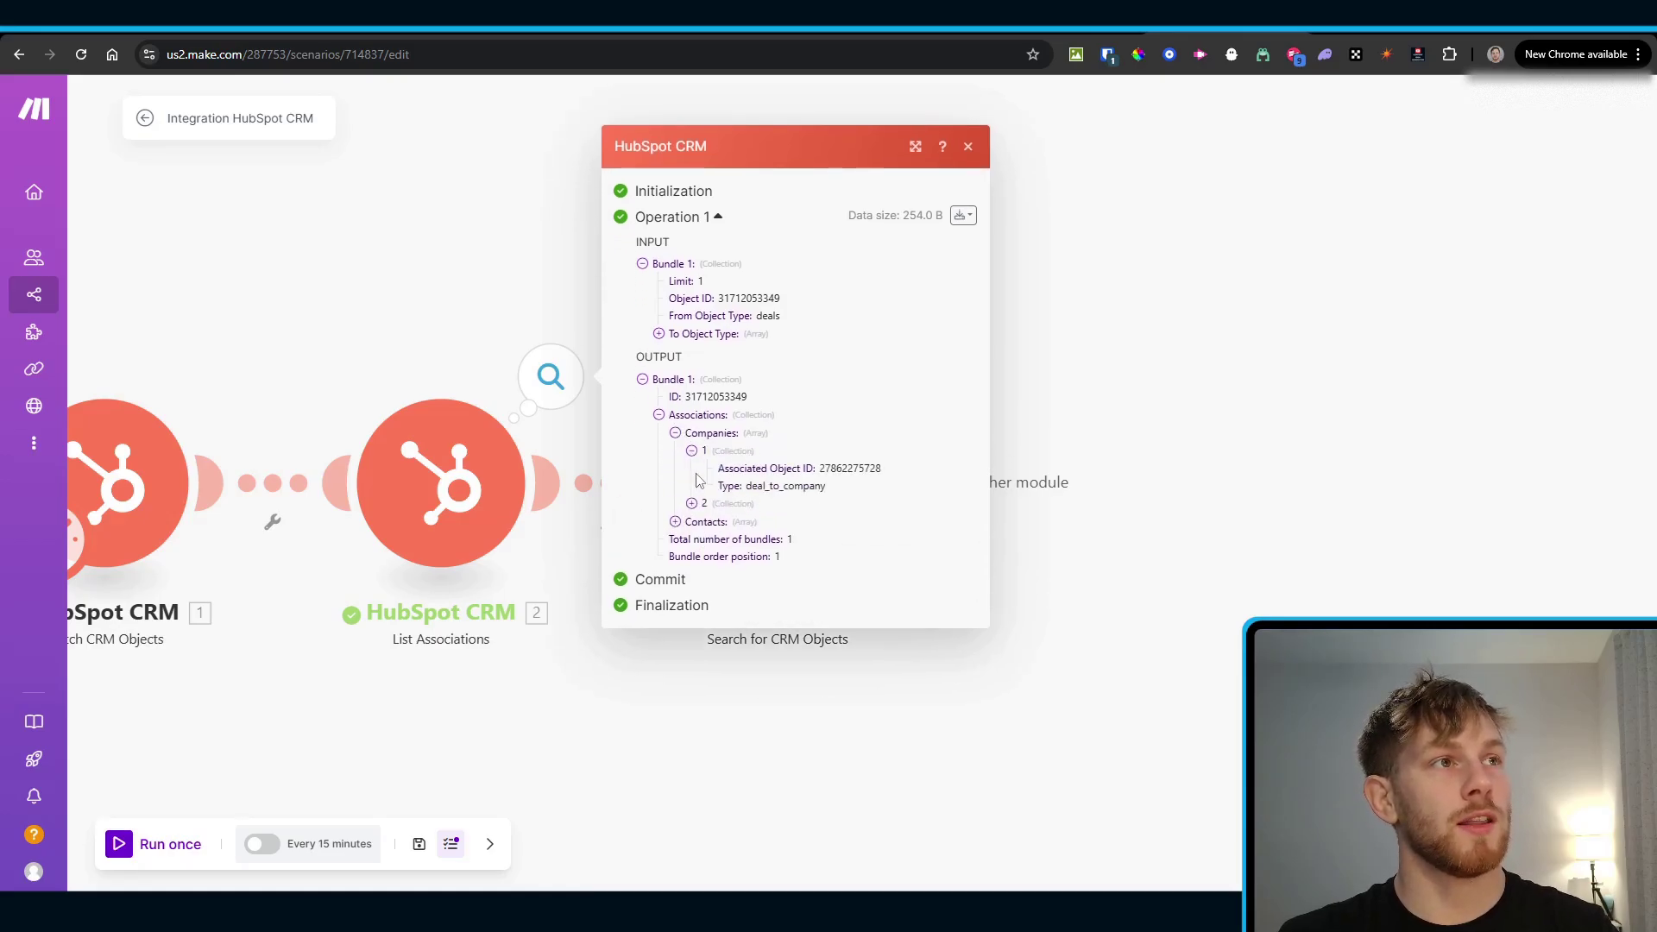
{"action": "left_click_drag", "start_coordinate": [821, 469], "coordinate": [924, 476]}
{"action": "key", "text": "ctrl+c"}
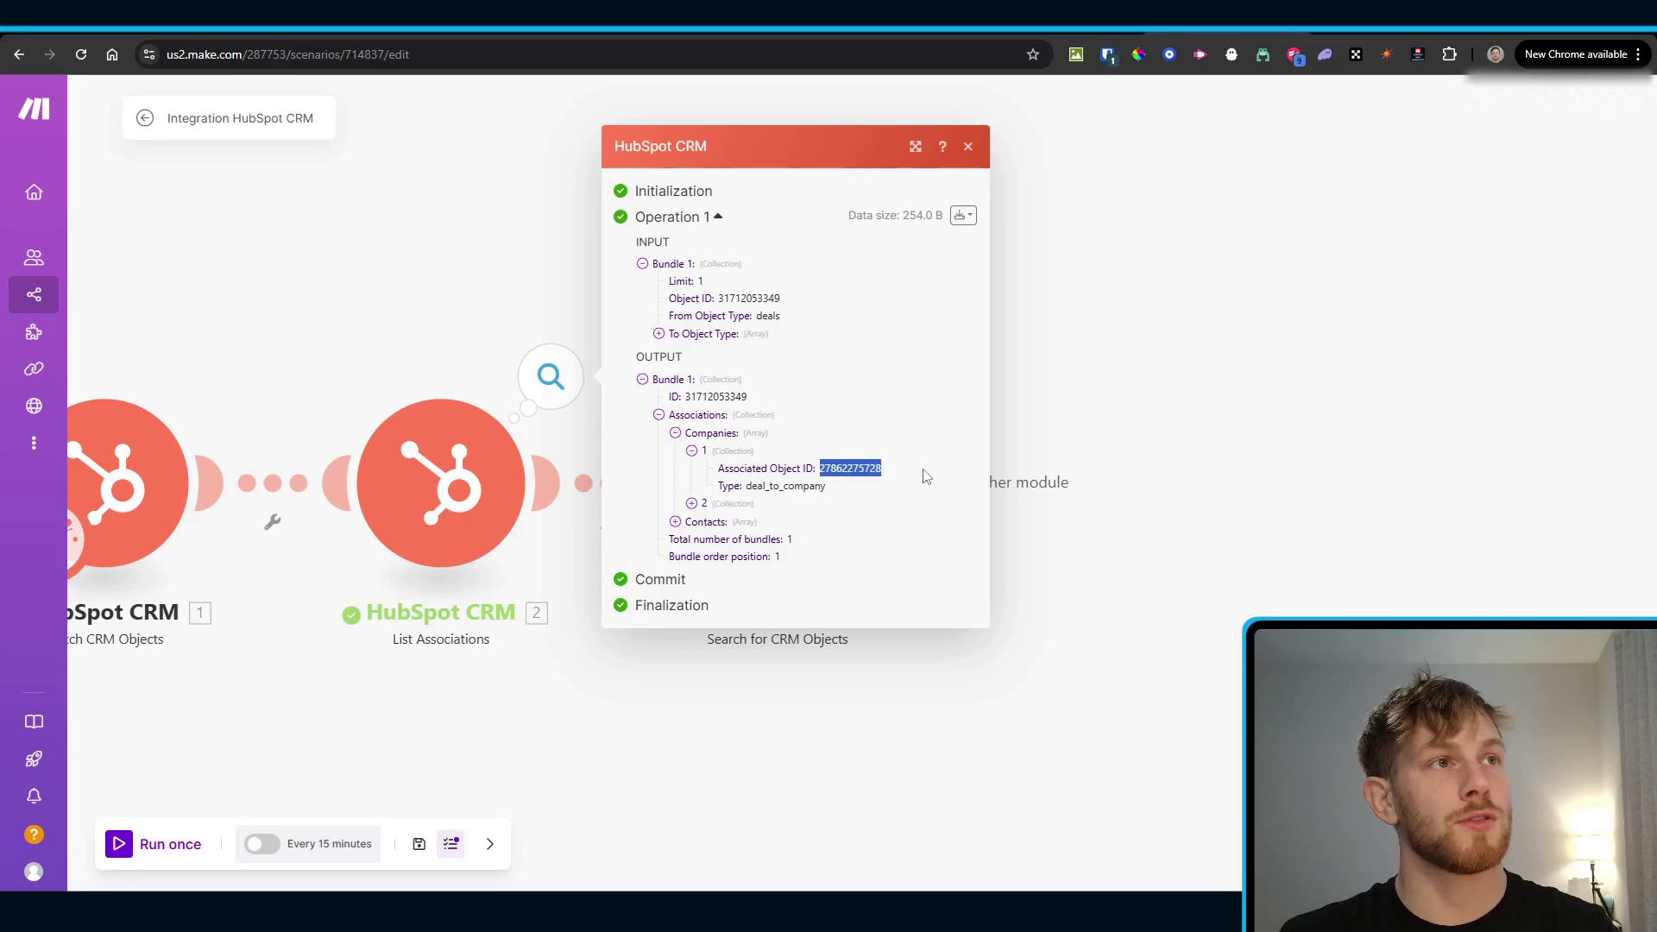
Step: Run only the company search module, using the copied Associated Object ID as the first company item's ID
{"action": "left_click", "coordinate": [1072, 407]}
{"action": "right_click", "coordinate": [756, 477]}
{"action": "left_click", "coordinate": [895, 529]}
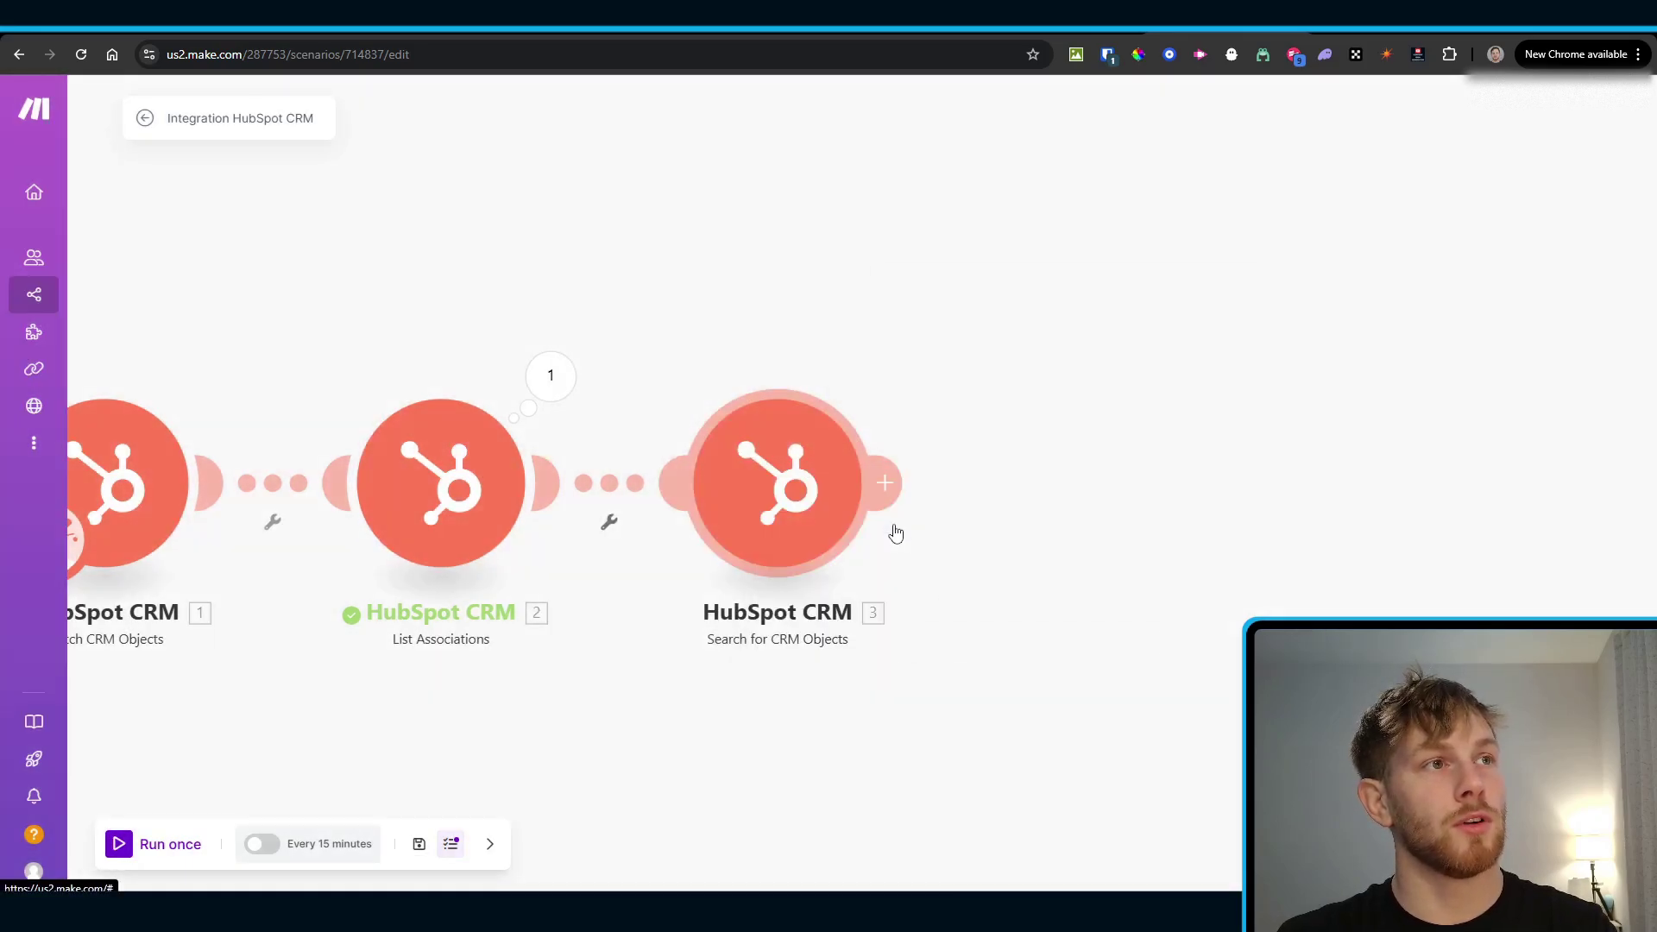
{"action": "left_click", "coordinate": [991, 604]}
{"action": "left_click", "coordinate": [1041, 560]}
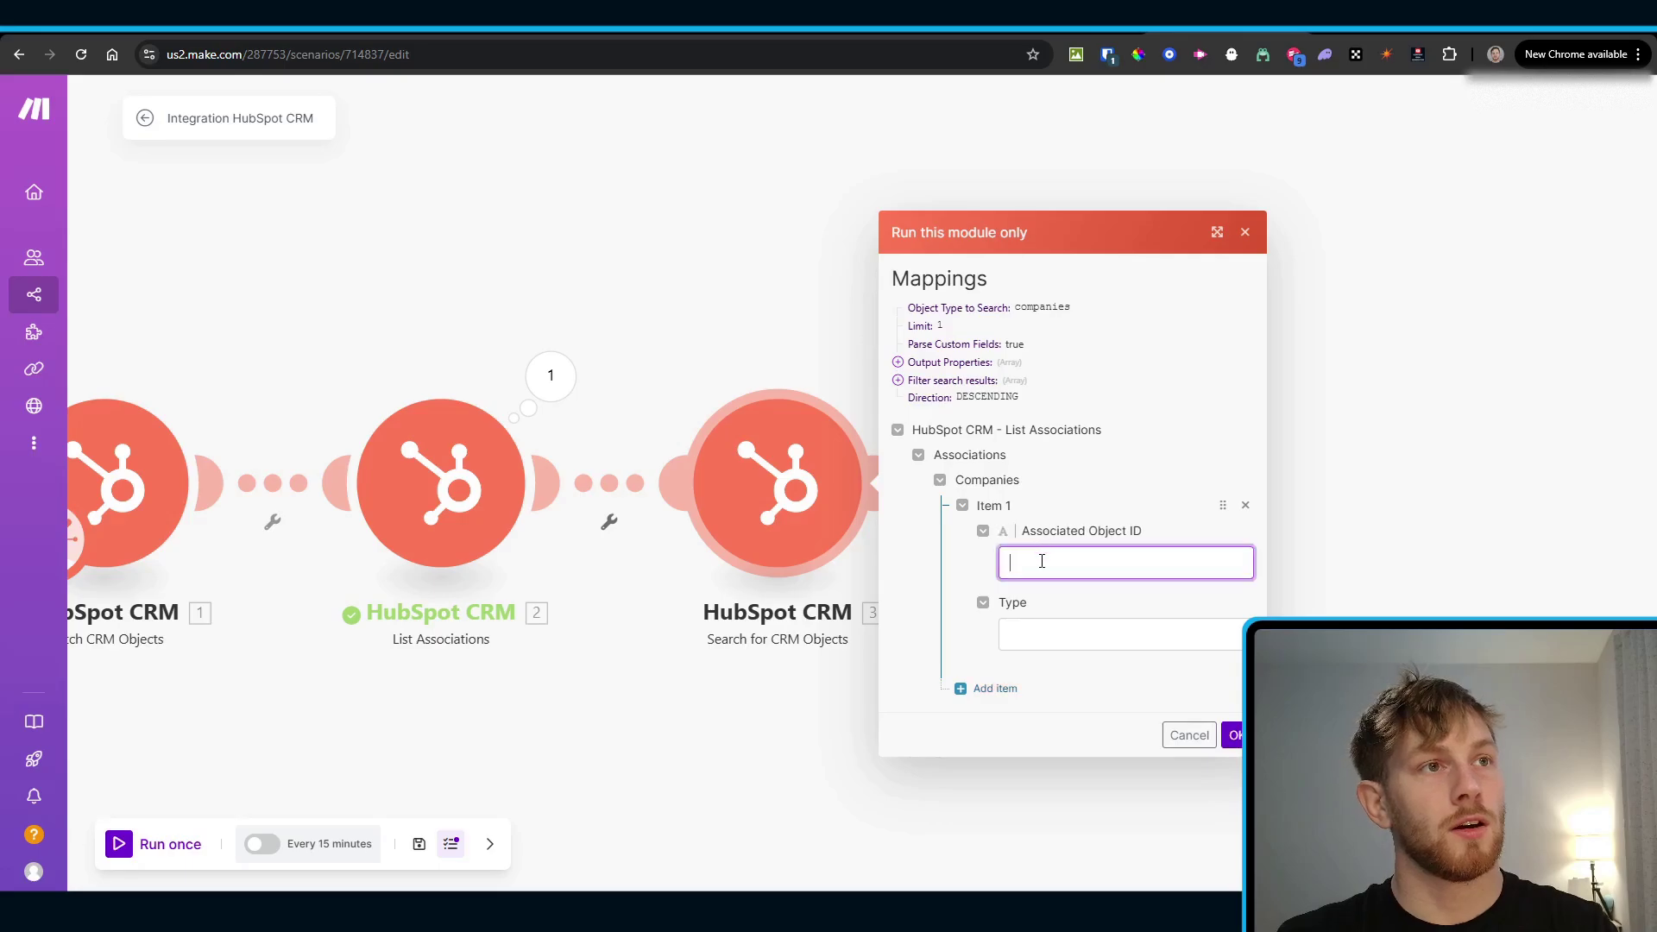
{"action": "key", "text": "ctrl+v"}
{"action": "left_click", "coordinate": [1234, 734]}
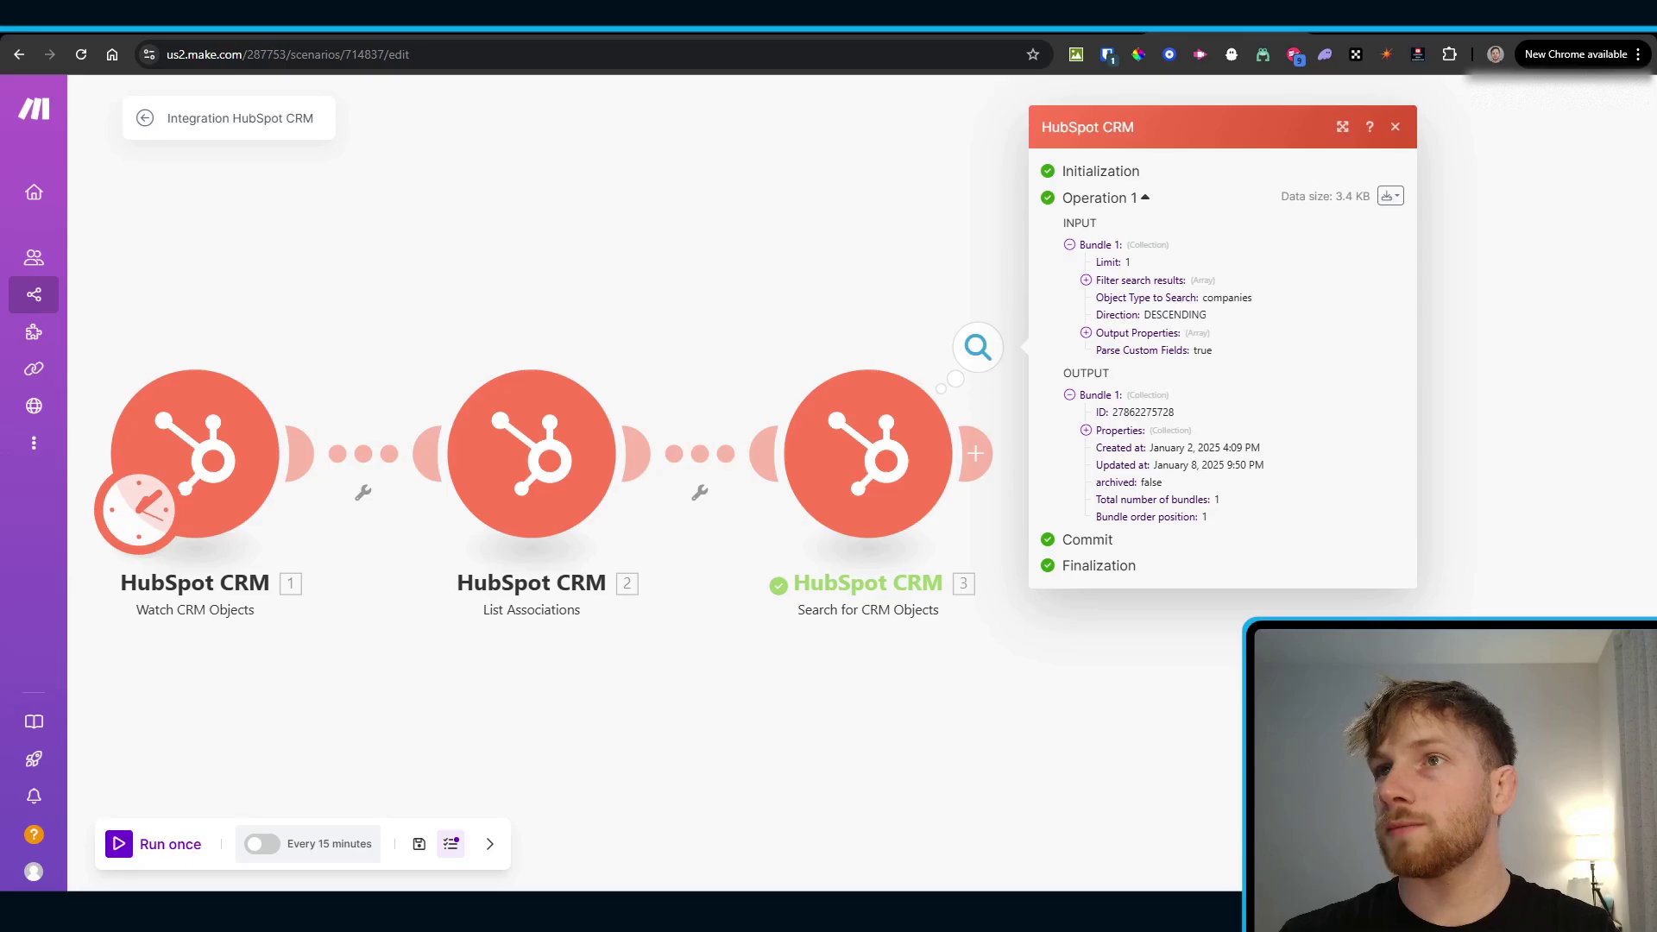
{"action": "left_click", "coordinate": [1054, 754]}
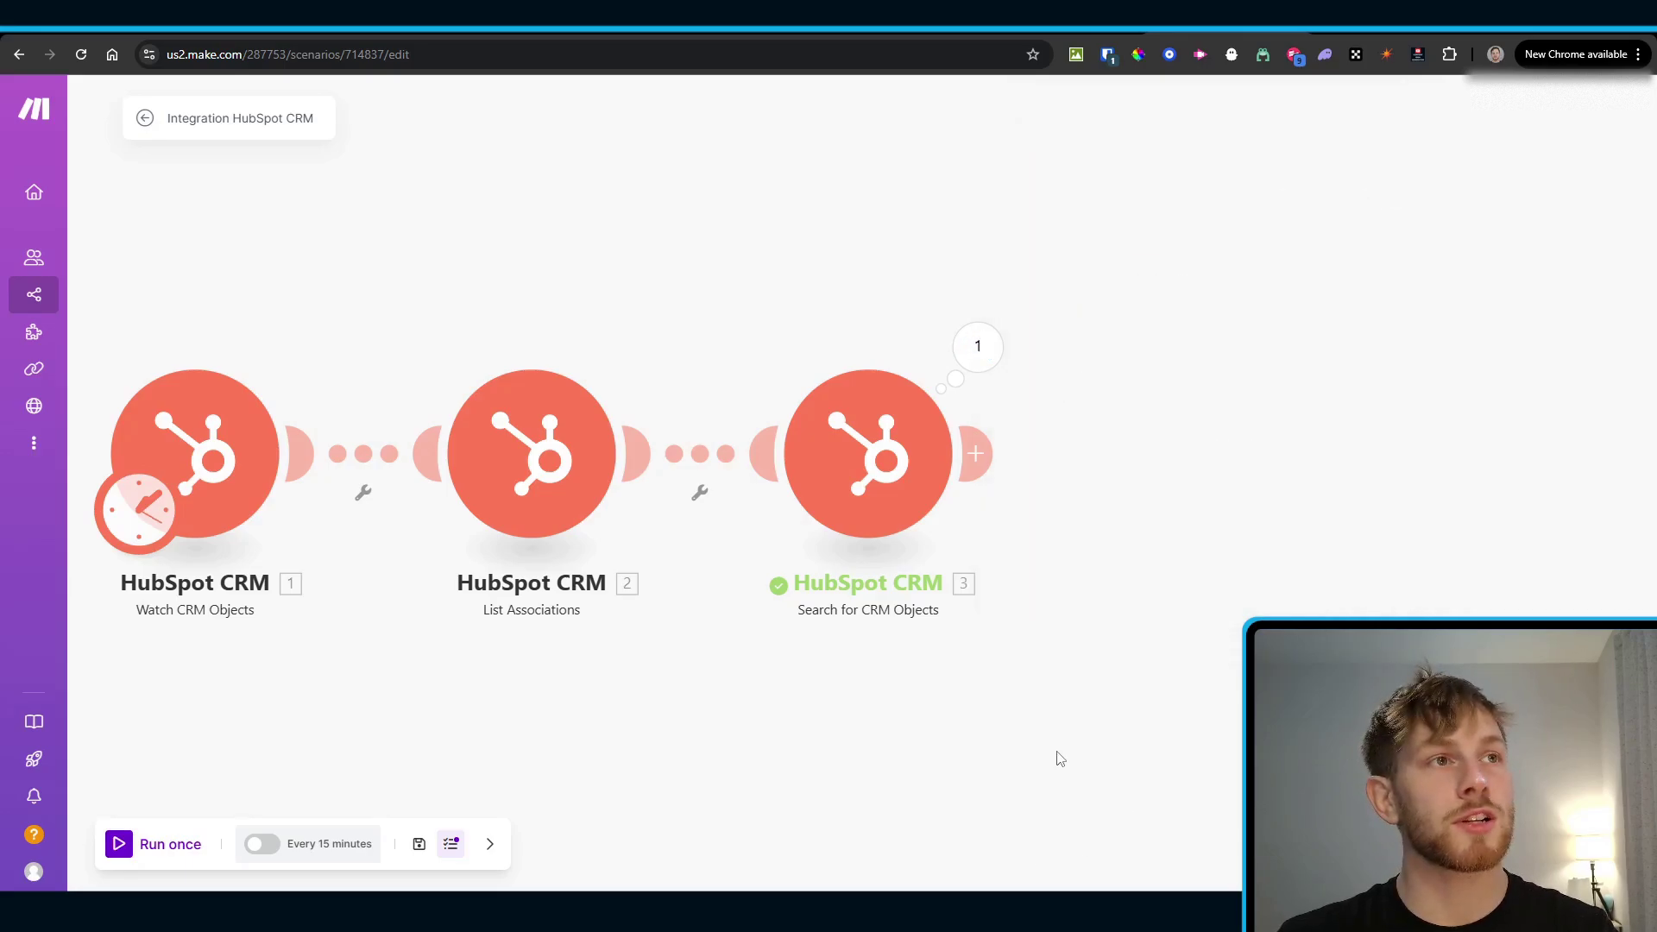
Step: Add another HubSpot CRM Search for CRM Objects module after the company search
{"action": "left_click", "coordinate": [976, 453]}
{"action": "left_click", "coordinate": [1296, 409]}
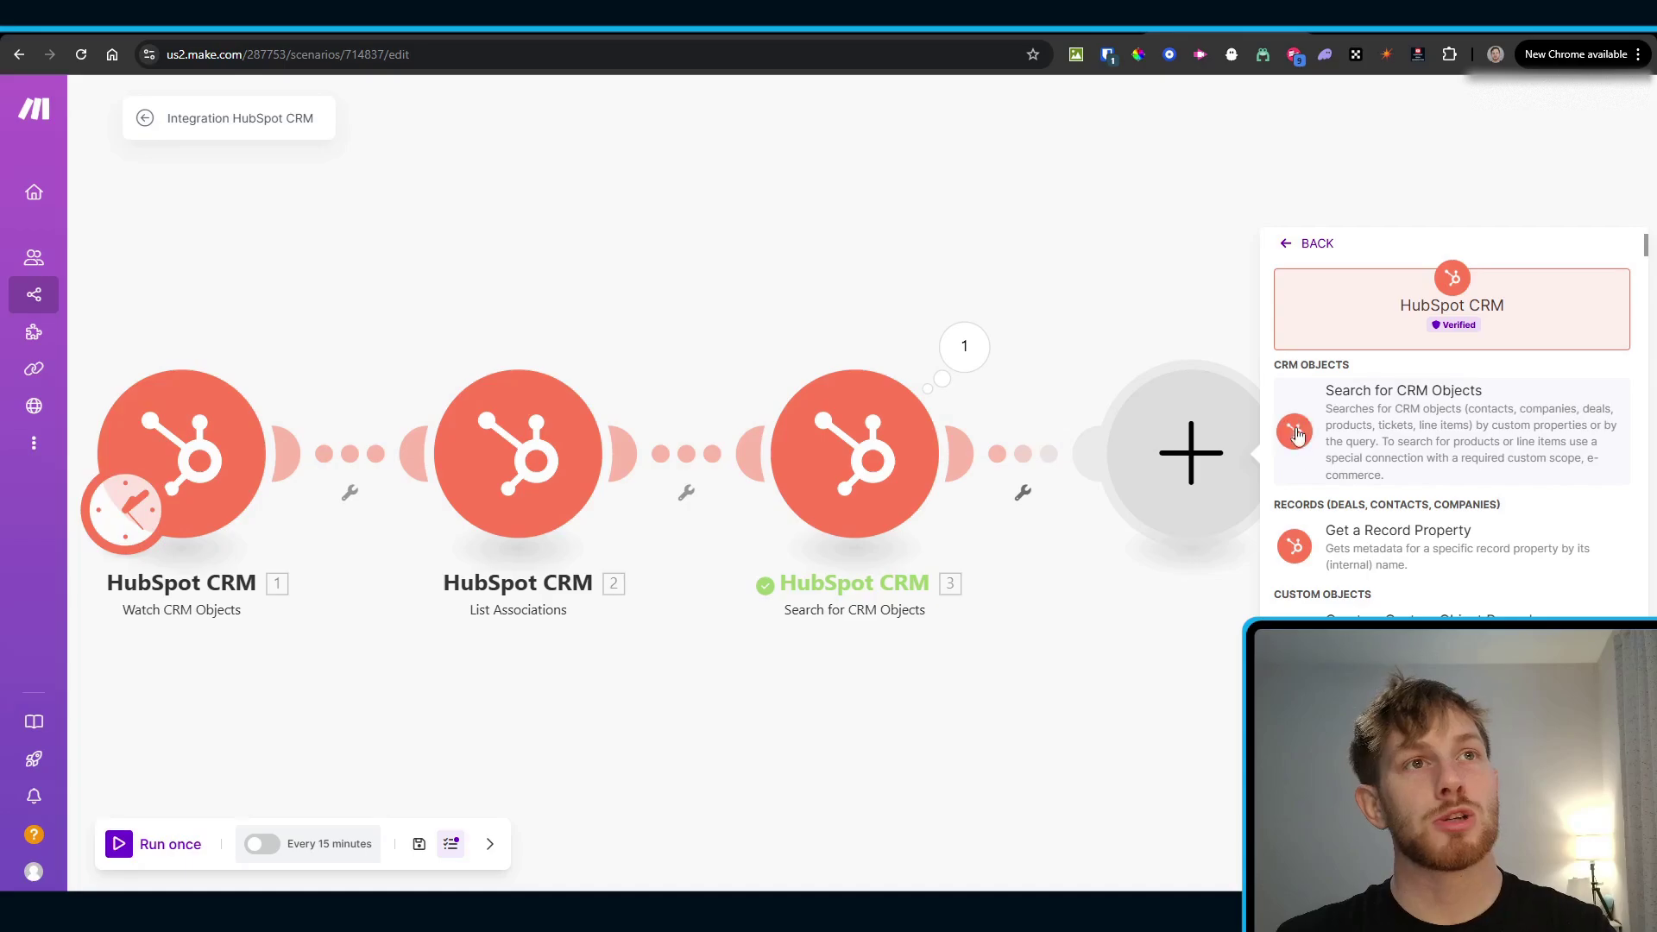
{"action": "left_click", "coordinate": [1333, 455]}
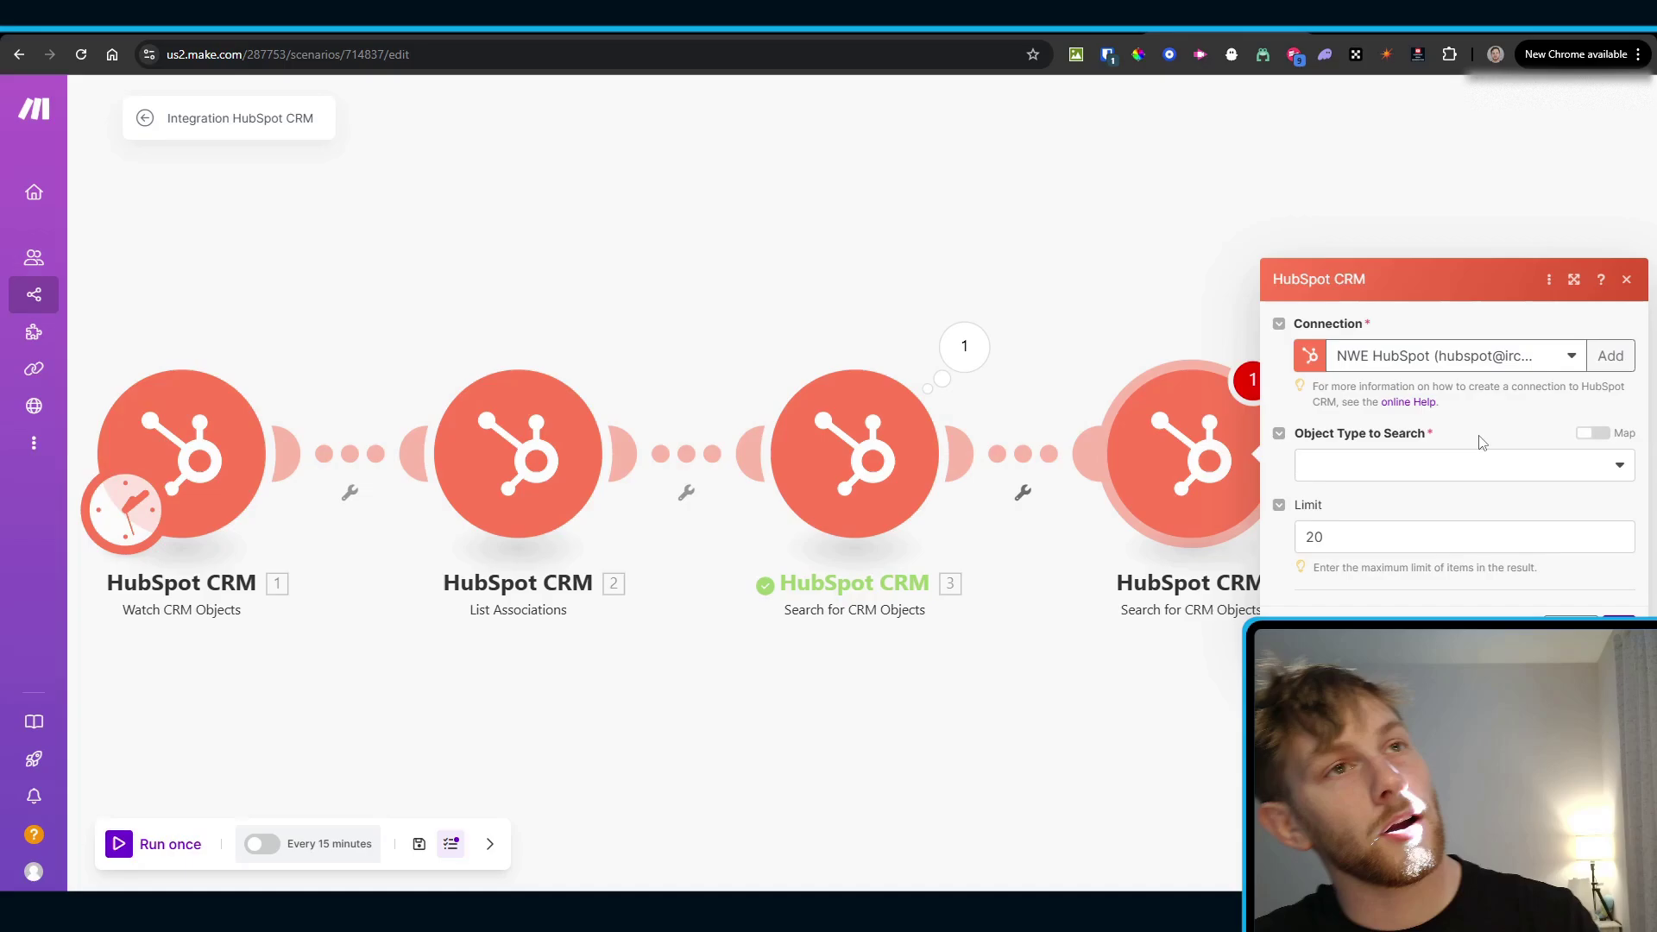
Step: Set the new search module's object type to Contacts and select all output properties
{"action": "left_click", "coordinate": [1500, 464]}
{"action": "left_click", "coordinate": [1391, 499]}
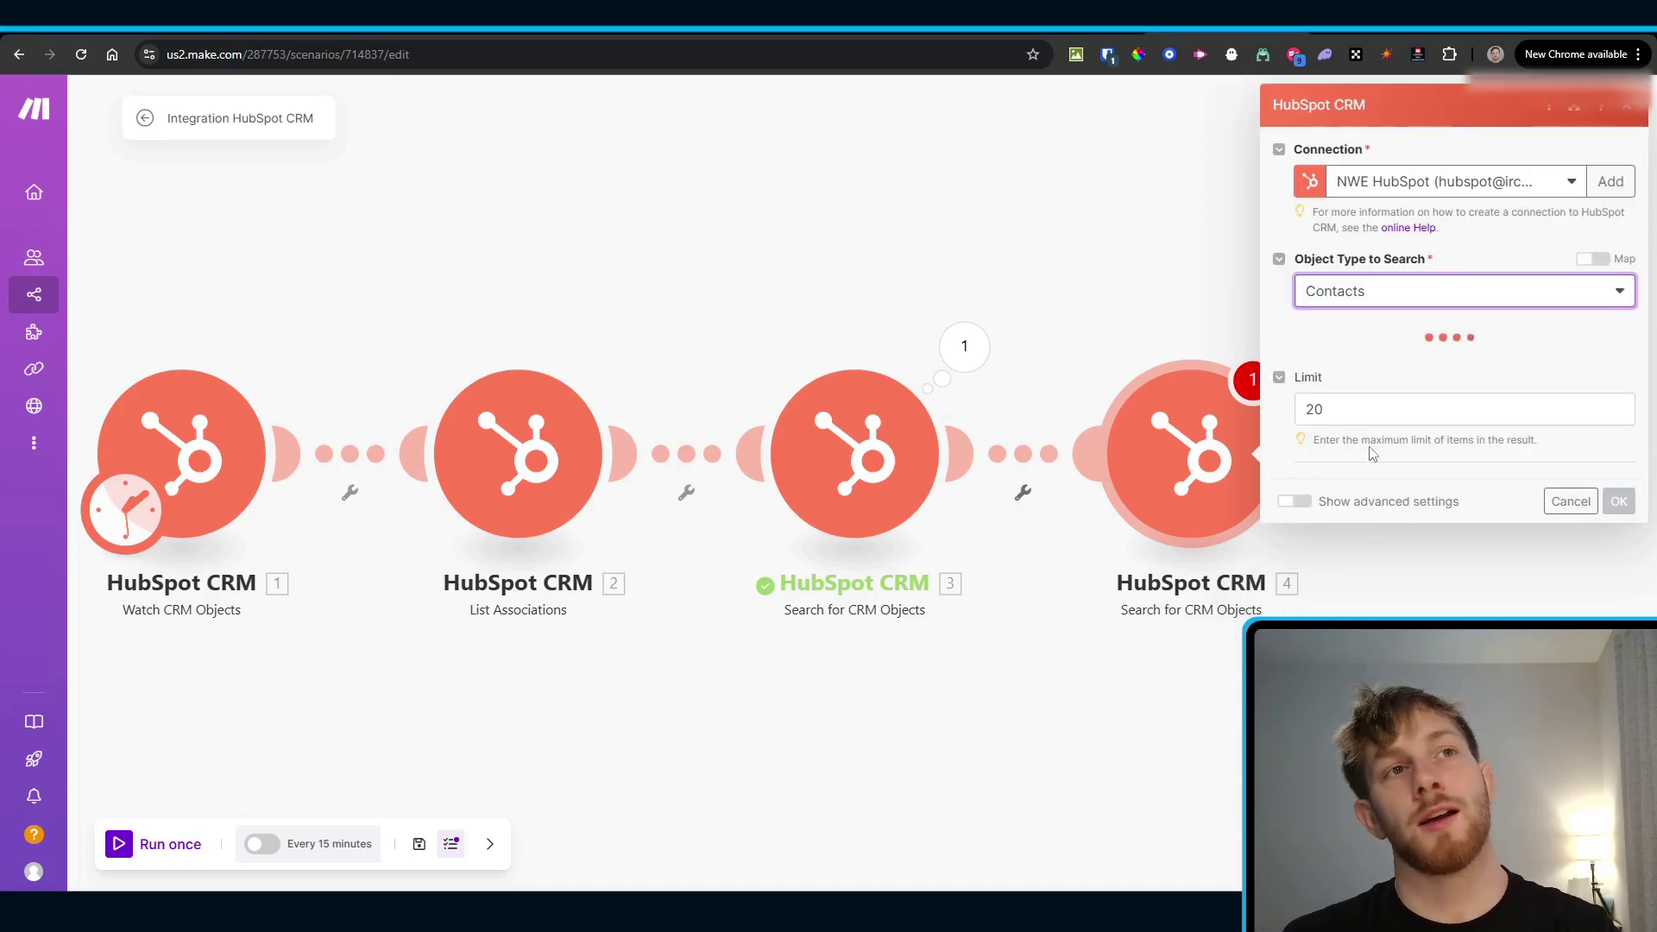
{"action": "left_click", "coordinate": [1318, 415]}
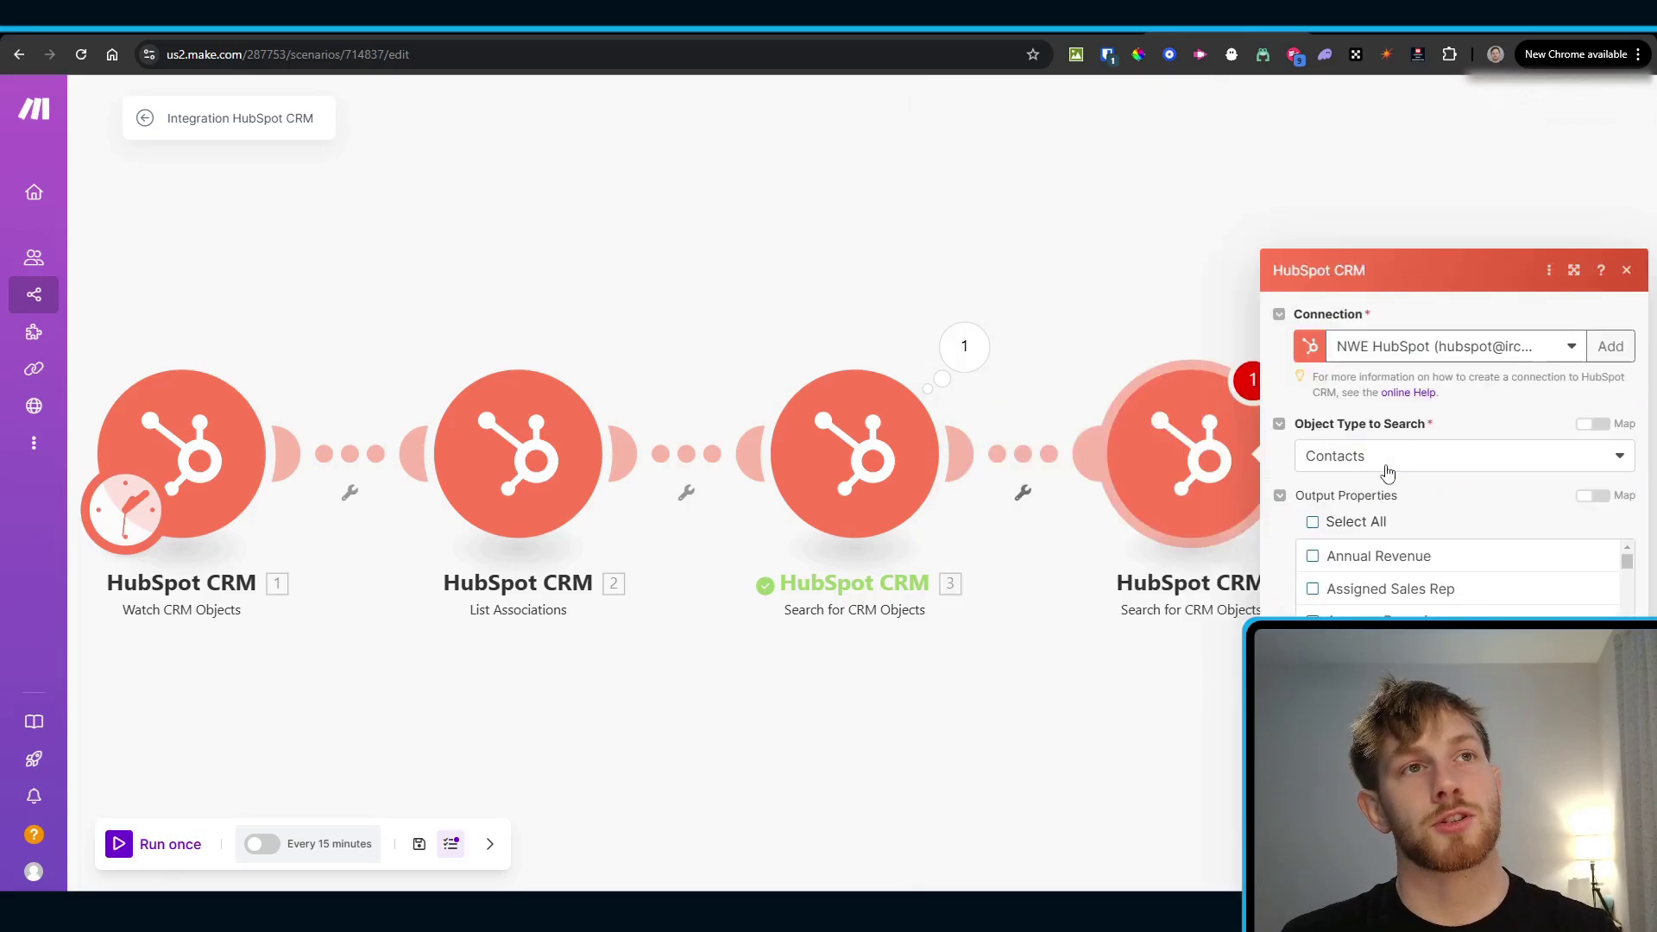
{"action": "left_click", "coordinate": [1313, 359]}
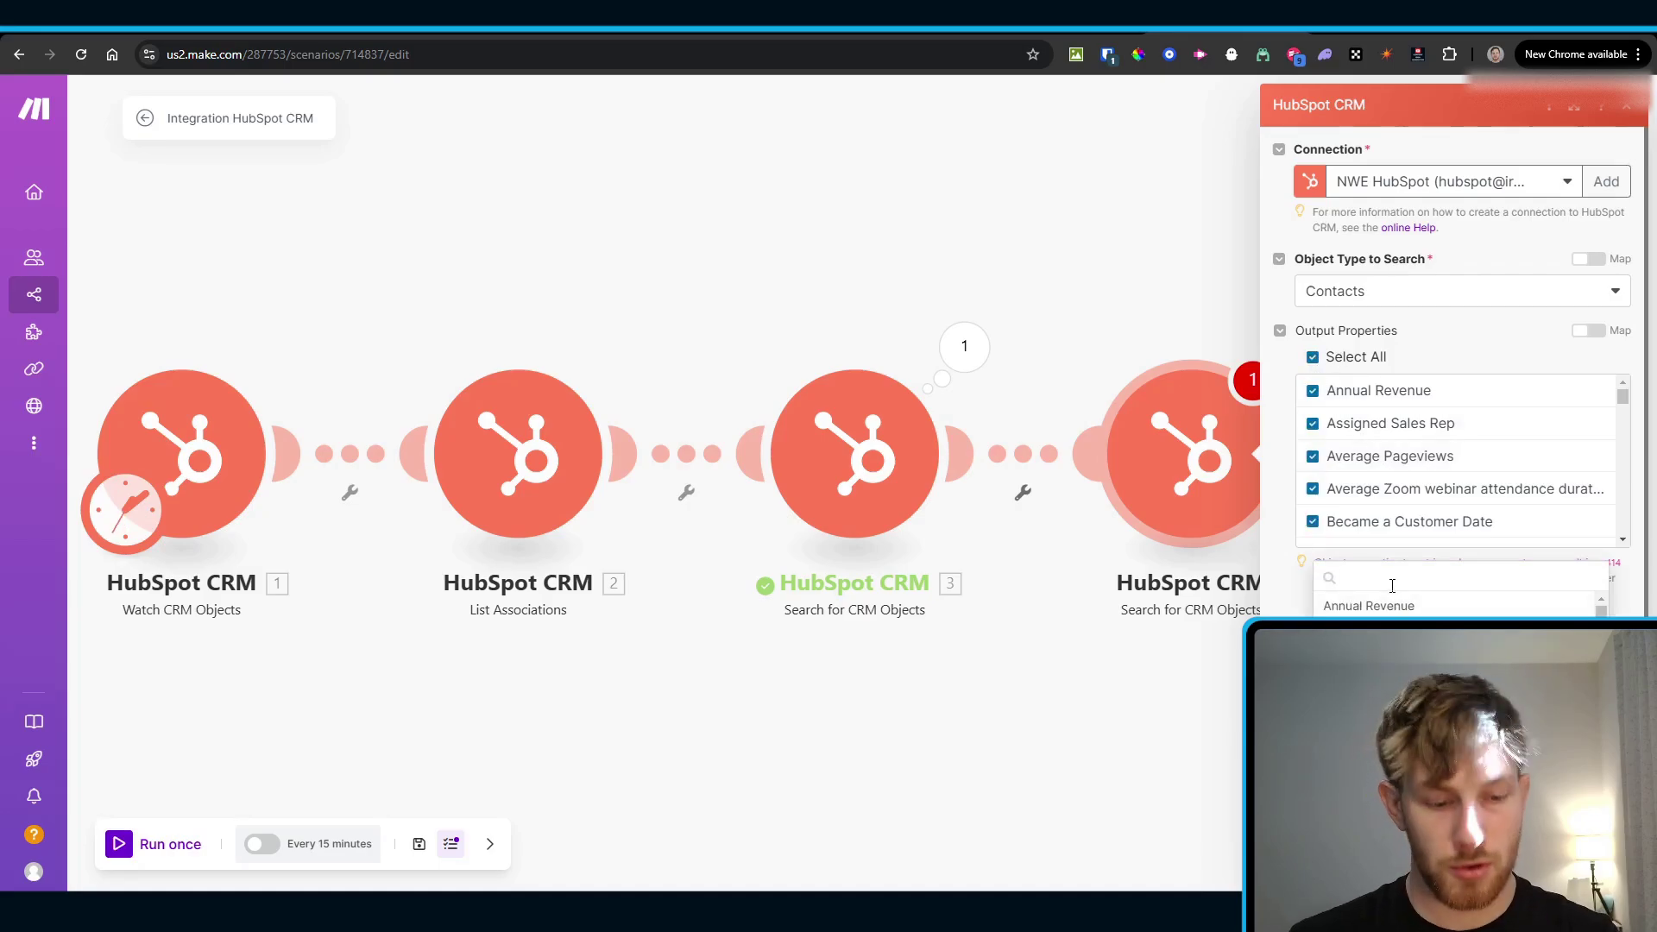
Step: Filter the contact search results by Record ID with the Contains Token operator
{"action": "left_click", "coordinate": [1392, 586]}
{"action": "type", "text": "rec"}
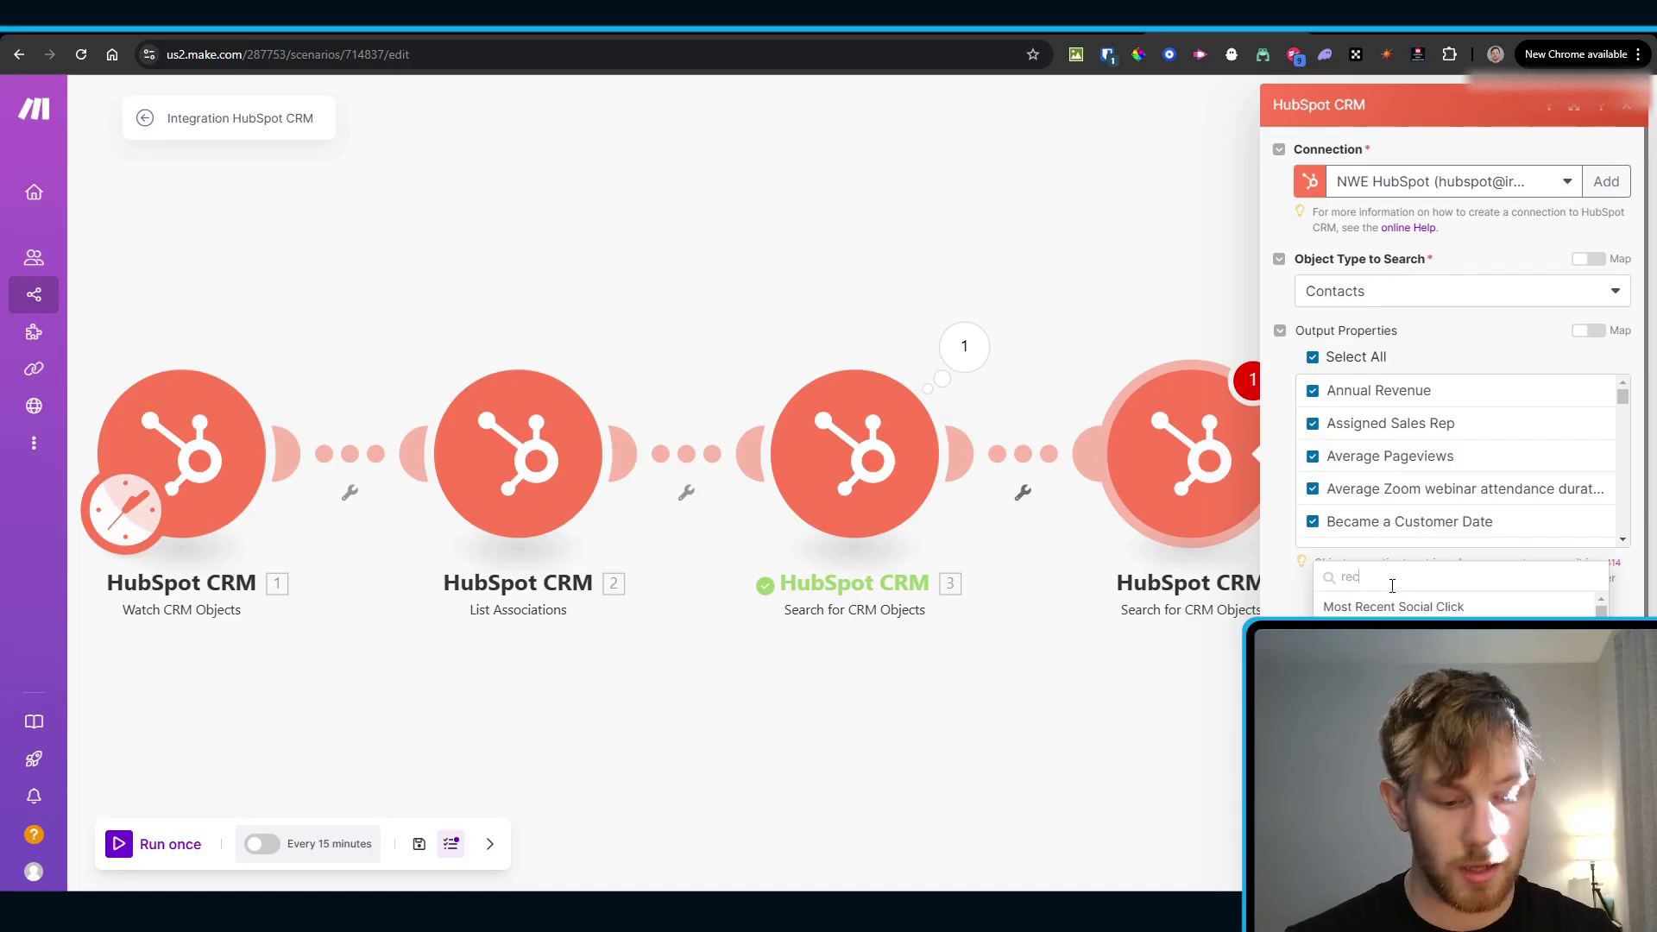
{"action": "type", "text": "ord"}
{"action": "key", "text": "BackSpace"}
{"action": "key", "text": "BackSpace"}
{"action": "key", "text": "BackSpace"}
{"action": "key", "text": "BackSpace"}
{"action": "key", "text": "BackSpace"}
{"action": "key", "text": "BackSpace"}
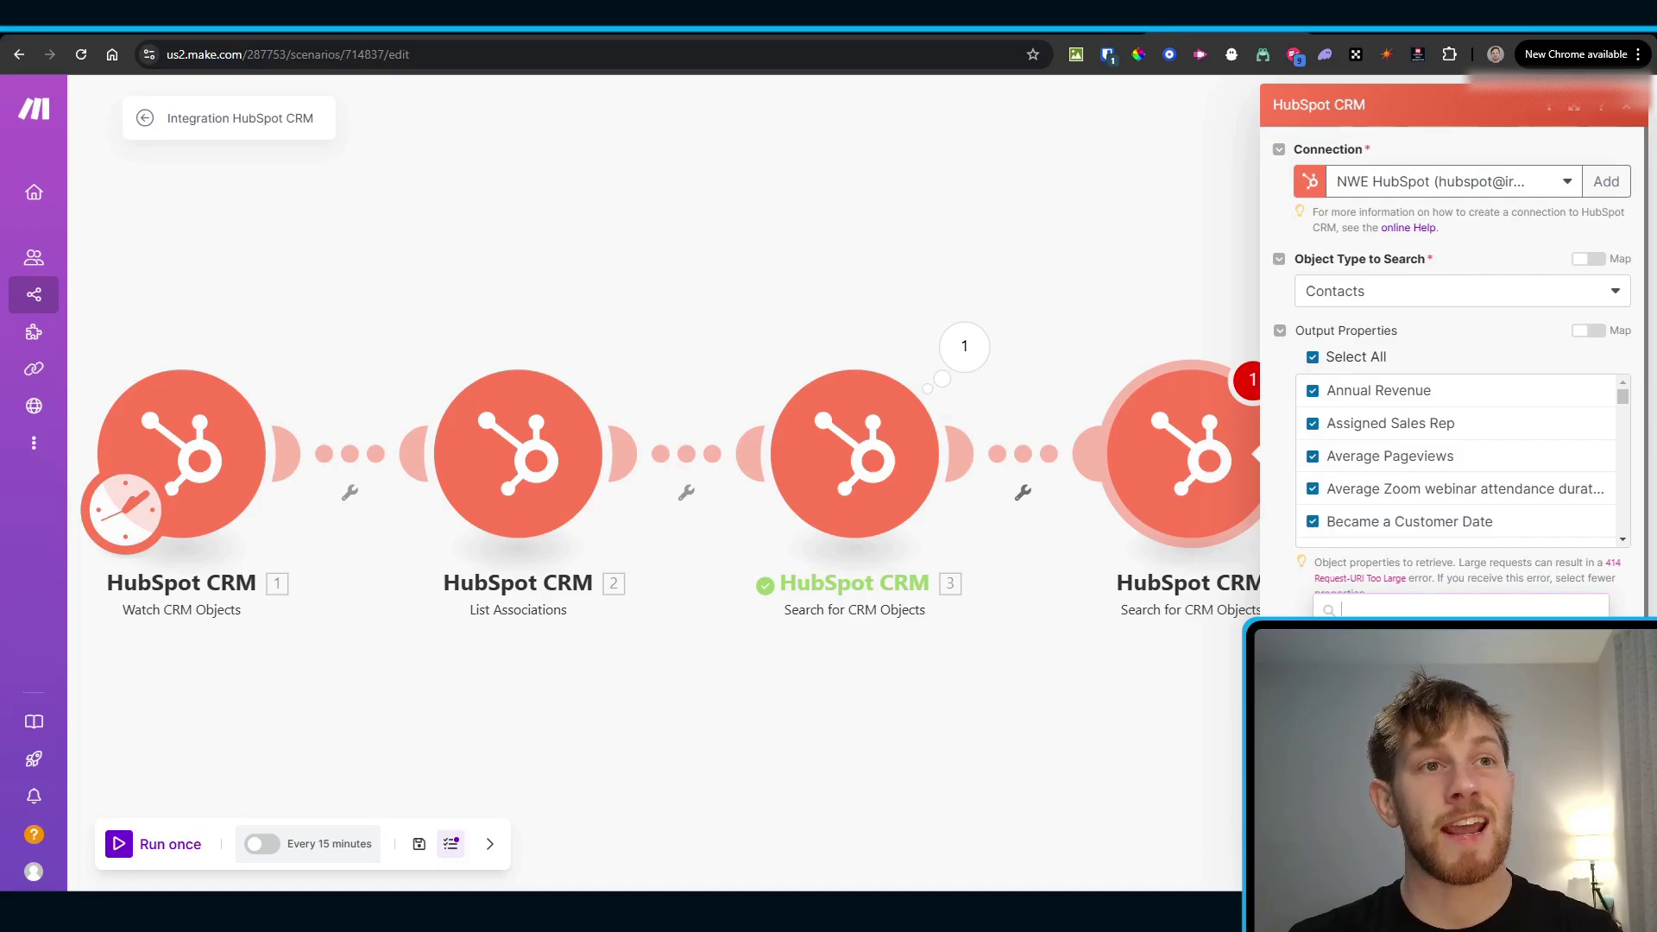
{"action": "key", "text": "Escape"}
{"action": "scroll", "coordinate": [1459, 388], "scroll_direction": "down", "scroll_amount": 2}
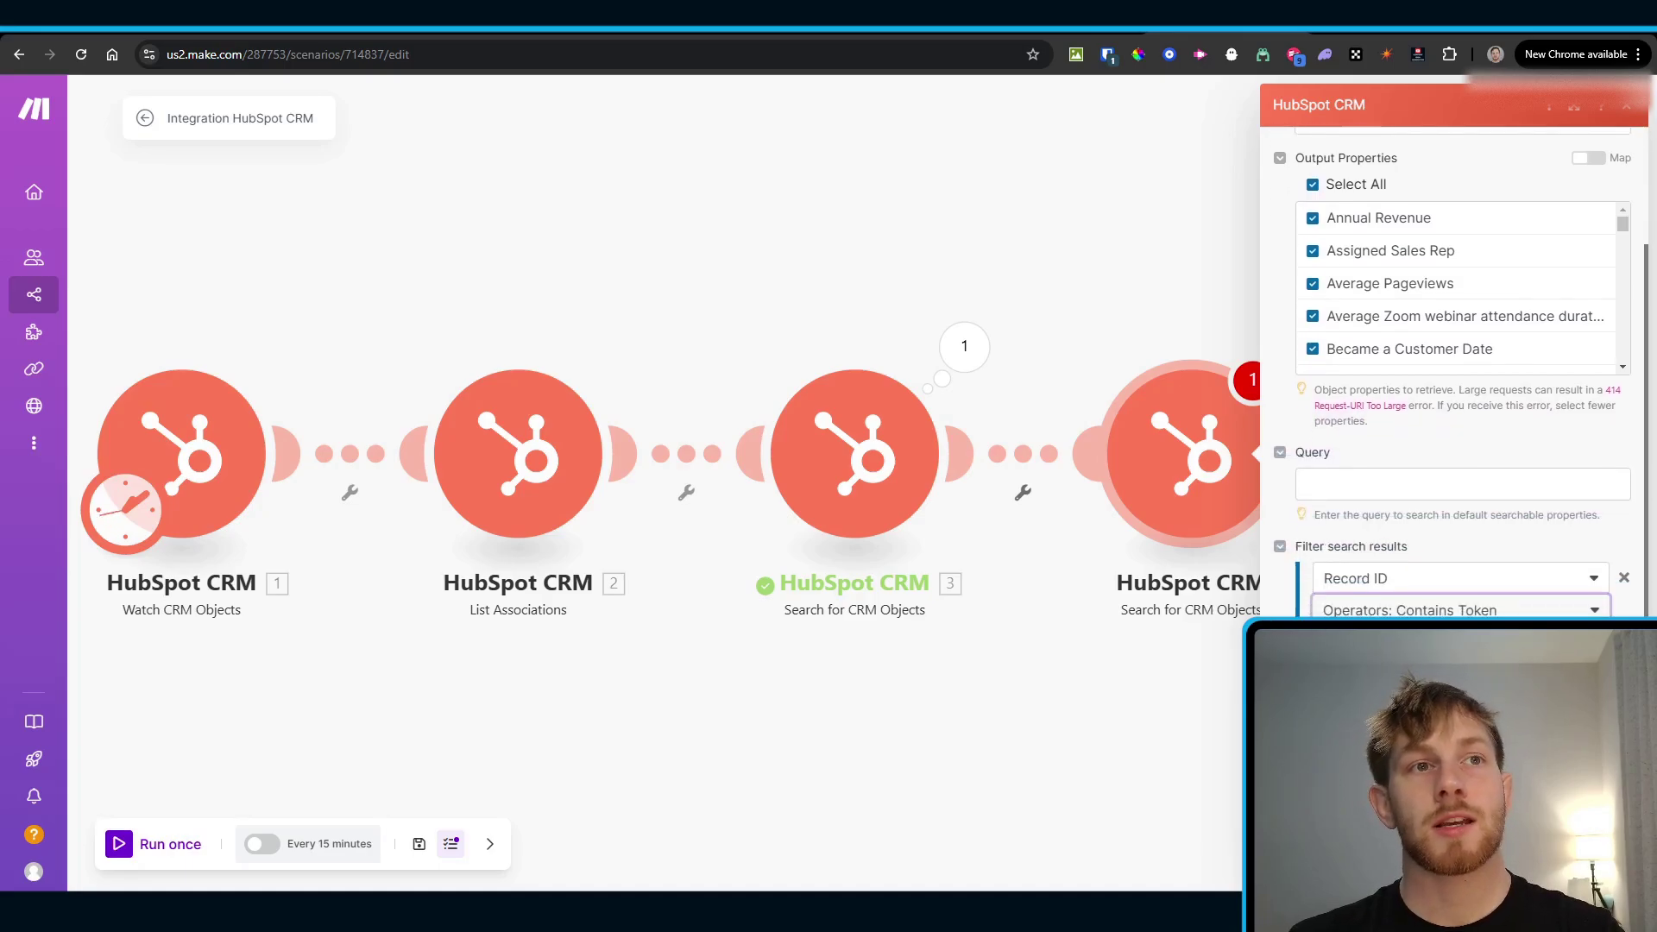
Step: Map the filter value to the Associated Object ID under List Associations' Contacts[] and save the contact search module
{"action": "left_click", "coordinate": [1460, 643]}
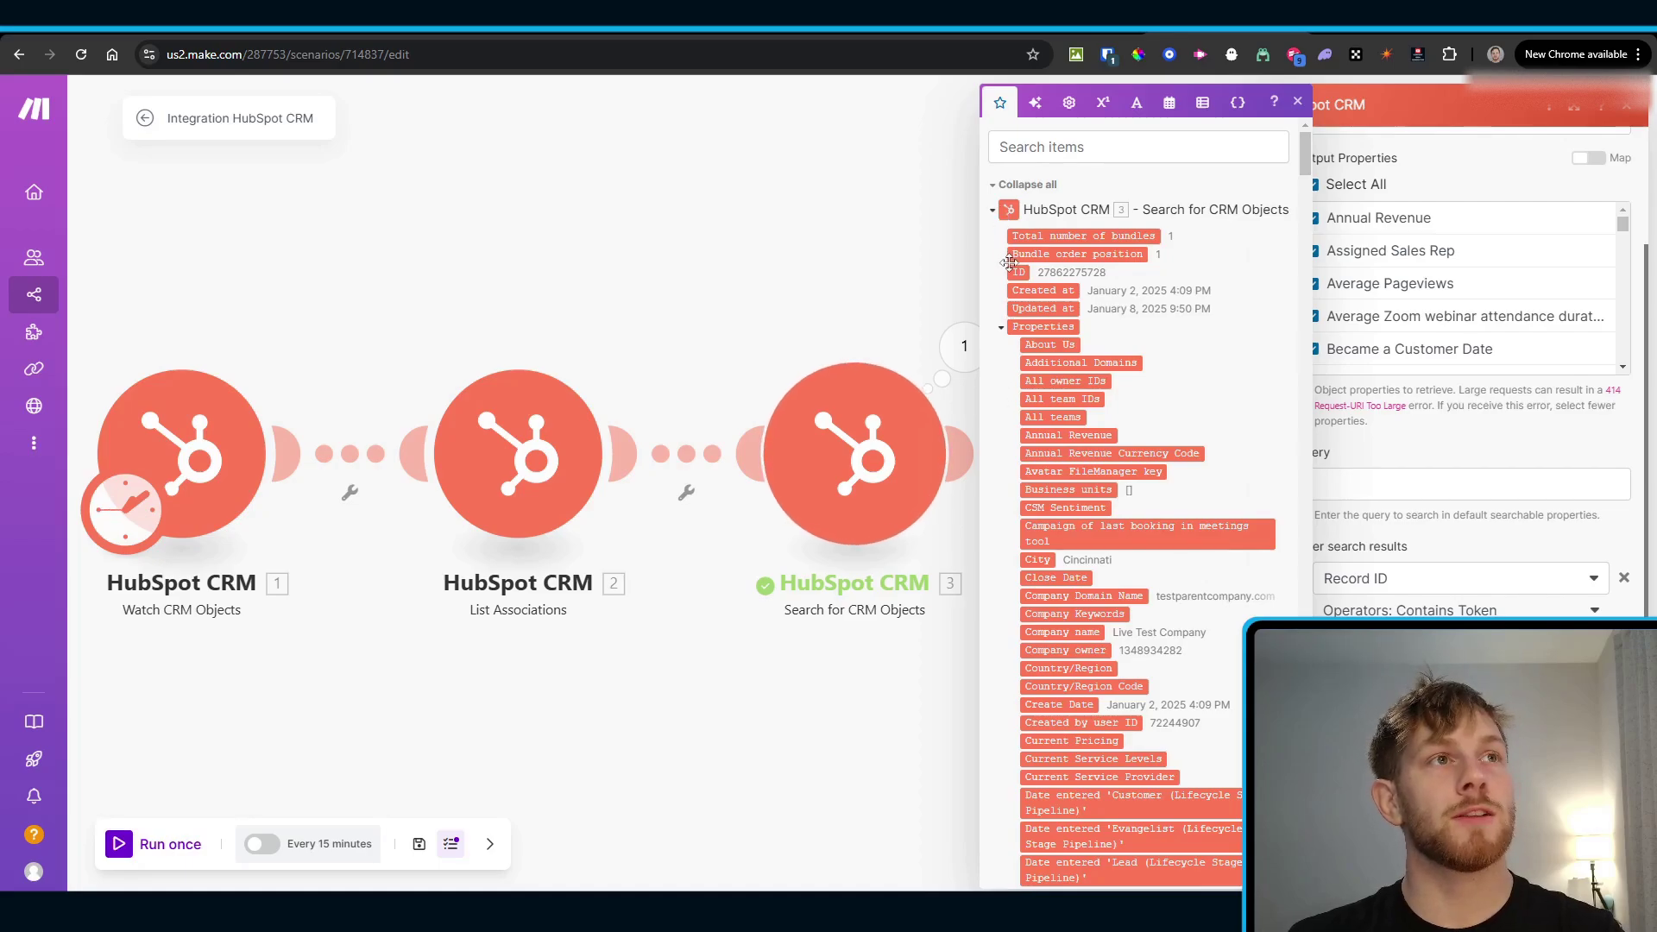
{"action": "left_click", "coordinate": [1008, 210]}
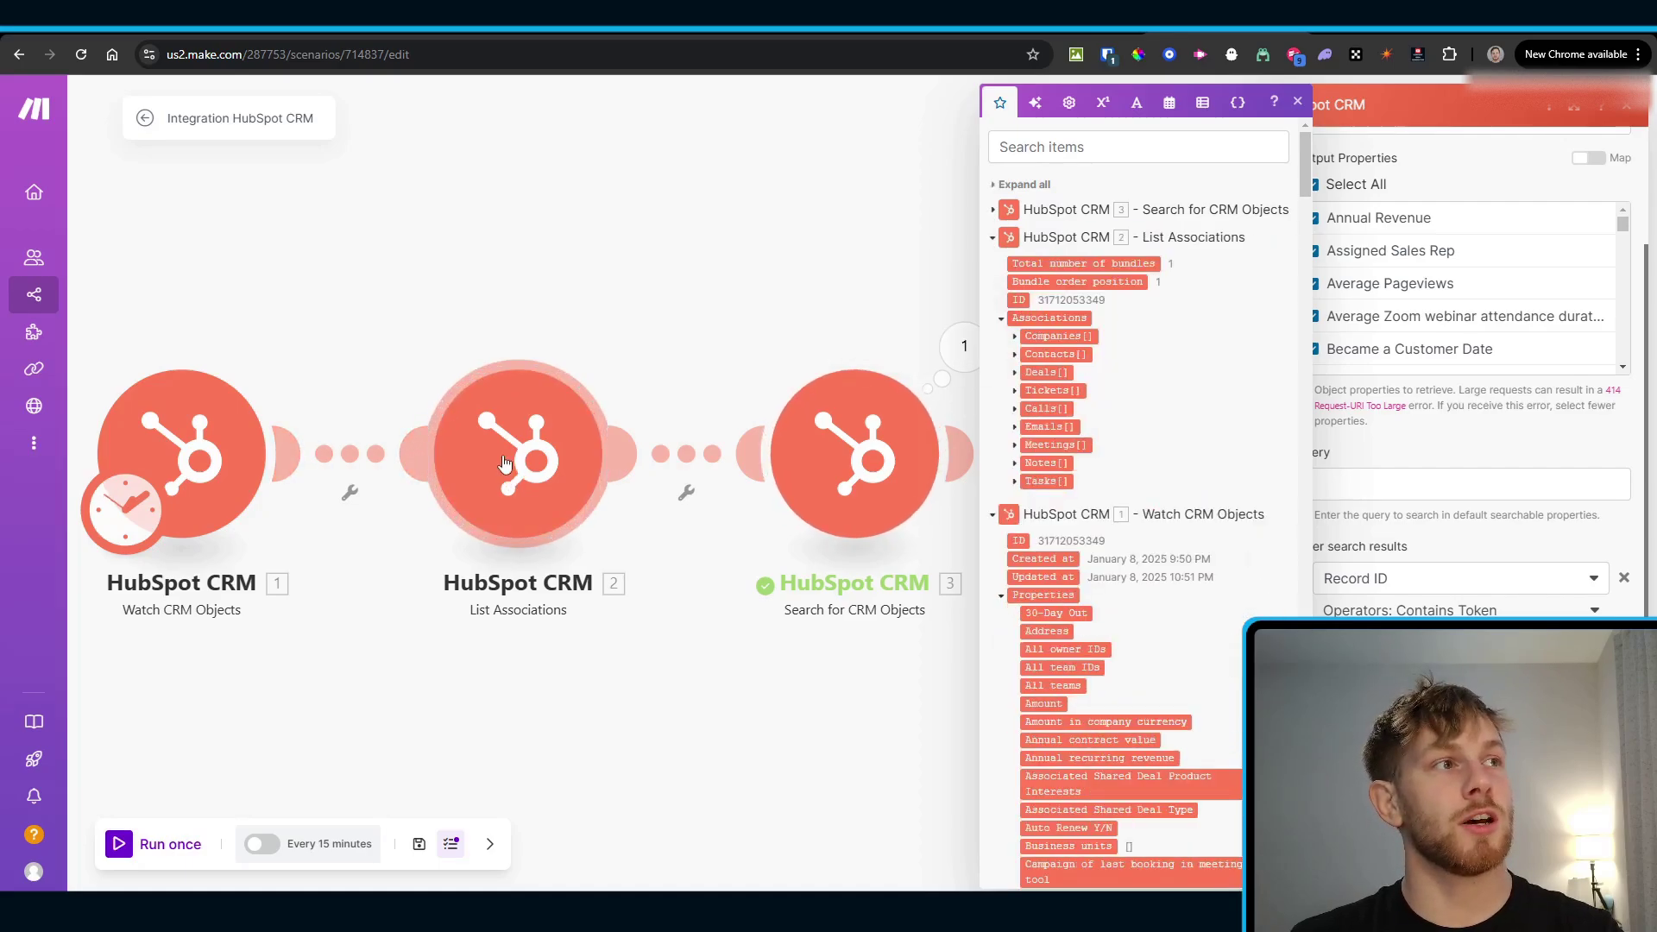
{"action": "left_click", "coordinate": [1014, 356]}
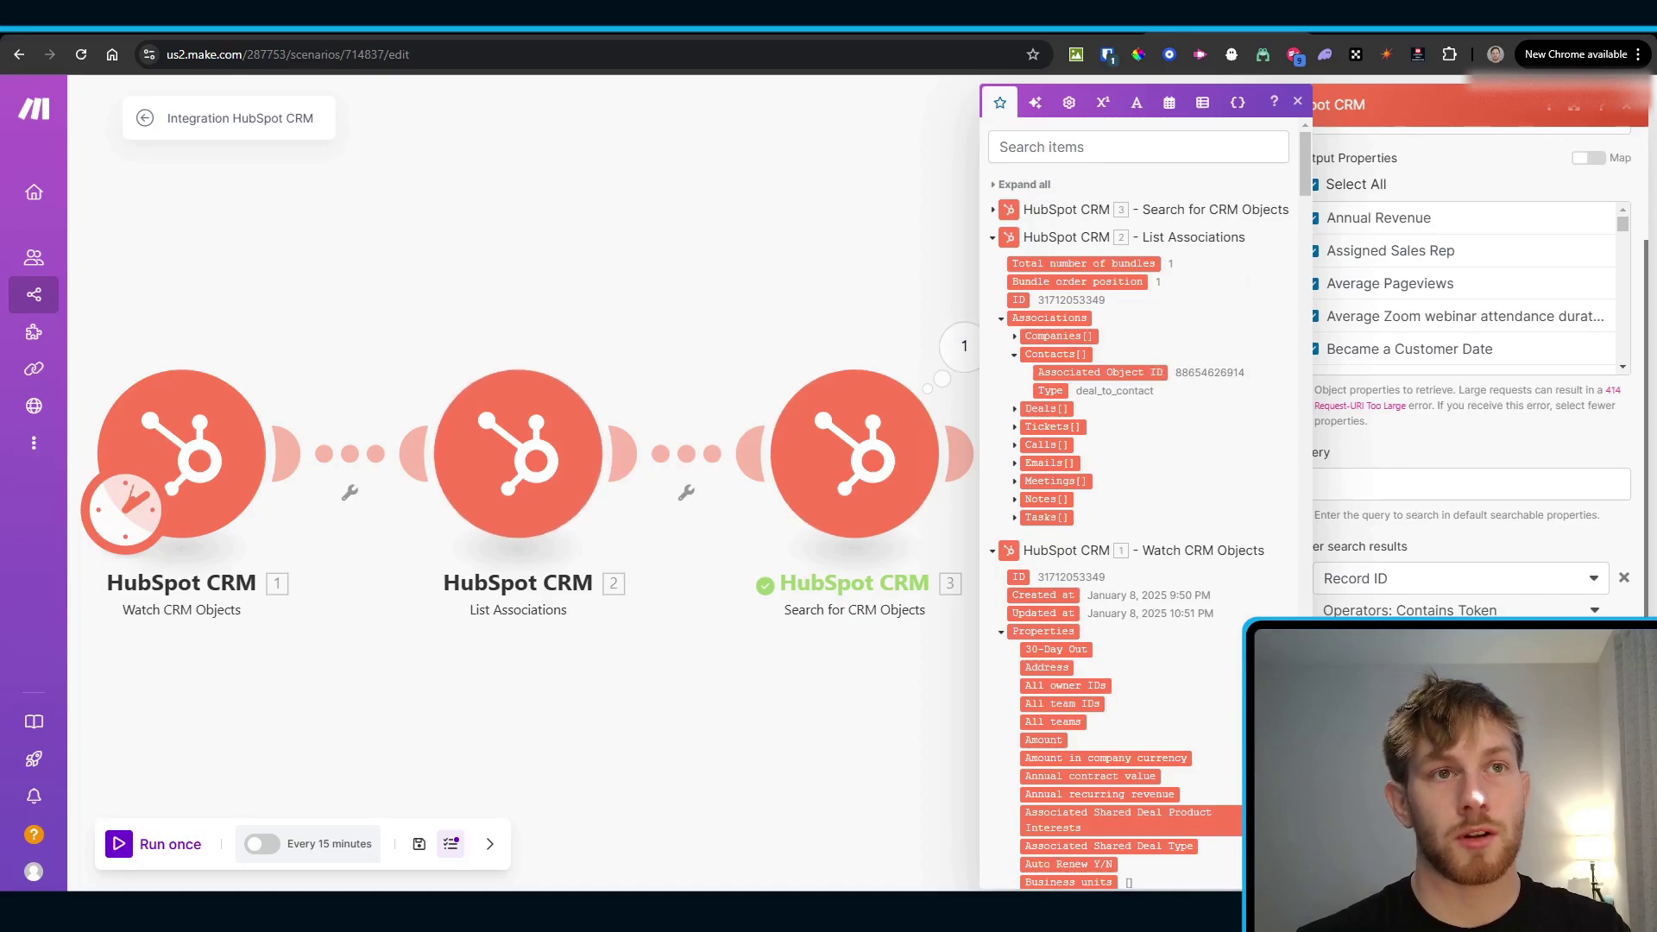
{"action": "scroll", "coordinate": [1467, 371], "scroll_direction": "down", "scroll_amount": 3}
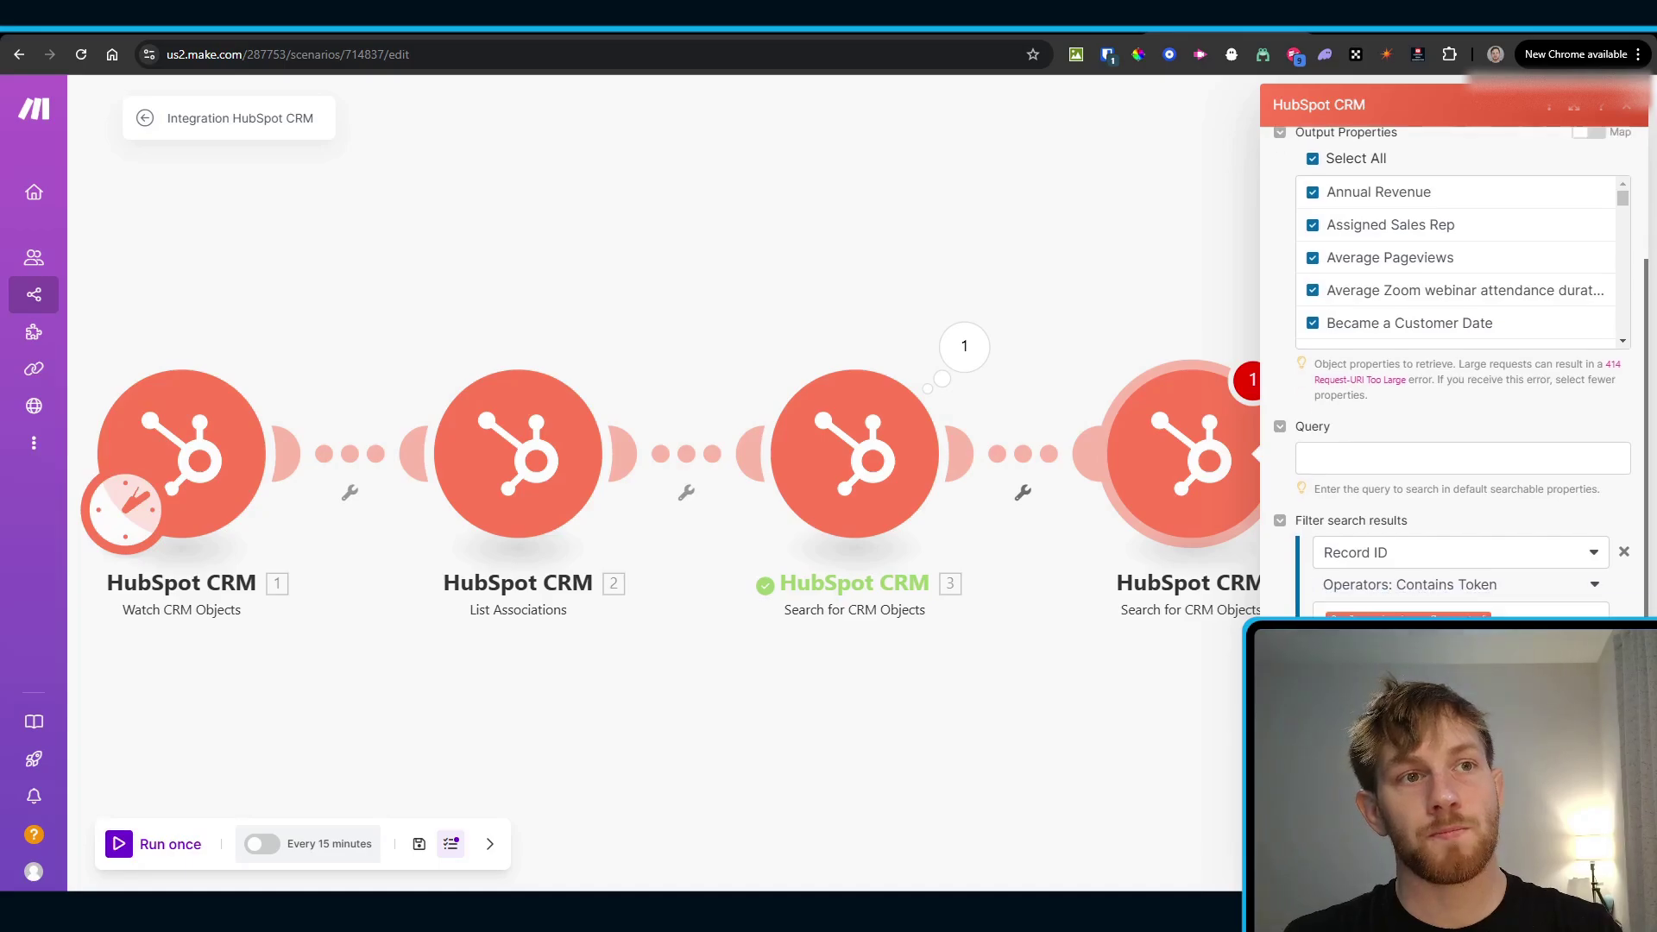
{"action": "key", "text": "Escape"}
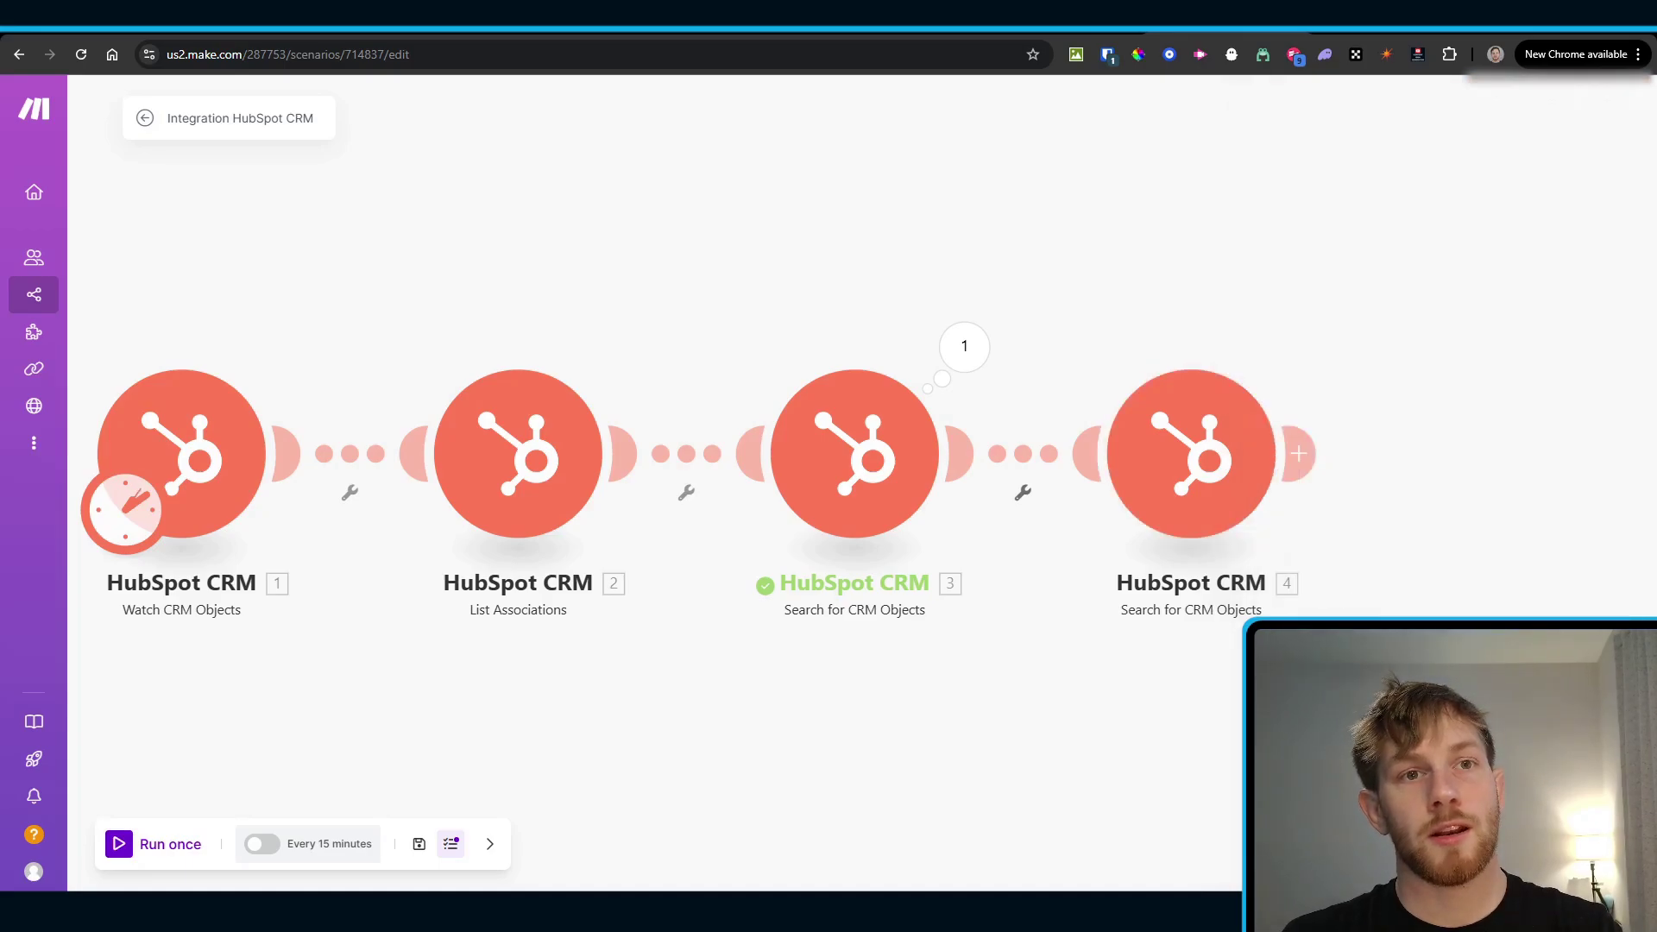
{"action": "left_click", "coordinate": [518, 457]}
{"action": "right_click", "coordinate": [591, 492]}
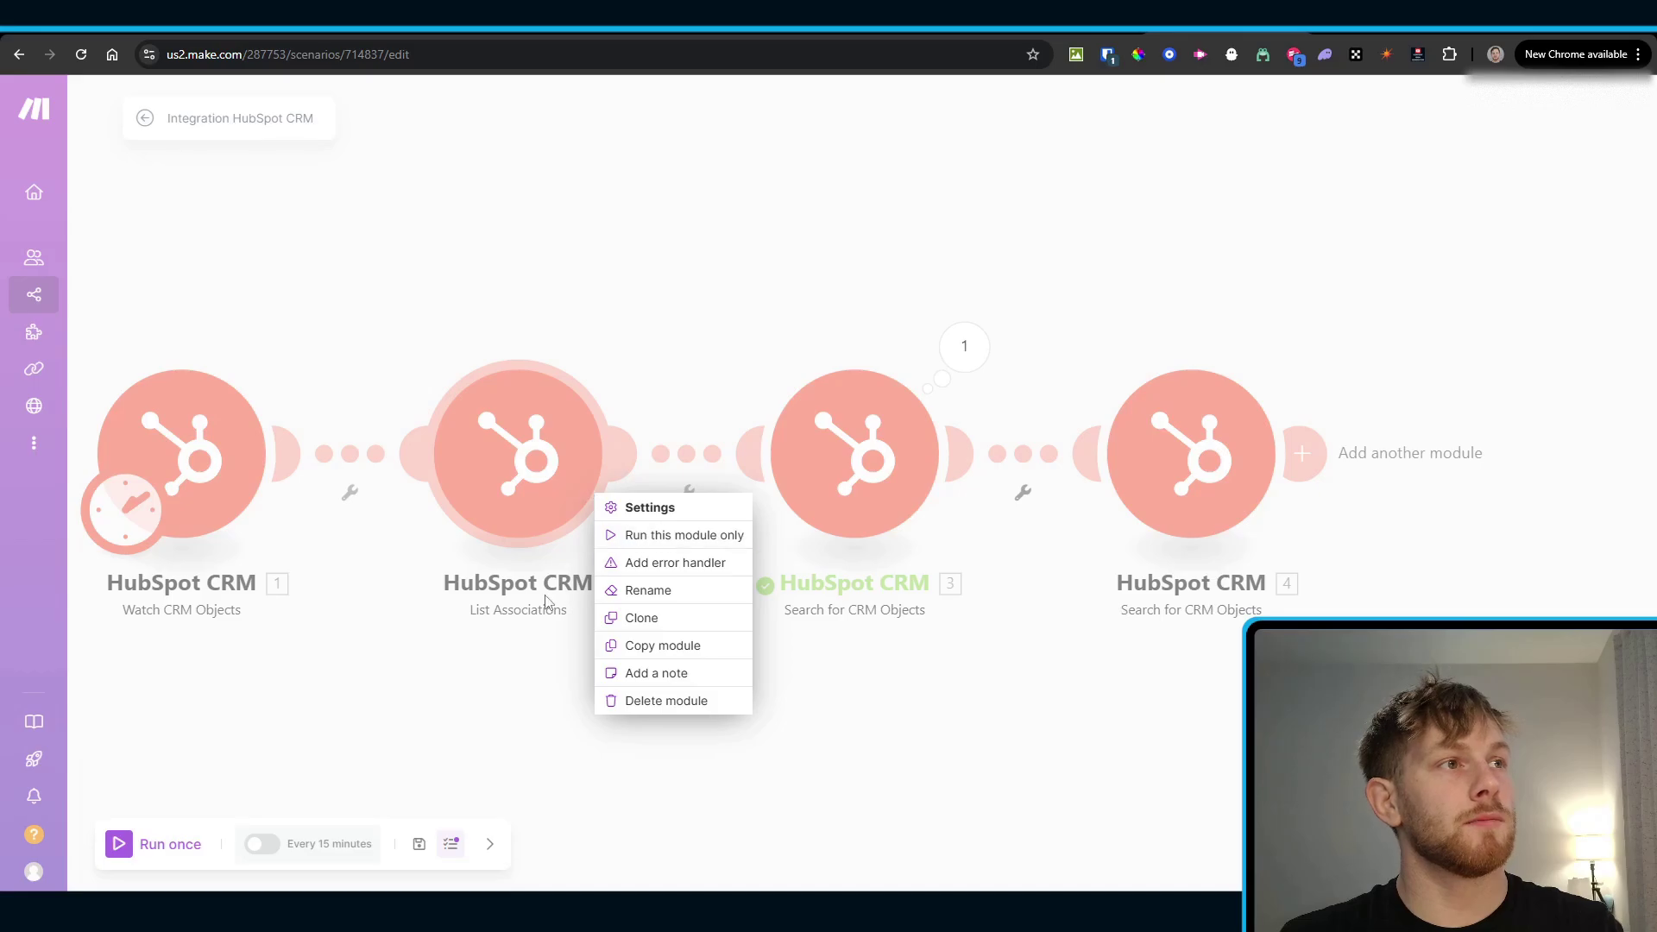
{"action": "left_click", "coordinate": [431, 703]}
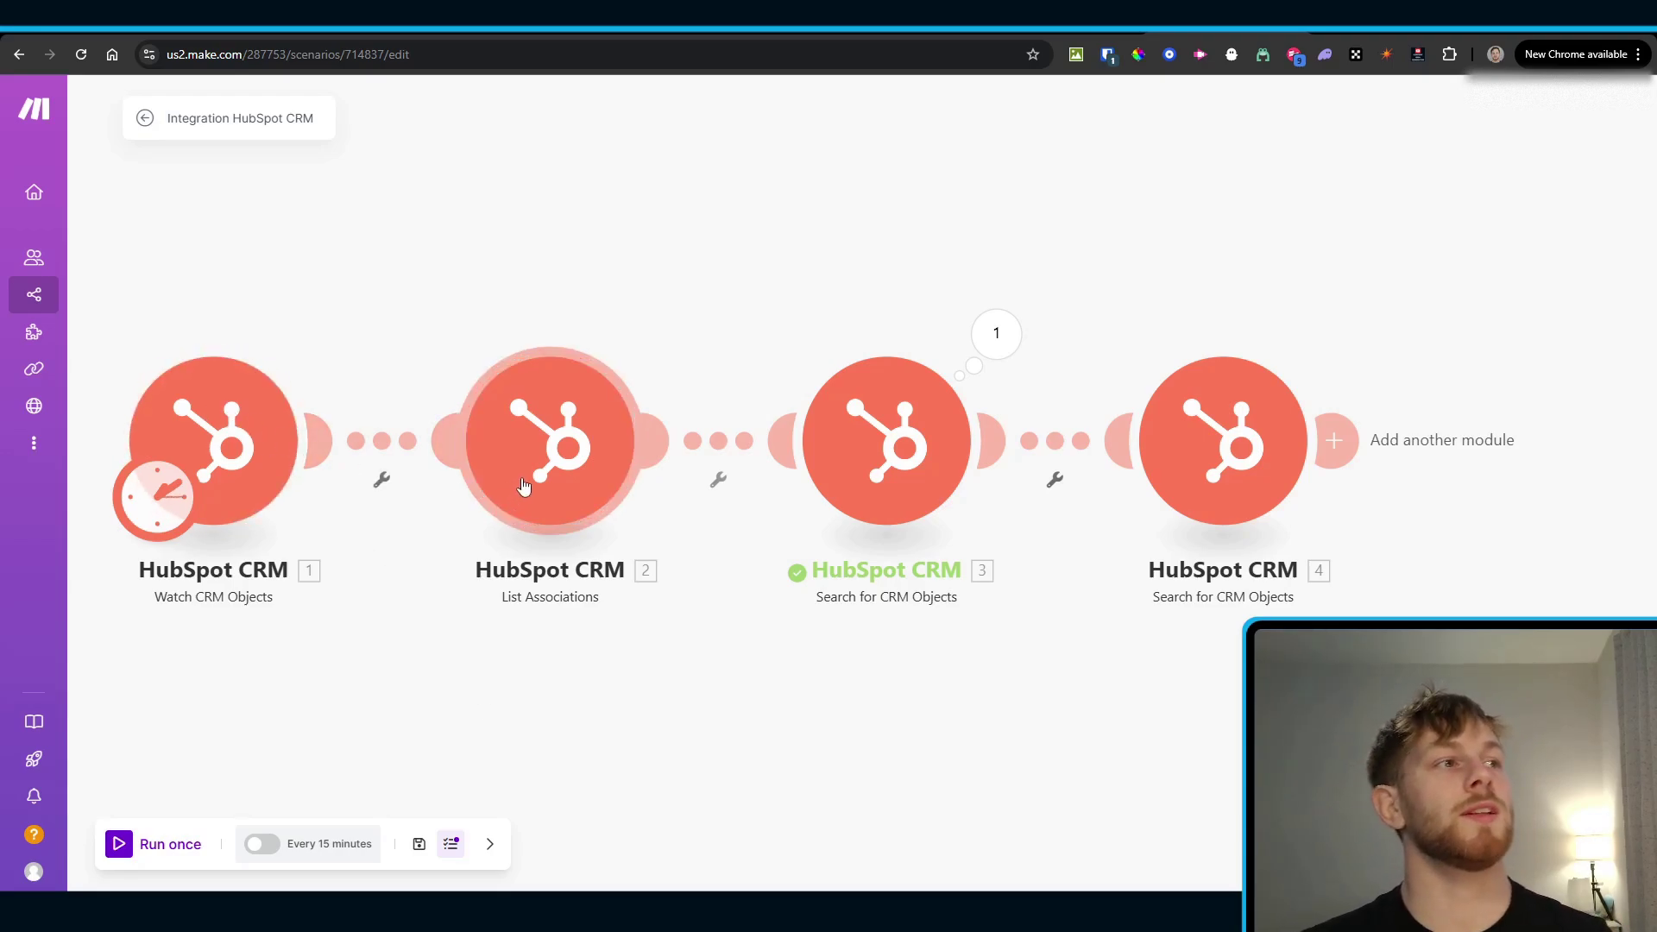
{"action": "left_click", "coordinate": [976, 345]}
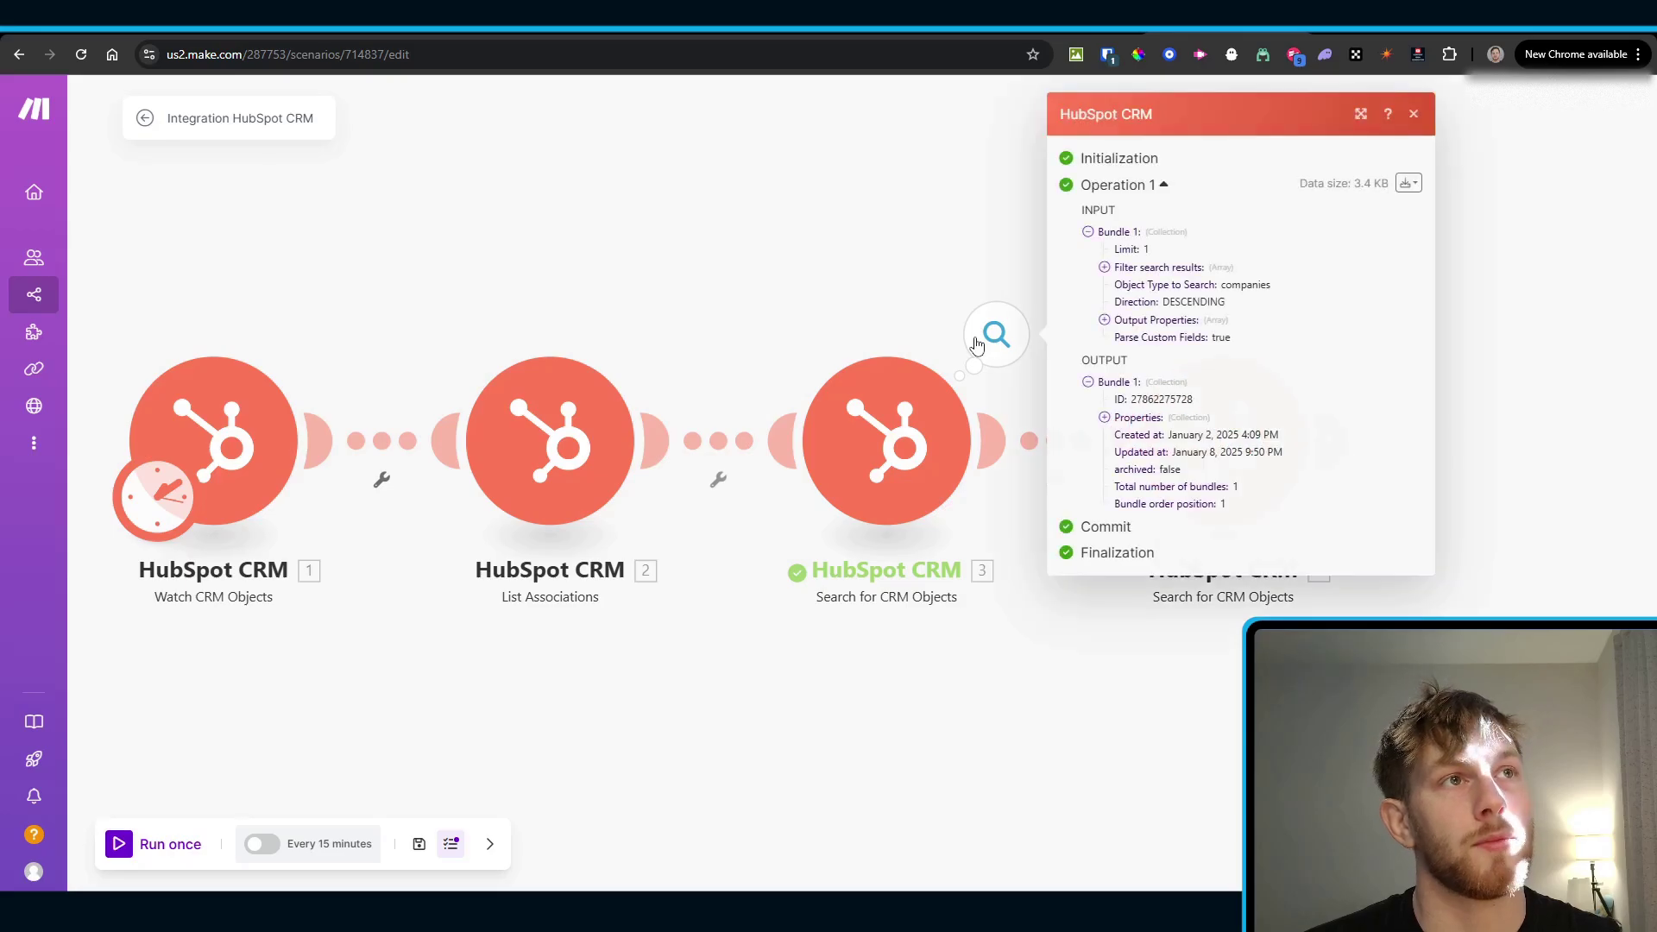
{"action": "left_click", "coordinate": [1083, 852]}
{"action": "left_click_drag", "start_coordinate": [1407, 574], "coordinate": [1283, 561]}
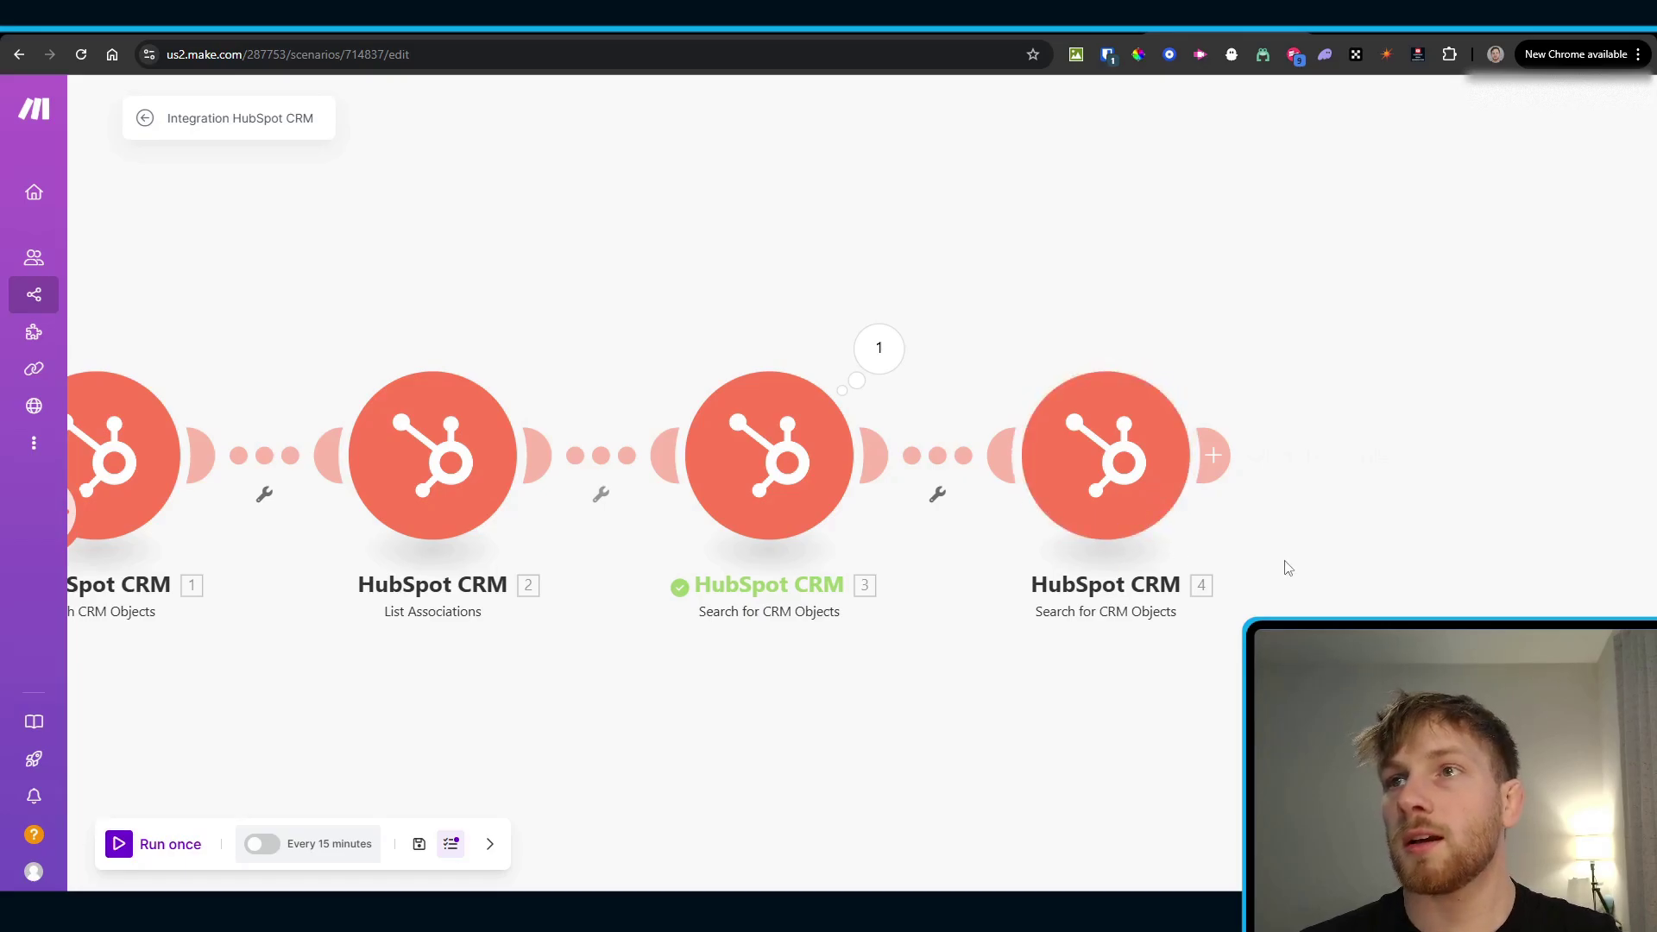
{"action": "scroll", "coordinate": [1338, 576], "scroll_direction": "down", "scroll_amount": 2}
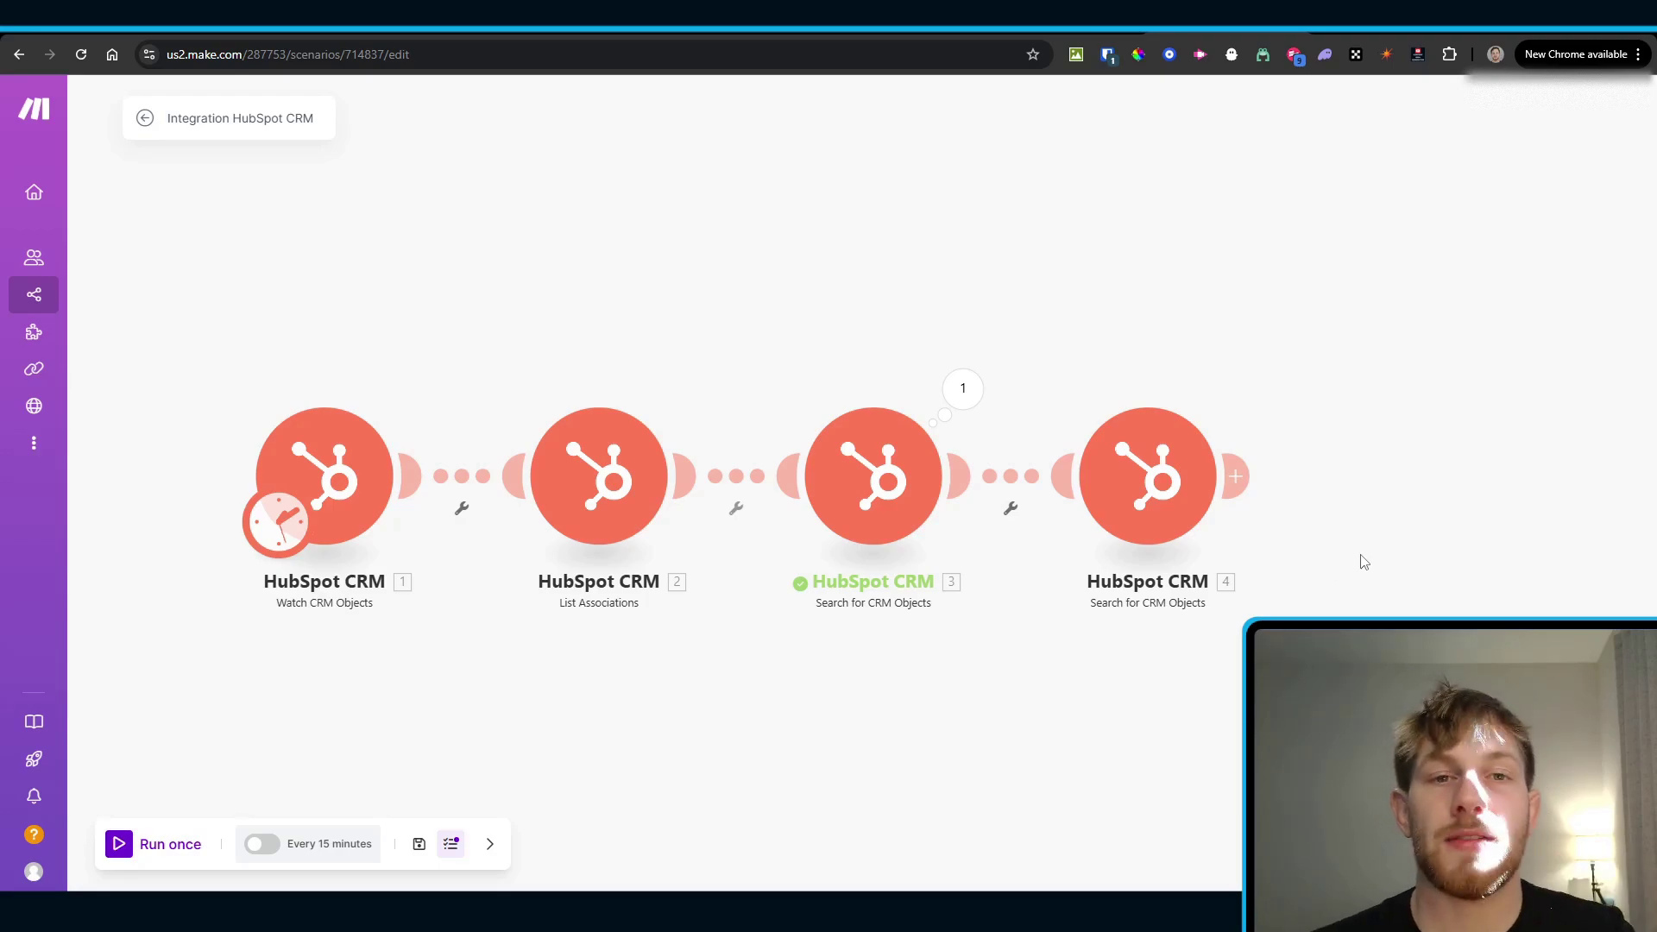
{"action": "mouse_move", "coordinate": [1365, 563]}
{"action": "left_mouse_down"}
{"action": "mouse_move", "coordinate": [1220, 614]}
{"action": "mouse_move", "coordinate": [1262, 570]}
{"action": "mouse_move", "coordinate": [1366, 568]}
{"action": "left_mouse_up"}
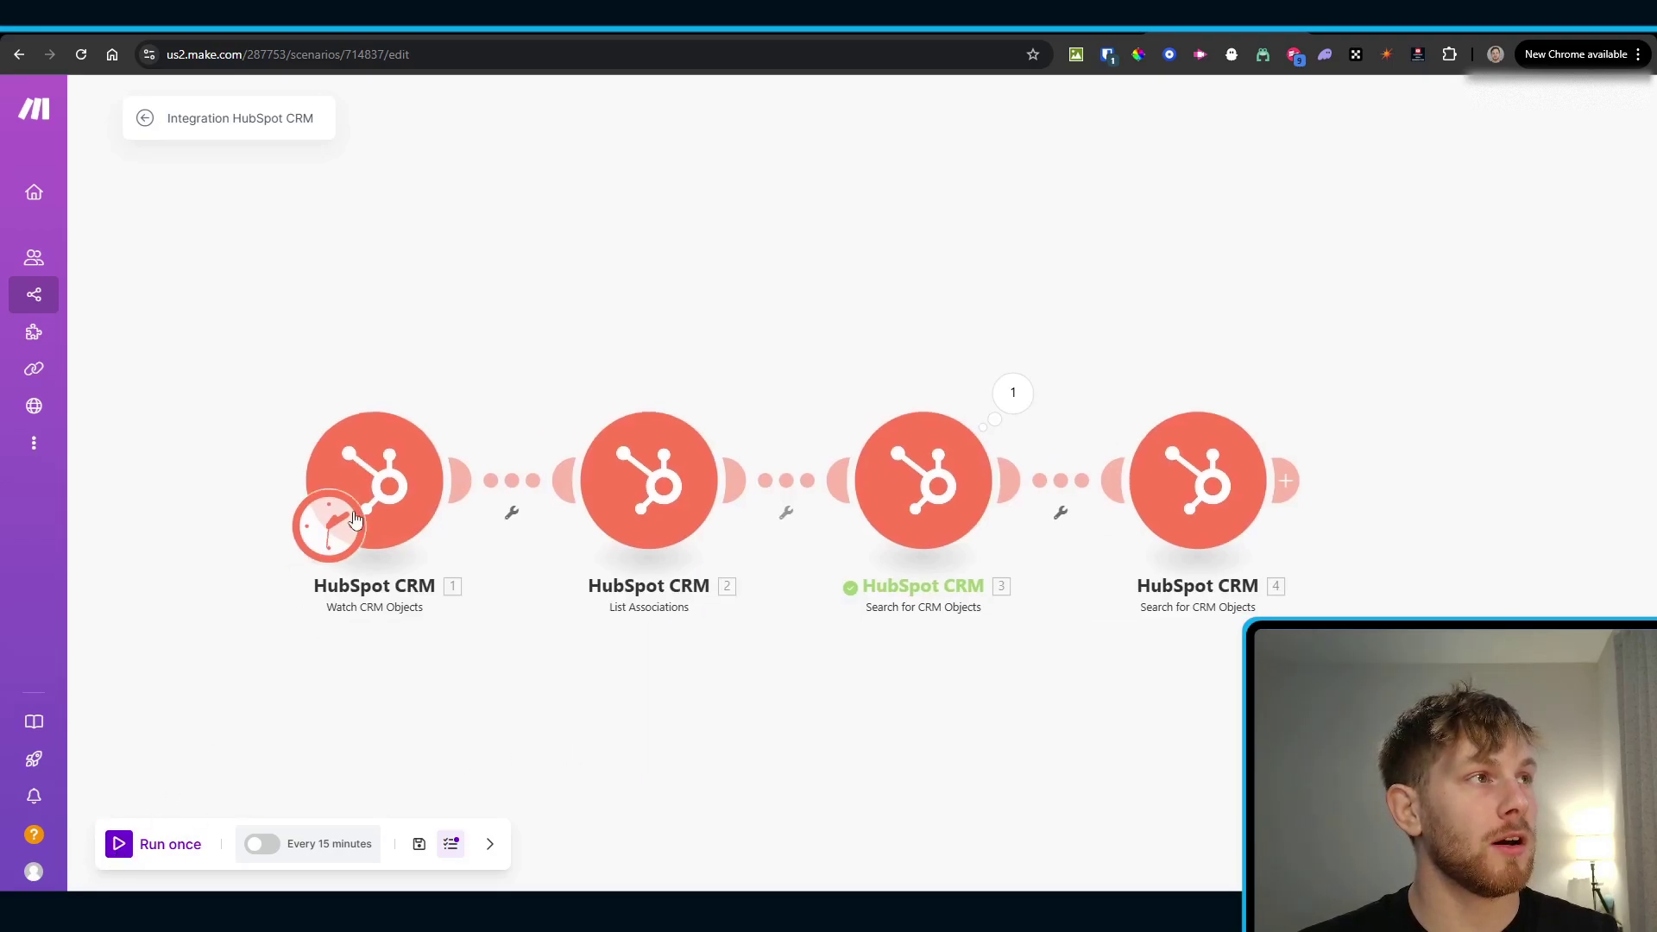
Step: Manually choose Live Test Company - New Deal as the Watch CRM Objects starting point and run the whole scenario once
{"action": "right_click", "coordinate": [377, 488]}
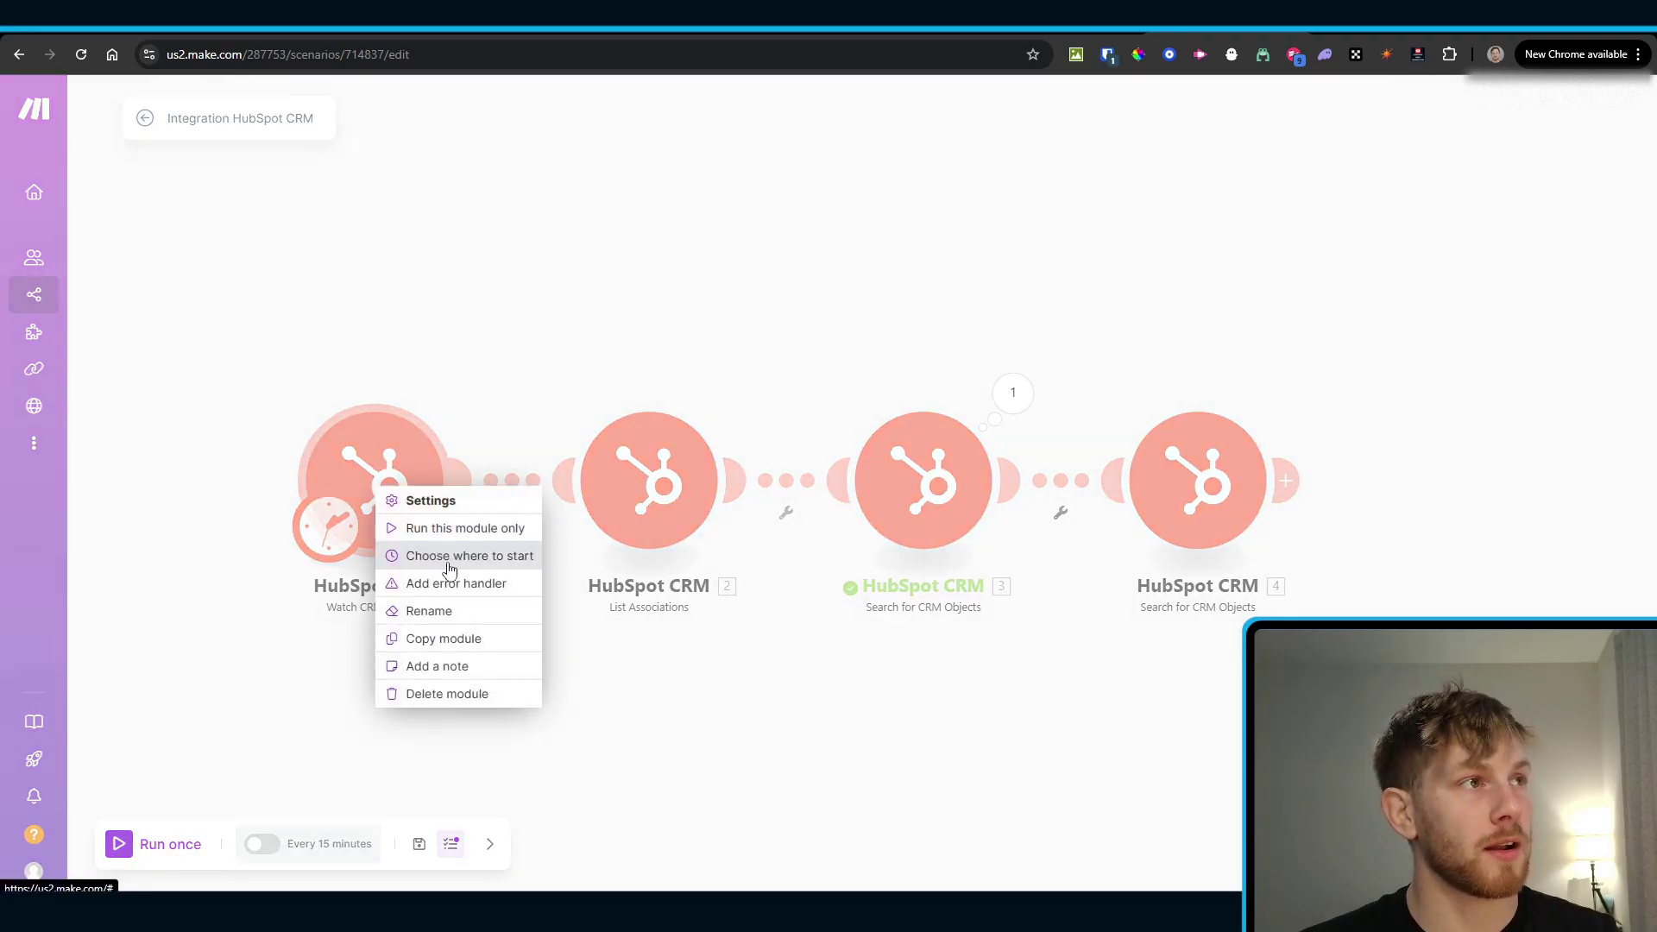
{"action": "left_click", "coordinate": [449, 529]}
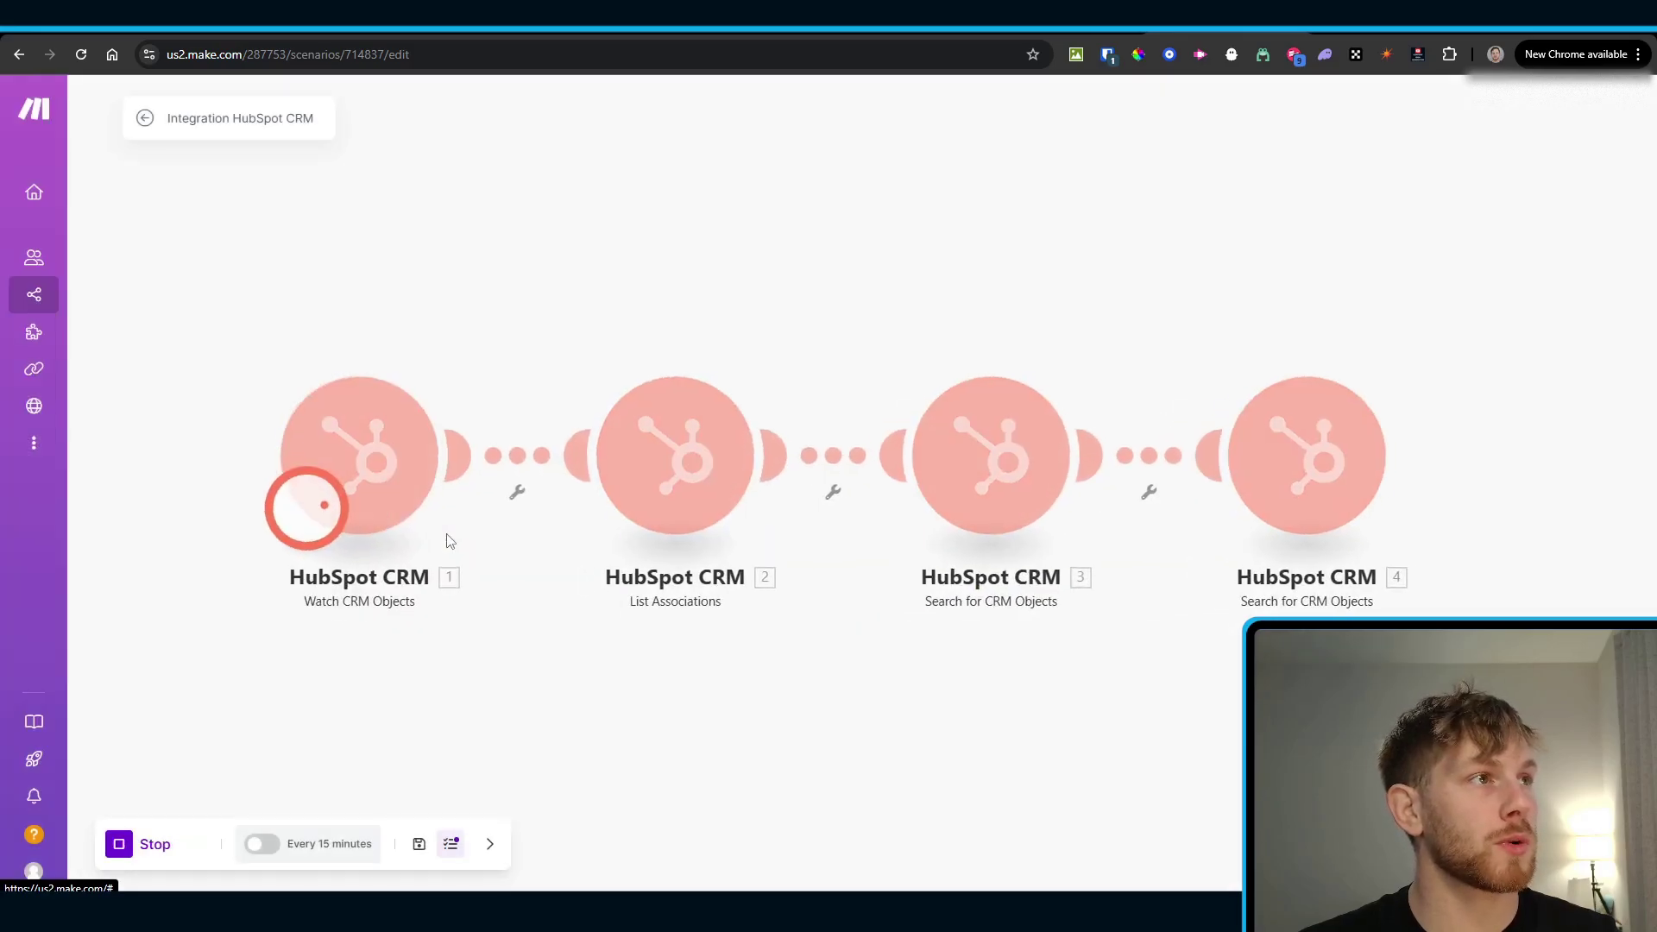
{"action": "right_click", "coordinate": [415, 474]}
{"action": "left_click", "coordinate": [488, 537]}
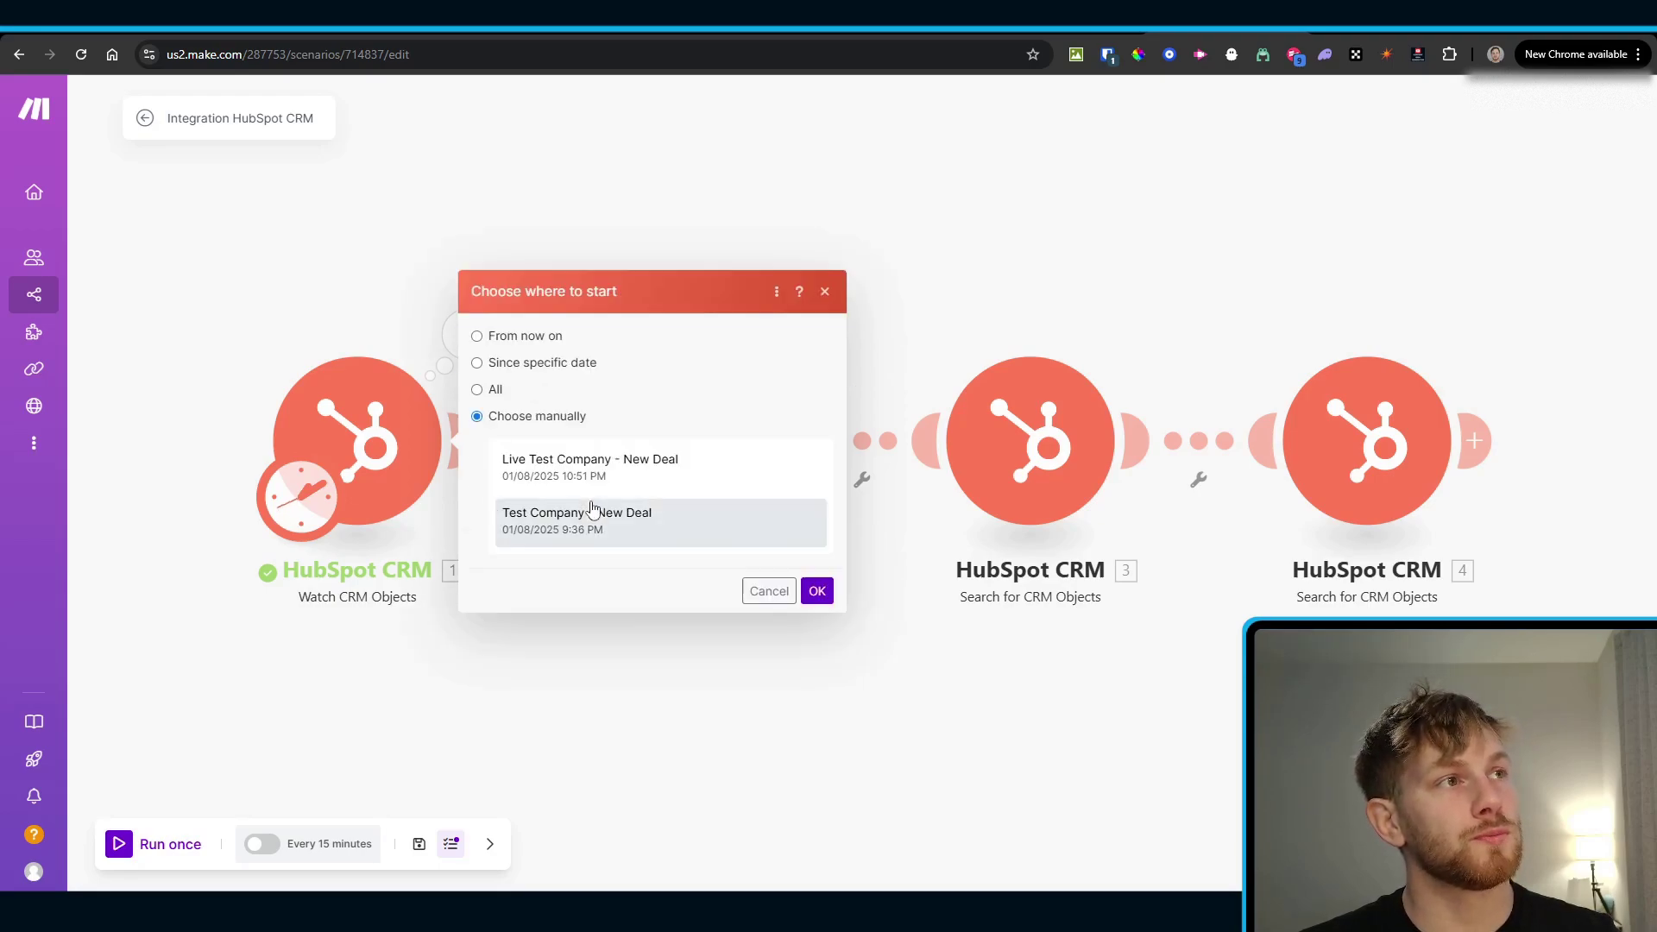
{"action": "left_click", "coordinate": [591, 482]}
{"action": "left_click", "coordinate": [817, 592]}
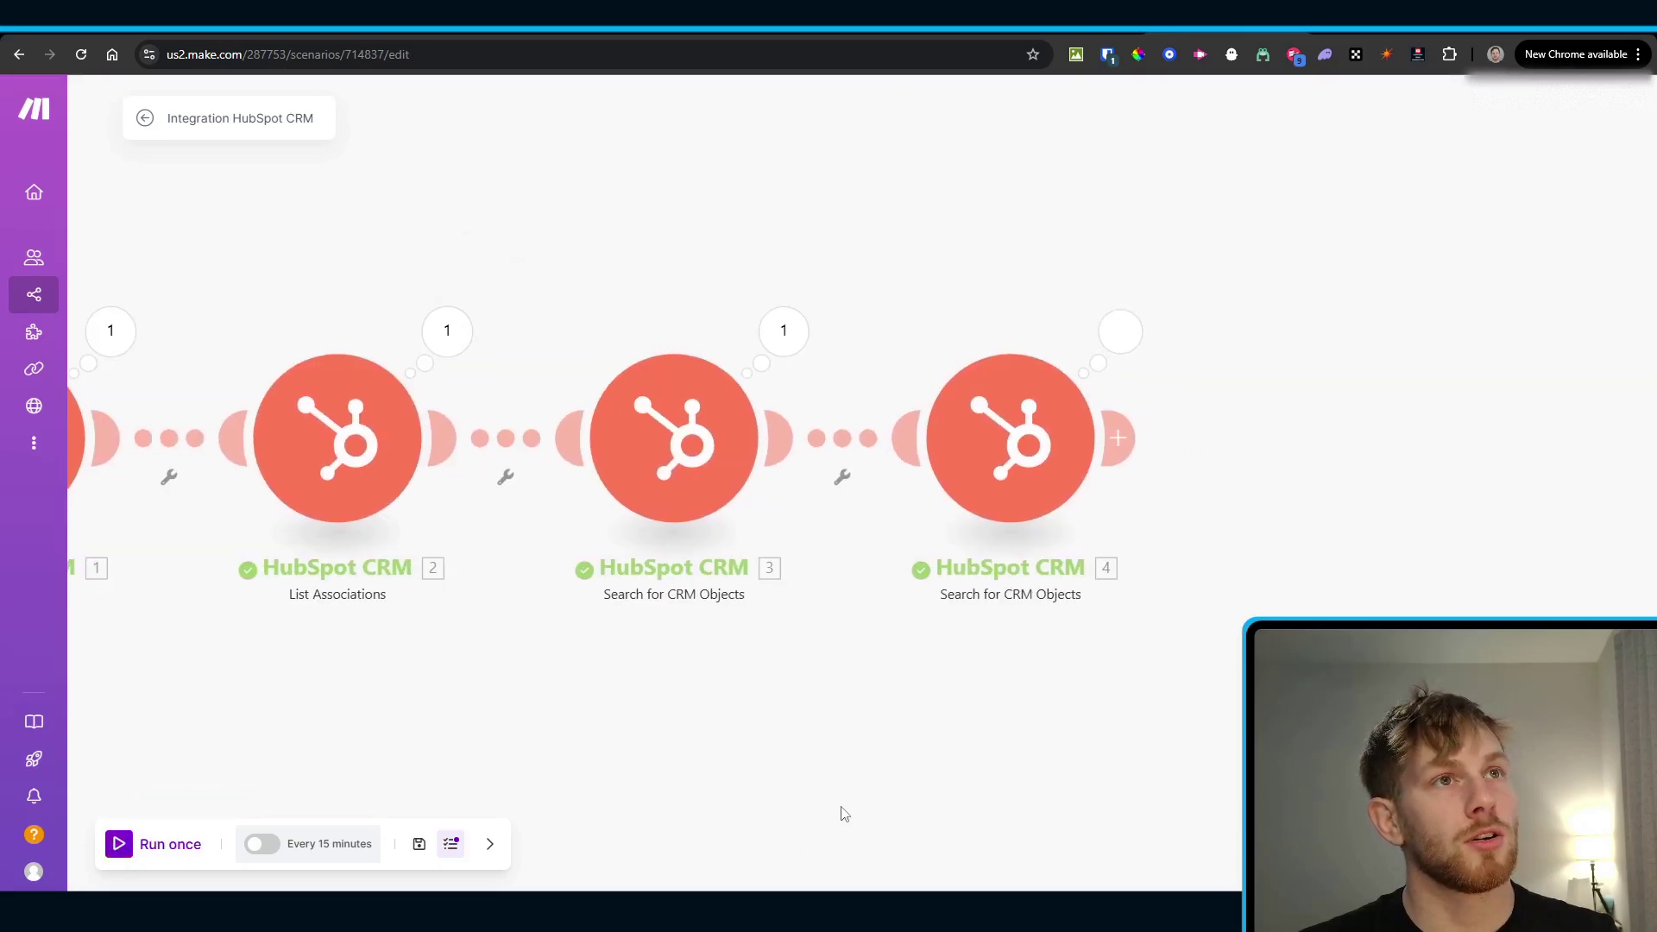
Step: Examine the contact search module's output bundle and its expanded properties
{"action": "left_click", "coordinate": [1068, 333]}
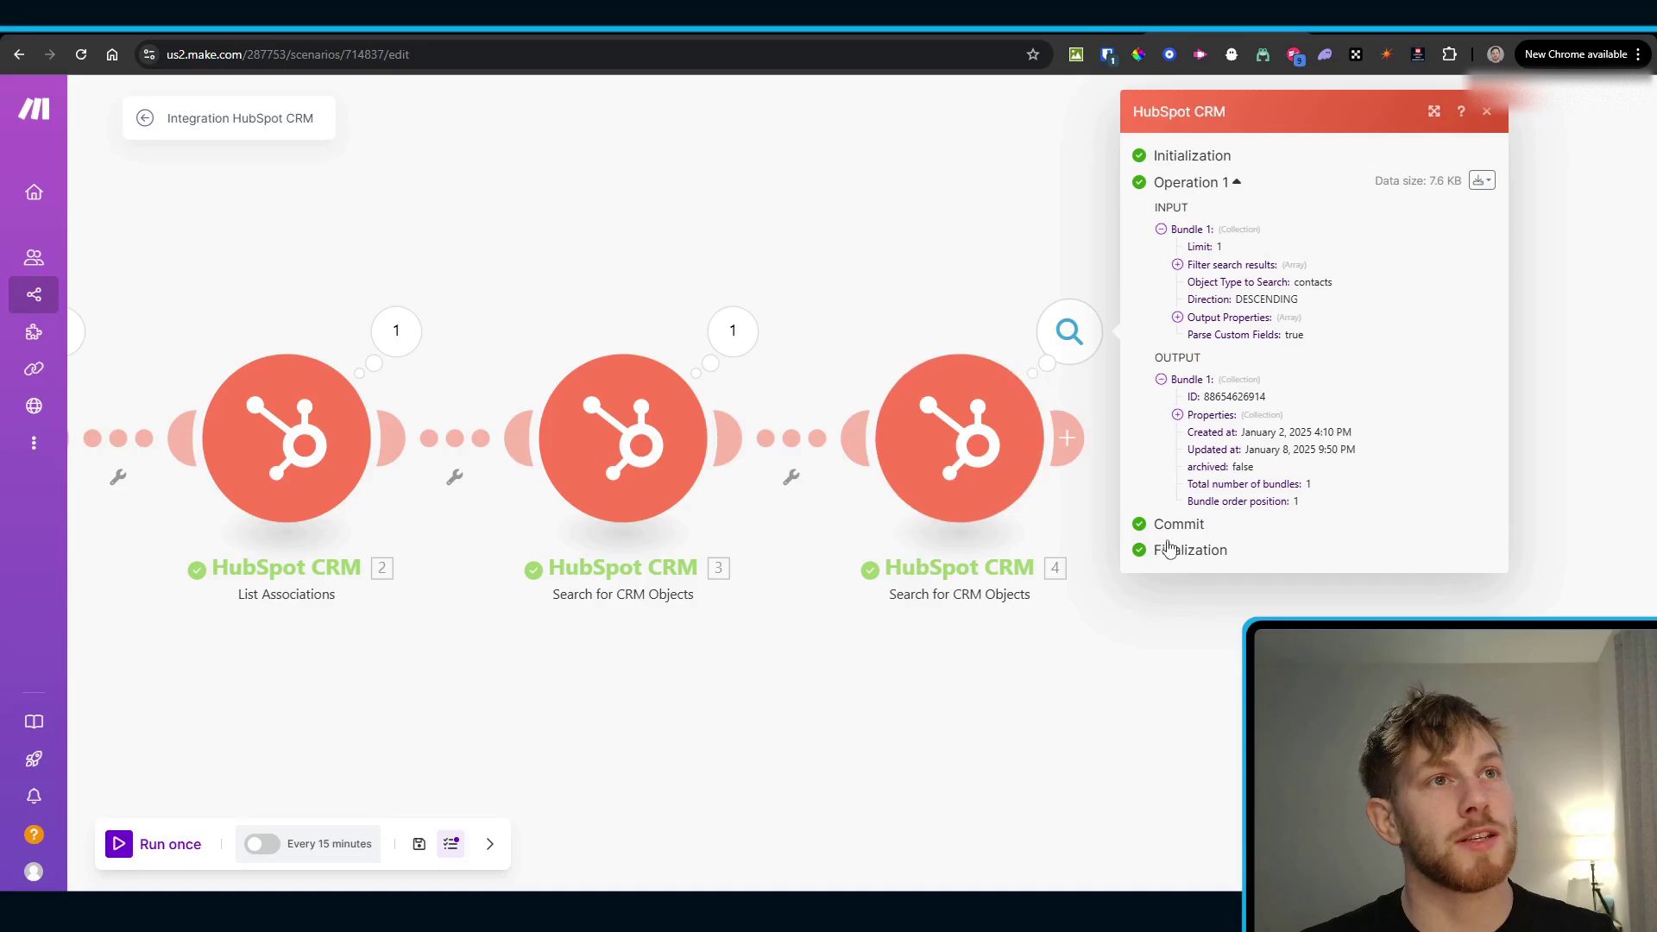
{"action": "left_click", "coordinate": [1178, 416]}
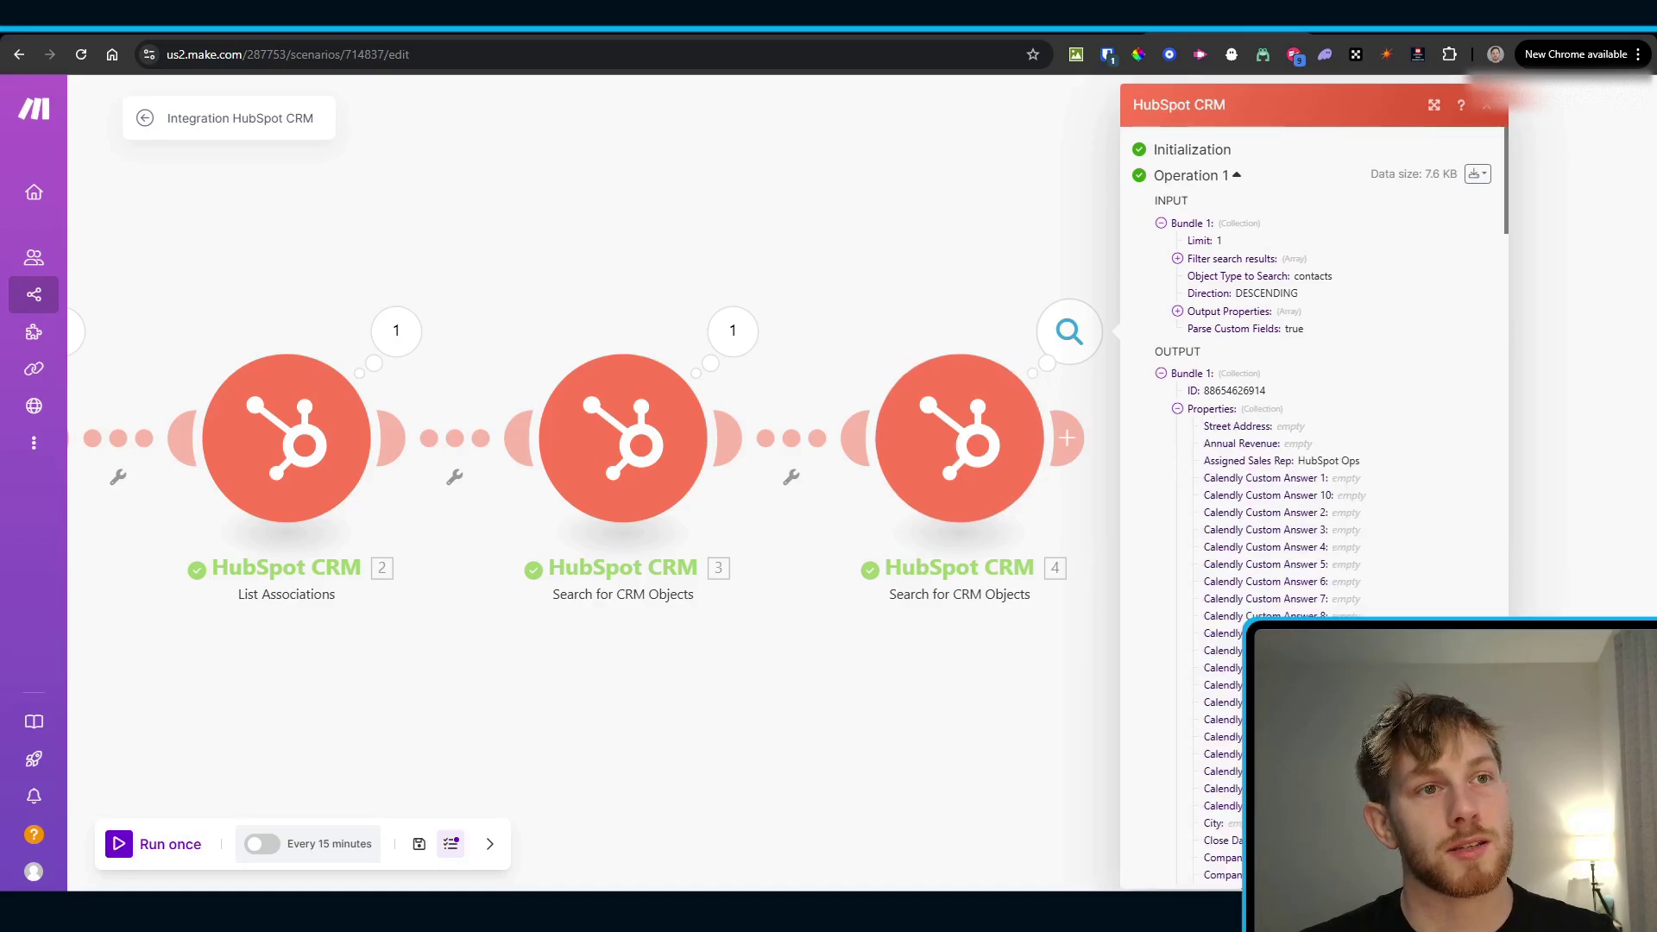
{"action": "scroll", "coordinate": [1221, 639], "scroll_direction": "down", "scroll_amount": 5}
{"action": "left_click", "coordinate": [1005, 723]}
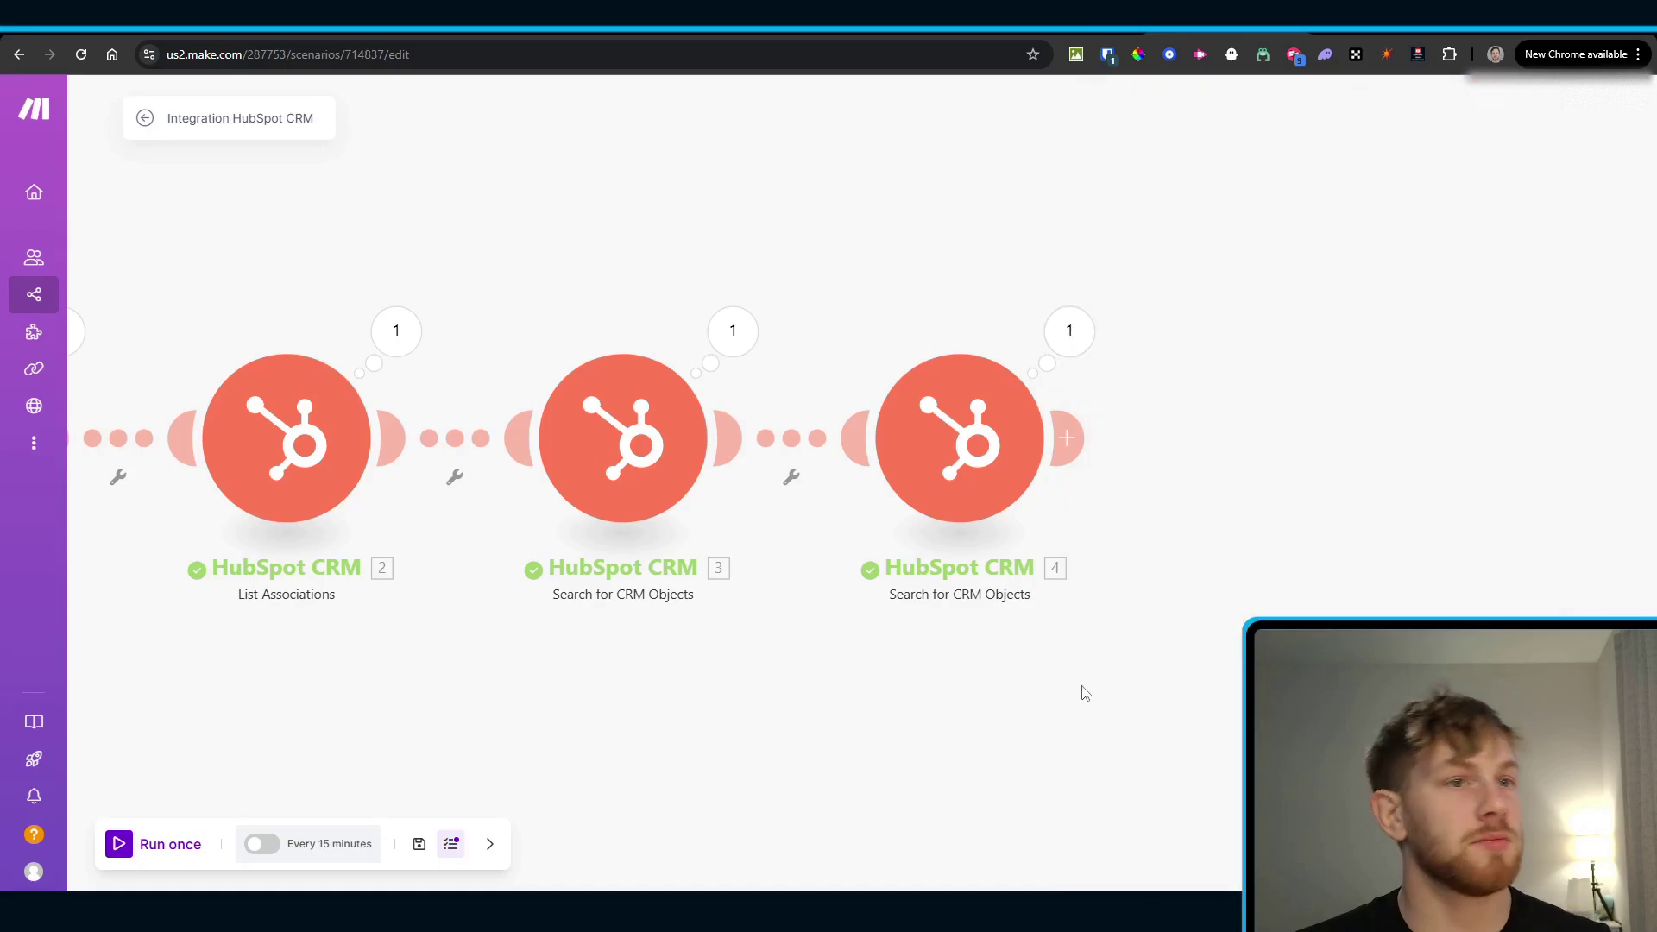
Step: Add a PandaDoc Search Documents module after the HubSpot contact search module
{"action": "scroll", "coordinate": [1054, 610], "scroll_direction": "right", "scroll_amount": 5}
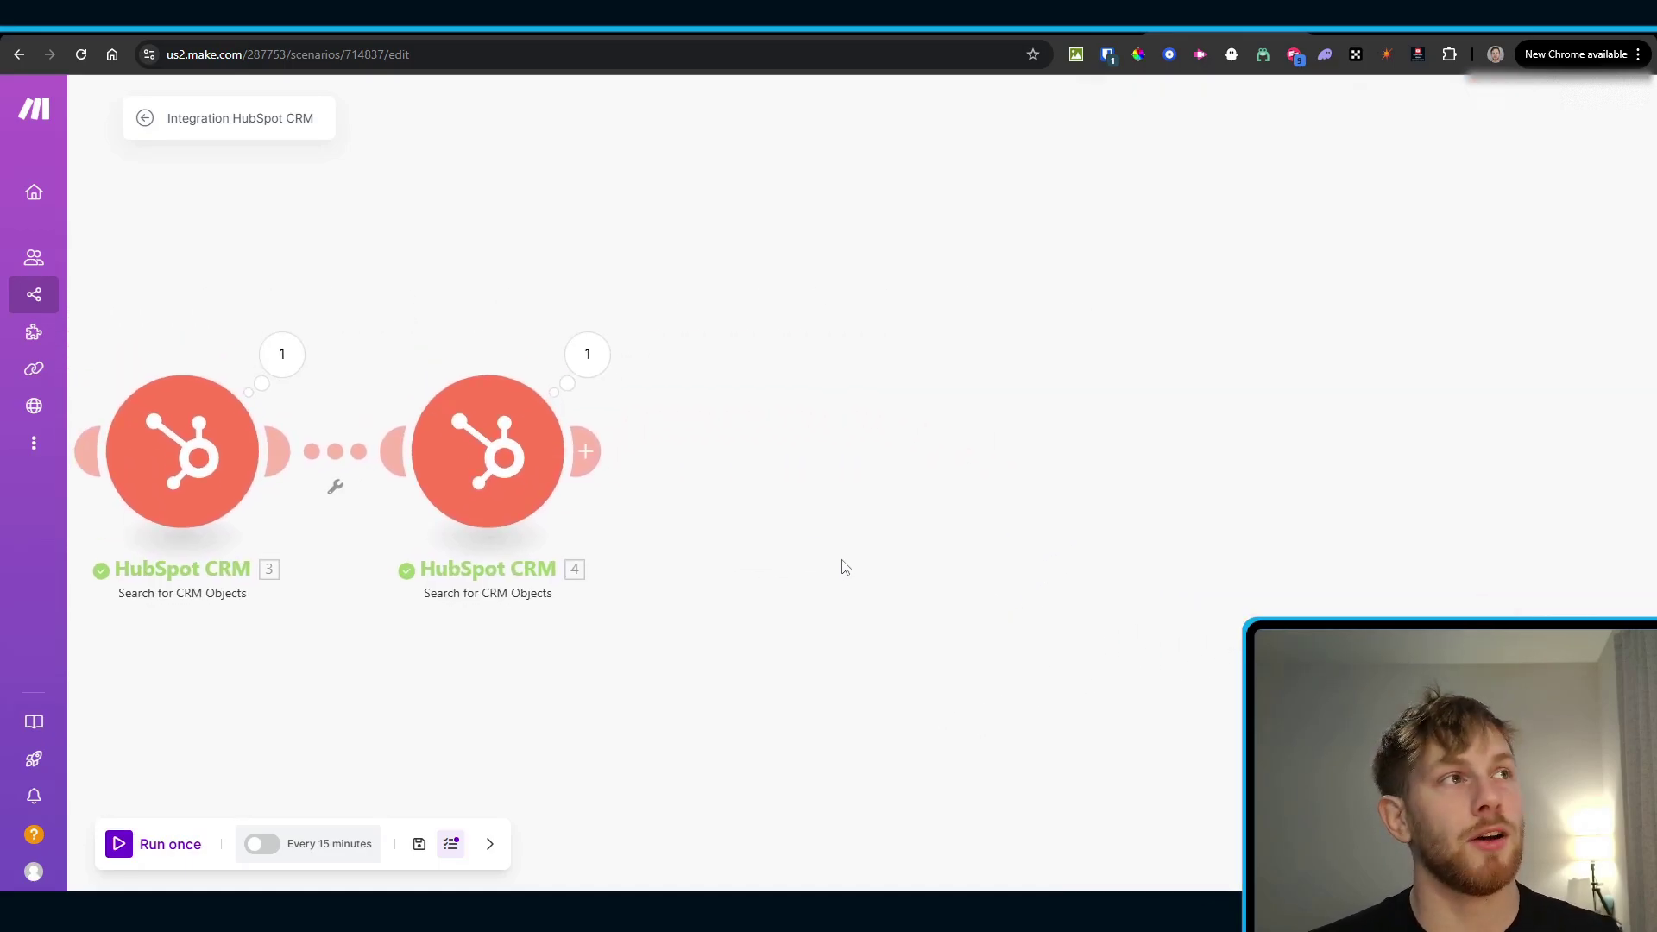
{"action": "left_click_drag", "start_coordinate": [844, 567], "coordinate": [832, 591]}
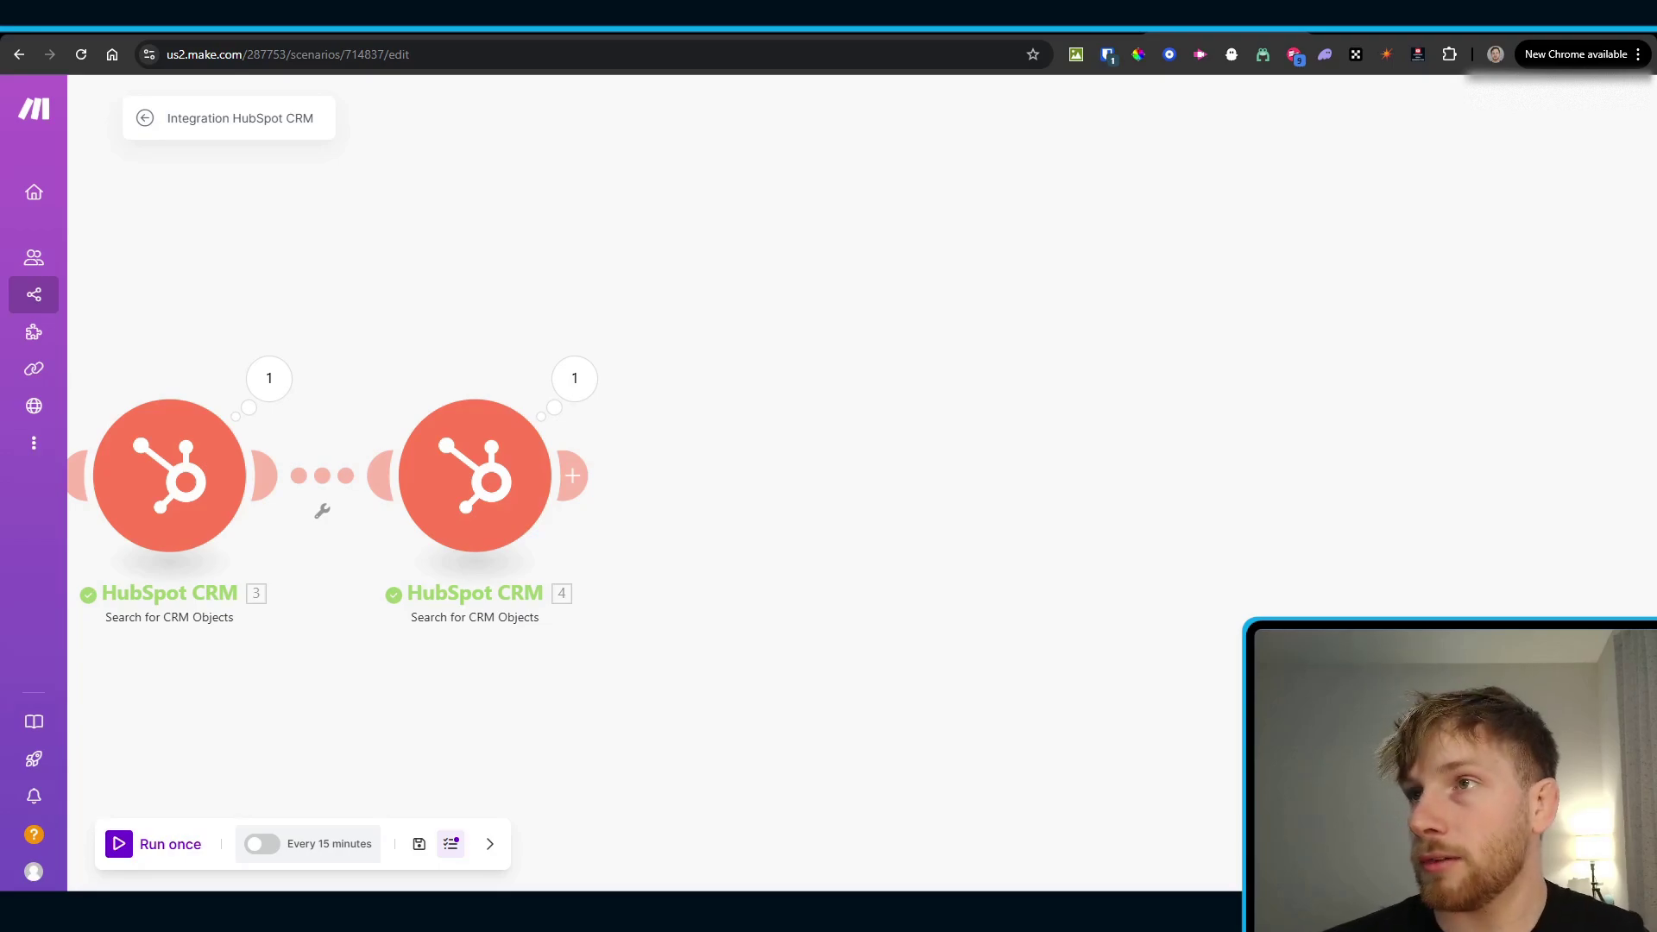
{"action": "left_click", "coordinate": [572, 476]}
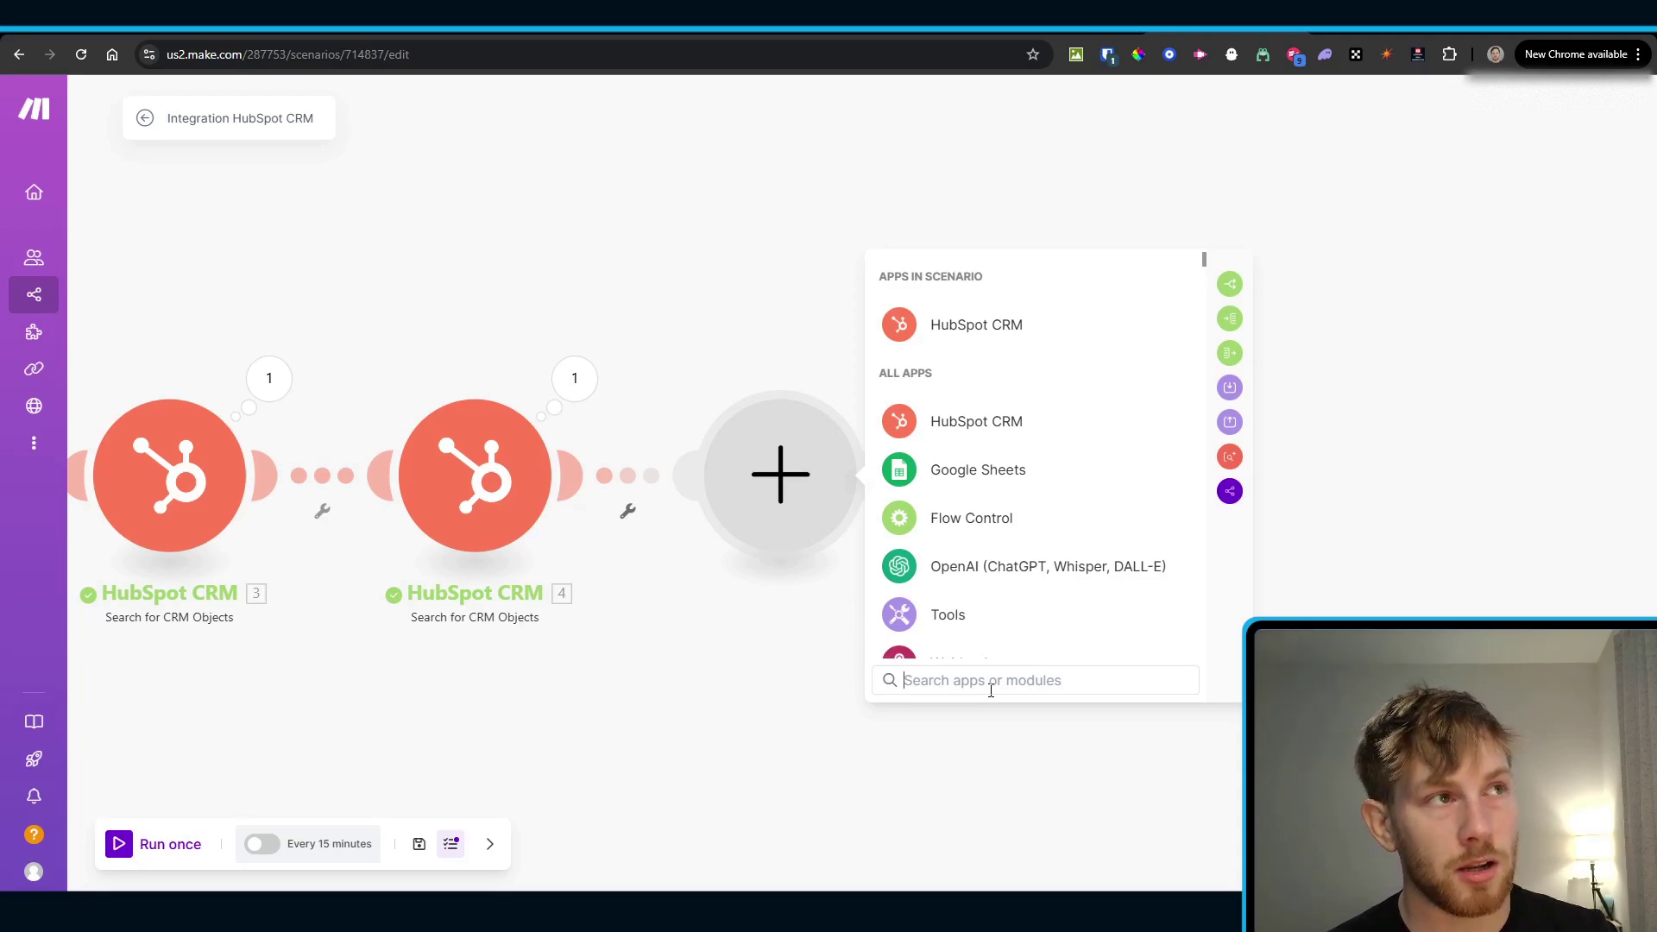
{"action": "type", "text": "pa"}
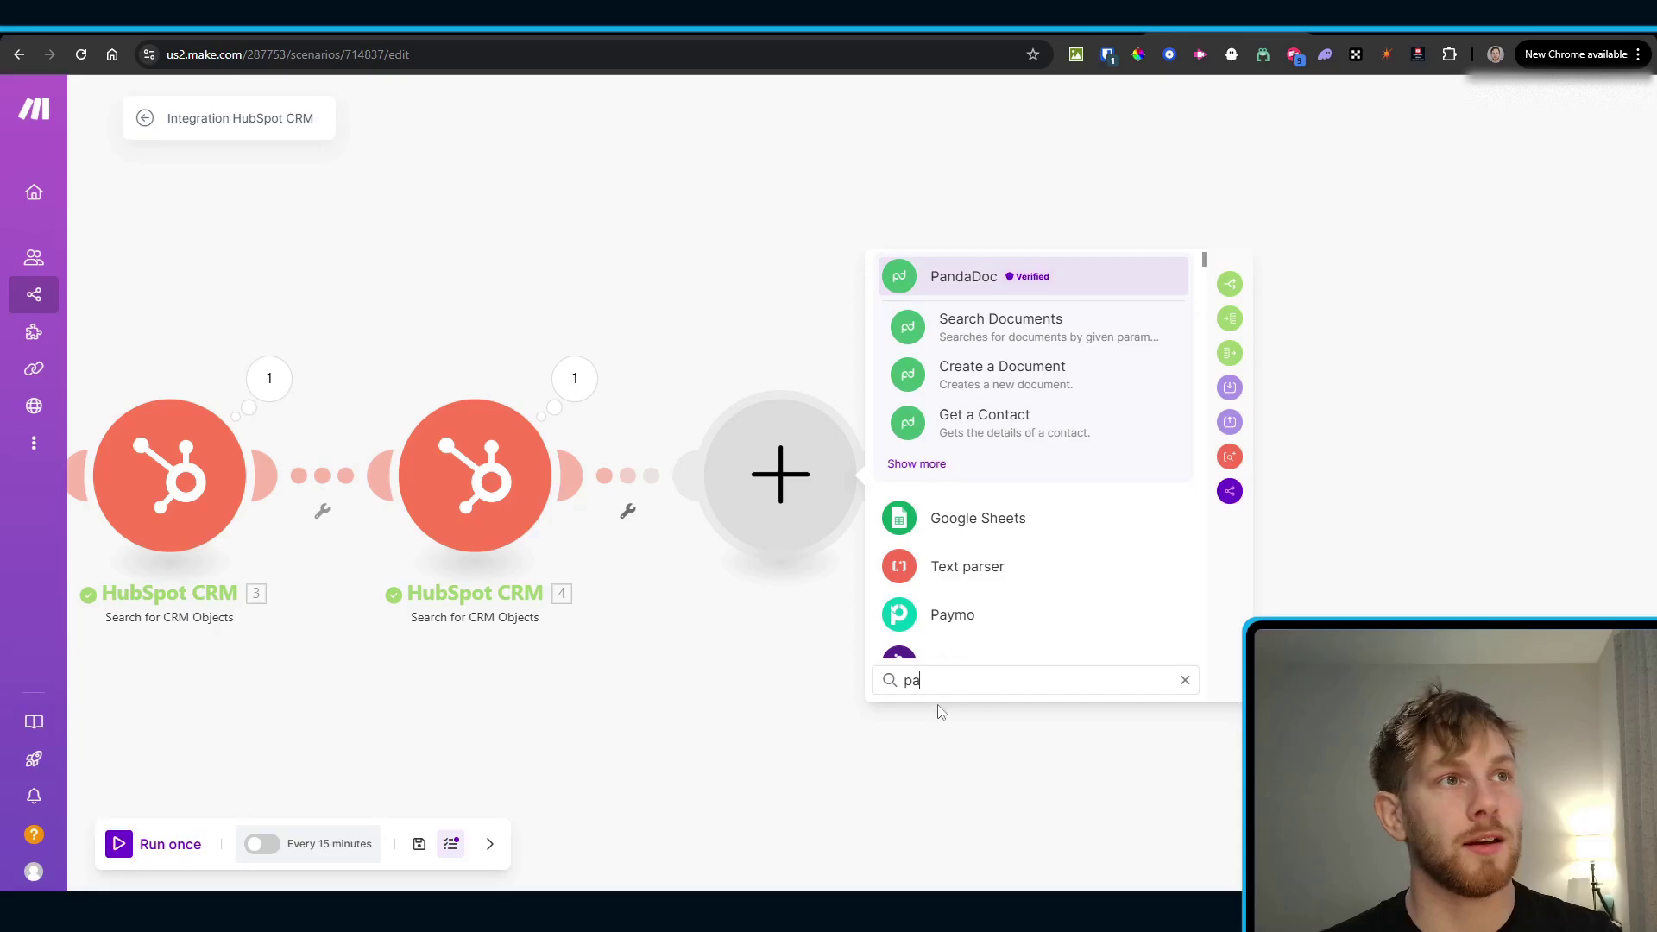
{"action": "left_click", "coordinate": [953, 282]}
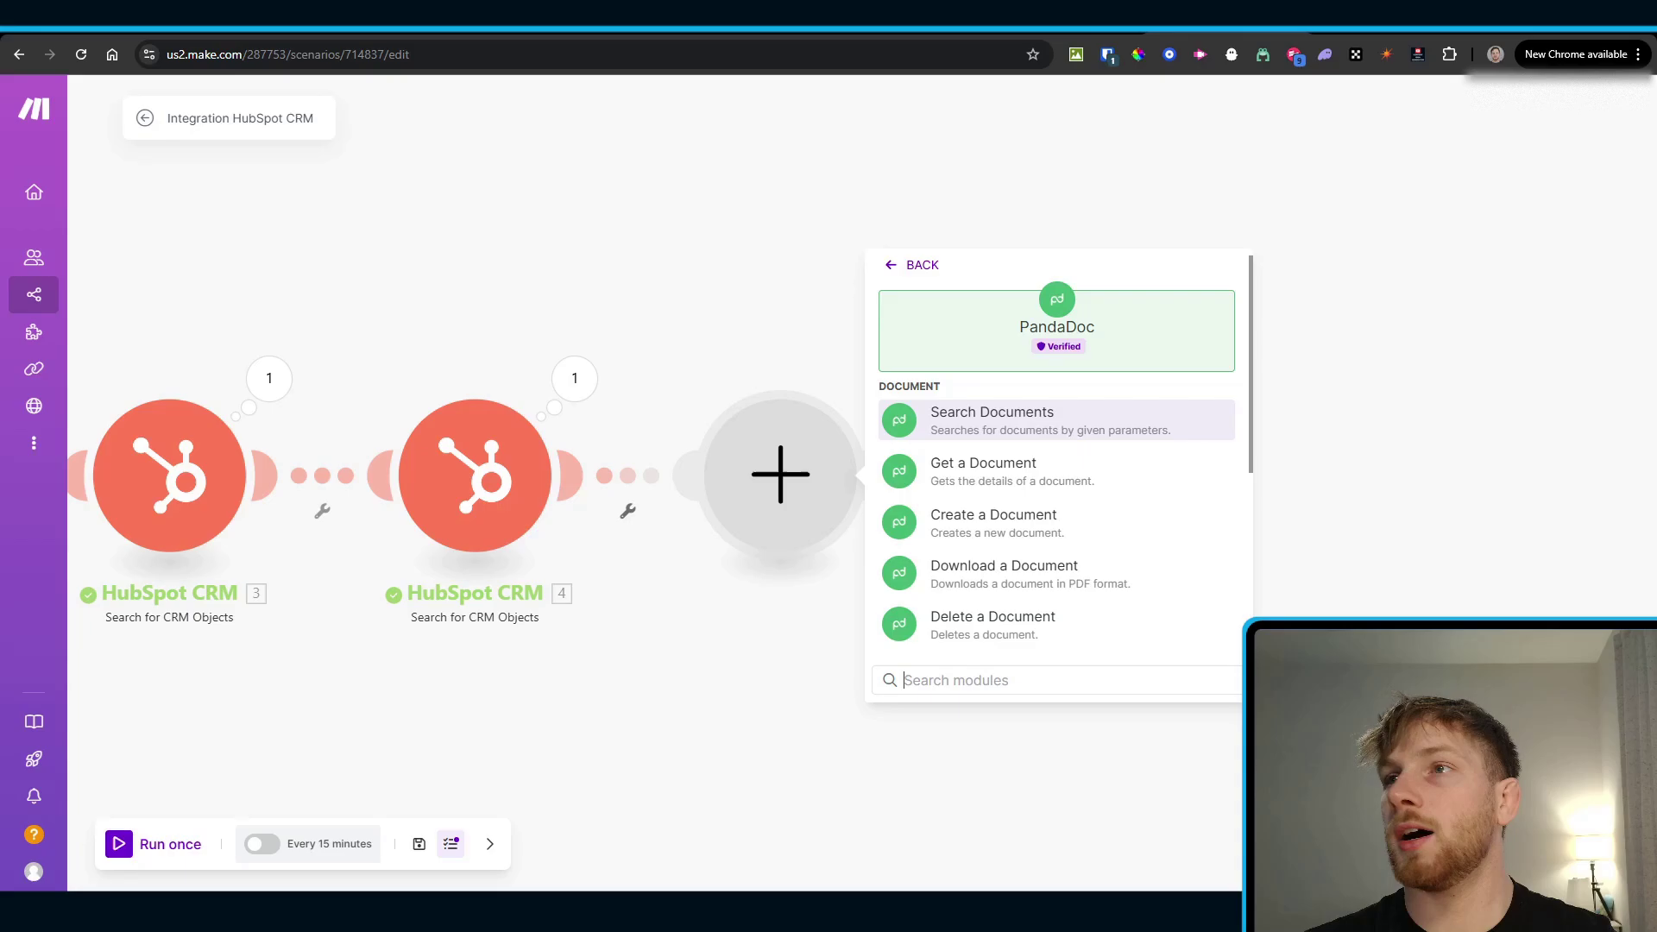
{"action": "left_click", "coordinate": [1002, 440]}
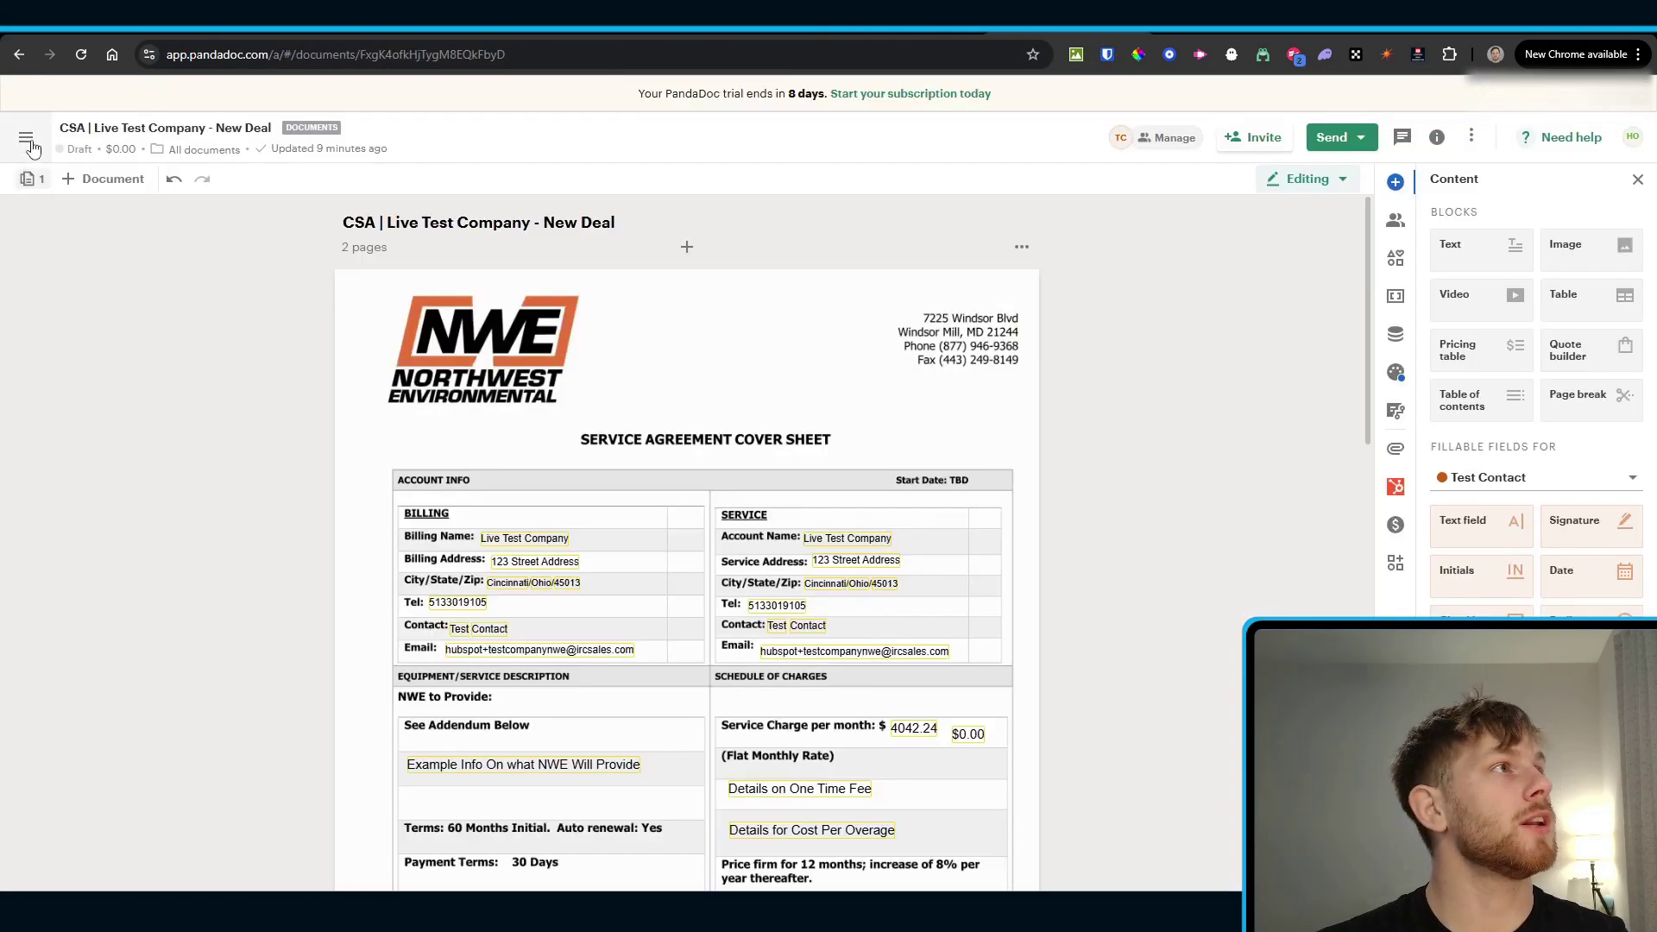
Step: Switch to PandaDoc's home overview to check the names of the draft documents, and return to the Make scenario
{"action": "left_click", "coordinate": [24, 151]}
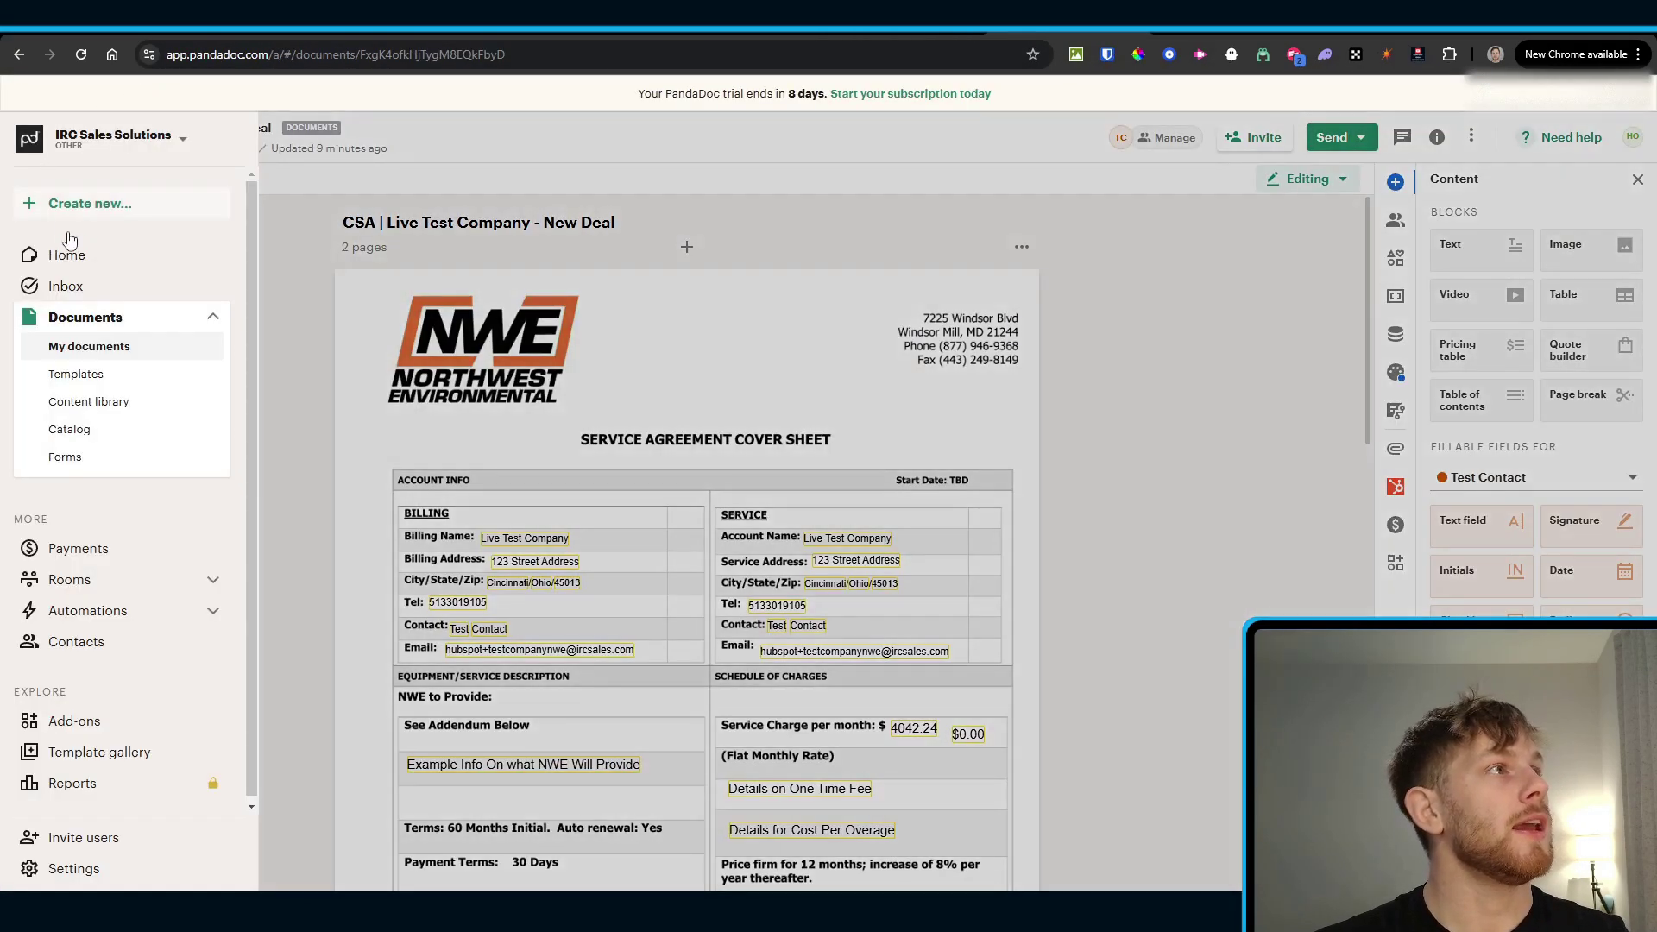
{"action": "left_click", "coordinate": [67, 255]}
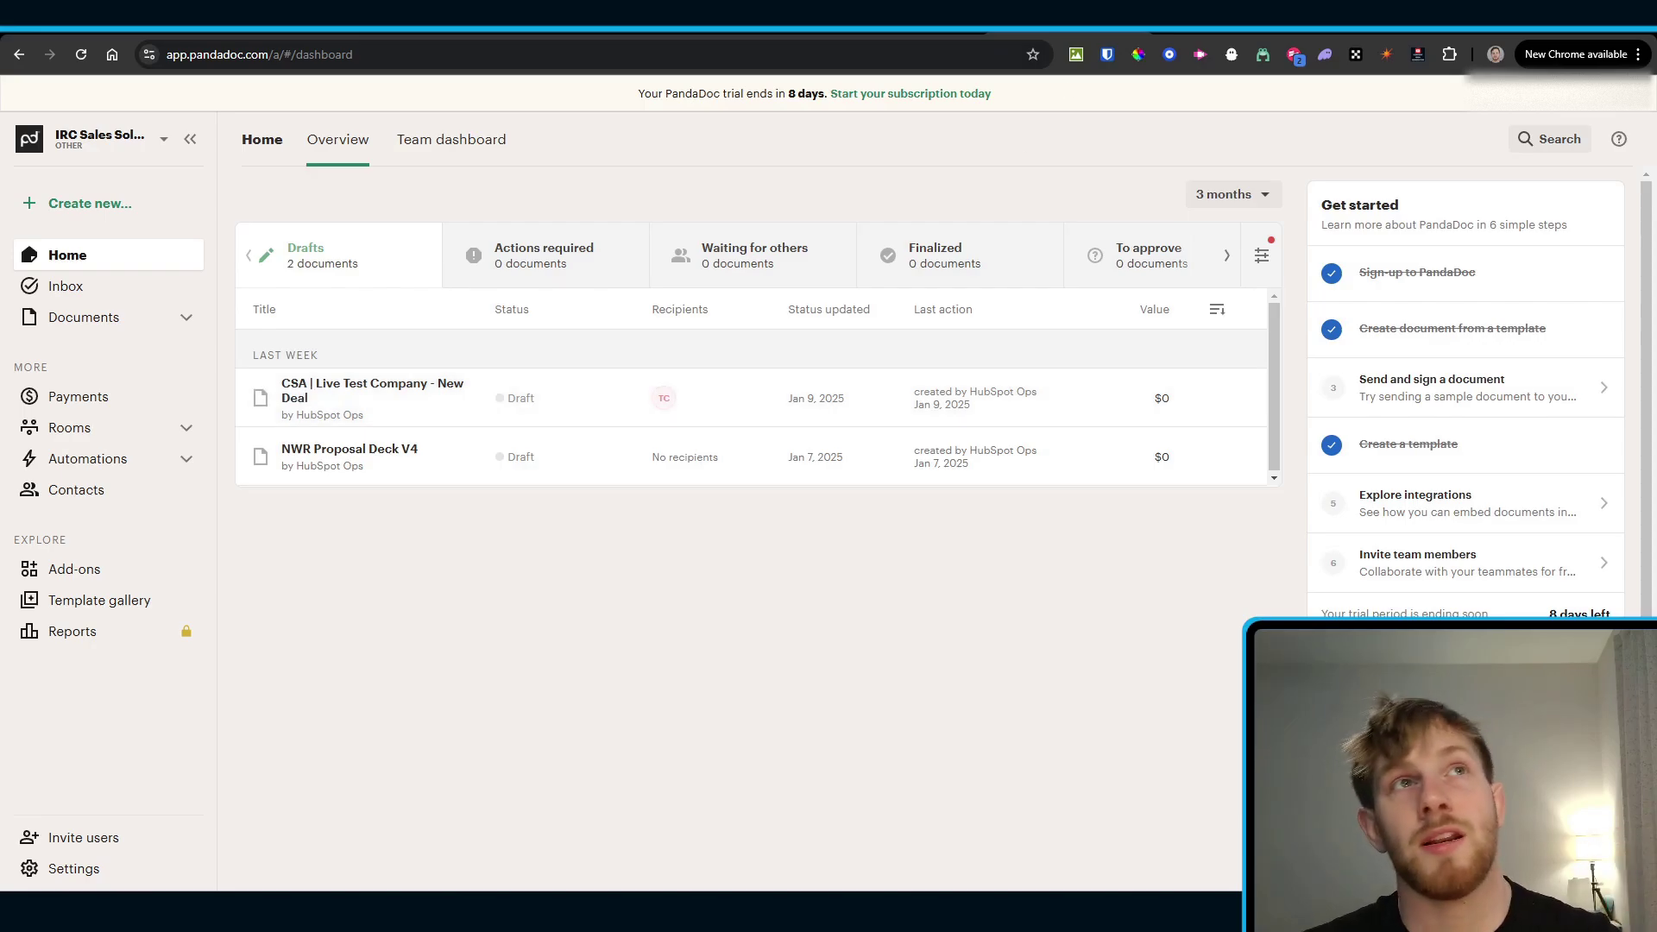
{"action": "left_click", "coordinate": [1208, 20]}
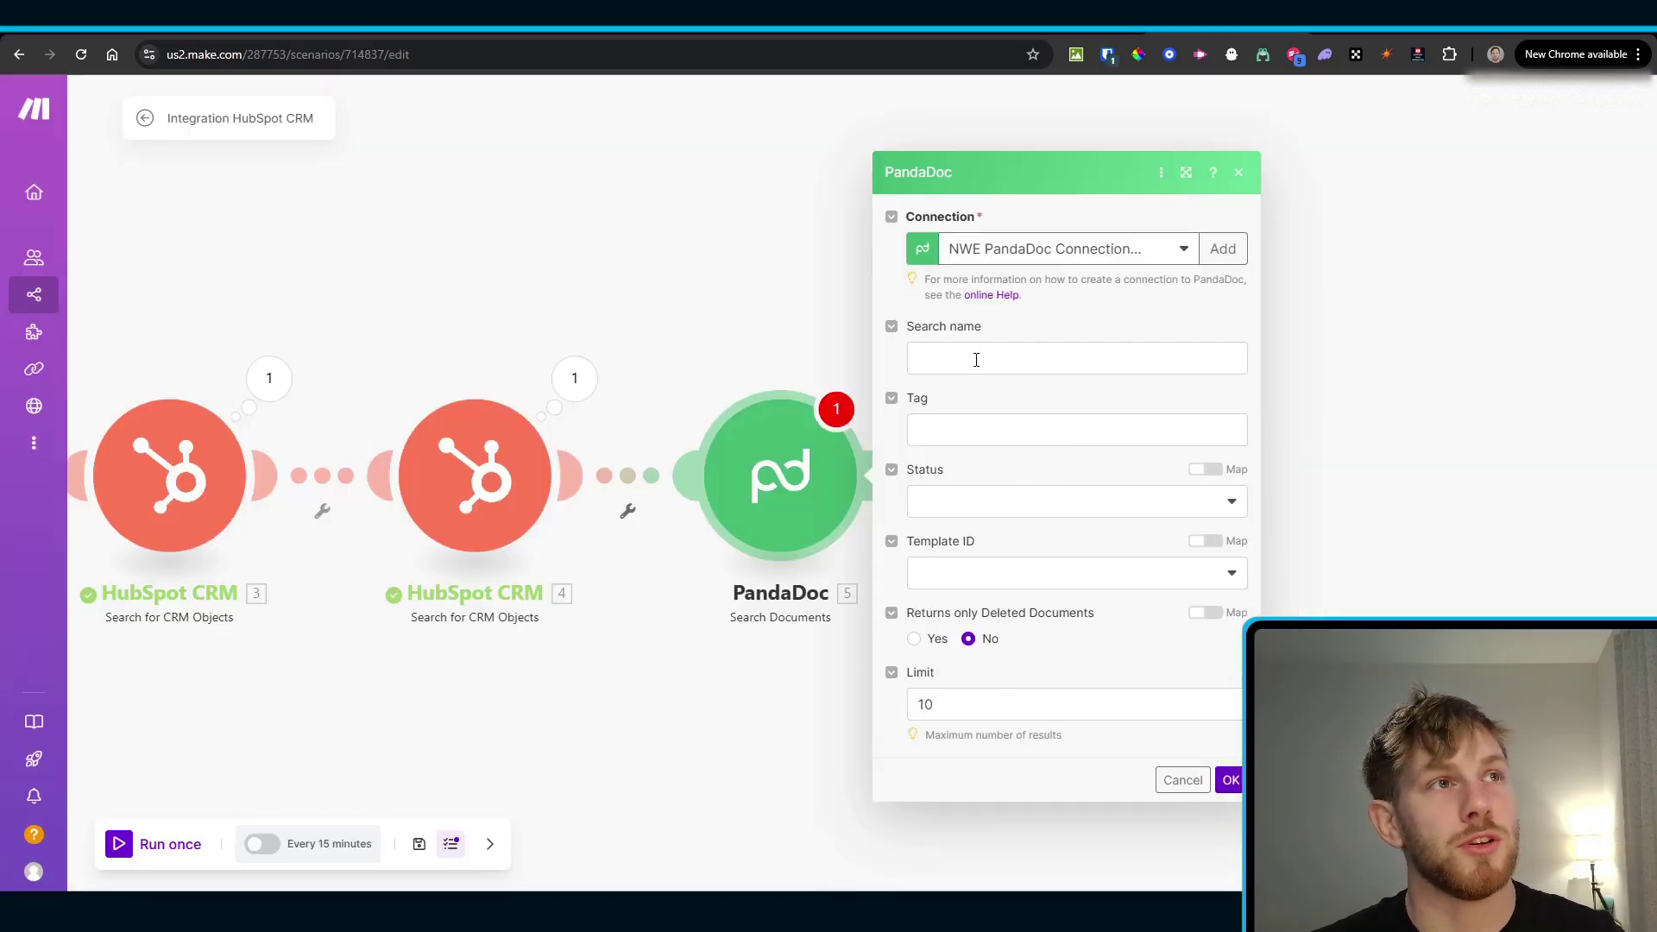
Step: Set the PandaDoc search name to "CSA | " followed by the Company name property from HubSpot search module 3
{"action": "left_click", "coordinate": [976, 360]}
{"action": "type", "text": "C"}
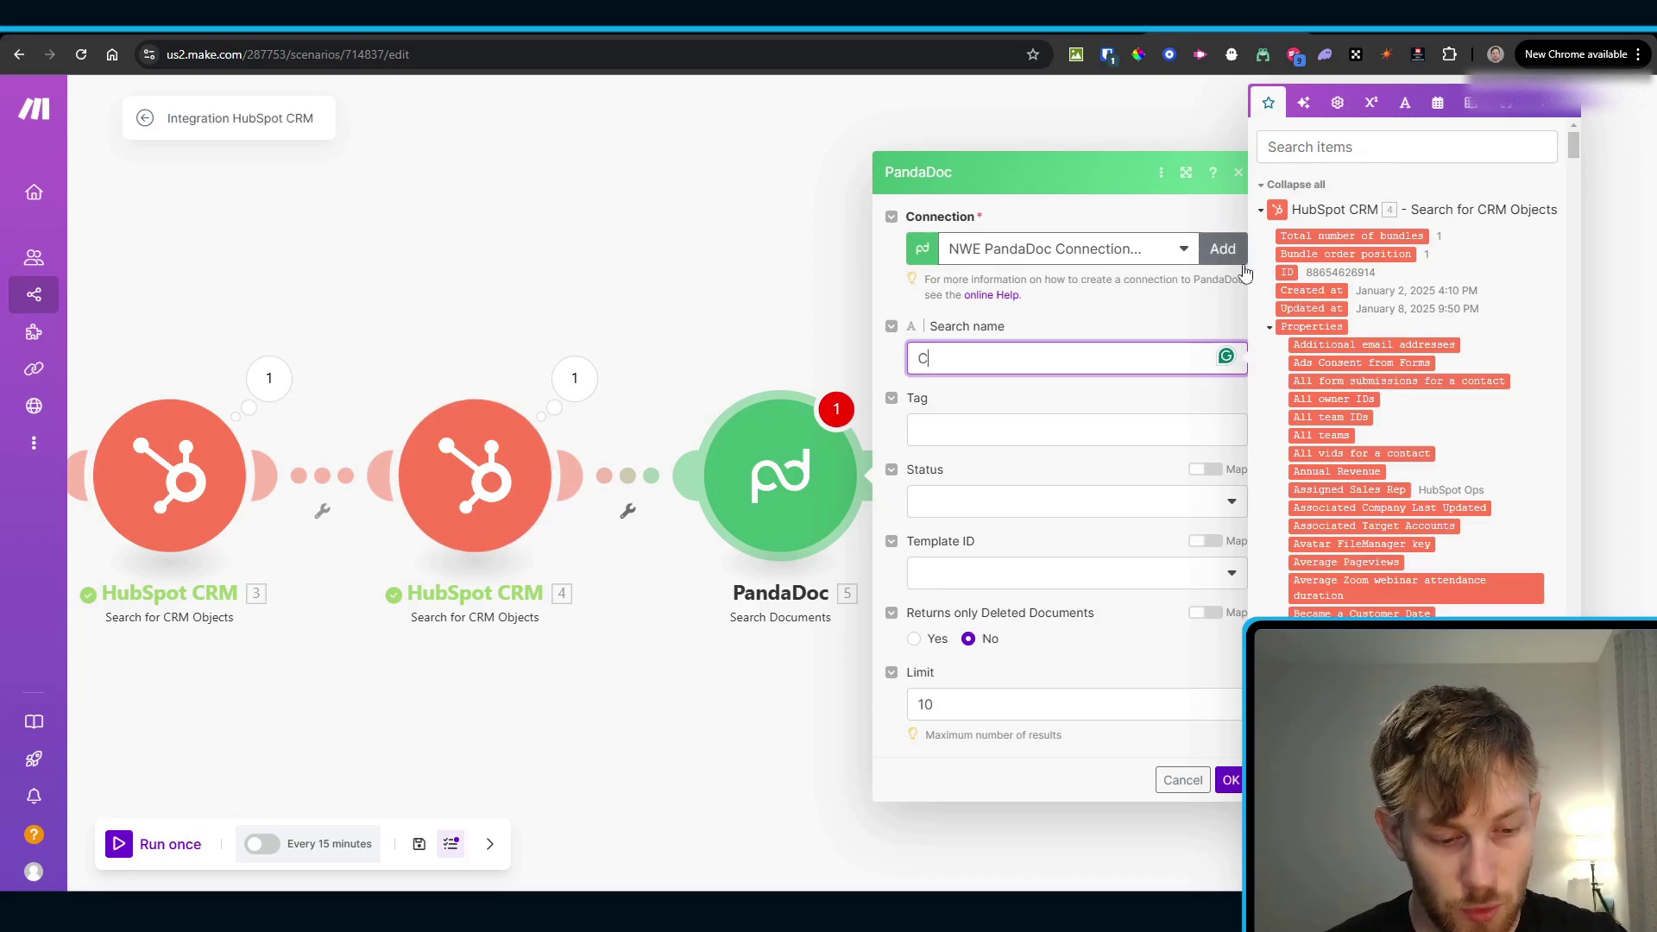
{"action": "type", "text": "SA |"}
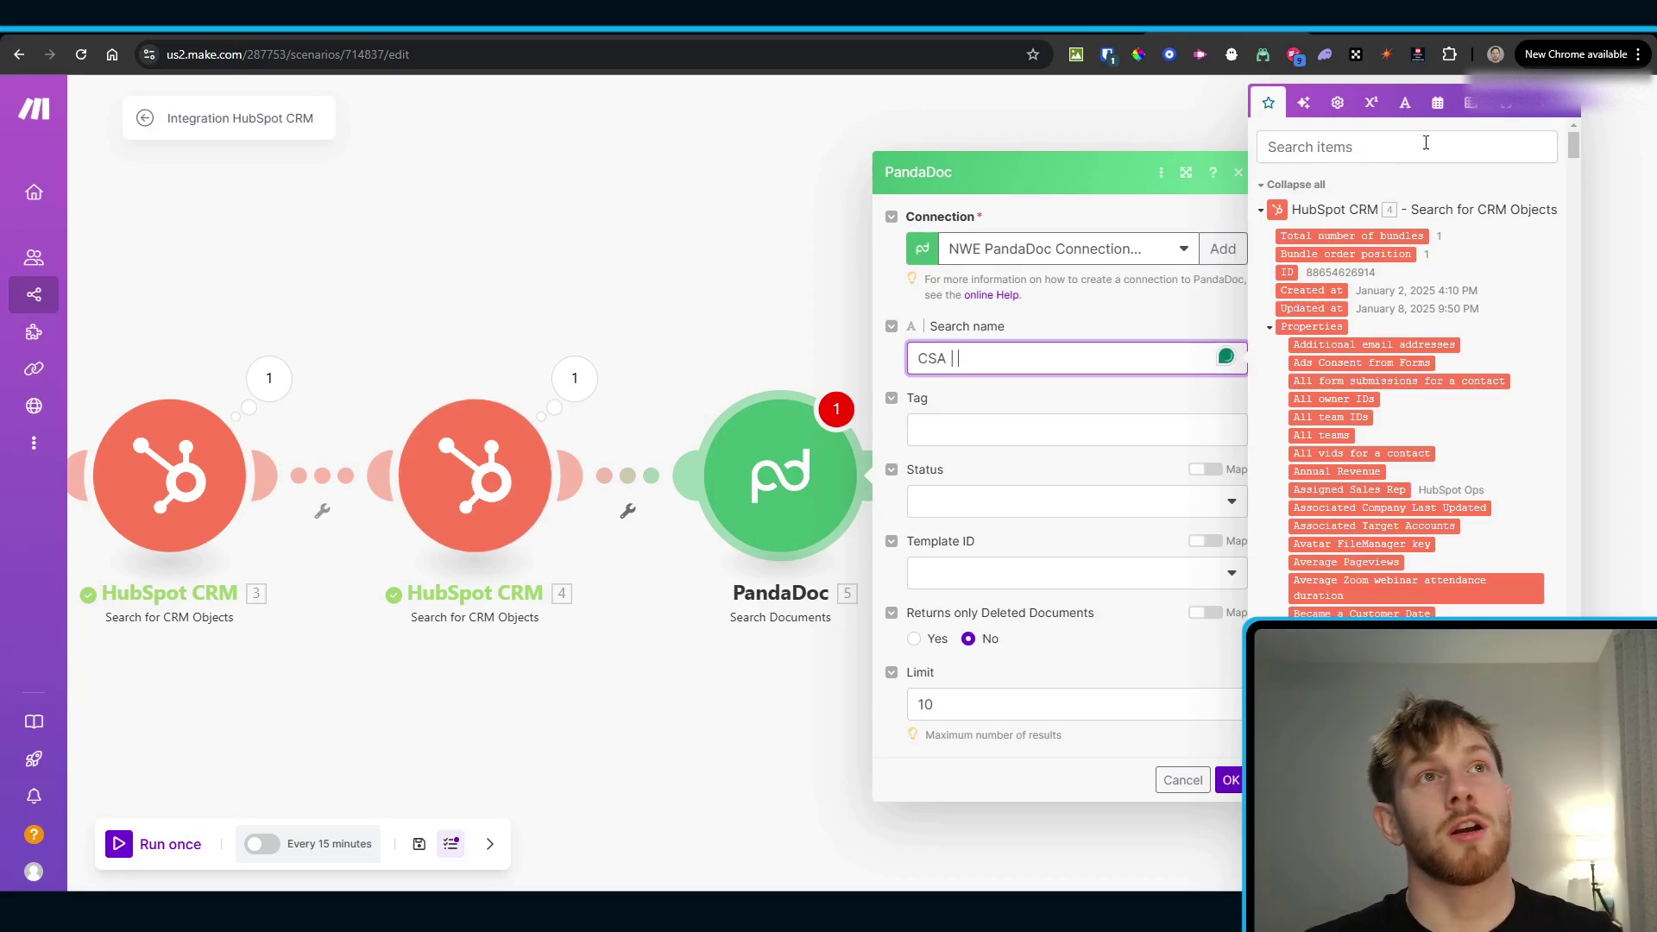
{"action": "left_click", "coordinate": [1425, 145]}
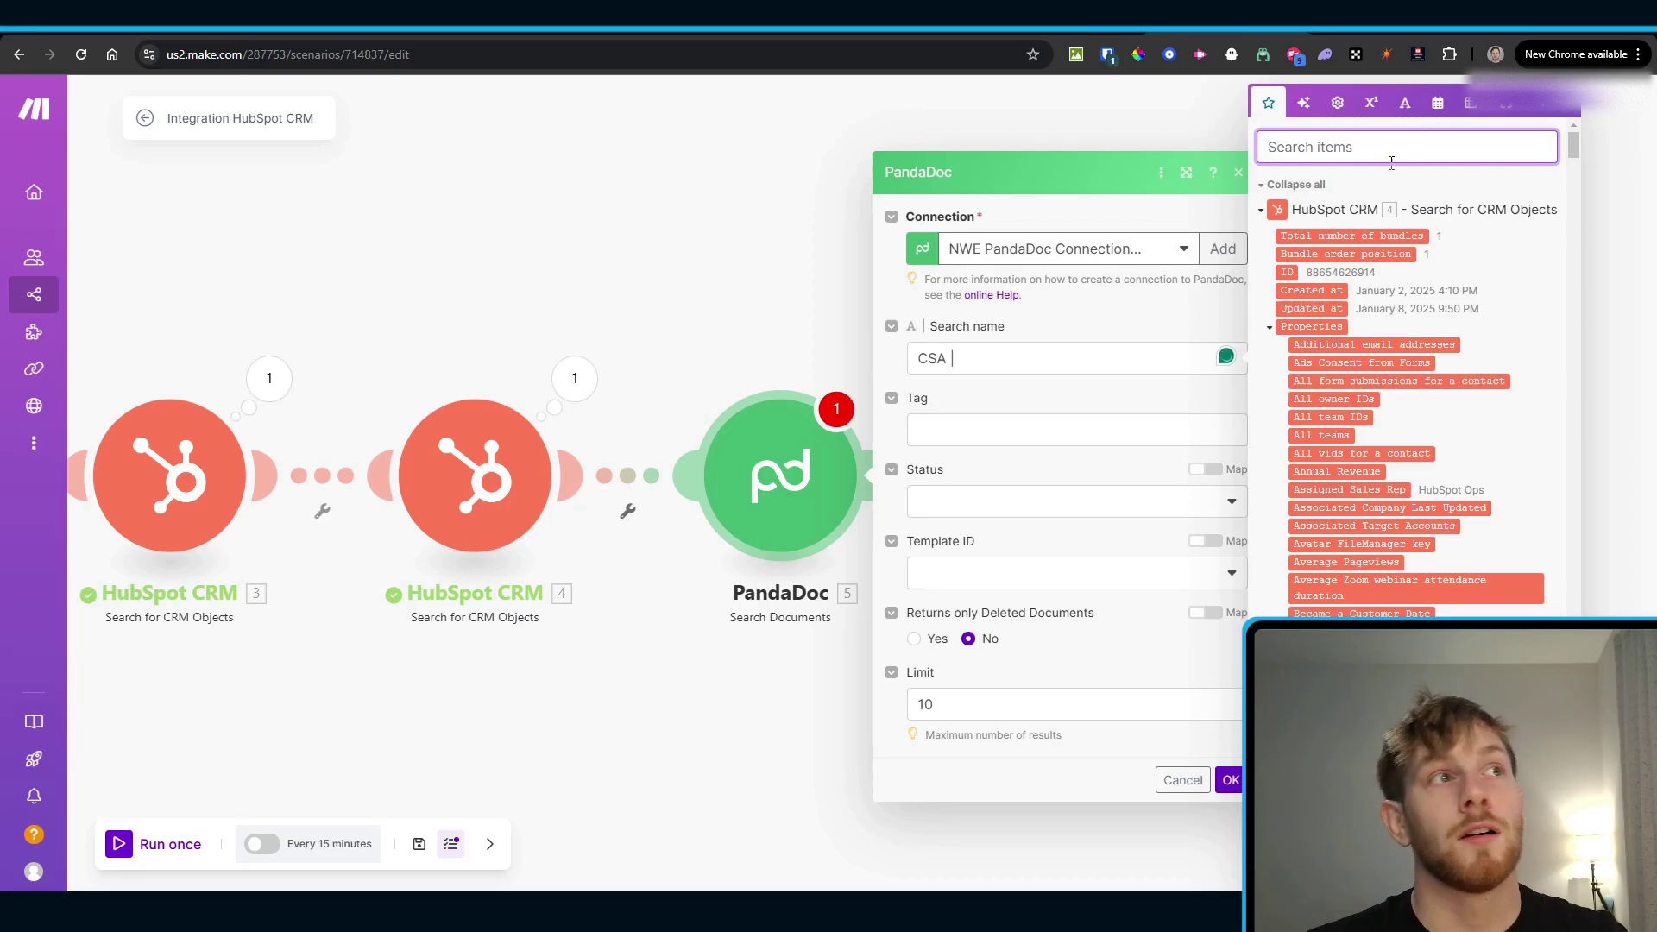
{"action": "type", "text": "company"}
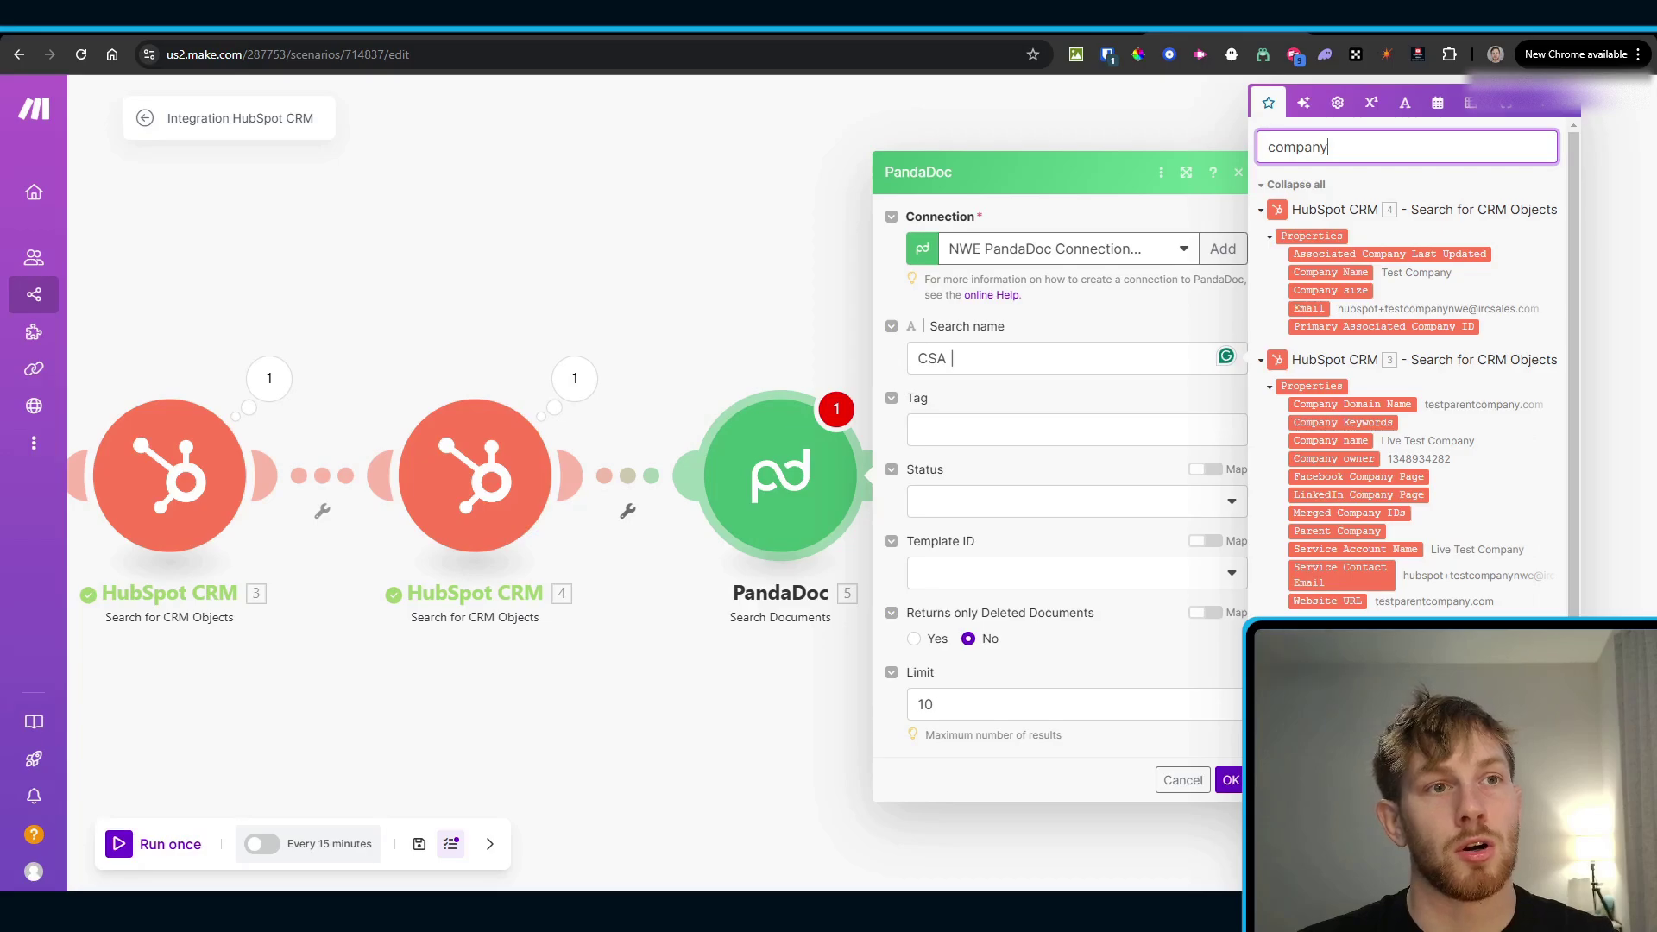
{"action": "scroll", "coordinate": [1416, 371], "scroll_direction": "down", "scroll_amount": 1}
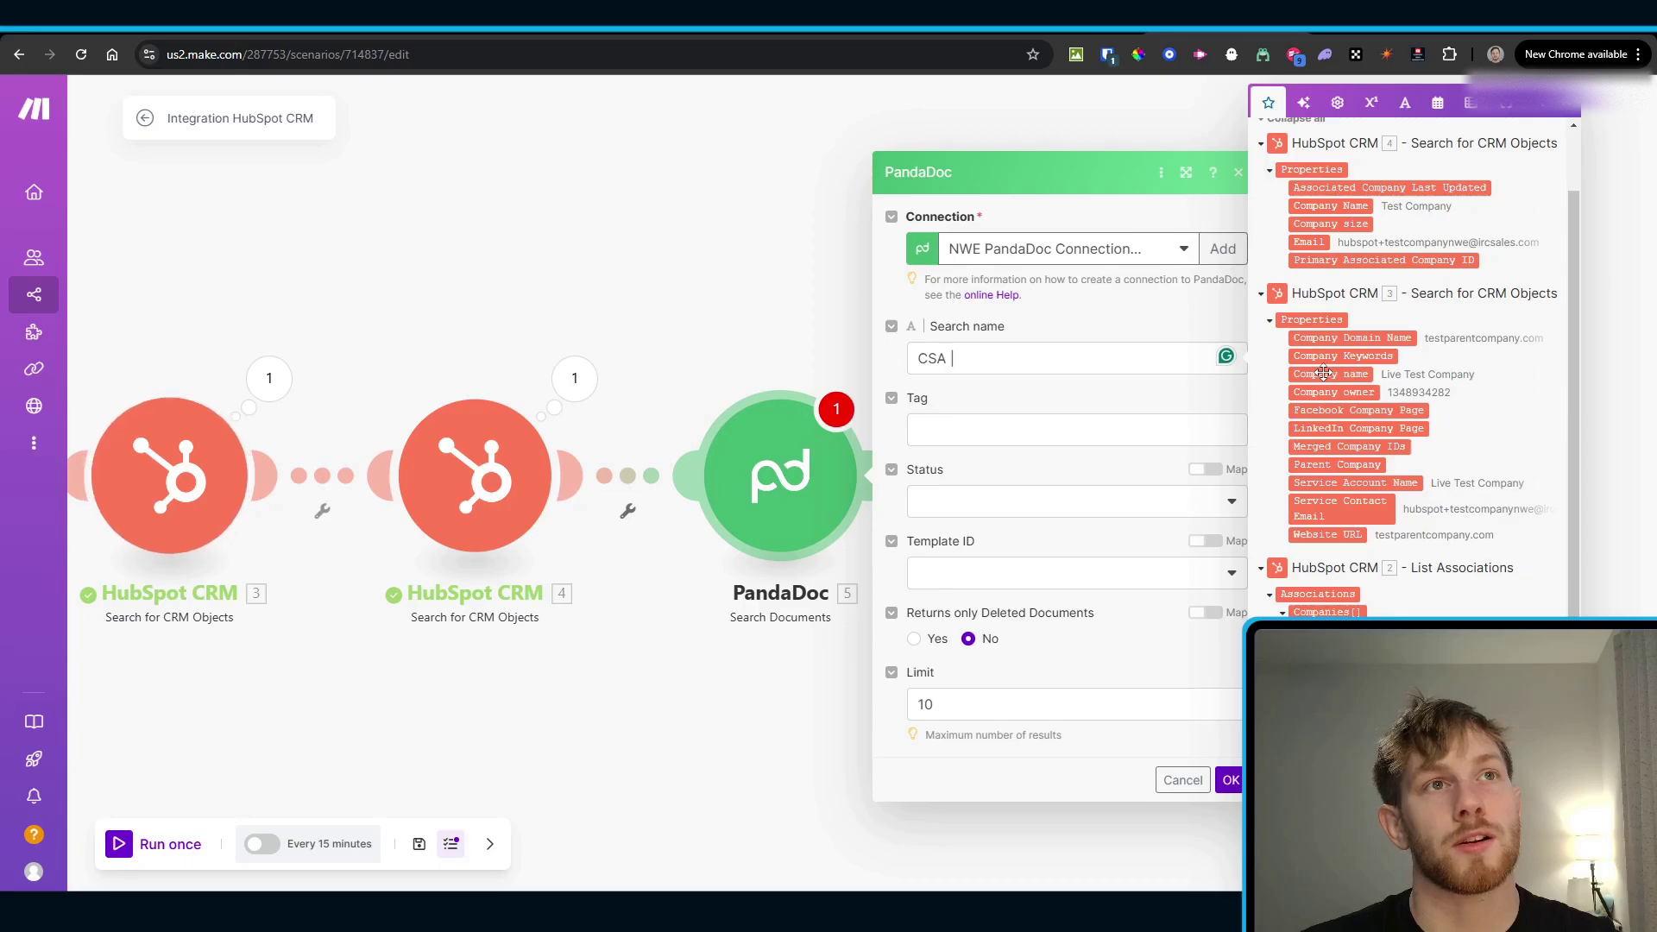
{"action": "left_click", "coordinate": [1127, 363]}
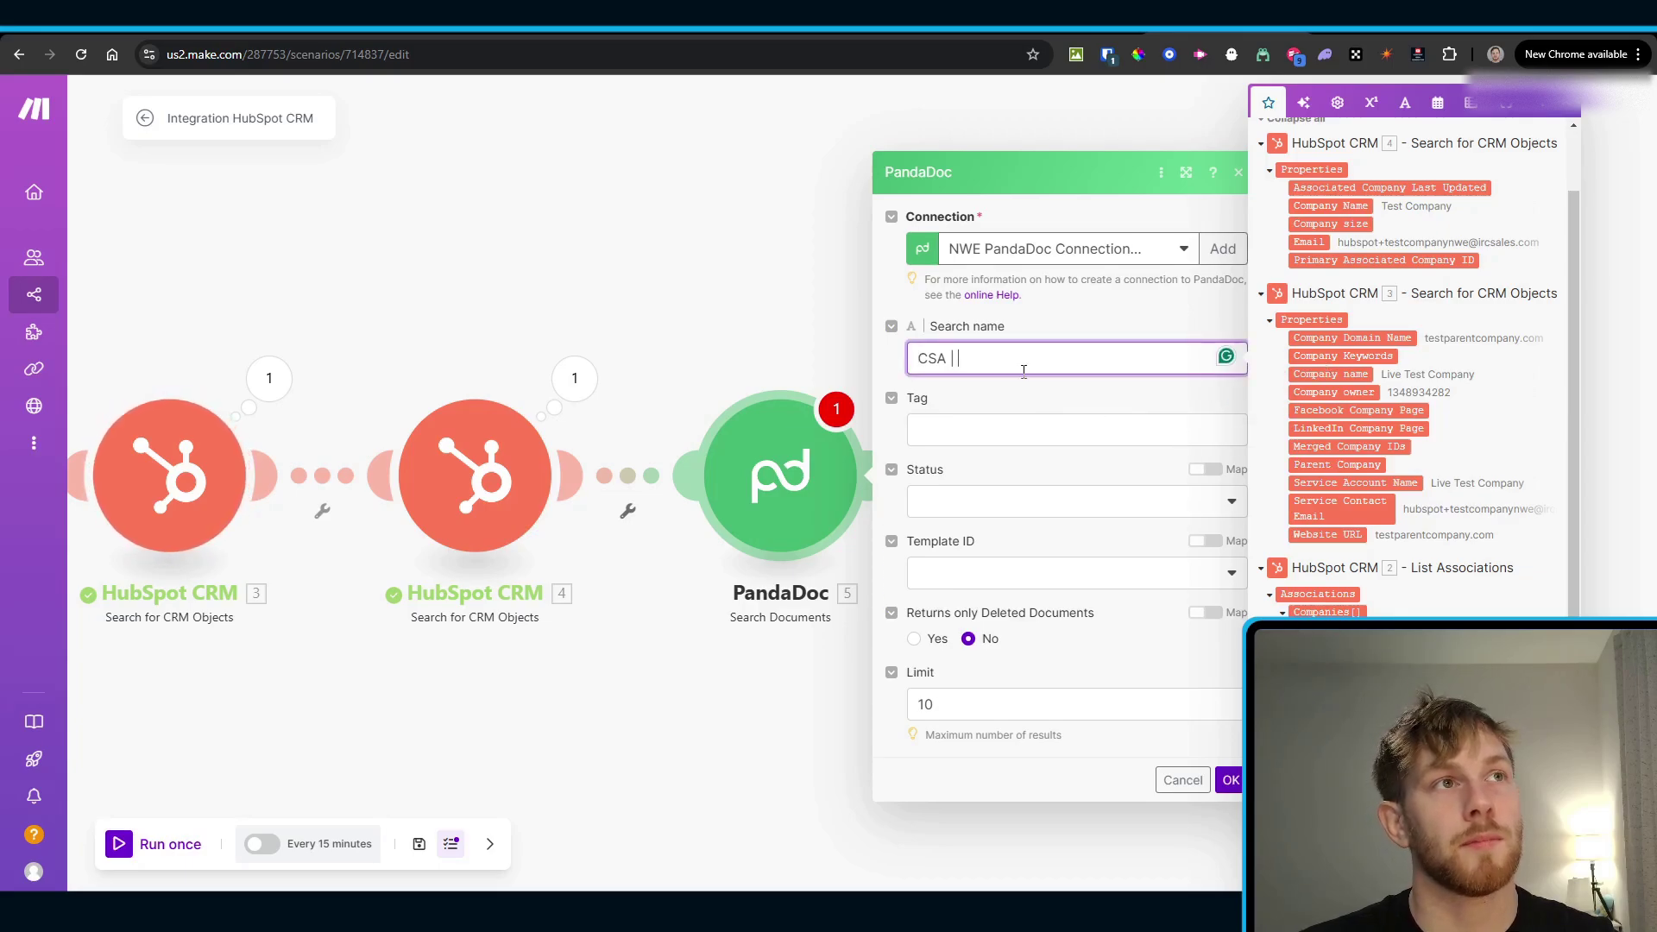
{"action": "left_click", "coordinate": [1330, 374]}
{"action": "left_click", "coordinate": [1089, 398]}
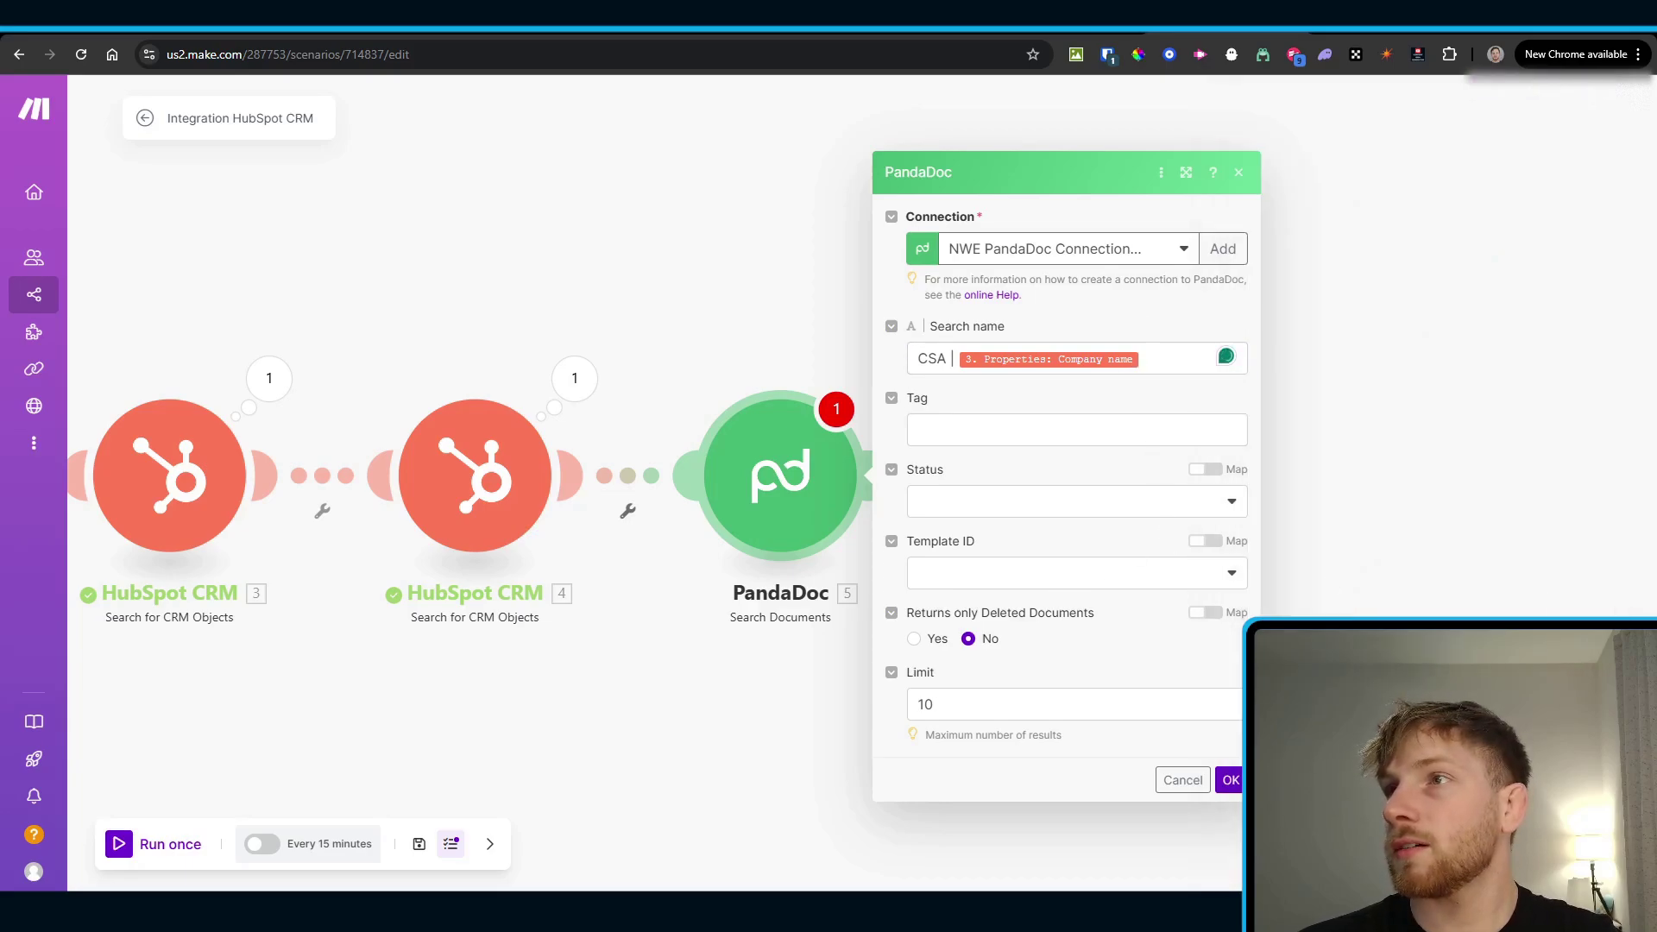
Step: Restrict the document search to the (live) NWR CSA Template with a limit of 1 and save the module
{"action": "left_click", "coordinate": [1003, 585]}
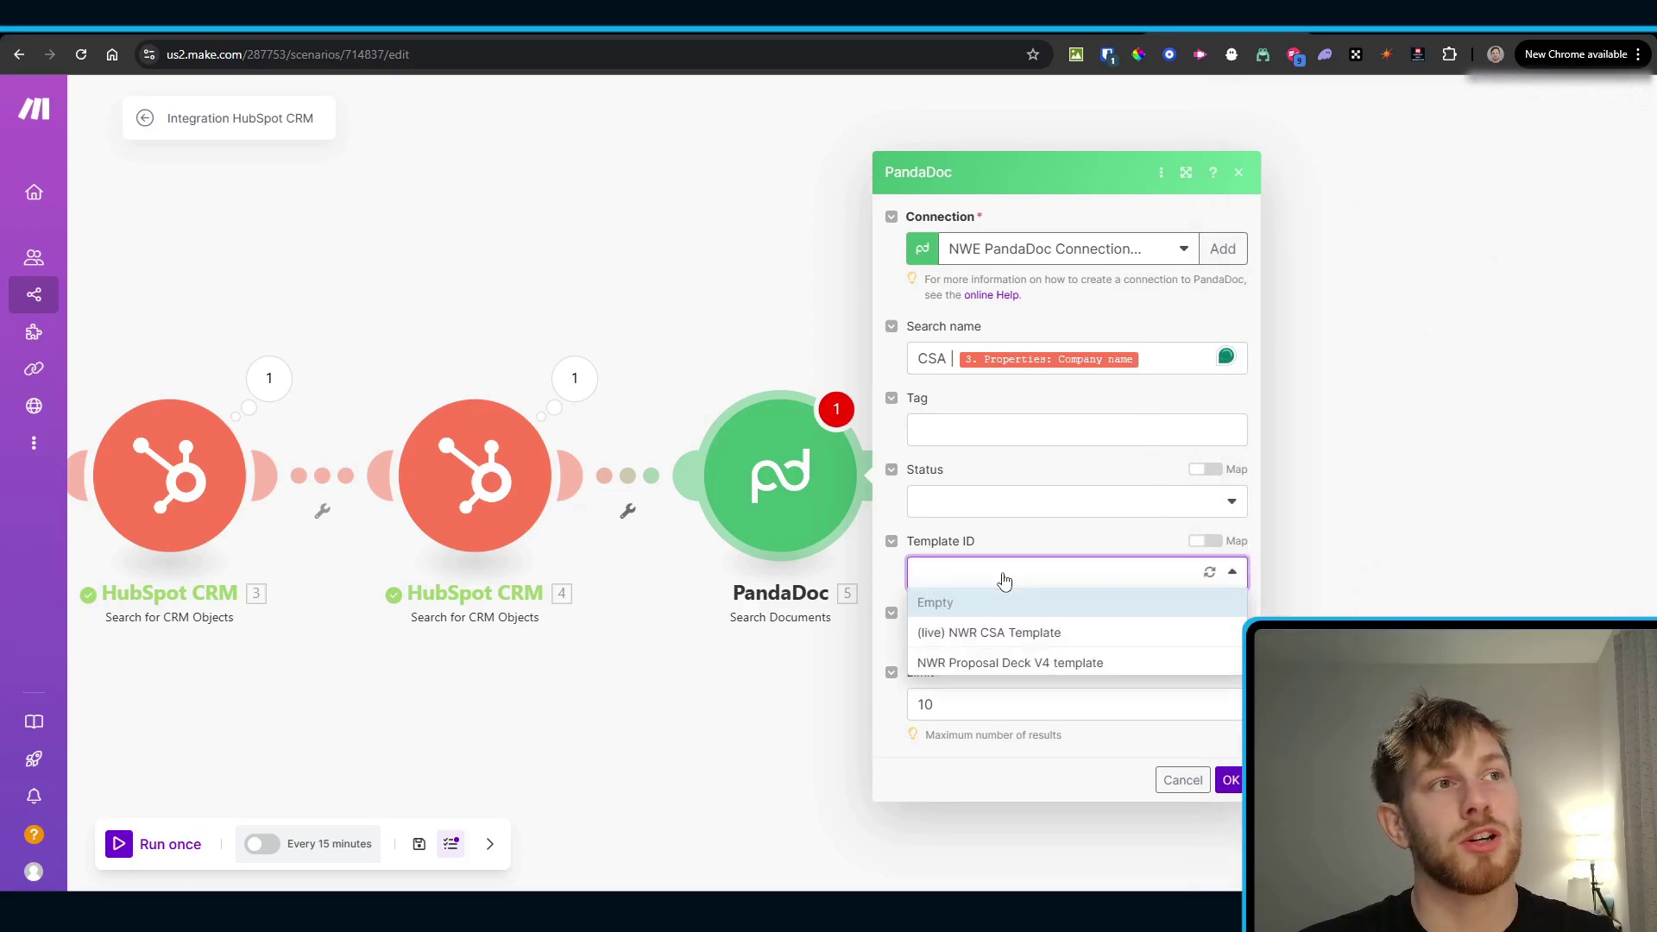
{"action": "left_click", "coordinate": [963, 635]}
{"action": "left_click", "coordinate": [958, 703]}
{"action": "left_click_drag", "start_coordinate": [941, 705], "coordinate": [920, 708]}
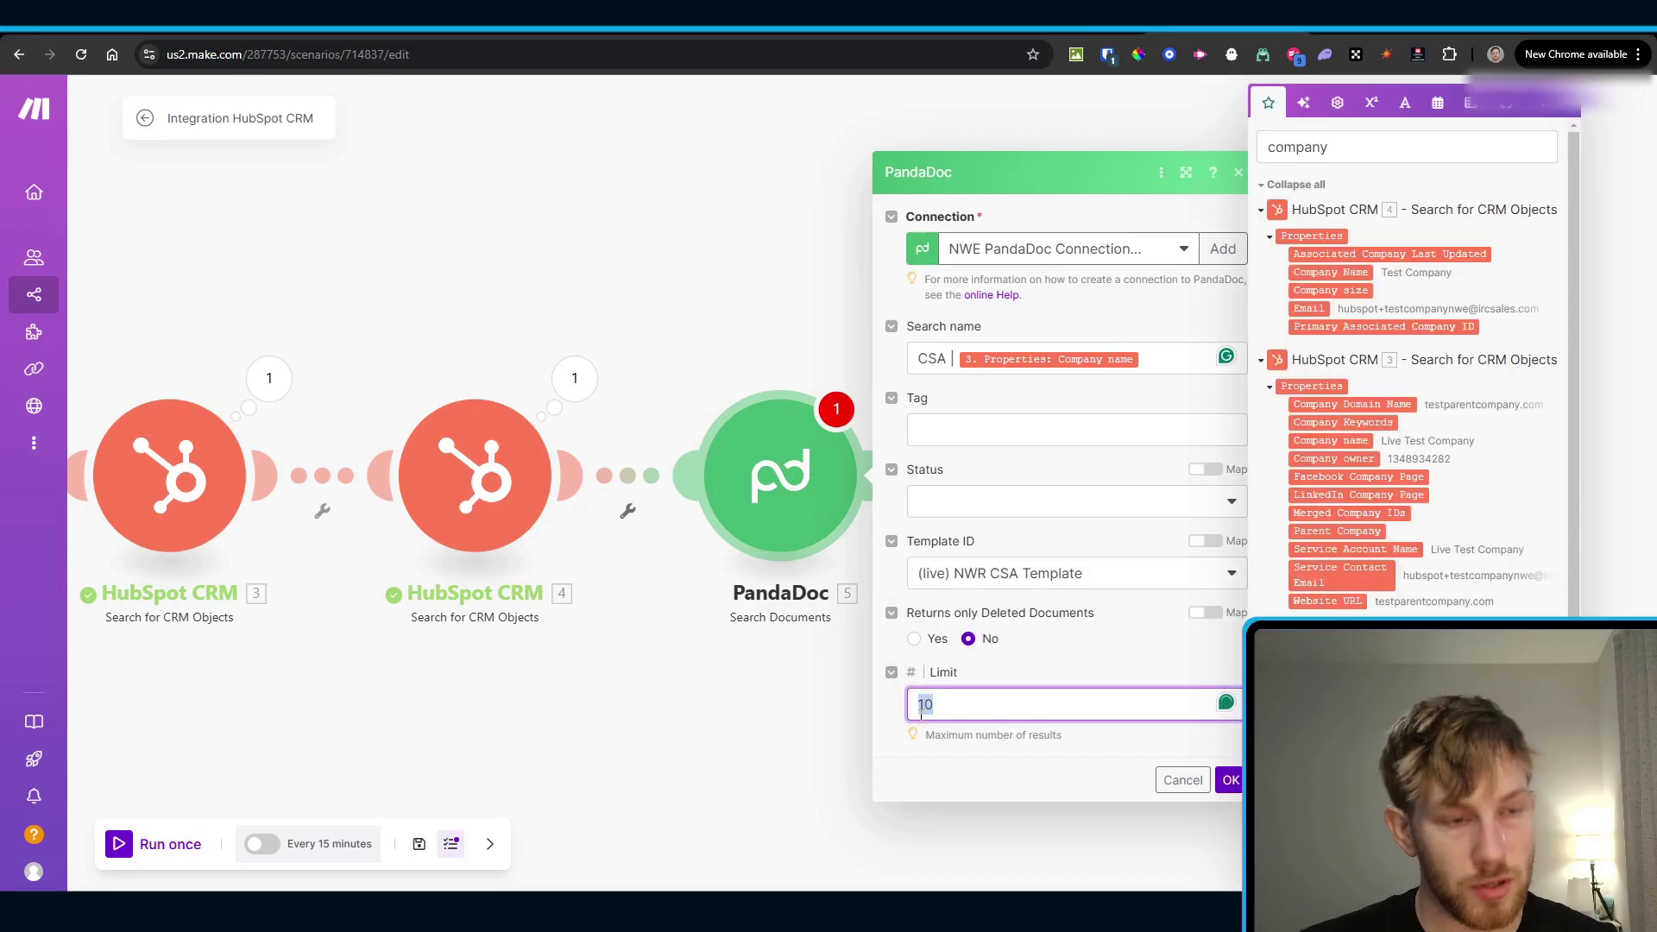
{"action": "type", "text": "1"}
{"action": "left_click", "coordinate": [954, 751]}
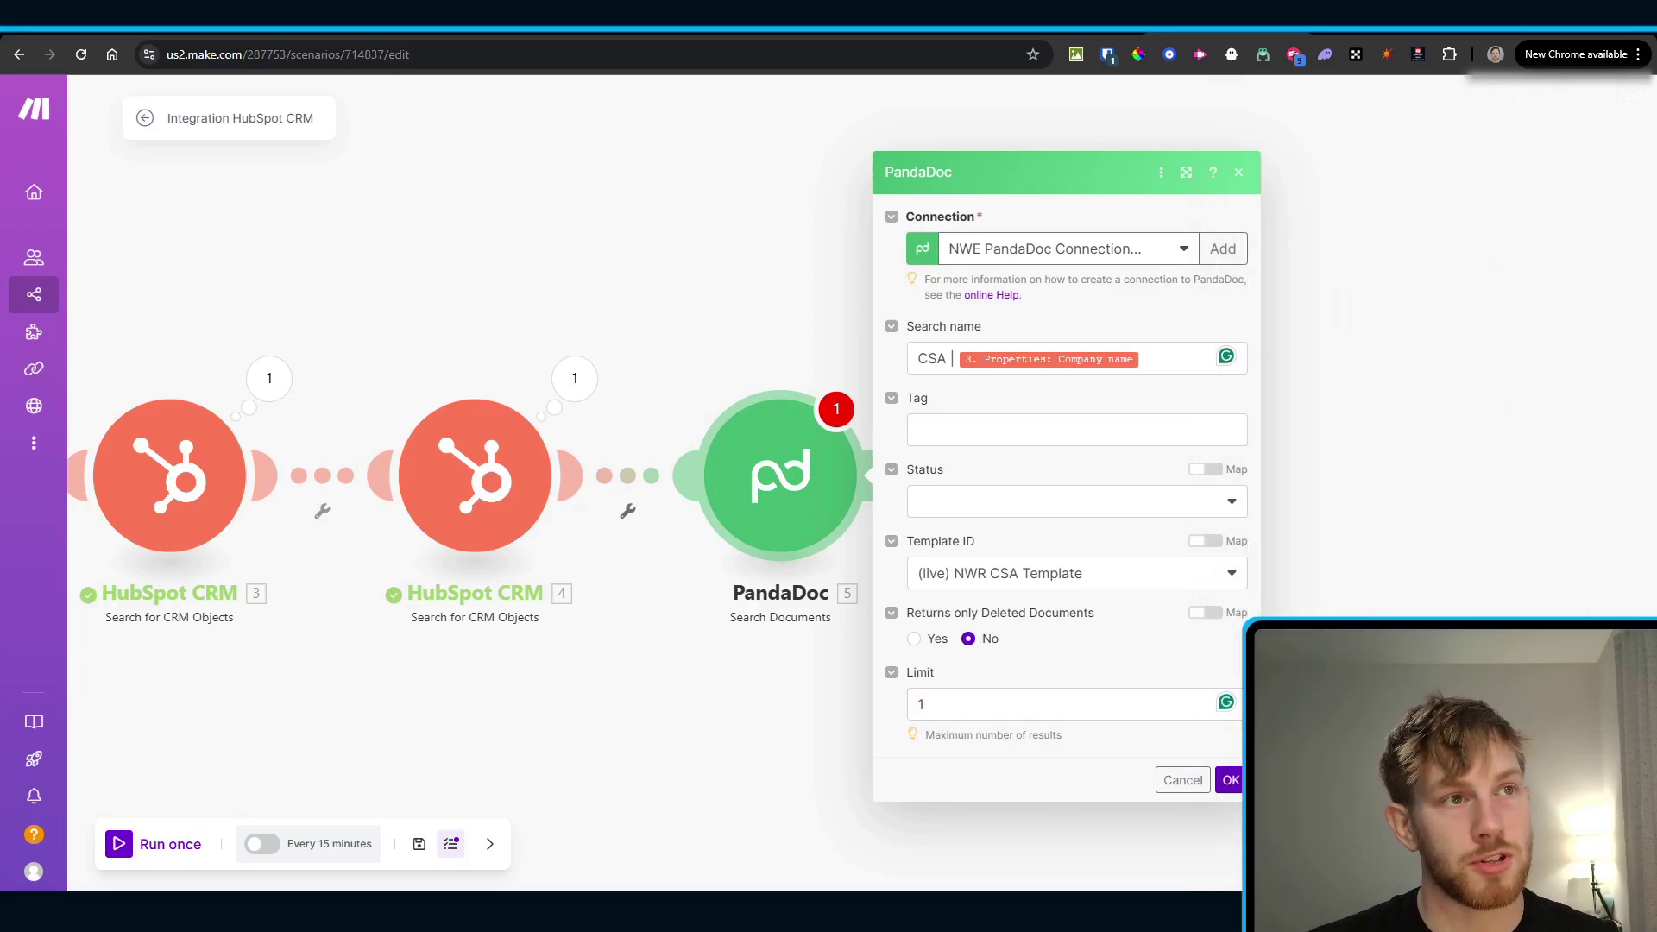
{"action": "left_click", "coordinate": [1230, 779]}
Step: Run only the PandaDoc search module with company name Live Test Company and inspect the bundle count in its output
{"action": "right_click", "coordinate": [816, 509]}
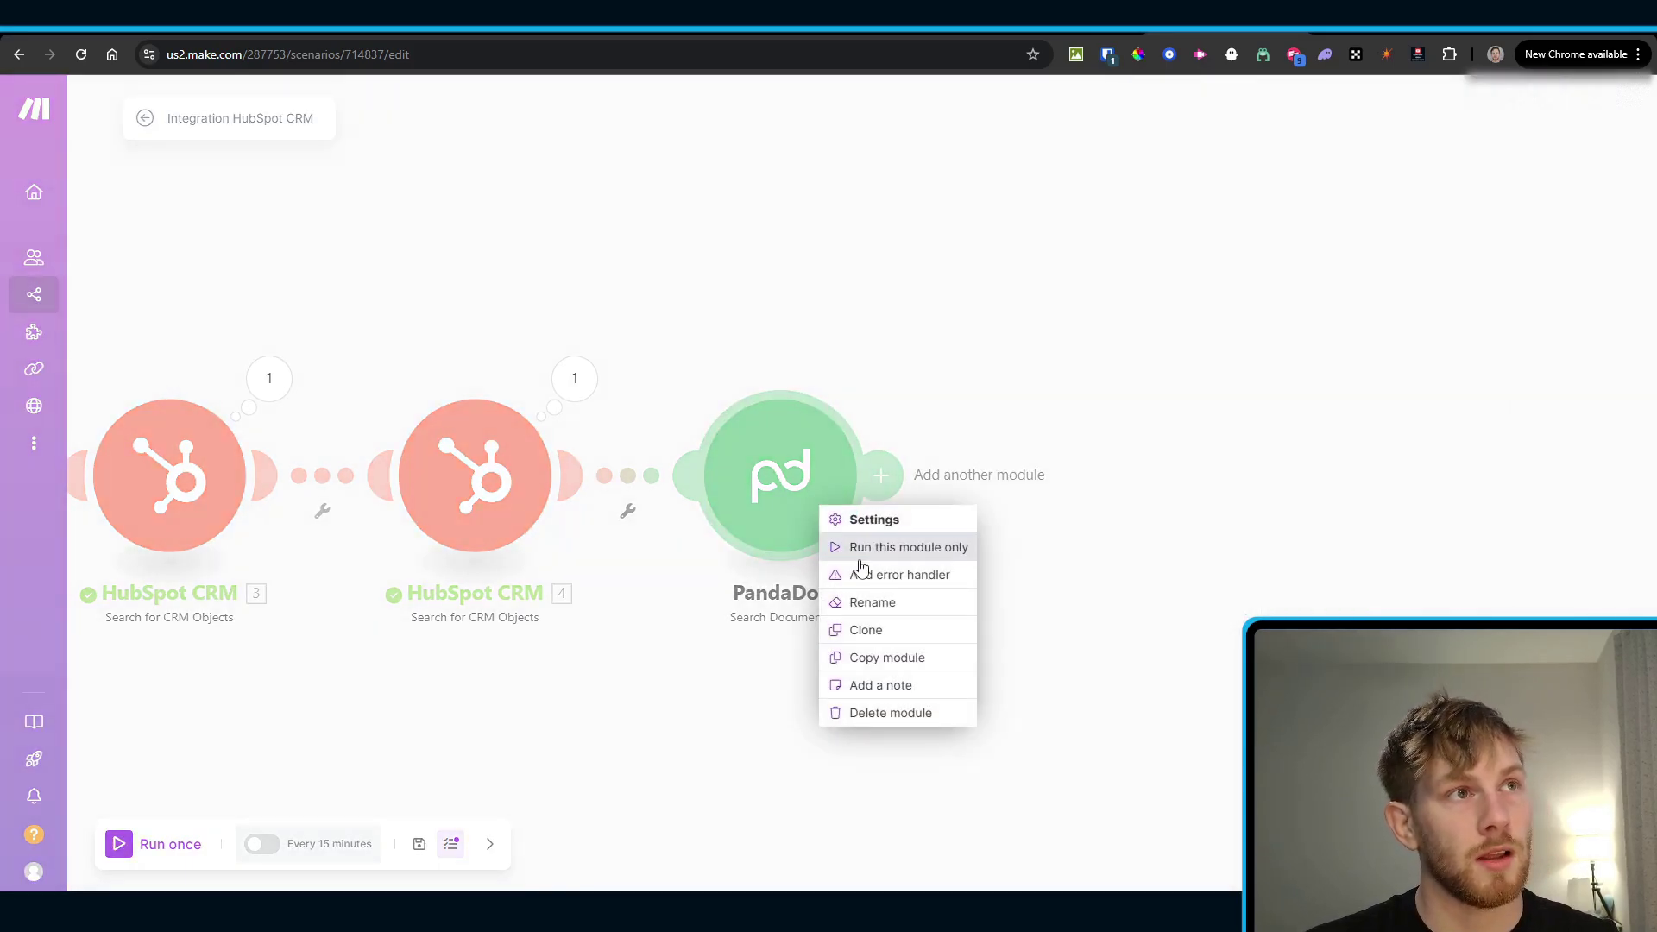
{"action": "left_click", "coordinate": [872, 546]}
{"action": "left_click", "coordinate": [997, 579]}
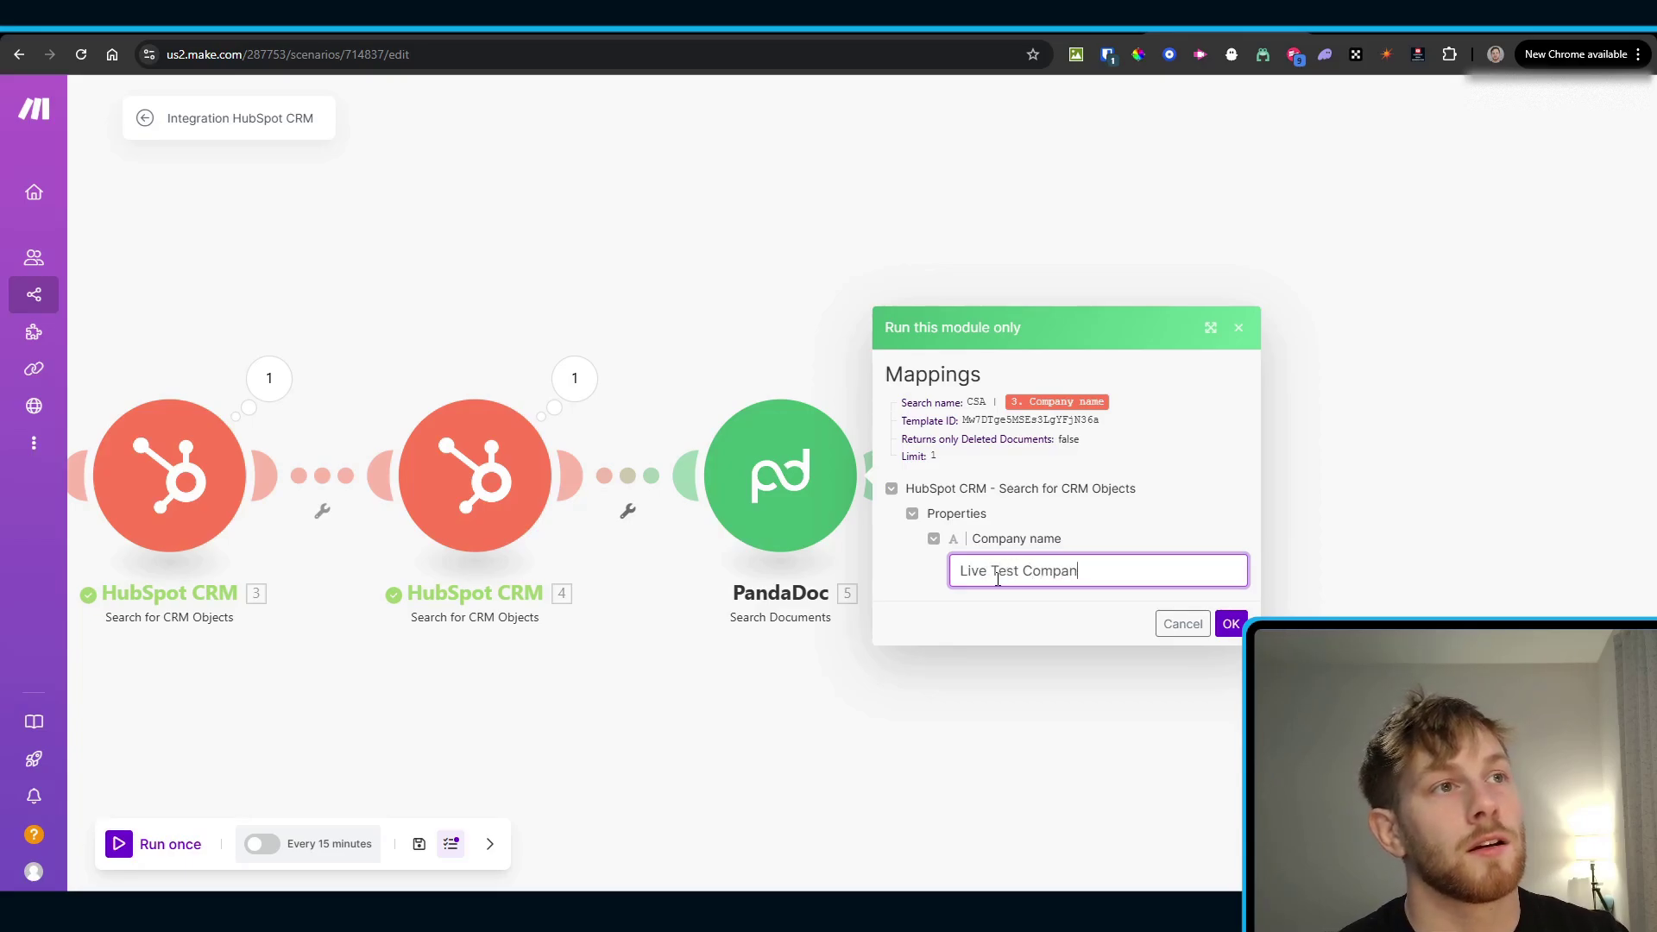
{"action": "type", "text": "Live Test Company"}
{"action": "left_click", "coordinate": [1230, 624]}
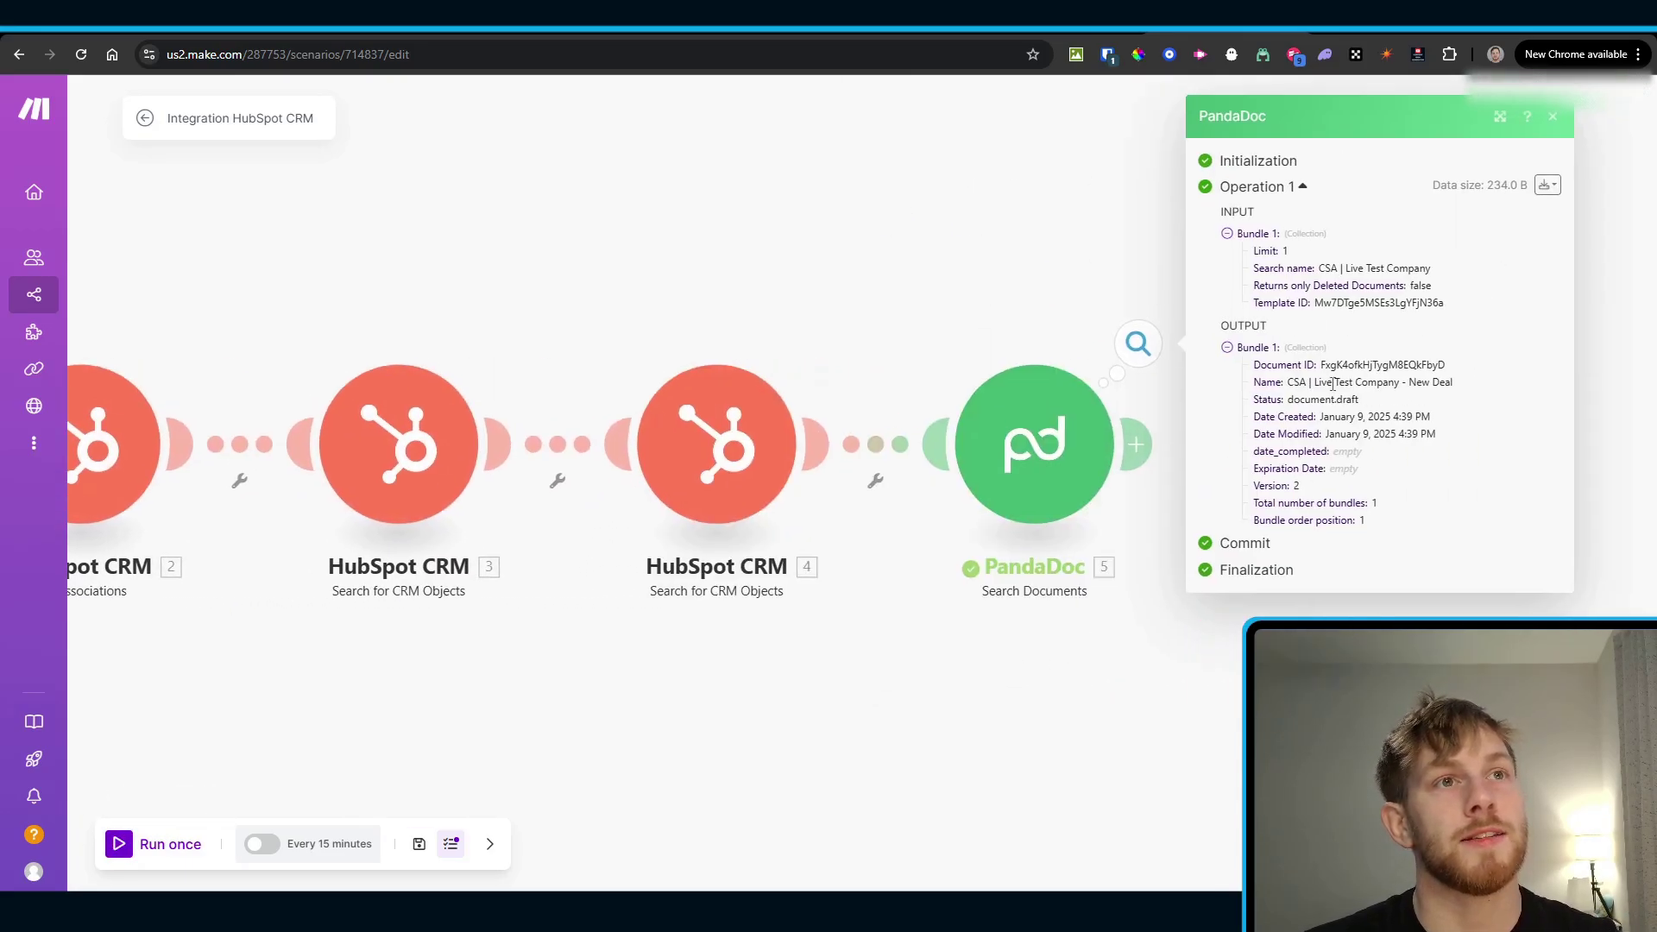
{"action": "left_click_drag", "start_coordinate": [1395, 505], "coordinate": [1209, 510]}
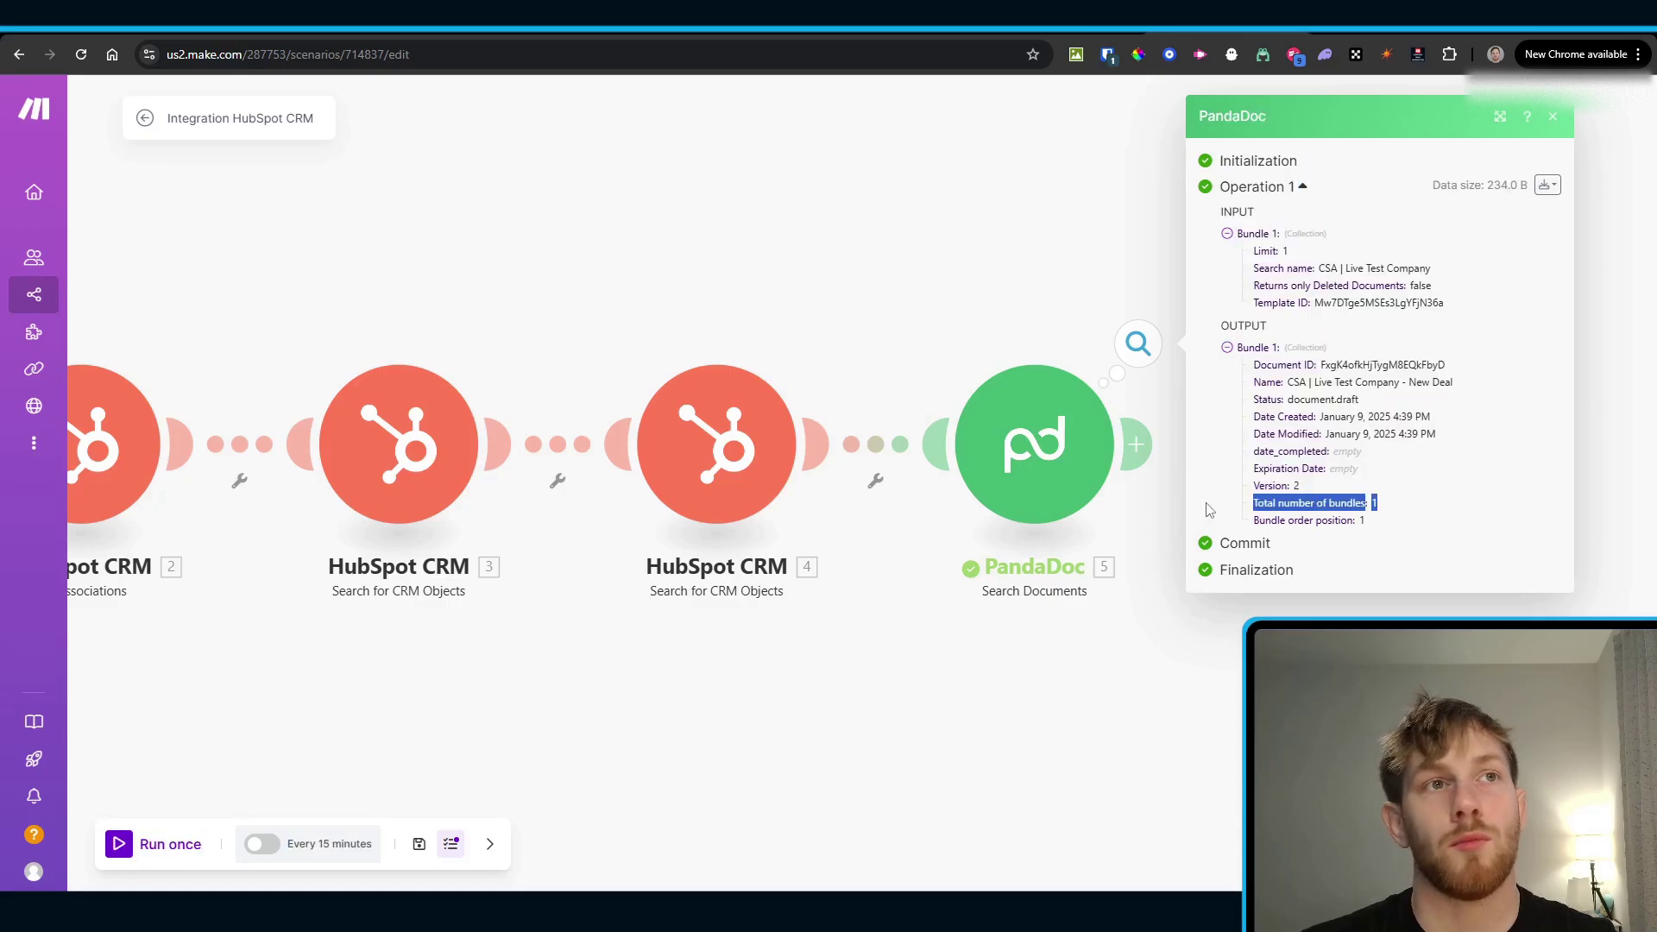
{"action": "left_click", "coordinate": [1201, 710]}
Step: Add a PandaDoc Create a Document module after the Search Documents module
{"action": "left_click_drag", "start_coordinate": [1199, 707], "coordinate": [897, 709]}
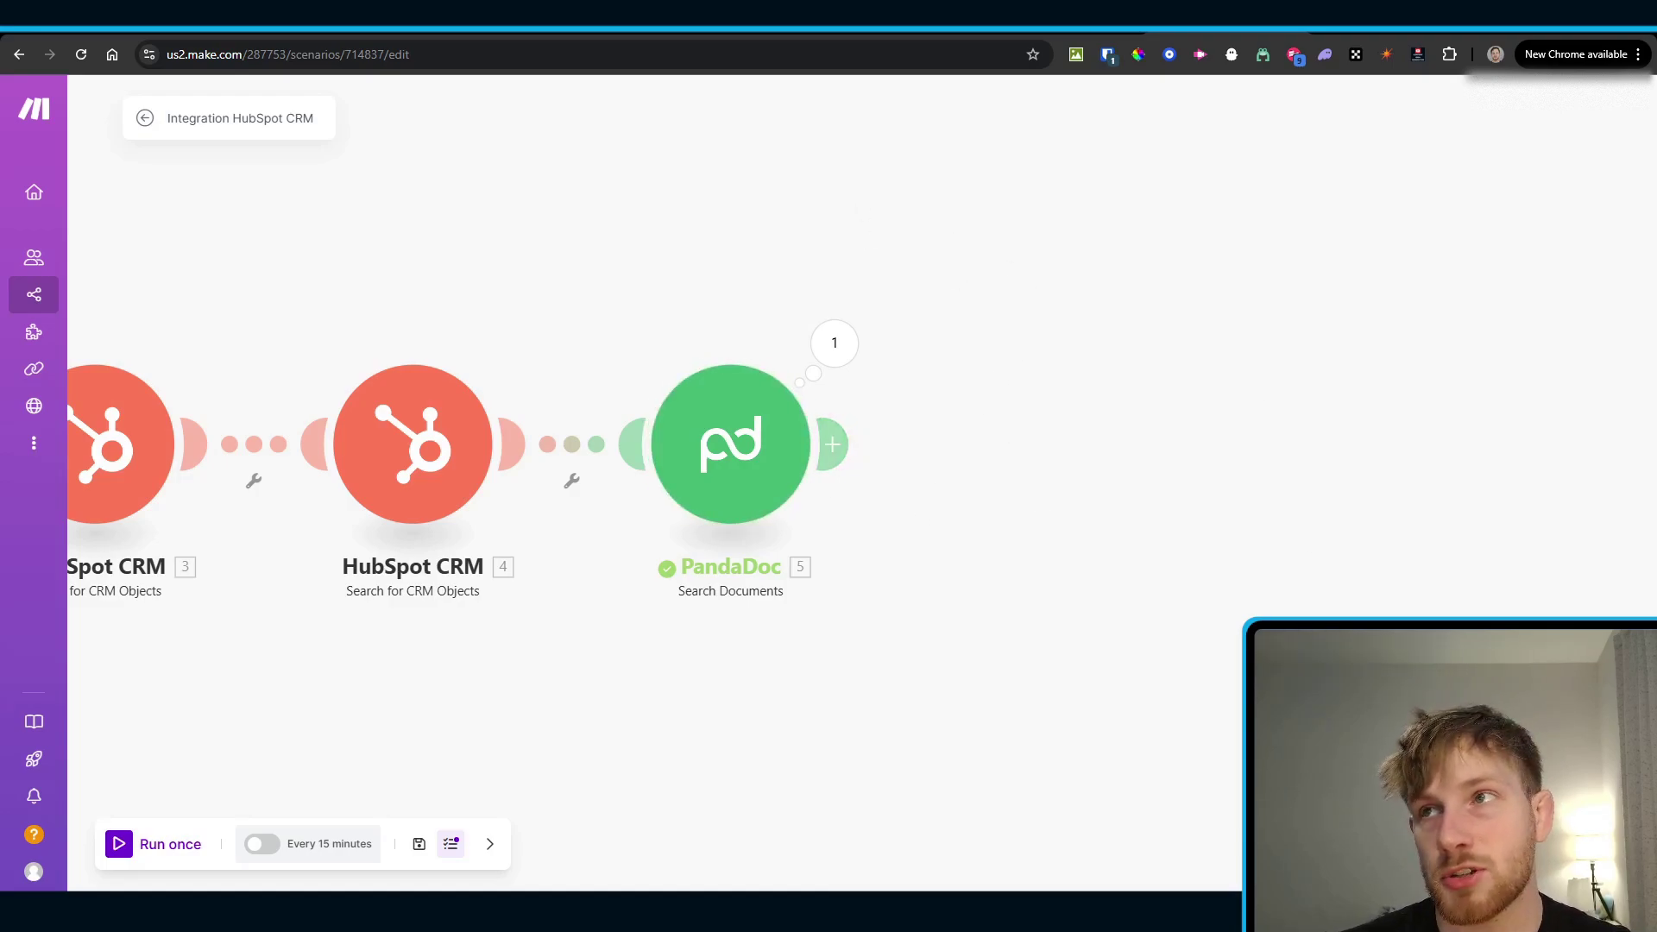
{"action": "left_click", "coordinate": [832, 443]}
{"action": "left_click", "coordinate": [1208, 342]}
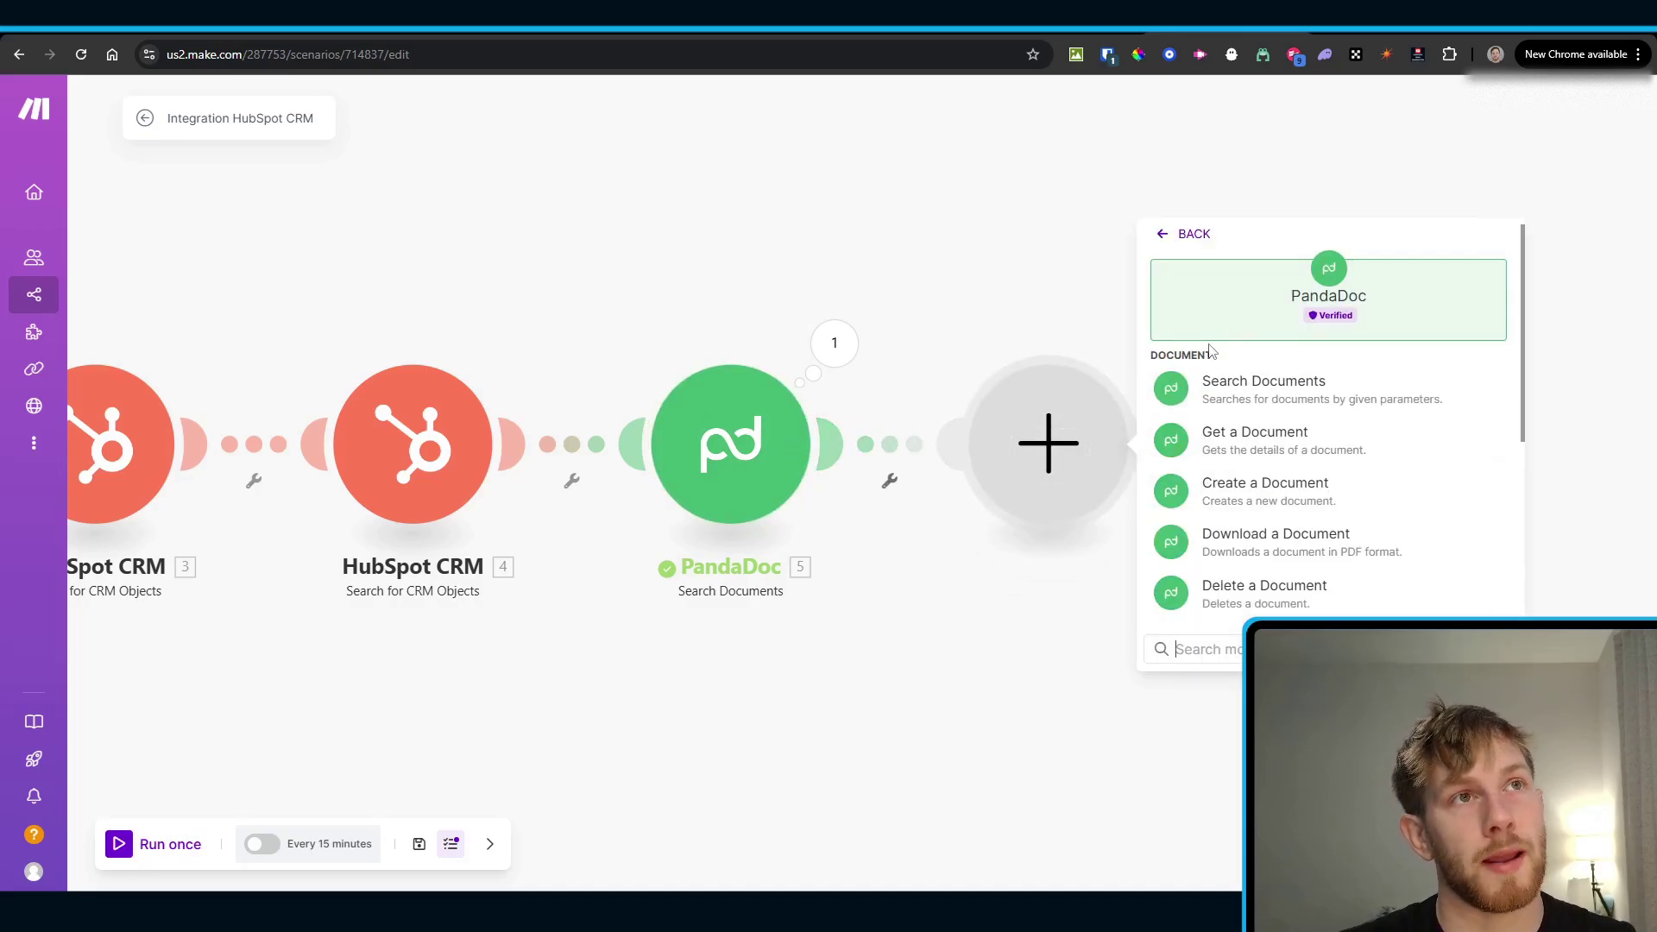
{"action": "left_click", "coordinate": [1248, 505]}
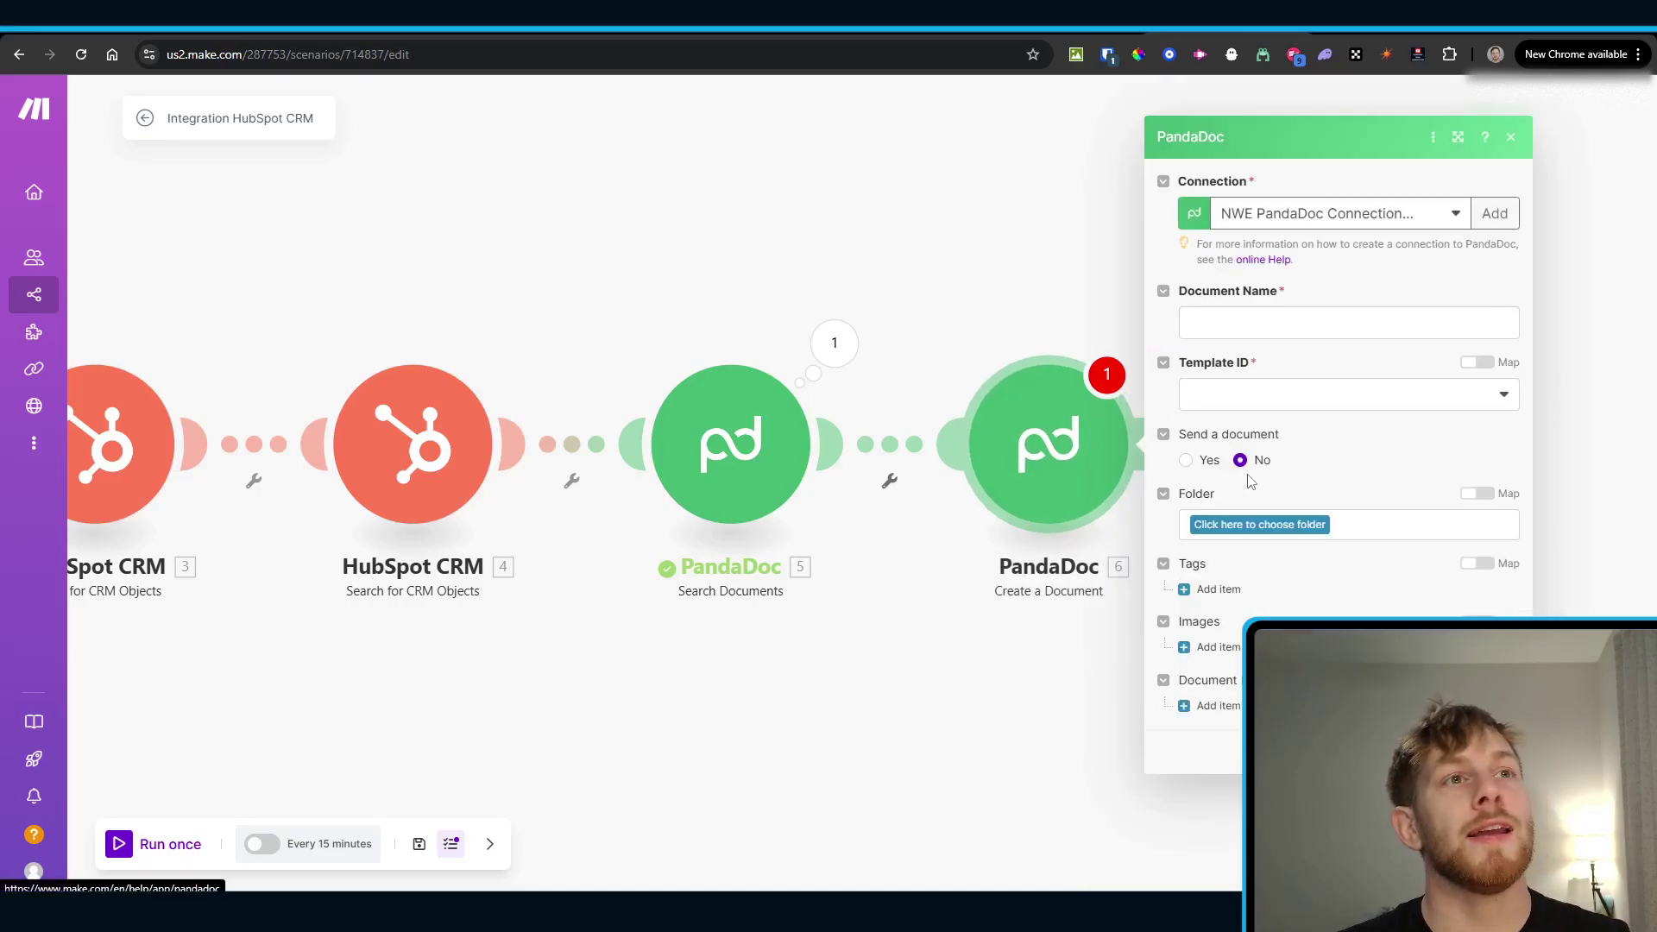
Step: Name the new document "CSA | " followed by the Company name property from HubSpot search module 3, and select the (live) NWR CSA Template
{"action": "left_click", "coordinate": [1268, 320]}
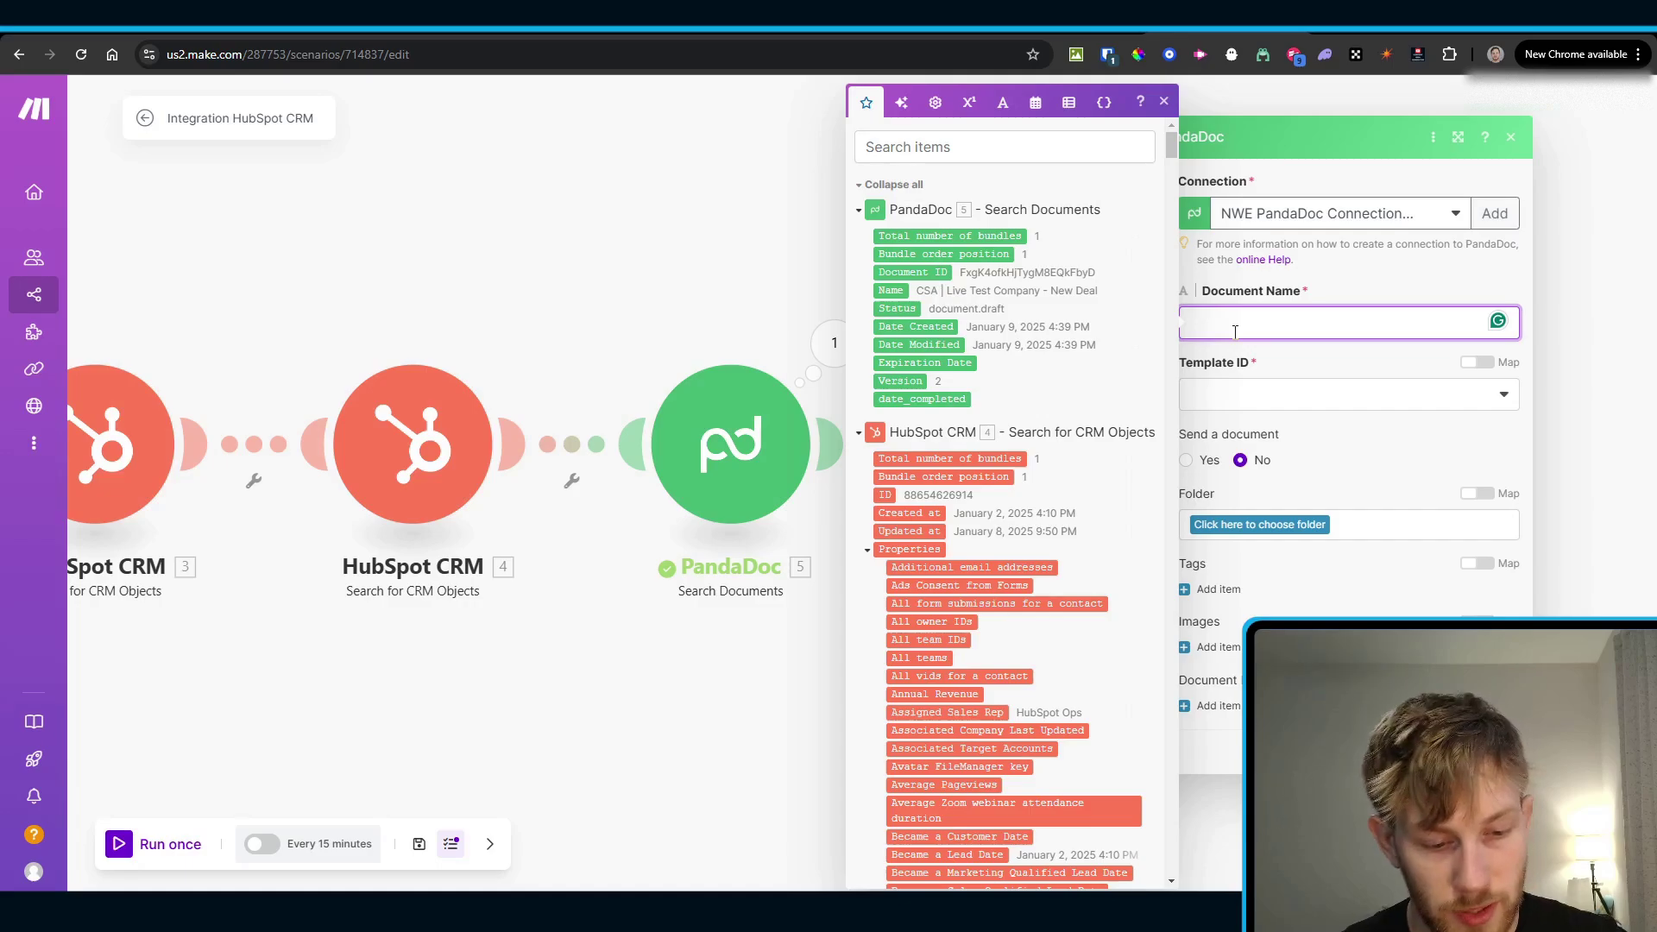
{"action": "type", "text": "CS"}
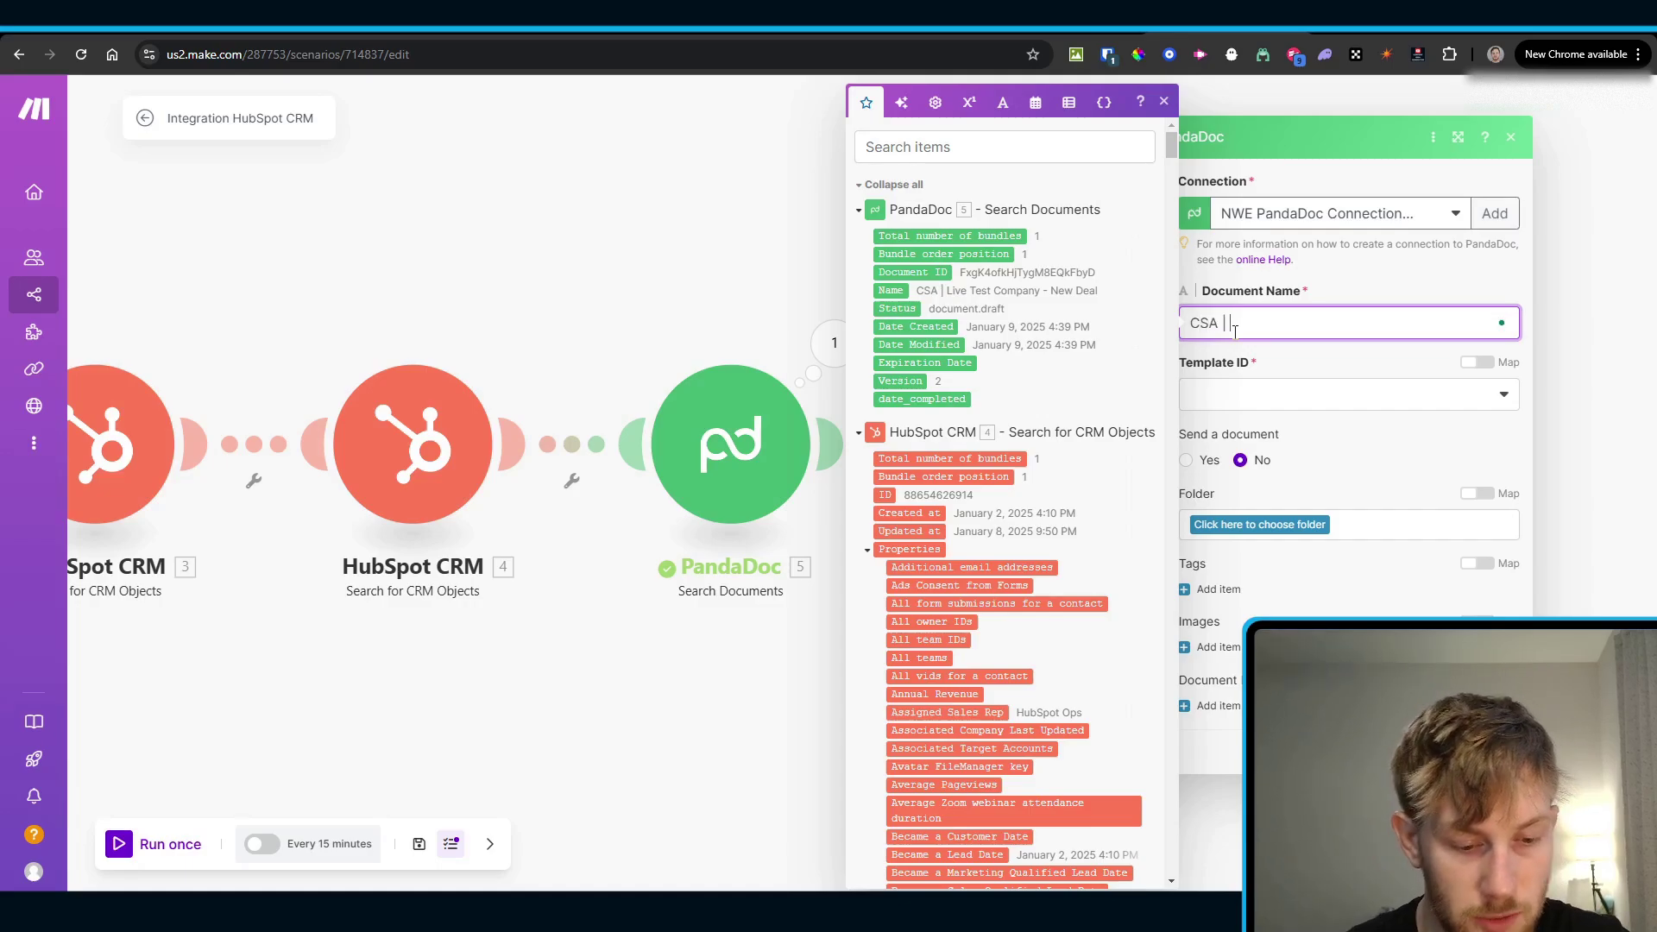
{"action": "type", "text": "A |"}
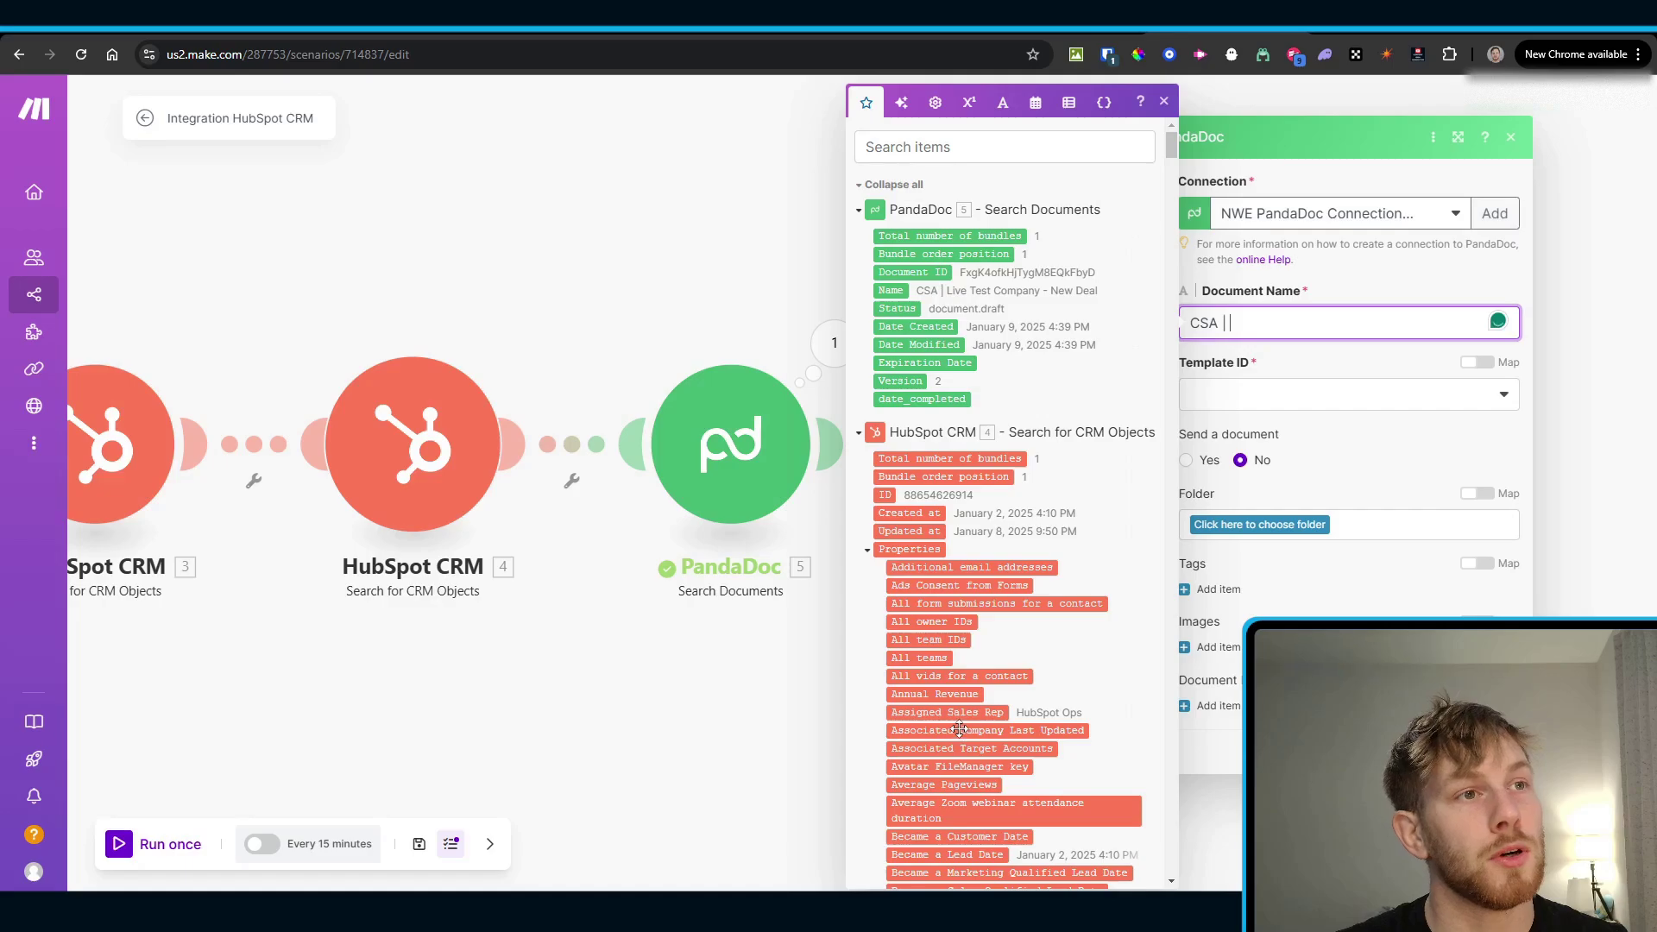
{"action": "scroll", "coordinate": [952, 720], "scroll_direction": "down", "scroll_amount": 1}
{"action": "scroll", "coordinate": [952, 720], "scroll_direction": "down", "scroll_amount": 12}
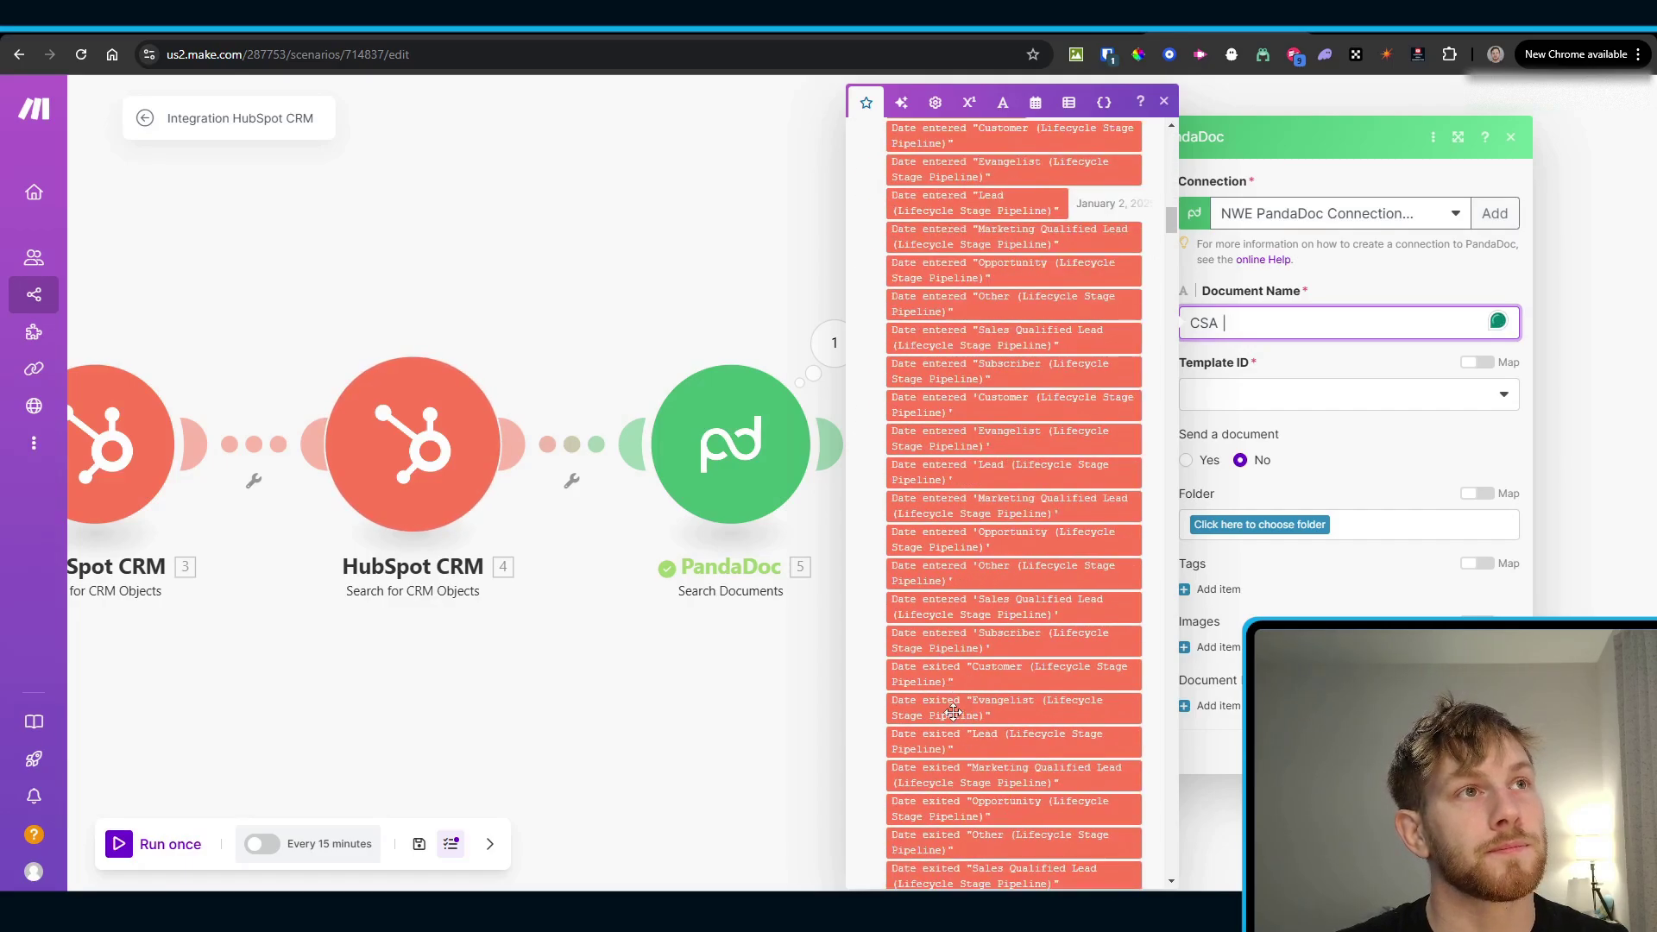
{"action": "scroll", "coordinate": [916, 432], "scroll_direction": "down", "scroll_amount": 10}
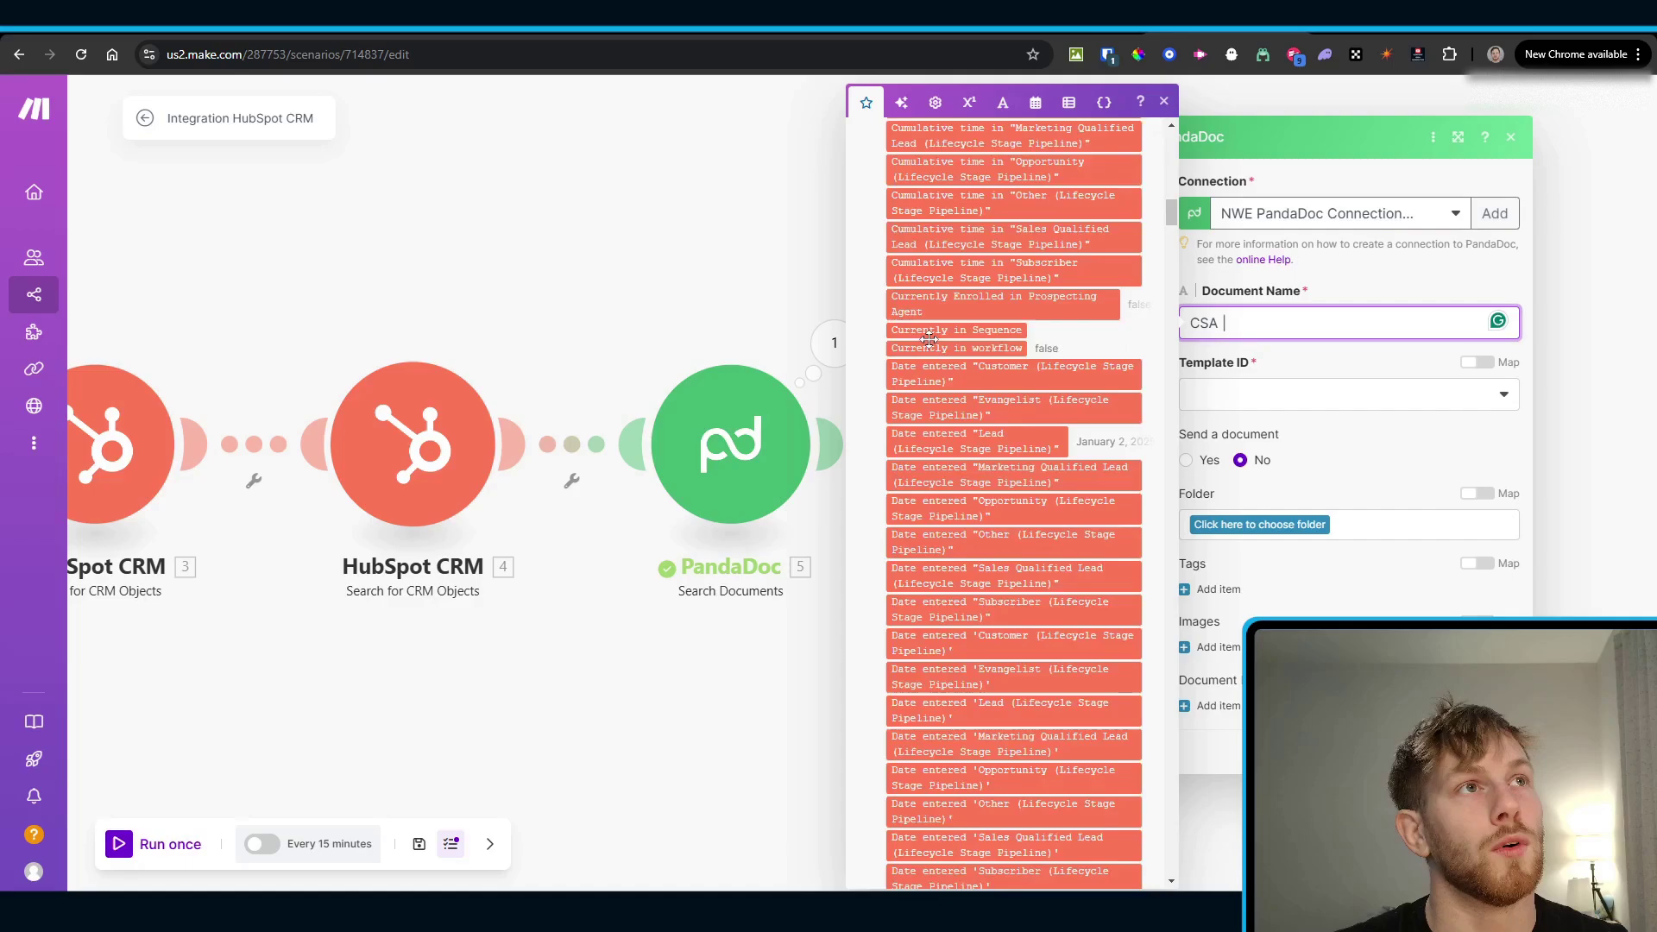
{"action": "scroll", "coordinate": [920, 401], "scroll_direction": "down", "scroll_amount": 12}
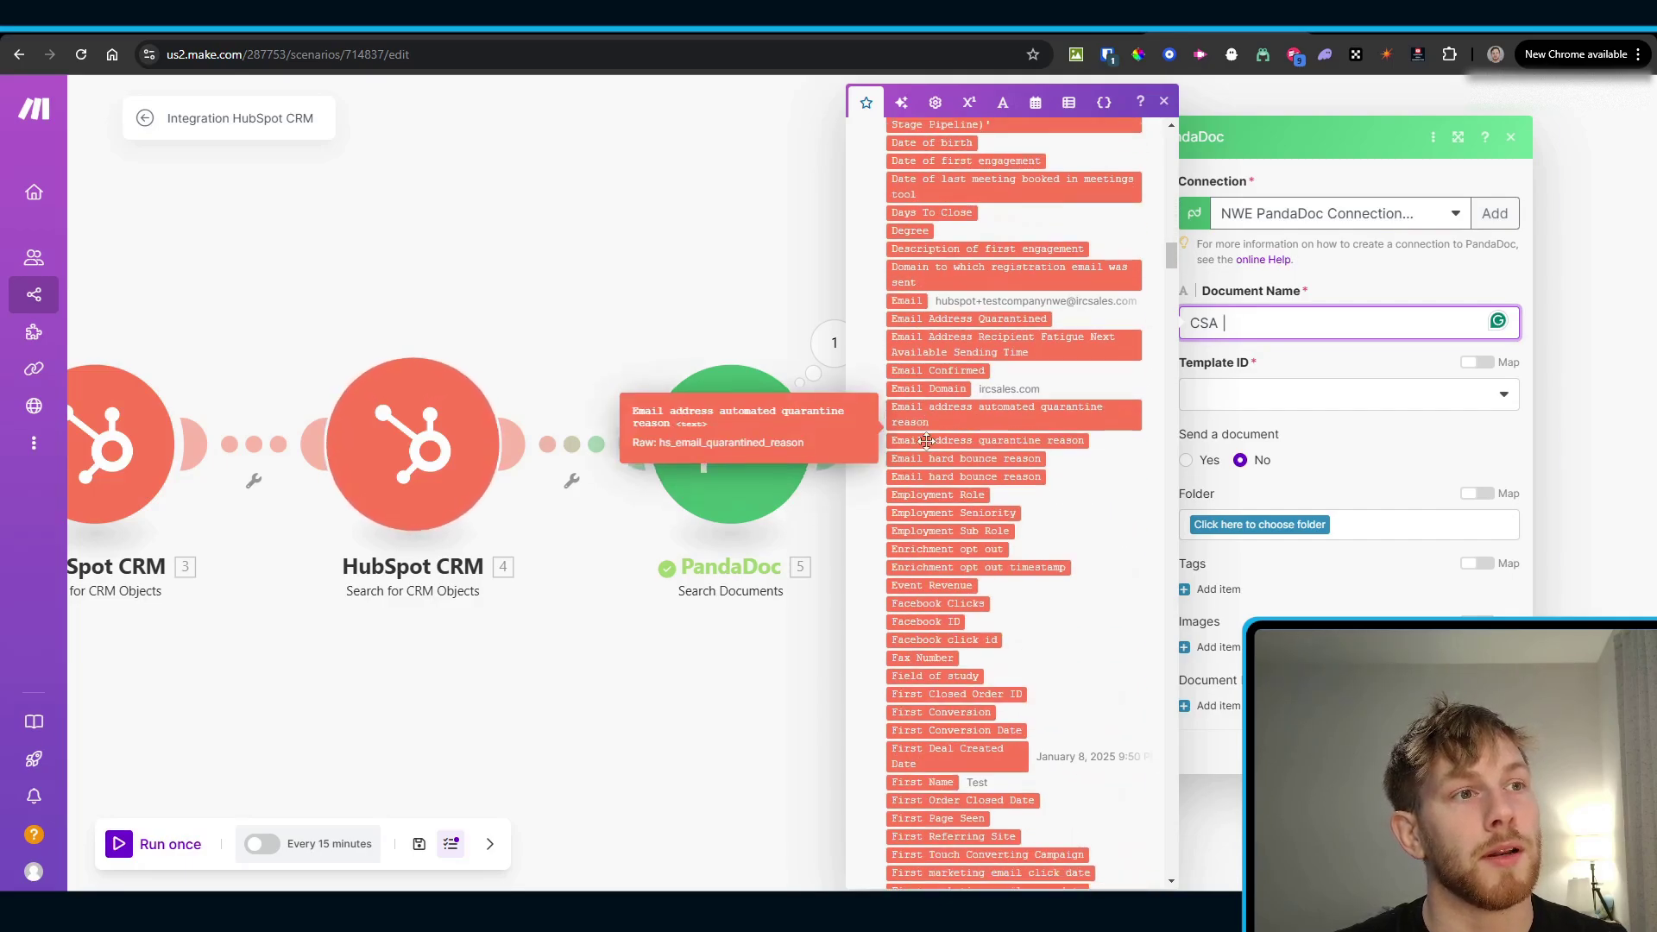
{"action": "scroll", "coordinate": [940, 485], "scroll_direction": "down", "scroll_amount": 15}
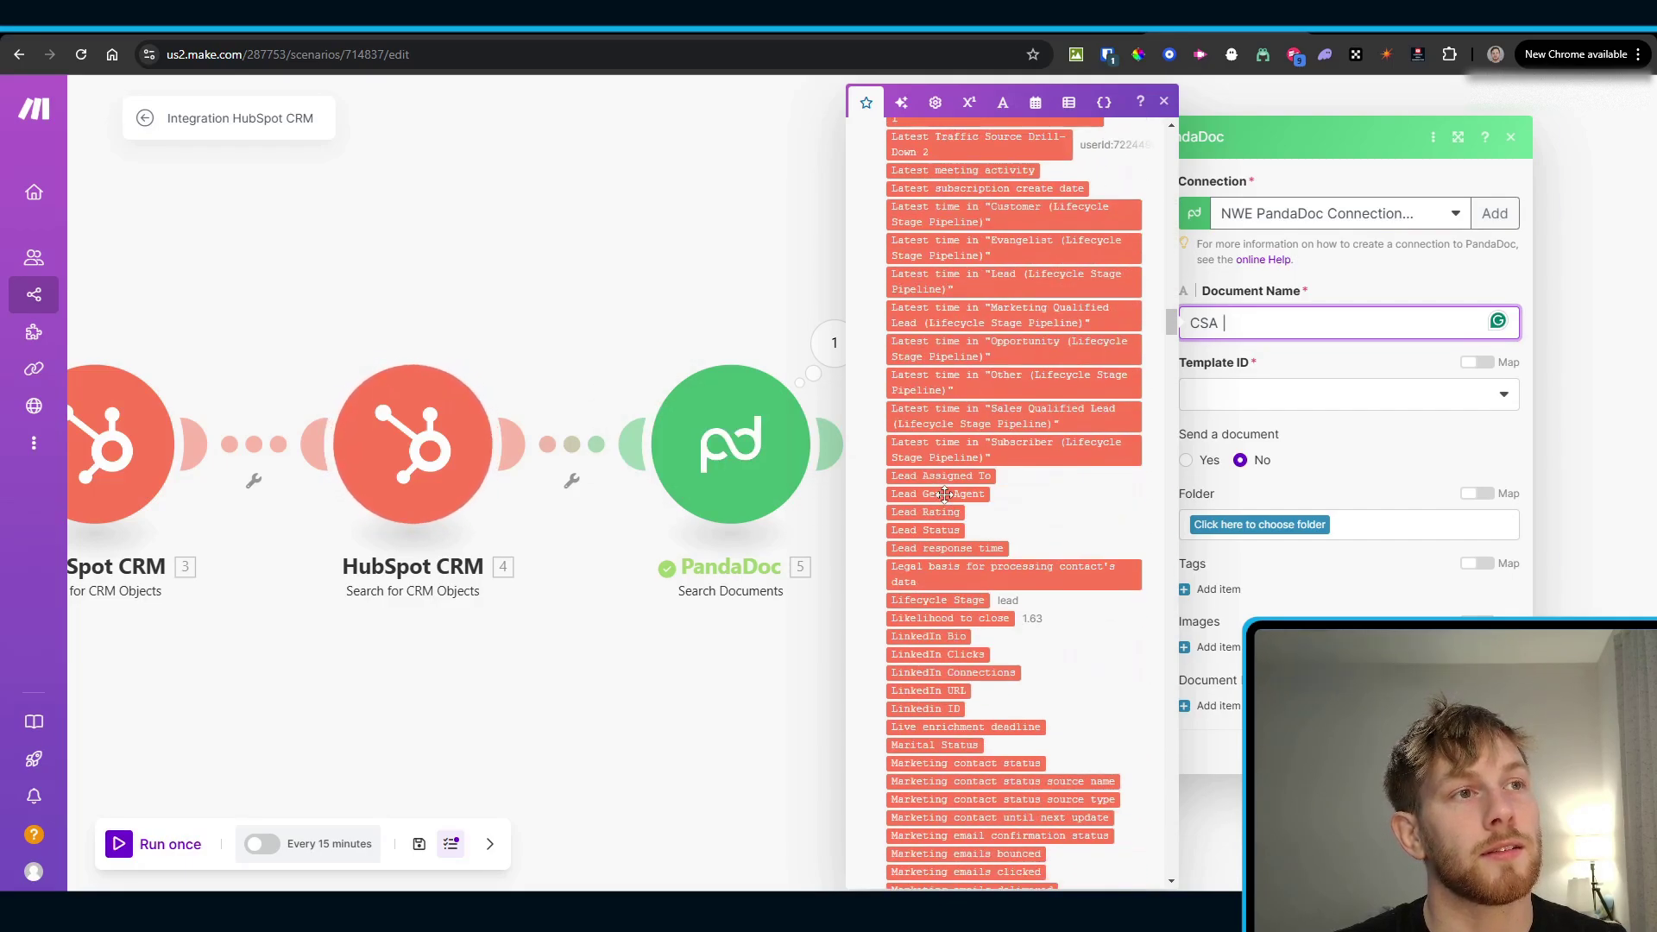
{"action": "scroll", "coordinate": [949, 505], "scroll_direction": "down", "scroll_amount": 20}
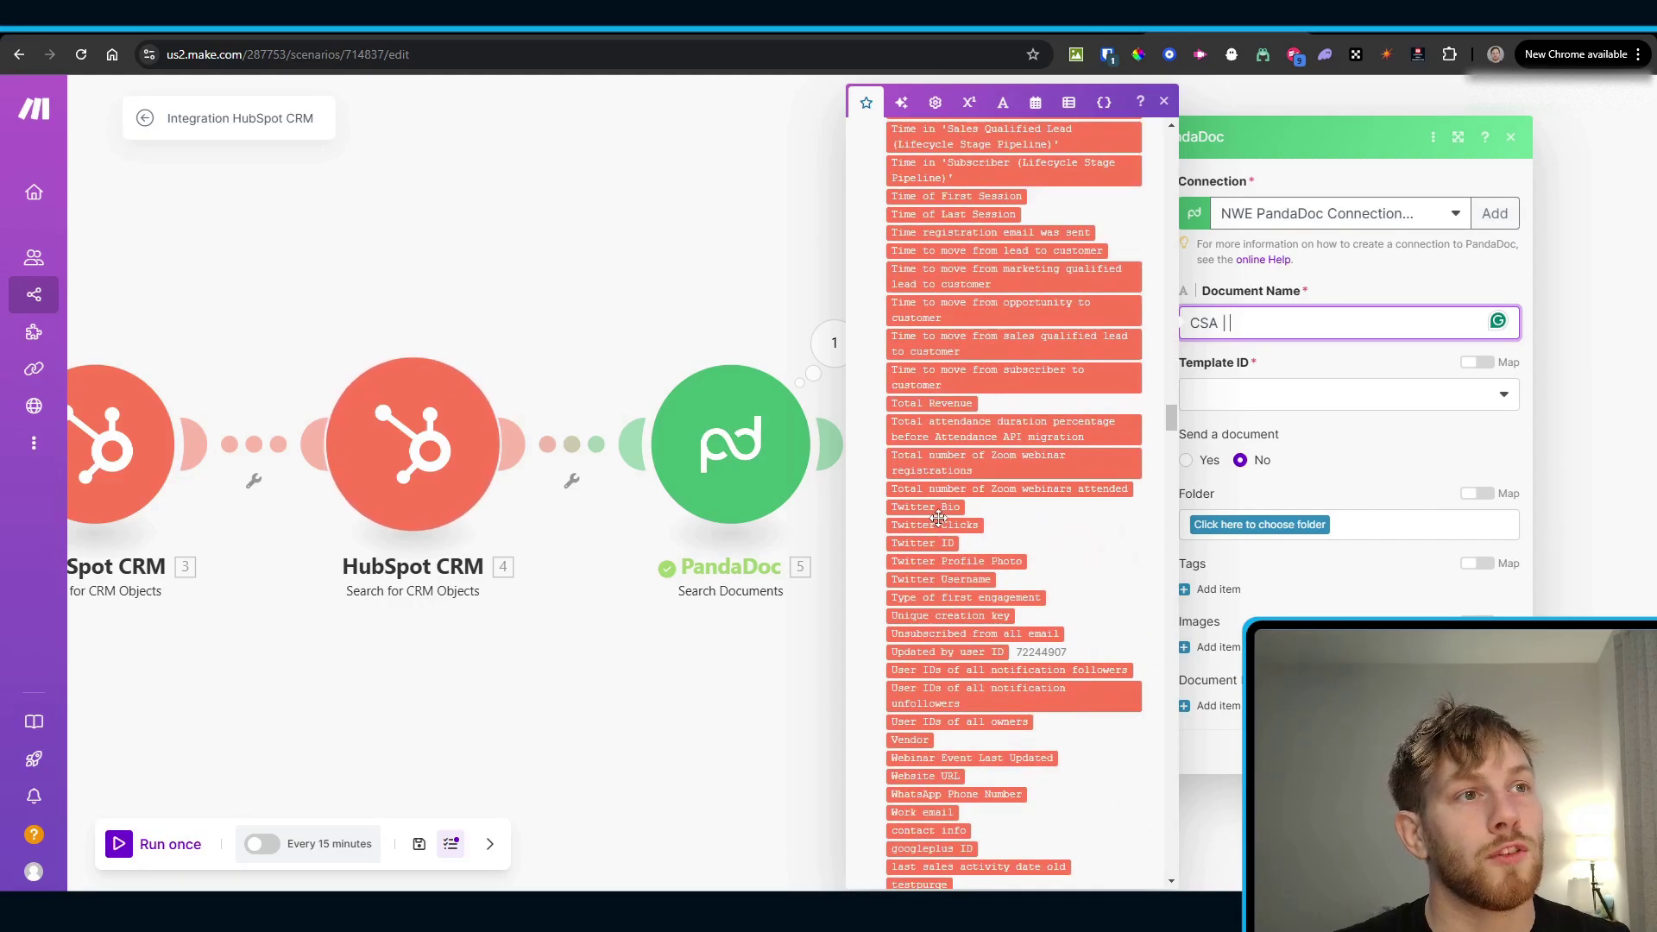
{"action": "scroll", "coordinate": [947, 528], "scroll_direction": "down", "scroll_amount": 3}
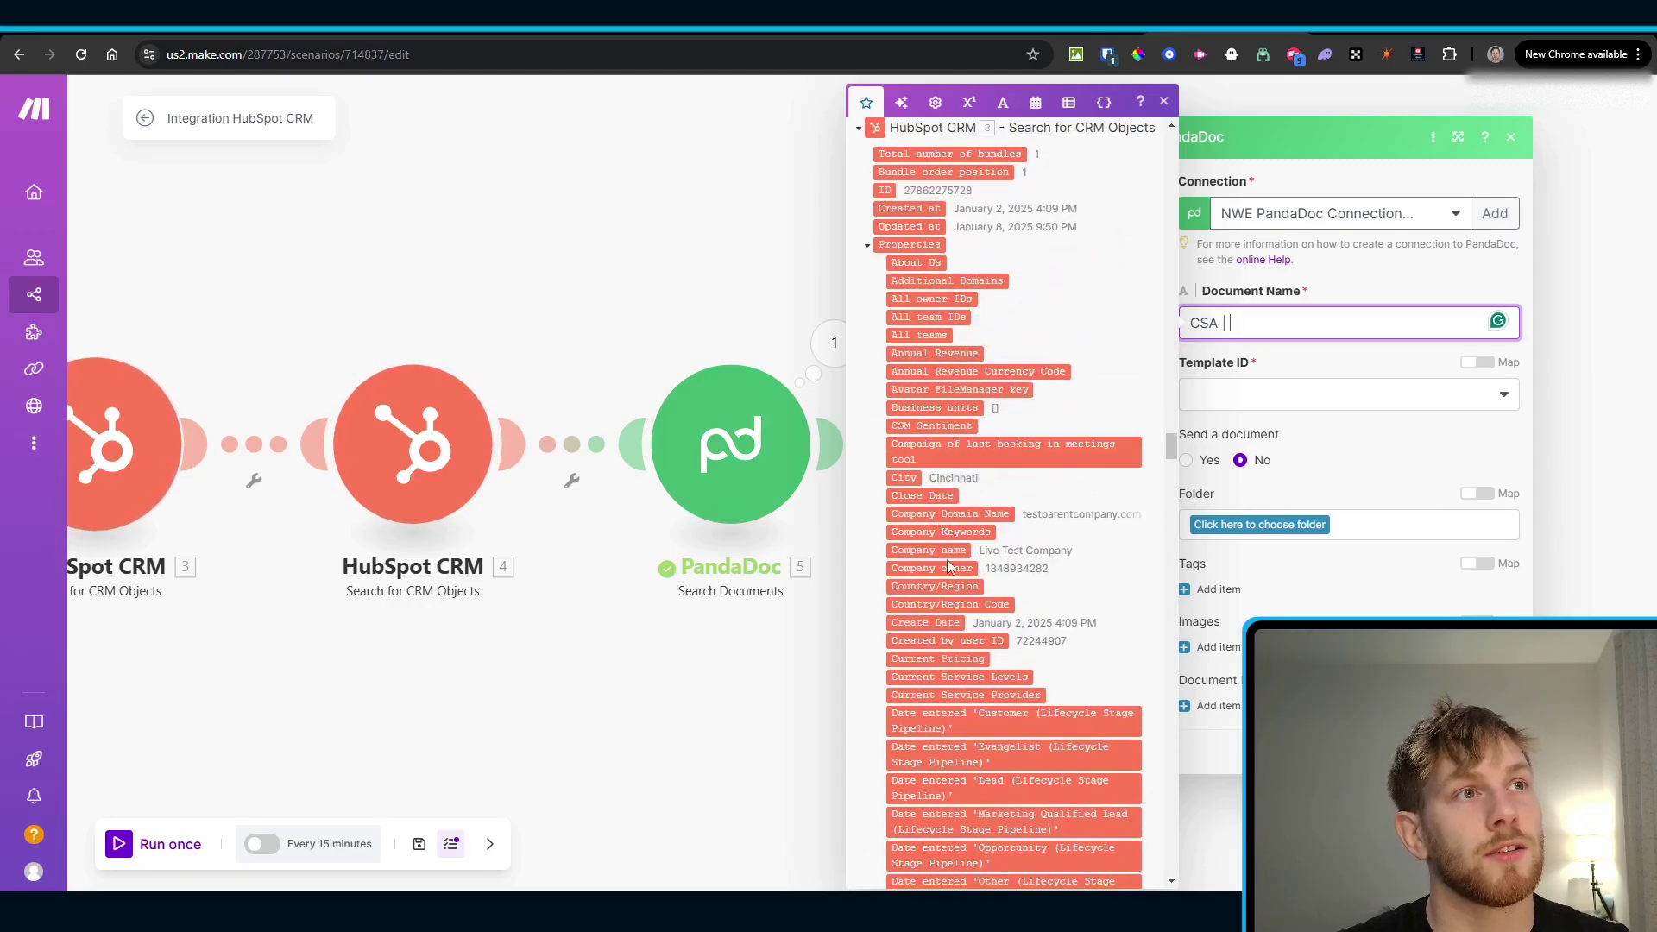
{"action": "left_click", "coordinate": [927, 551]}
{"action": "left_click", "coordinate": [1297, 399]}
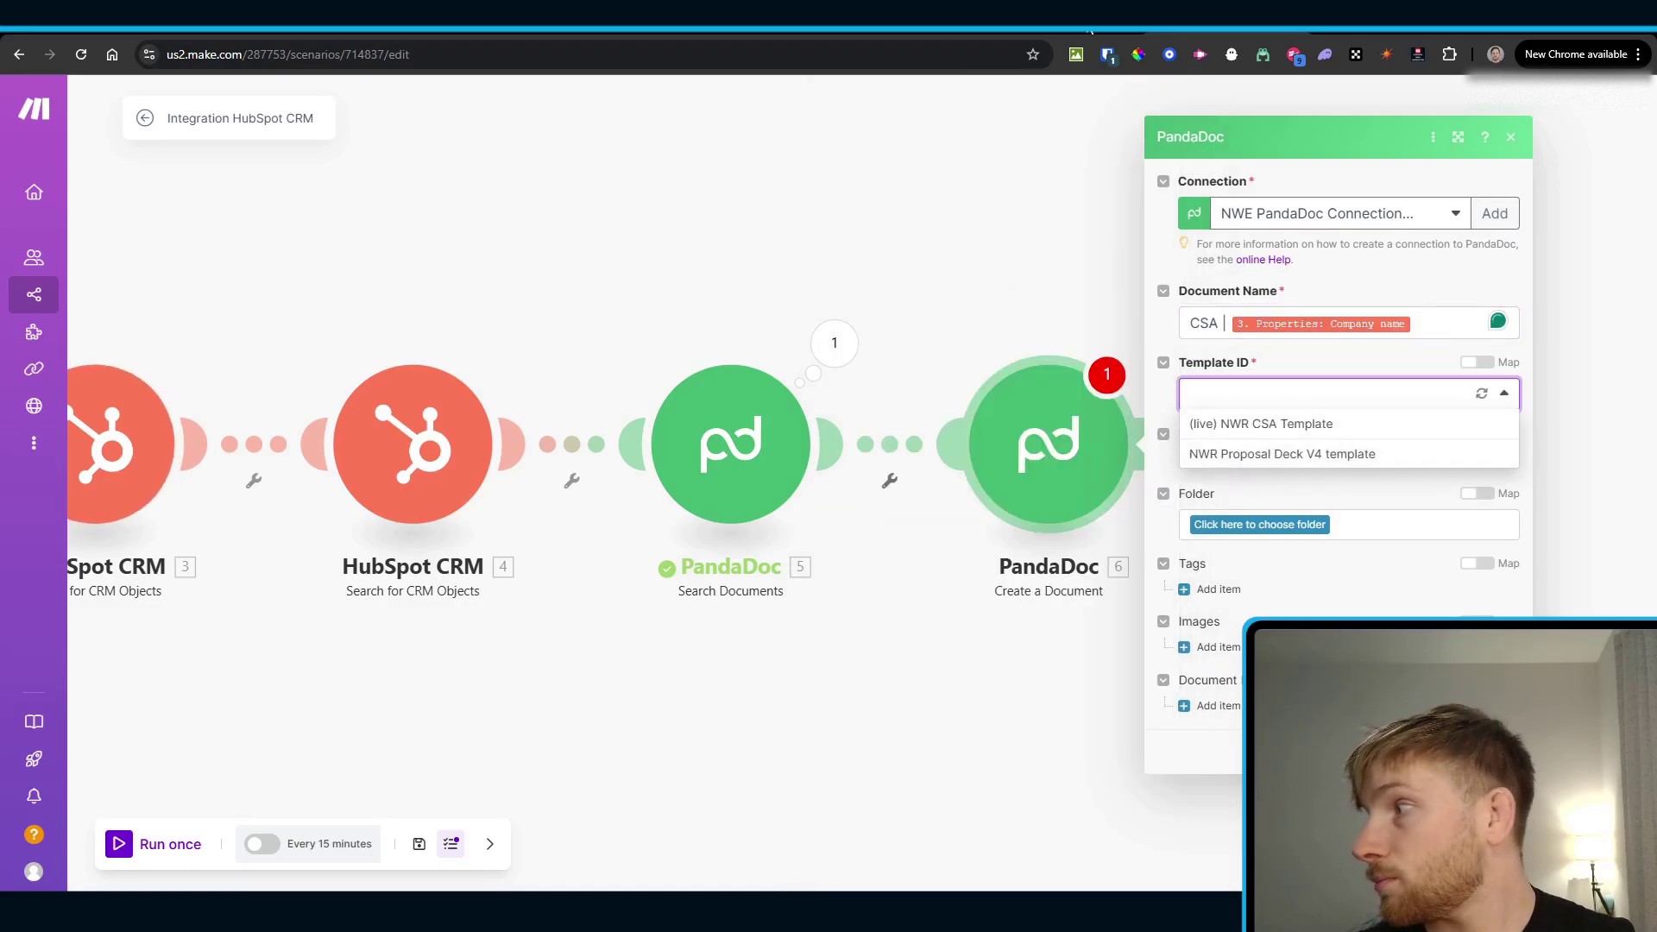
{"action": "left_click", "coordinate": [1230, 425]}
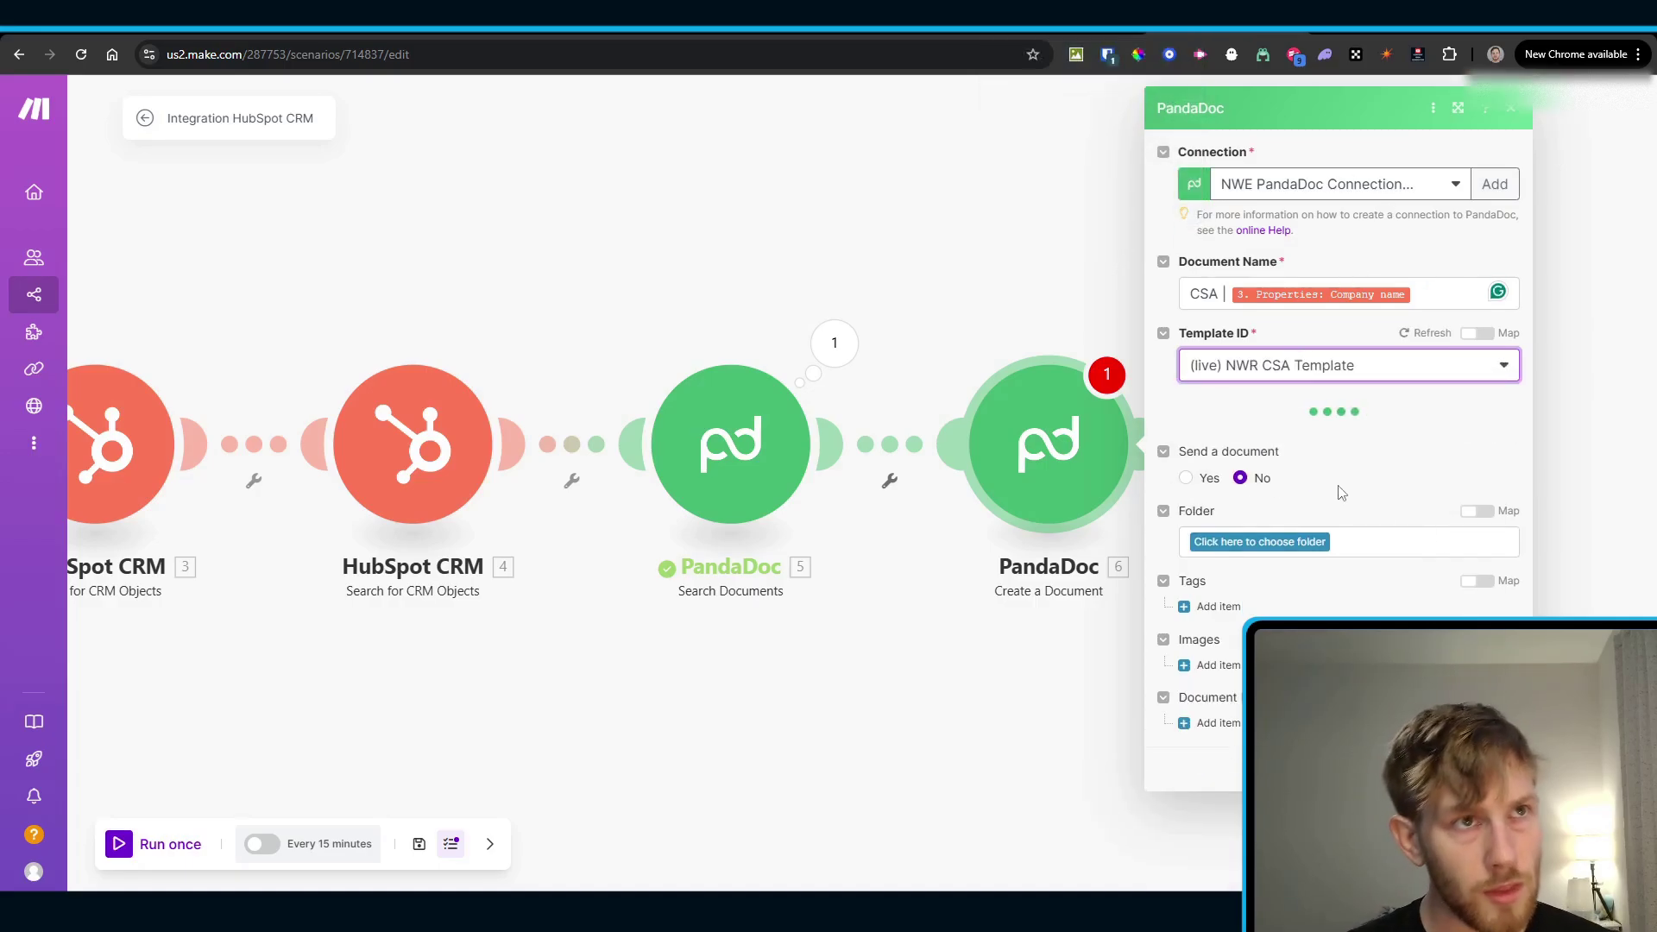
Step: Examine the template's role and token fields in the Create a Document module, briefly checking the PandaDoc dashboard as well
{"action": "scroll", "coordinate": [1320, 436], "scroll_direction": "down", "scroll_amount": 4}
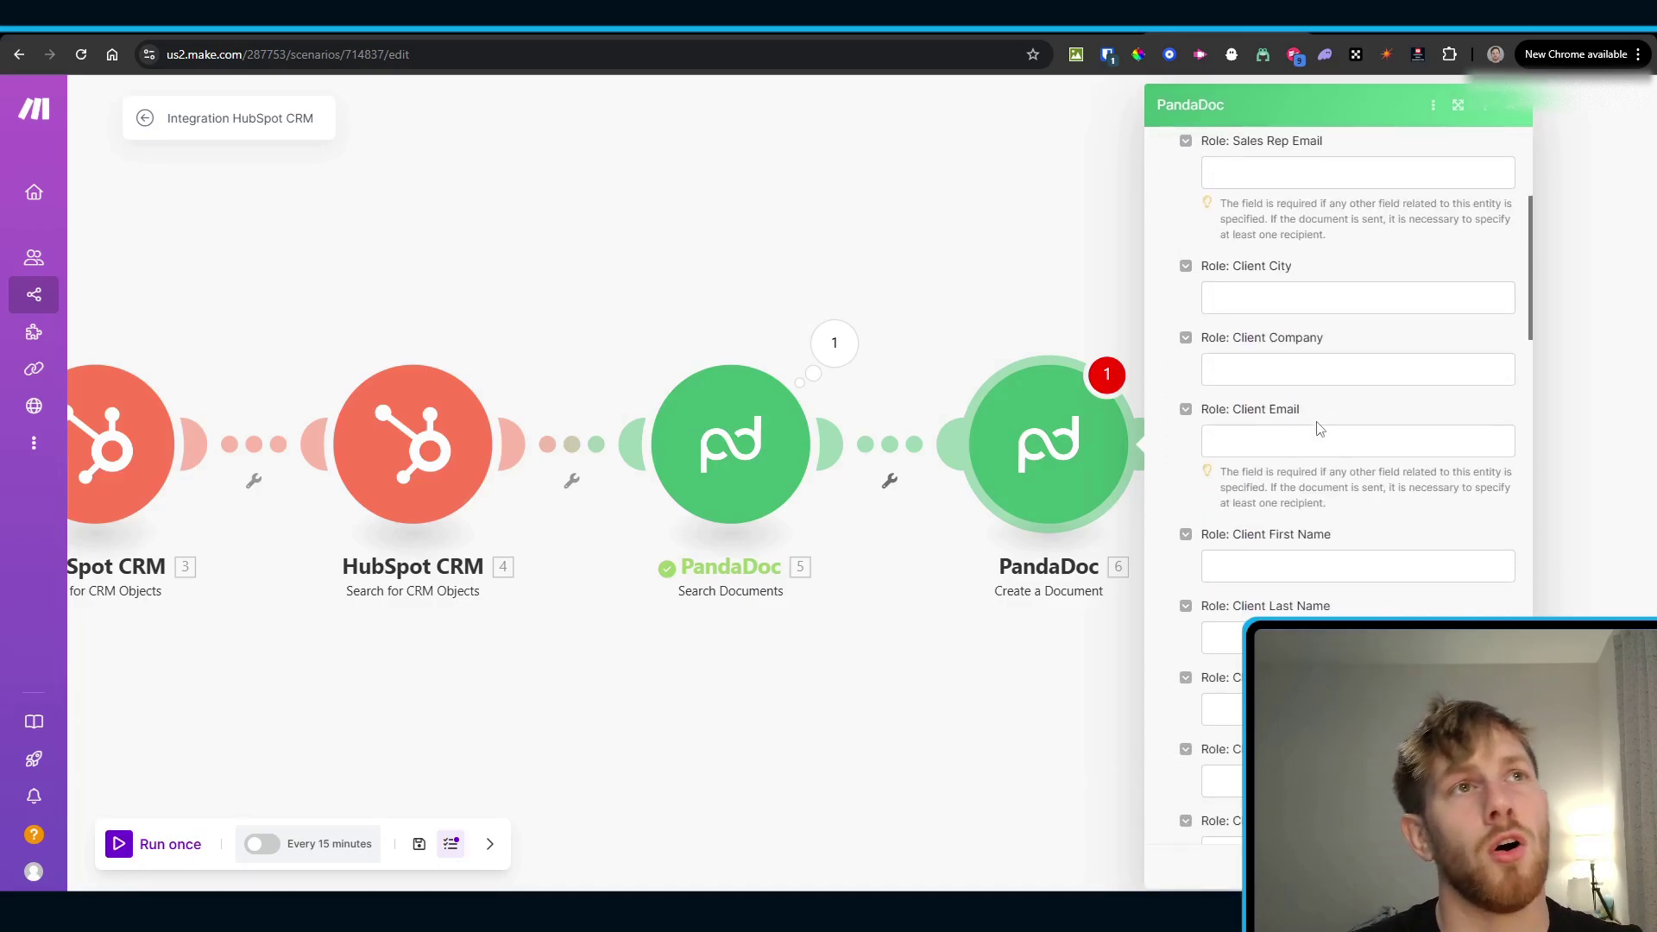
{"action": "scroll", "coordinate": [1304, 249], "scroll_direction": "down", "scroll_amount": 20}
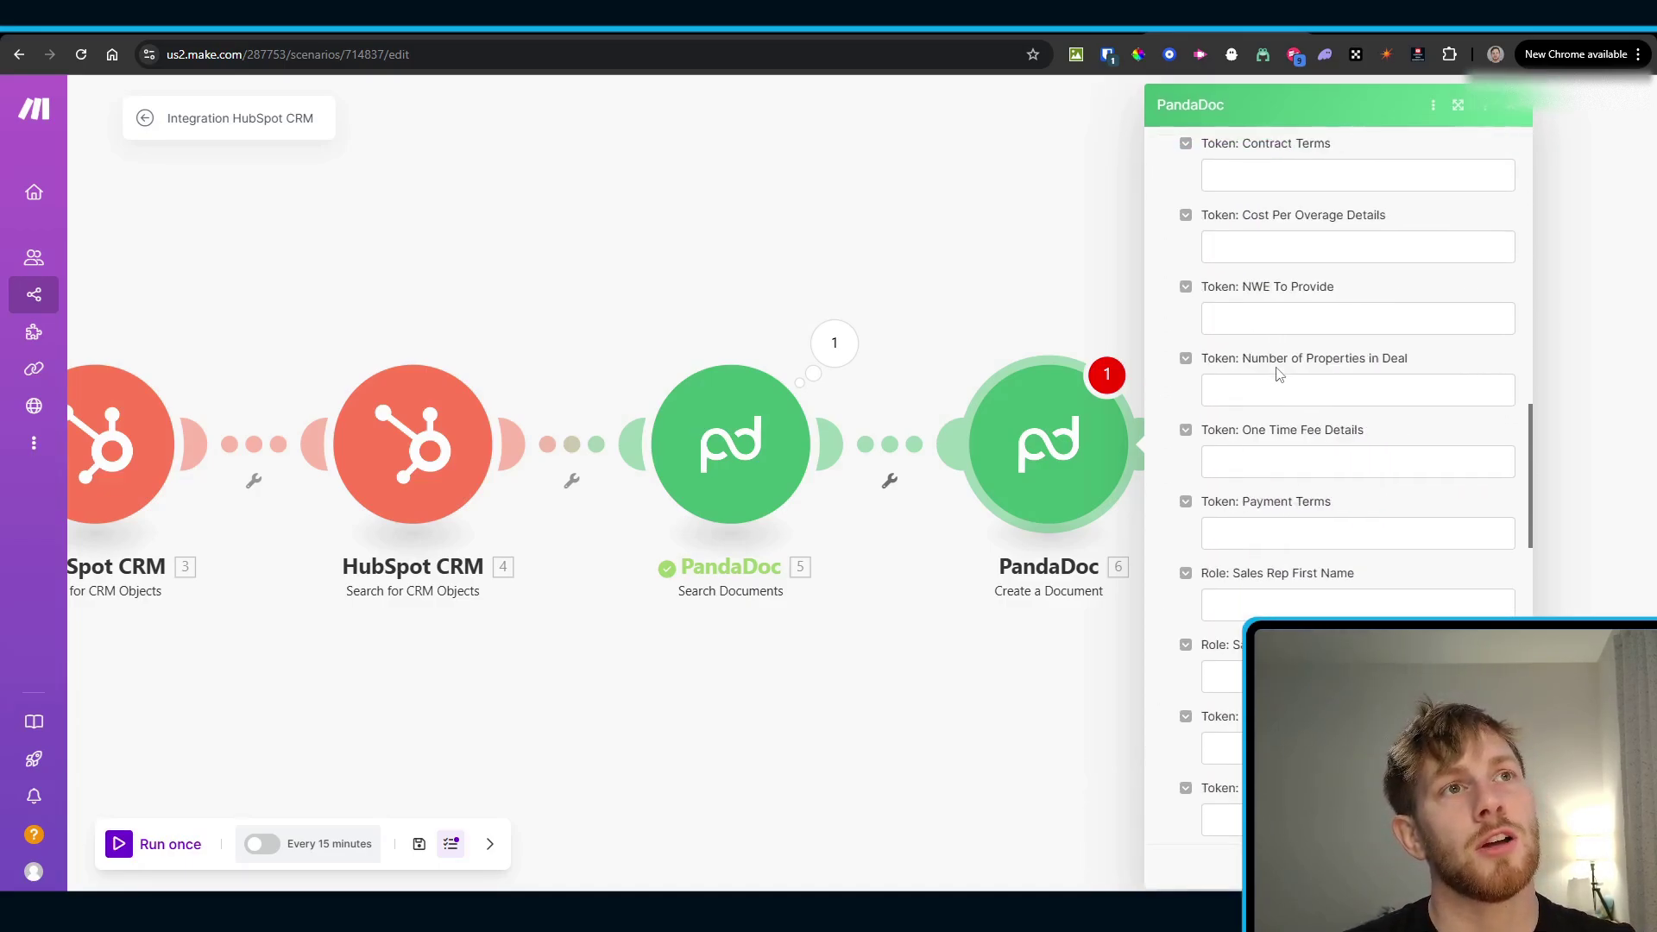
{"action": "scroll", "coordinate": [1294, 483], "scroll_direction": "up", "scroll_amount": 20}
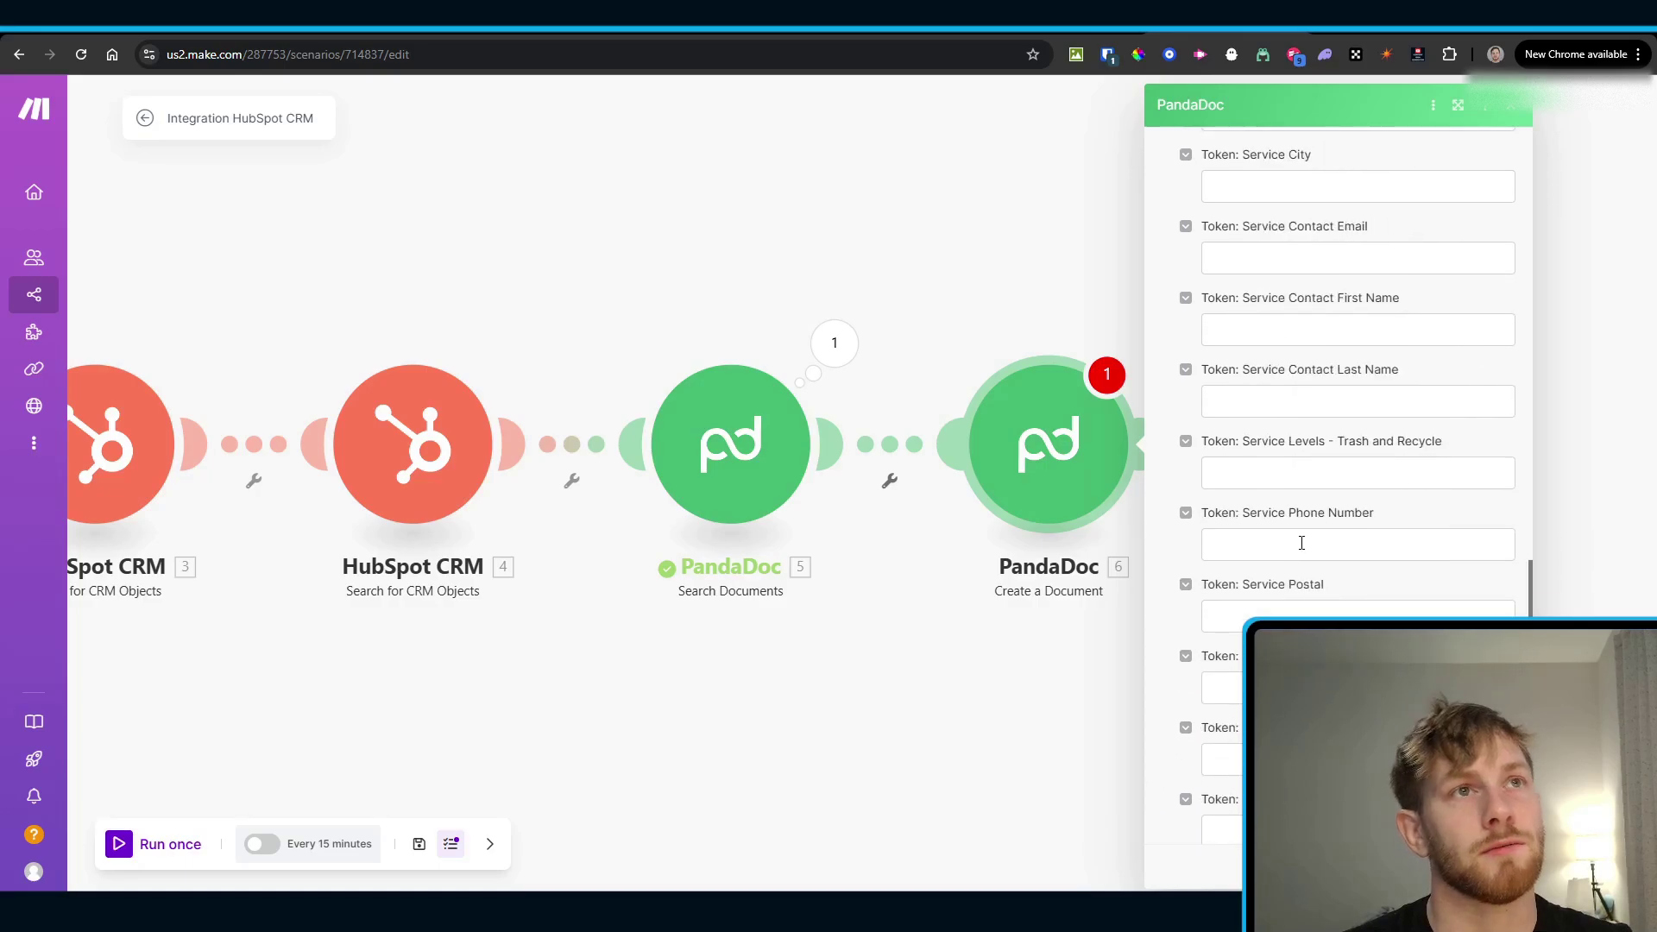
{"action": "scroll", "coordinate": [1303, 544], "scroll_direction": "up", "scroll_amount": 8}
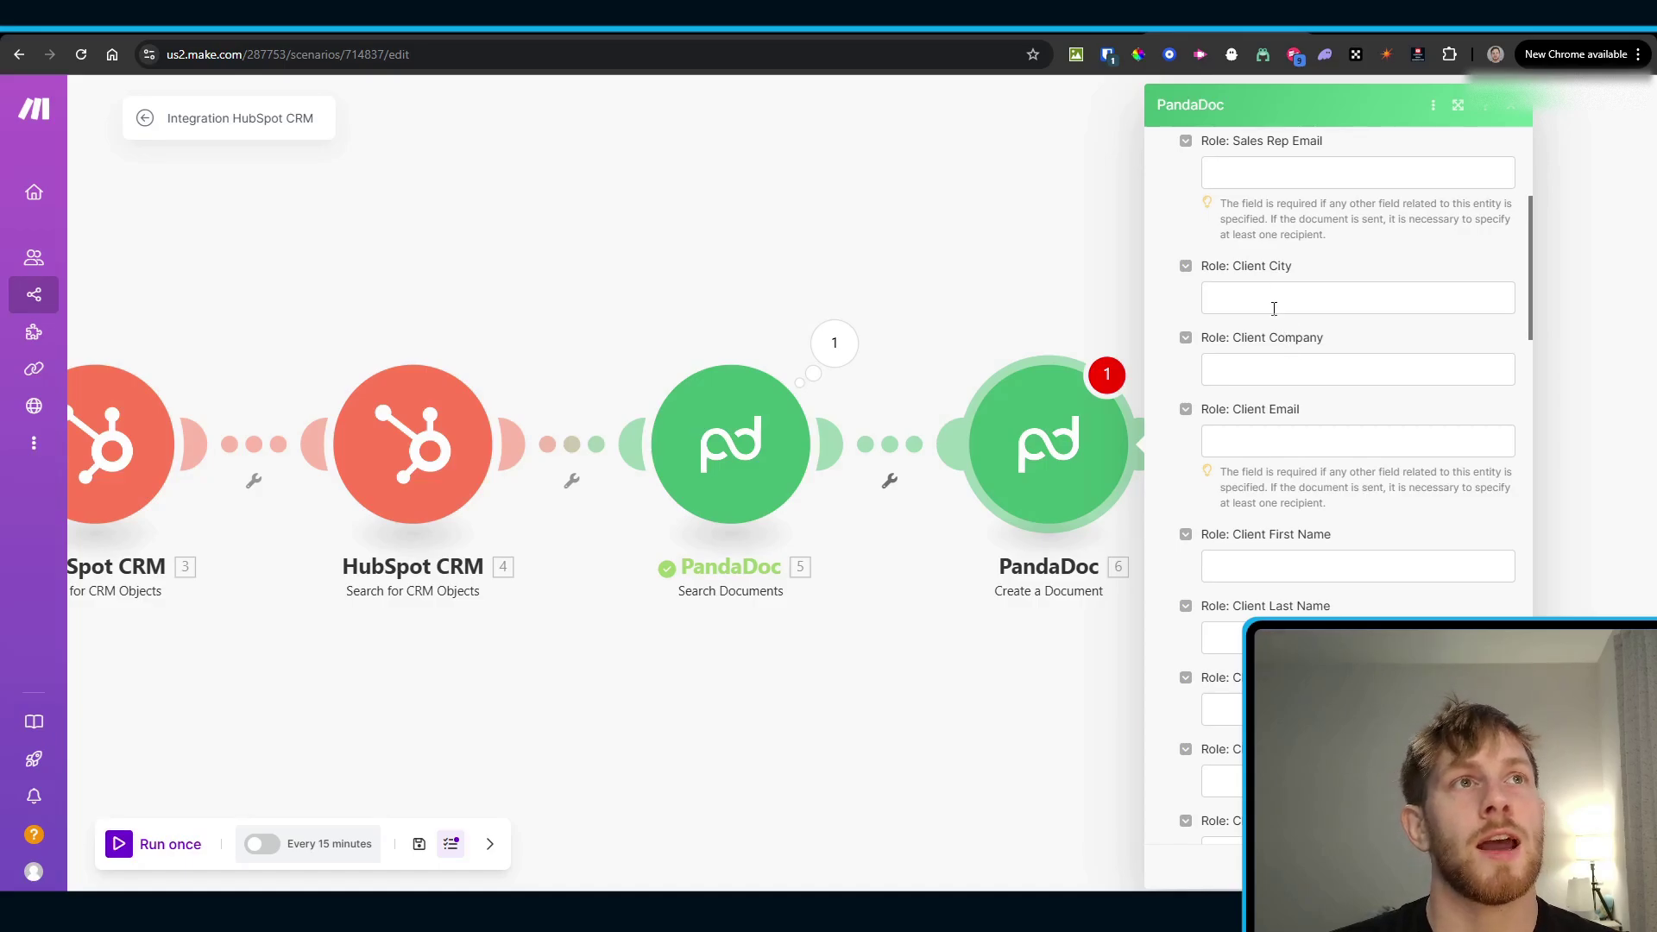
{"action": "left_click", "coordinate": [1274, 300]}
{"action": "left_click", "coordinate": [1400, 343]}
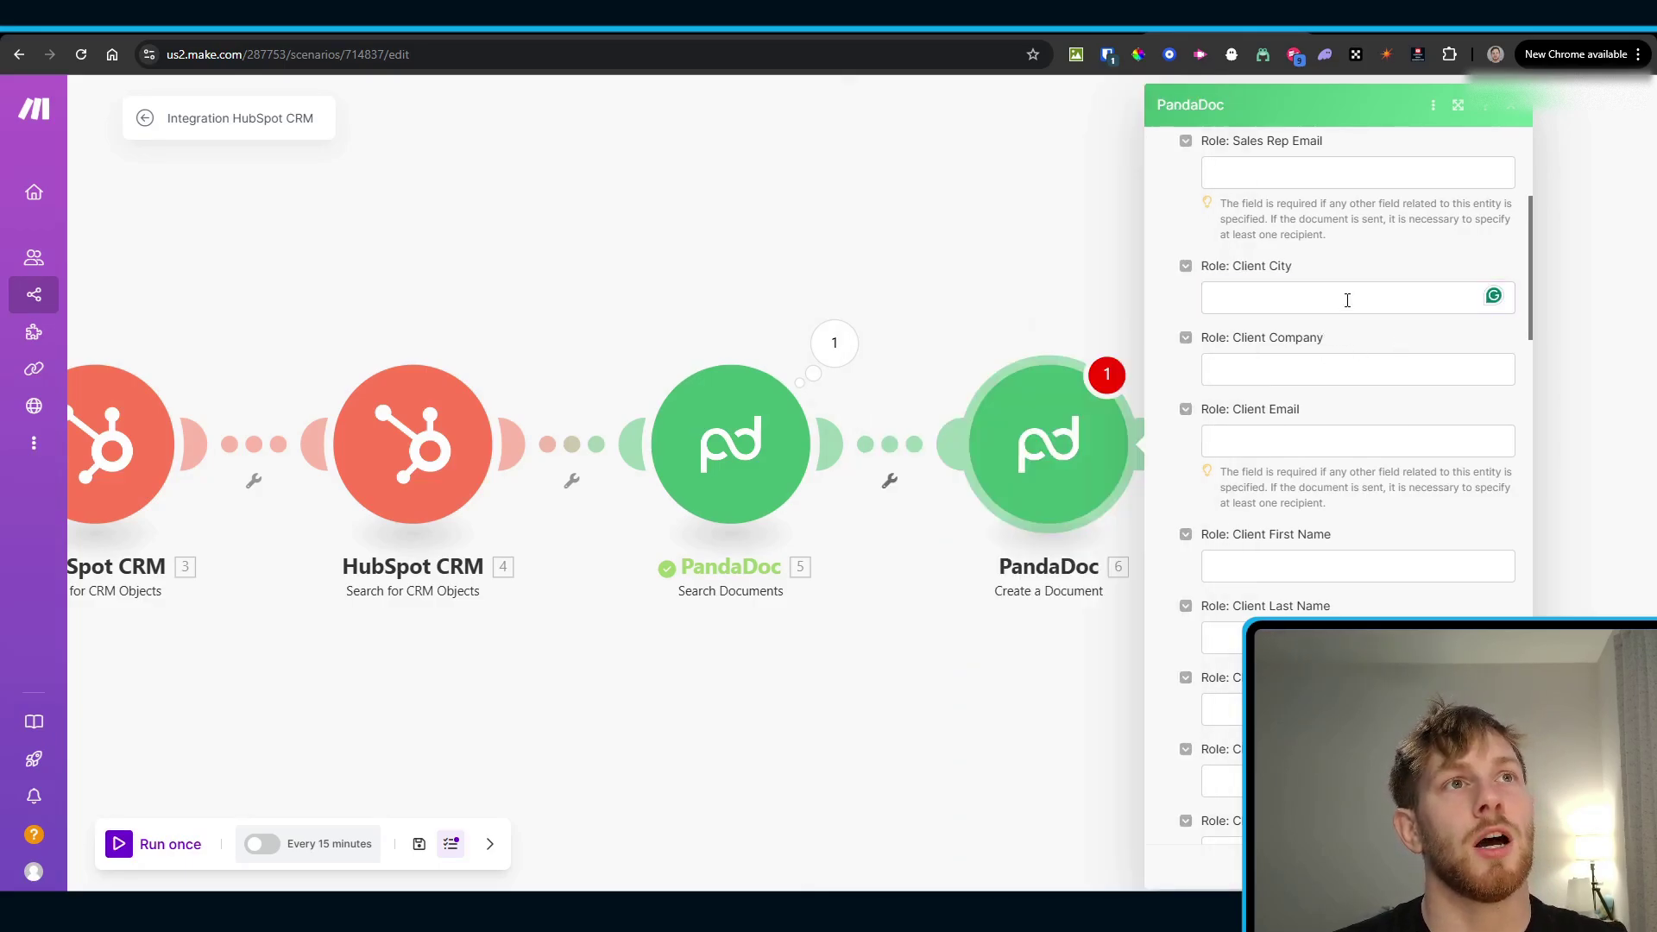
{"action": "scroll", "coordinate": [1401, 374], "scroll_direction": "up", "scroll_amount": 3}
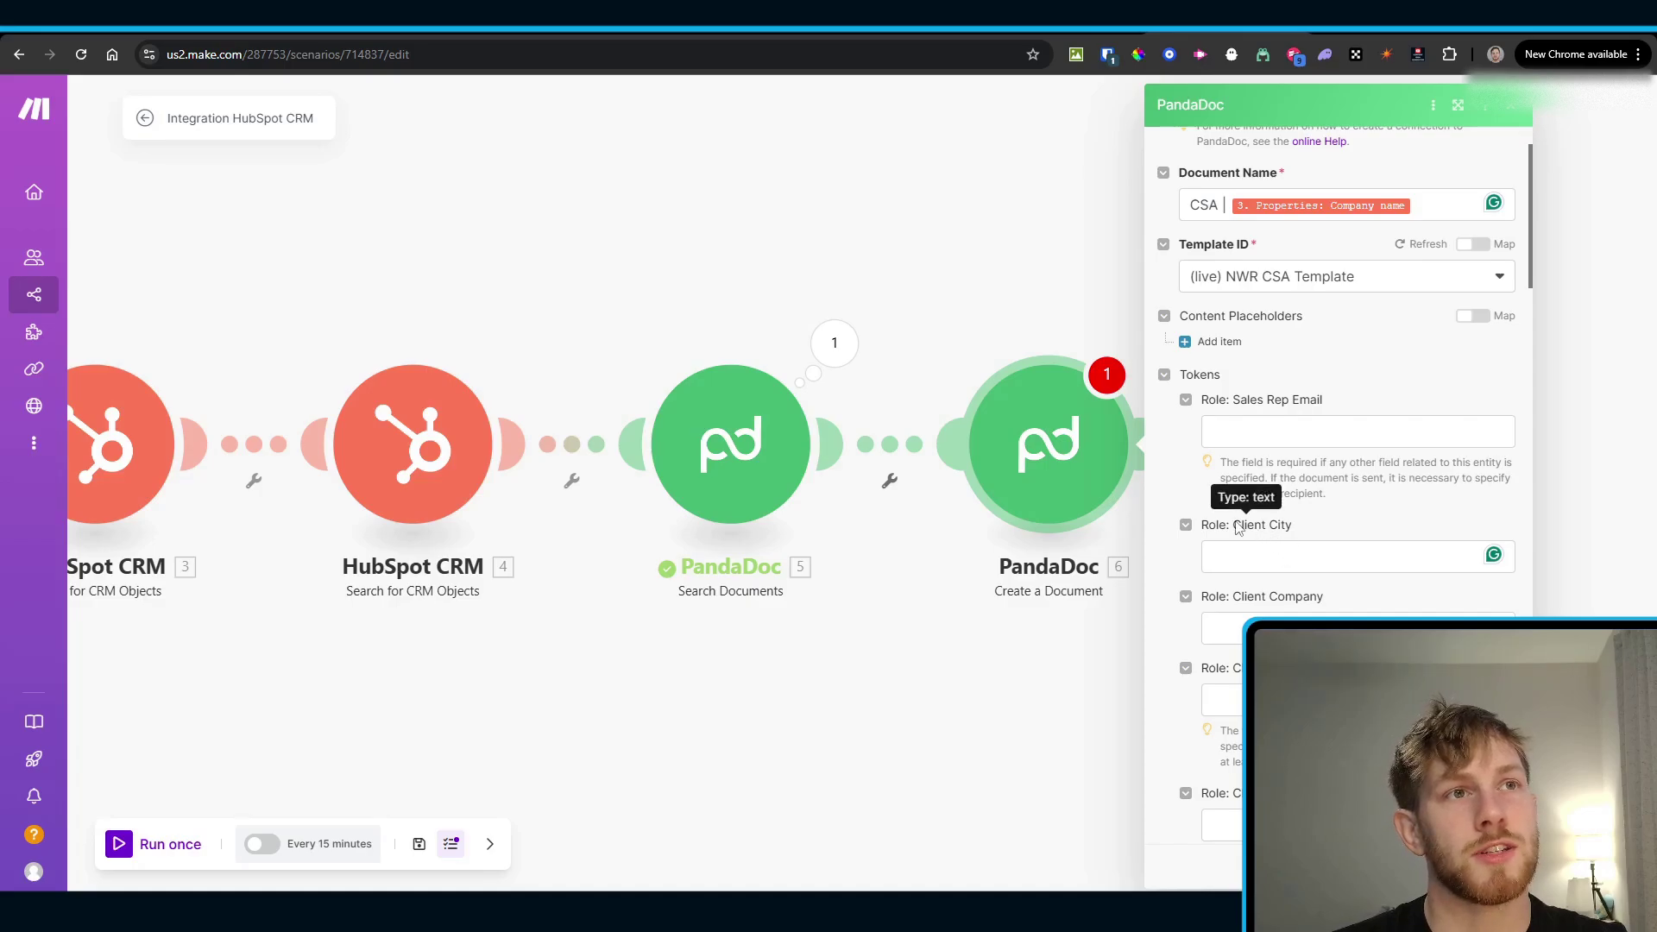
{"action": "left_click_drag", "start_coordinate": [1234, 525], "coordinate": [1345, 534]}
{"action": "left_click_drag", "start_coordinate": [1240, 597], "coordinate": [1347, 599]}
{"action": "scroll", "coordinate": [1352, 607], "scroll_direction": "down", "scroll_amount": 4}
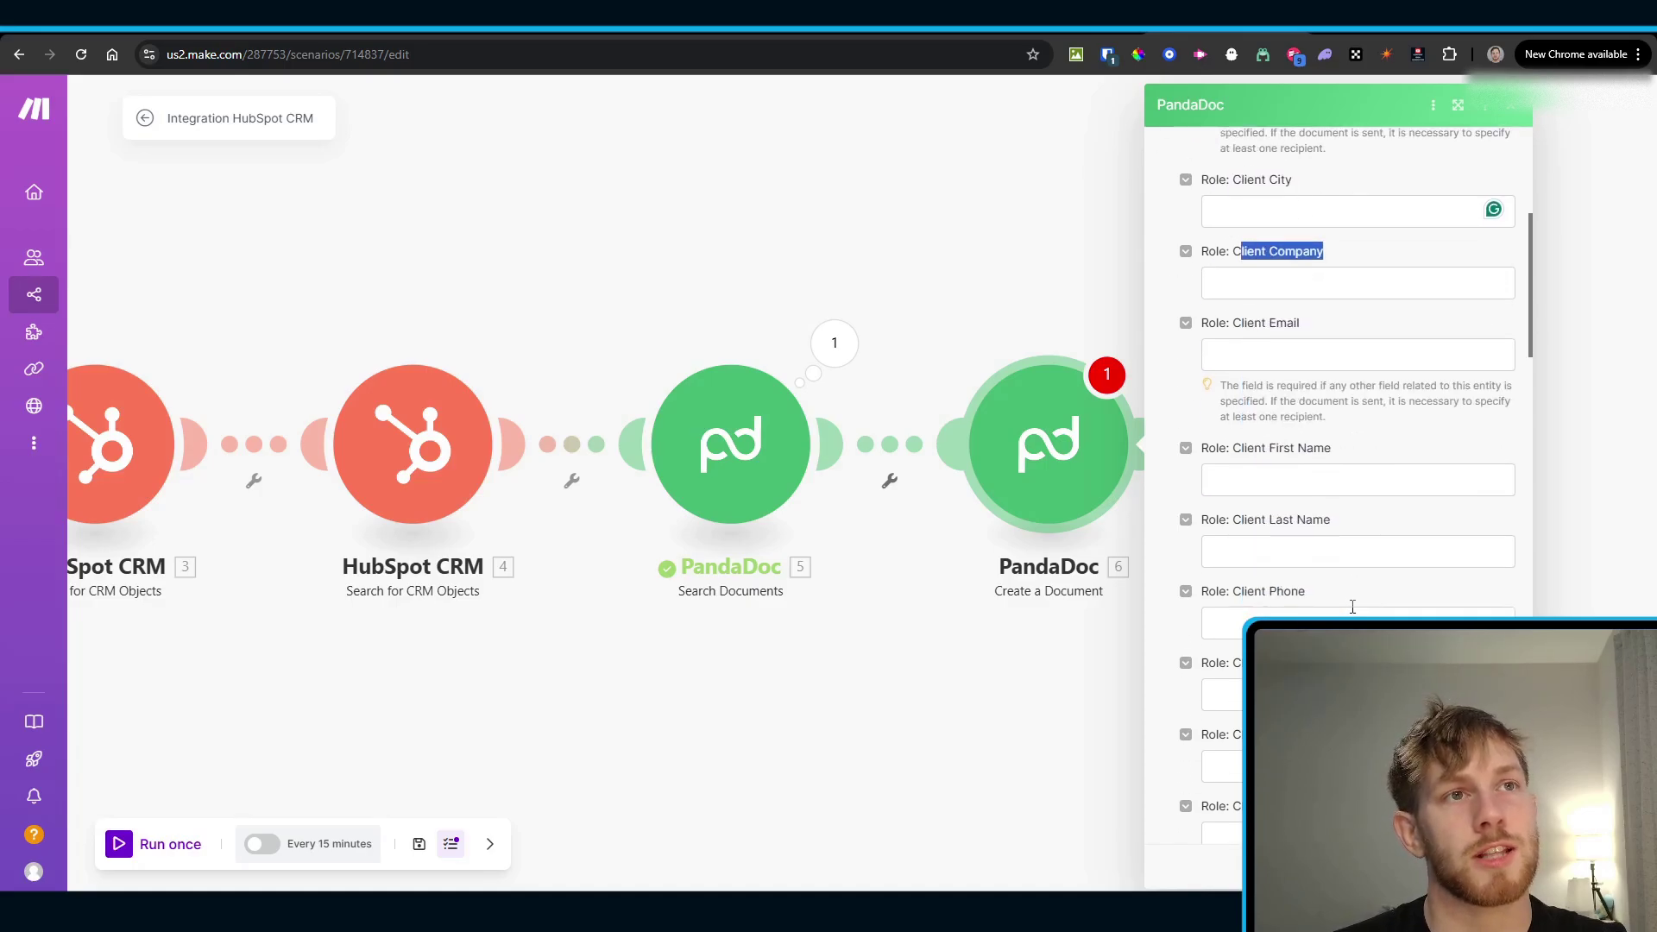
{"action": "left_click_drag", "start_coordinate": [1353, 456], "coordinate": [1232, 449]}
{"action": "key", "text": "ctrl+Tab"}
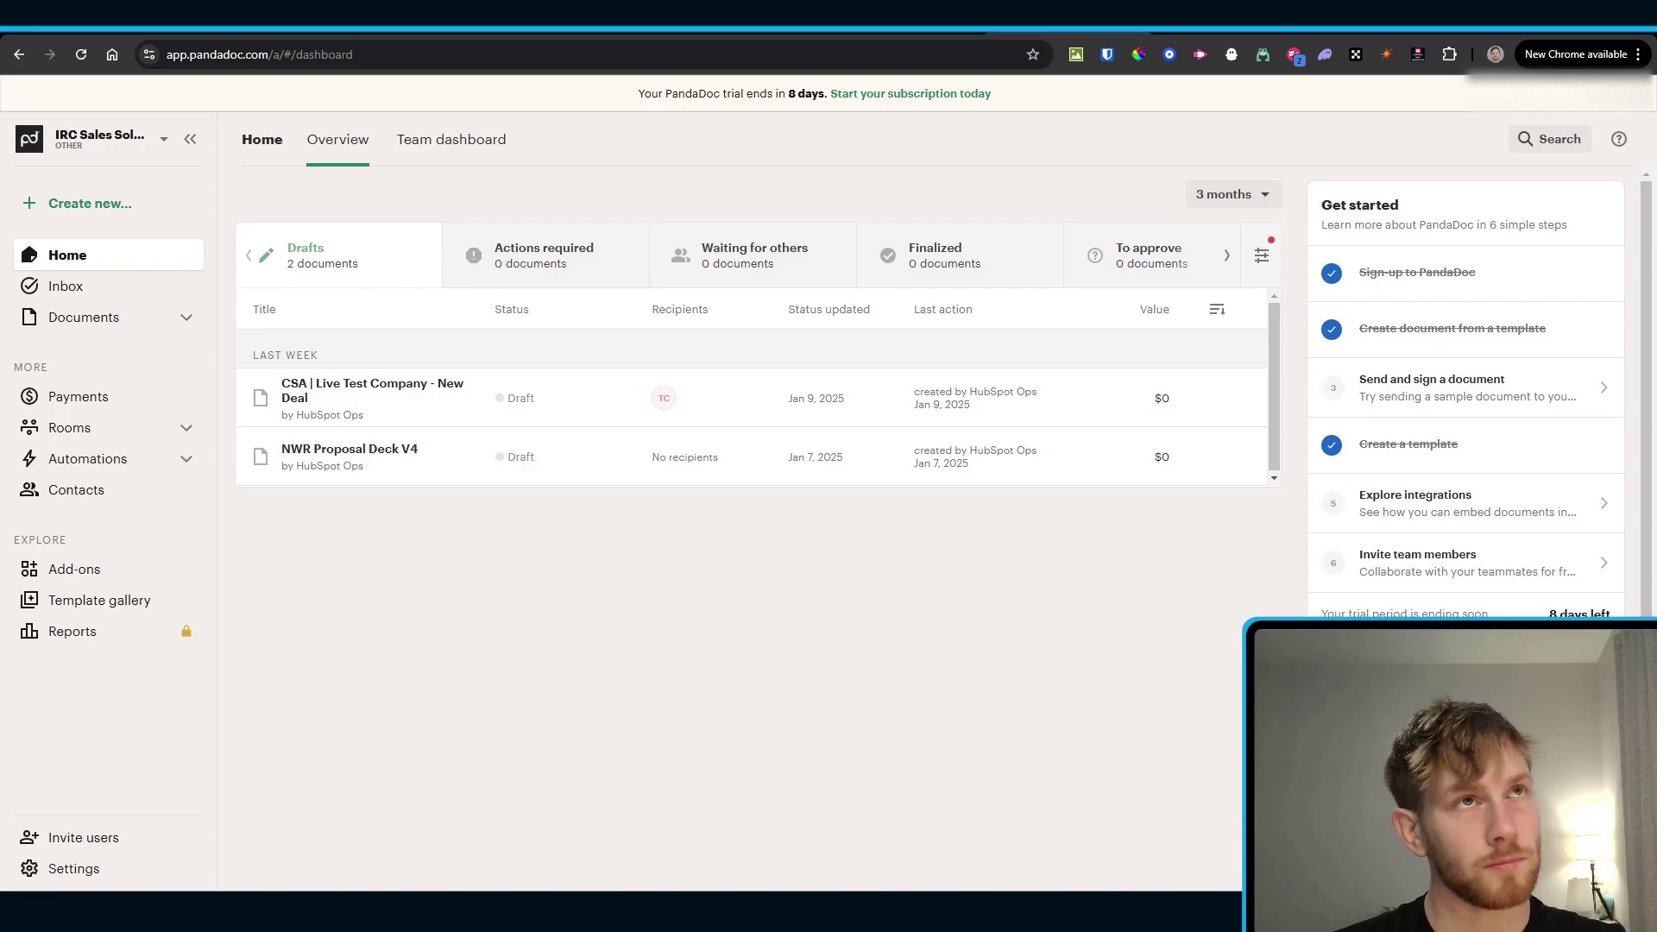
{"action": "left_click", "coordinate": [1212, 32]}
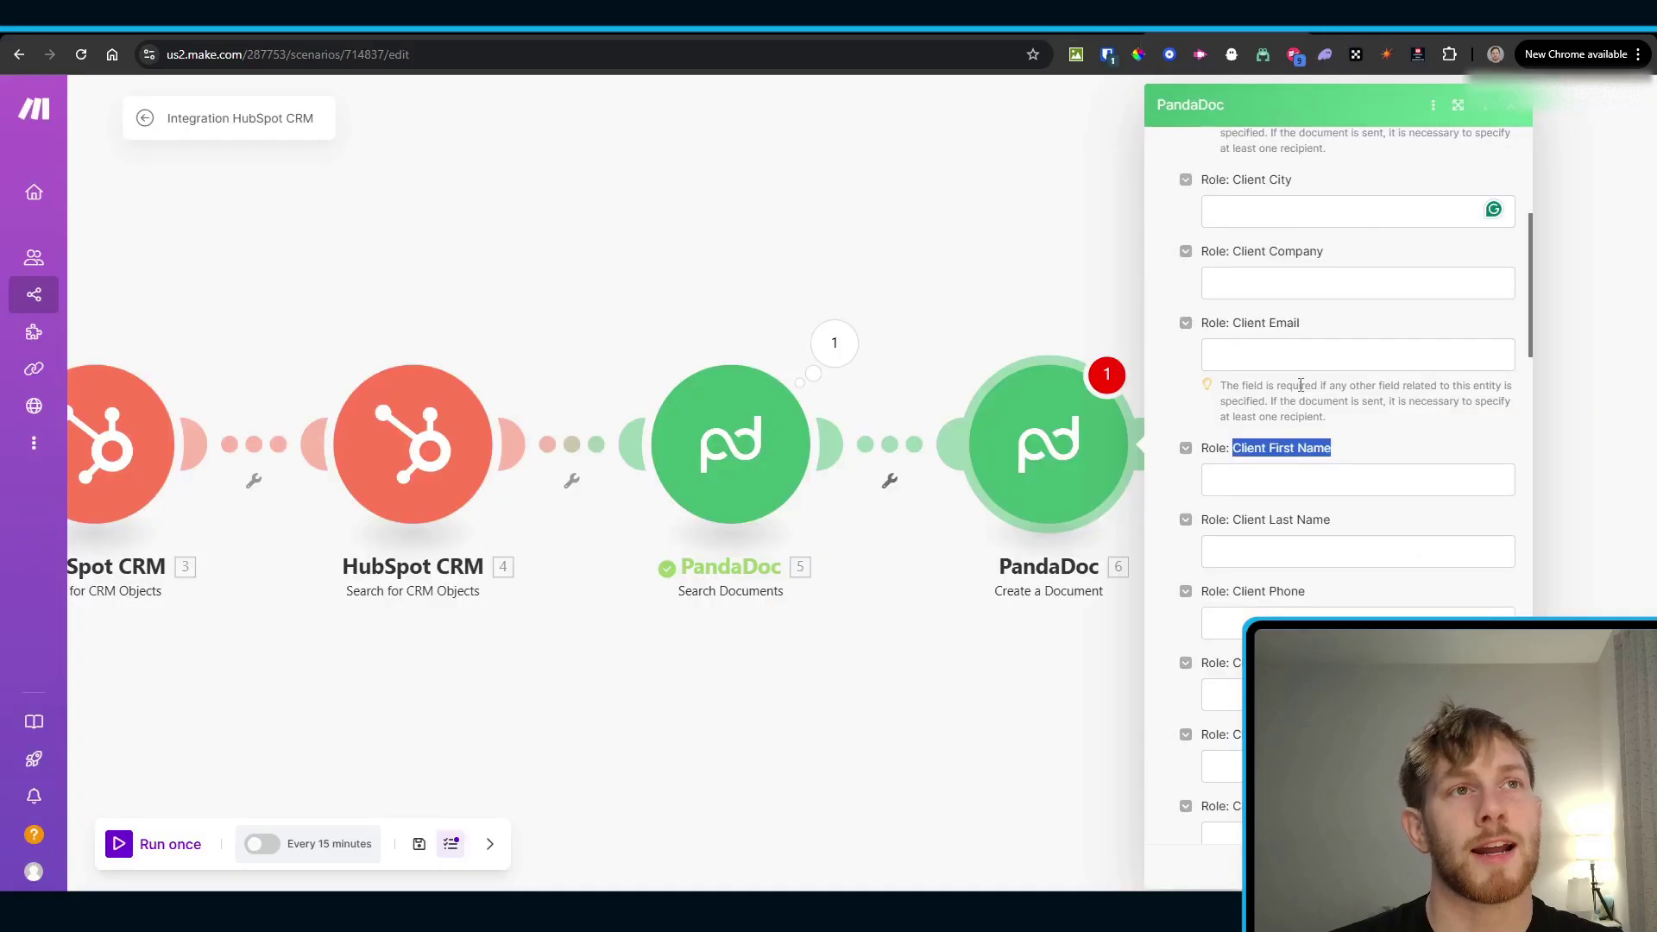
{"action": "left_click", "coordinate": [1368, 448]}
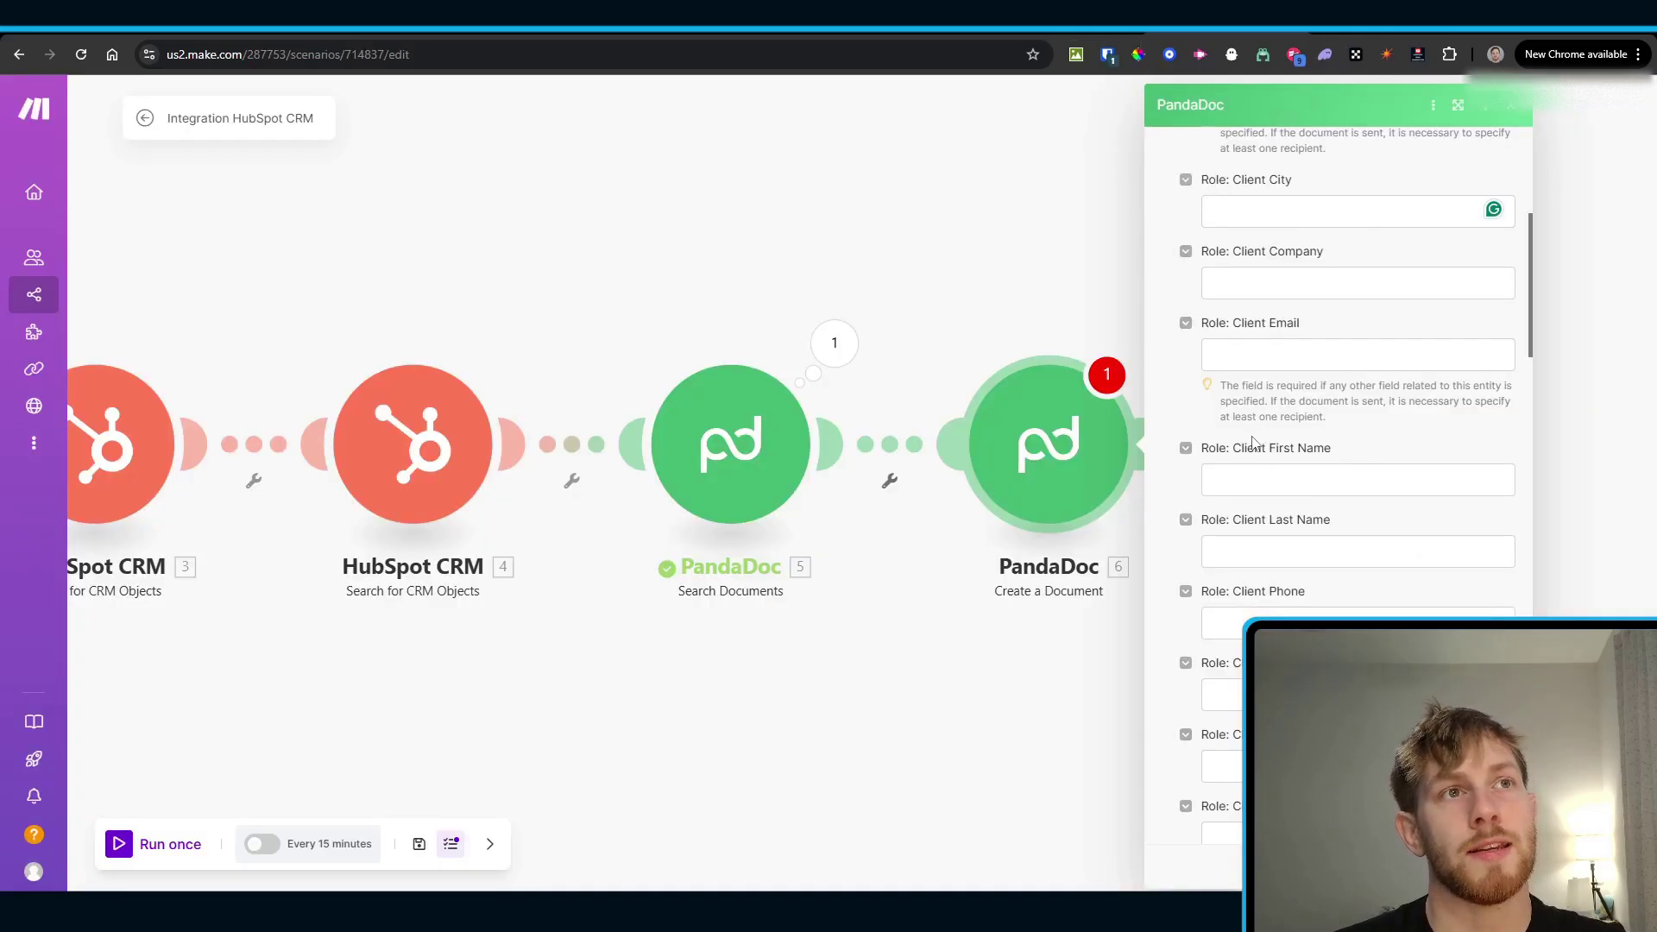
Step: Map the Client First Name role to the First Name property from HubSpot search module 4
{"action": "left_click", "coordinate": [1267, 482]}
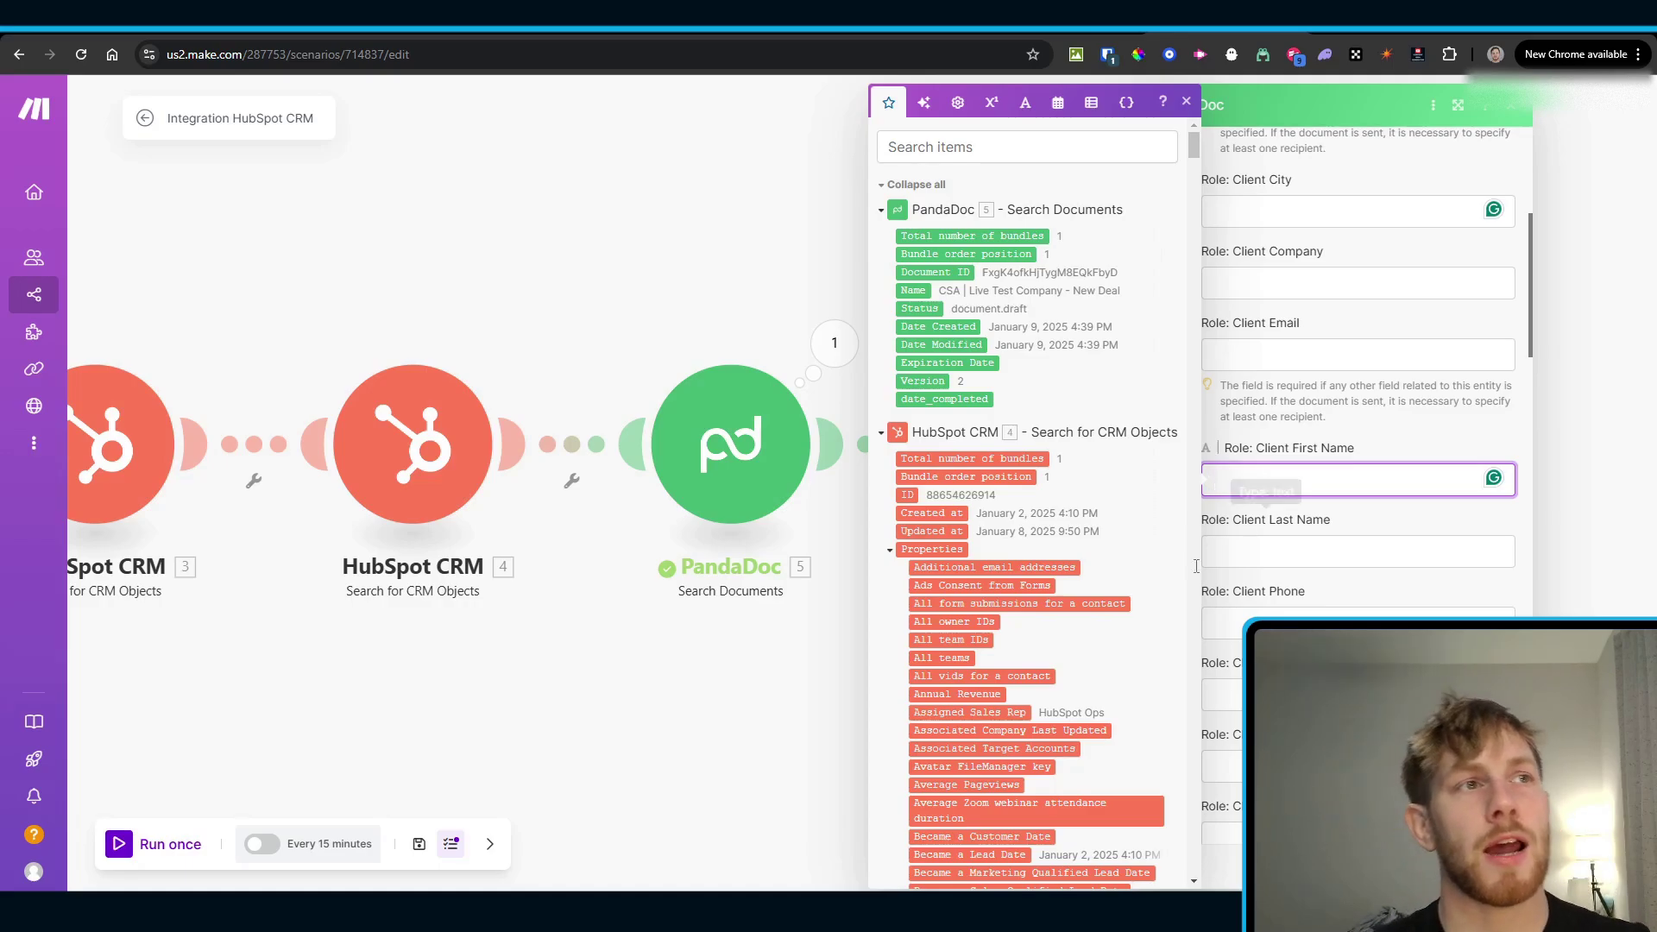
{"action": "left_click", "coordinate": [930, 146]}
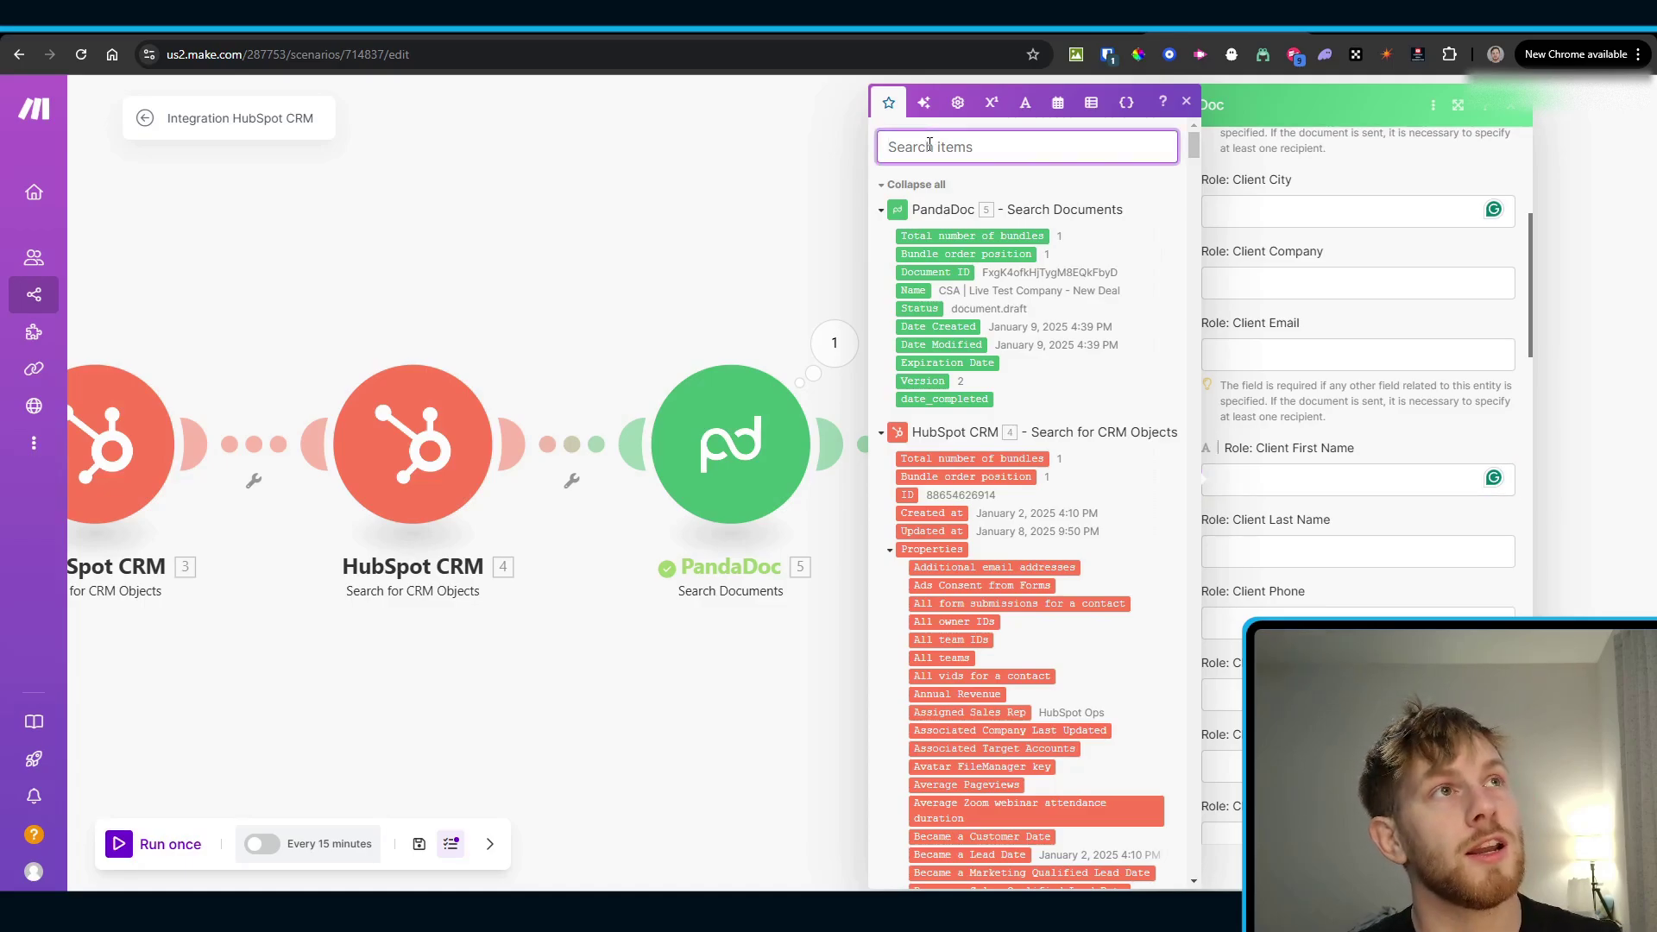
{"action": "type", "text": "first"}
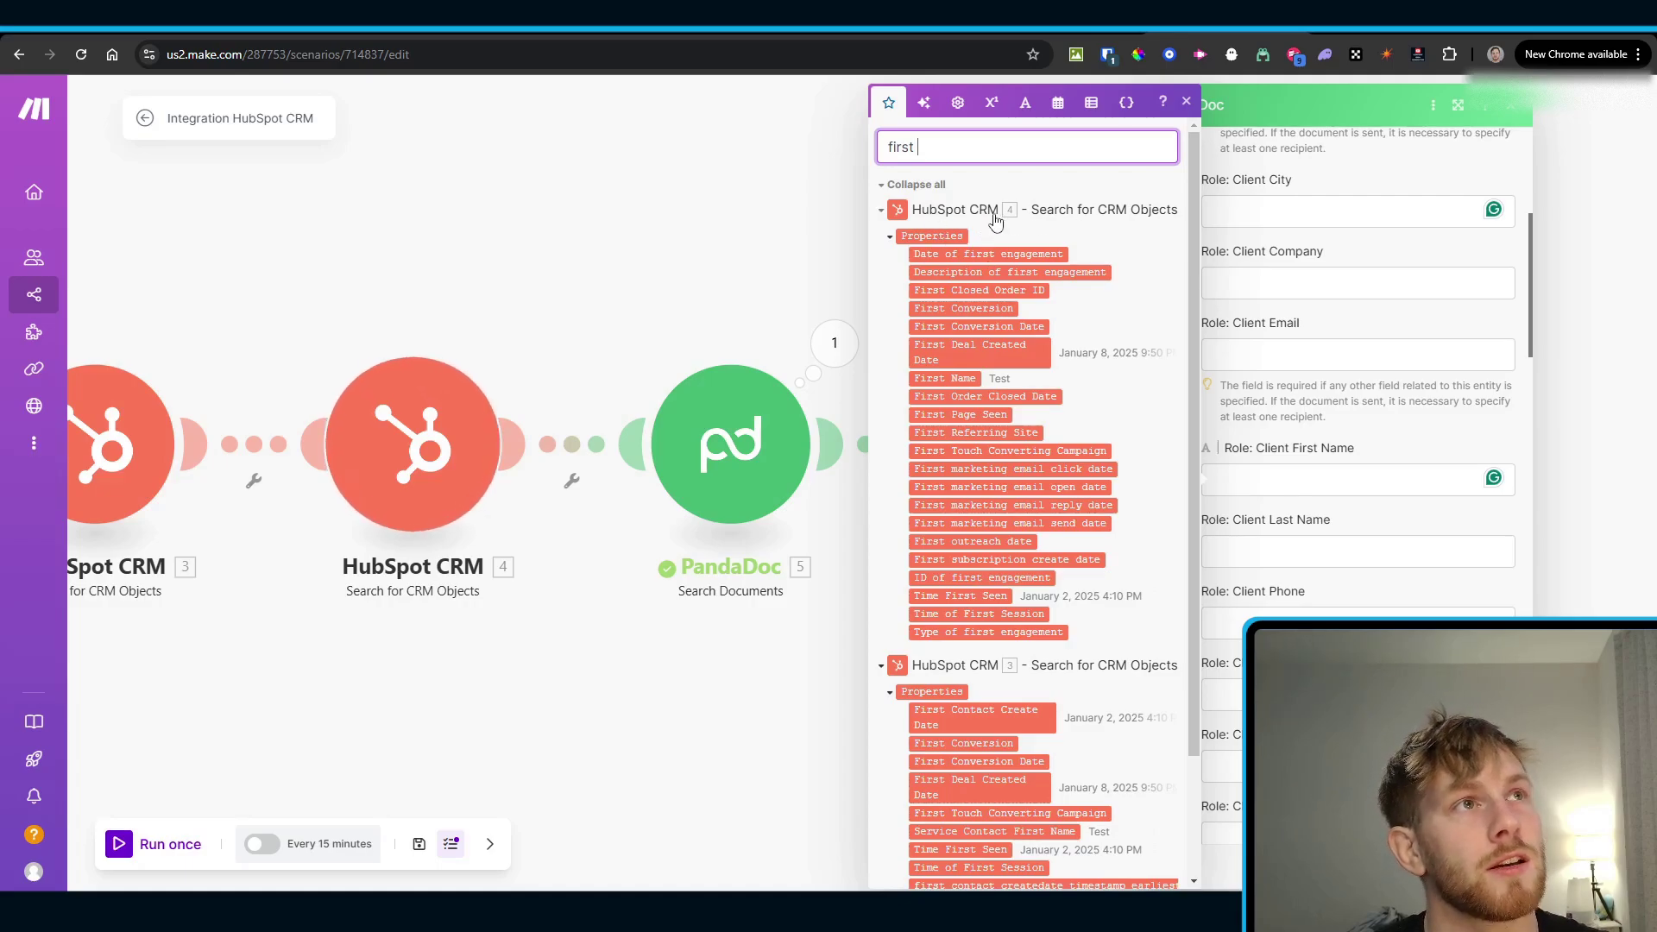
{"action": "left_click", "coordinate": [943, 389]}
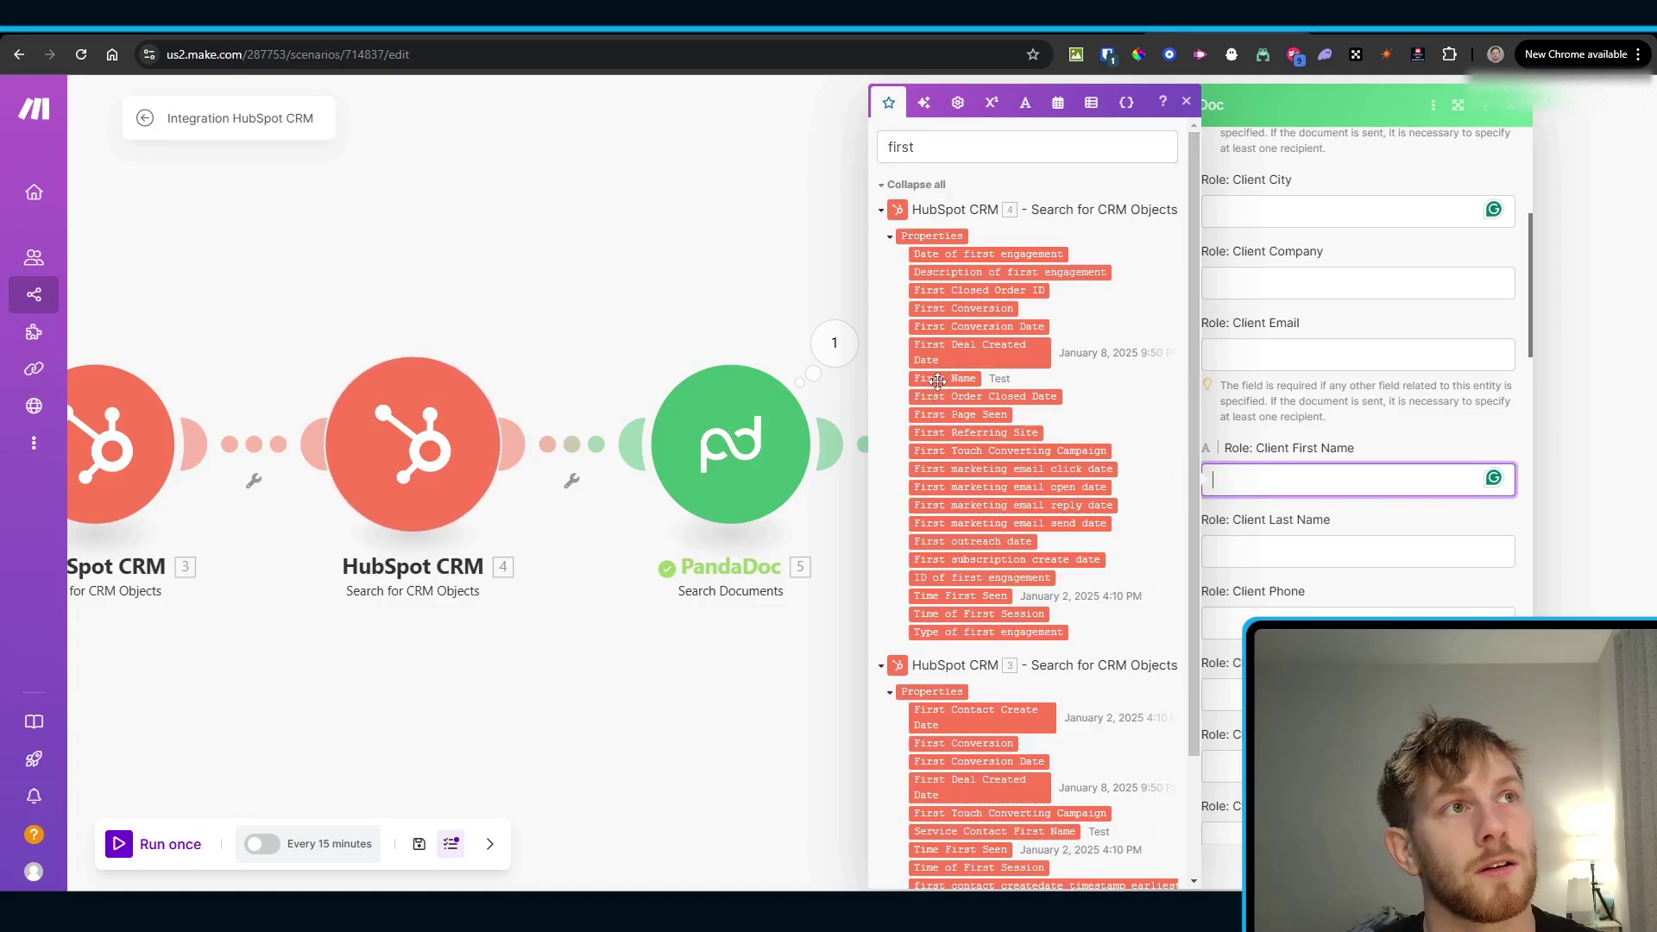
{"action": "left_click", "coordinate": [938, 381]}
Step: Map the Client Last Name role to the Last Name property from HubSpot search module 4
{"action": "left_click", "coordinate": [1450, 553]}
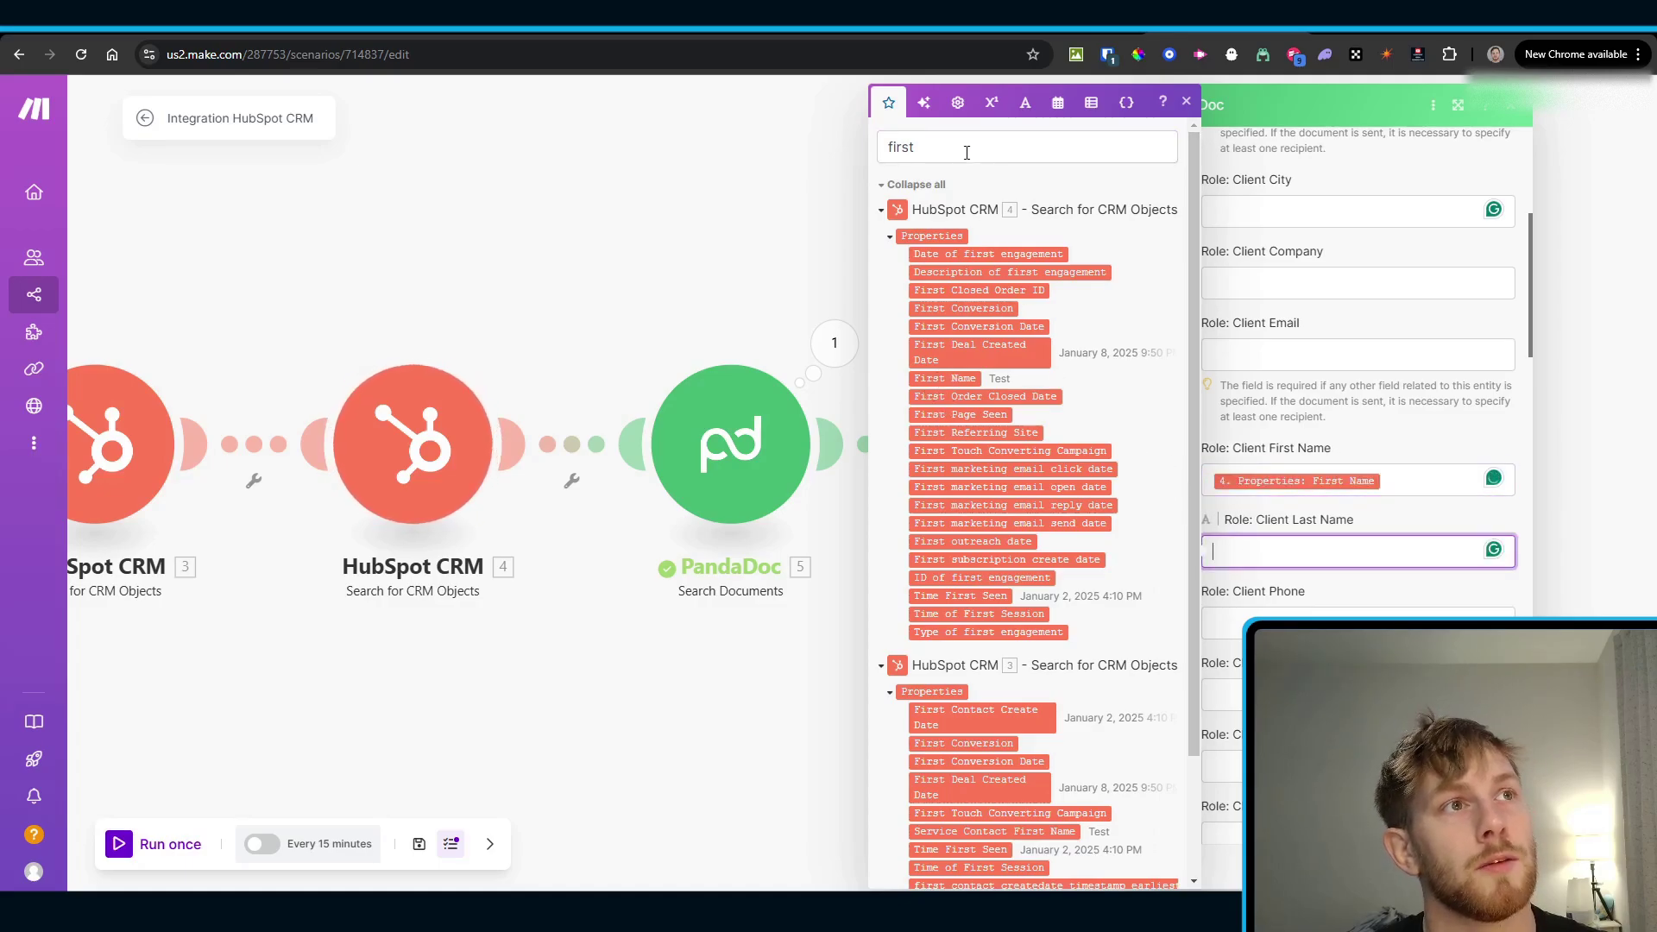
{"action": "double_click", "coordinate": [922, 135]}
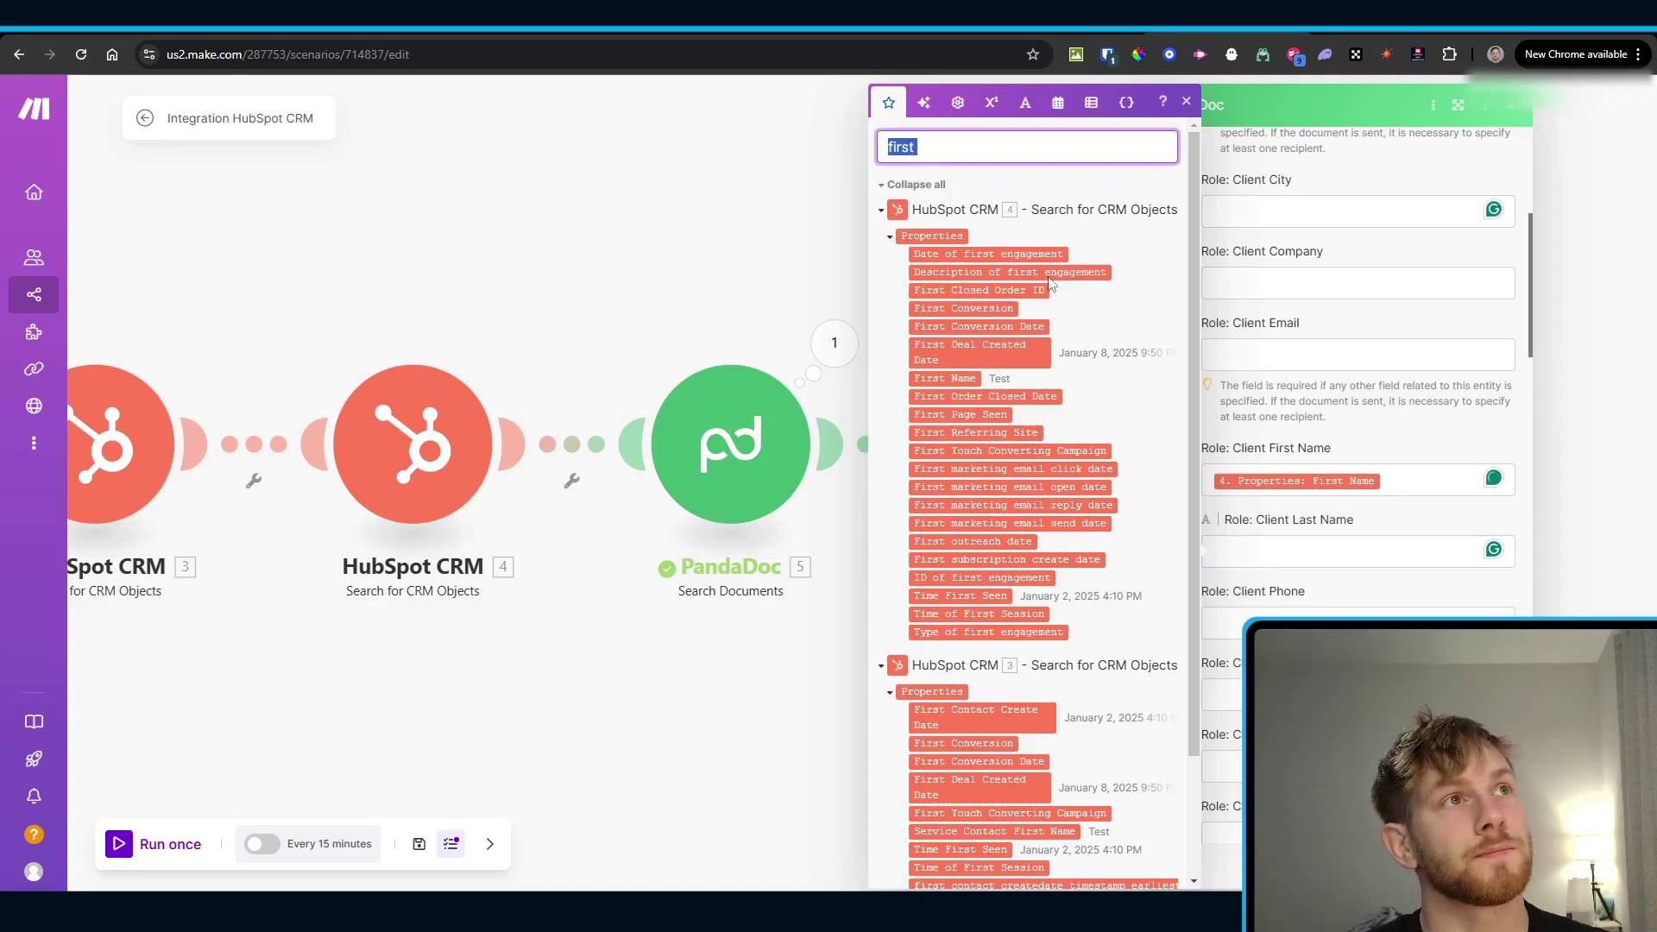
{"action": "type", "text": "last name"}
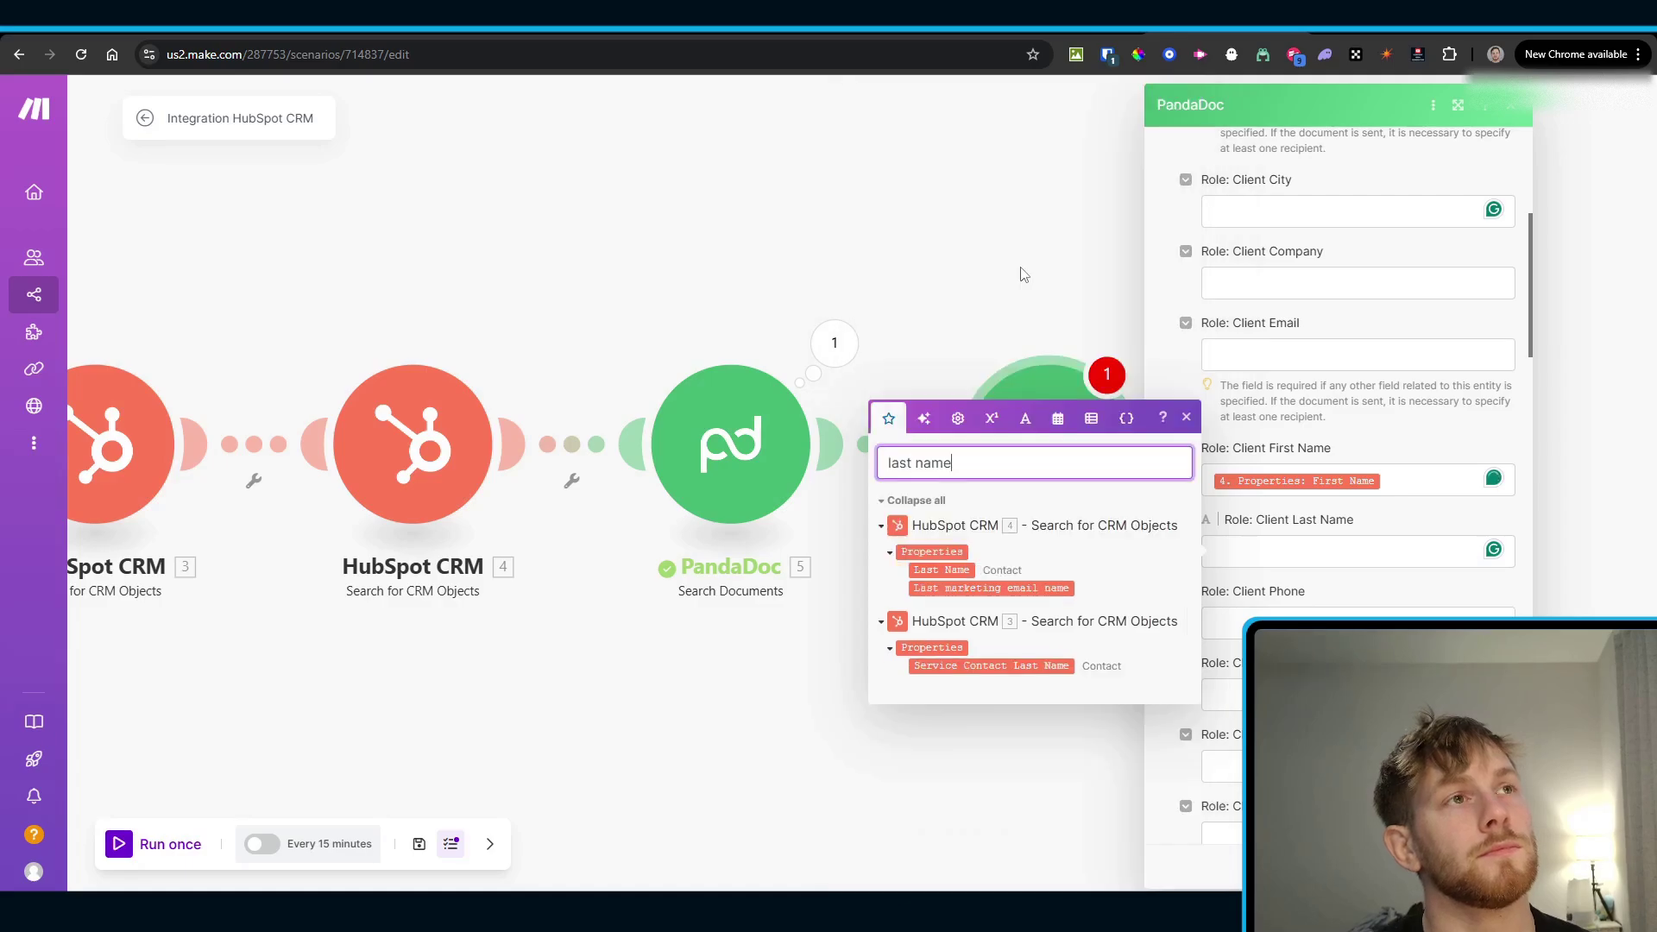
{"action": "left_click", "coordinate": [947, 570]}
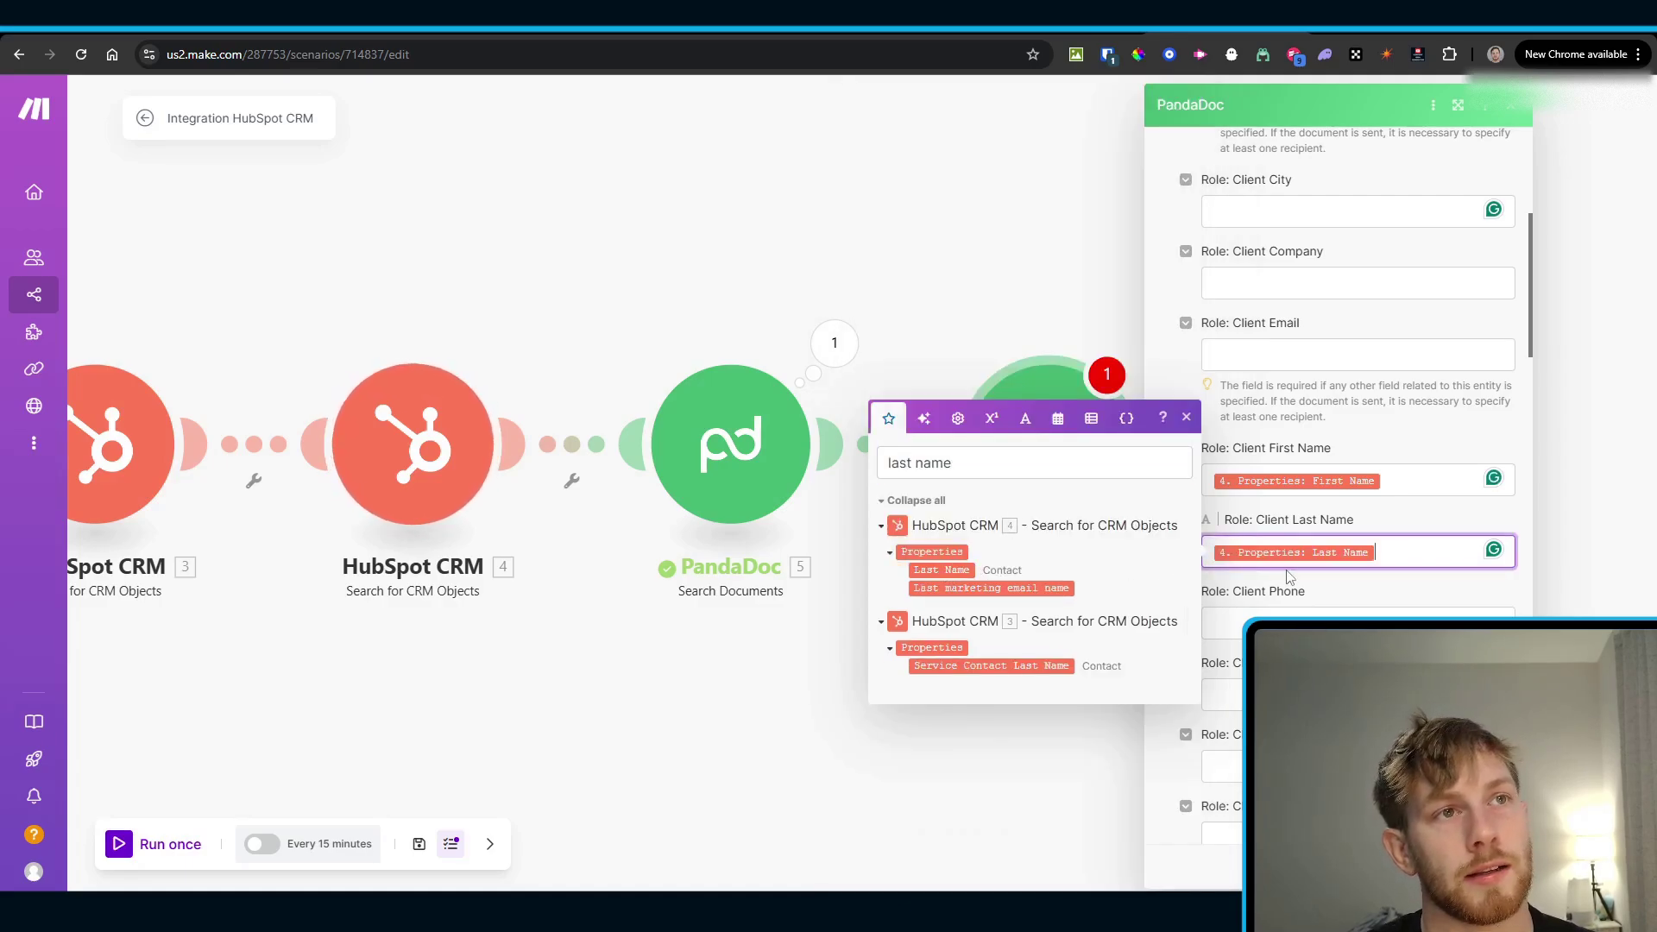
{"action": "left_click", "coordinate": [1303, 582]}
Step: Look through the remaining template fields and save the Create a Document module
{"action": "scroll", "coordinate": [1339, 492], "scroll_direction": "down", "scroll_amount": 4}
{"action": "scroll", "coordinate": [1317, 544], "scroll_direction": "down", "scroll_amount": 1}
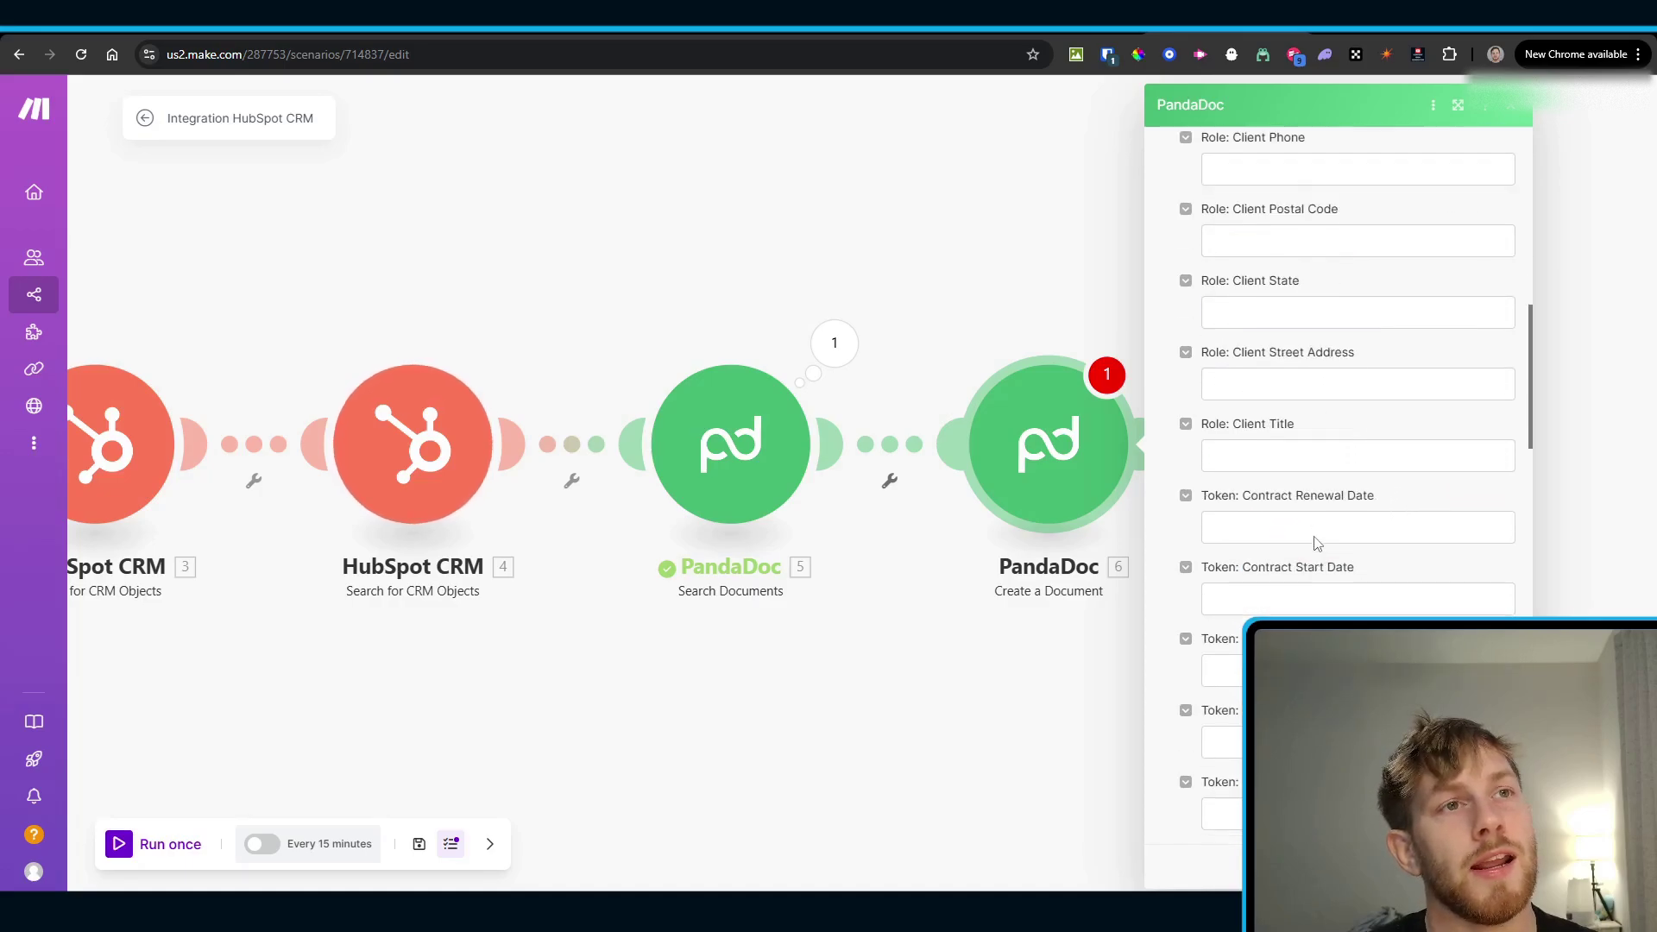
{"action": "scroll", "coordinate": [1317, 544], "scroll_direction": "down", "scroll_amount": 18}
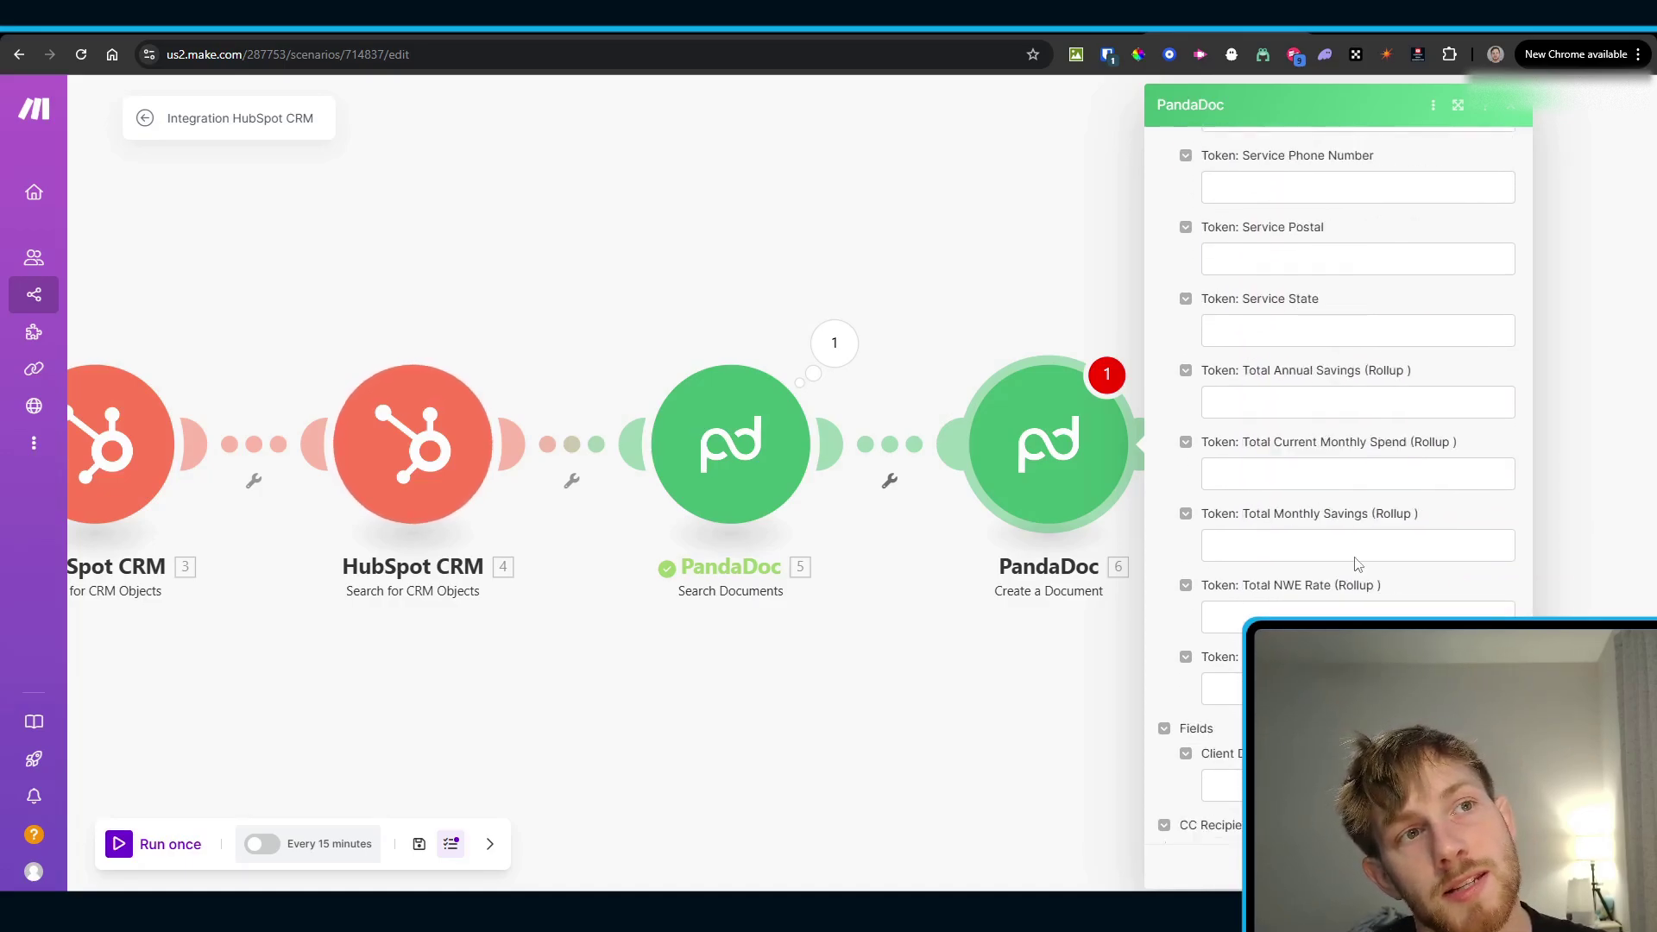
{"action": "scroll", "coordinate": [1358, 563], "scroll_direction": "down", "scroll_amount": 4}
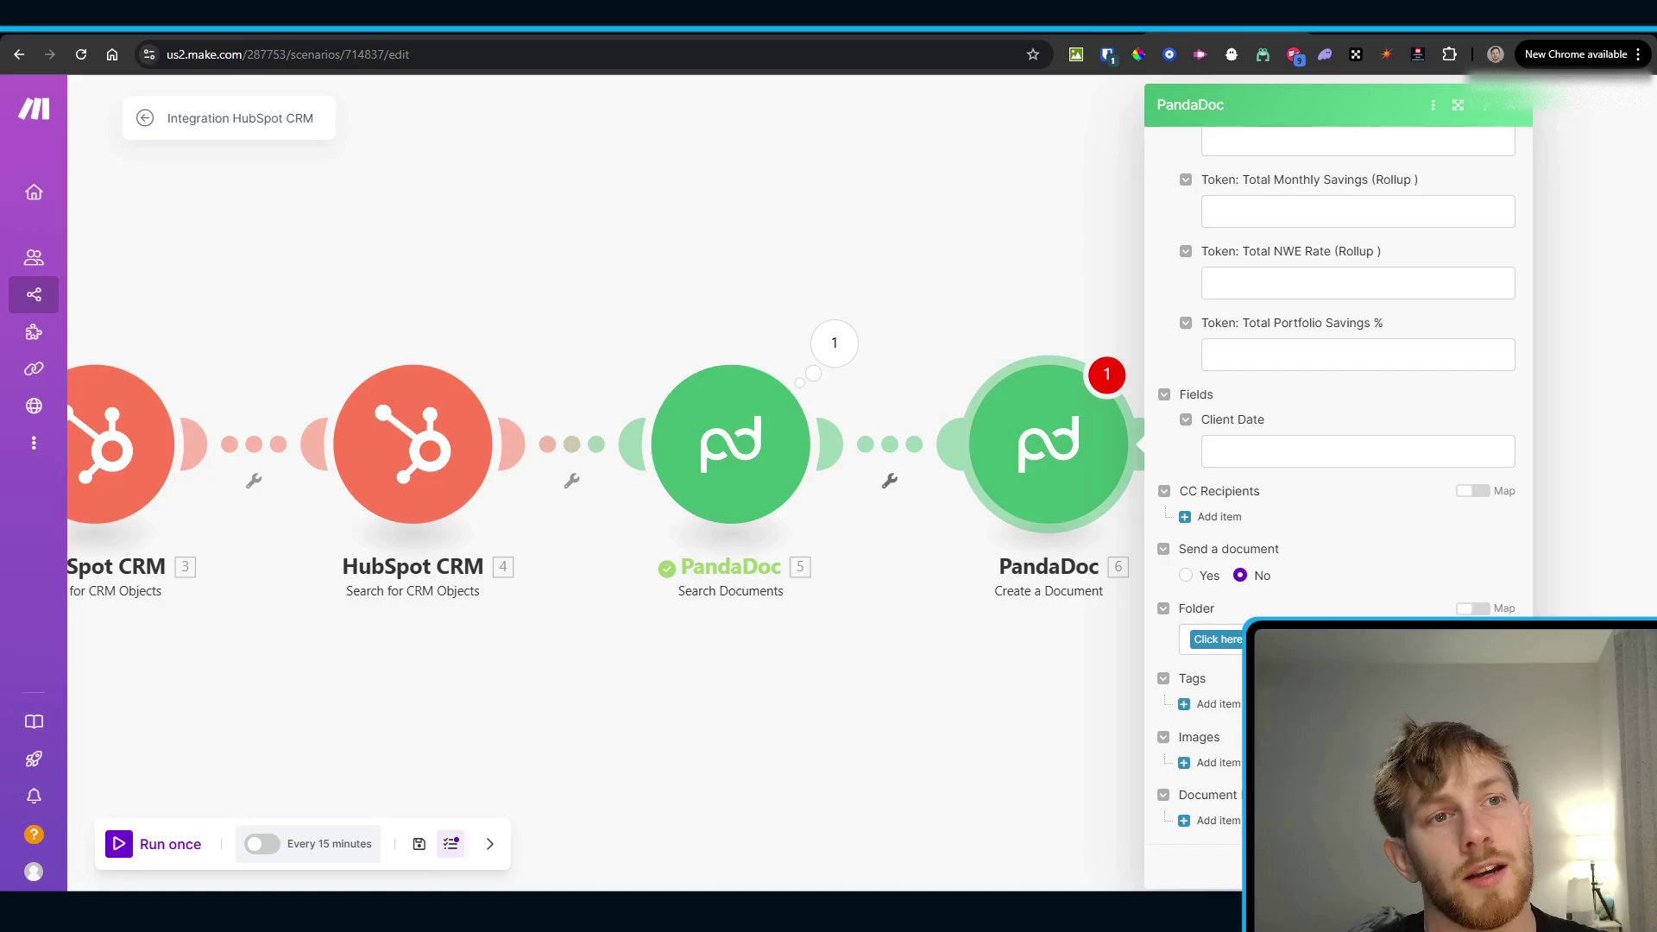
{"action": "left_click", "coordinate": [1494, 866]}
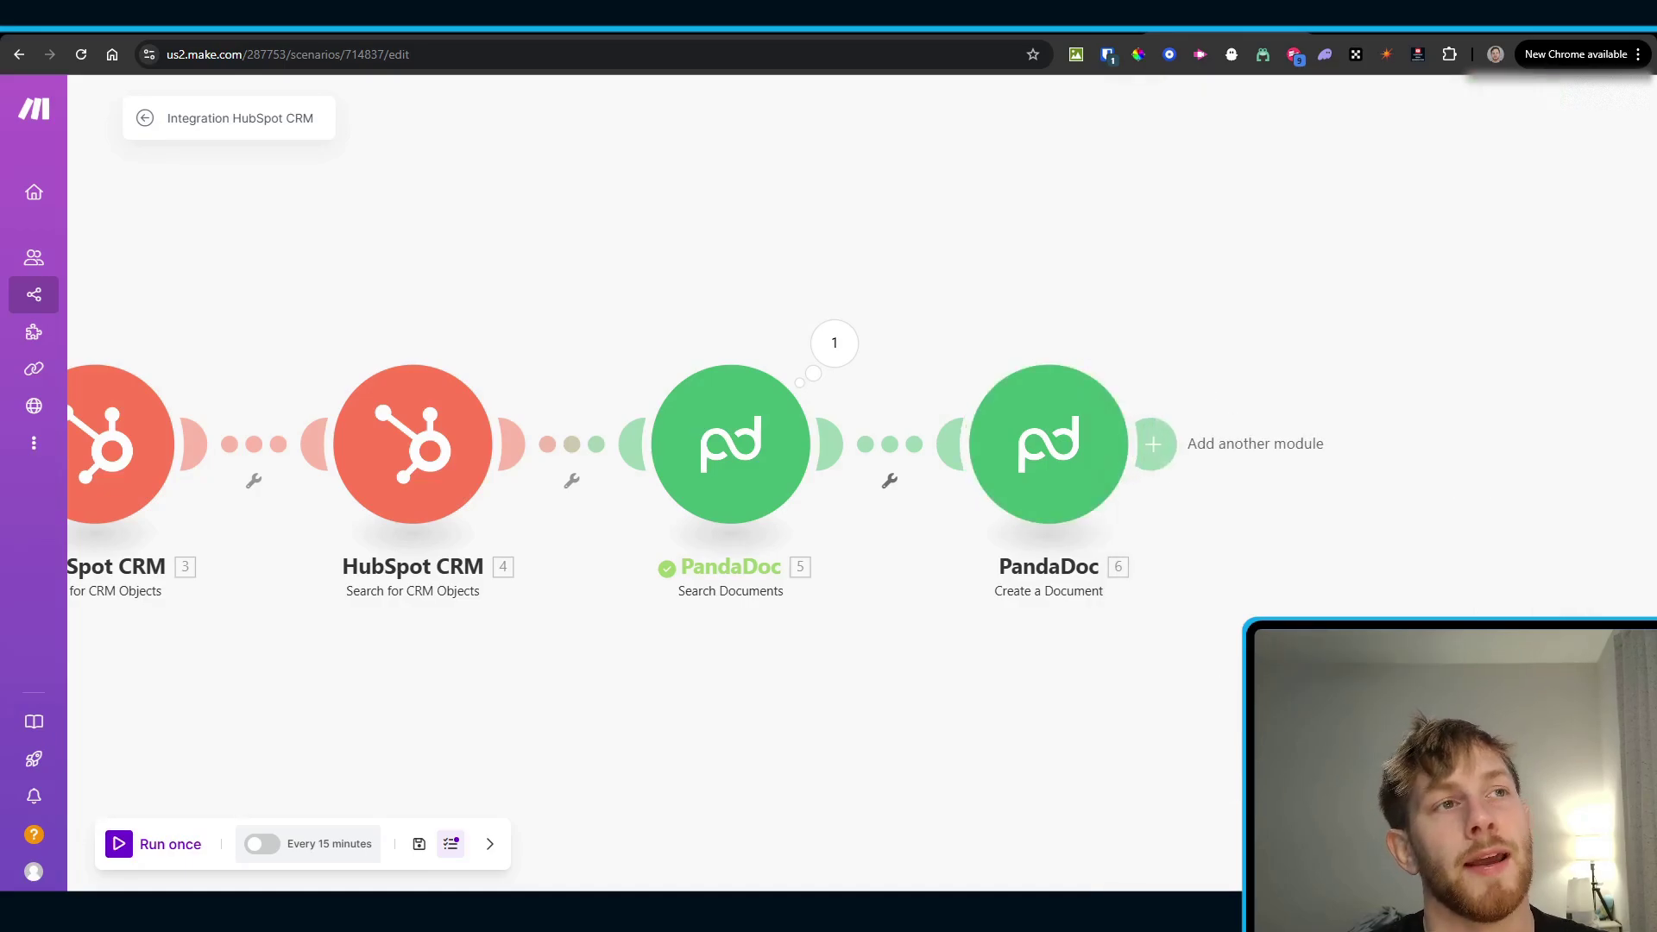
Step: Check the Send a document option in the settings of the PandaDoc Create a Document module
{"action": "left_click", "coordinate": [1101, 492]}
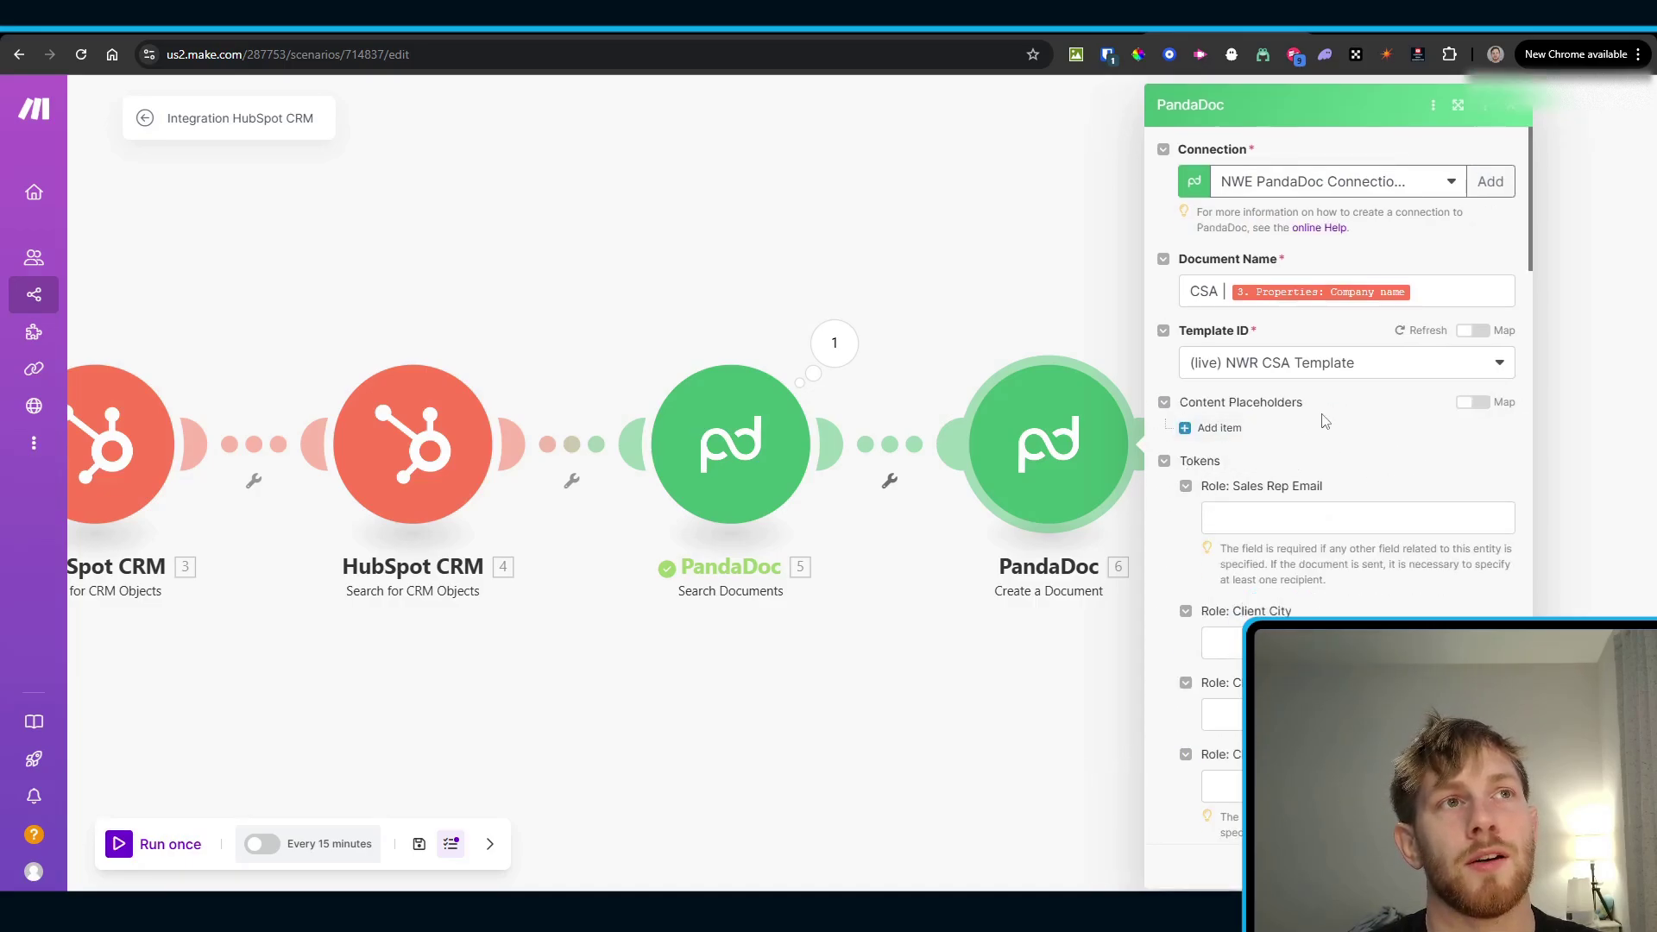
{"action": "scroll", "coordinate": [1326, 421], "scroll_direction": "down", "scroll_amount": 20}
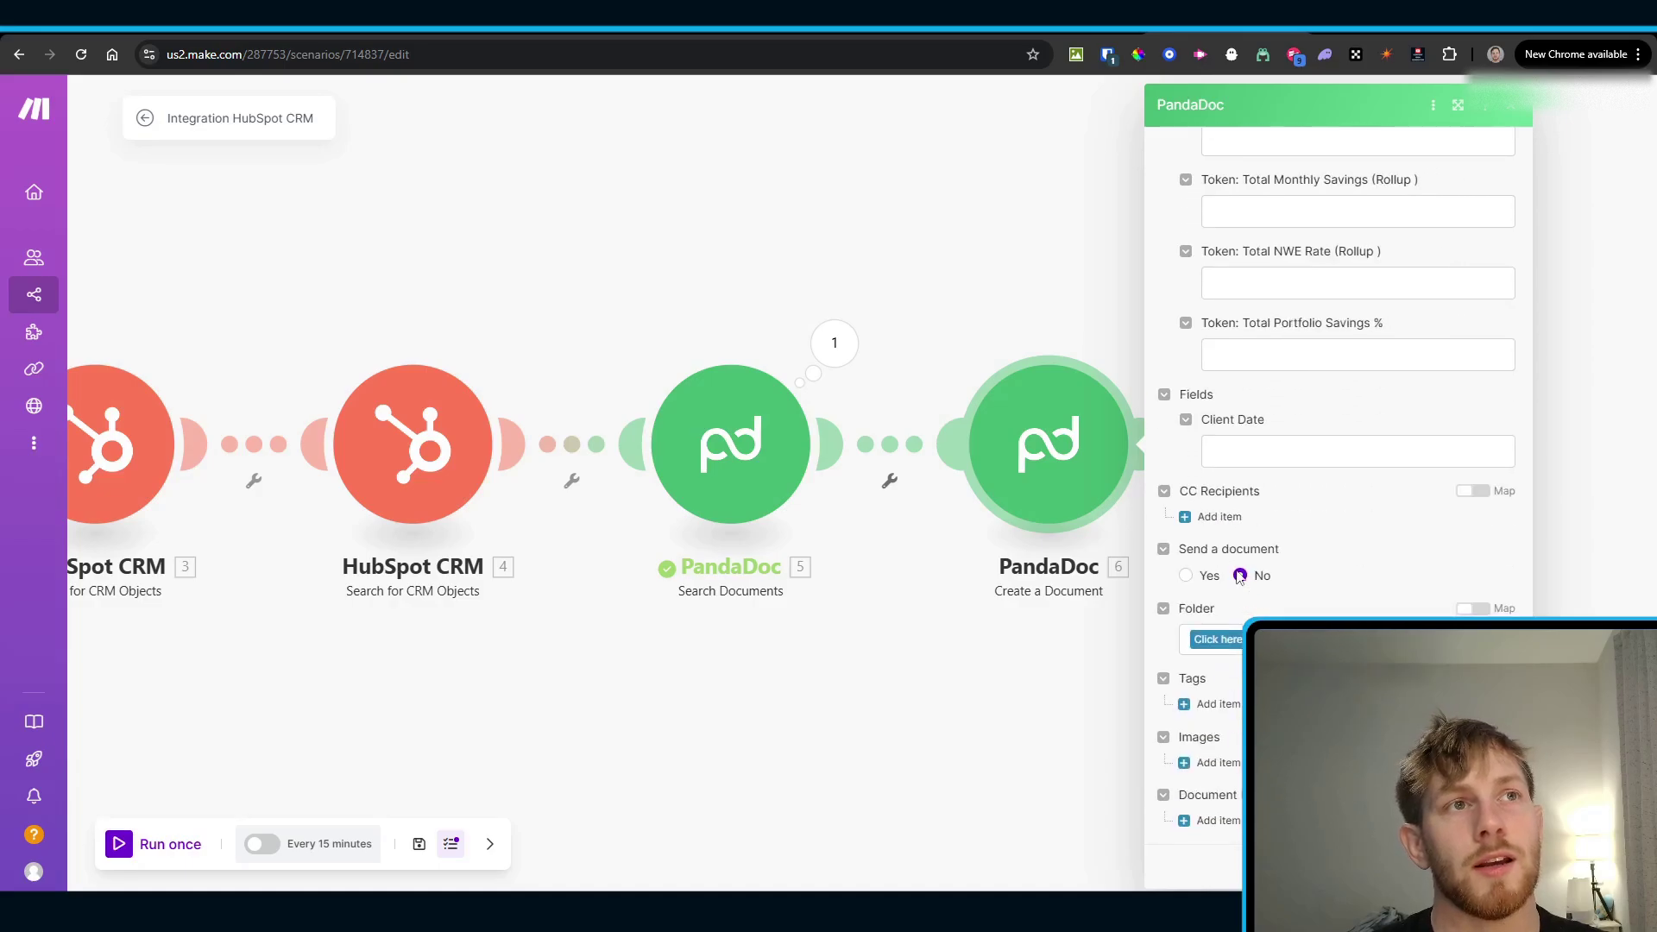
{"action": "left_click", "coordinate": [1241, 576]}
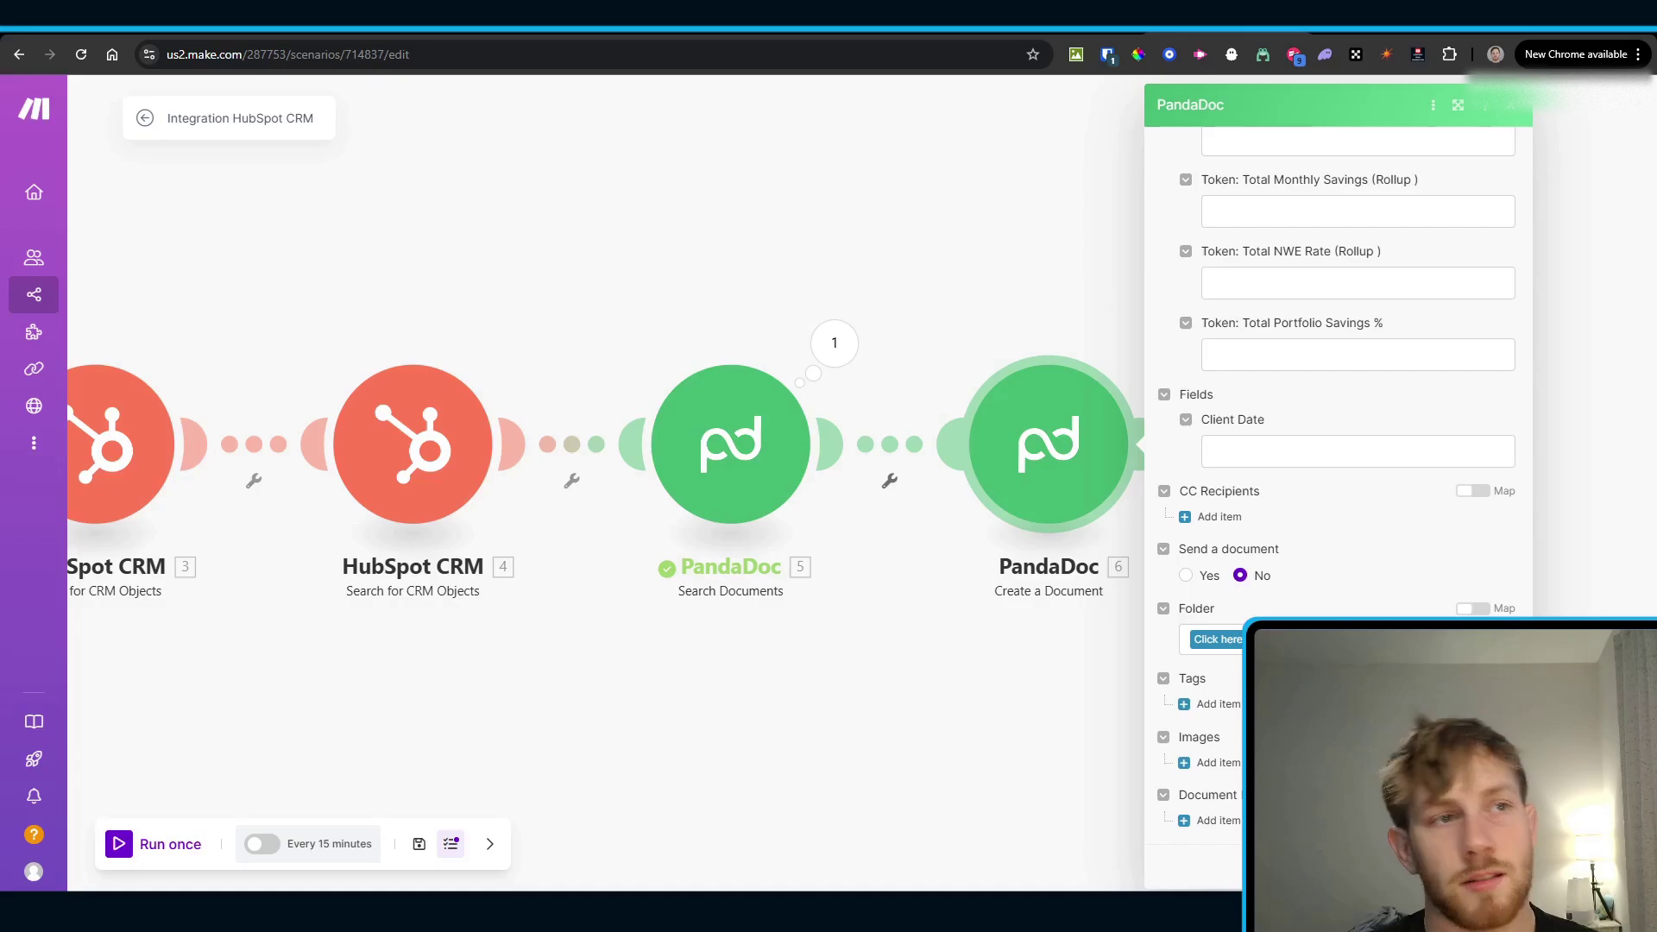
{"action": "left_click", "coordinate": [1512, 114]}
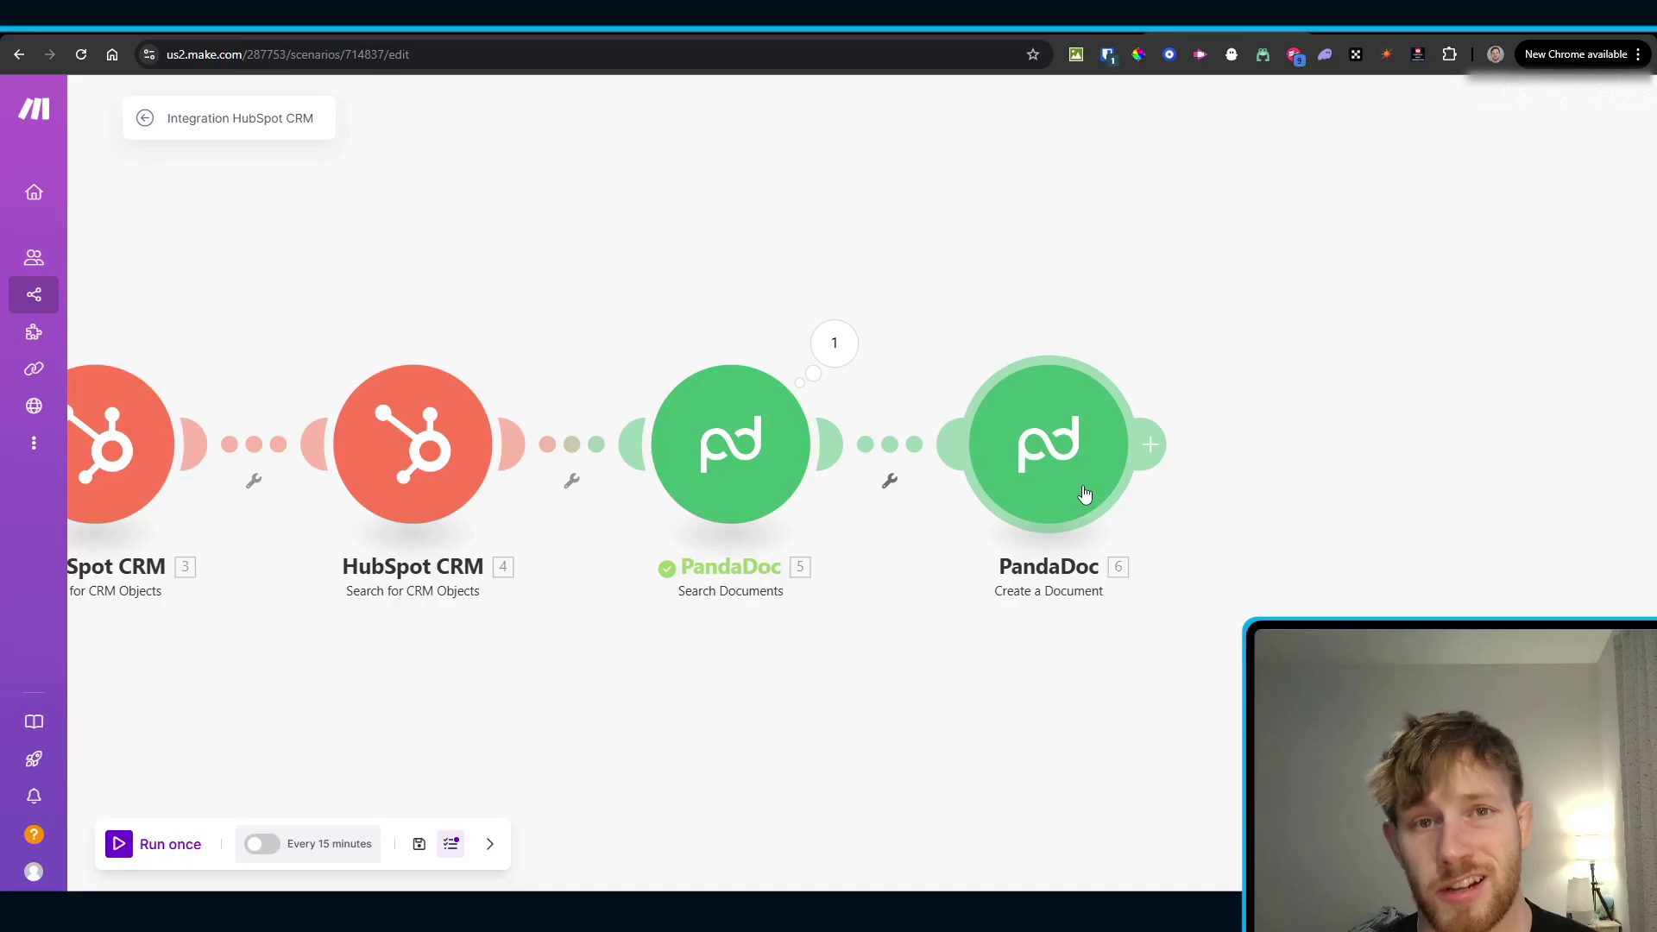
Step: Start a filter between PandaDoc Search Documents and Create a Document, using Total number of bundles from module 5 as the condition field
{"action": "scroll", "coordinate": [943, 754], "scroll_direction": "left", "scroll_amount": 5}
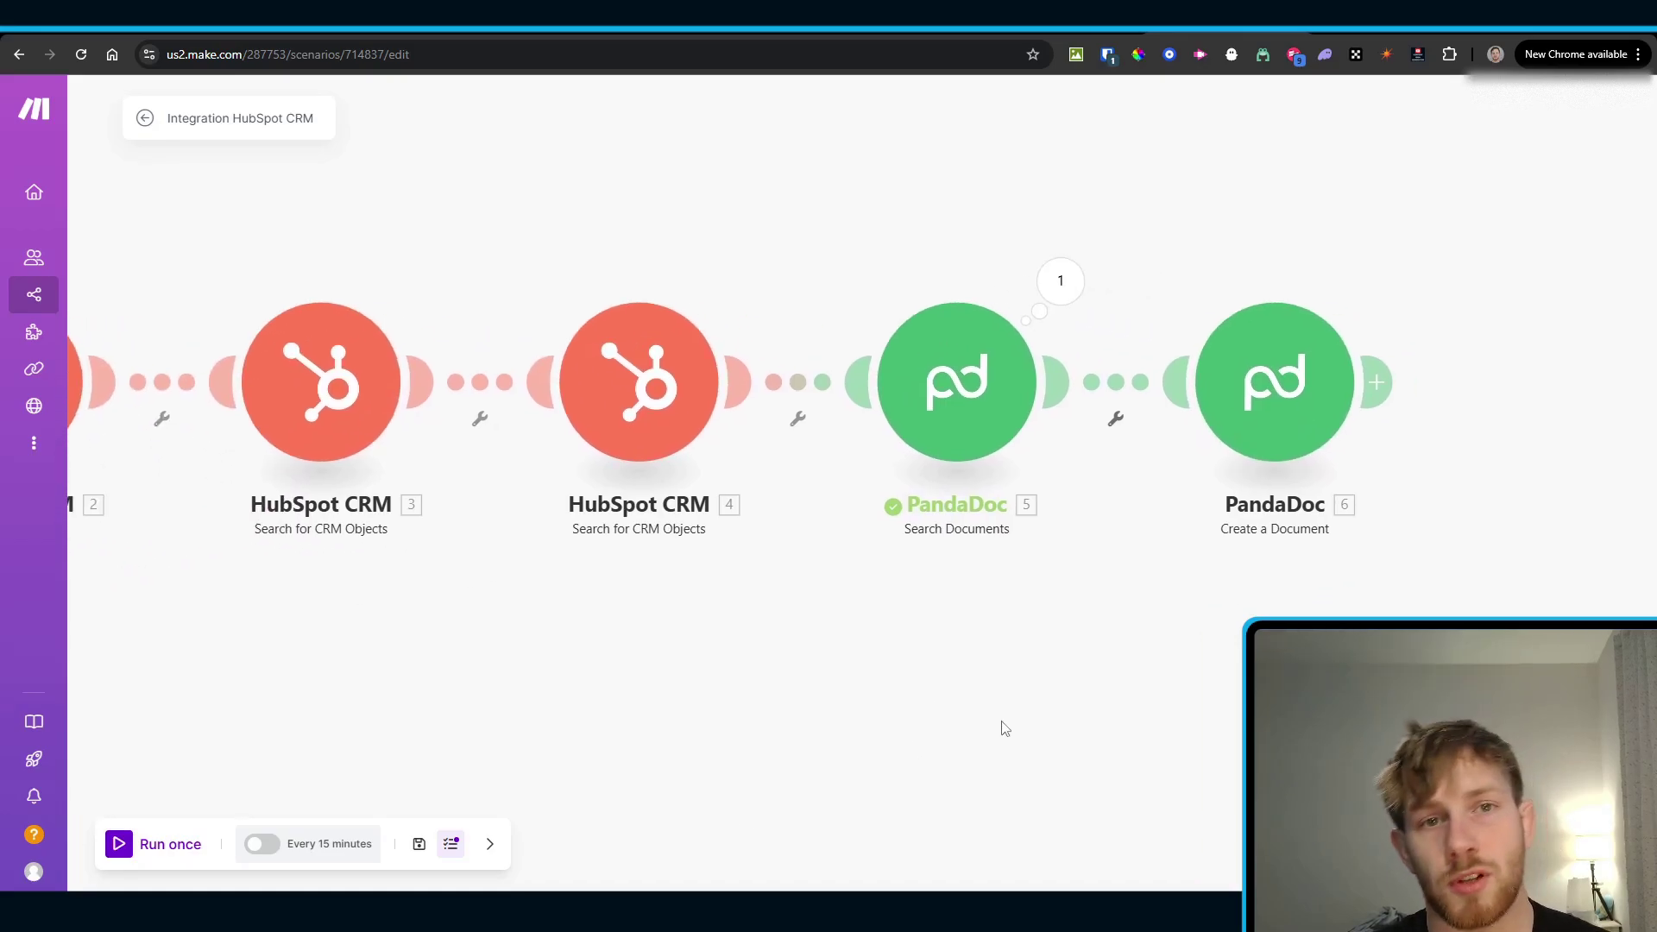
{"action": "scroll", "coordinate": [1006, 730], "scroll_direction": "down", "scroll_amount": 2}
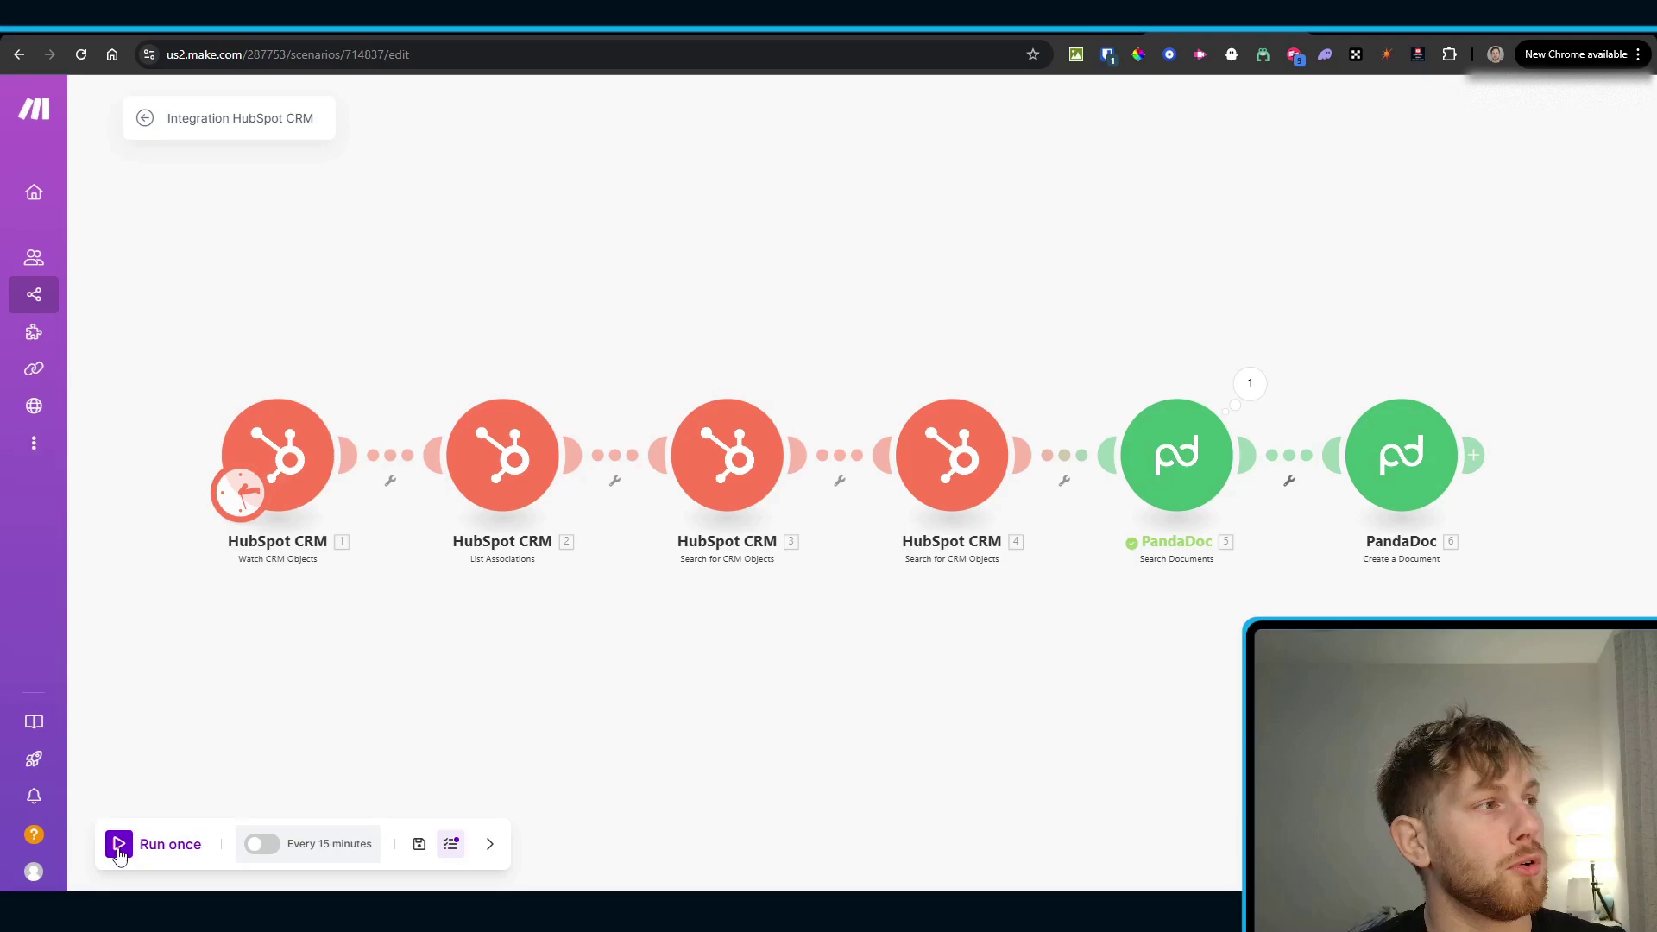
{"action": "left_click", "coordinate": [1281, 465]}
{"action": "left_click", "coordinate": [1098, 658]}
{"action": "mouse_move", "coordinate": [1199, 474]}
{"action": "left_mouse_down"}
{"action": "mouse_move", "coordinate": [1192, 563]}
{"action": "mouse_move", "coordinate": [1191, 434]}
{"action": "mouse_move", "coordinate": [1182, 479]}
{"action": "left_mouse_up"}
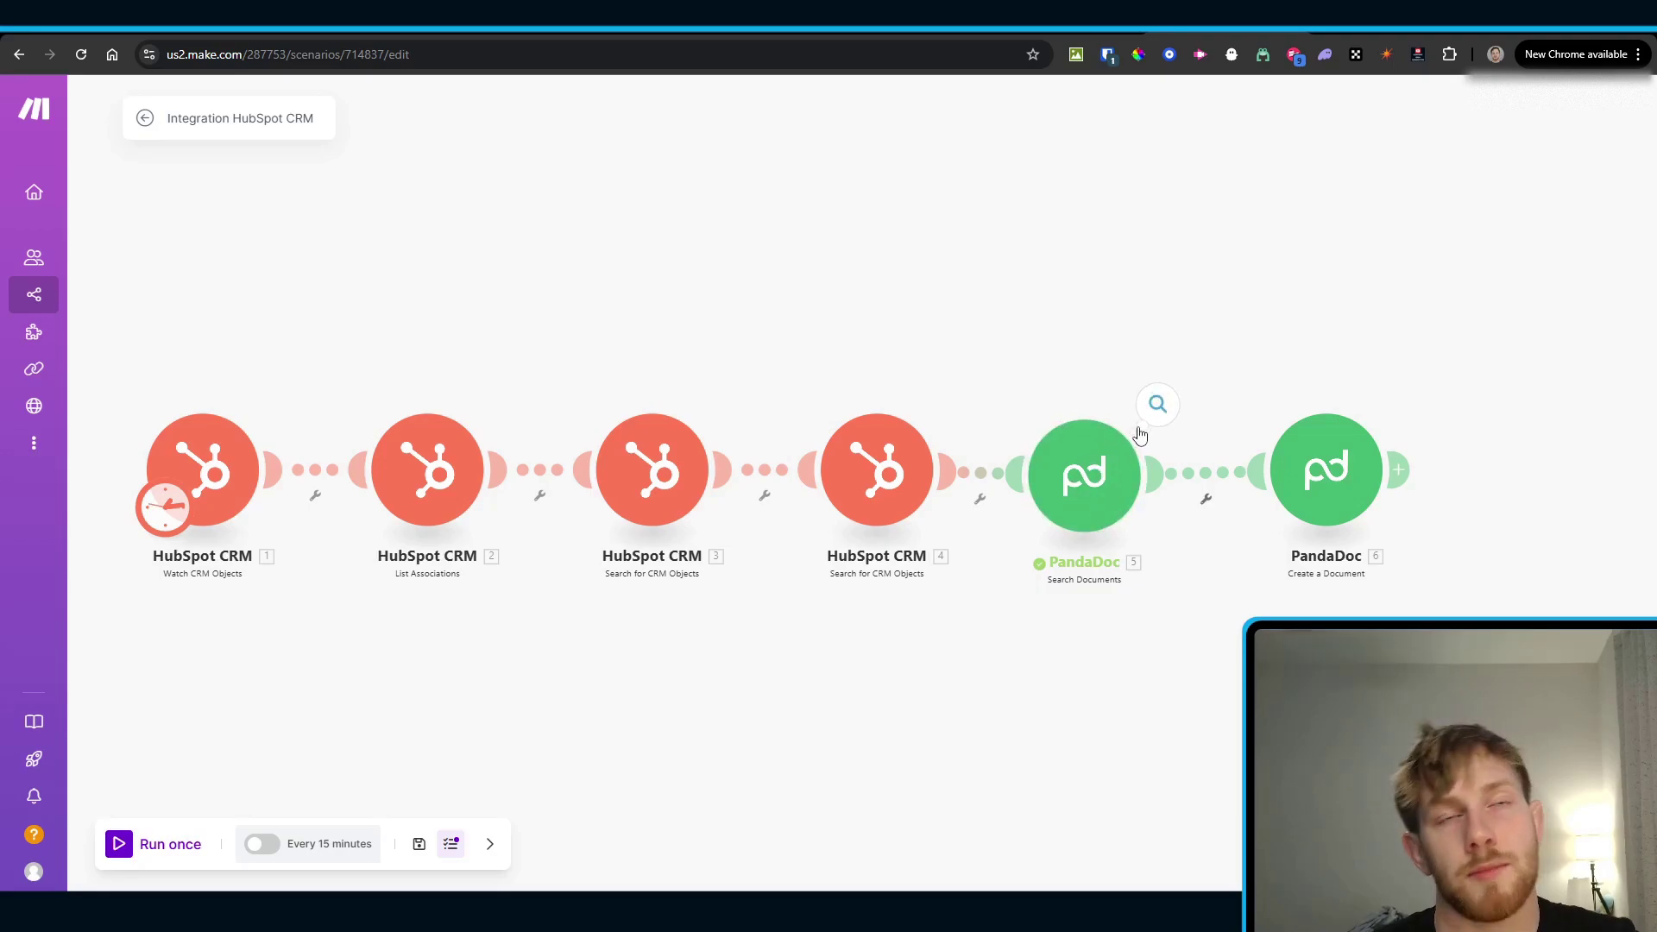
{"action": "left_click", "coordinate": [1215, 479]}
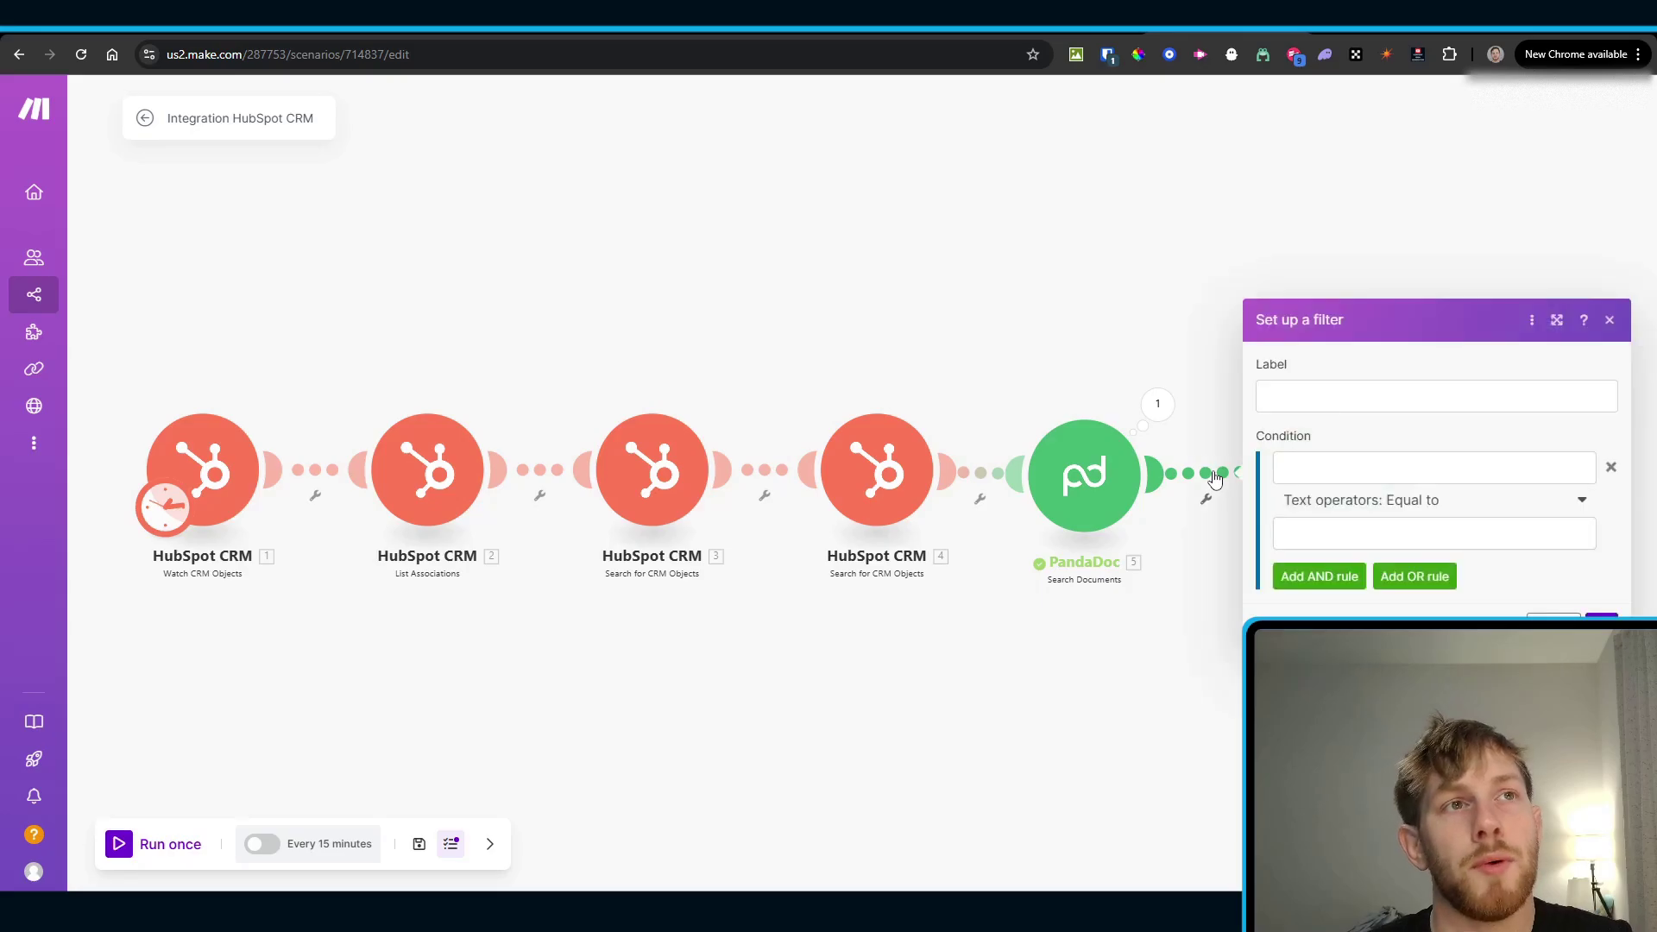
{"action": "left_click", "coordinate": [1311, 469]}
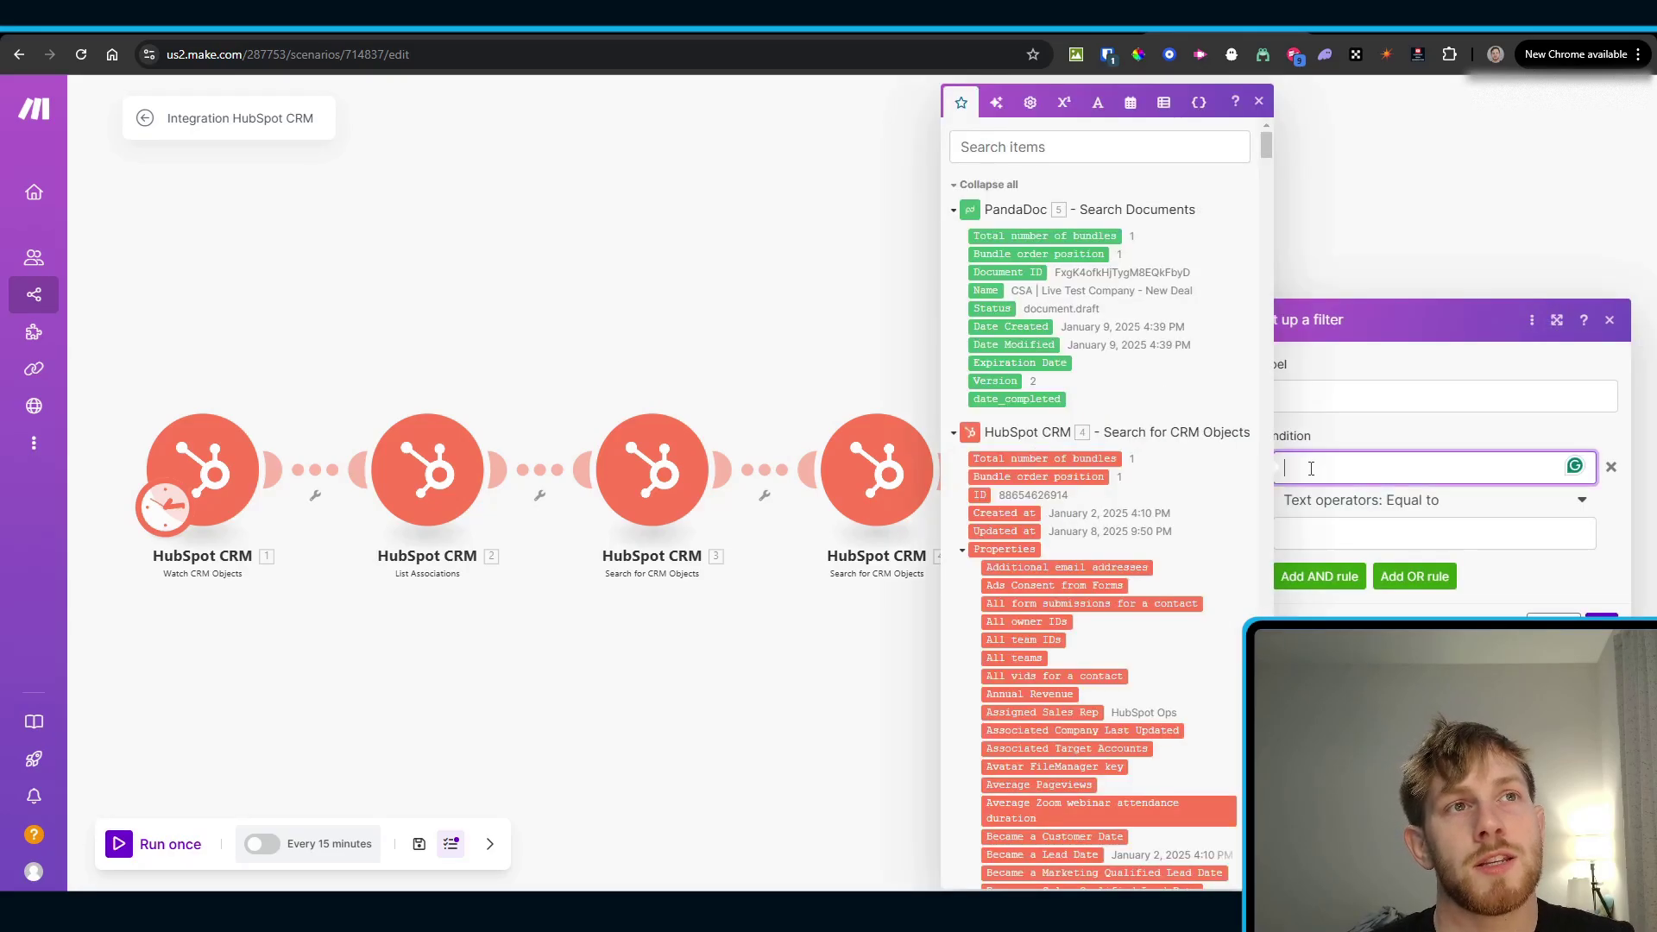
{"action": "left_click", "coordinate": [1067, 234]}
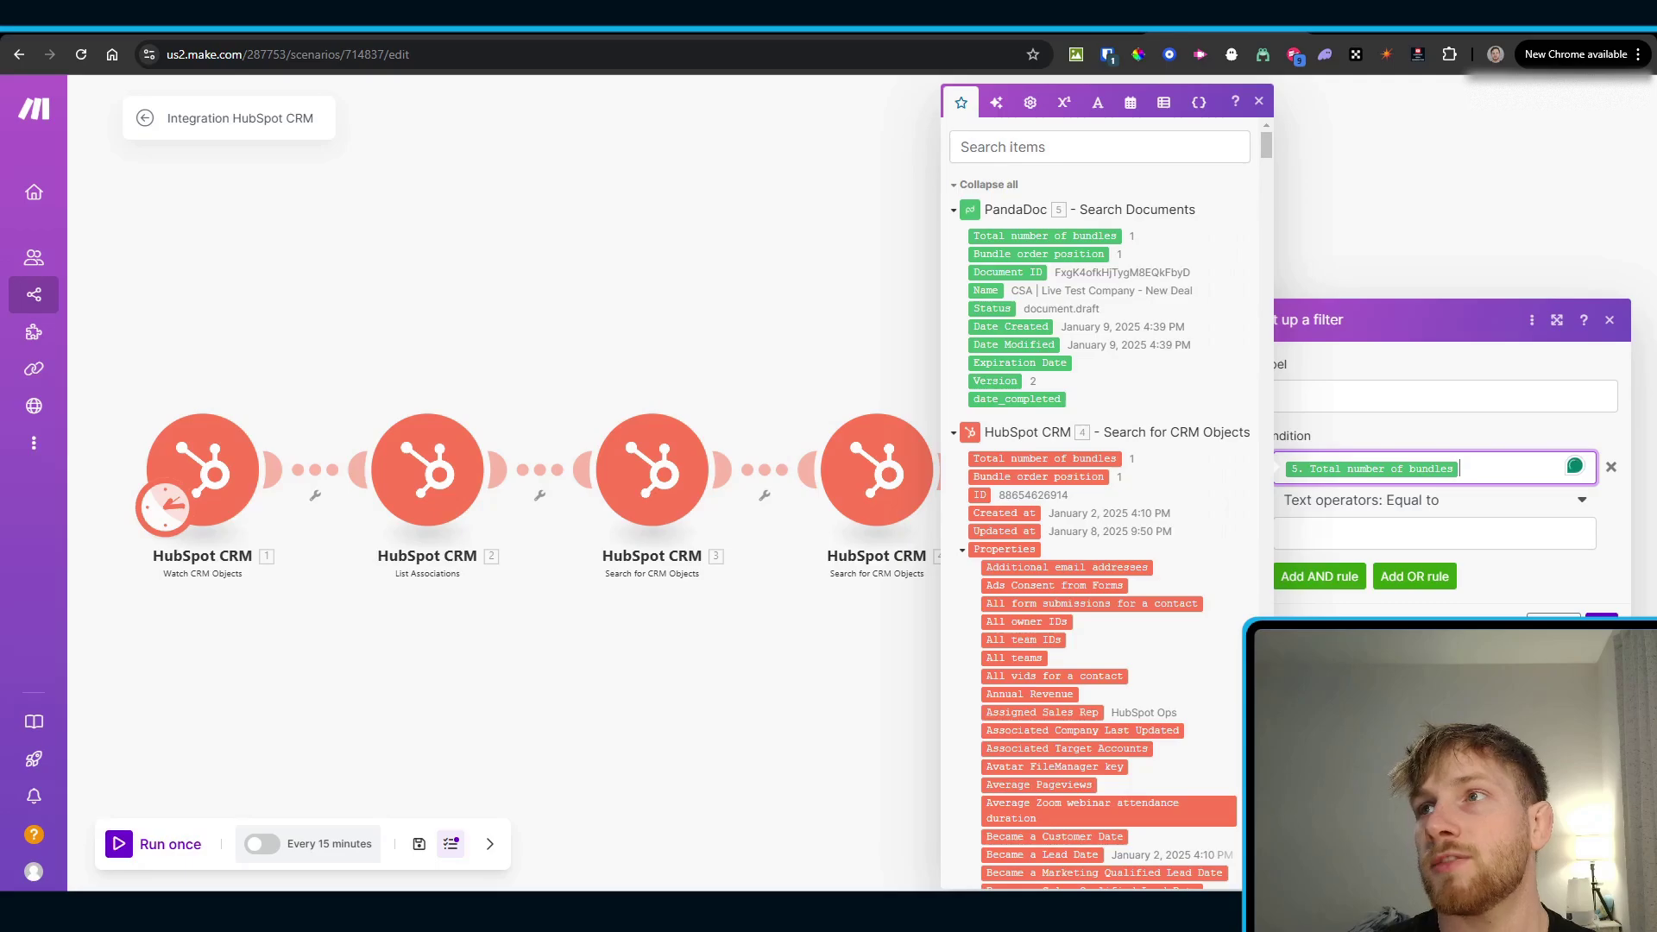
Step: Complete the bundle-count condition with the text operator Equal to and the value 0, and save the filter
{"action": "left_click", "coordinate": [1434, 501]}
{"action": "left_click", "coordinate": [1461, 544]}
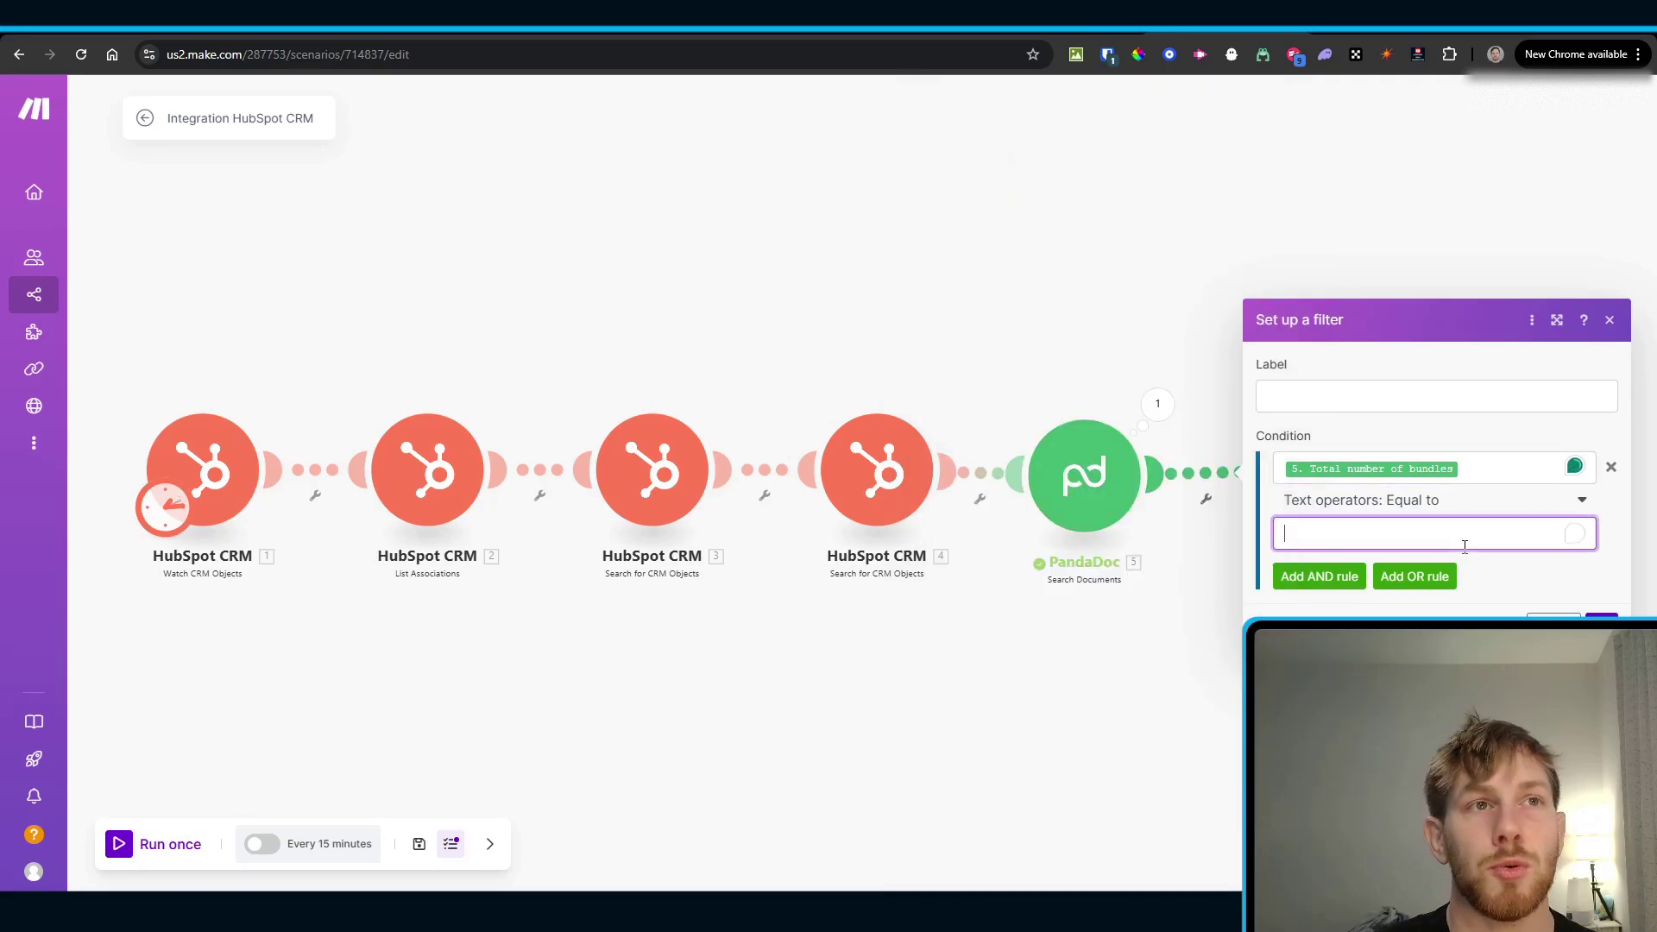
{"action": "left_click", "coordinate": [1505, 562]}
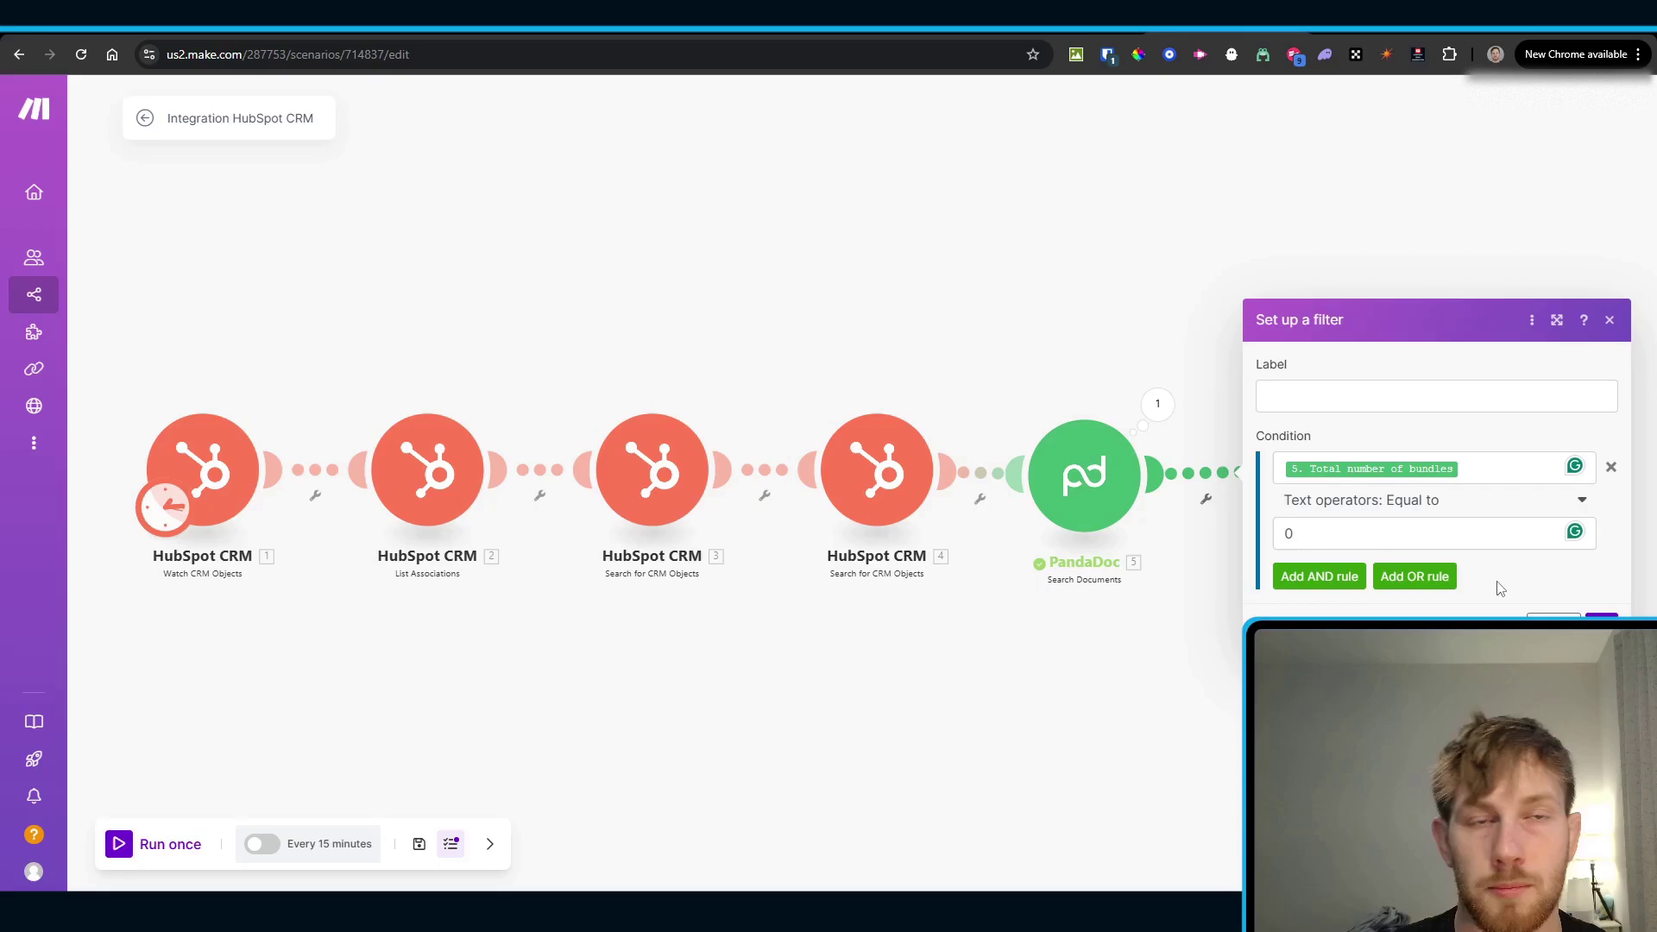
{"action": "left_click", "coordinate": [1402, 531]}
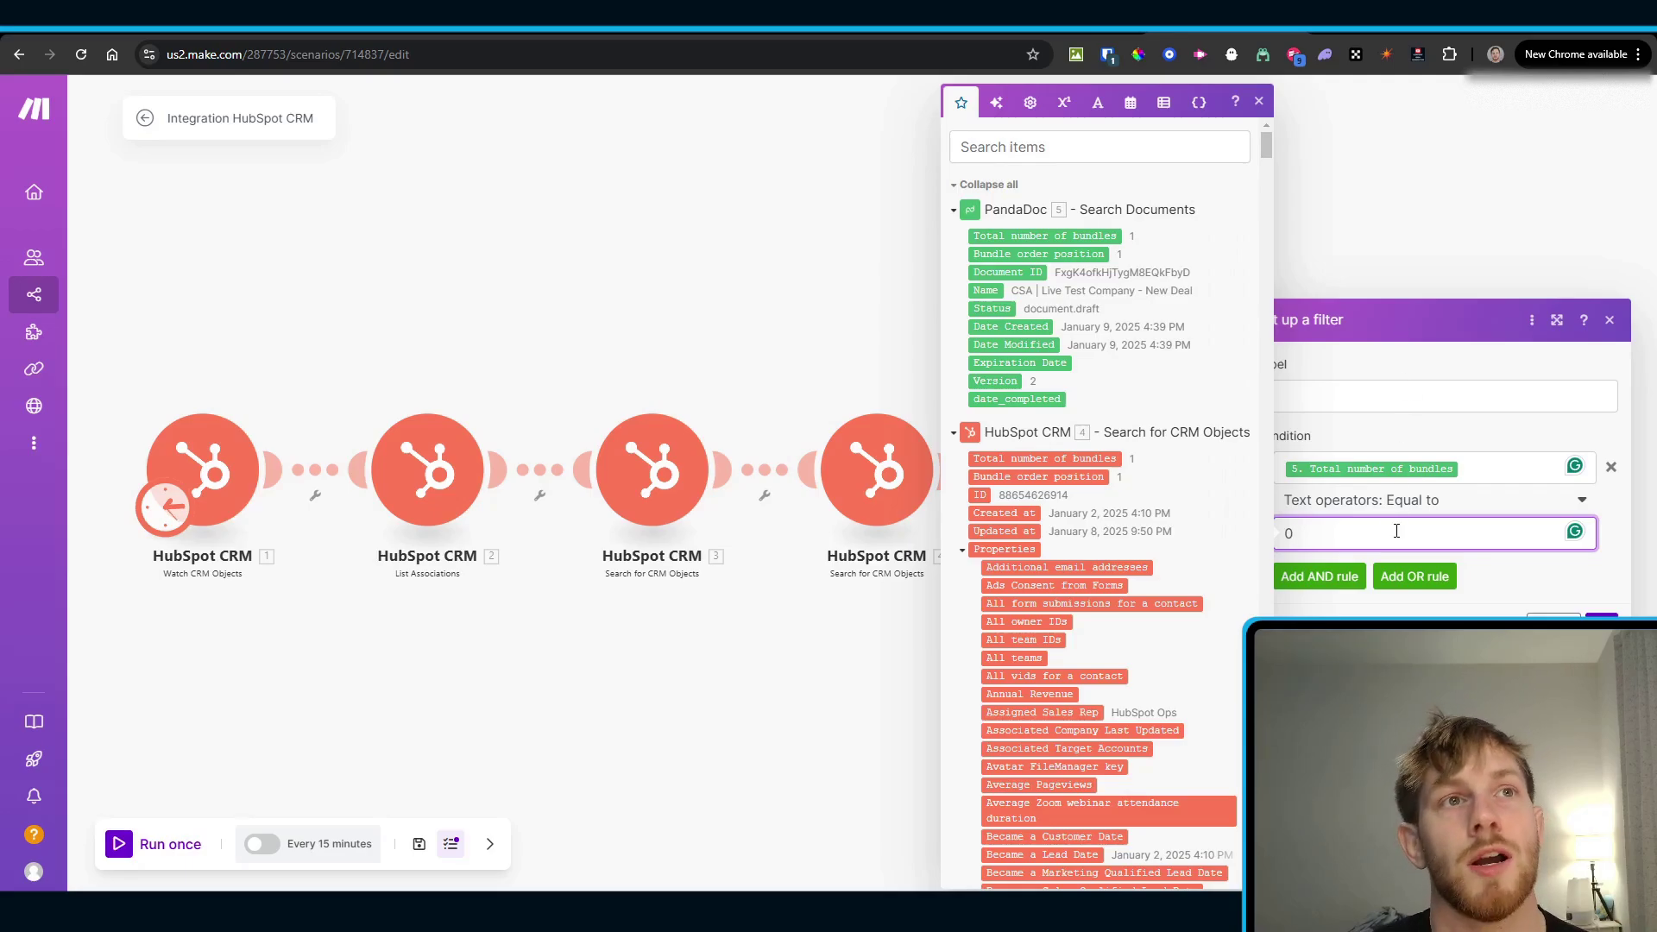
{"action": "left_click", "coordinate": [1402, 421]}
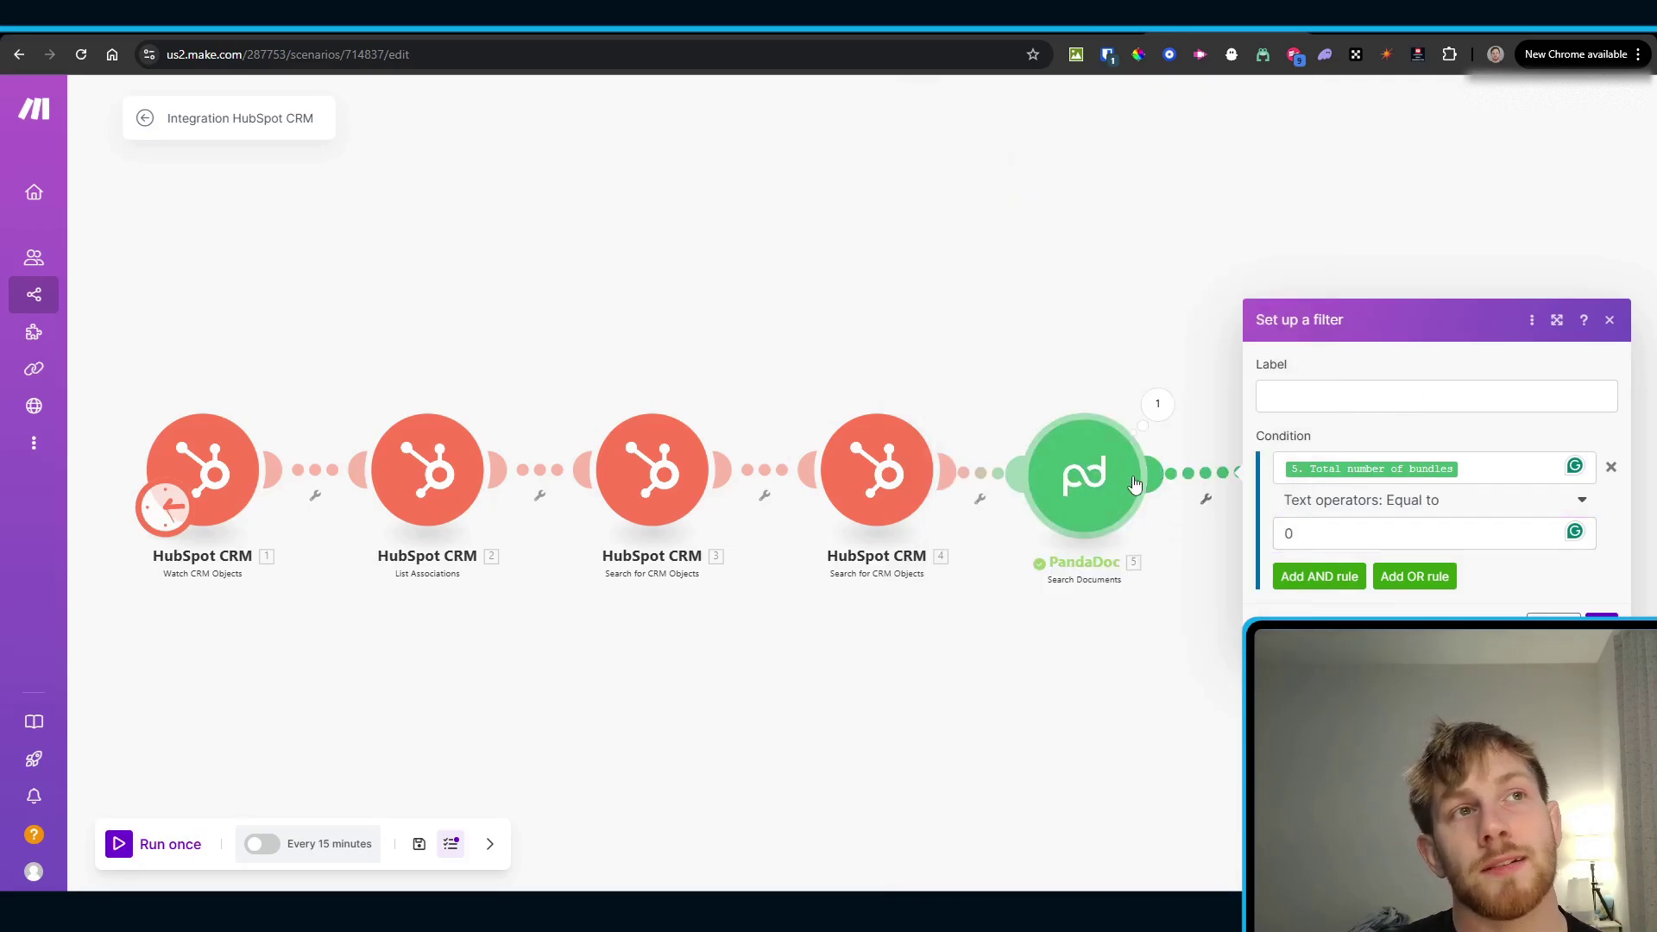
{"action": "left_click_drag", "start_coordinate": [1134, 483], "coordinate": [1156, 483]}
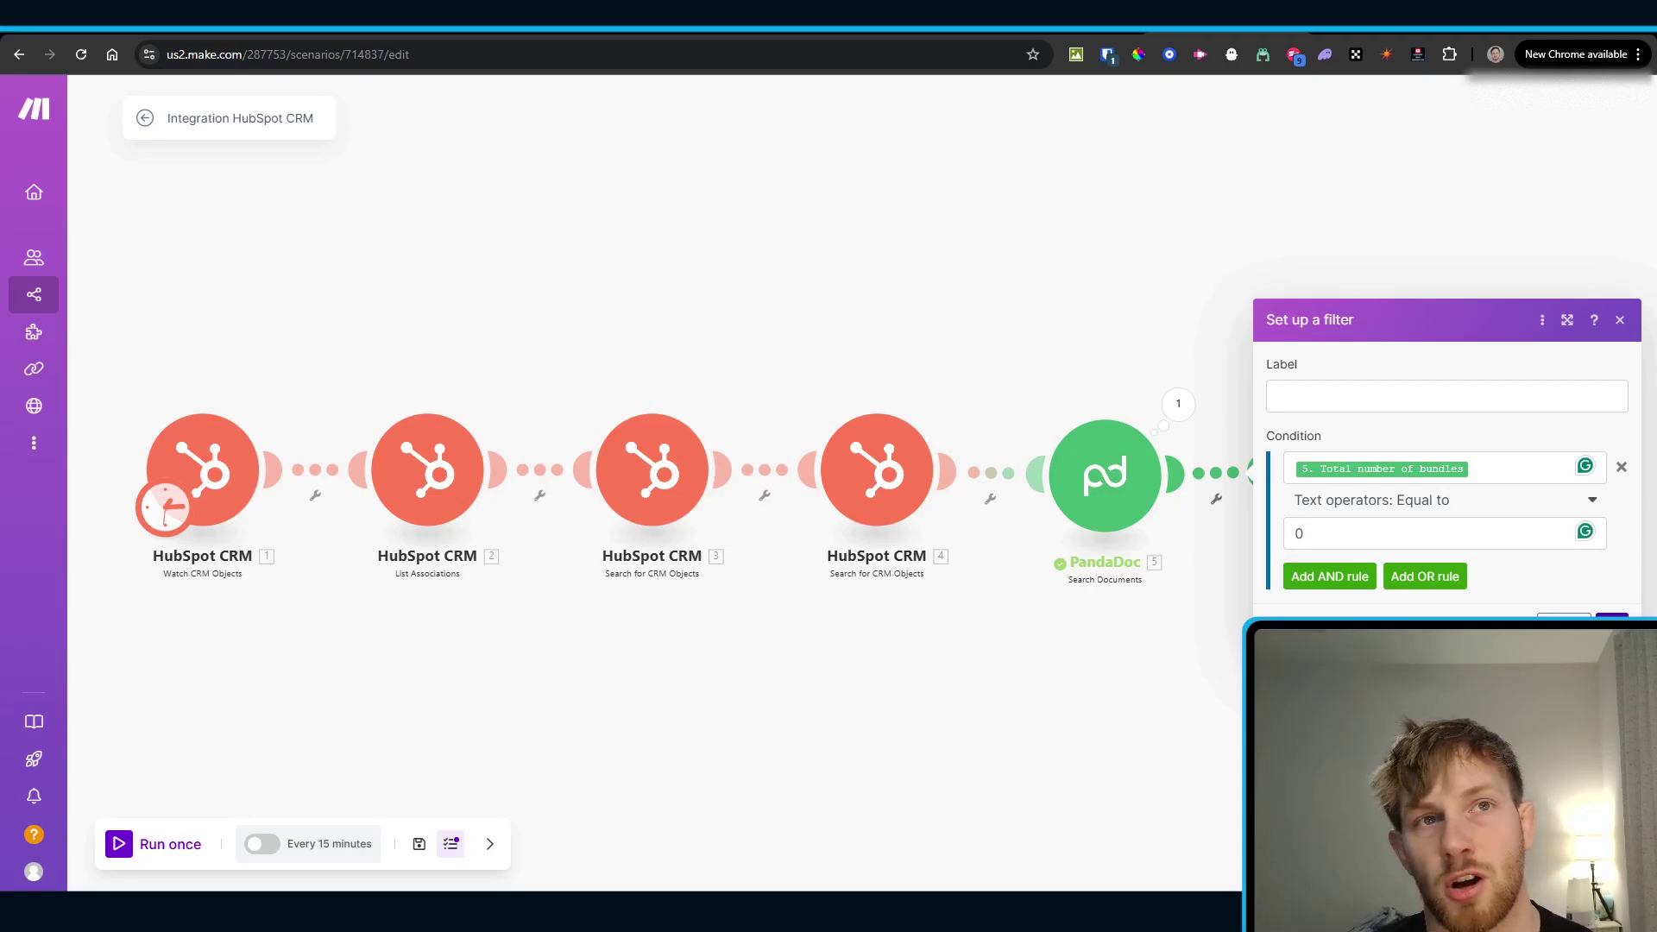
{"action": "left_click", "coordinate": [1611, 620]}
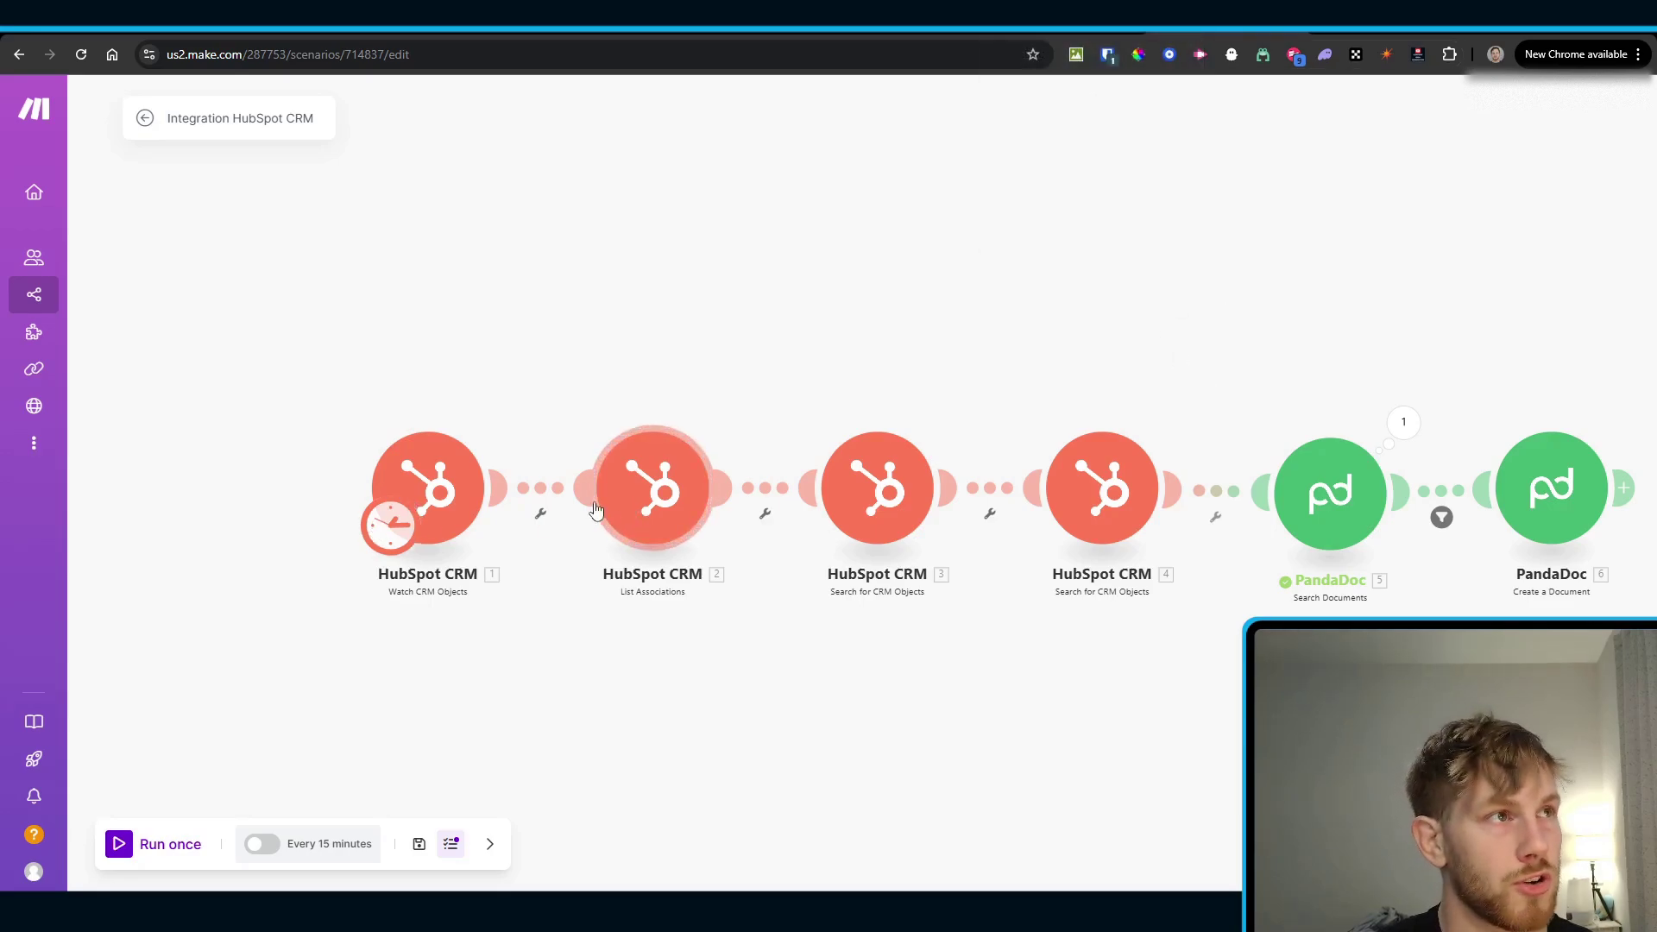
Step: Start a filter between HubSpot Watch CRM Objects and List Associations, requiring that the deal's Close Date property Exists
{"action": "left_click", "coordinate": [539, 499]}
{"action": "left_click", "coordinate": [707, 478]}
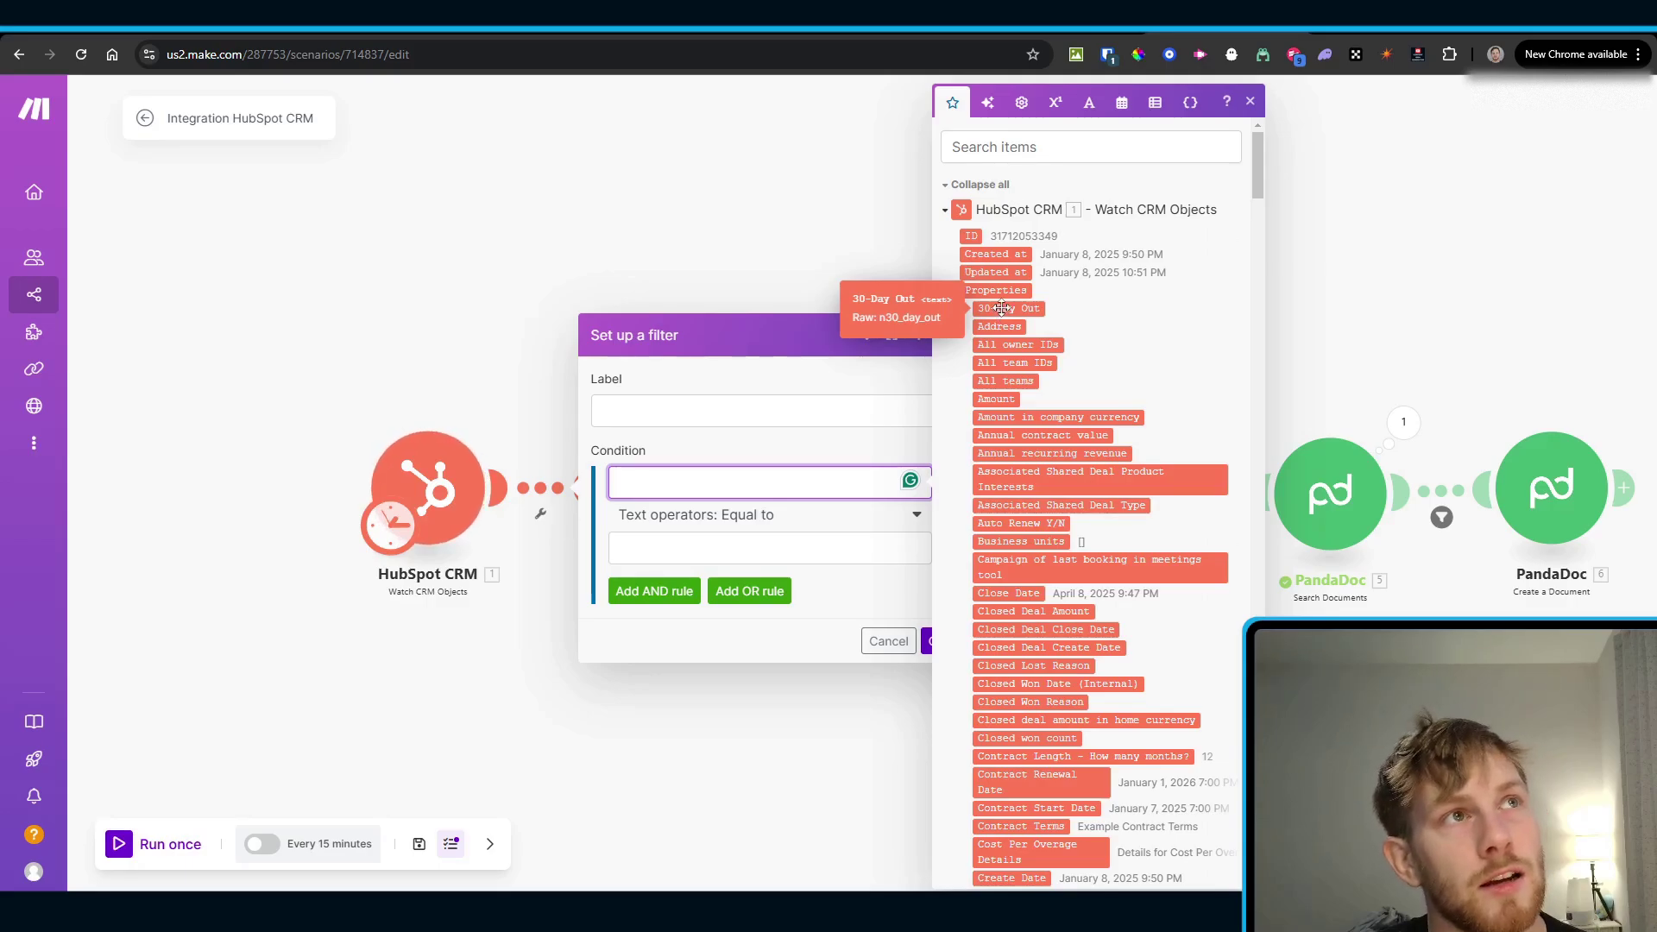
{"action": "left_click", "coordinate": [1008, 593]}
{"action": "left_click", "coordinate": [776, 533]}
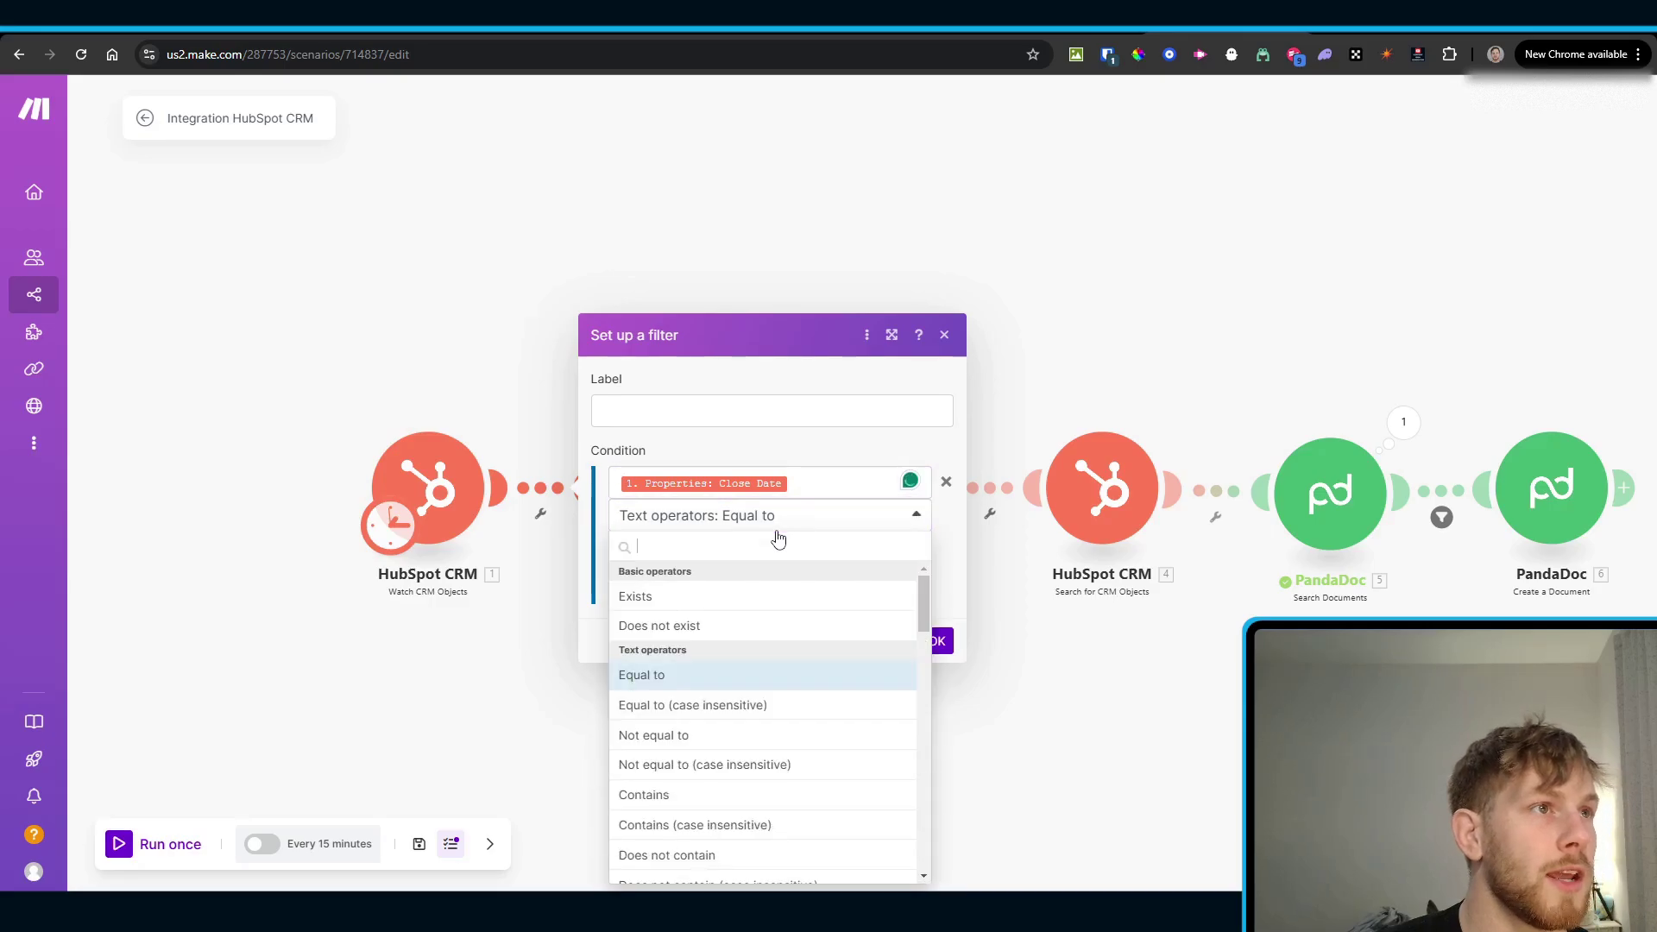
{"action": "left_click", "coordinate": [701, 596]}
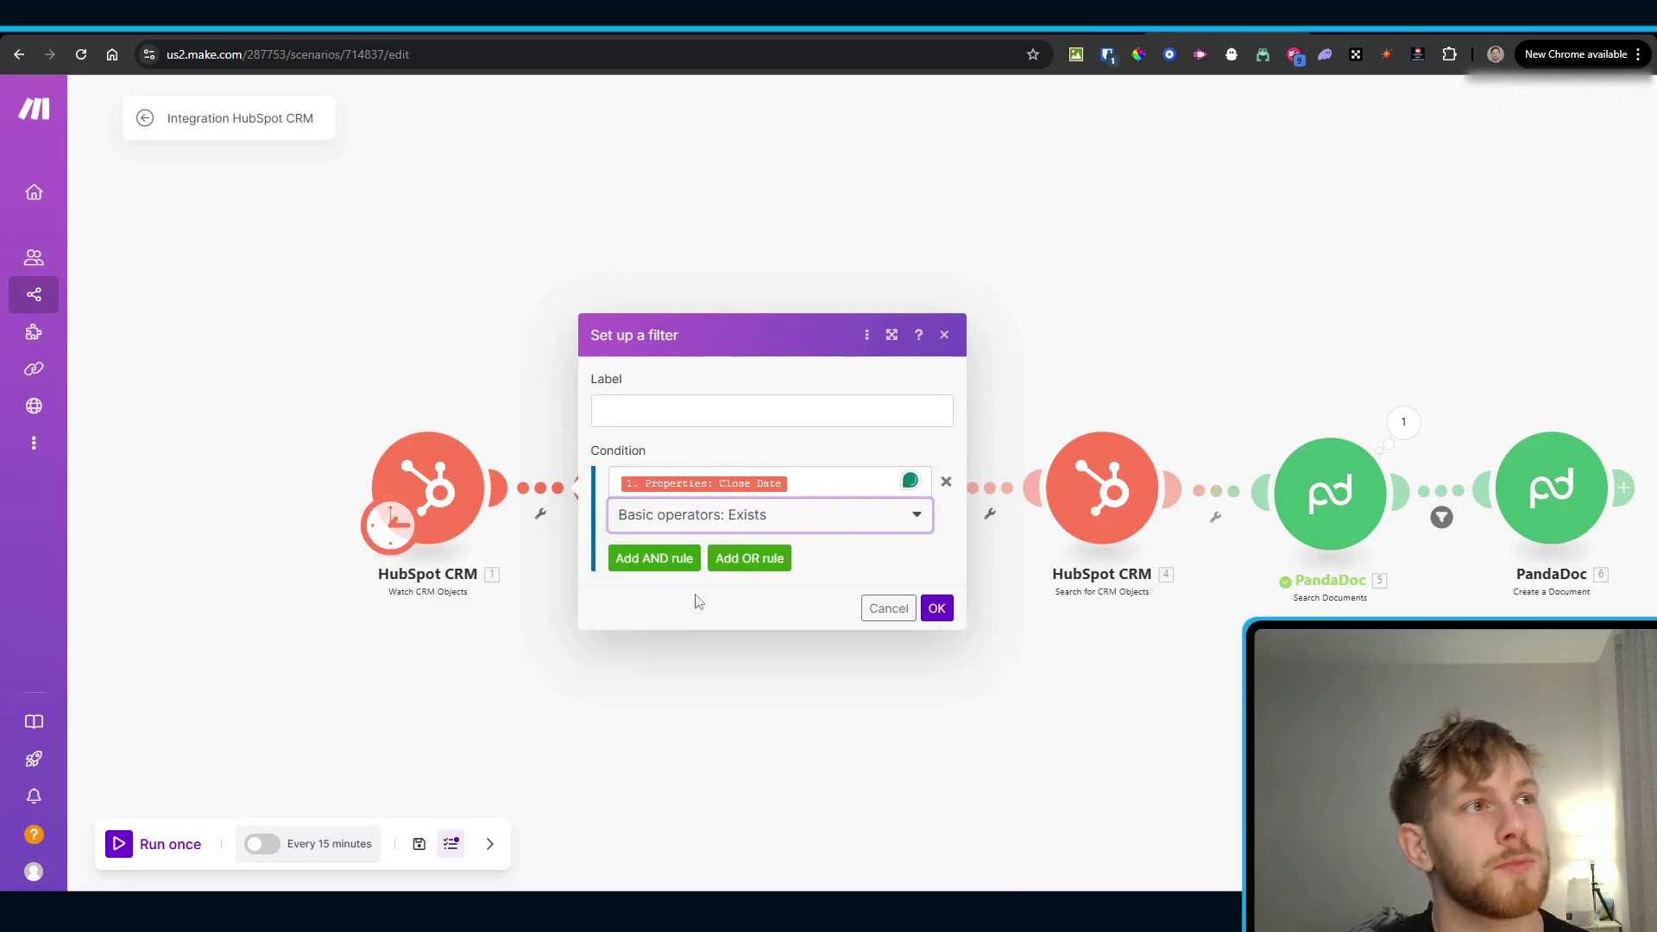
Step: Add an AND rule to the filter, search the properties for "comp" and map Deal Name from Watch CRM Objects into the rule
{"action": "left_click", "coordinate": [658, 561]}
{"action": "left_click", "coordinate": [712, 530]}
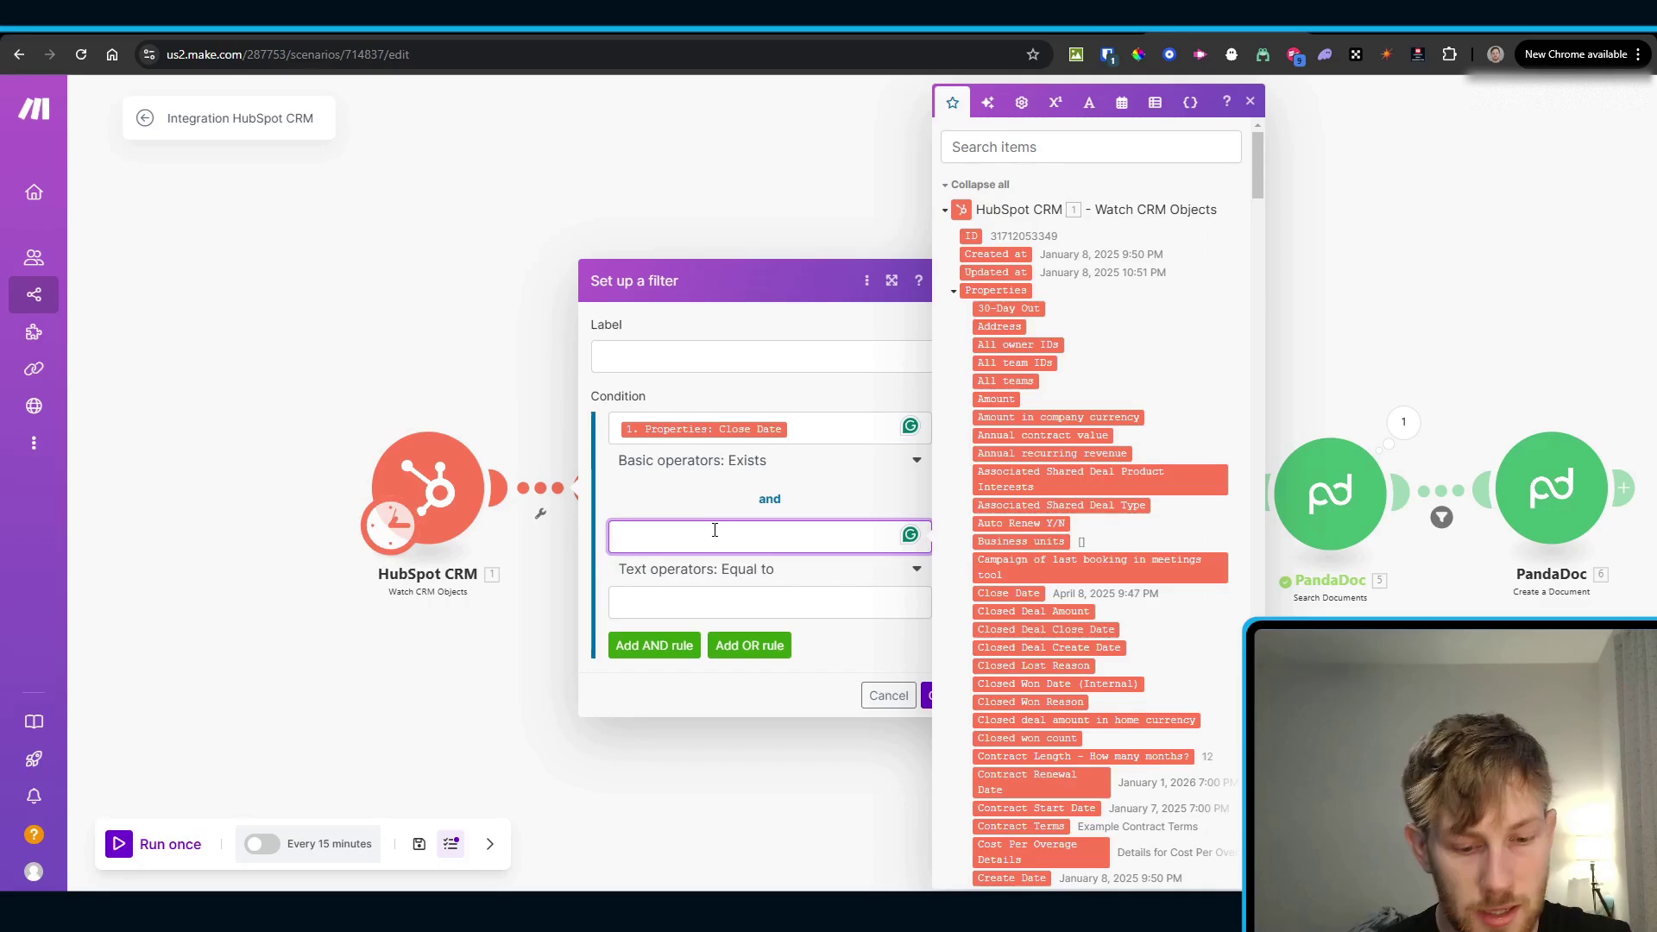
{"action": "type", "text": "company"}
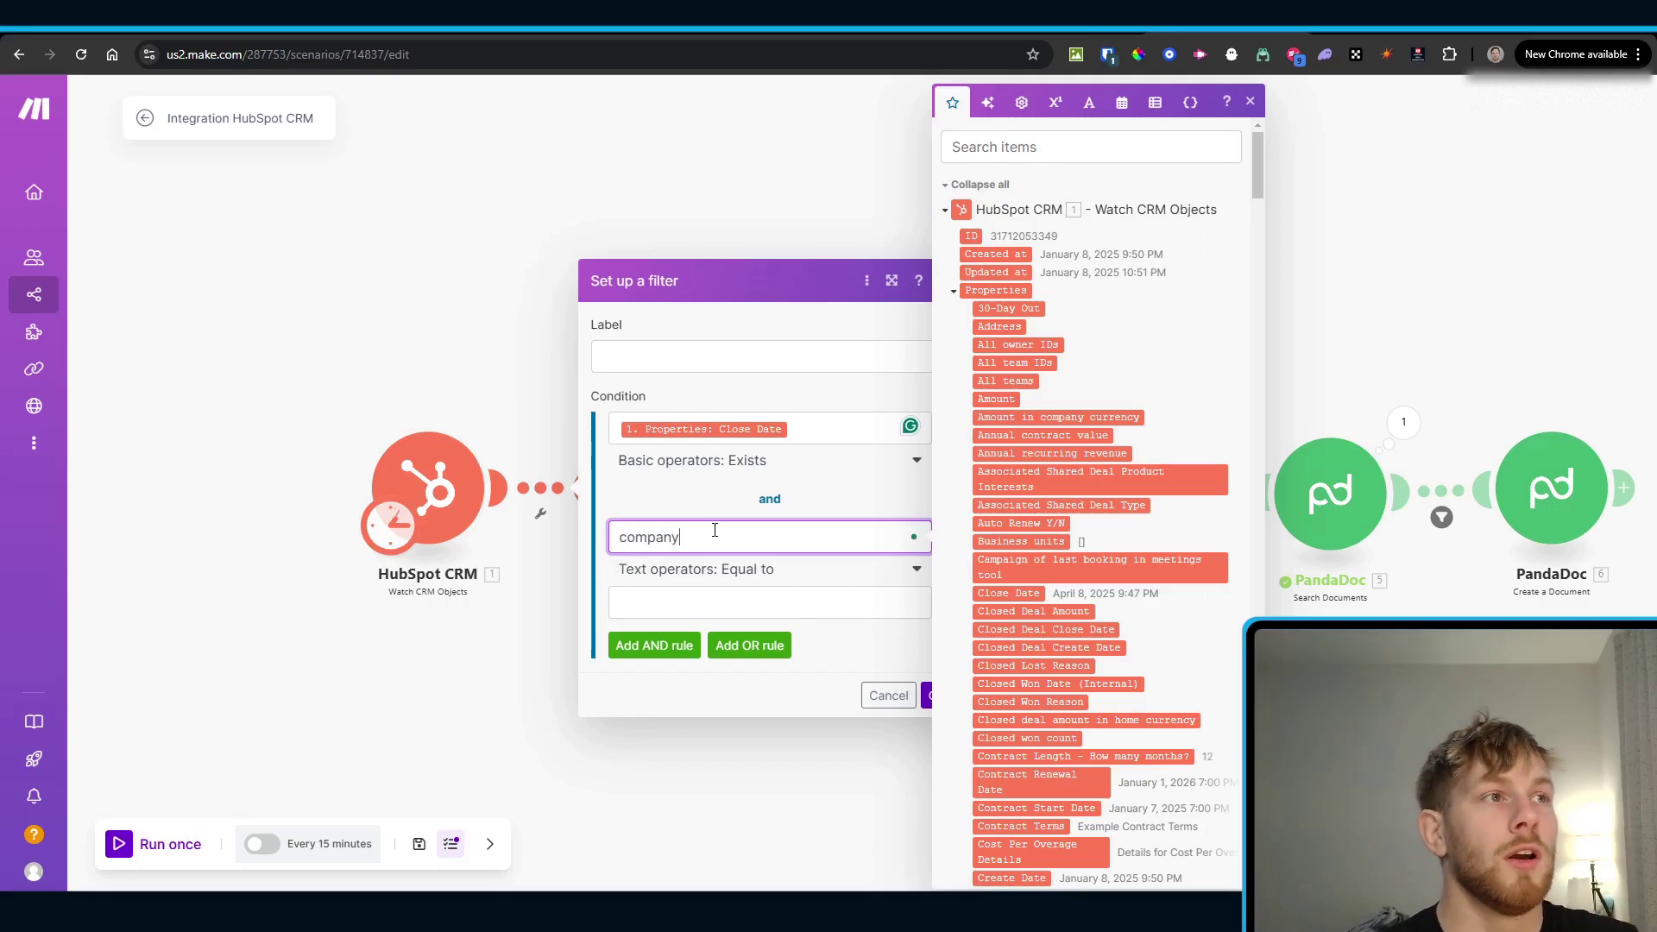
{"action": "left_click", "coordinate": [1045, 140]}
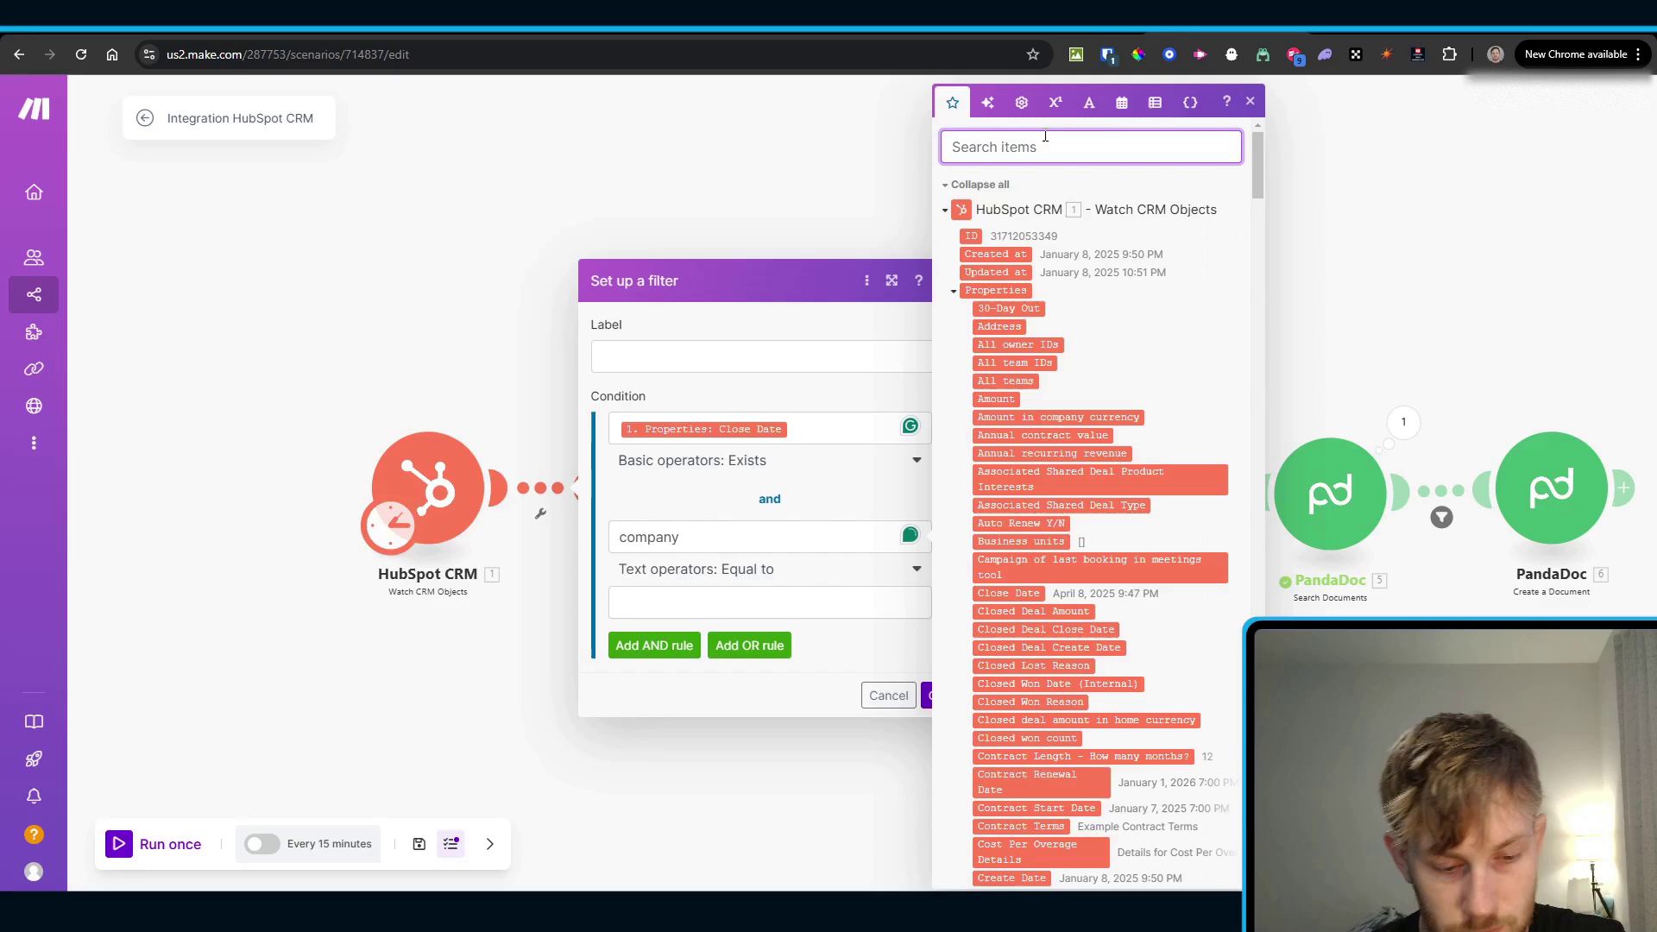
{"action": "type", "text": "cmpa"}
{"action": "key", "text": "ctrl+a"}
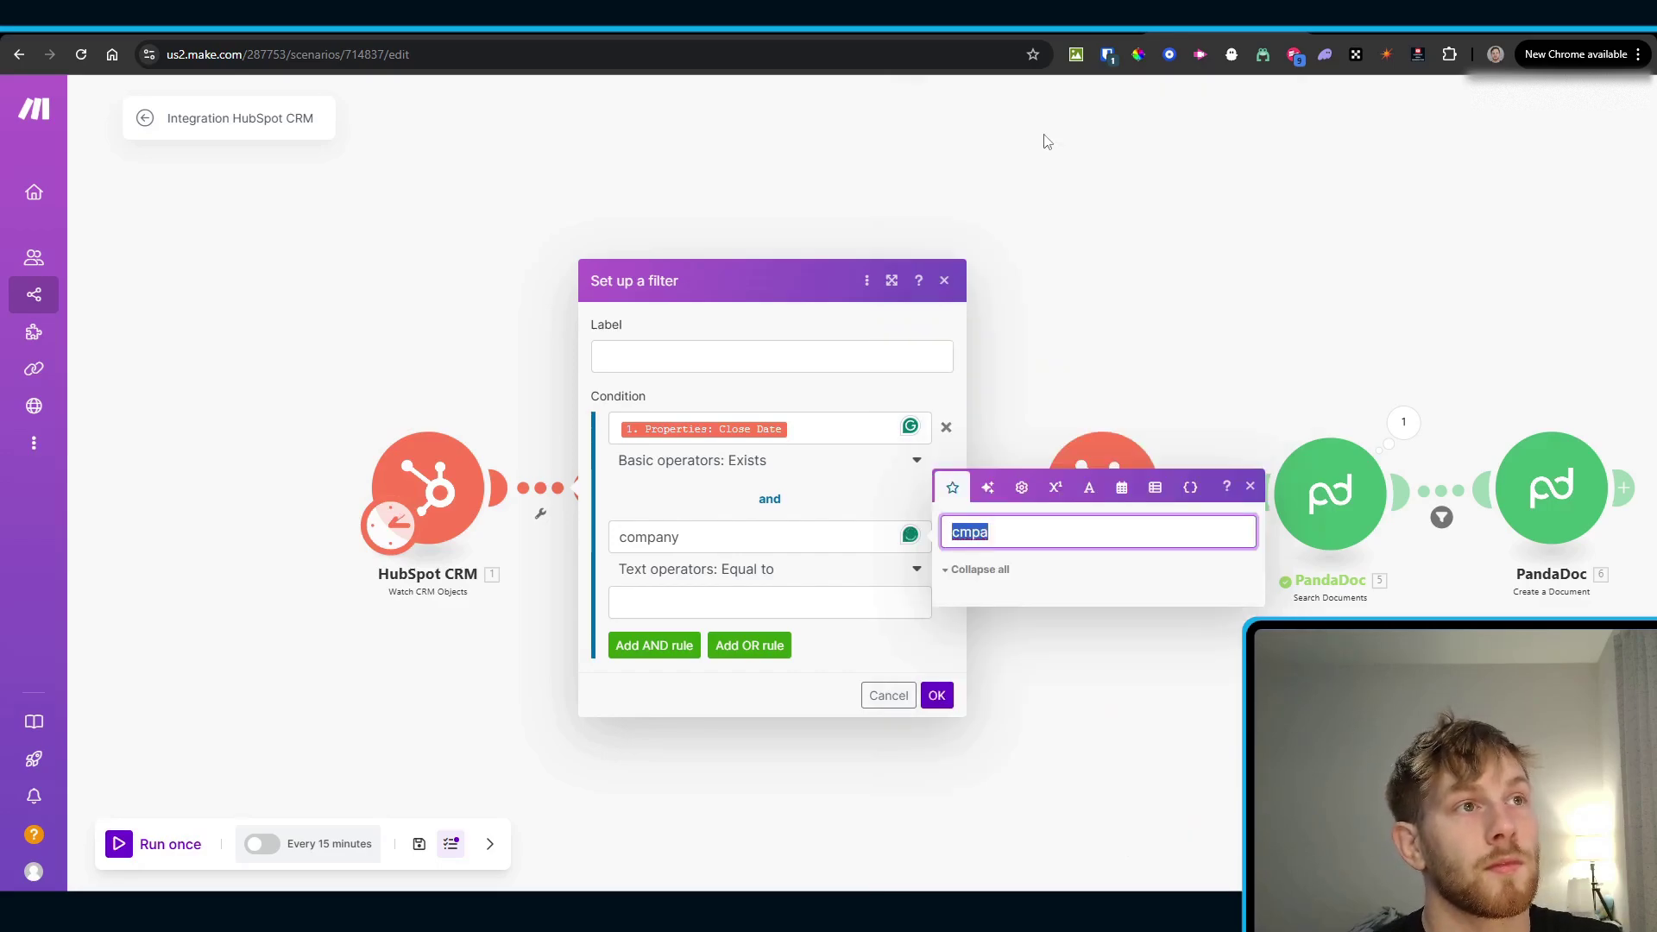
{"action": "type", "text": "comp"}
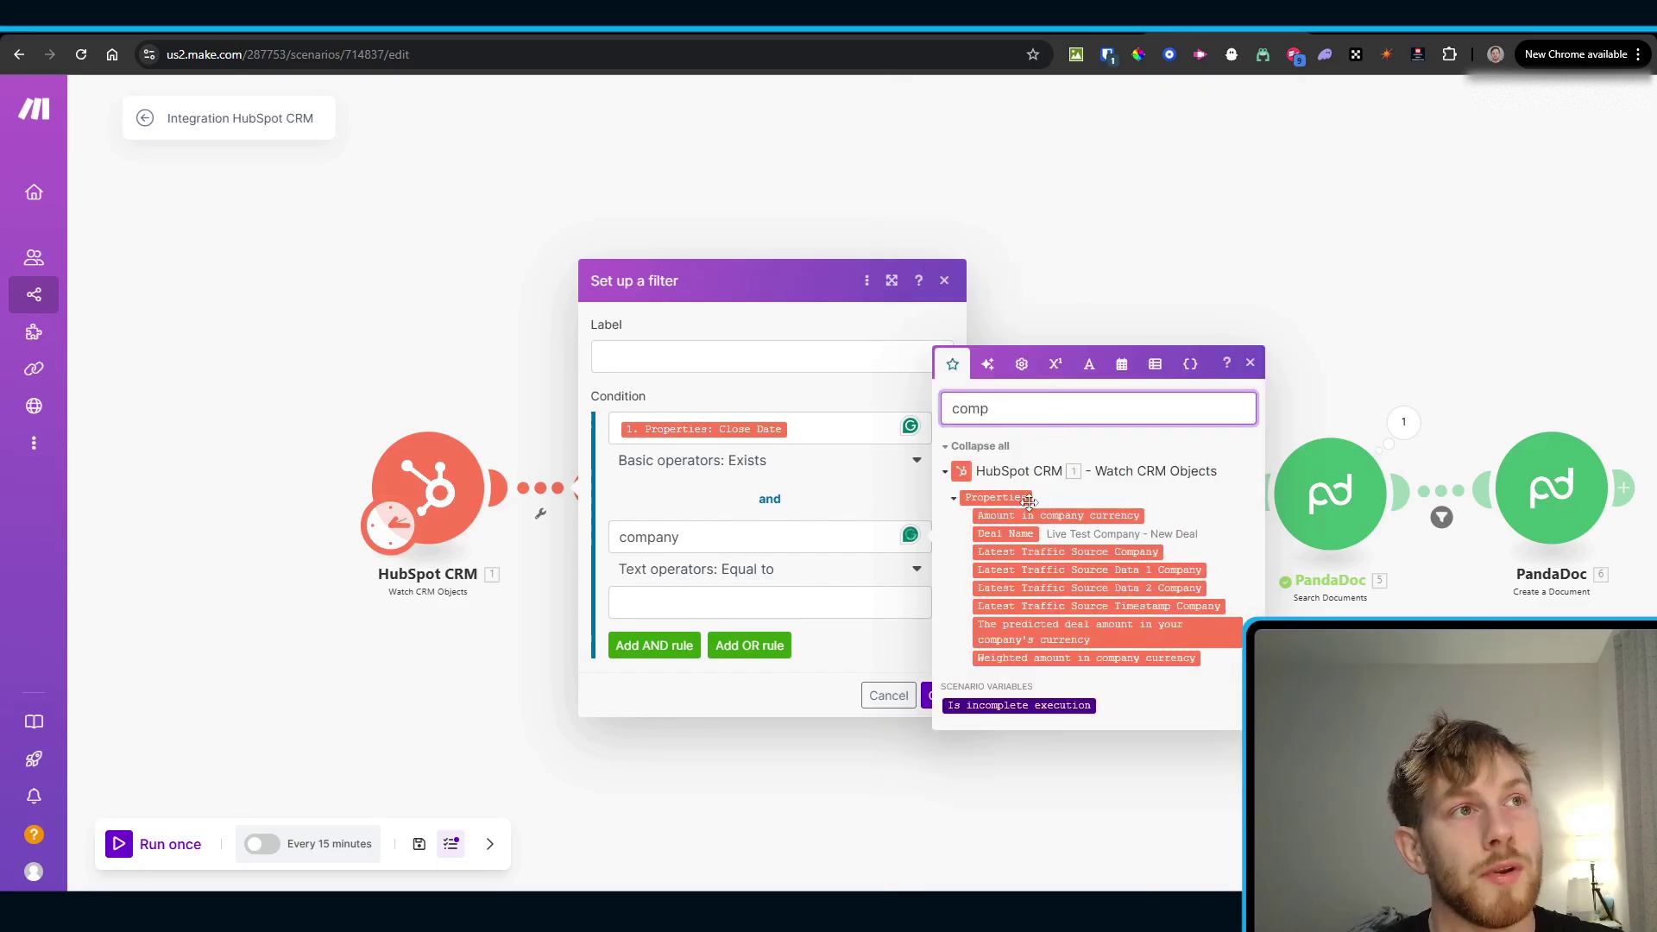
{"action": "left_click", "coordinate": [703, 535]}
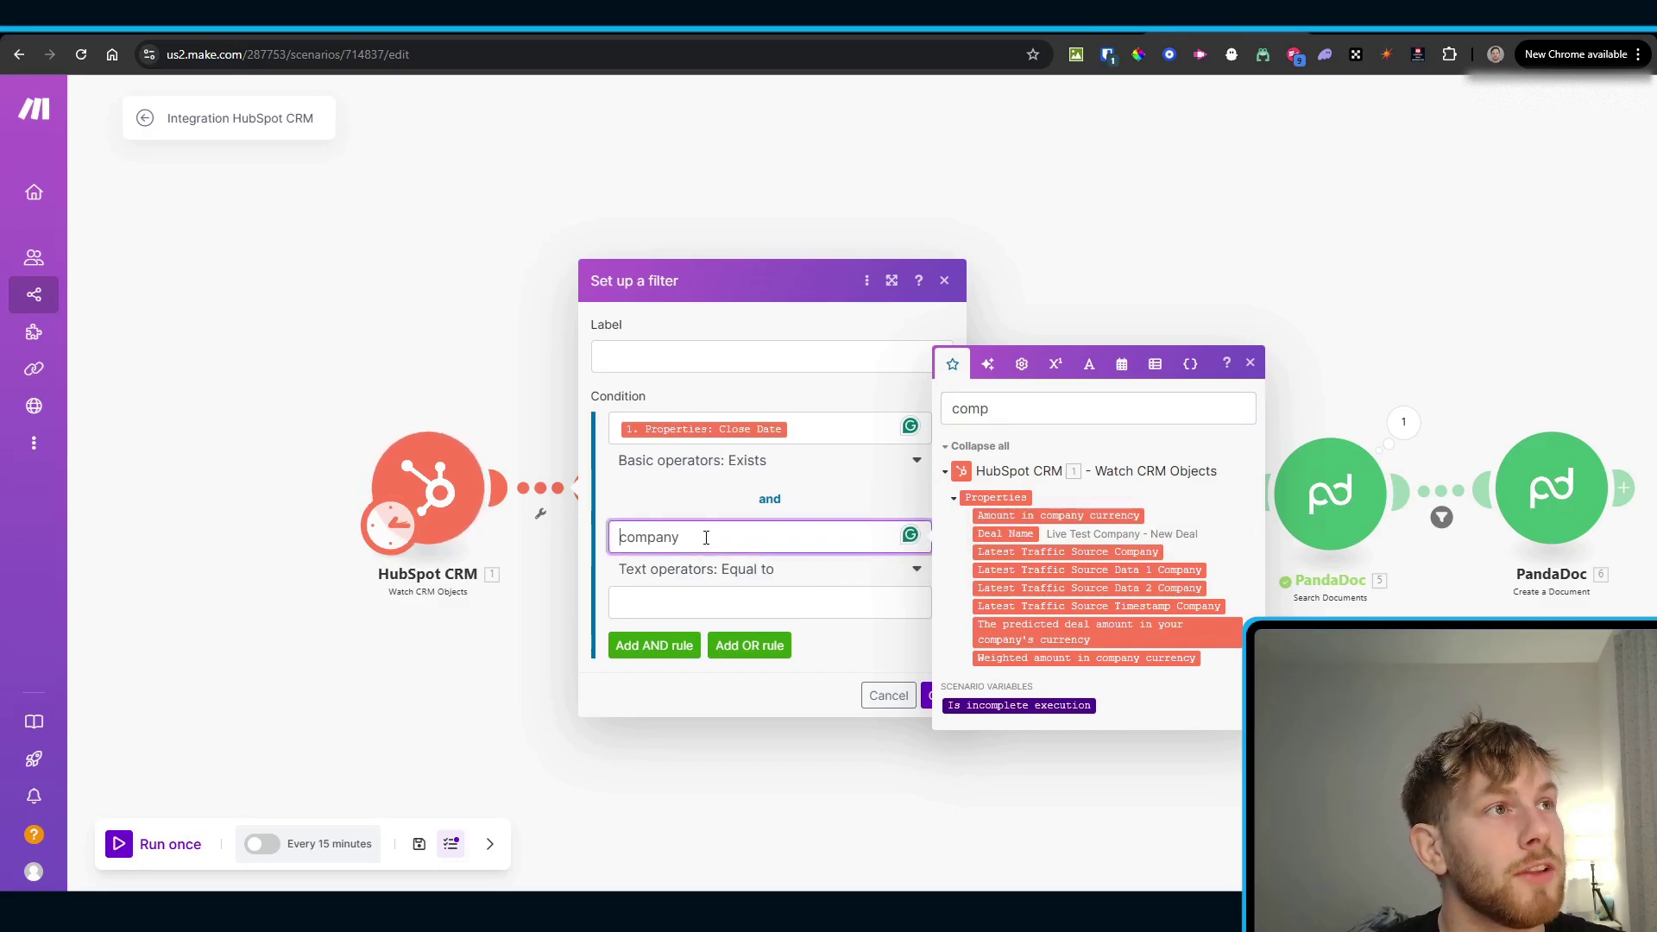
{"action": "double_click", "coordinate": [638, 538]}
{"action": "left_click", "coordinate": [1005, 533]}
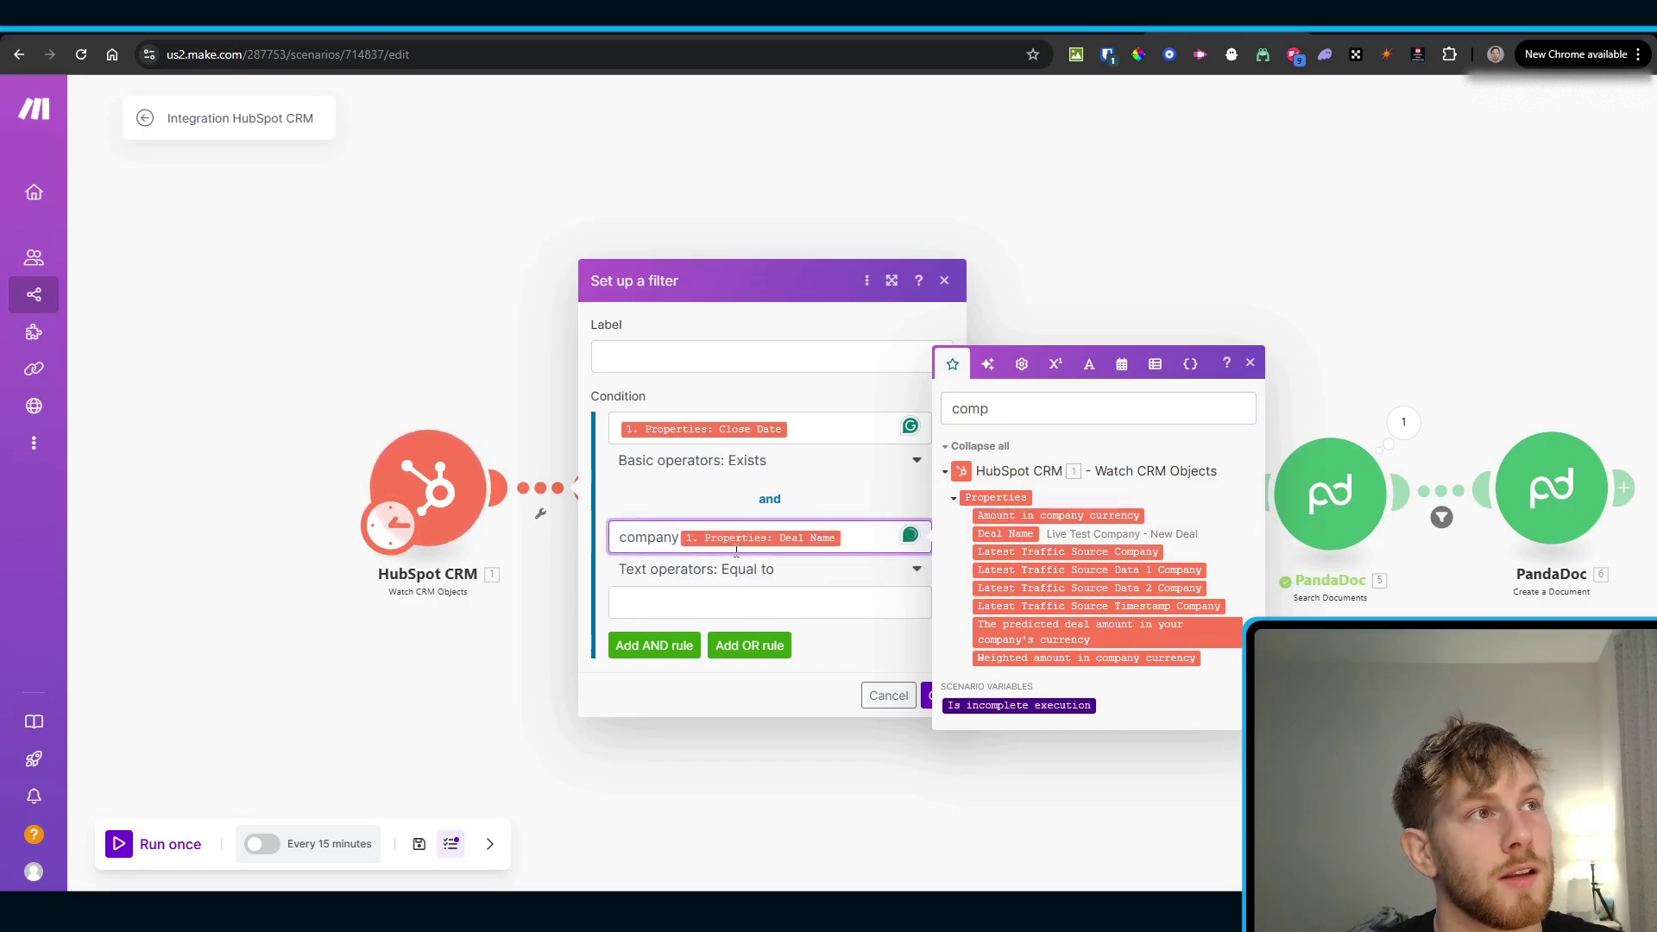
Step: Remove the text "company" from the second rule, set its operator to Exists for Deal Name and save the filter
{"action": "left_click", "coordinate": [681, 539]}
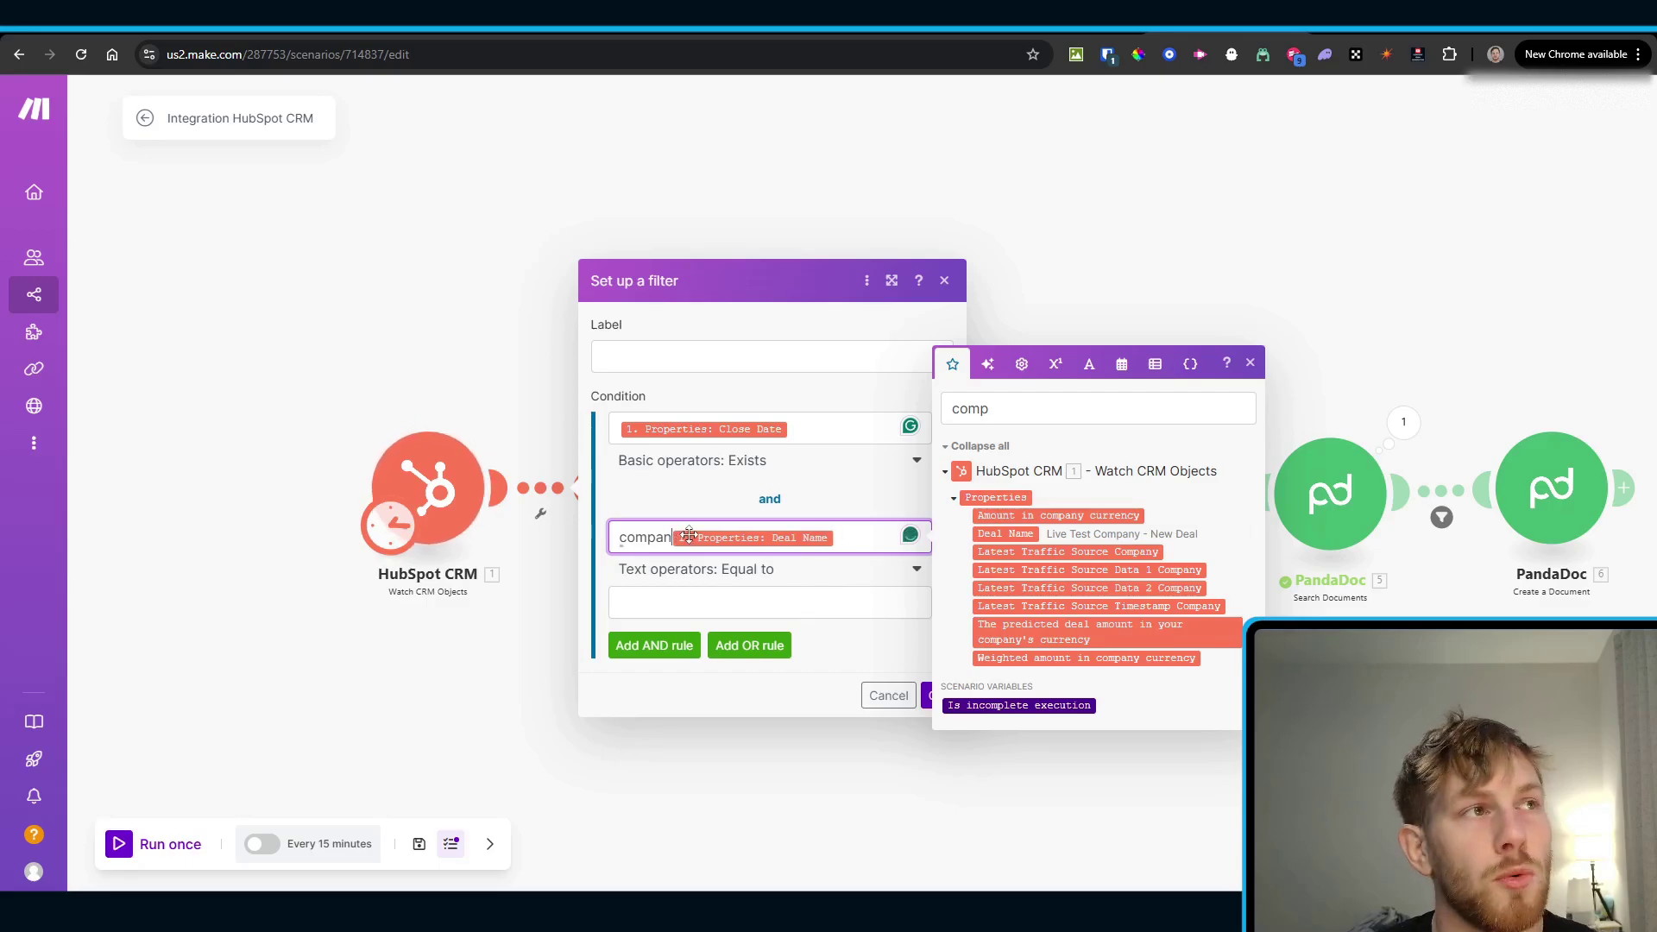
{"action": "key", "text": "BackSpace"}
{"action": "key", "text": "BackSpace"}
{"action": "key", "text": "BackSpace"}
{"action": "key", "text": "BackSpace"}
{"action": "key", "text": "BackSpace"}
{"action": "key", "text": "BackSpace"}
{"action": "key", "text": "BackSpace"}
{"action": "left_click", "coordinate": [663, 616]}
{"action": "left_click", "coordinate": [763, 573]}
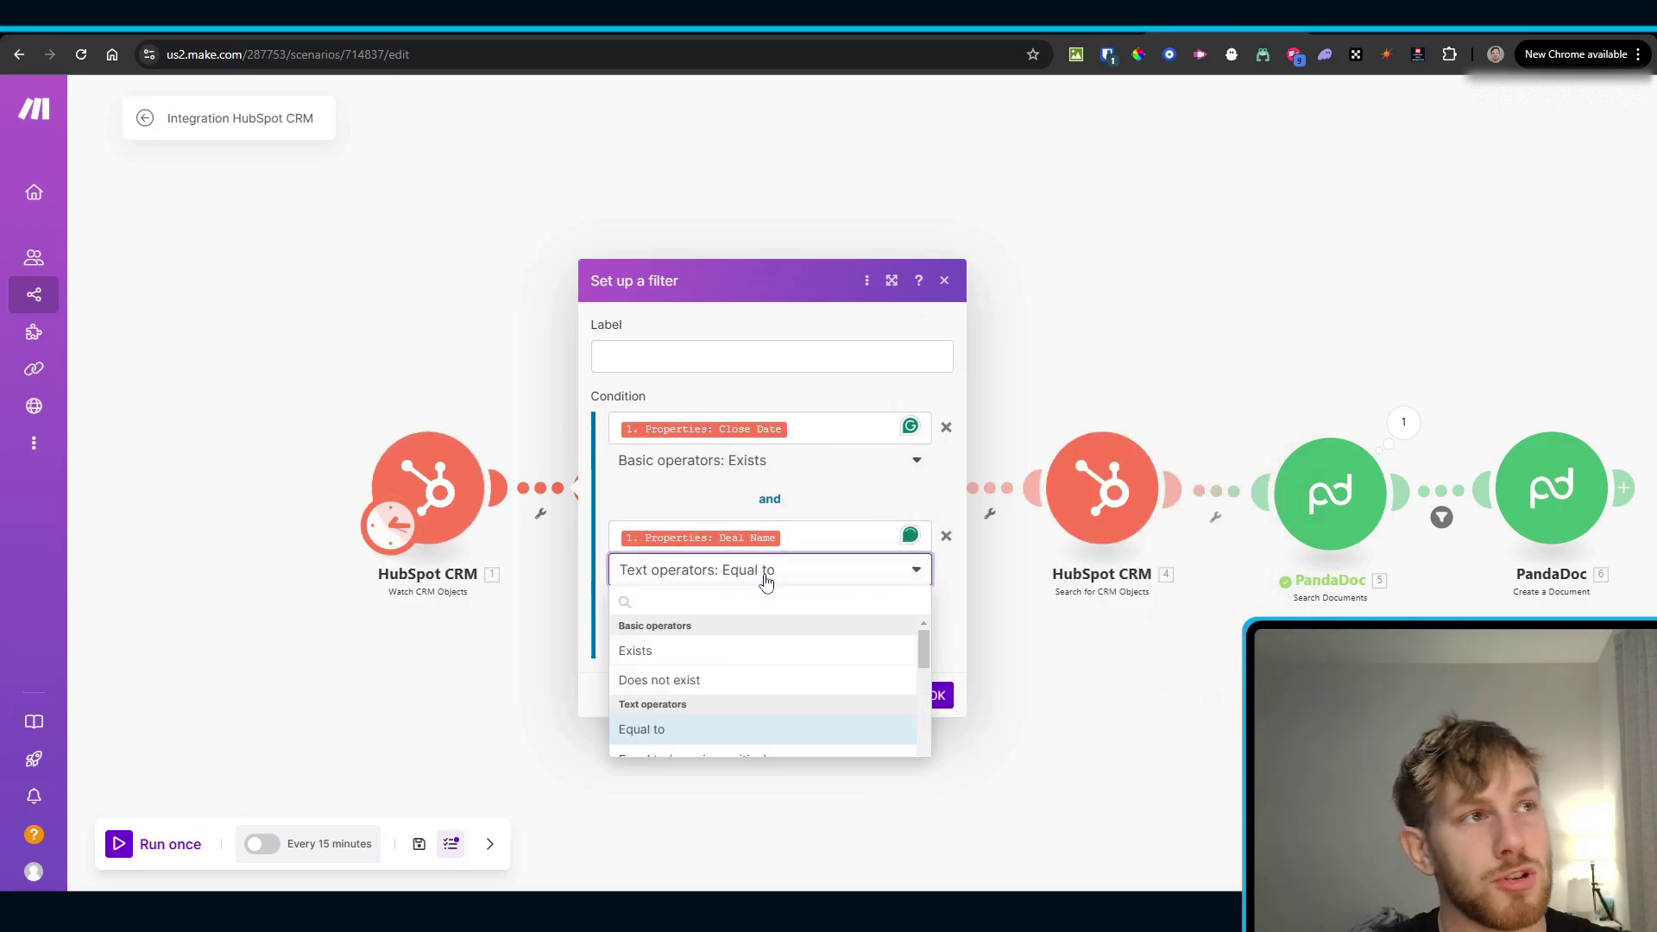
{"action": "left_click", "coordinate": [692, 665]}
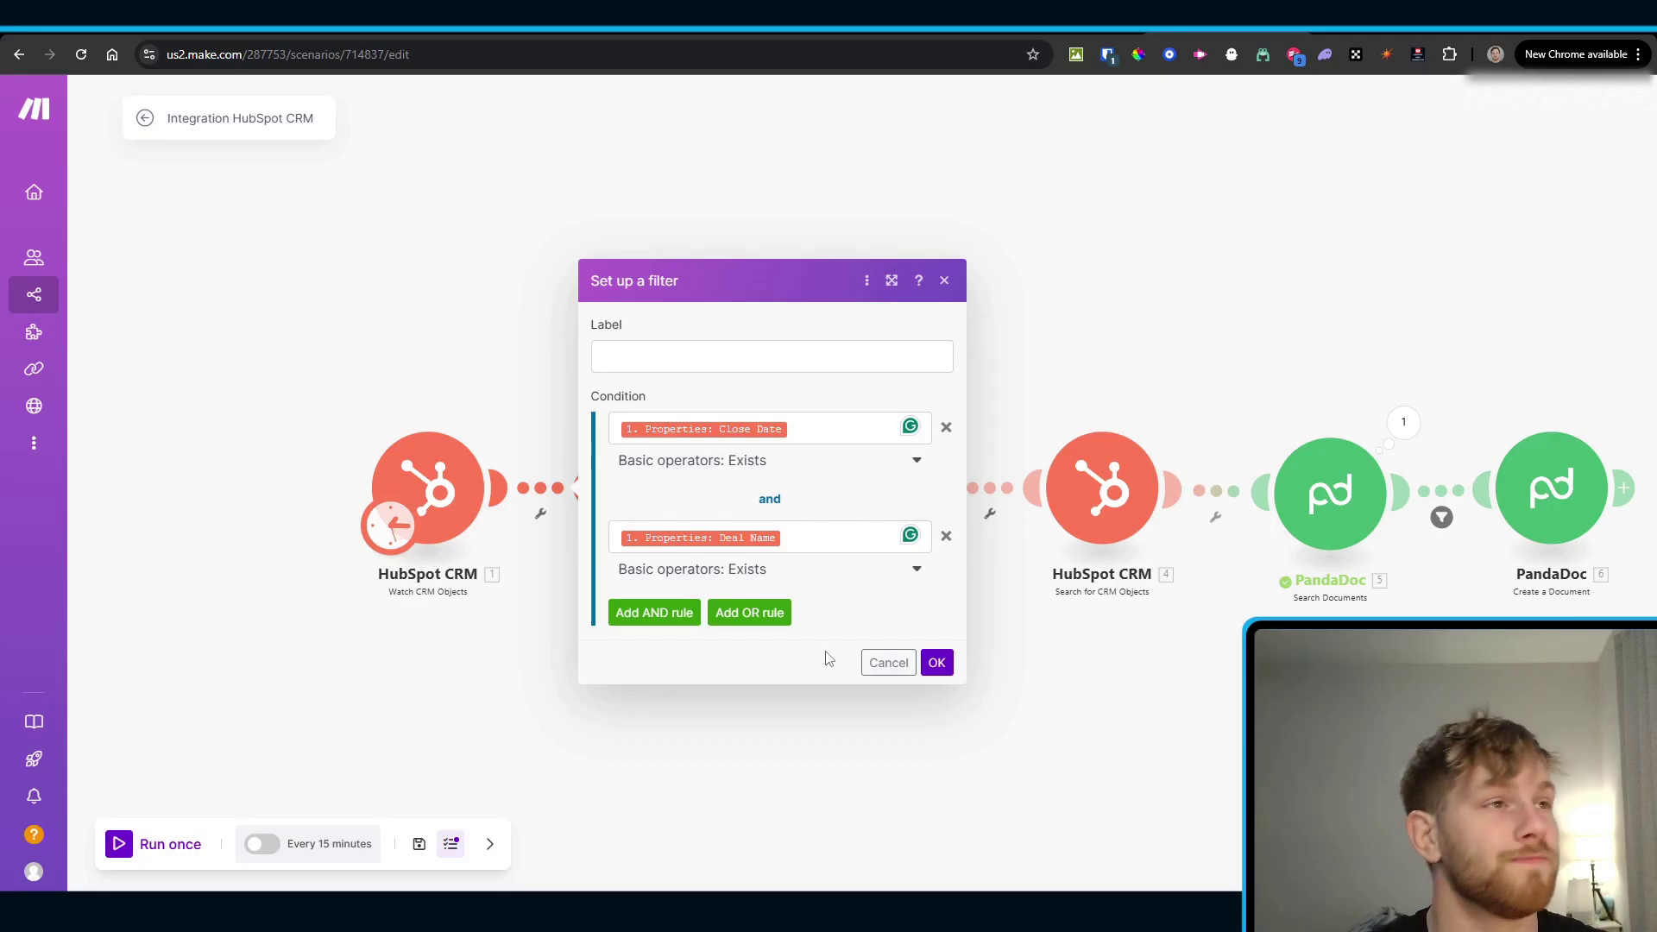
{"action": "left_click", "coordinate": [933, 665]}
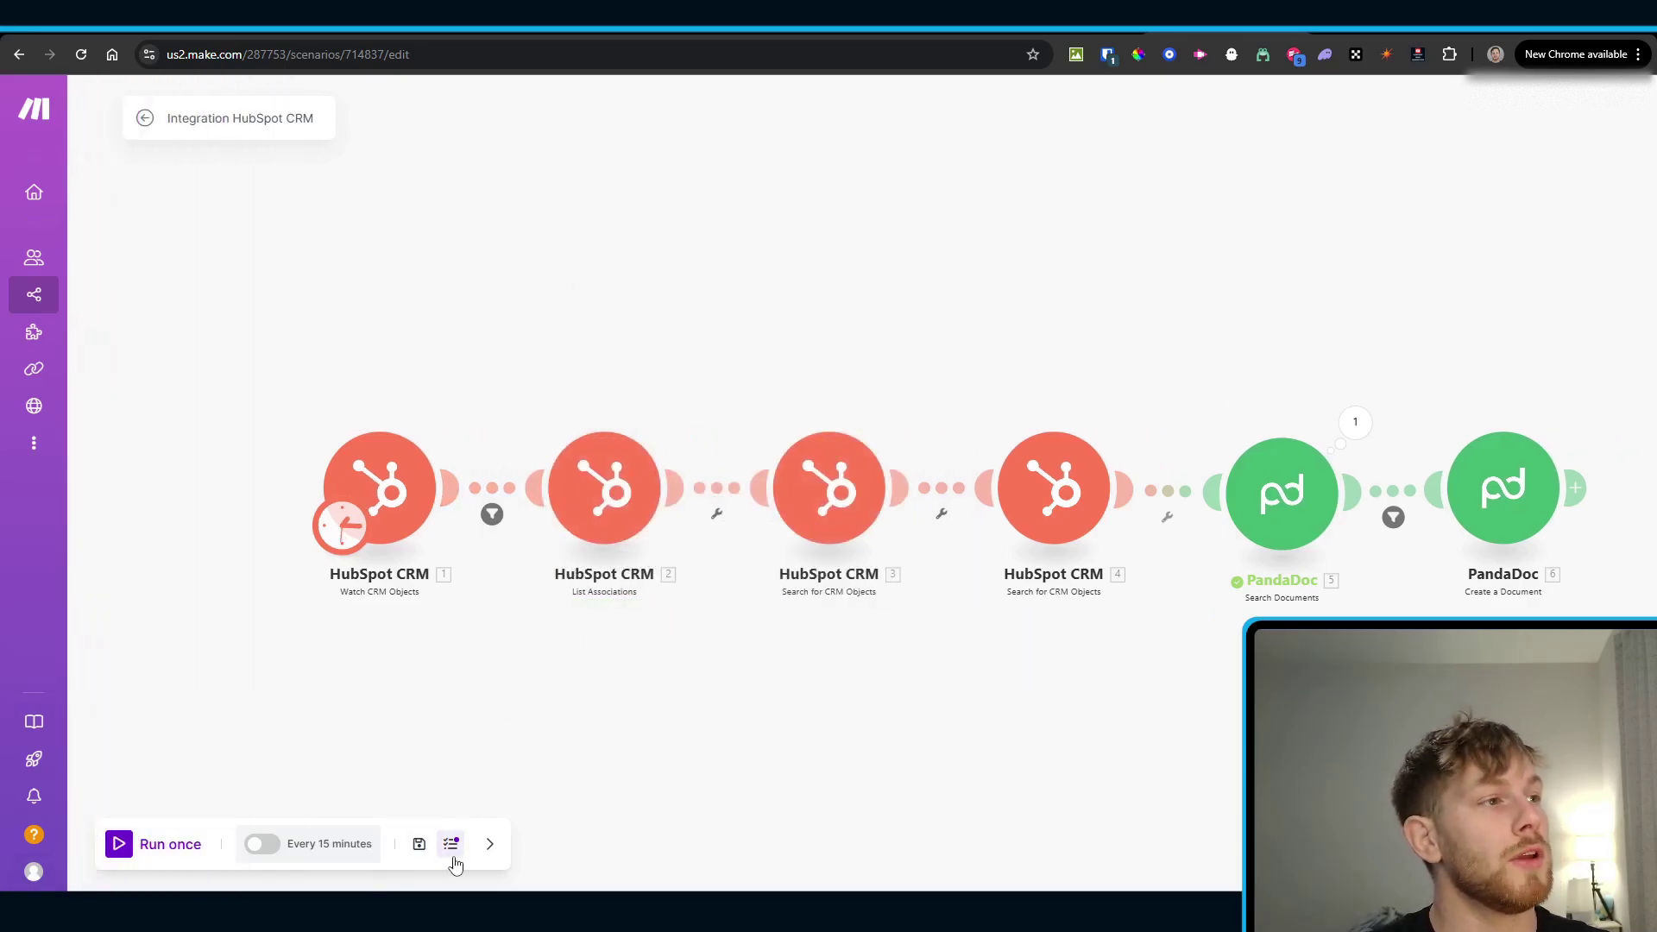
Step: Set the Watch CRM Objects module to start manually from the Live Test Company - New Deal record and run the scenario once
{"action": "right_click", "coordinate": [377, 469]}
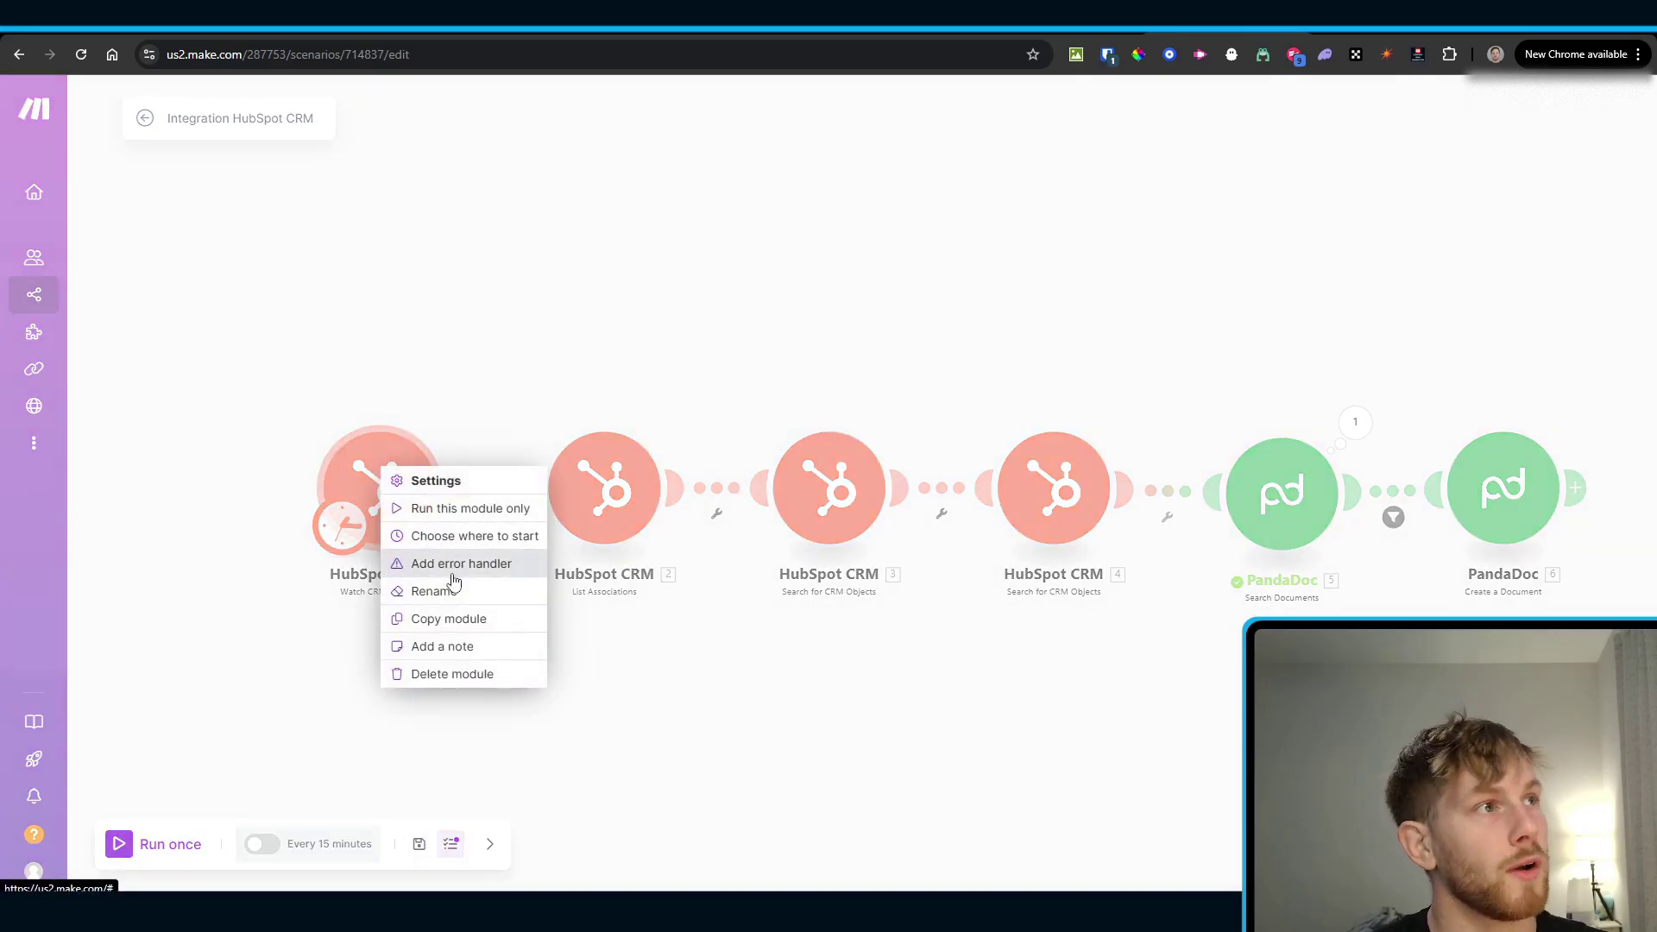
{"action": "left_click", "coordinate": [475, 536]}
{"action": "left_click", "coordinate": [467, 527]}
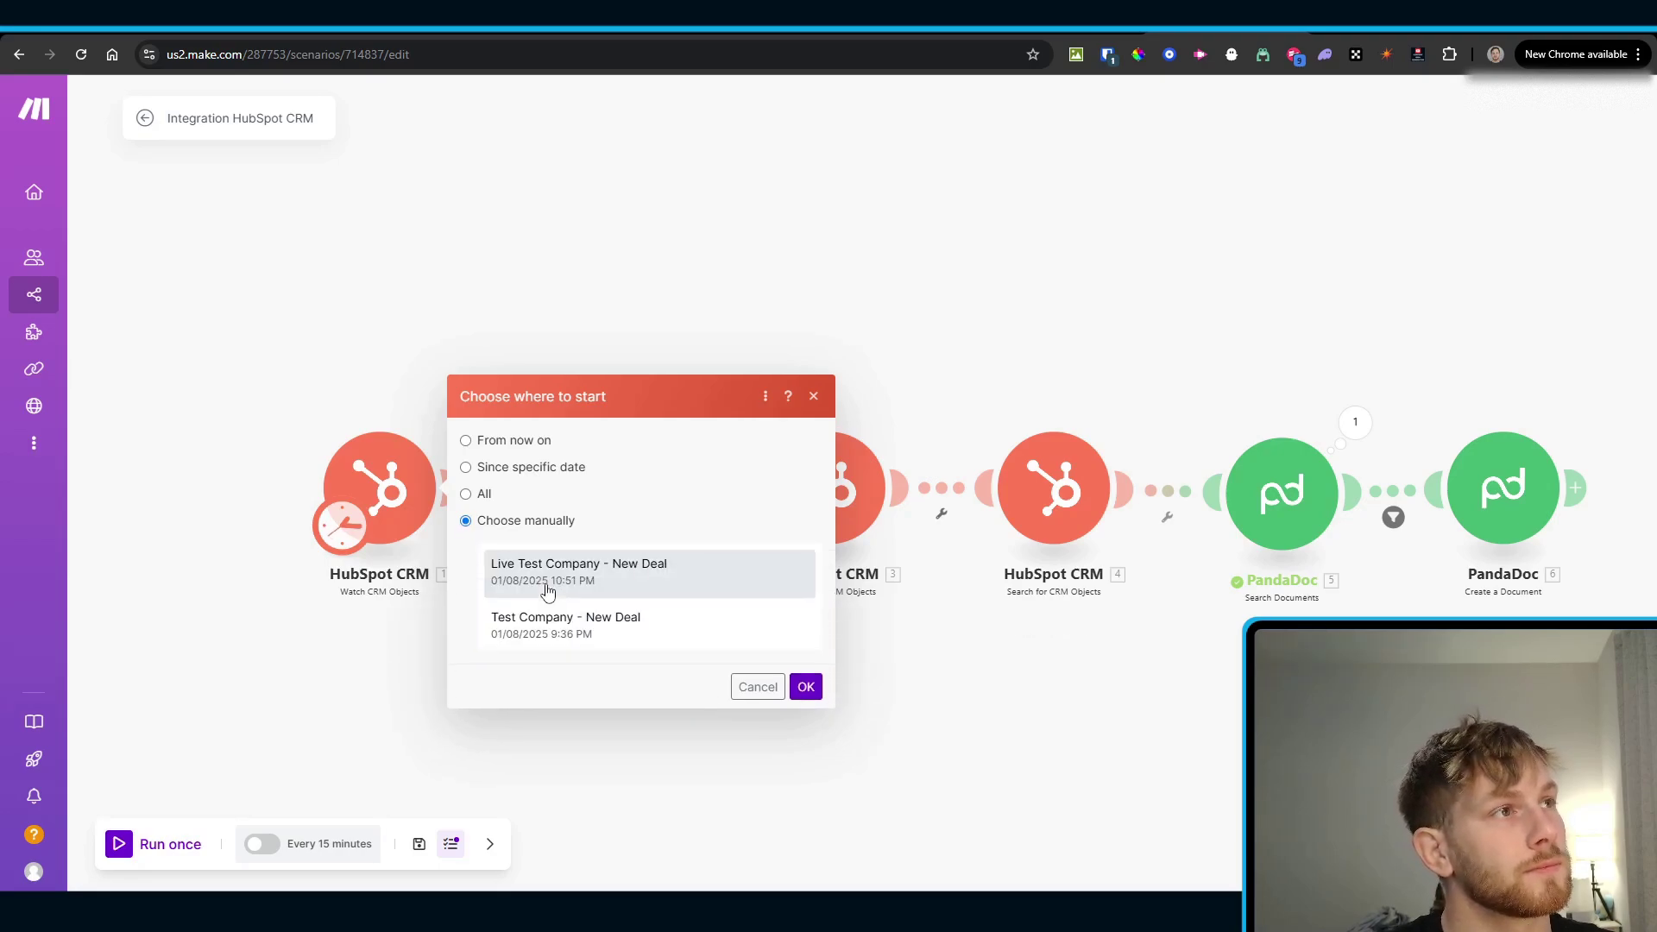
{"action": "left_click", "coordinate": [577, 518]}
{"action": "left_click", "coordinate": [806, 638]}
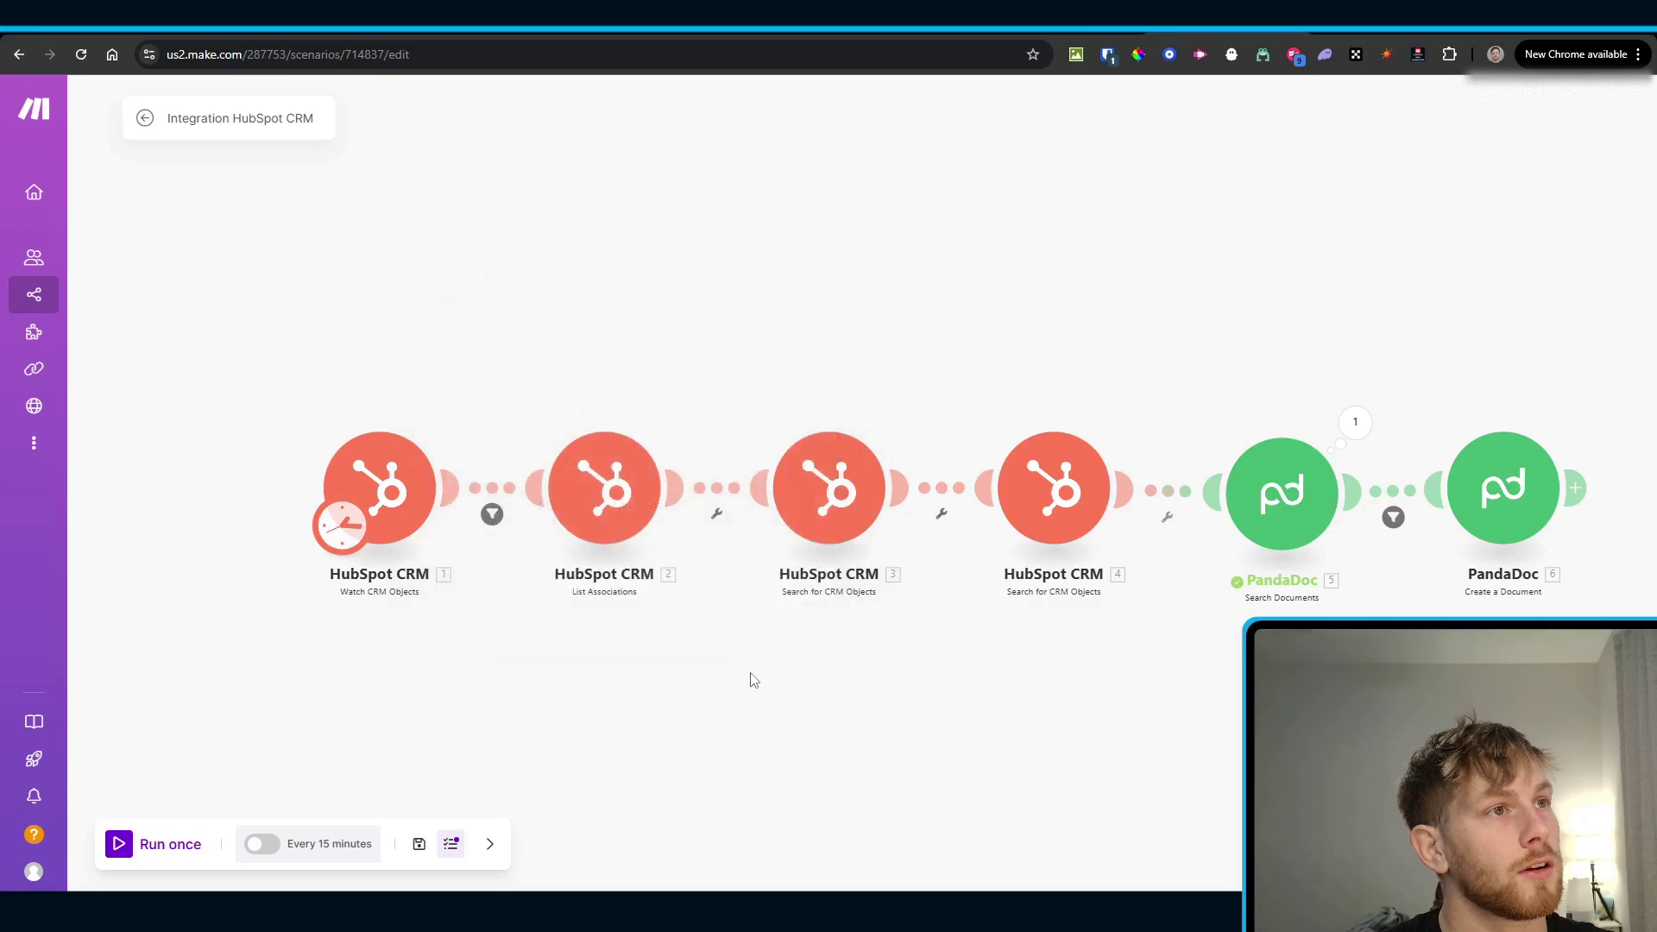
{"action": "left_click", "coordinate": [138, 847]}
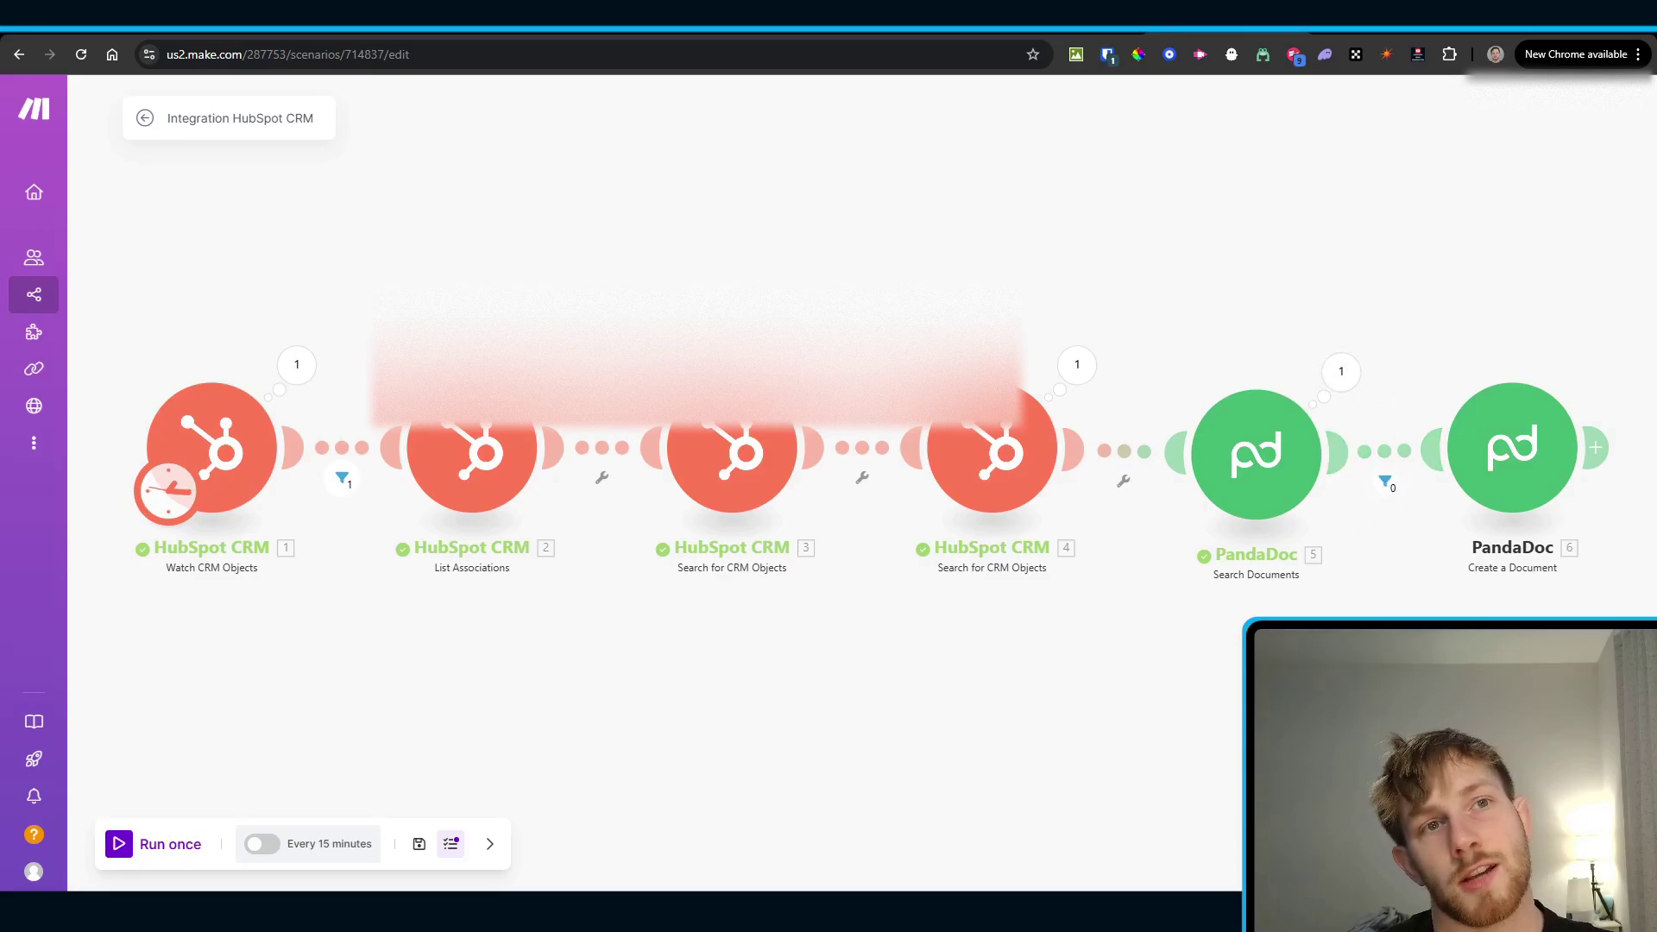
Step: Switch to PandaDoc, examine the draft "CSA | Live Test Company - New Deal" and return to the Make scenario
{"action": "left_click", "coordinate": [958, 17]}
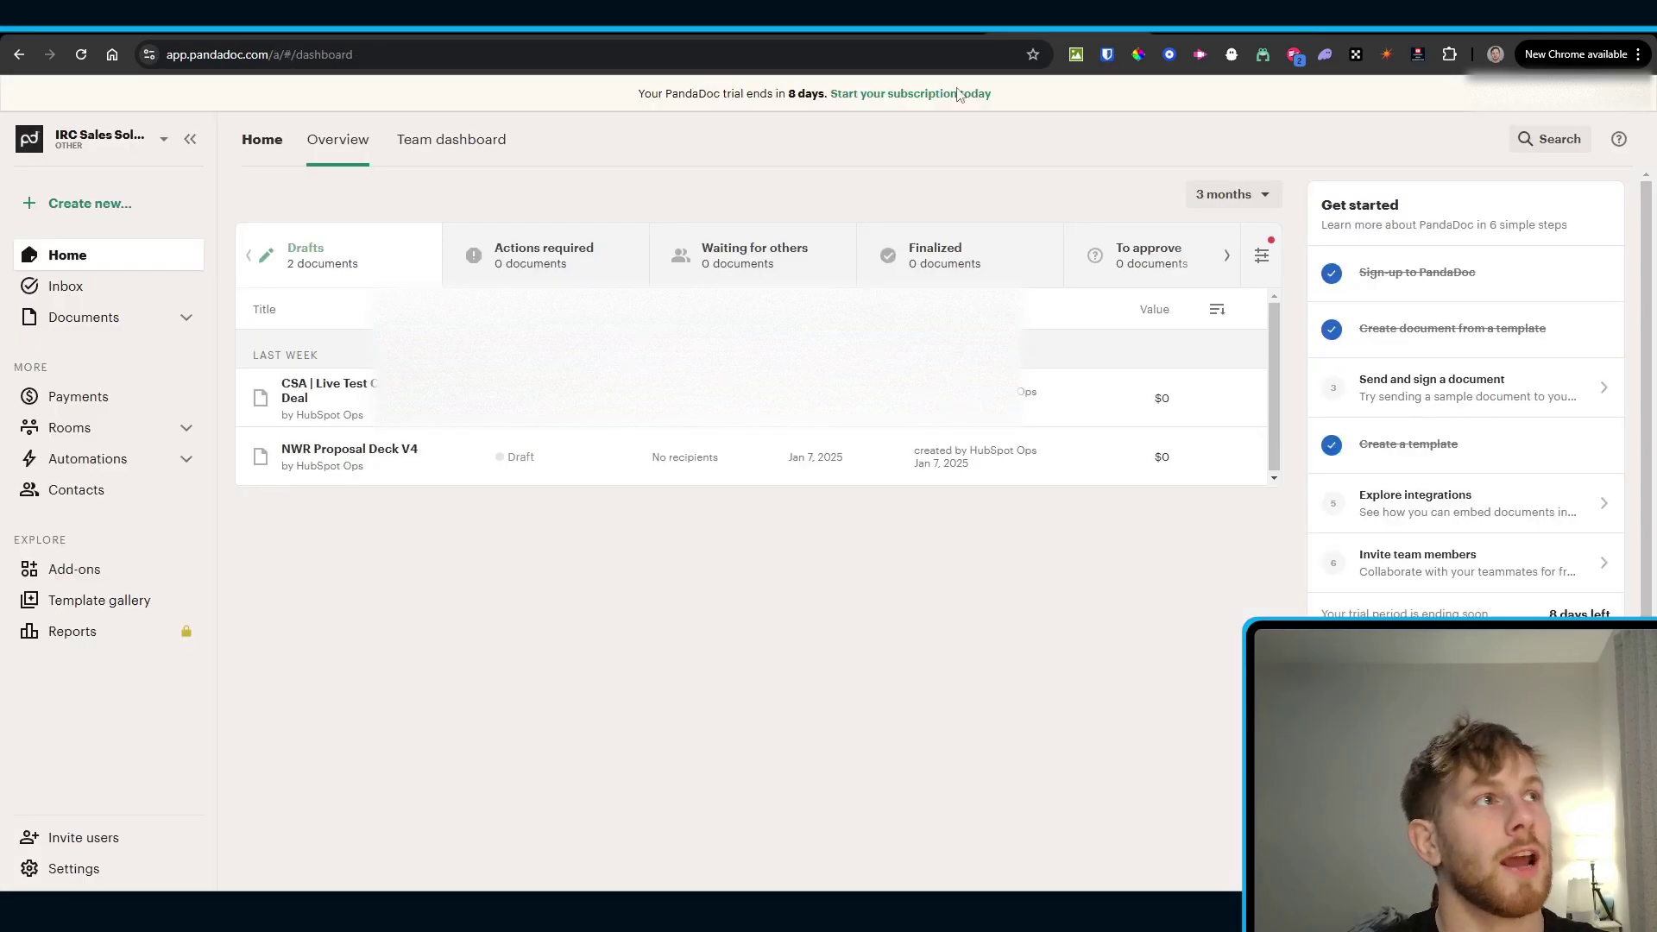
{"action": "left_click", "coordinate": [351, 413]}
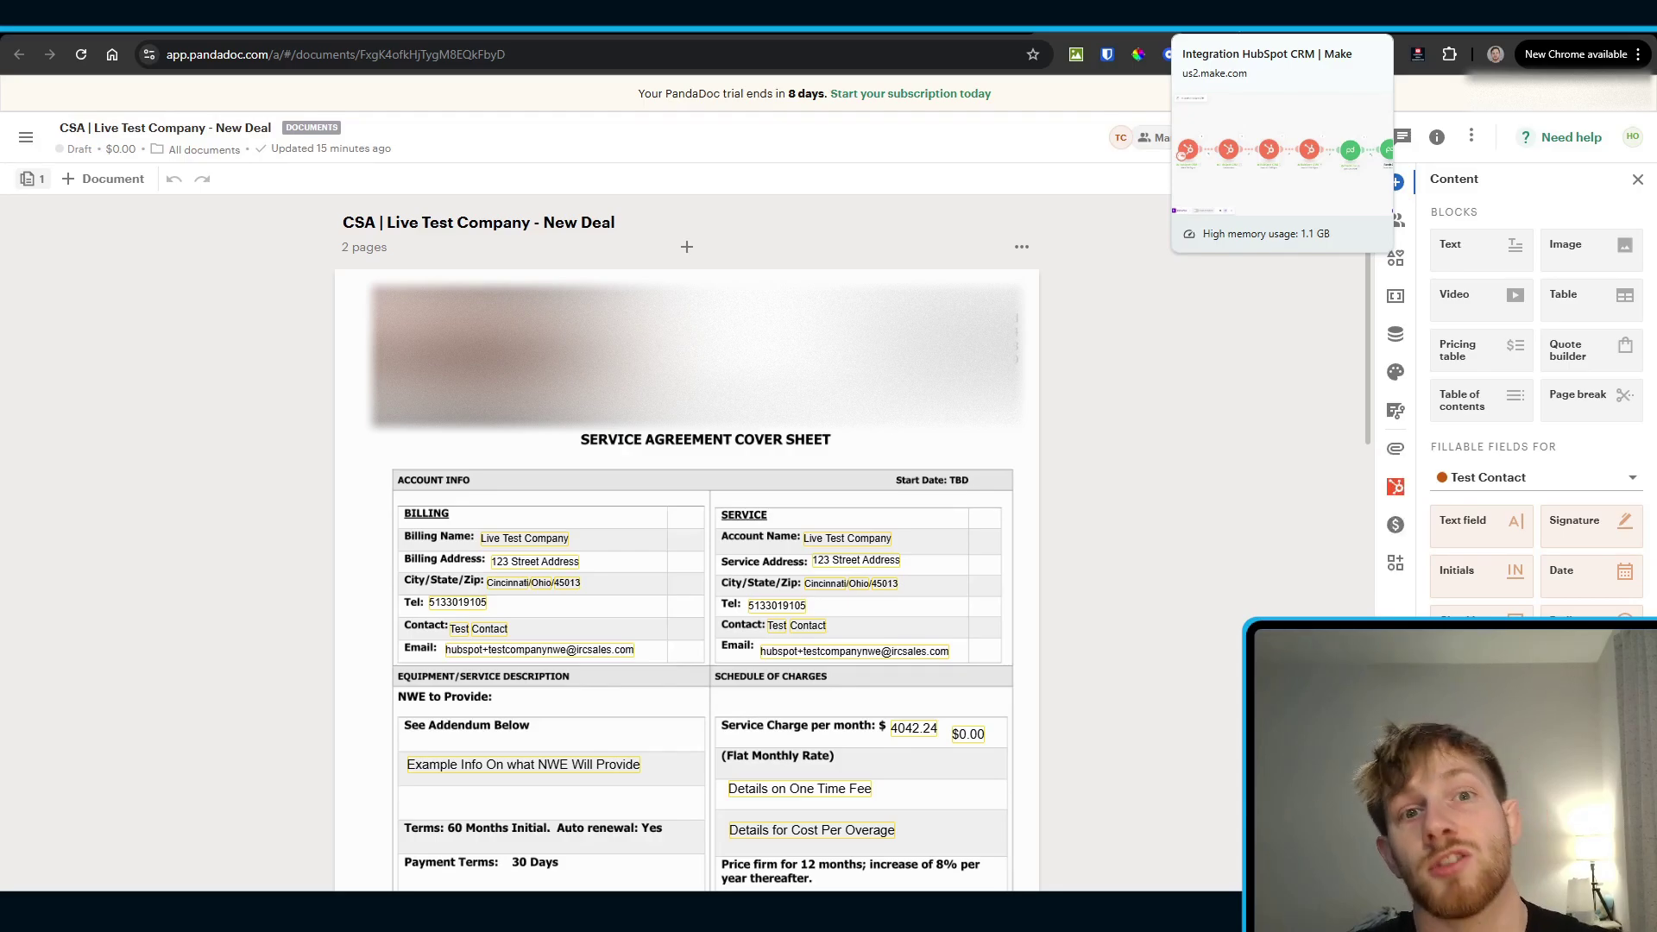
{"action": "left_click", "coordinate": [1243, 15]}
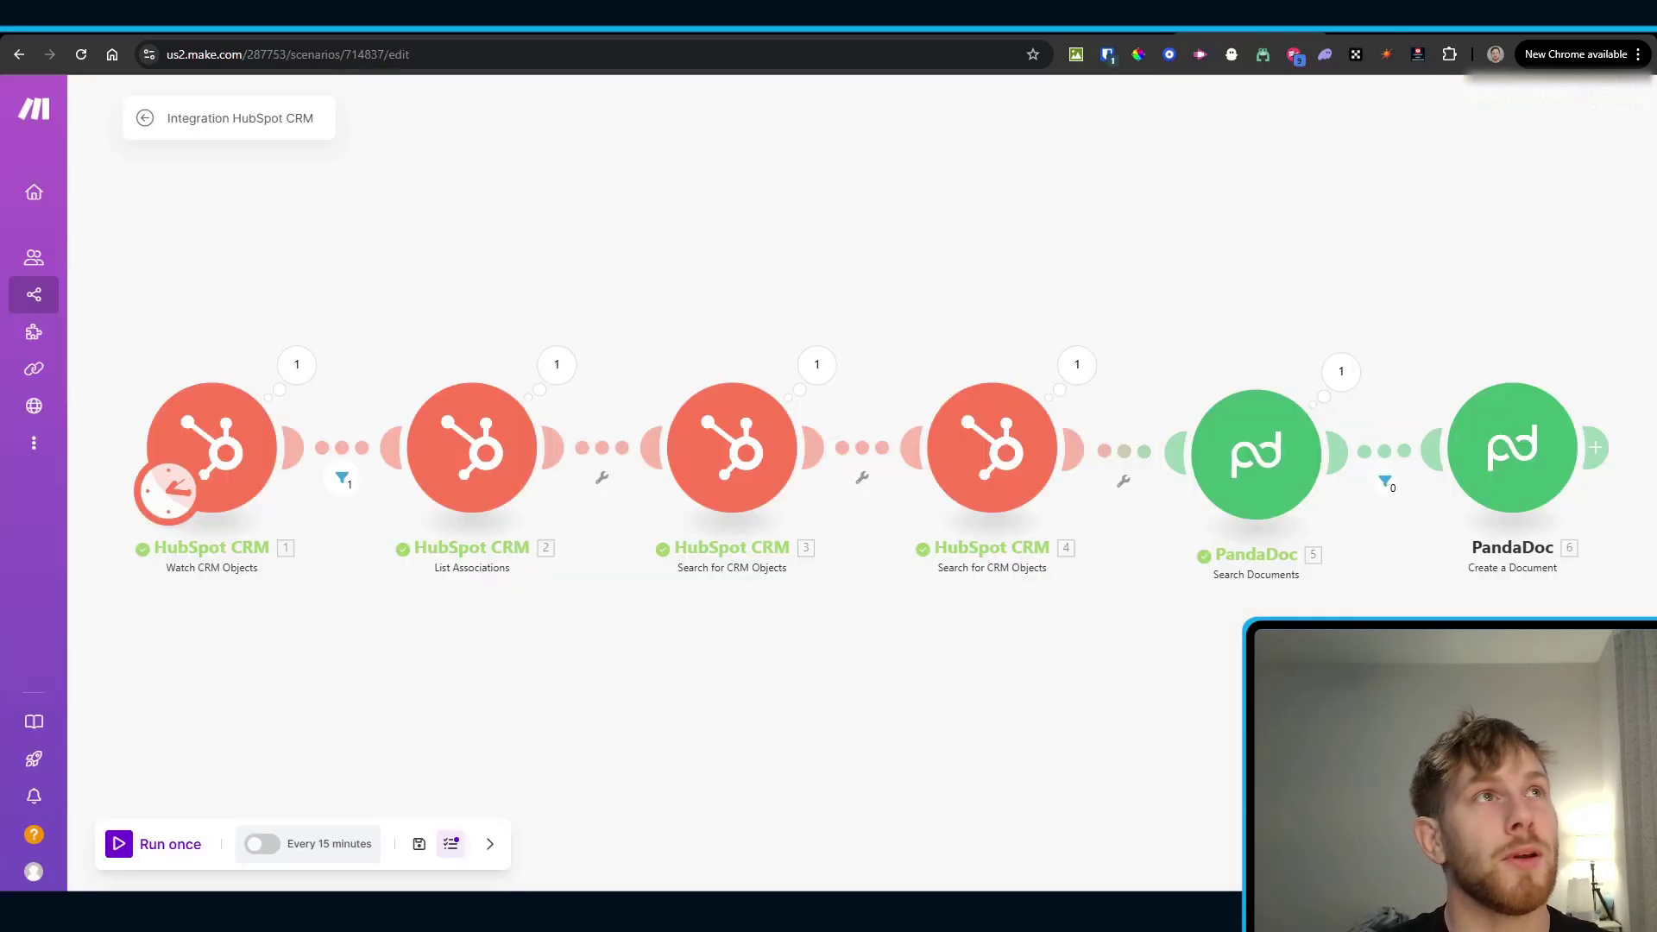